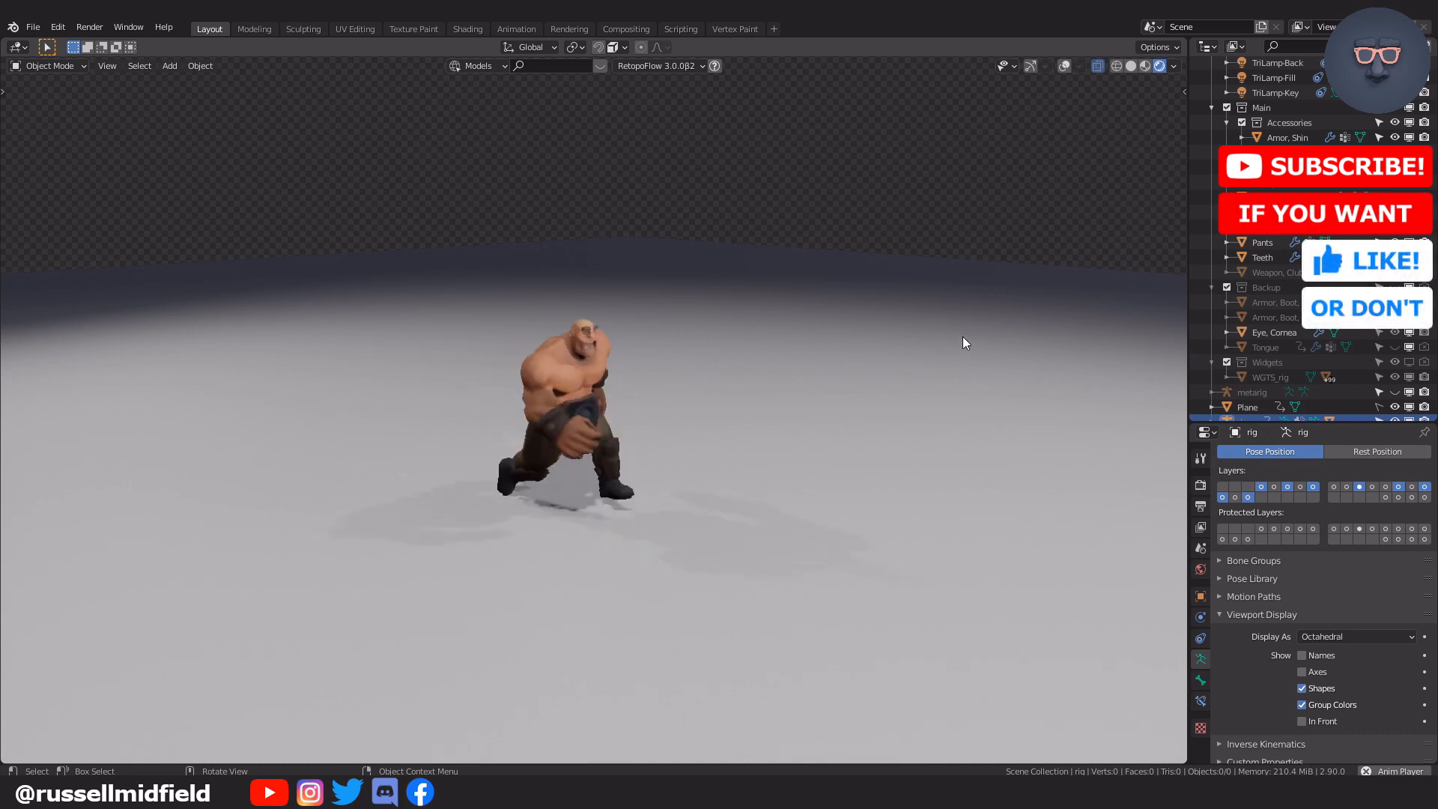
pyautogui.scroll(3, 936, 343)
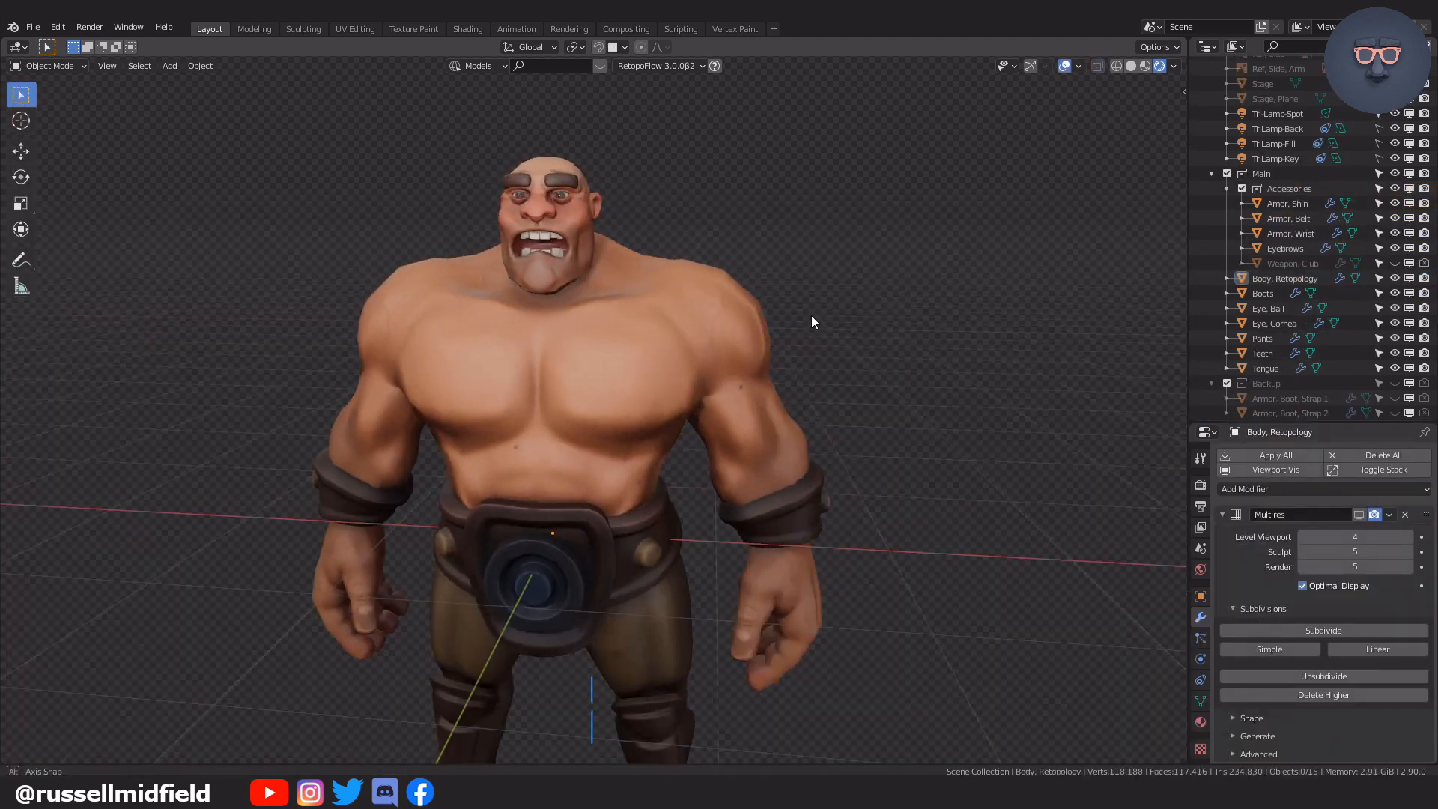
pyautogui.scroll(-5, 811, 316)
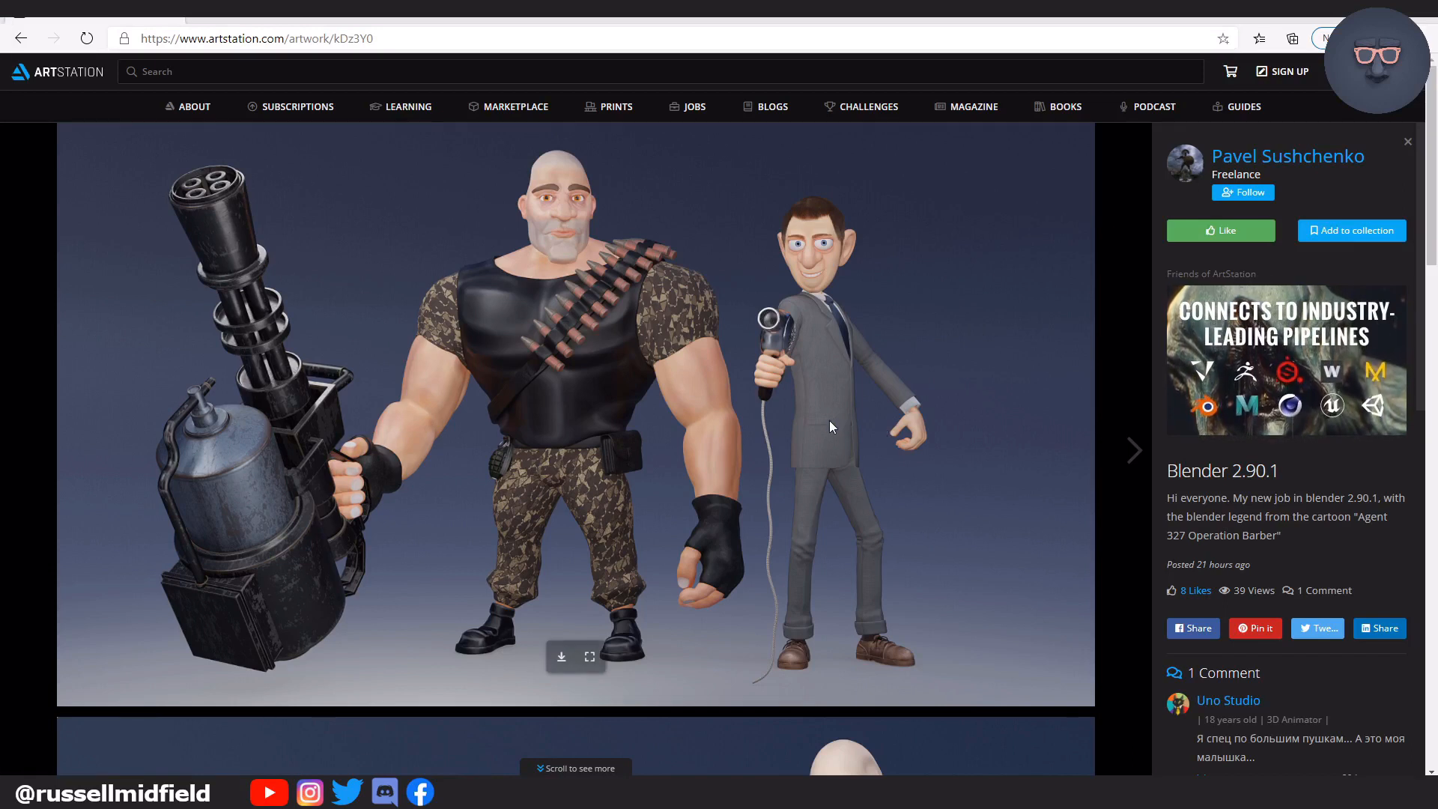
pyautogui.scroll(-7, 830, 423)
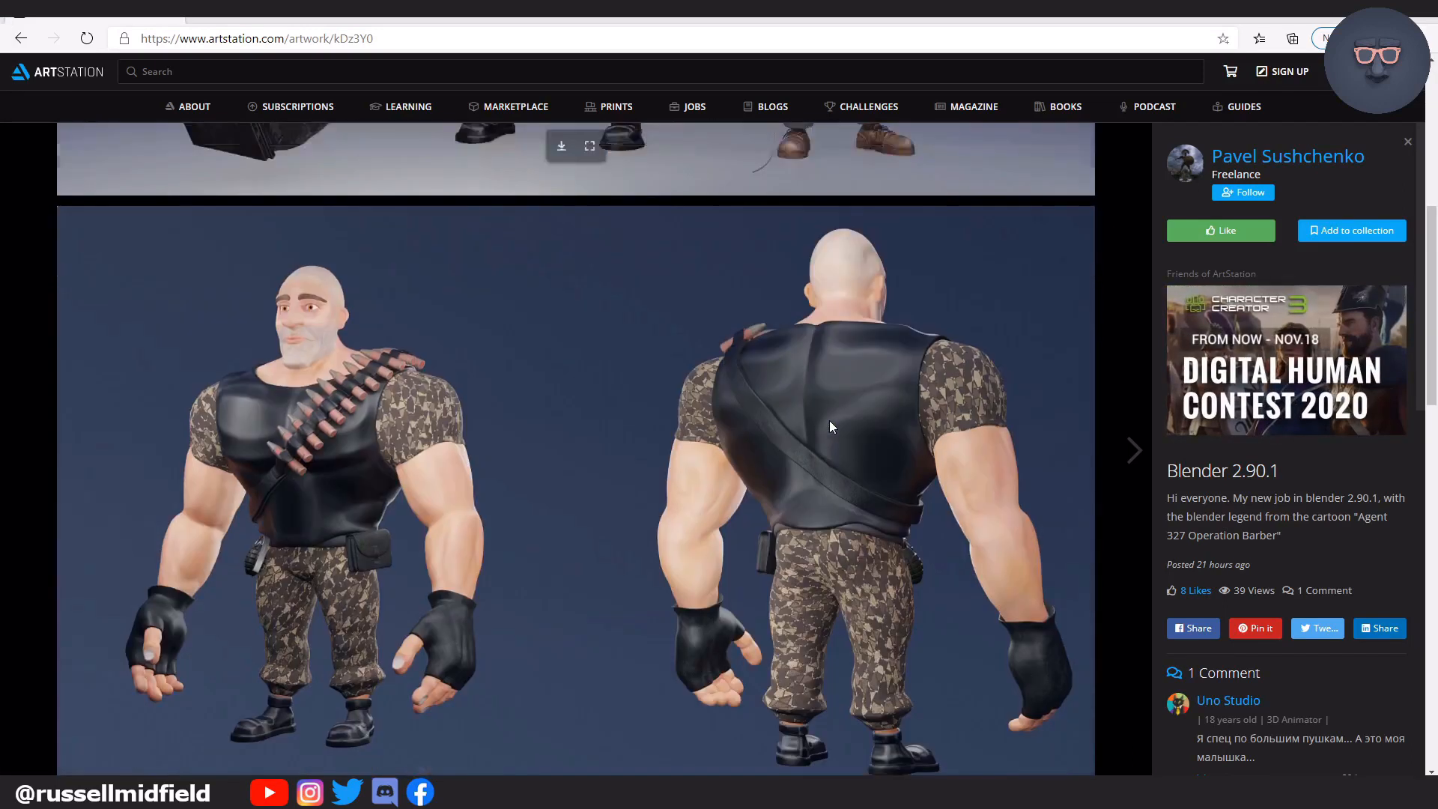
pyautogui.scroll(-15, 829, 427)
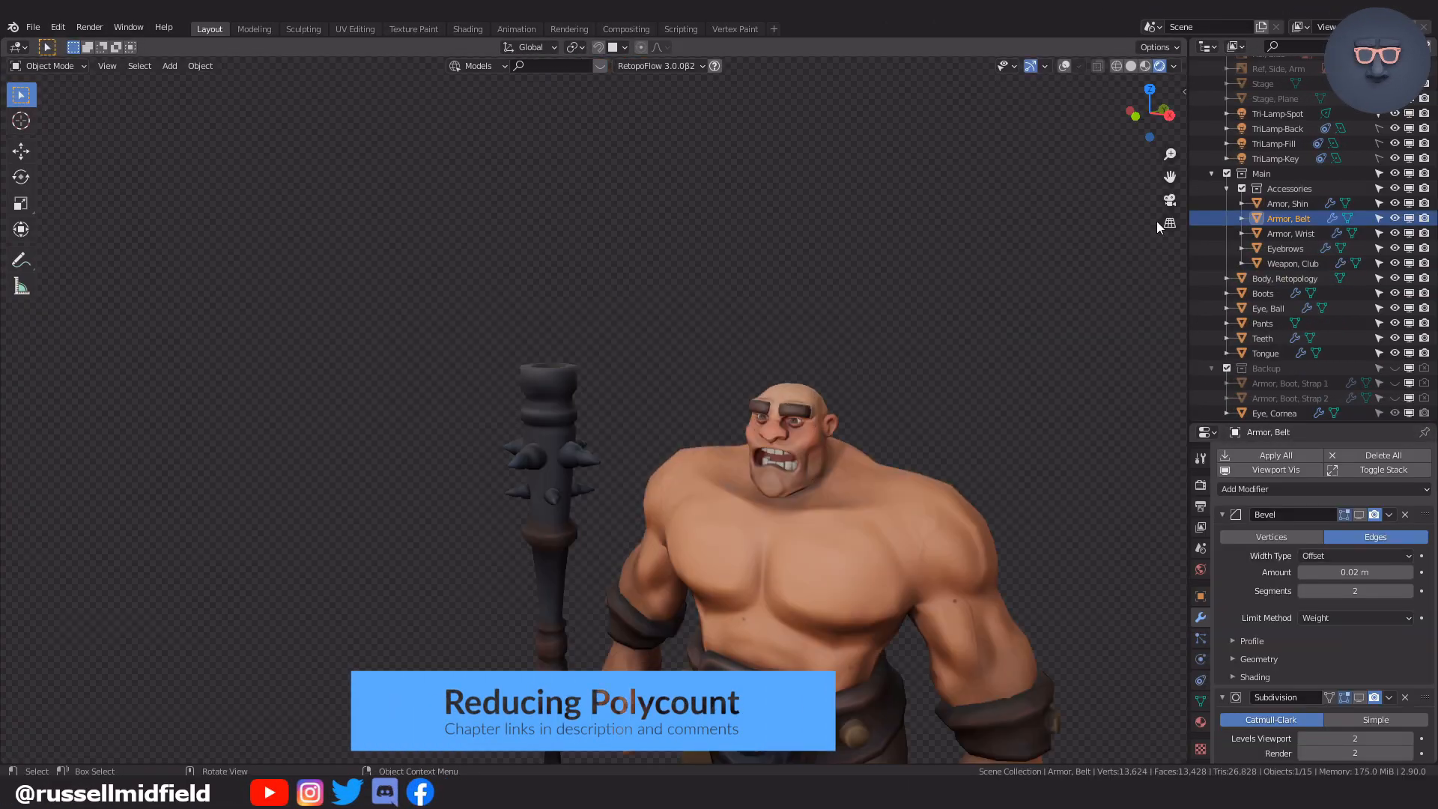
# Remove all modifiers from the shin, wrist and belt armor.
pyautogui.click(1288, 203)
pyautogui.click(1405, 609)
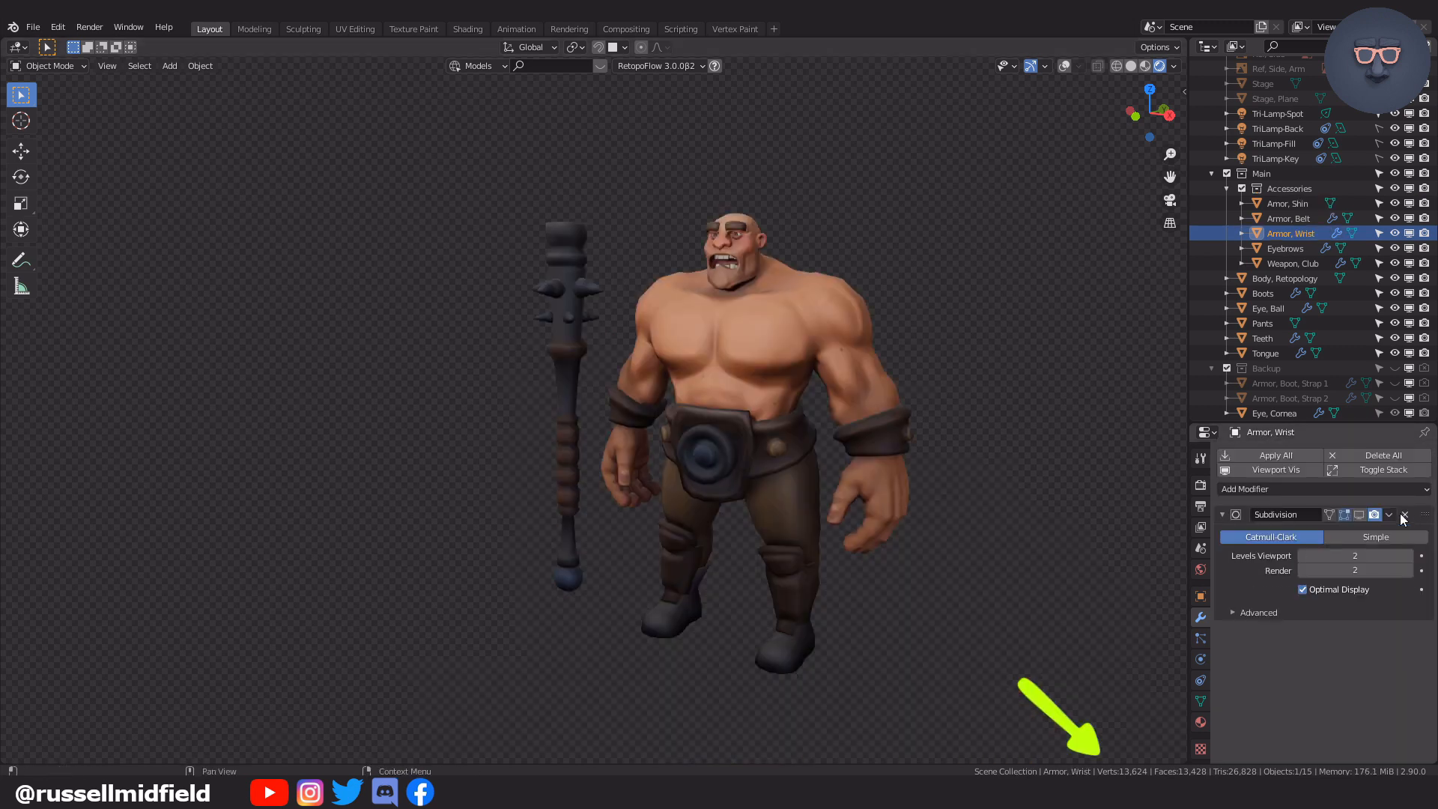
pyautogui.click(1405, 515)
pyautogui.click(1402, 514)
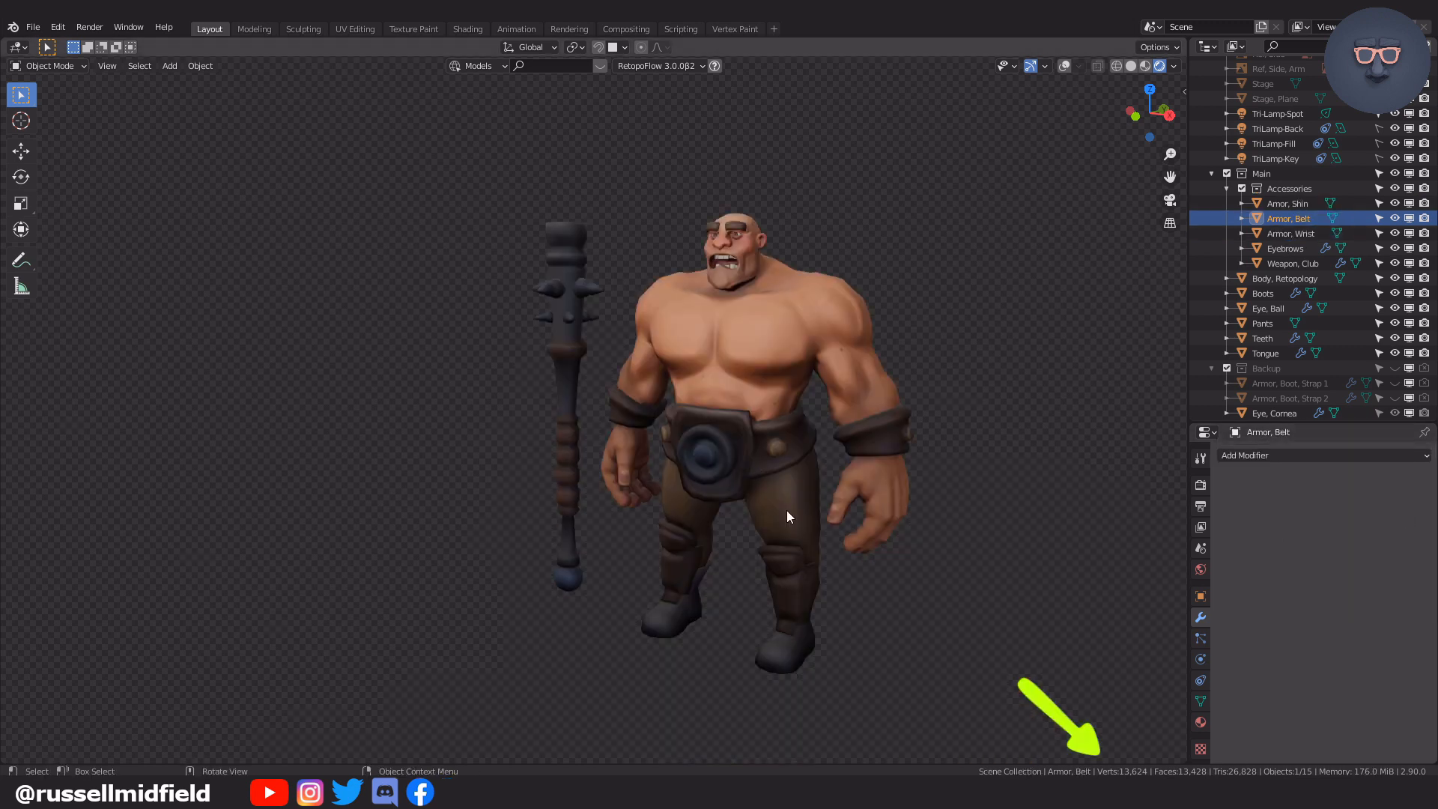
# Apply the first modifier on the boots and remove the remaining one.
pyautogui.click(798, 639)
pyautogui.click(1389, 515)
pyautogui.click(1372, 533)
pyautogui.click(1404, 515)
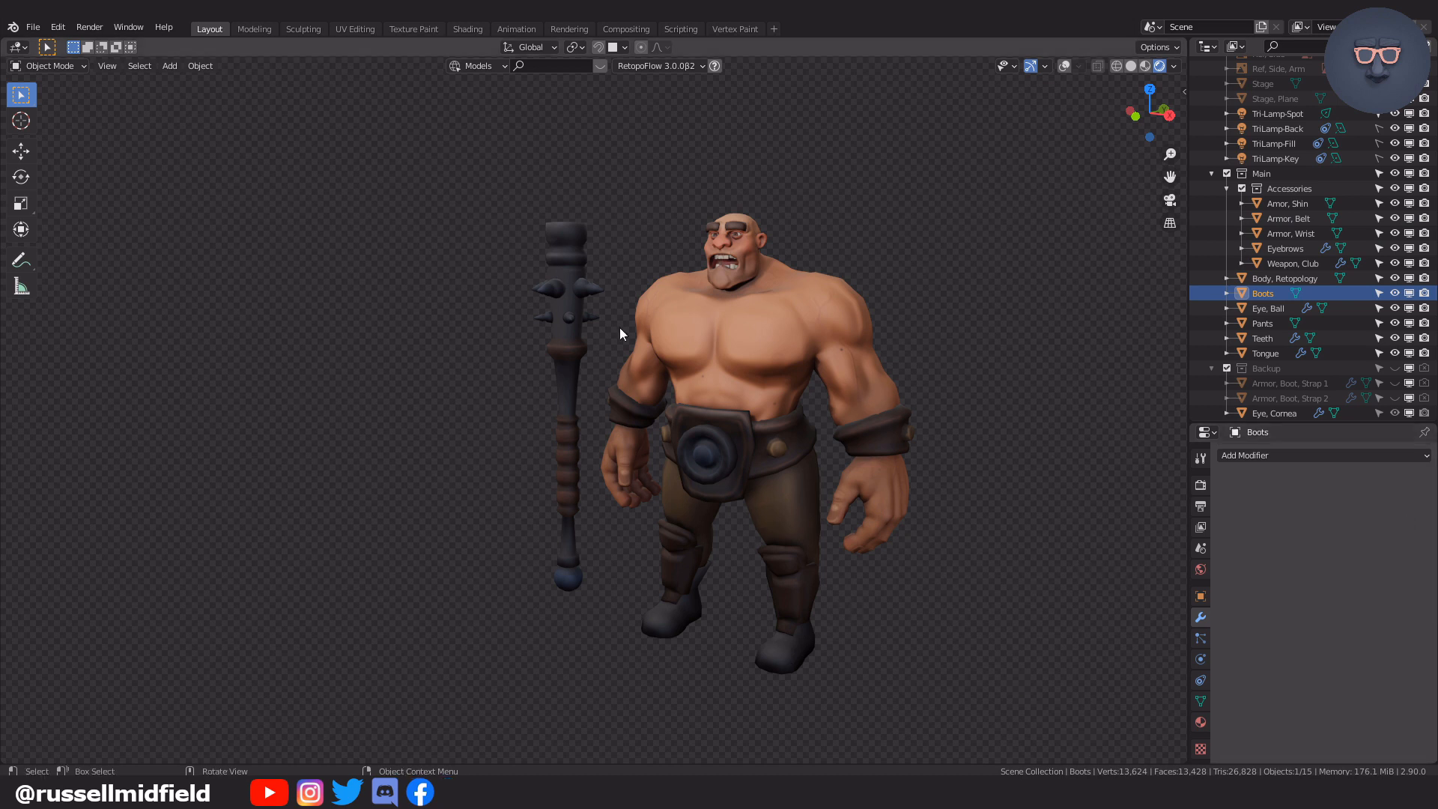
# Remove both modifiers from the club weapon.
pyautogui.click(567, 277)
pyautogui.click(1404, 514)
pyautogui.click(1404, 514)
pyautogui.moveTo(802, 406); pyautogui.dragTo(833, 446, button='middle')
pyautogui.moveTo(833, 447); pyautogui.dragTo(795, 445, button='middle')
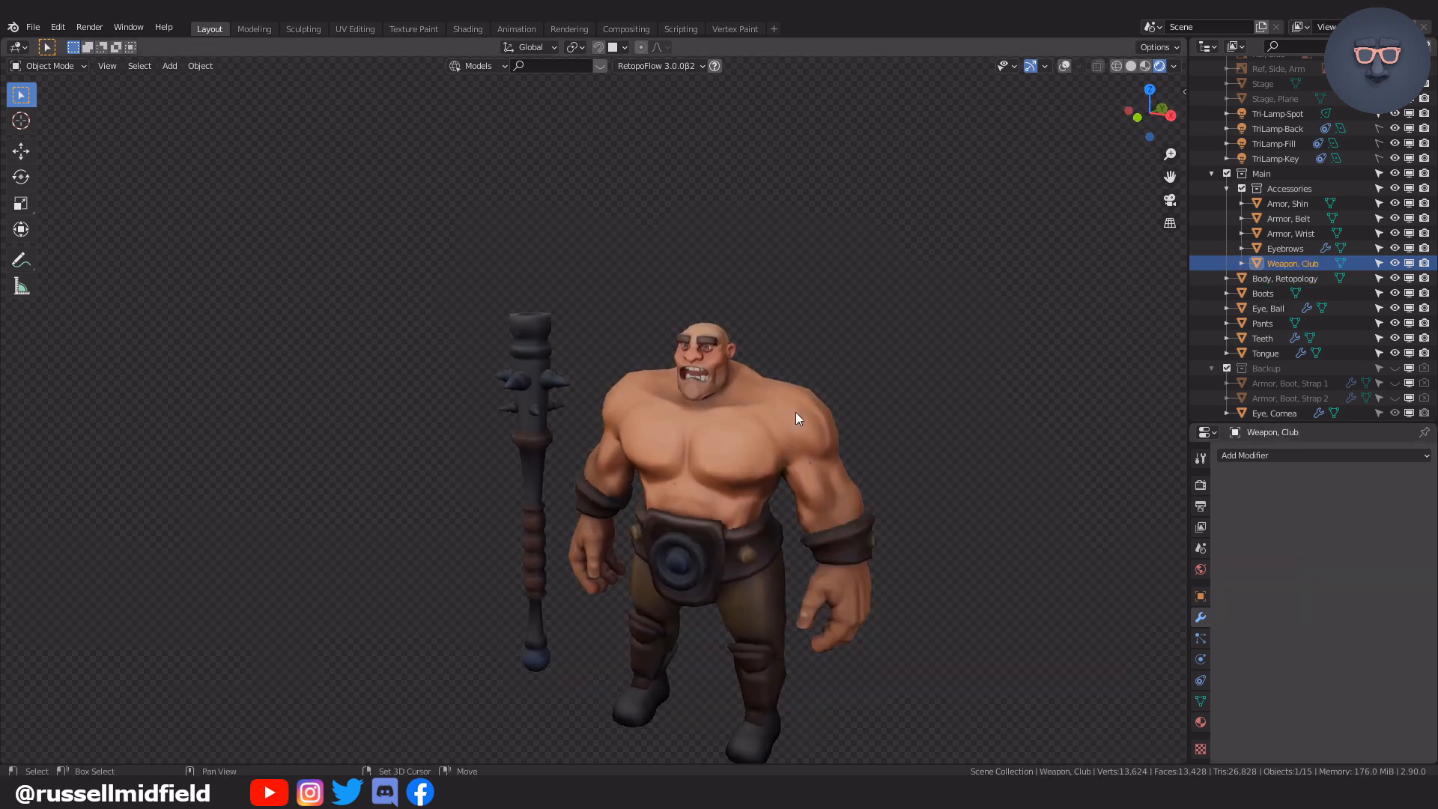
# On the eyebrows and the eyeballs, apply the first modifier and remove the remaining one.
pyautogui.scroll(6, 738, 330)
pyautogui.click(636, 430)
pyautogui.click(1390, 516)
pyautogui.click(1372, 533)
pyautogui.click(1405, 514)
pyautogui.click(650, 455)
pyautogui.click(1389, 515)
pyautogui.click(1376, 533)
pyautogui.click(1404, 514)
# Apply the Mirror modifier on the teeth and remove the modifier from the tongue.
pyautogui.click(618, 547)
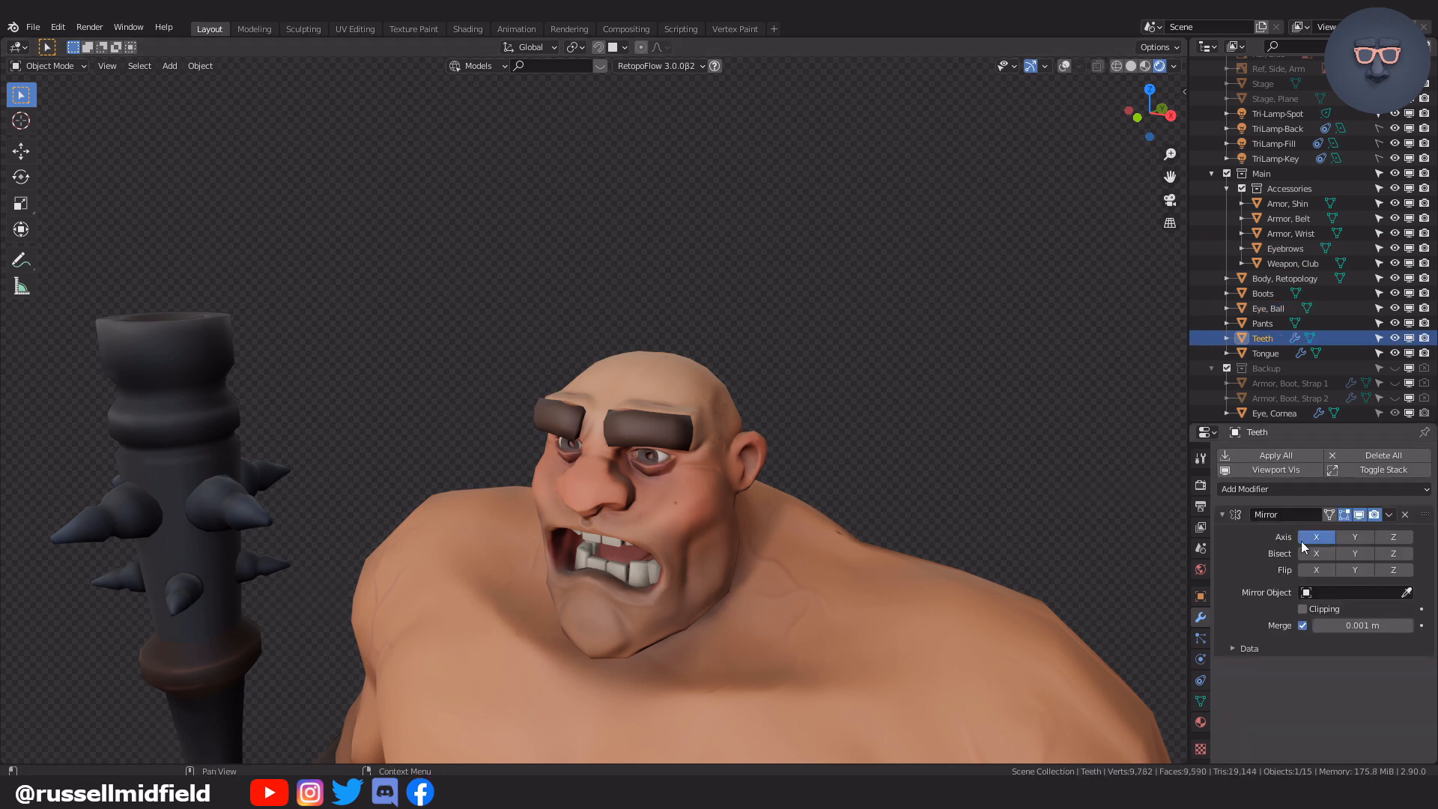
pyautogui.click(1390, 514)
pyautogui.click(1375, 533)
pyautogui.click(630, 549)
pyautogui.click(1405, 514)
pyautogui.click(658, 458)
# Go through the character's objects one by one from the shin armor downward to check for leftover modifiers.
pyautogui.scroll(-7, 861, 540)
pyautogui.click(1292, 205)
pyautogui.press('Down')
pyautogui.press('Down')
pyautogui.press('Down')
pyautogui.press('Down')
pyautogui.press('Down')
pyautogui.press('Down')
pyautogui.press('Down')
pyautogui.press('Down')
pyautogui.press('Down')
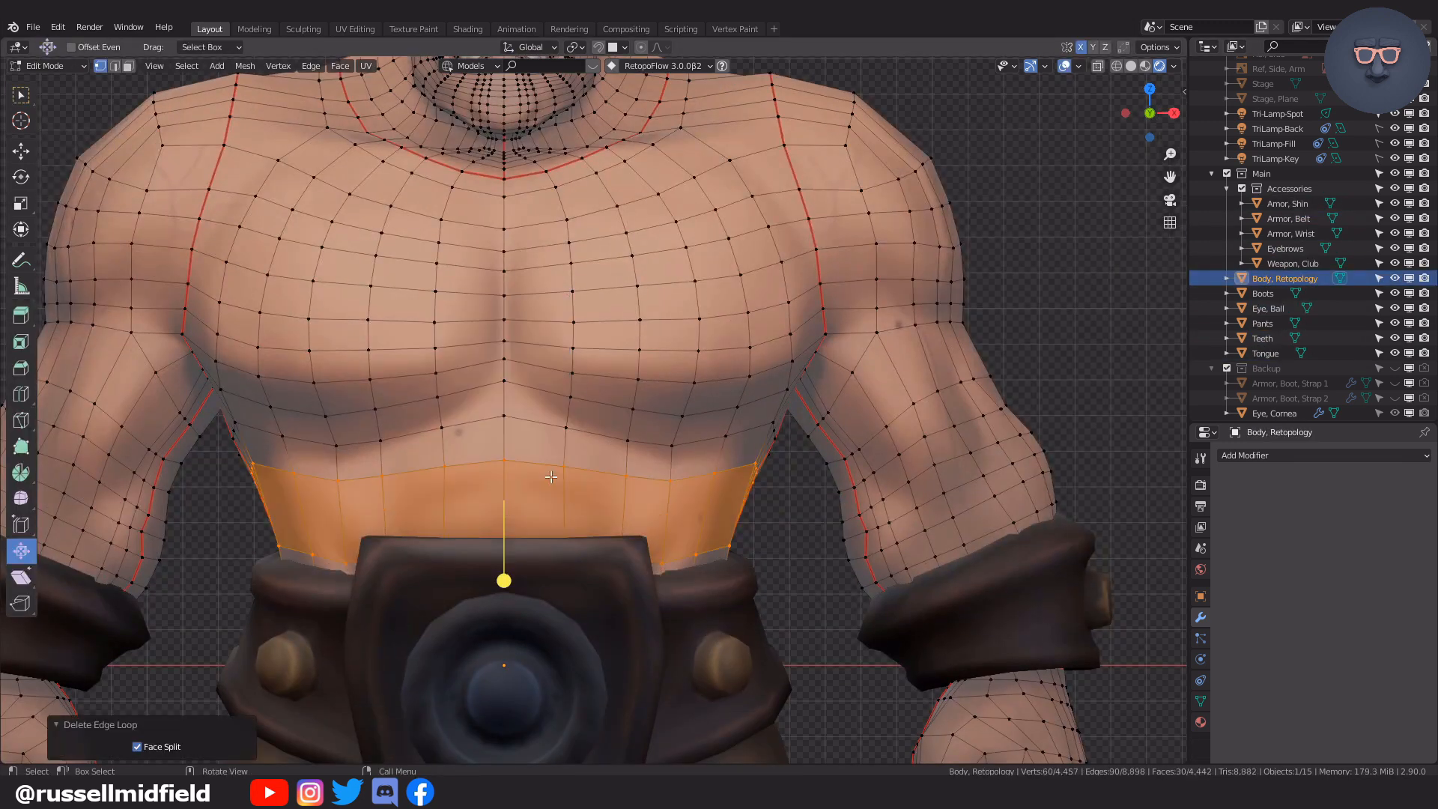
# Delete the horizontal edge loop across the lower chest of the body mesh.
pyautogui.keyDown('alt'); pyautogui.click(556, 394); pyautogui.keyUp('alt')
pyautogui.scroll(-2, 562, 393)
pyautogui.scroll(2, 562, 393)
pyautogui.press('x')
pyautogui.click(572, 322)
# Slide two horizontal edge loops across the chest to even out their spacing.
pyautogui.keyDown('alt'); pyautogui.click(664, 284); pyautogui.keyUp('alt')
pyautogui.press('g')
pyautogui.press('g')
pyautogui.click(663, 307)
pyautogui.keyDown('alt'); pyautogui.click(646, 254); pyautogui.keyUp('alt')
pyautogui.press('g')
pyautogui.press('g')
pyautogui.click(945, 306)
# Isolate the body mesh in local view and slide another of its edge loops.
pyautogui.scroll(-3, 945, 306)
pyautogui.moveTo(945, 306); pyautogui.dragTo(697, 392, button='middle')
pyautogui.press('KP_Divide')
pyautogui.moveTo(659, 443); pyautogui.dragTo(680, 445, button='middle')
pyautogui.scroll(2, 681, 445)
pyautogui.keyDown('alt'); pyautogui.click(503, 345); pyautogui.keyUp('alt')
pyautogui.press('g')
pyautogui.press('g')
pyautogui.click(693, 379)
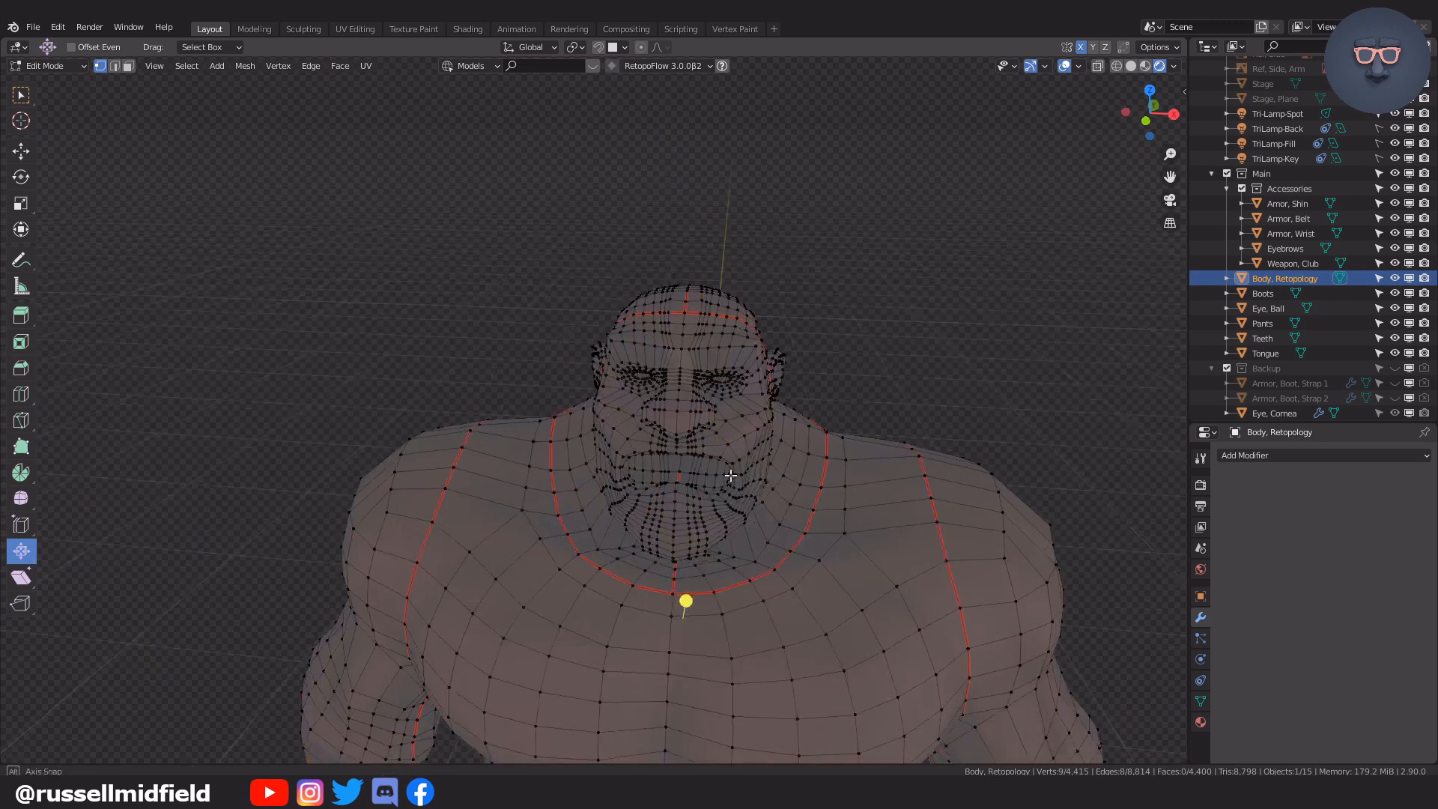
# Delete one edge loop around each of the two eyes.
pyautogui.moveTo(729, 474); pyautogui.dragTo(654, 437, button='middle')
pyautogui.scroll(3, 655, 437)
pyautogui.scroll(3, 693, 331)
pyautogui.keyDown('alt'); pyautogui.click(761, 358); pyautogui.keyUp('alt')
pyautogui.press('x')
pyautogui.click(729, 360)
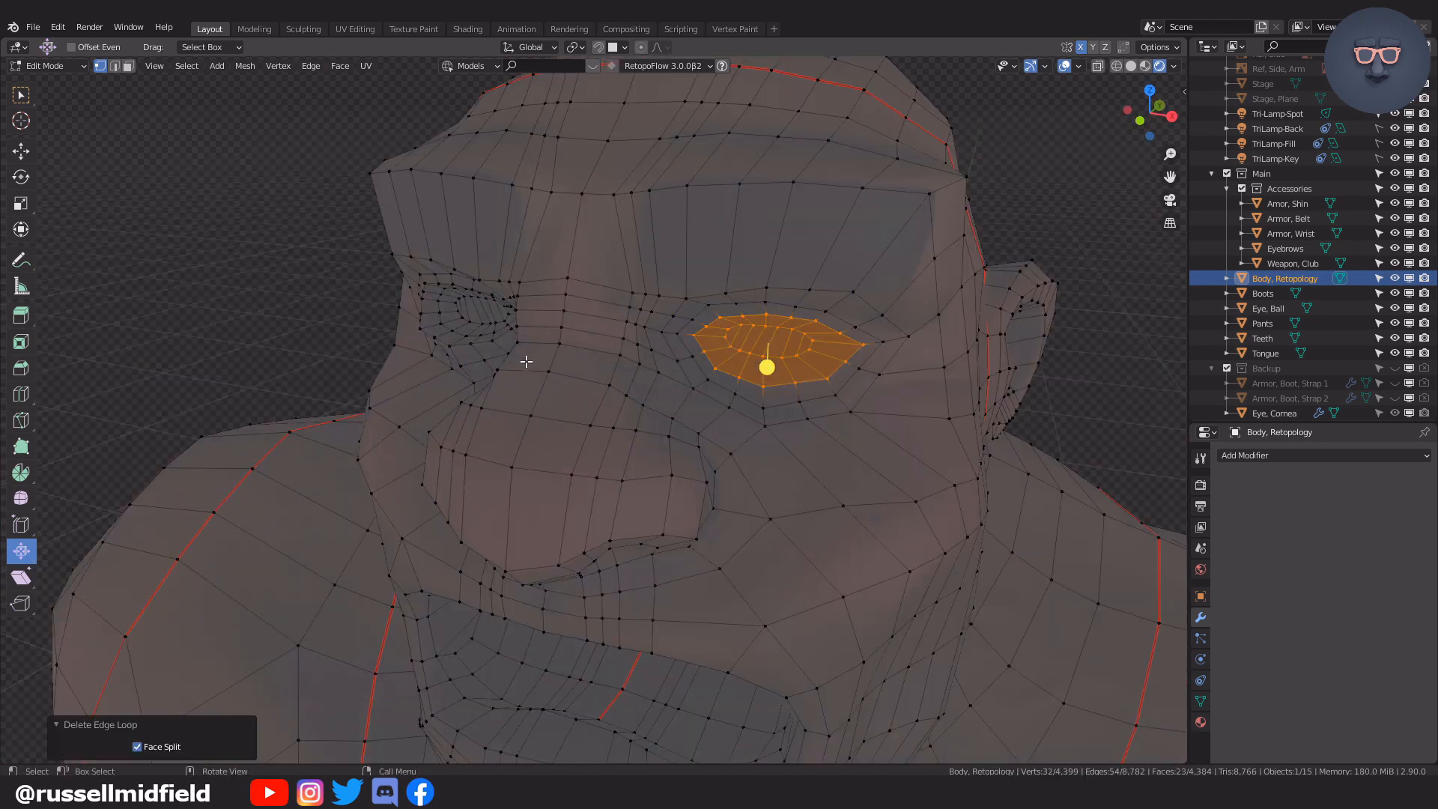
pyautogui.moveTo(526, 362); pyautogui.dragTo(559, 366, button='middle')
pyautogui.hotkey('ctrl', 'z')
pyautogui.keyDown('alt'); pyautogui.keyDown('shift'); pyautogui.click(559, 366); pyautogui.keyUp('shift'); pyautogui.keyUp('alt')
pyautogui.press('x')
pyautogui.click(562, 368)
pyautogui.scroll(-4, 676, 415)
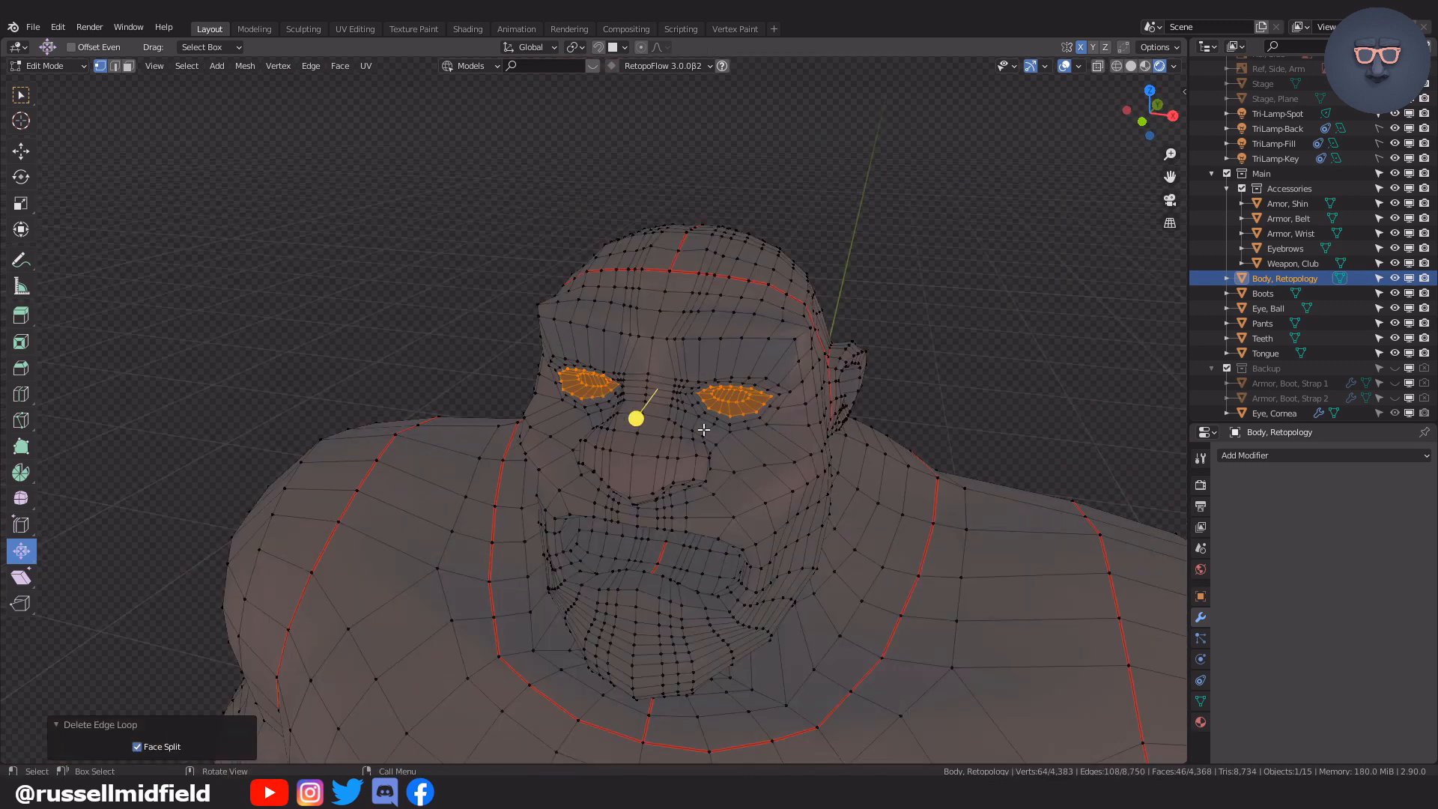
# Delete the edge loop that runs around the face across the forehead, cheeks and jaw.
pyautogui.moveTo(704, 430); pyautogui.dragTo(674, 427, button='middle')
pyautogui.keyDown('alt'); pyautogui.click(609, 427); pyautogui.keyUp('alt')
pyautogui.press('x')
pyautogui.click(594, 411)
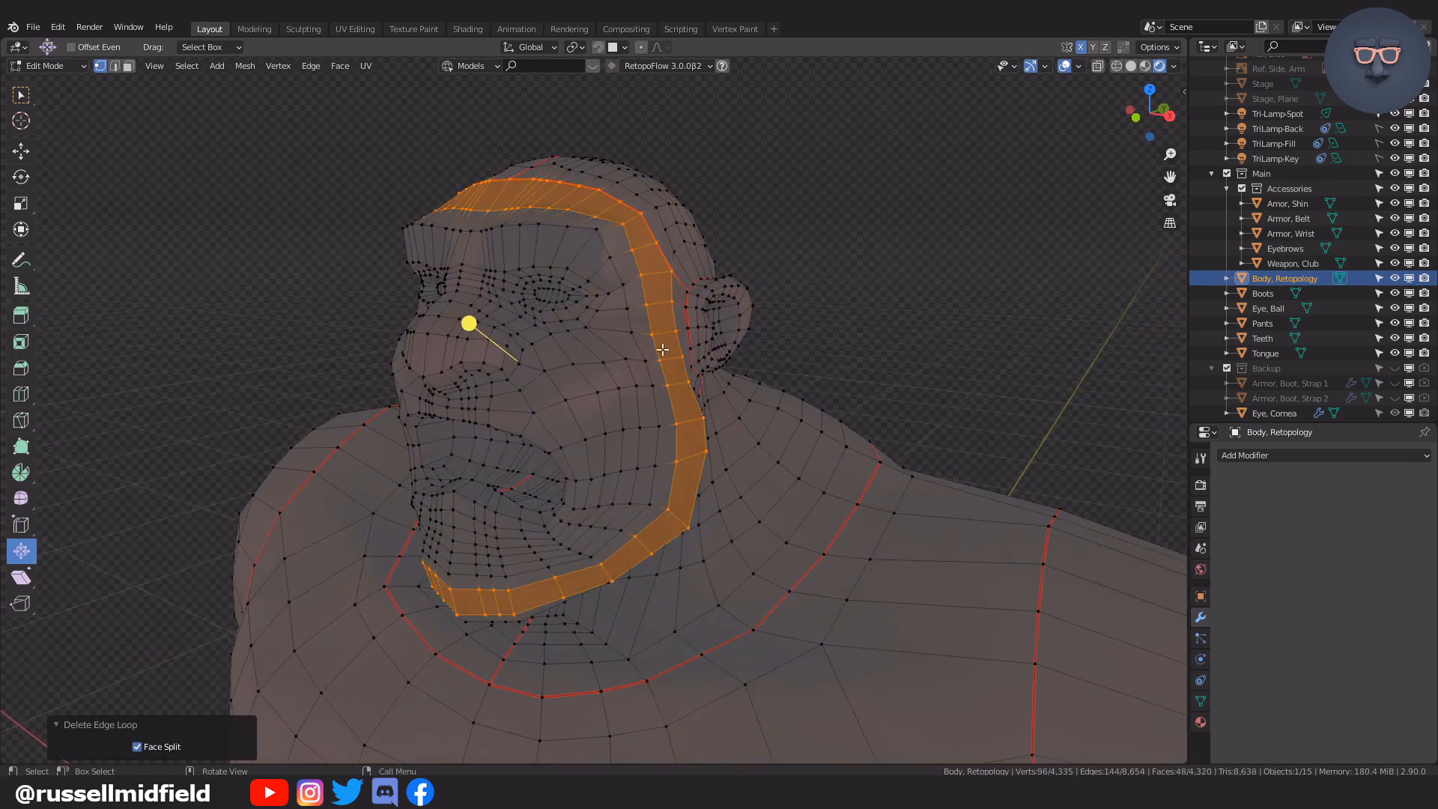
pyautogui.moveTo(662, 350); pyautogui.dragTo(711, 352, button='middle')
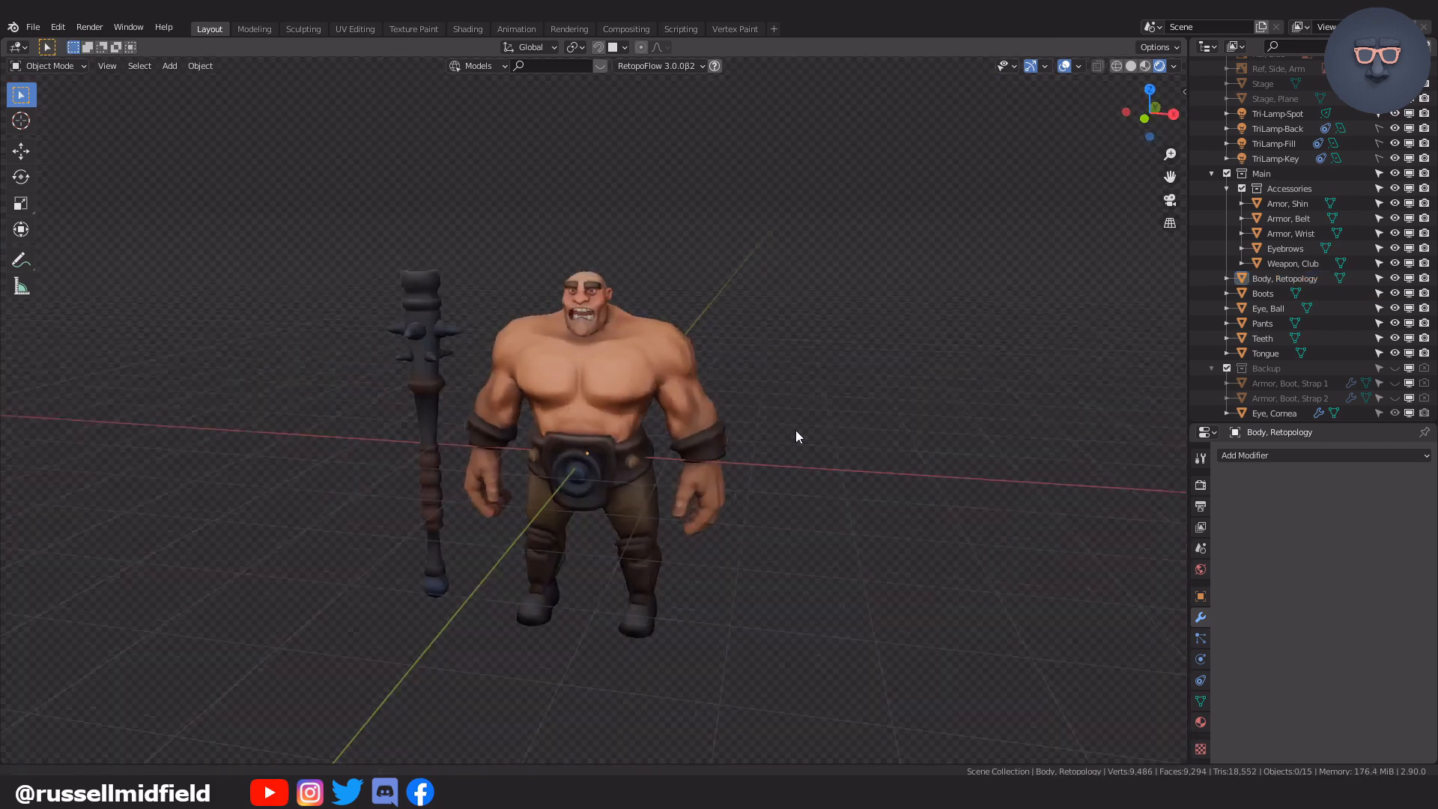
pyautogui.moveTo(795, 436); pyautogui.dragTo(844, 427, button='middle')
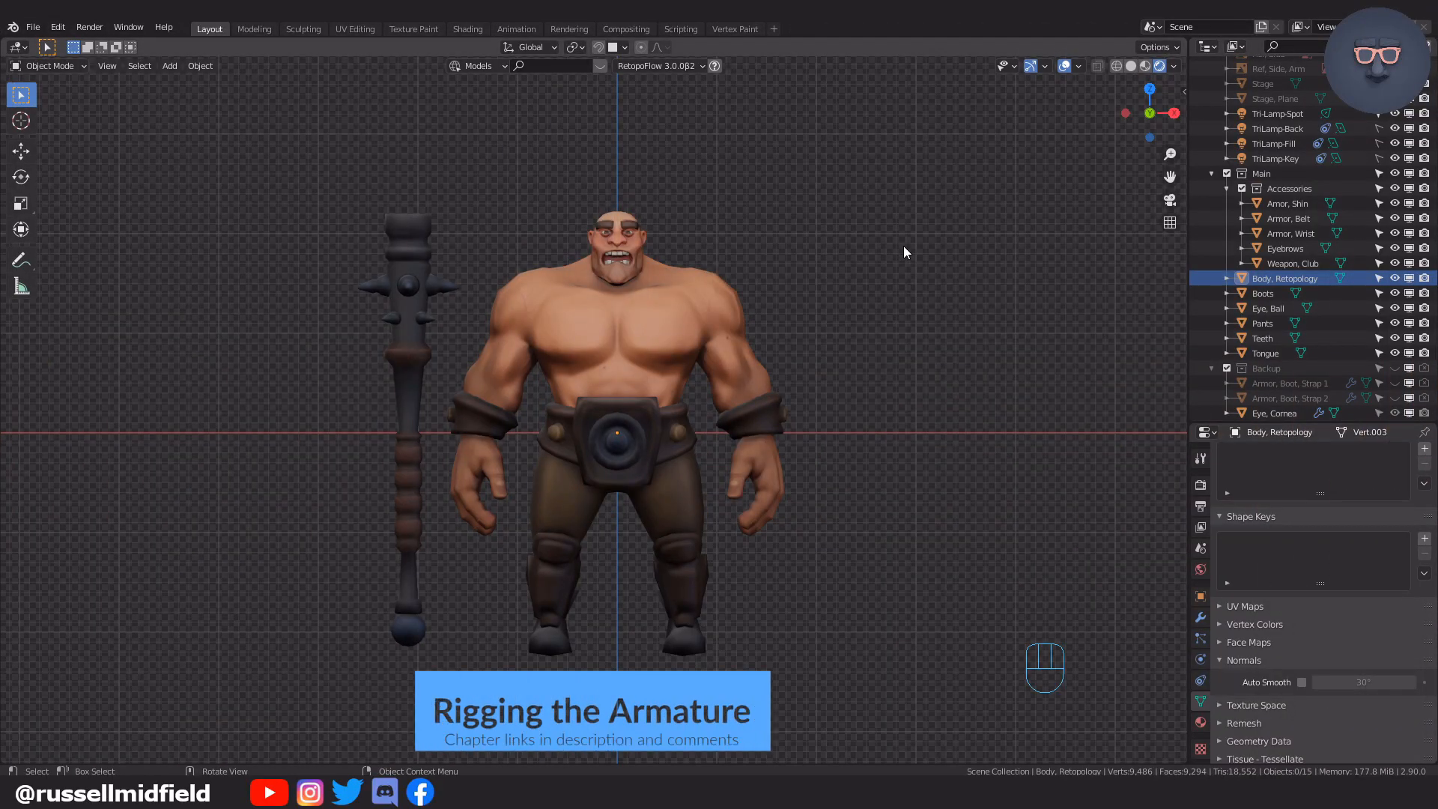
# Add a Human (Meta-Rig) armature to the scene.
pyautogui.press('KP_7')
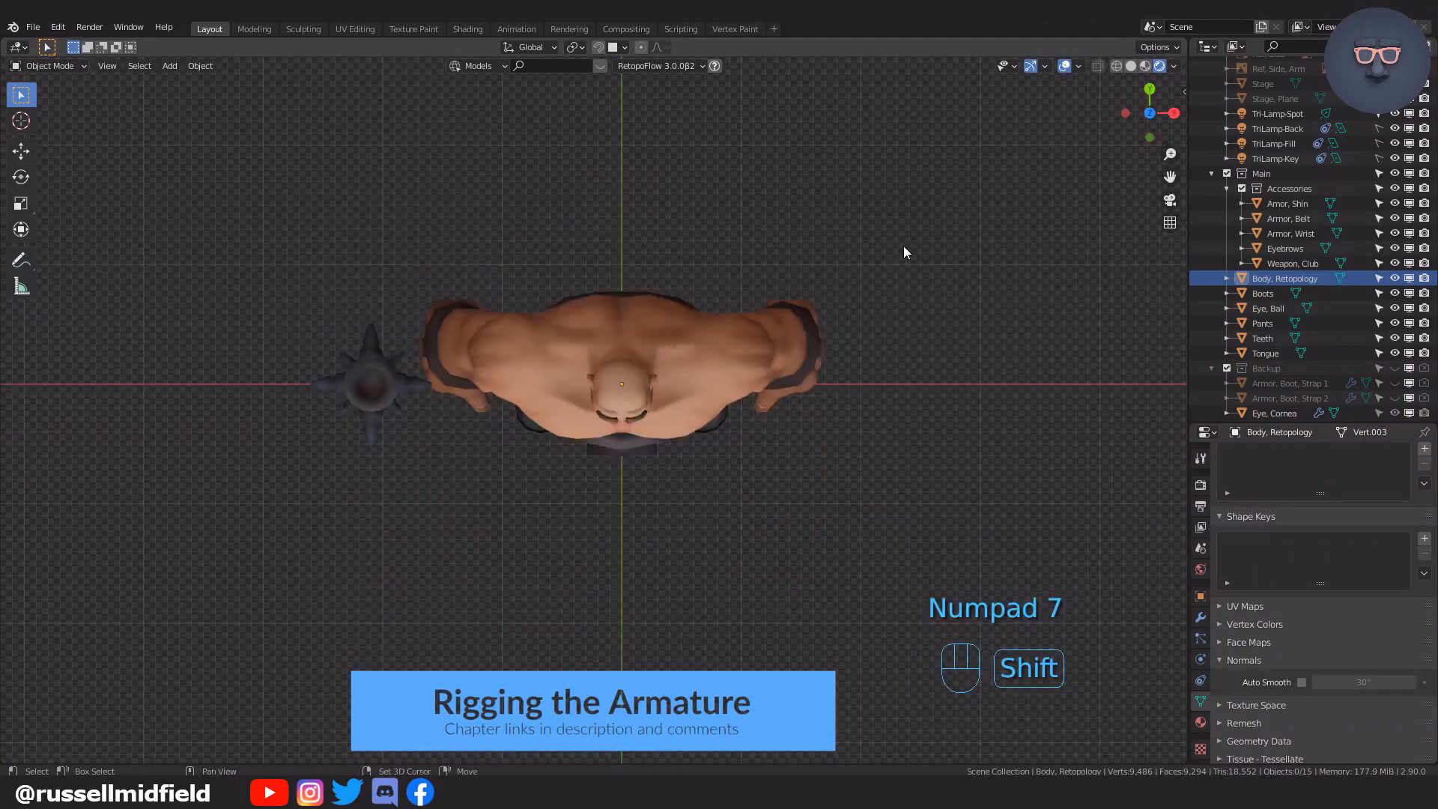
pyautogui.hotkey('shift', 'a')
pyautogui.moveTo(903, 245)
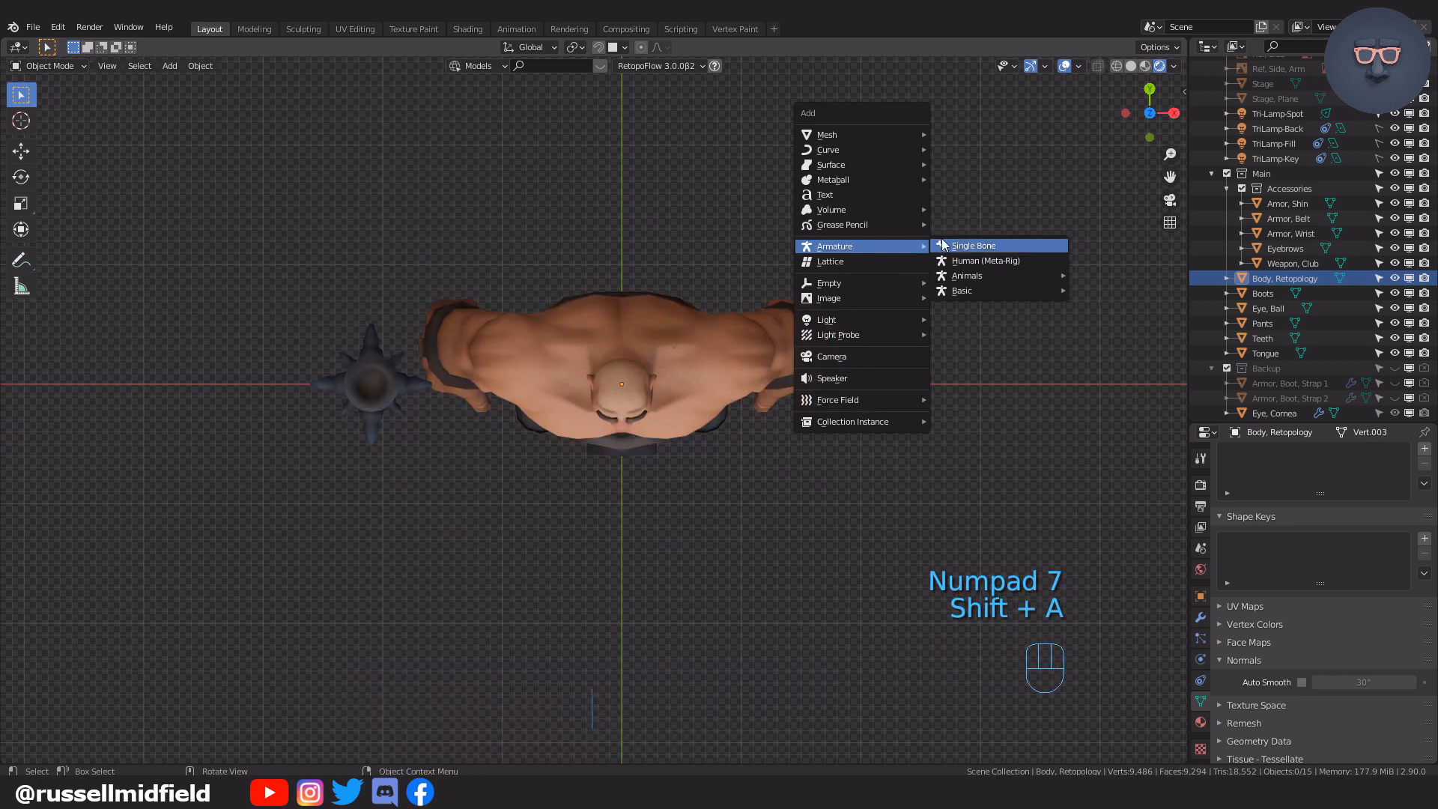
pyautogui.click(1053, 260)
# In the front view, set the metarig to display In Front of the character mesh.
pyautogui.press('KP_1')
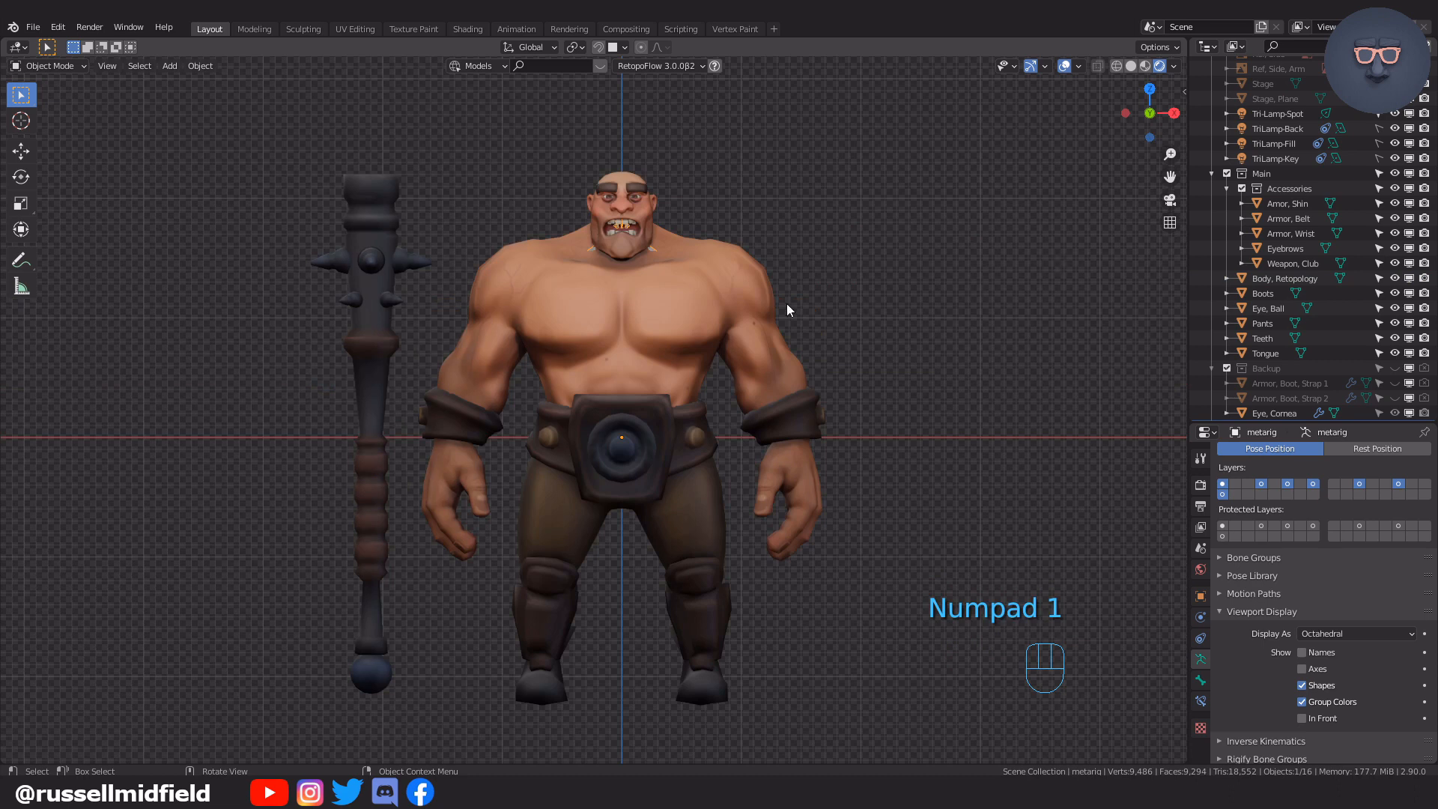
pyautogui.hotkey('alt', 'z')
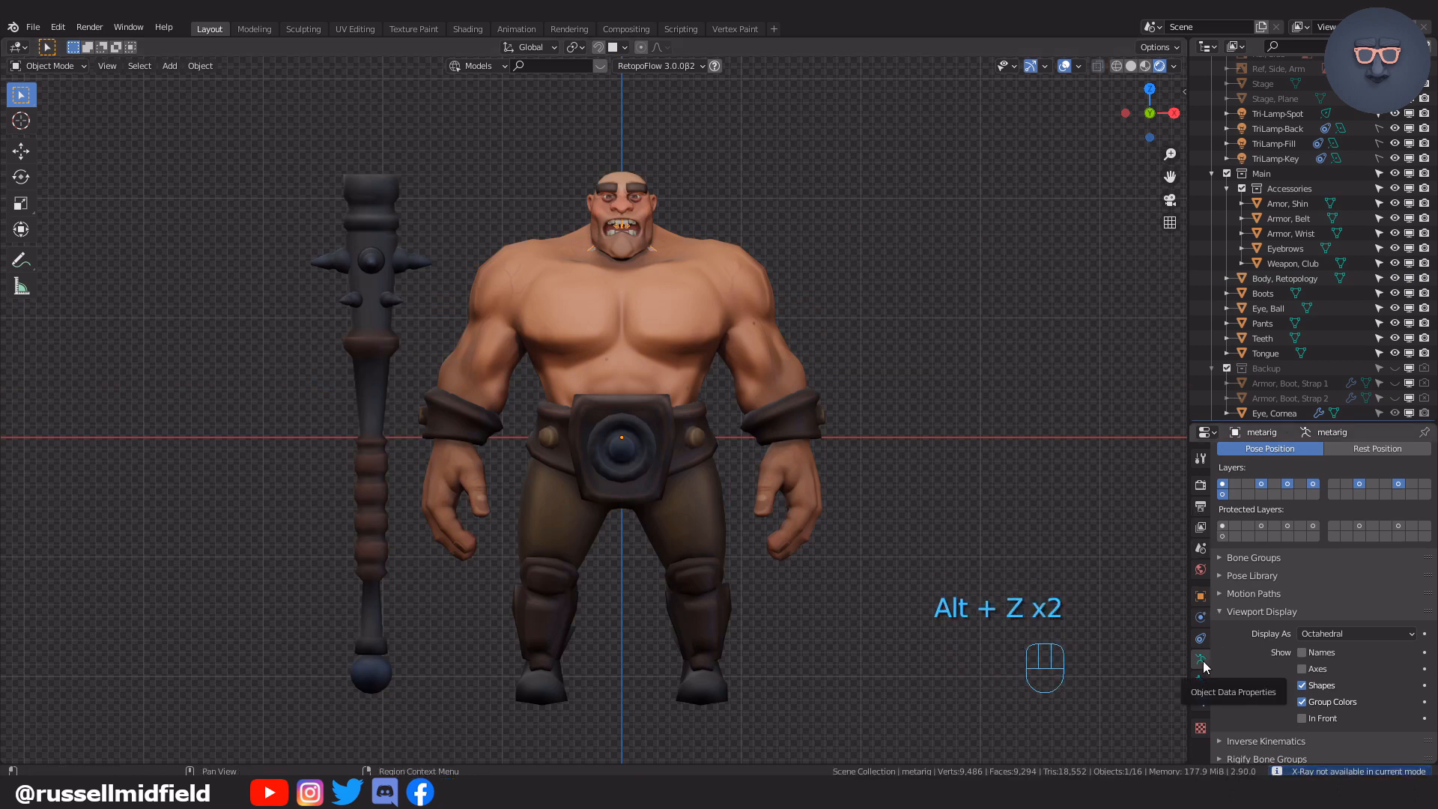
pyautogui.scroll(-4, 1292, 666)
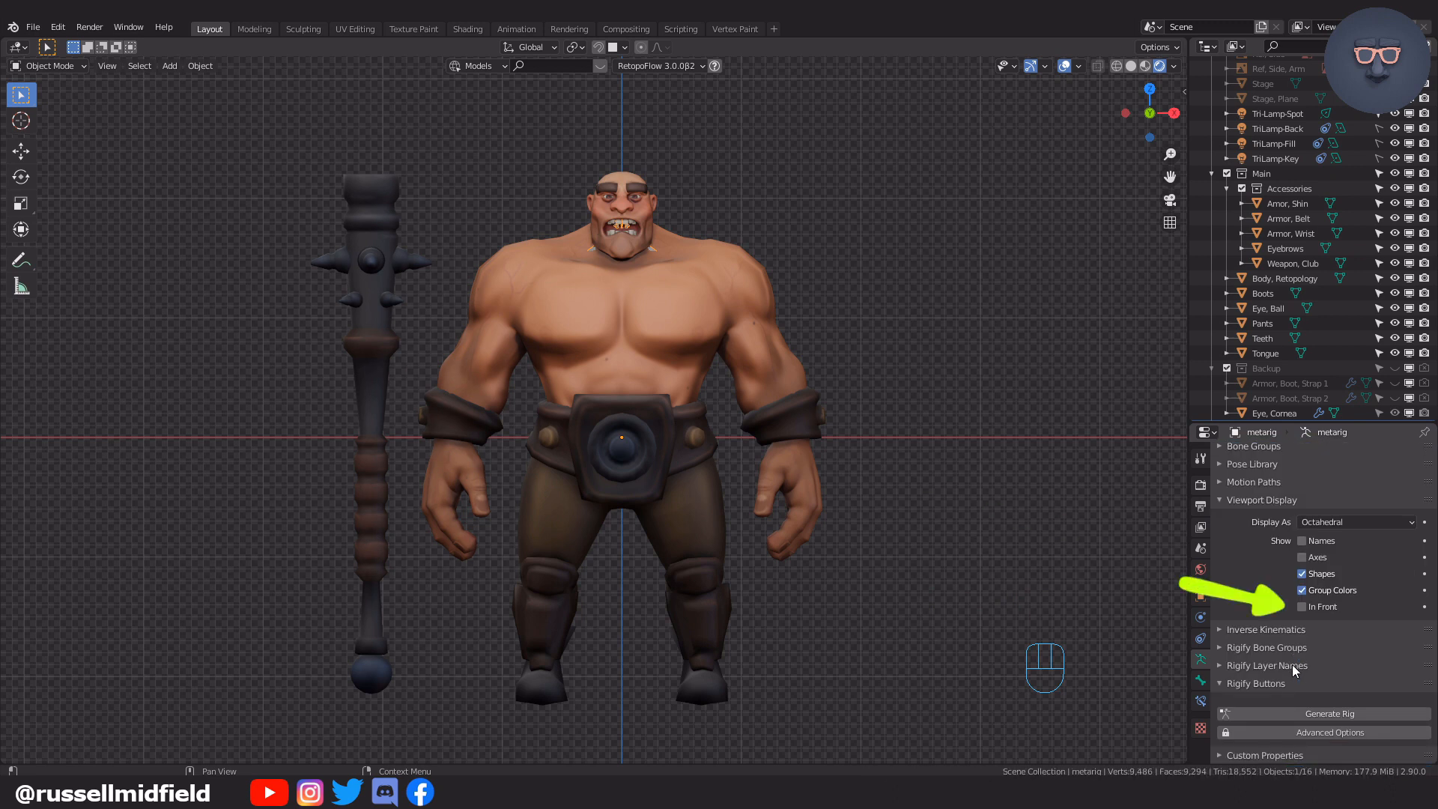
pyautogui.click(1302, 607)
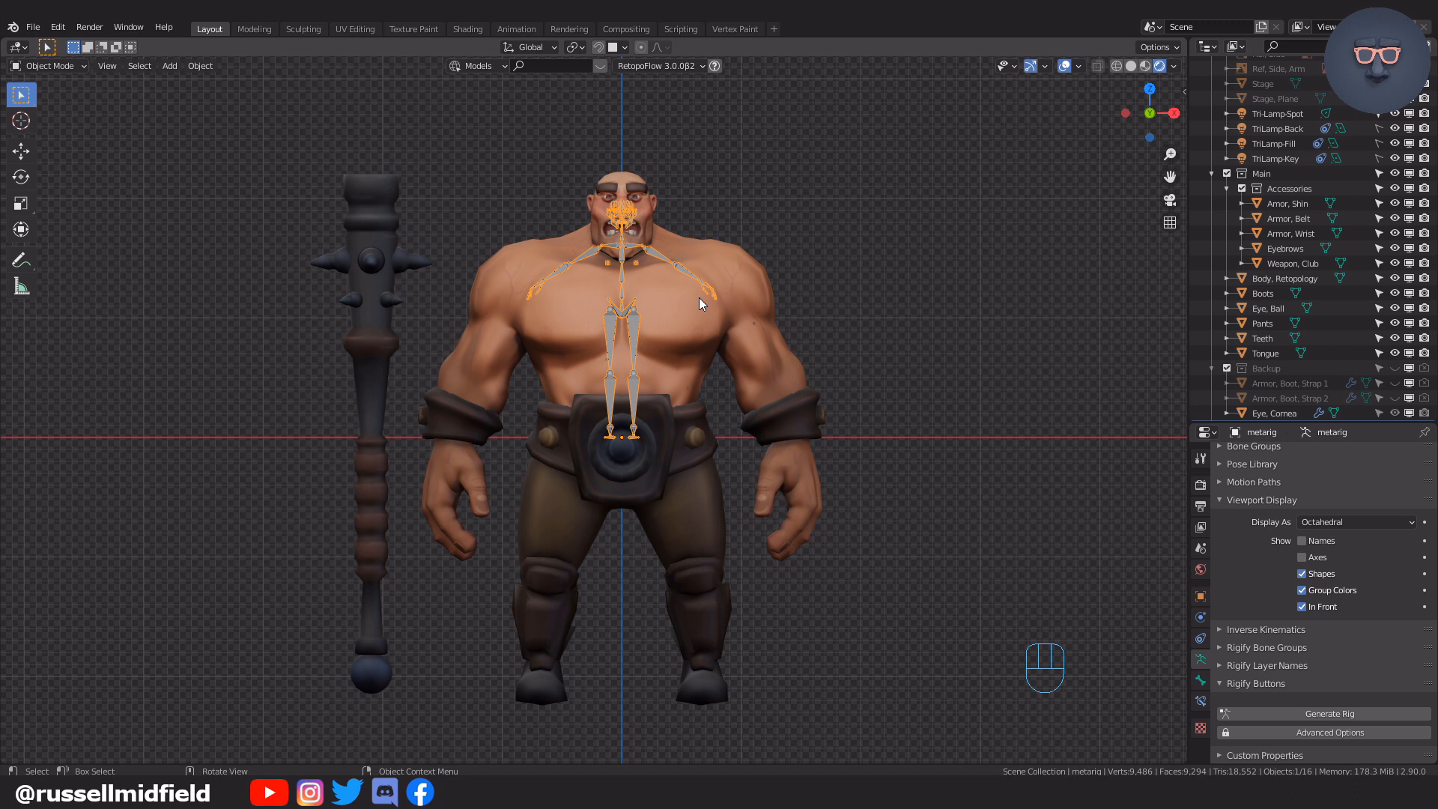
# Fit the metarig to the character by scaling it about 1.9 times, lowering it about 2.17 m and scaling it about 1.15 times.
pyautogui.press('s')
pyautogui.click(889, 300)
pyautogui.press('g')
pyautogui.press('z')
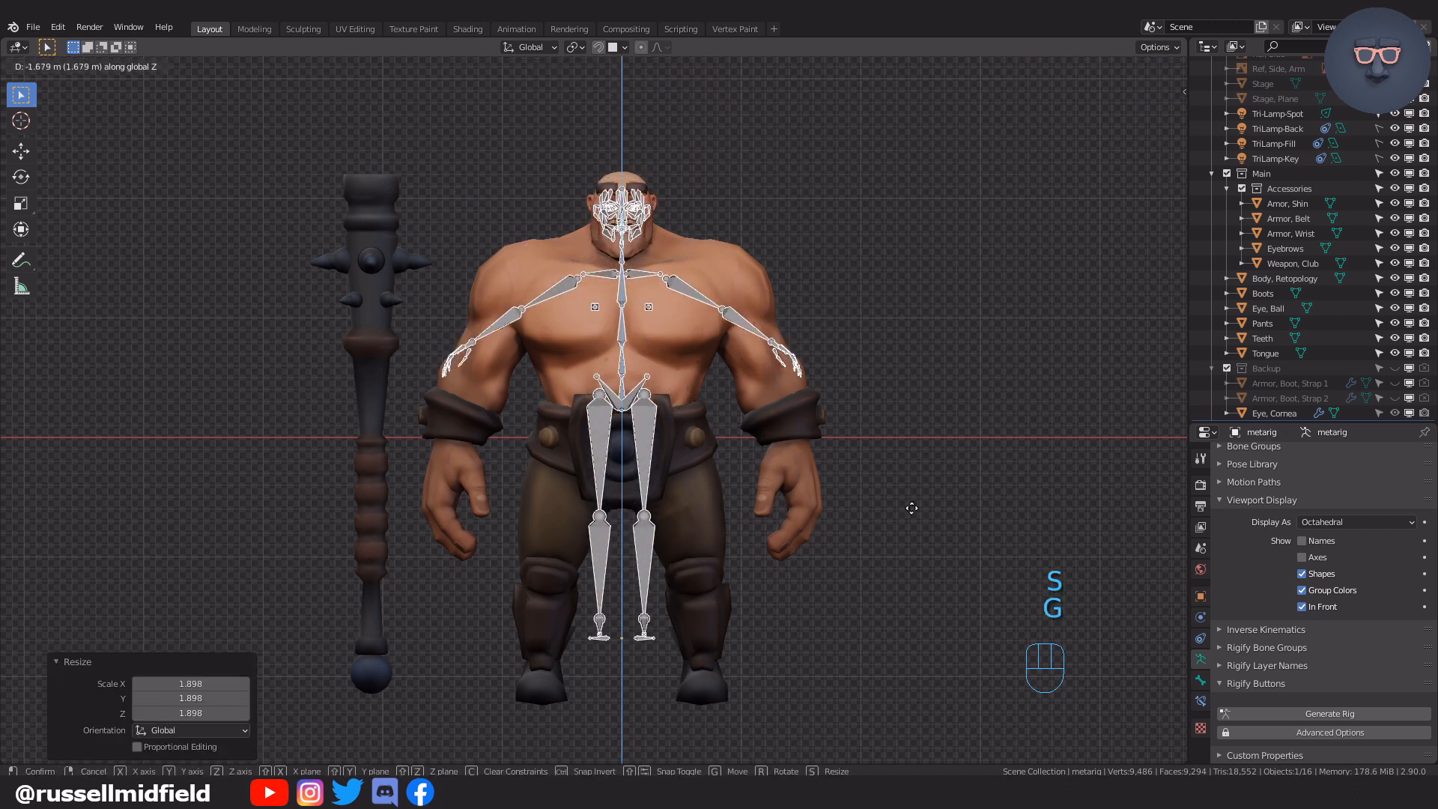
pyautogui.click(914, 561)
pyautogui.press('s')
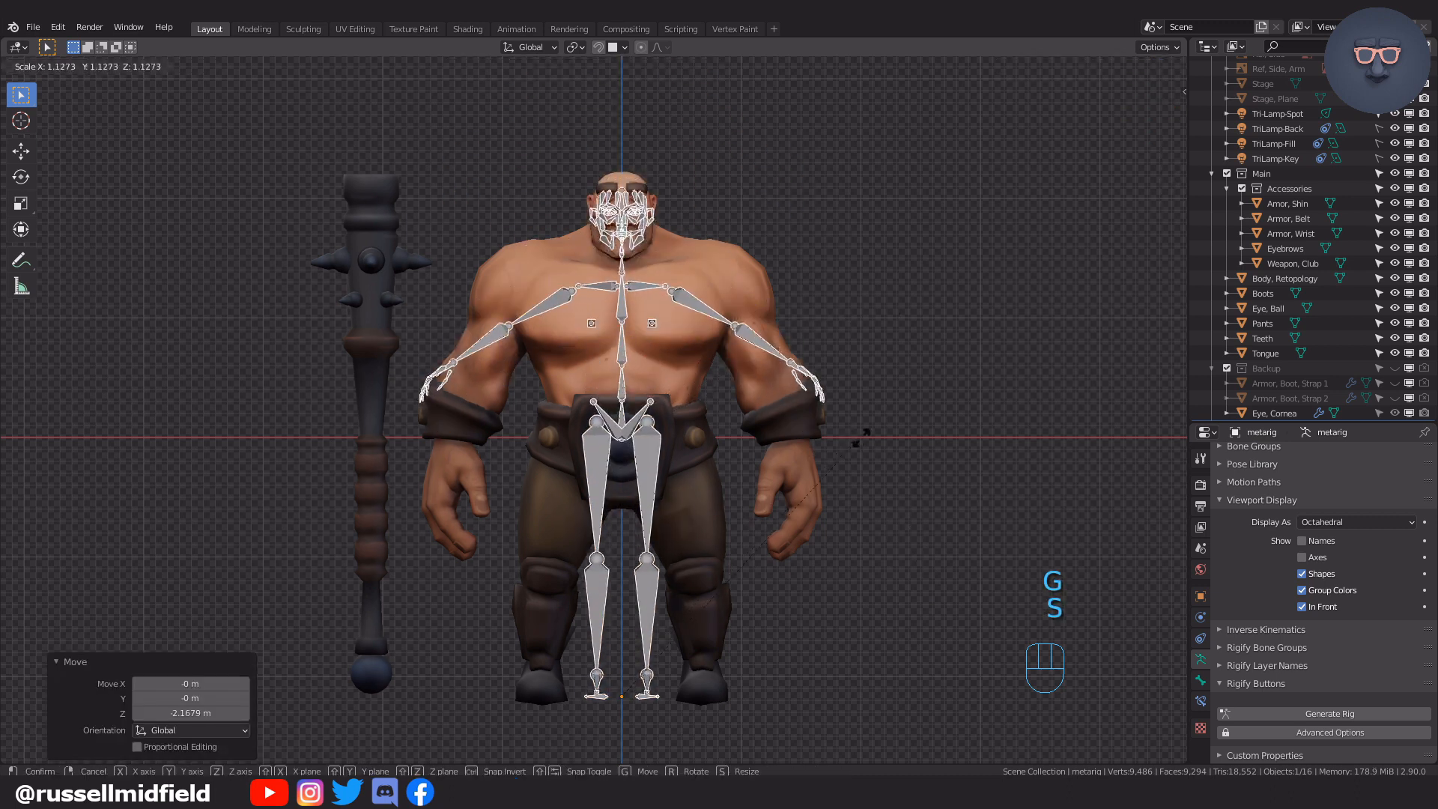
pyautogui.click(868, 438)
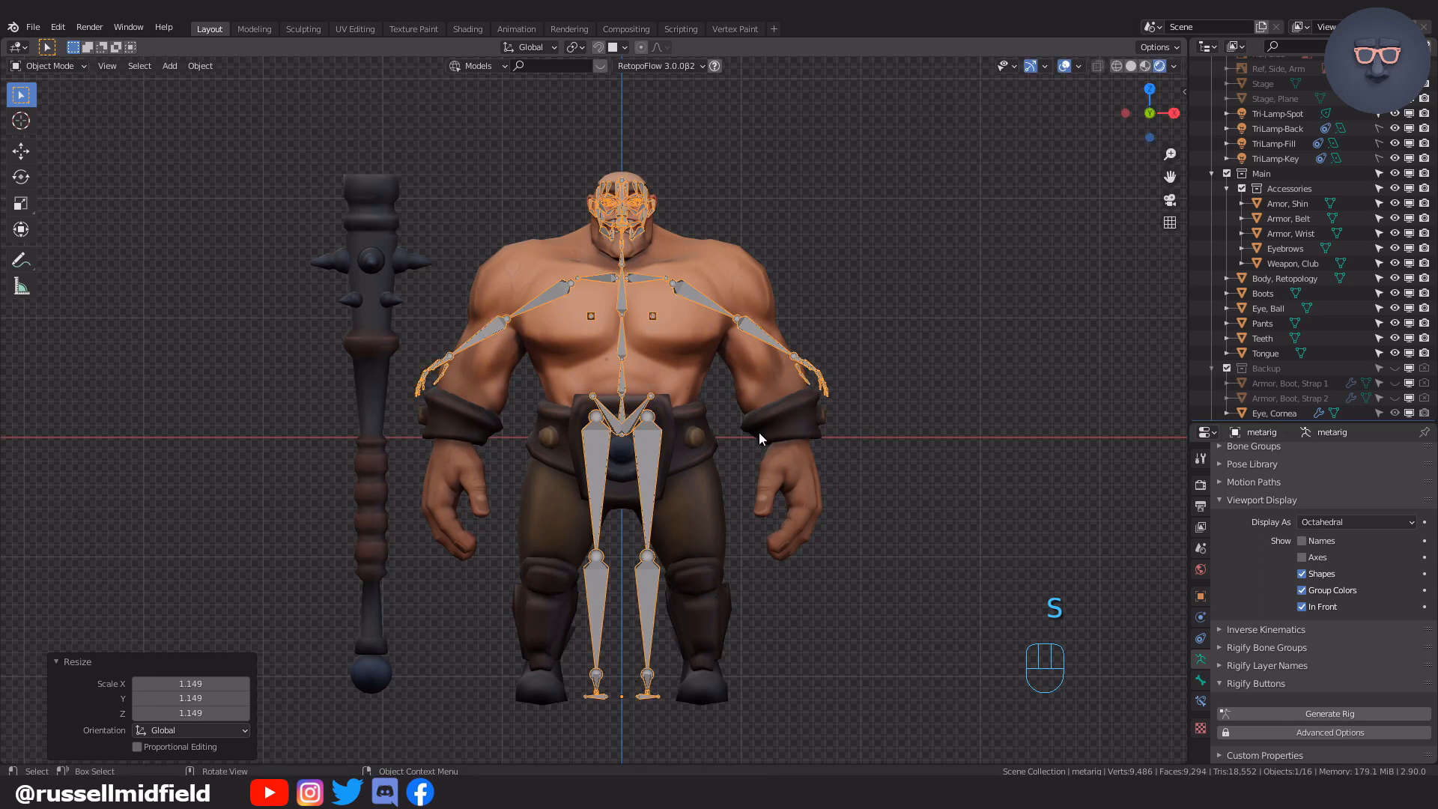
# Edit the metarig with X-axis mirroring enabled and delete the two breast bones.
pyautogui.scroll(1, 760, 439)
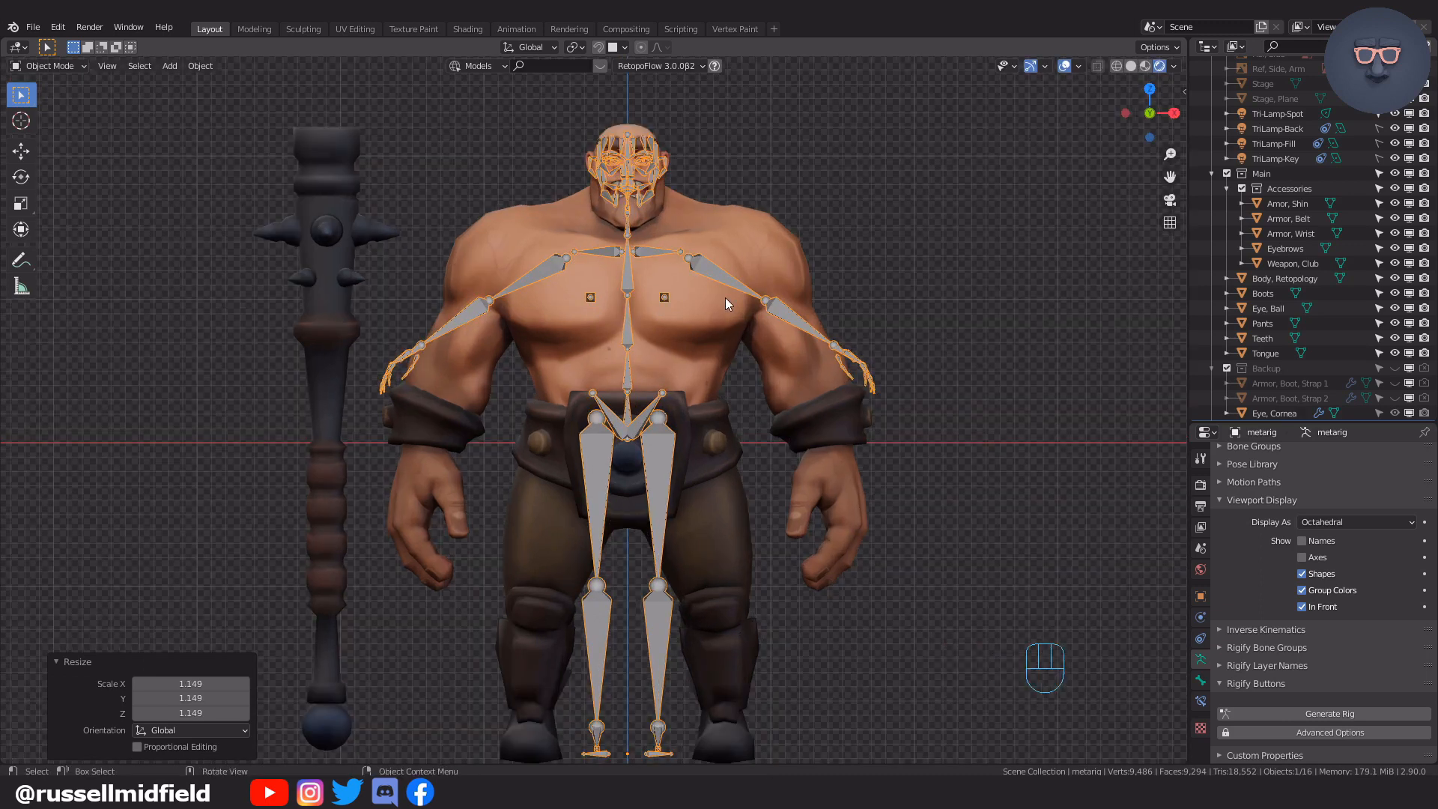
pyautogui.press('Tab')
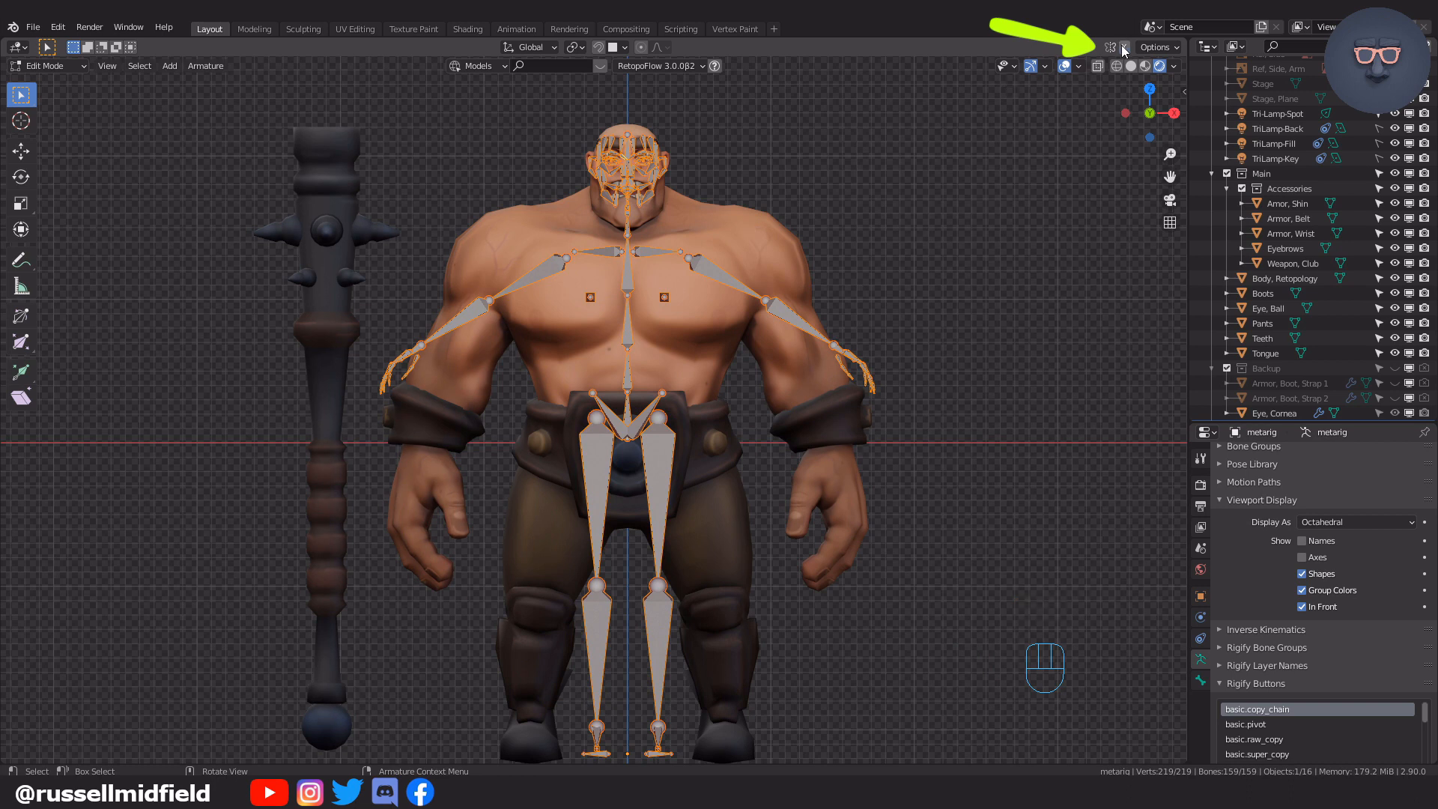
pyautogui.click(665, 298)
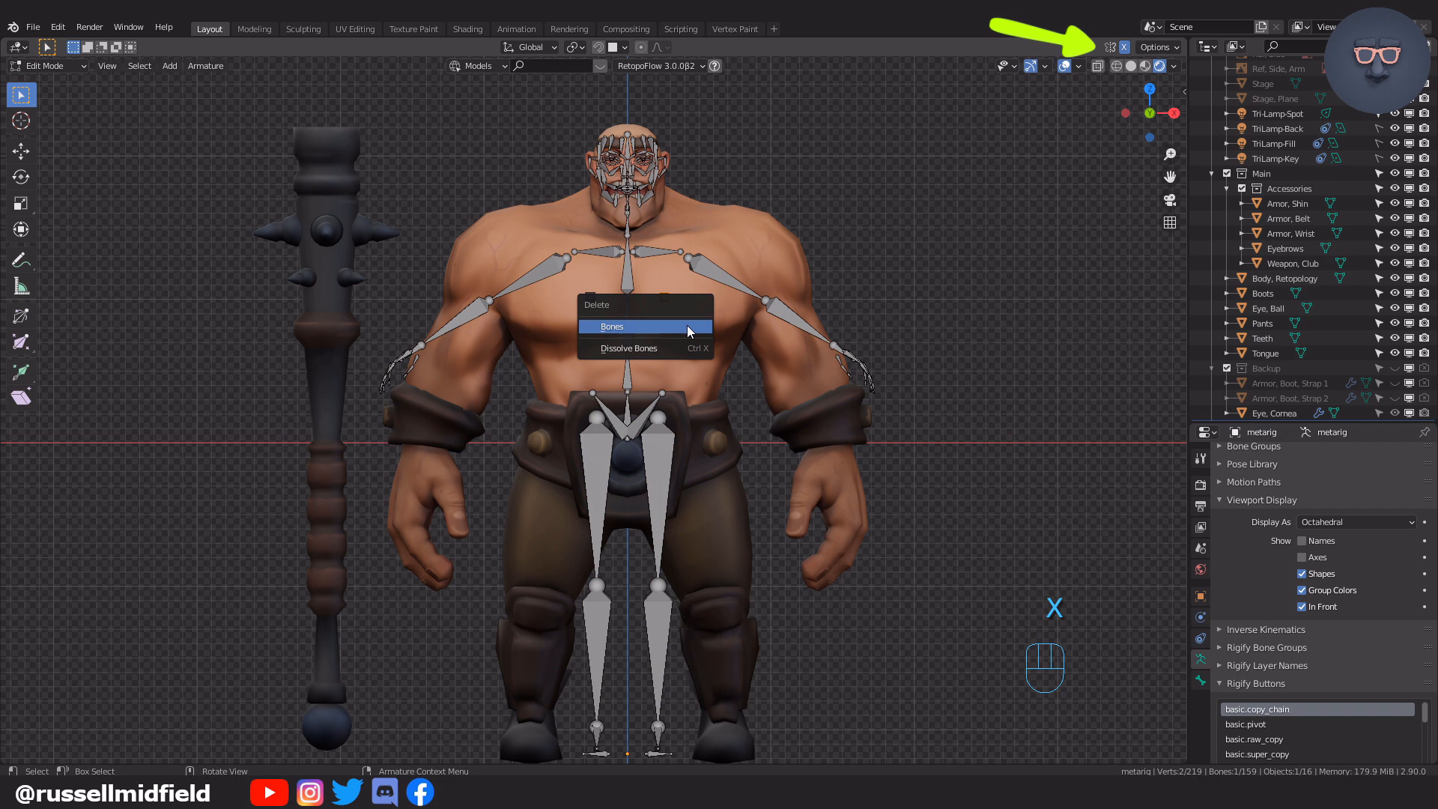
pyautogui.click(687, 327)
# Move the leg bones outward along X to line up with the character's legs.
pyautogui.moveTo(648, 373); pyautogui.dragTo(752, 621)
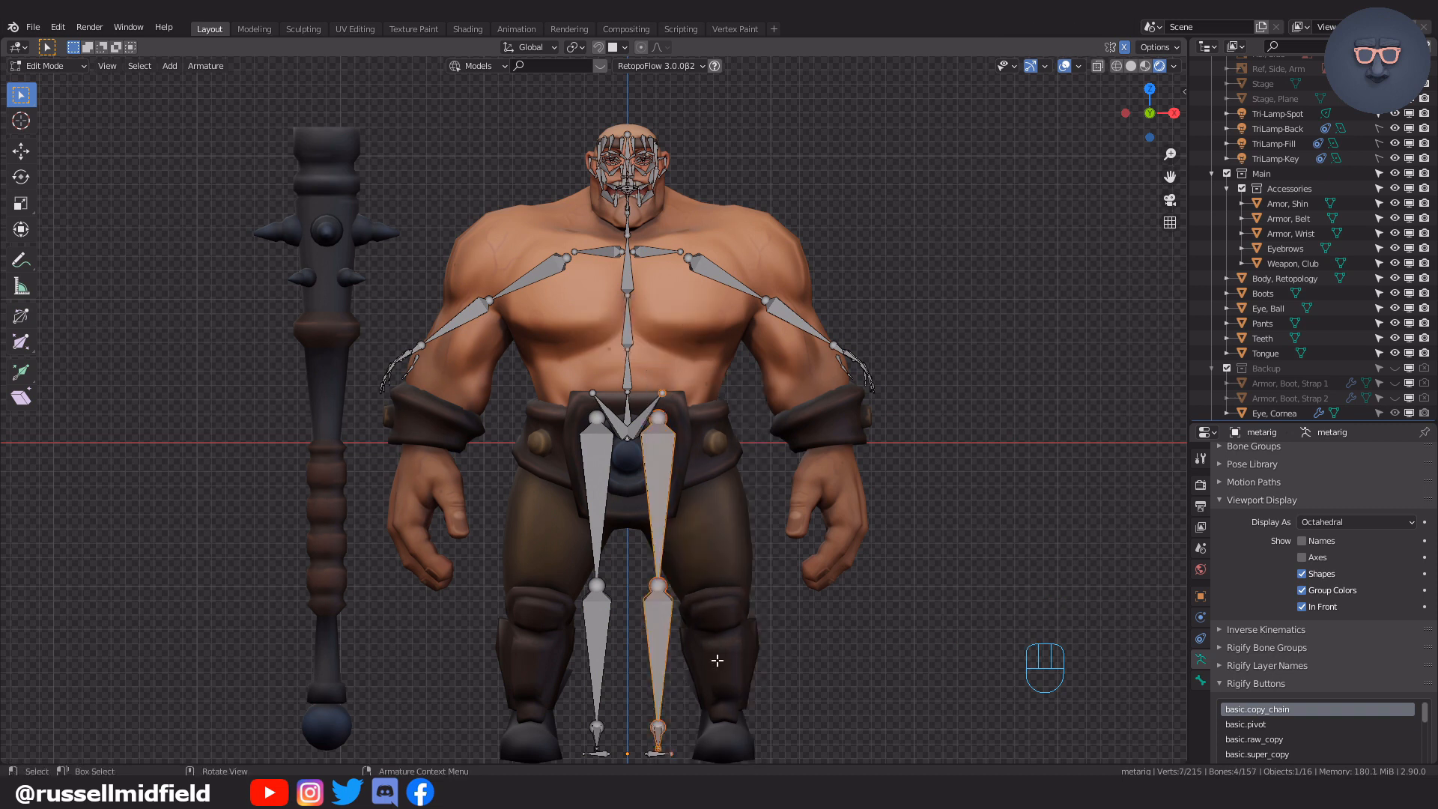
pyautogui.keyDown('shift'); pyautogui.moveTo(735, 633); pyautogui.dragTo(726, 600, button='middle'); pyautogui.keyUp('shift')
pyautogui.press('g')
pyautogui.click(793, 602)
# Lower the pelvis bones and hip joints to the belt's lower edge and shift the hips inward along X.
pyautogui.moveTo(561, 345); pyautogui.dragTo(745, 447)
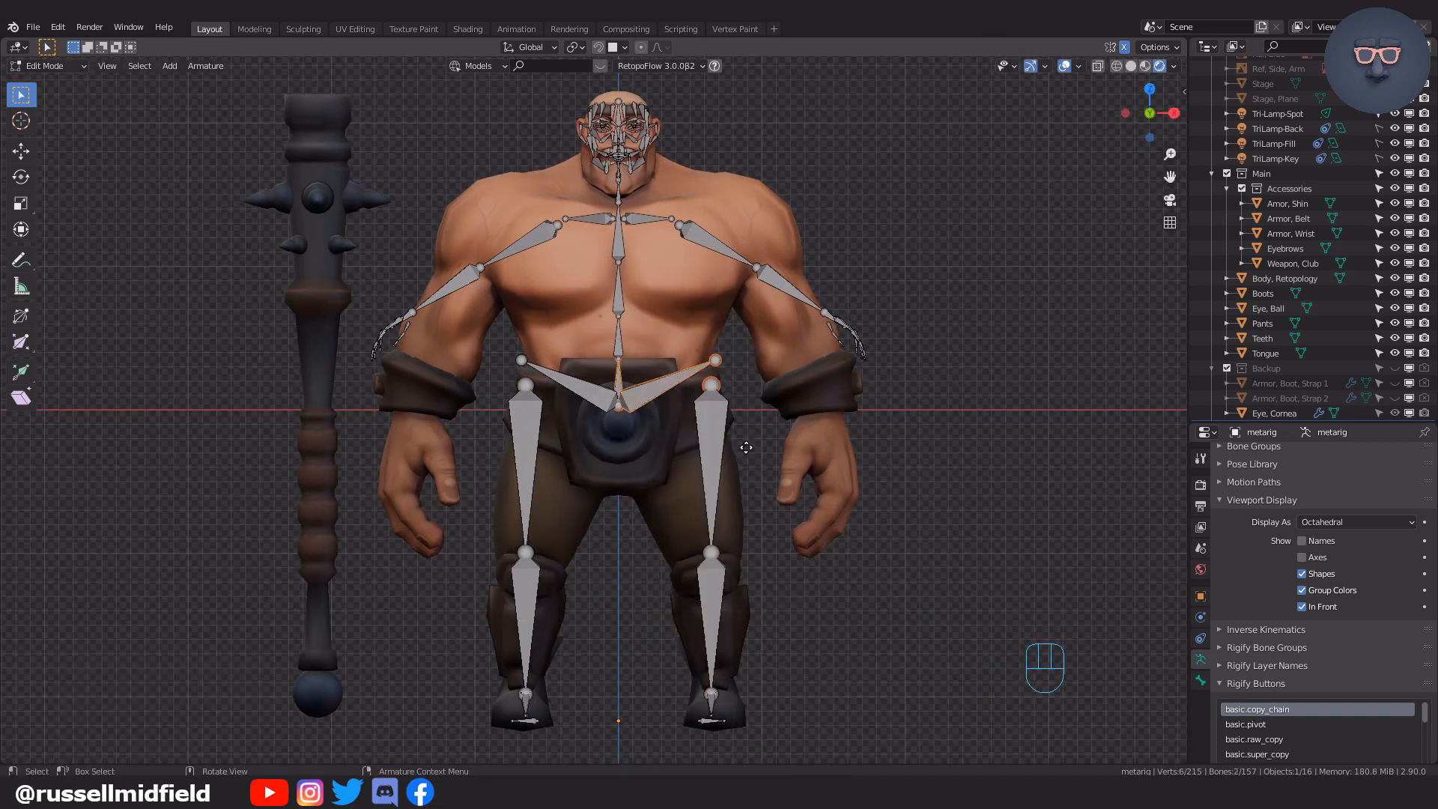
pyautogui.press('g')
pyautogui.middleClick(754, 479)
pyautogui.click(771, 517)
pyautogui.moveTo(672, 408); pyautogui.dragTo(763, 485)
pyautogui.press('g')
pyautogui.middleClick(757, 486)
pyautogui.click(748, 486)
# Move the knee joints inward and down to sit over the character's knees.
pyautogui.moveTo(678, 525); pyautogui.dragTo(758, 573)
pyautogui.press('g')
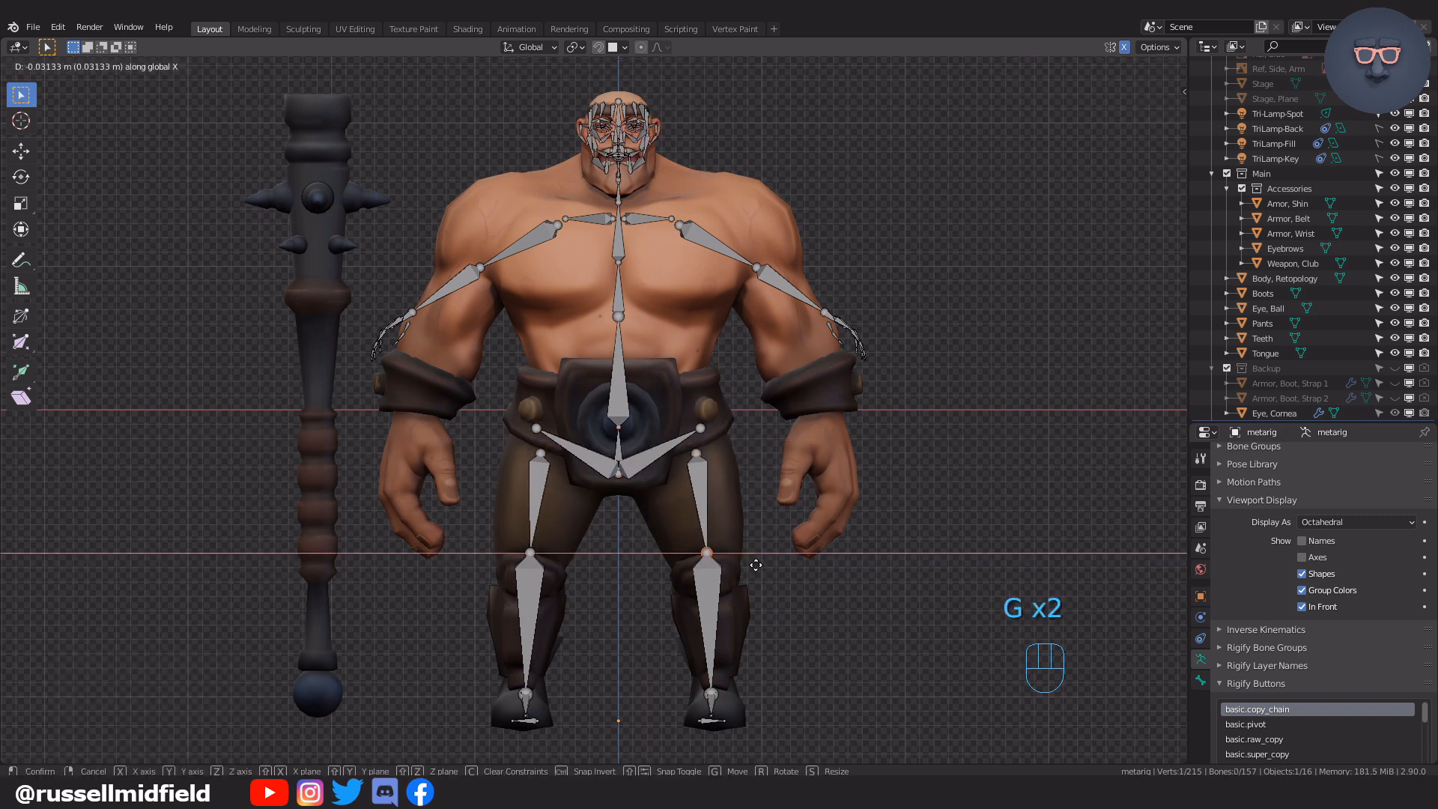
pyautogui.click(755, 567)
pyautogui.press('g')
pyautogui.click(769, 589)
# Lower the lower spine joint along Z to just above the belt.
pyautogui.keyDown('shift'); pyautogui.moveTo(728, 654); pyautogui.dragTo(736, 747, button='middle'); pyautogui.keyUp('shift')
pyautogui.scroll(1, 674, 525)
pyautogui.moveTo(605, 387); pyautogui.dragTo(649, 428)
pyautogui.press('g')
pyautogui.press('g')
pyautogui.press('g')
pyautogui.press('g')
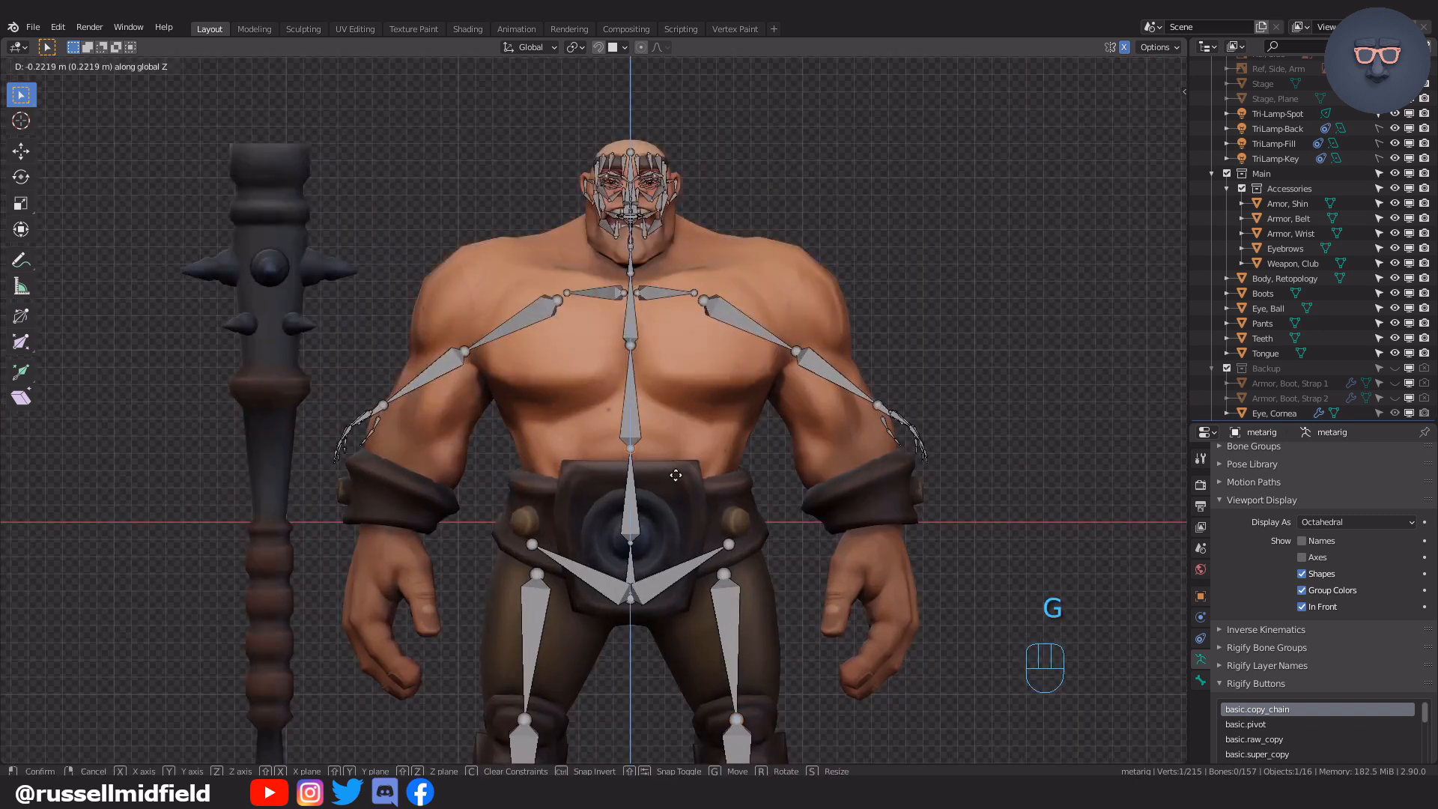
pyautogui.click(852, 395)
# Rotate the hand bones to point downward and move them toward the character's hand.
pyautogui.press('g')
pyautogui.click(874, 395)
pyautogui.moveTo(860, 388); pyautogui.dragTo(942, 477)
pyautogui.press('r')
pyautogui.click(964, 400)
pyautogui.press('g')
pyautogui.click(950, 603)
# Refine the hand bones' position and rotation over the hand, and move the elbow joint about 0.13 m outward and 0.32 m down.
pyautogui.click(1071, 525)
pyautogui.press('g')
pyautogui.click(1077, 500)
pyautogui.press('r')
pyautogui.click(1067, 490)
pyautogui.press('g')
pyautogui.click(949, 414)
pyautogui.click(850, 390)
pyautogui.click(875, 447)
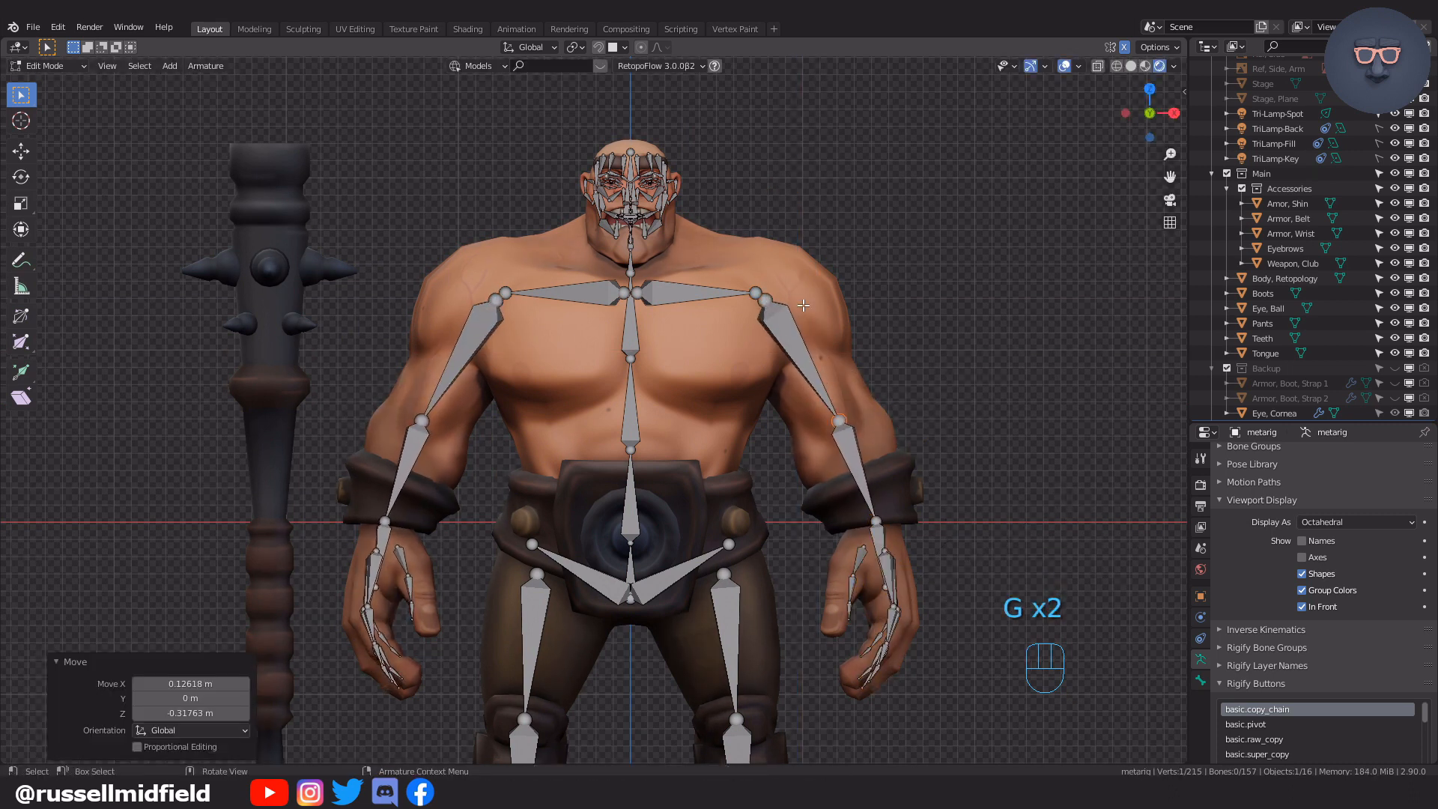
# Move the shoulder joint outward along X toward the character's shoulder.
pyautogui.moveTo(743, 276); pyautogui.dragTo(806, 328)
pyautogui.press('g')
pyautogui.press('x')
pyautogui.click(830, 329)
# Raise the joint at the base of the neck about 0.03 m along Z.
pyautogui.moveTo(656, 313); pyautogui.dragTo(608, 275)
pyautogui.press('g')
pyautogui.middleClick(627, 264)
pyautogui.click(627, 261)
pyautogui.scroll(-2, 853, 391)
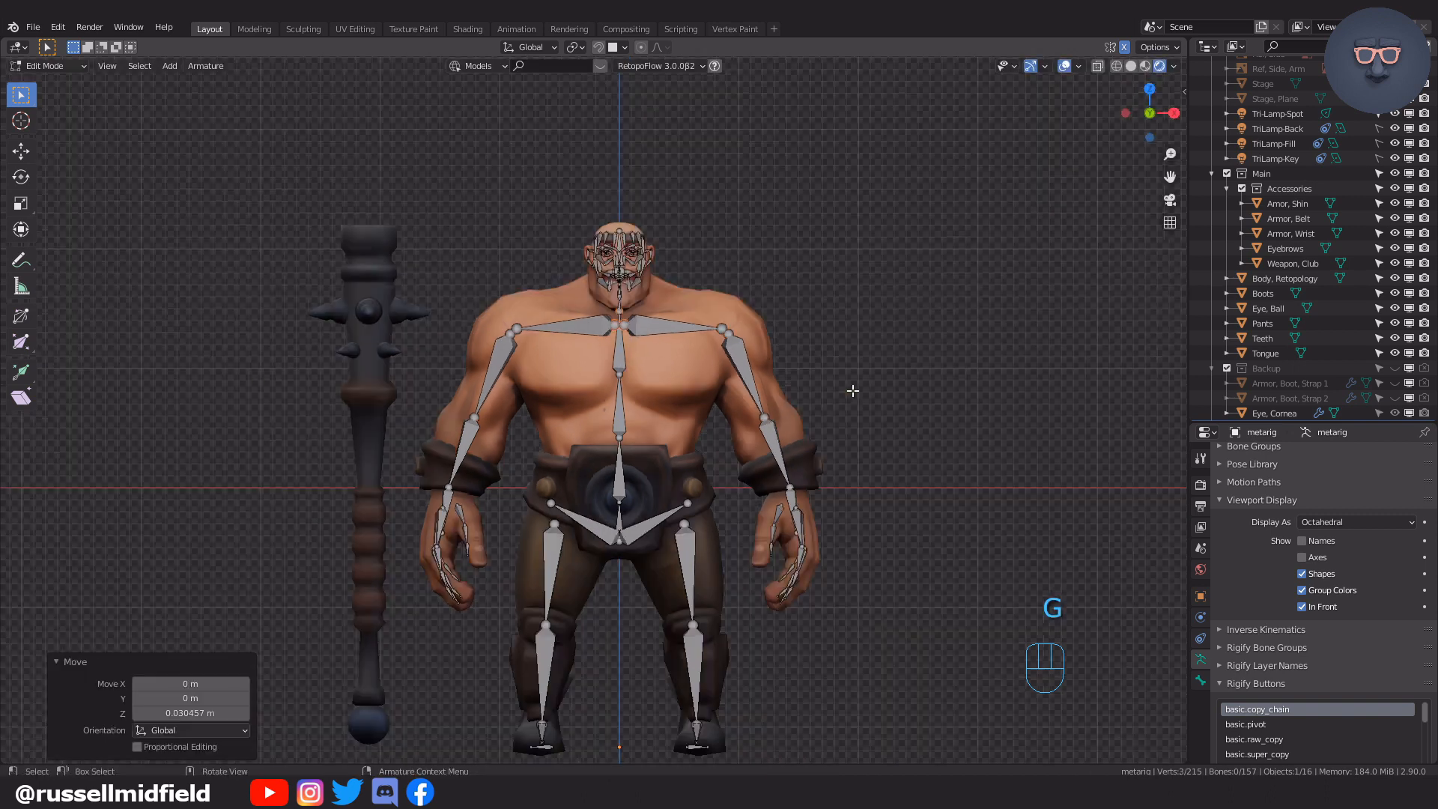
# Move the entire metarig backward along Y to line it up with the ogre's body in side view.
pyautogui.press('KP_3')
pyautogui.press('a')
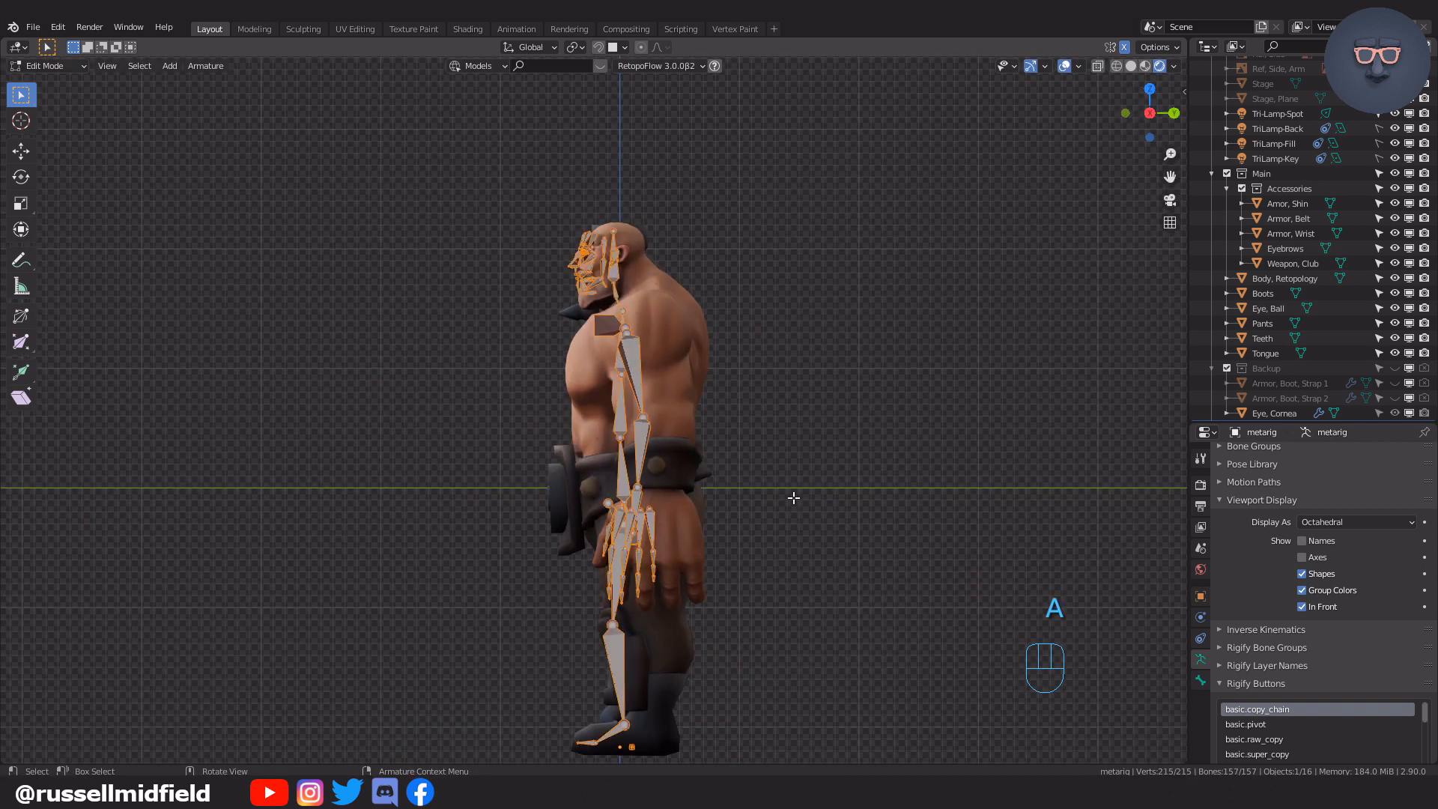
pyautogui.press('g')
pyautogui.press('y')
pyautogui.click(821, 500)
# Reposition the front foot joints along Y so the toe bones fit inside the boot.
pyautogui.keyDown('shift'); pyautogui.moveTo(781, 570); pyautogui.dragTo(802, 338, button='middle'); pyautogui.keyUp('shift')
pyautogui.scroll(4, 802, 338)
pyautogui.moveTo(636, 584); pyautogui.dragTo(697, 645)
pyautogui.press('g')
pyautogui.press('y')
pyautogui.click(785, 601)
pyautogui.press('g')
pyautogui.middleClick(627, 605)
pyautogui.click(631, 604)
# Adjust the ankle joint and move the heel bones about 0.20 m back along Y toward the boot heel.
pyautogui.moveTo(732, 557); pyautogui.dragTo(809, 645)
pyautogui.press('g')
pyautogui.click(764, 616)
pyautogui.press('g')
pyautogui.middleClick(838, 642)
pyautogui.click(859, 636)
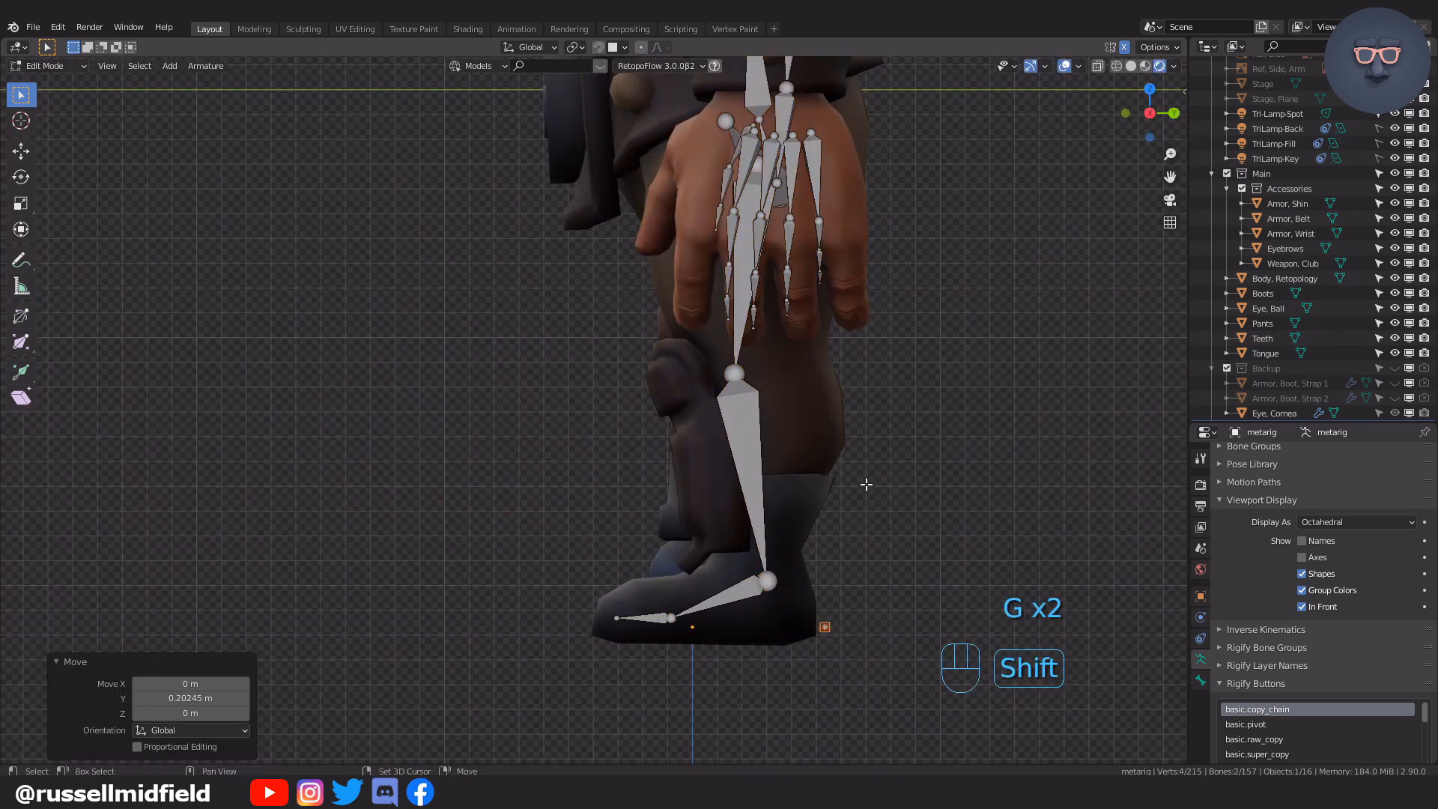
# Move the knee joint about 0.05 m back along Y.
pyautogui.keyDown('shift'); pyautogui.moveTo(874, 516); pyautogui.dragTo(827, 640, button='middle'); pyautogui.keyUp('shift')
pyautogui.moveTo(658, 460); pyautogui.dragTo(738, 517)
pyautogui.press('g')
pyautogui.middleClick(763, 578)
pyautogui.click(761, 483)
# Hide the arm, hand, leg and pelvis bones on the character's right side.
pyautogui.keyDown('shift'); pyautogui.moveTo(749, 320); pyautogui.dragTo(713, 489, button='middle'); pyautogui.keyUp('shift')
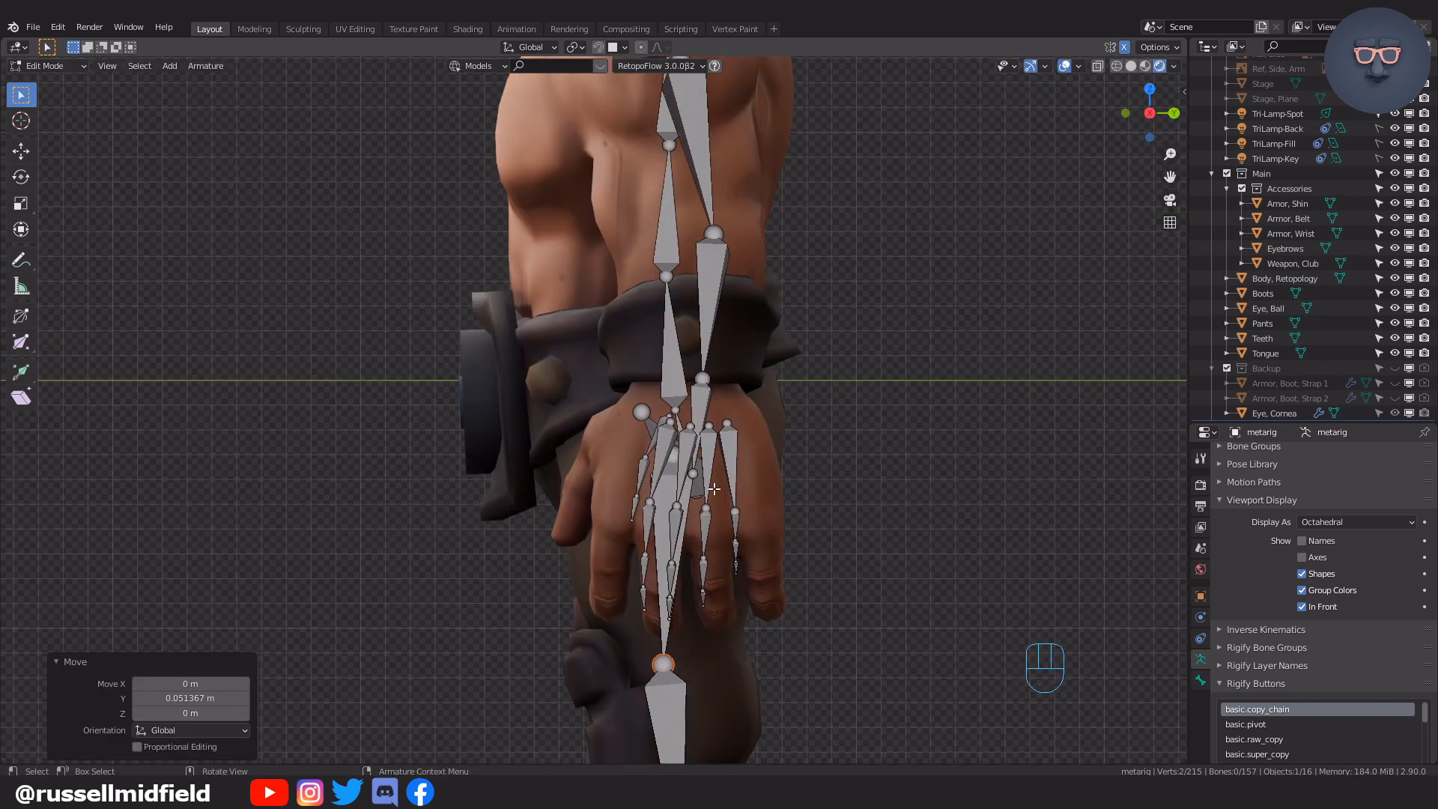
pyautogui.press('KP_1')
pyautogui.press('h')
pyautogui.hotkey('ctrl', 'z')
pyautogui.scroll(-4, 900, 565)
pyautogui.moveTo(475, 275); pyautogui.dragTo(586, 575)
pyautogui.press('h')
pyautogui.moveTo(532, 384); pyautogui.dragTo(596, 447)
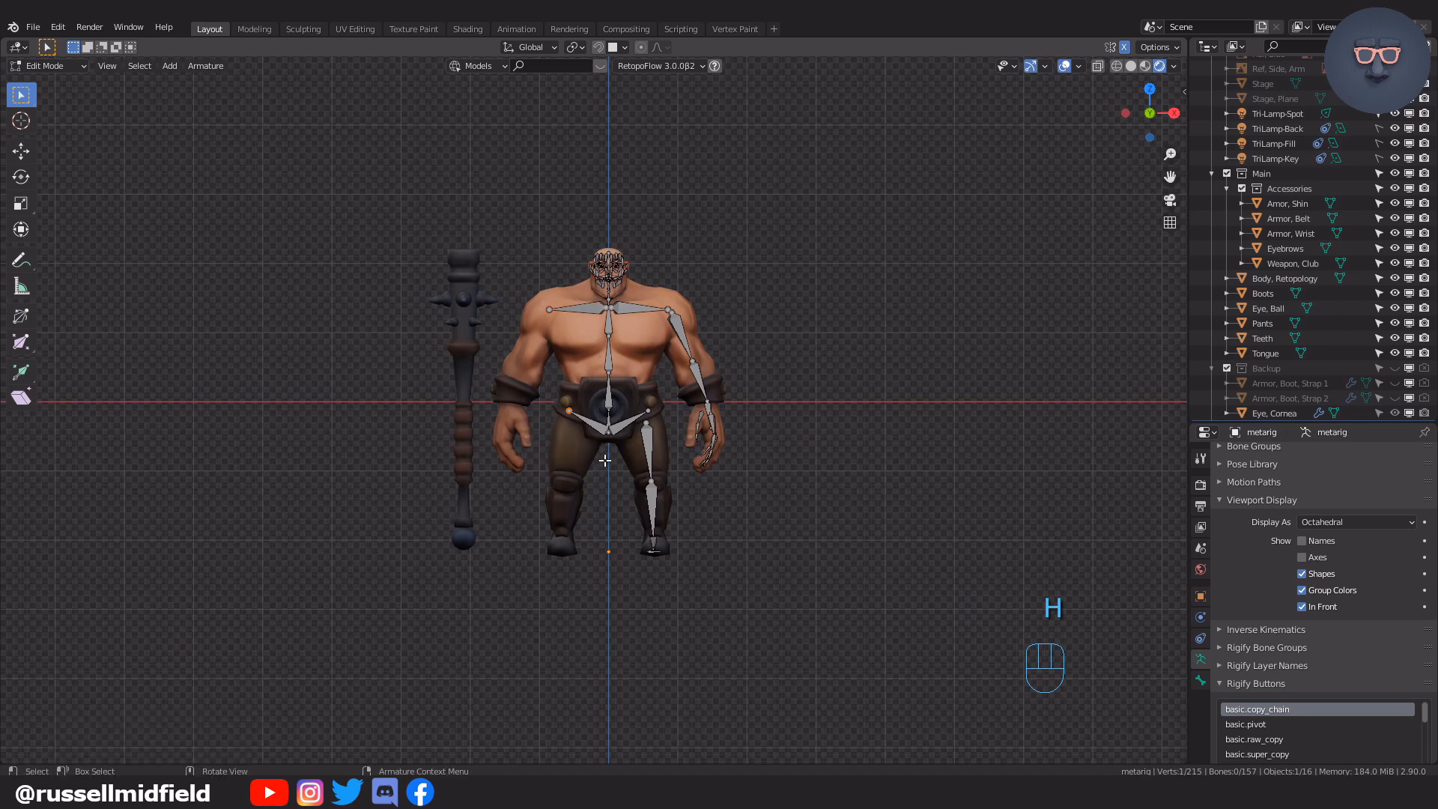
pyautogui.press('h')
pyautogui.scroll(3, 605, 457)
pyautogui.press('h')
pyautogui.press('KP_3')
pyautogui.press('KP_1')
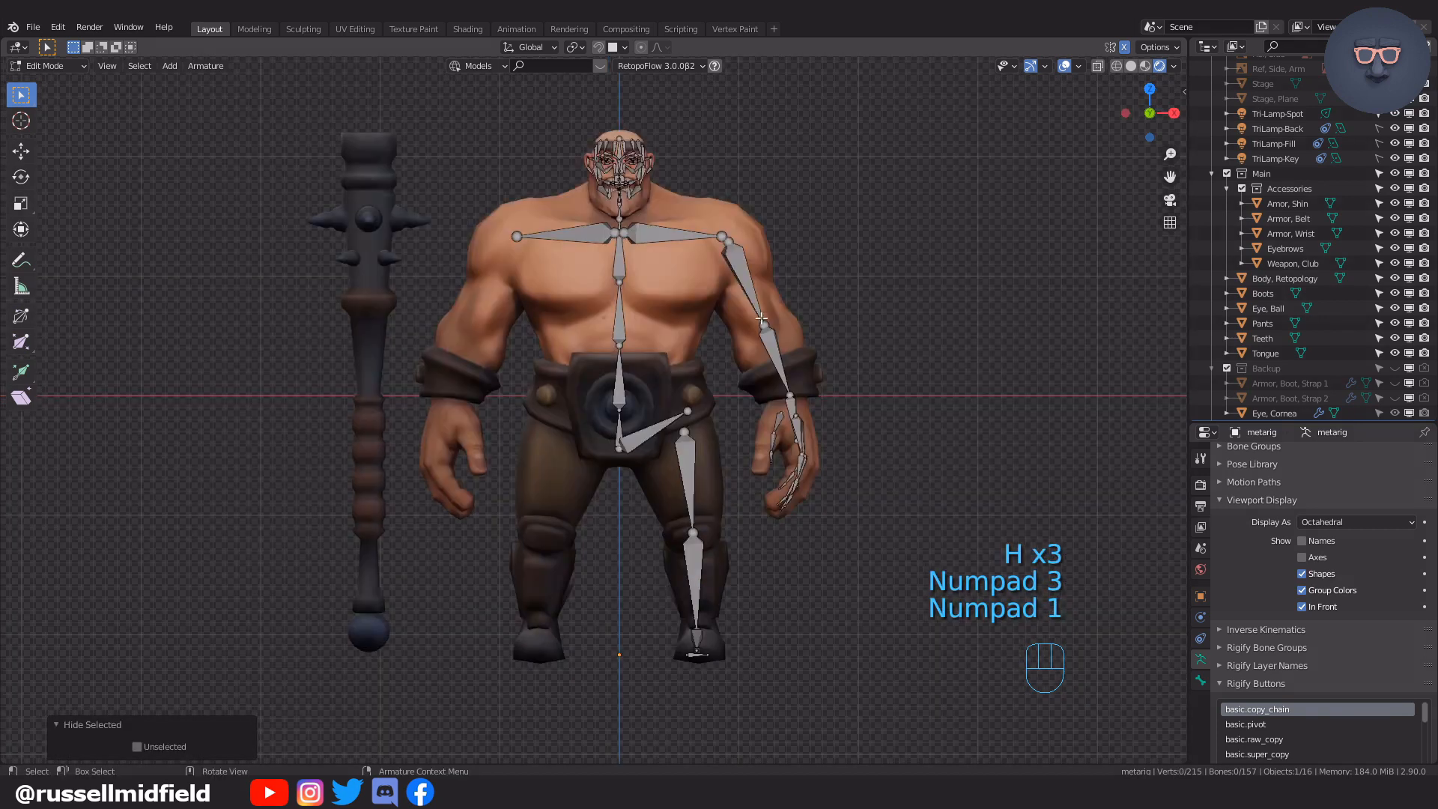
# Hide the arm and hand bones on the character's left side and view the rig from the side.
pyautogui.moveTo(745, 314); pyautogui.dragTo(865, 575)
pyautogui.press('h')
pyautogui.moveTo(805, 331); pyautogui.dragTo(823, 348)
pyautogui.press('h')
pyautogui.press('KP_3')
pyautogui.scroll(4, 784, 391)
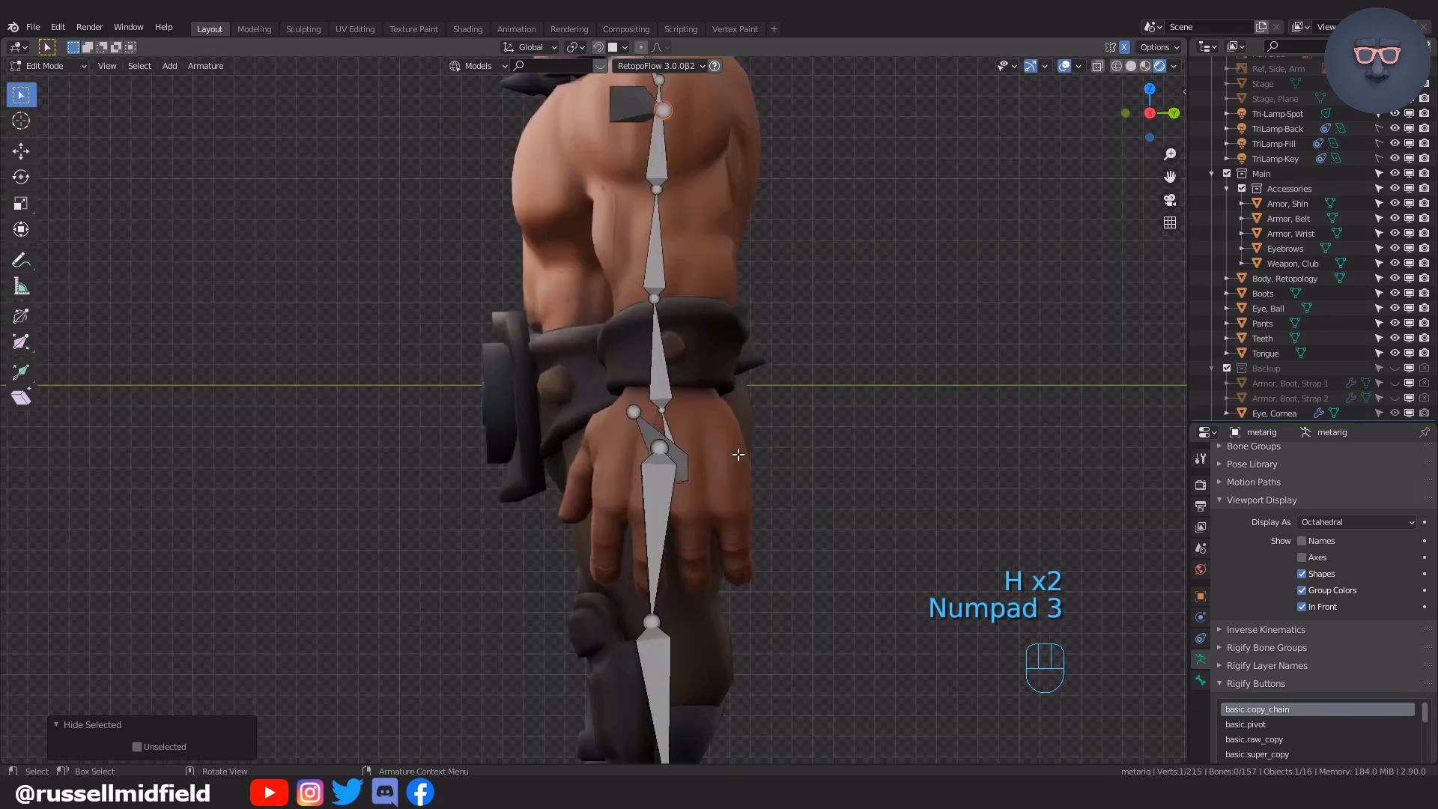
# Shift the head and face bones along Y, and align the joint at the base of the neck along Y.
pyautogui.scroll(-3, 740, 453)
pyautogui.keyDown('shift'); pyautogui.moveTo(692, 228); pyautogui.dragTo(690, 446, button='middle'); pyautogui.keyUp('shift')
pyautogui.scroll(5, 558, 303)
pyautogui.moveTo(527, 222); pyautogui.dragTo(772, 560)
pyautogui.press('g')
pyautogui.middleClick(779, 447)
pyautogui.click(776, 445)
pyautogui.press('g')
pyautogui.middleClick(790, 542)
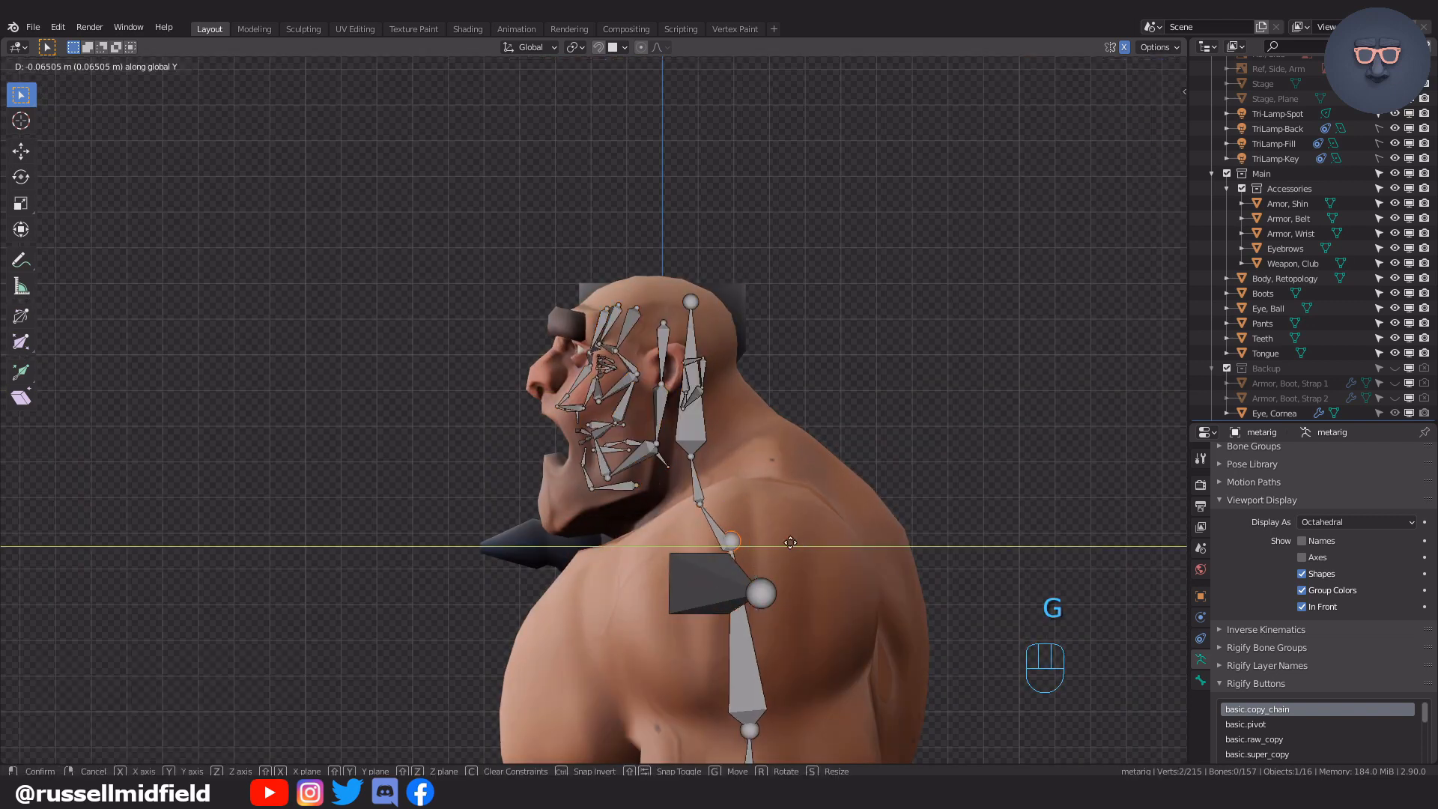
pyautogui.click(784, 539)
# Delete the facial bones in front of the head bone.
pyautogui.scroll(2, 784, 539)
pyautogui.moveTo(490, 201); pyautogui.dragTo(709, 549)
pyautogui.press('x')
pyautogui.click(674, 417)
# Delete the remaining ear bones and the small face bone inside the head bone, using X-ray display.
pyautogui.scroll(2, 716, 468)
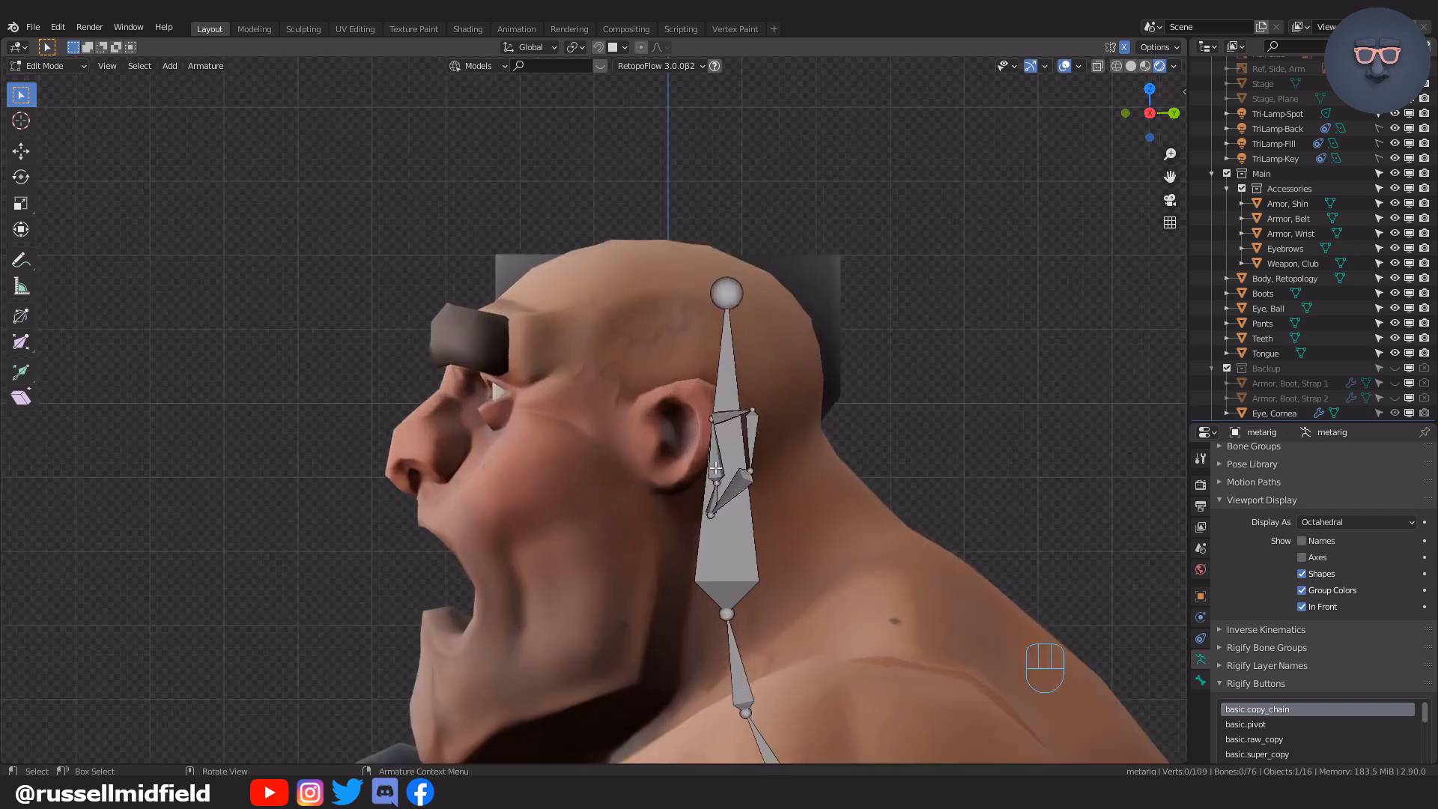
pyautogui.click(752, 417)
pyautogui.moveTo(752, 416); pyautogui.dragTo(806, 414, button='middle')
pyautogui.hotkey('alt', 'z')
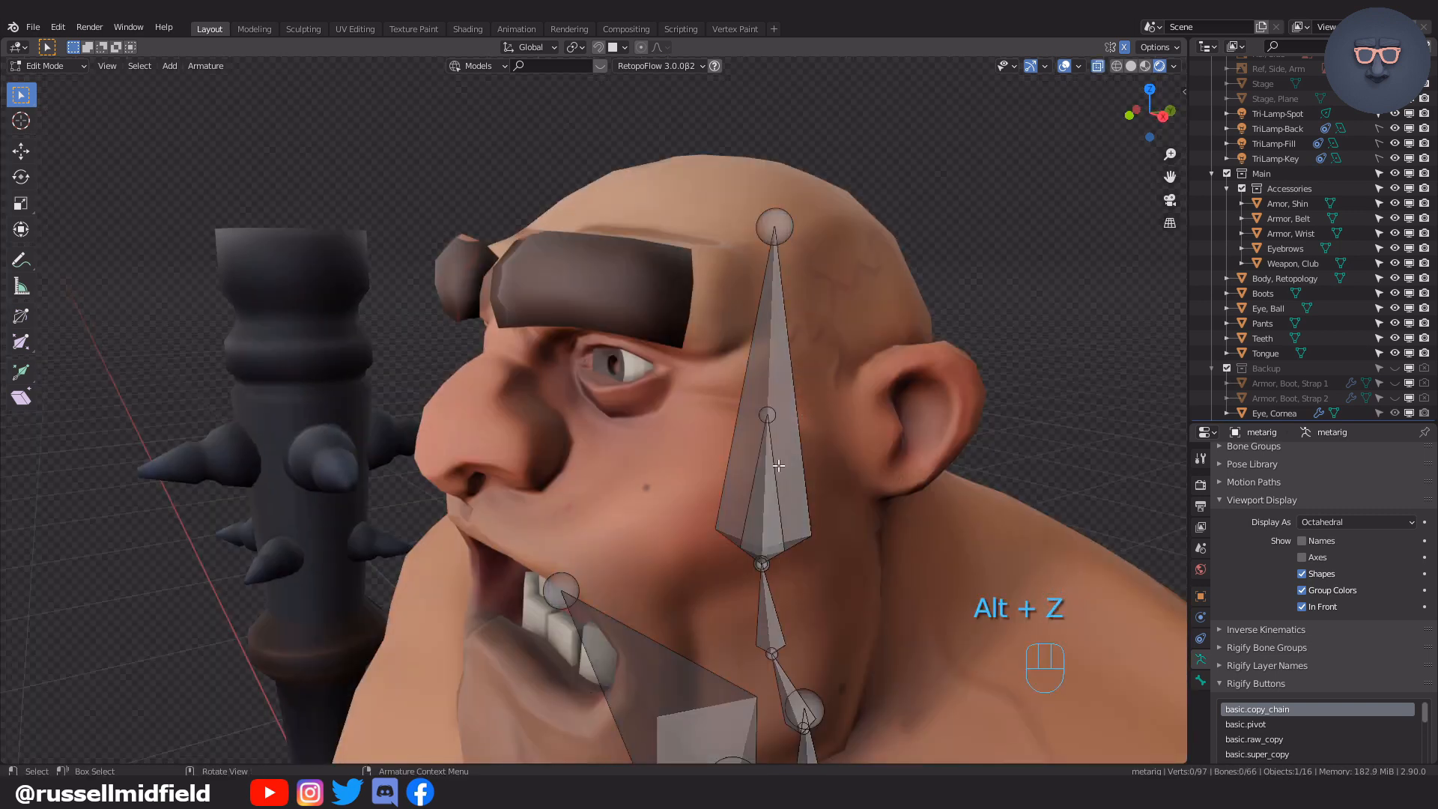
pyautogui.click(772, 487)
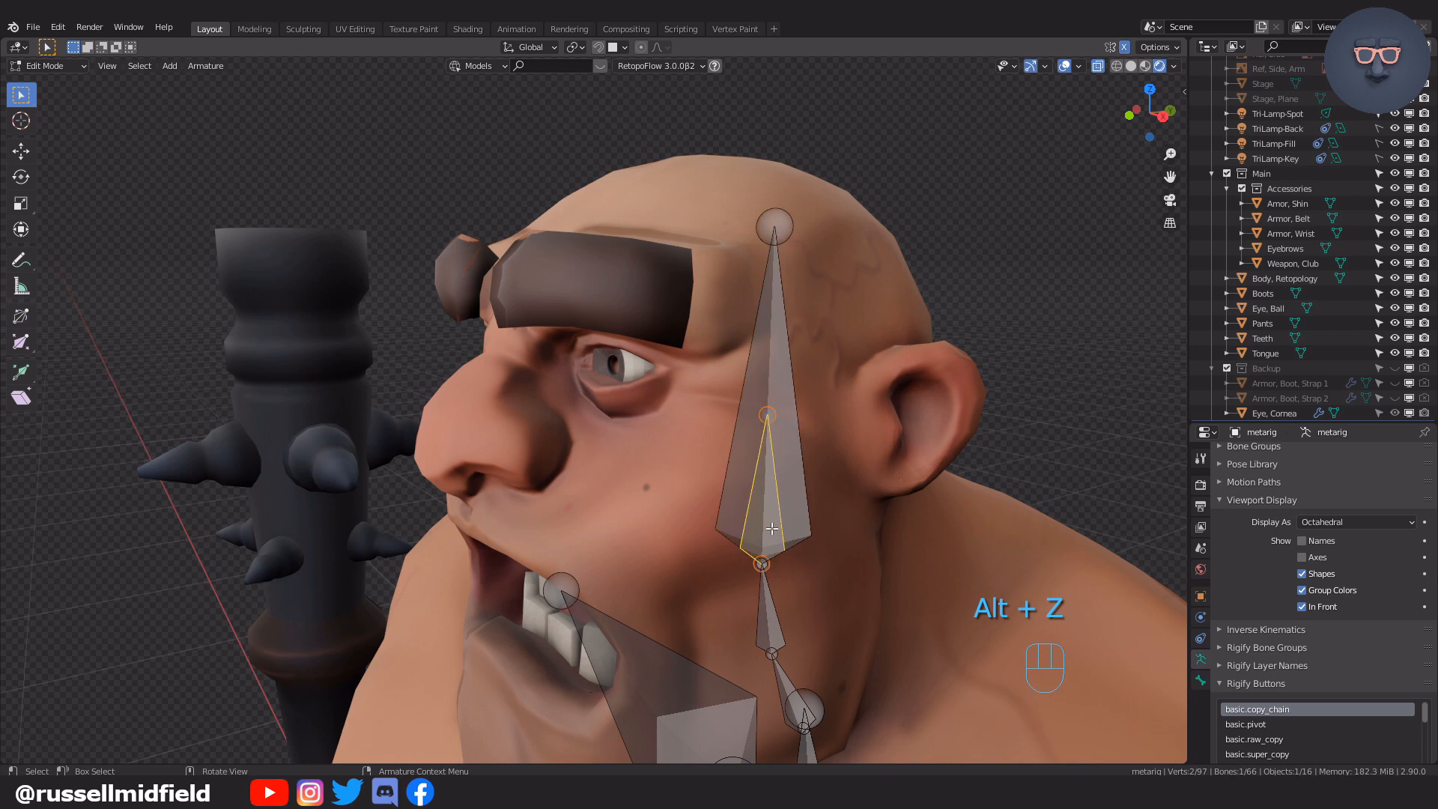
pyautogui.click(773, 529)
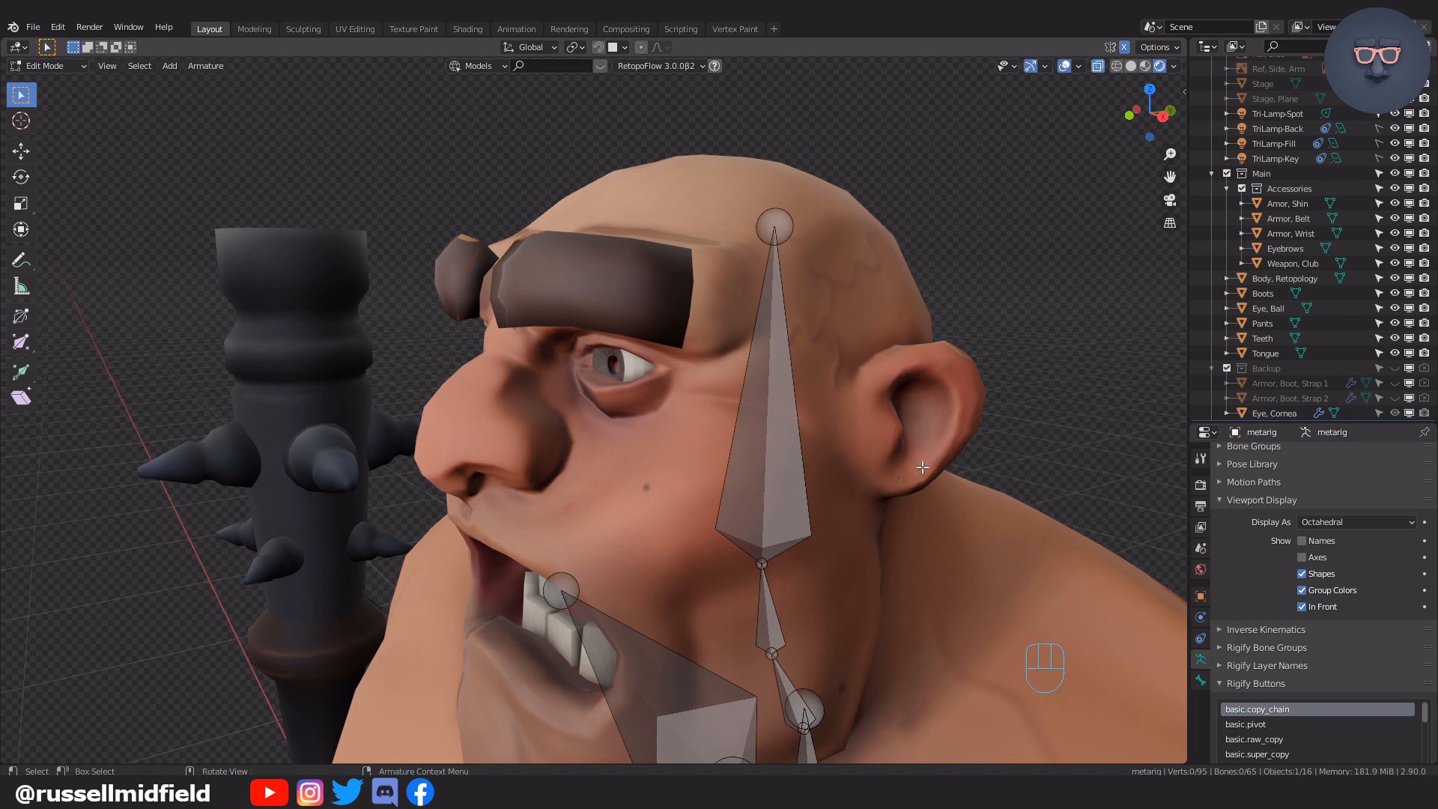
# Reveal all hidden bones and hide the legs, pelvis and right arm to isolate the left arm.
pyautogui.press('KP_1')
pyautogui.hotkey('alt', 'h')
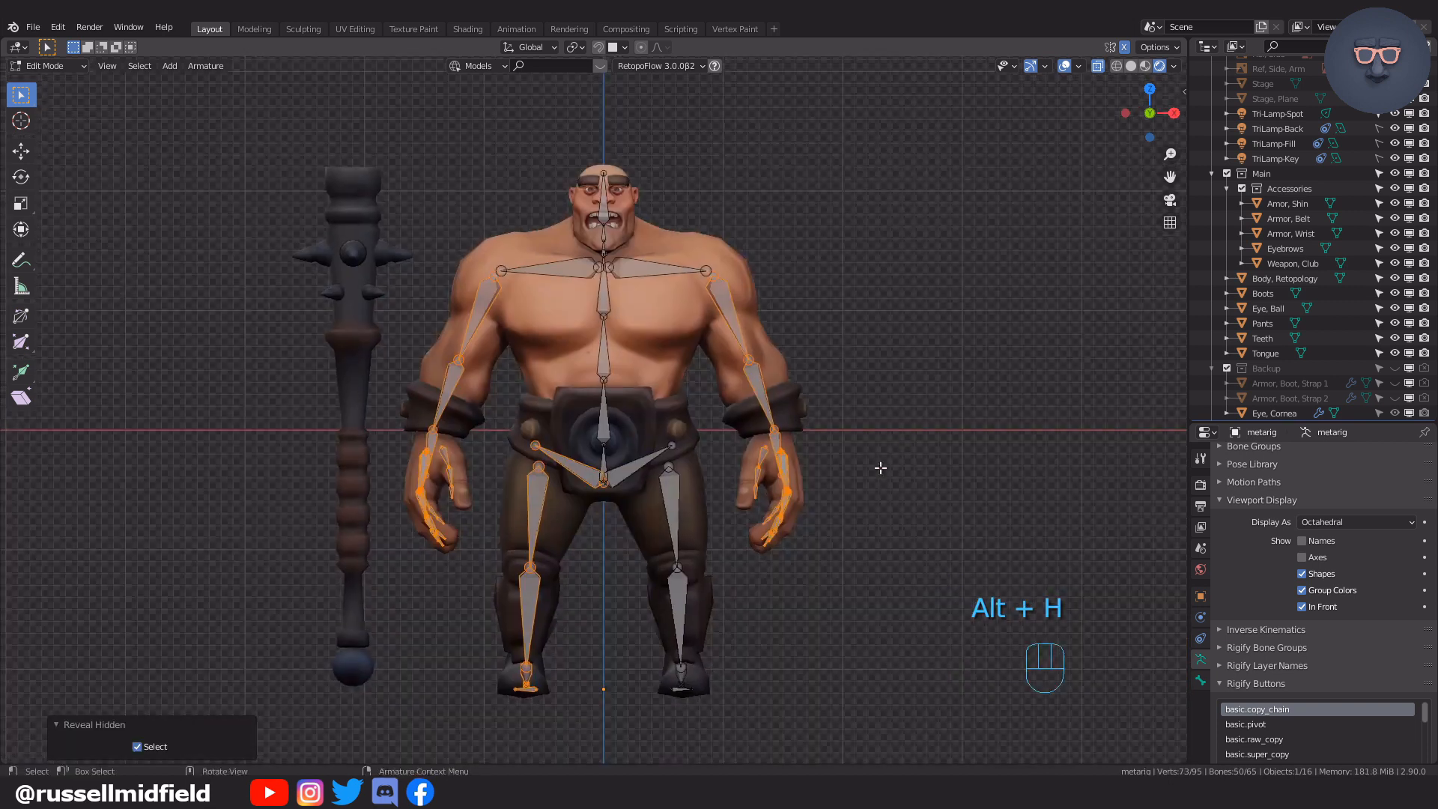
pyautogui.scroll(-1, 870, 382)
pyautogui.press('KP_3')
pyautogui.press('KP_1')
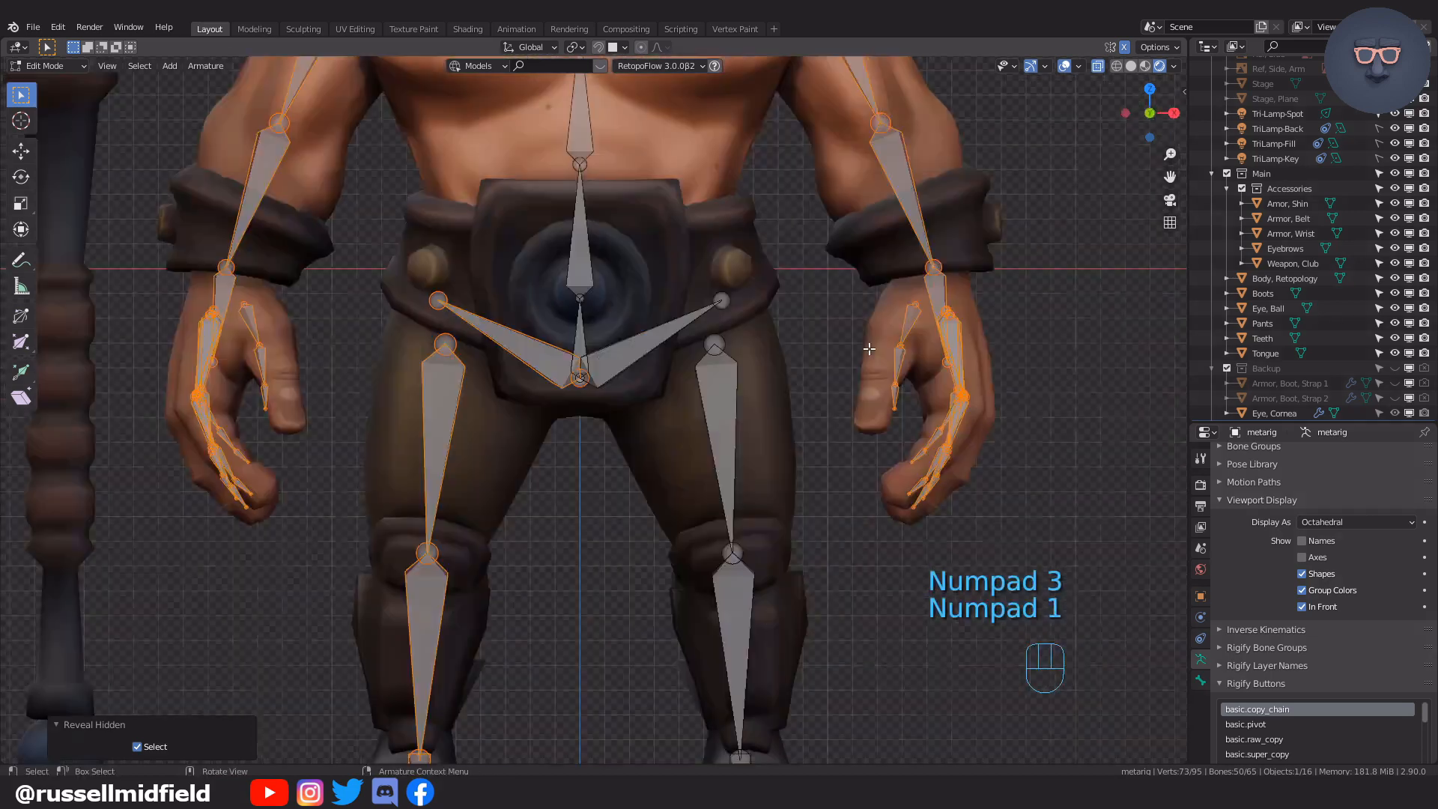
pyautogui.moveTo(490, 341); pyautogui.dragTo(686, 634)
pyautogui.press('h')
pyautogui.moveTo(365, 131); pyautogui.dragTo(535, 497)
pyautogui.press('h')
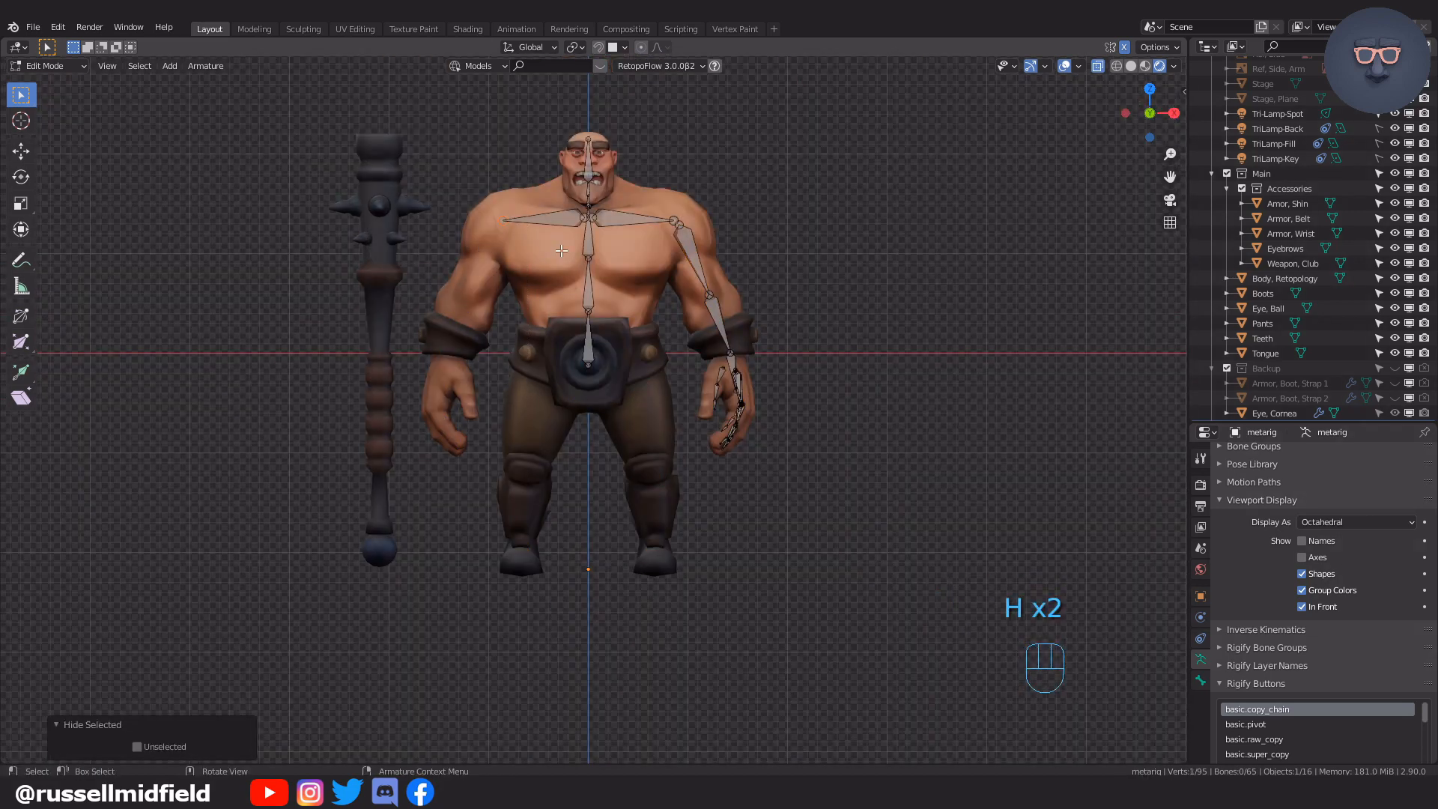
# Move the left thumb's bone chain onto the thumb in front view and rotate it about 6.3°.
pyautogui.scroll(7, 757, 492)
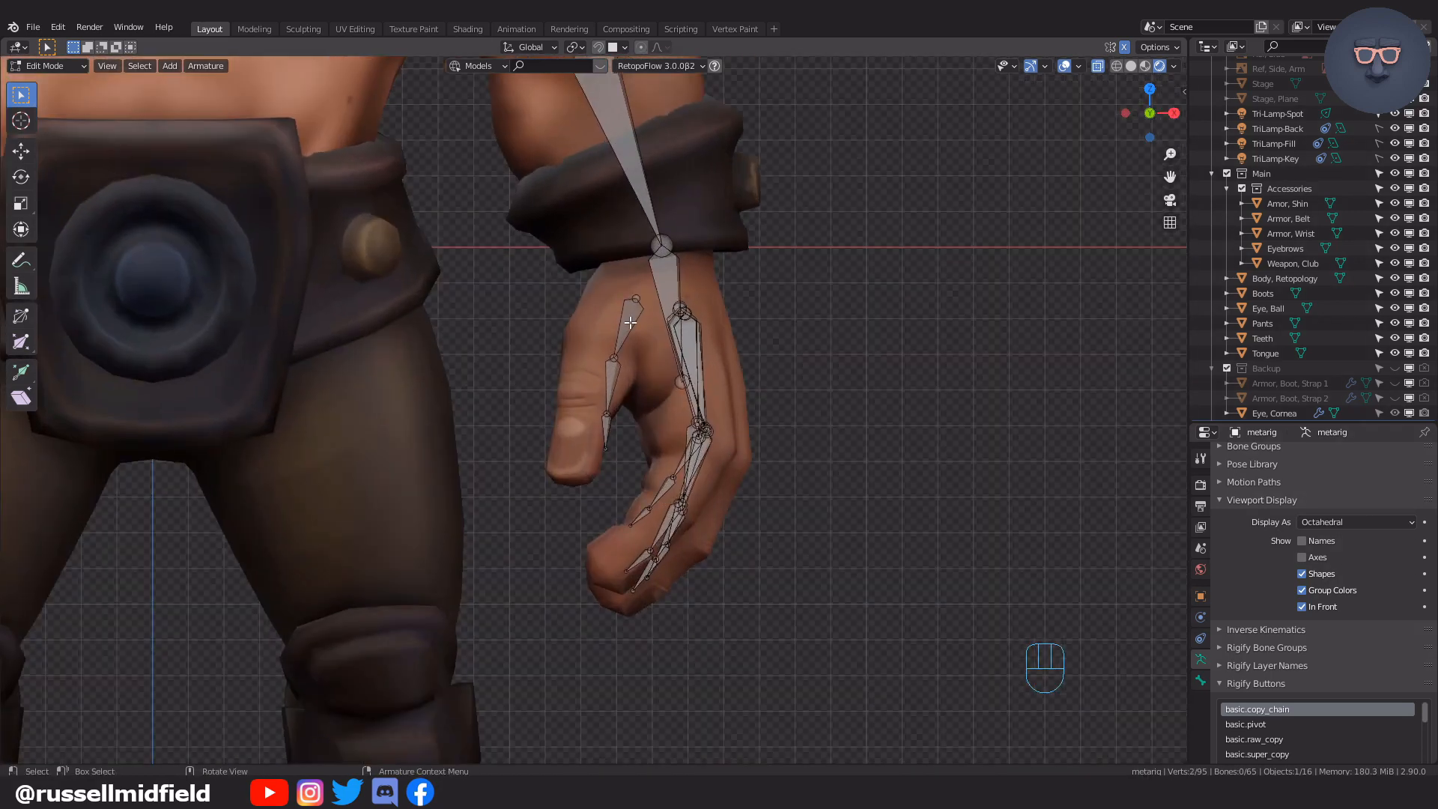
pyautogui.press('l')
pyautogui.scroll(2, 704, 372)
pyautogui.press('g')
pyautogui.click(715, 352)
pyautogui.press('g')
pyautogui.click(724, 343)
pyautogui.press('r')
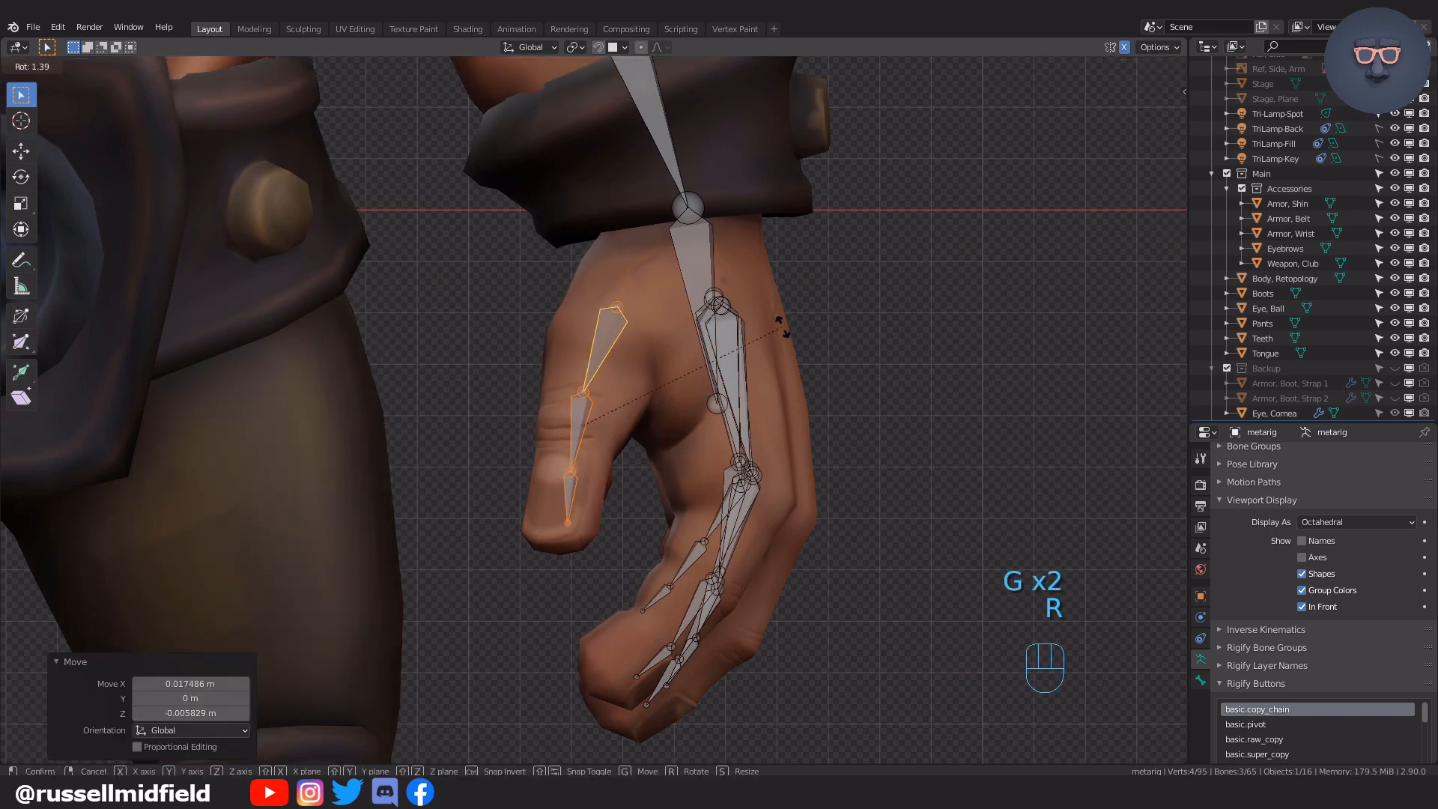
pyautogui.click(801, 339)
# Move the thumb bone chain forward along Y onto the thumb in side view.
pyautogui.moveTo(801, 339); pyautogui.dragTo(802, 411, button='middle')
pyautogui.press('KP_3')
pyautogui.press('g')
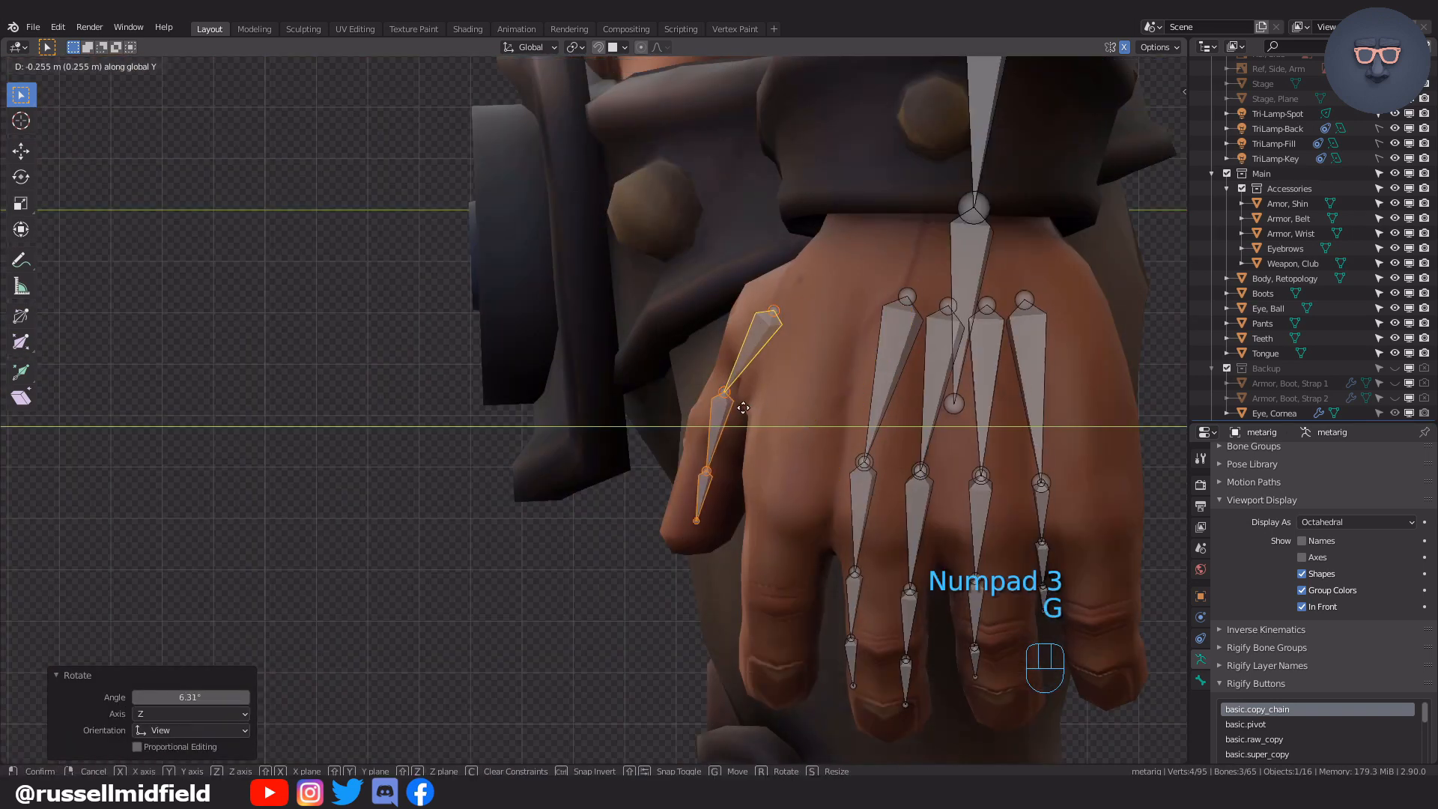
pyautogui.click(722, 532)
# Reposition the thumb's tip, outer knuckle and base joints to follow the thumb in side view.
pyautogui.click(721, 541)
pyautogui.press('g')
pyautogui.click(755, 572)
pyautogui.click(734, 483)
pyautogui.press('g')
pyautogui.click(751, 496)
pyautogui.click(814, 290)
pyautogui.press('g')
pyautogui.click(889, 323)
pyautogui.press('g')
pyautogui.click(886, 321)
# Move the thumb's base and both knuckle joints up toward the wrist, shifting the first knuckle about 0.03 m in Y and 0.08 m in Z.
pyautogui.scroll(-1, 854, 415)
pyautogui.moveTo(853, 414); pyautogui.dragTo(805, 428, button='middle')
pyautogui.scroll(1, 805, 429)
pyautogui.press('KP_3')
pyautogui.scroll(1, 805, 428)
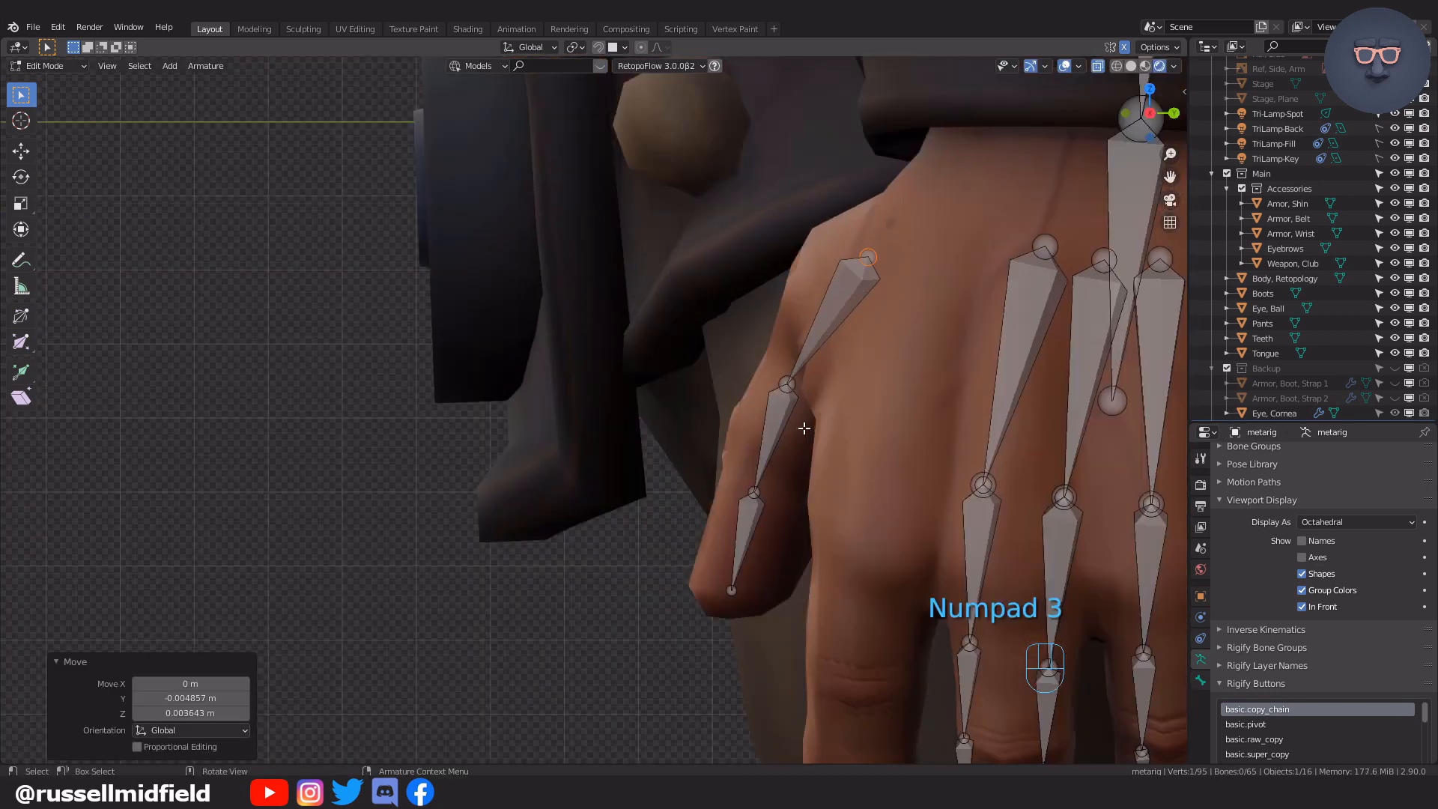
pyautogui.press('g')
pyautogui.click(970, 267)
pyautogui.moveTo(758, 342); pyautogui.dragTo(817, 414)
pyautogui.press('g')
pyautogui.click(836, 371)
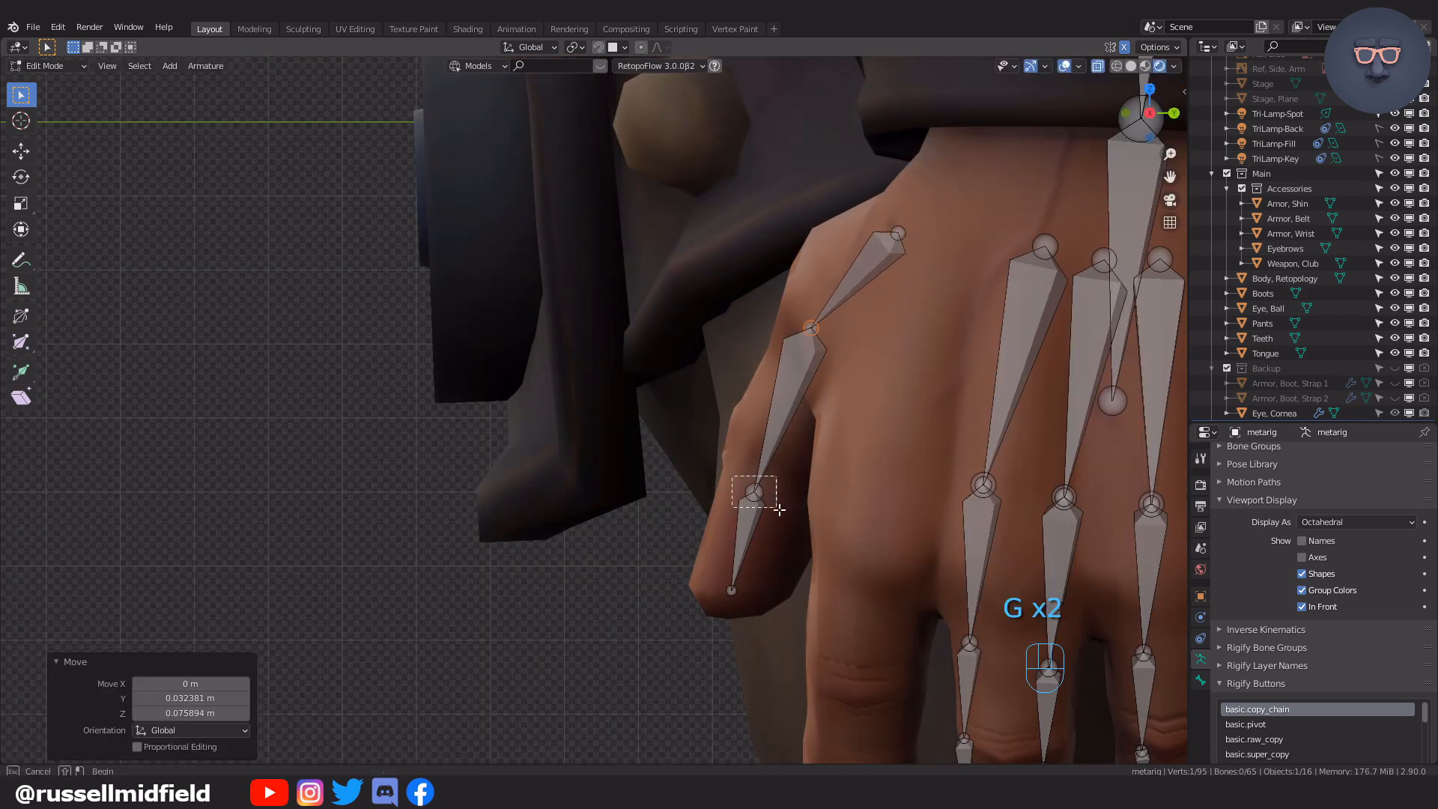
pyautogui.moveTo(732, 474); pyautogui.dragTo(783, 536)
pyautogui.press('g')
pyautogui.click(795, 487)
# Refine the thumb's tip and knuckle joints to match the thumb in front view.
pyautogui.press('KP_1')
pyautogui.click(562, 599)
pyautogui.press('g')
pyautogui.click(568, 604)
pyautogui.click(570, 442)
pyautogui.press('g')
pyautogui.click(618, 346)
pyautogui.press('g')
pyautogui.click(623, 322)
# Adjust the thumb's first knuckle and its base joint over the back of the hand in side view.
pyautogui.press('KP_3')
pyautogui.click(825, 313)
pyautogui.press('g')
pyautogui.click(842, 298)
pyautogui.click(920, 251)
pyautogui.press('g')
pyautogui.click(1020, 243)
# Move the whole index finger bone chain onto the index finger in side view.
pyautogui.press('KP_3')
pyautogui.press('l')
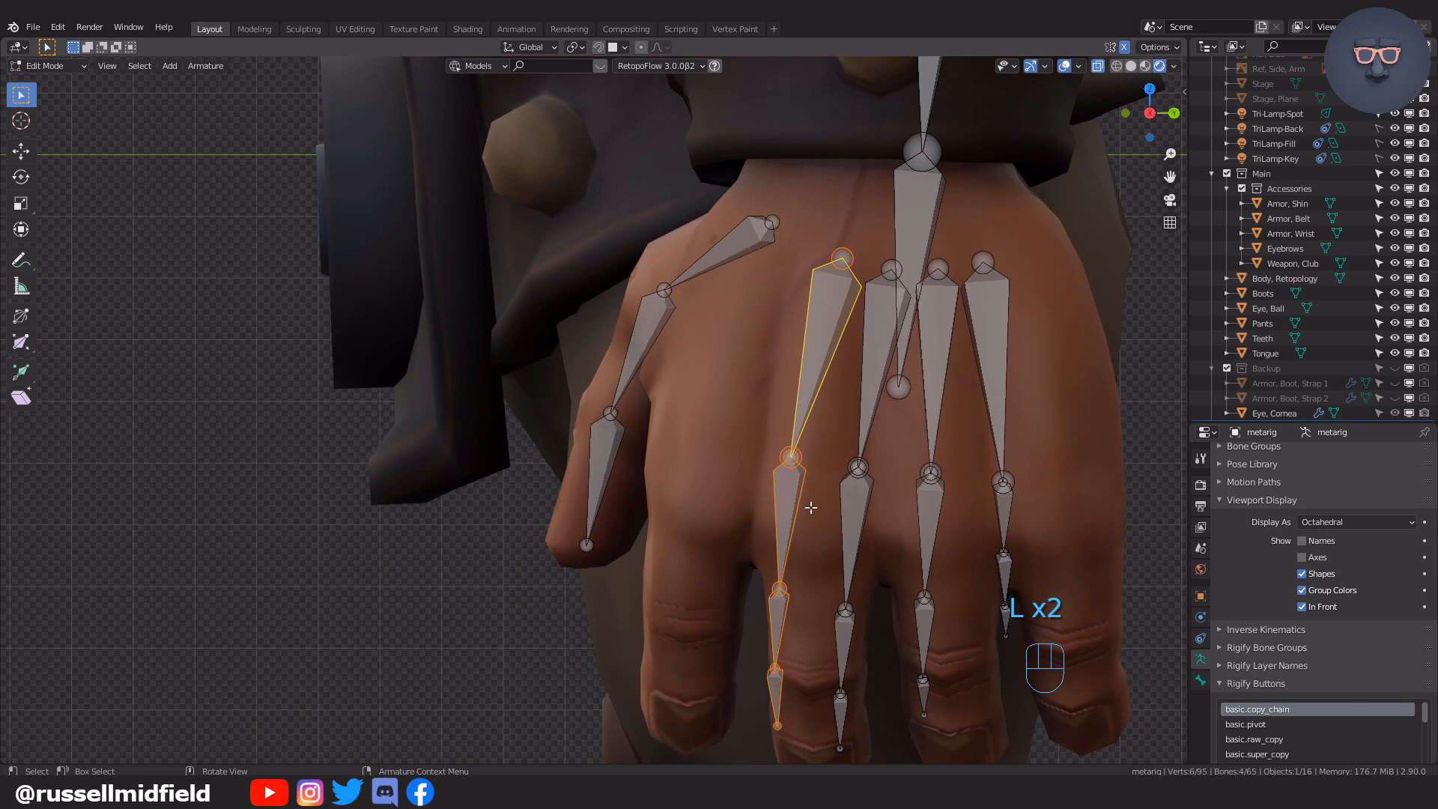
pyautogui.press('g')
pyautogui.click(718, 507)
# Move the middle finger bone chain onto the middle finger and rotate it to follow the finger.
pyautogui.click(868, 405)
pyautogui.press('l')
pyautogui.press('l')
pyautogui.press('g')
pyautogui.click(832, 517)
pyautogui.keyDown('shift'); pyautogui.moveTo(892, 475); pyautogui.dragTo(851, 427, button='middle'); pyautogui.keyUp('shift')
pyautogui.press('g')
pyautogui.click(847, 425)
pyautogui.press('r')
pyautogui.click(864, 403)
# Rotate the ring finger bone chain and move it about 0.02 m along Y to align with the ring finger.
pyautogui.click(900, 349)
pyautogui.press('l')
pyautogui.press('l')
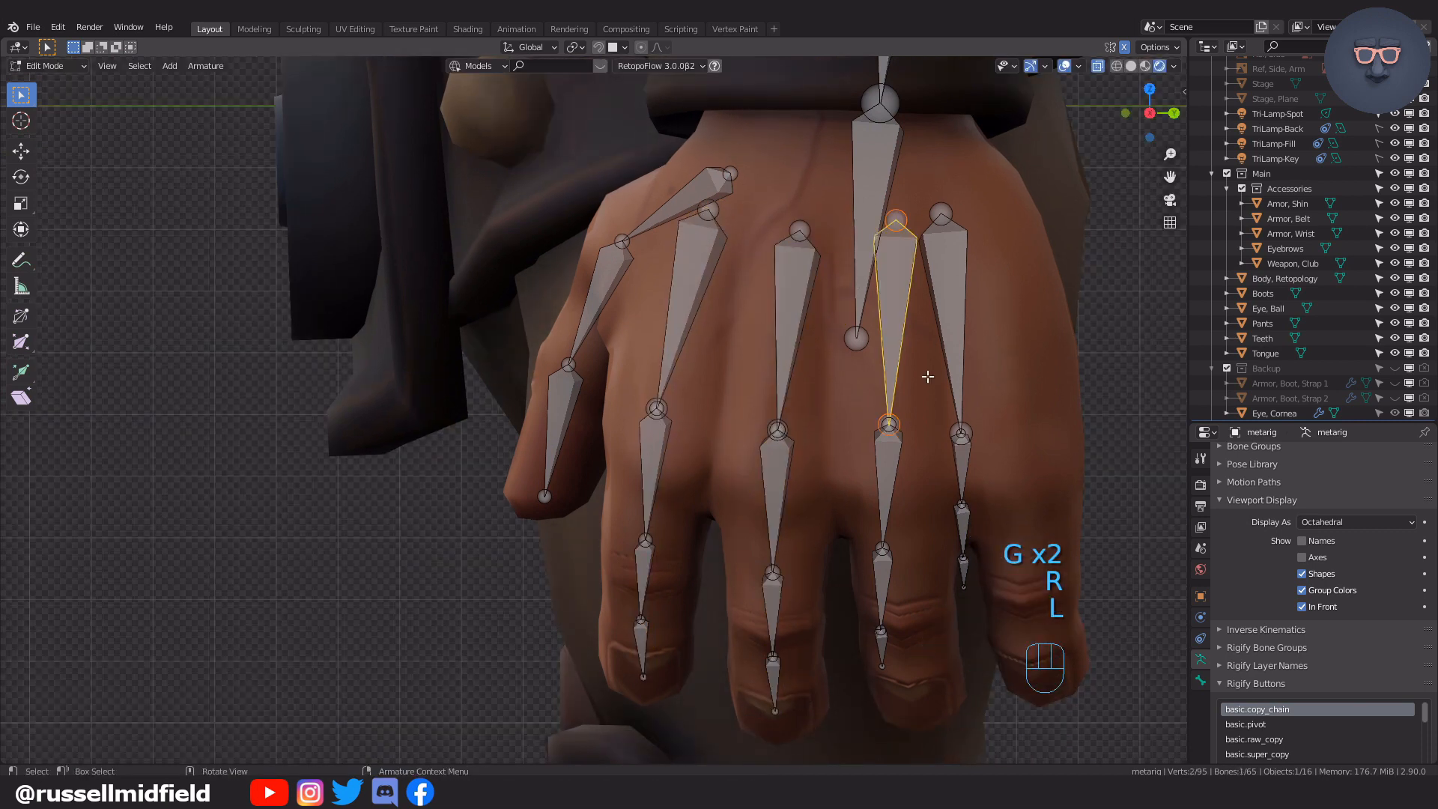
pyautogui.keyDown('shift'); pyautogui.moveTo(935, 485); pyautogui.dragTo(864, 481, button='middle'); pyautogui.keyUp('shift')
pyautogui.press('r')
pyautogui.click(914, 463)
pyautogui.press('g')
pyautogui.click(928, 466)
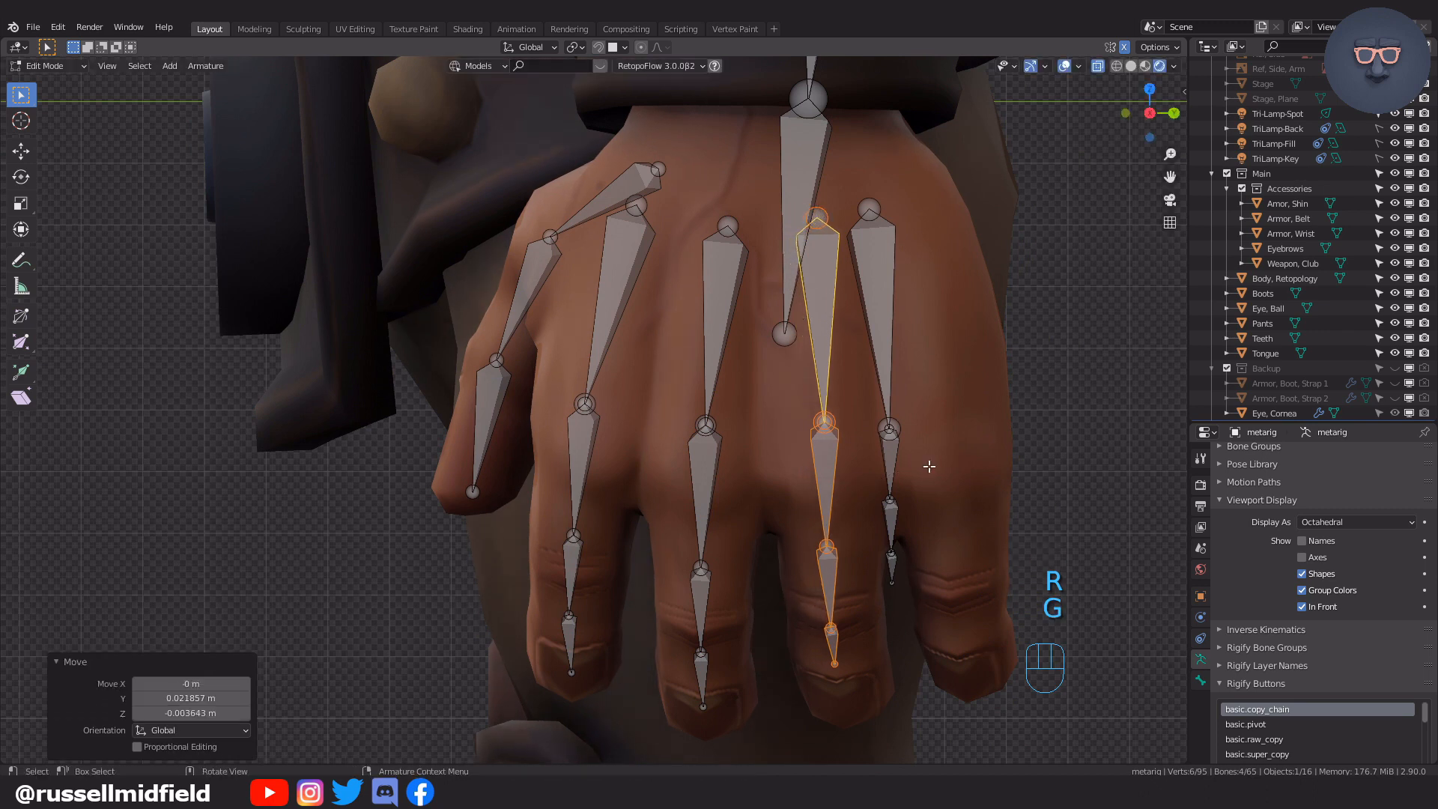
# Move the little finger bone chain onto the little finger and rotate it about -1.3°.
pyautogui.click(883, 337)
pyautogui.press('l')
pyautogui.press('l')
pyautogui.press('g')
pyautogui.click(1037, 498)
pyautogui.press('r')
pyautogui.click(1033, 486)
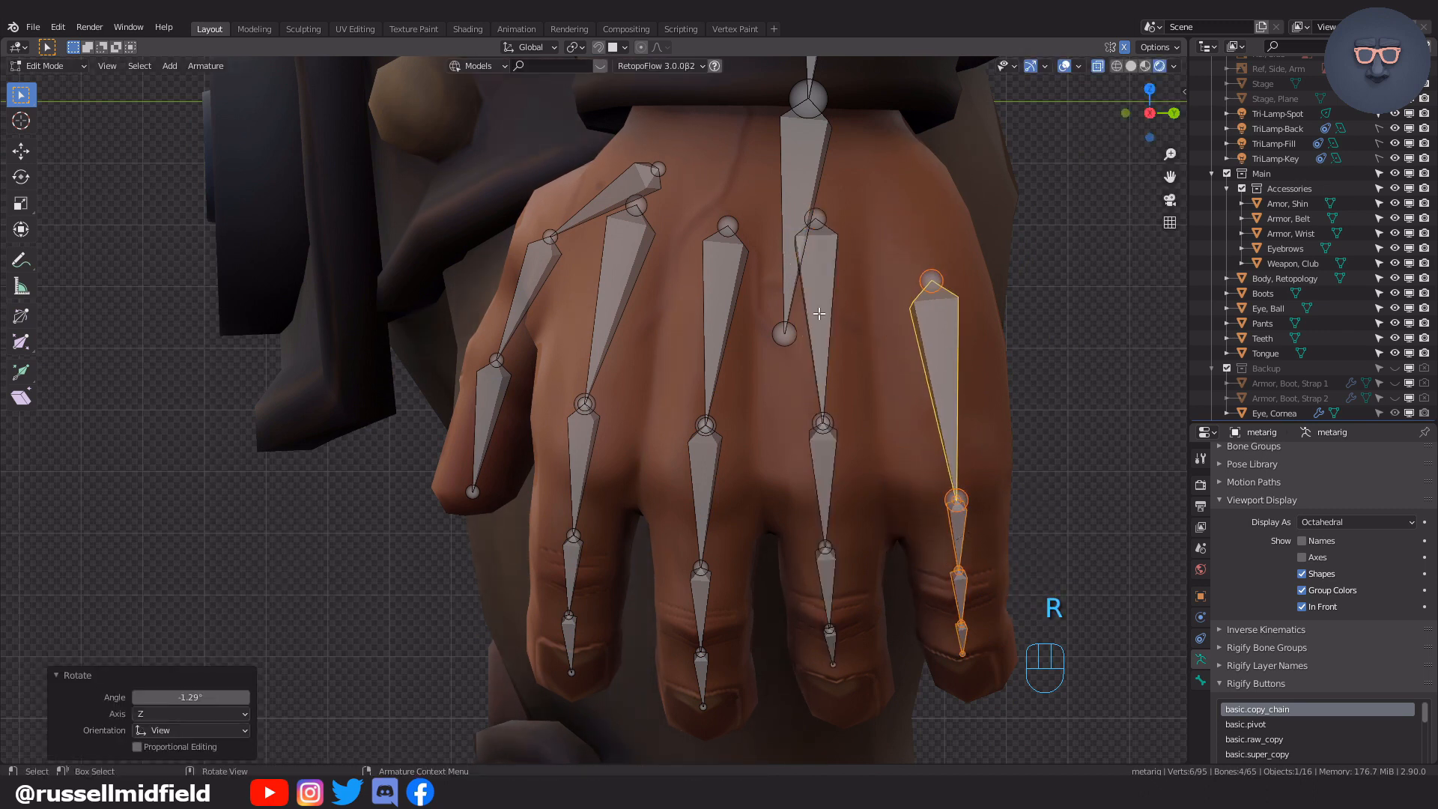
# Move the ring, middle and index finger bone chains one by one to line up with their fingers in side view.
pyautogui.click(820, 314)
pyautogui.press('l')
pyautogui.press('g')
pyautogui.click(865, 461)
pyautogui.click(713, 371)
pyautogui.press('l')
pyautogui.press('l')
pyautogui.press('g')
pyautogui.click(790, 374)
pyautogui.click(656, 394)
pyautogui.press('l')
pyautogui.press('g')
pyautogui.click(940, 382)
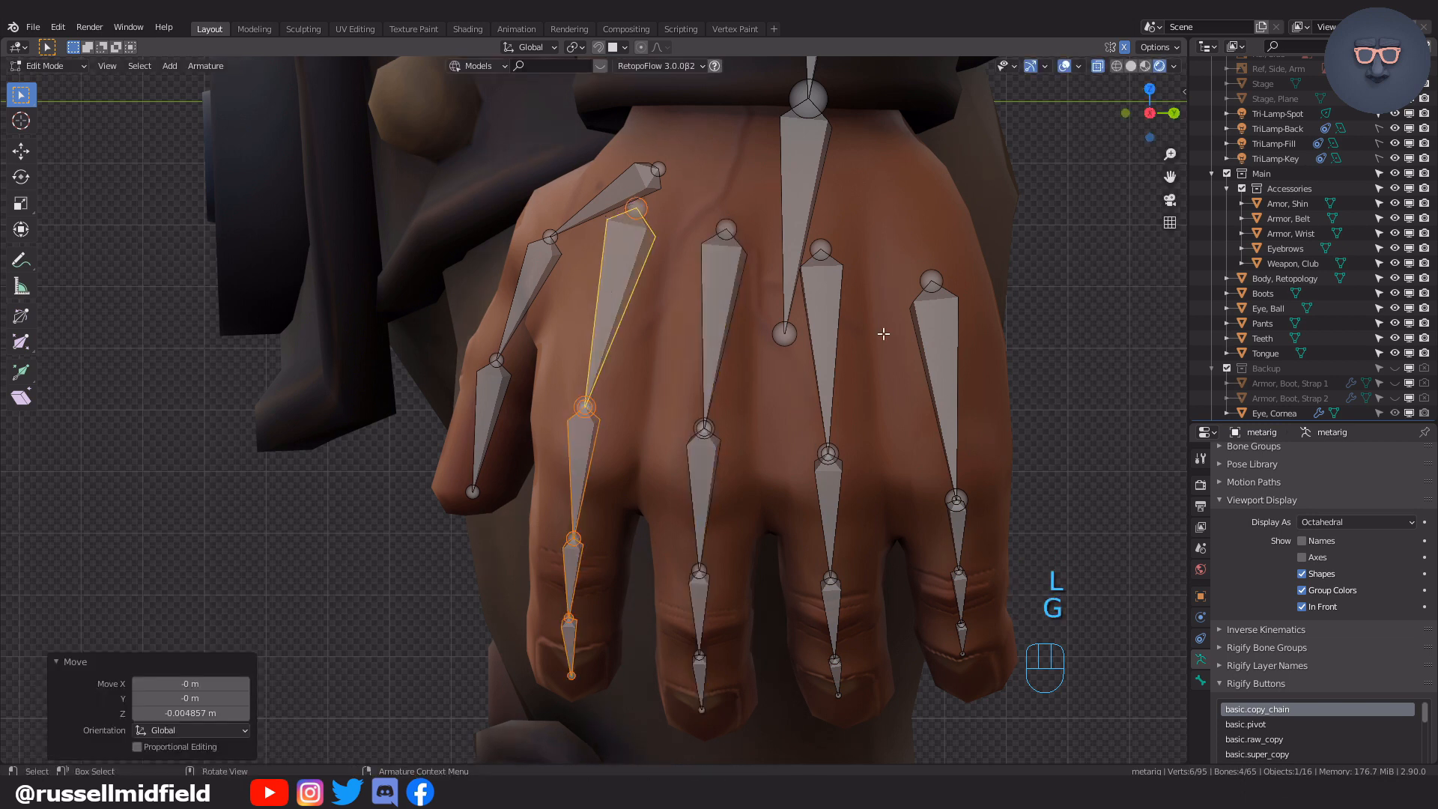
pyautogui.click(837, 287)
pyautogui.click(942, 312)
pyautogui.press('g')
pyautogui.click(933, 282)
pyautogui.hotkey('ctrl', 'z')
# Move the knuckle and palm-end joints of the little and ring finger chains to match the mesh in side view.
pyautogui.click(956, 500)
pyautogui.press('g')
pyautogui.click(995, 480)
pyautogui.click(936, 283)
pyautogui.click(822, 251)
pyautogui.press('g')
pyautogui.click(863, 251)
pyautogui.click(826, 451)
pyautogui.press('g')
pyautogui.click(860, 451)
# Fine-tune the knuckle joints of the little, ring and middle fingers over the mesh knuckles.
pyautogui.click(955, 465)
pyautogui.press('g')
pyautogui.click(990, 467)
pyautogui.click(850, 456)
pyautogui.press('g')
pyautogui.click(852, 472)
pyautogui.click(730, 451)
pyautogui.press('g')
pyautogui.click(727, 456)
# Move the wrist joint about -0.04 m along Y to reposition it within the wrist.
pyautogui.click(562, 385)
pyautogui.keyDown('shift'); pyautogui.moveTo(771, 333); pyautogui.dragTo(755, 489, button='middle'); pyautogui.keyUp('shift')
pyautogui.click(813, 263)
pyautogui.press('g')
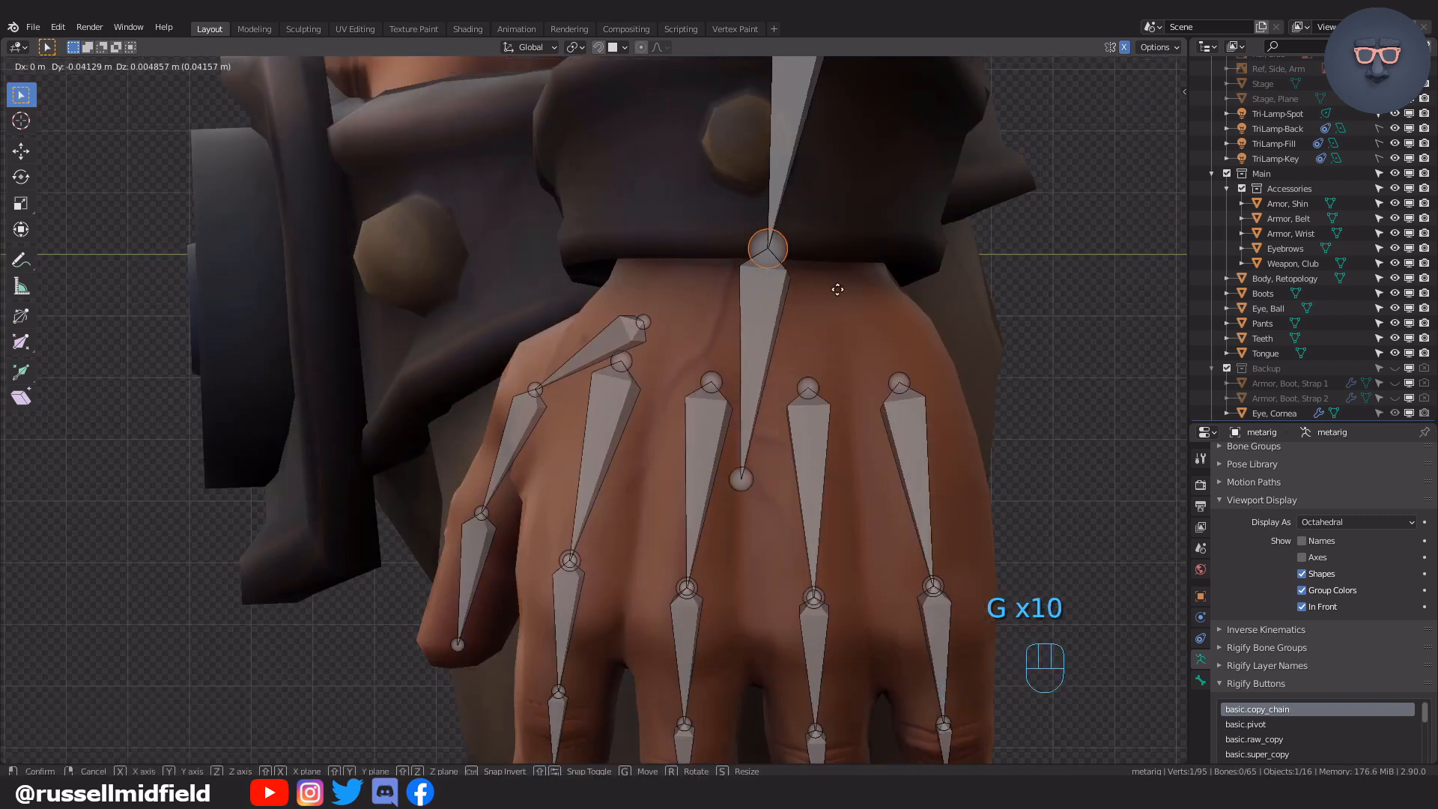
pyautogui.click(831, 292)
pyautogui.scroll(-4, 832, 292)
pyautogui.click(715, 308)
# Adjust the fingertip joints, starting with the index finger, to sit inside the mesh fingertips.
pyautogui.keyDown('shift'); pyautogui.moveTo(751, 411); pyautogui.dragTo(759, 211, button='middle'); pyautogui.keyUp('shift')
pyautogui.scroll(2, 759, 211)
pyautogui.keyDown('shift'); pyautogui.moveTo(903, 620); pyautogui.dragTo(773, 411, button='middle'); pyautogui.keyUp('shift')
pyautogui.scroll(2, 773, 411)
pyautogui.moveTo(410, 459); pyautogui.dragTo(462, 497)
pyautogui.press('g')
pyautogui.click(510, 505)
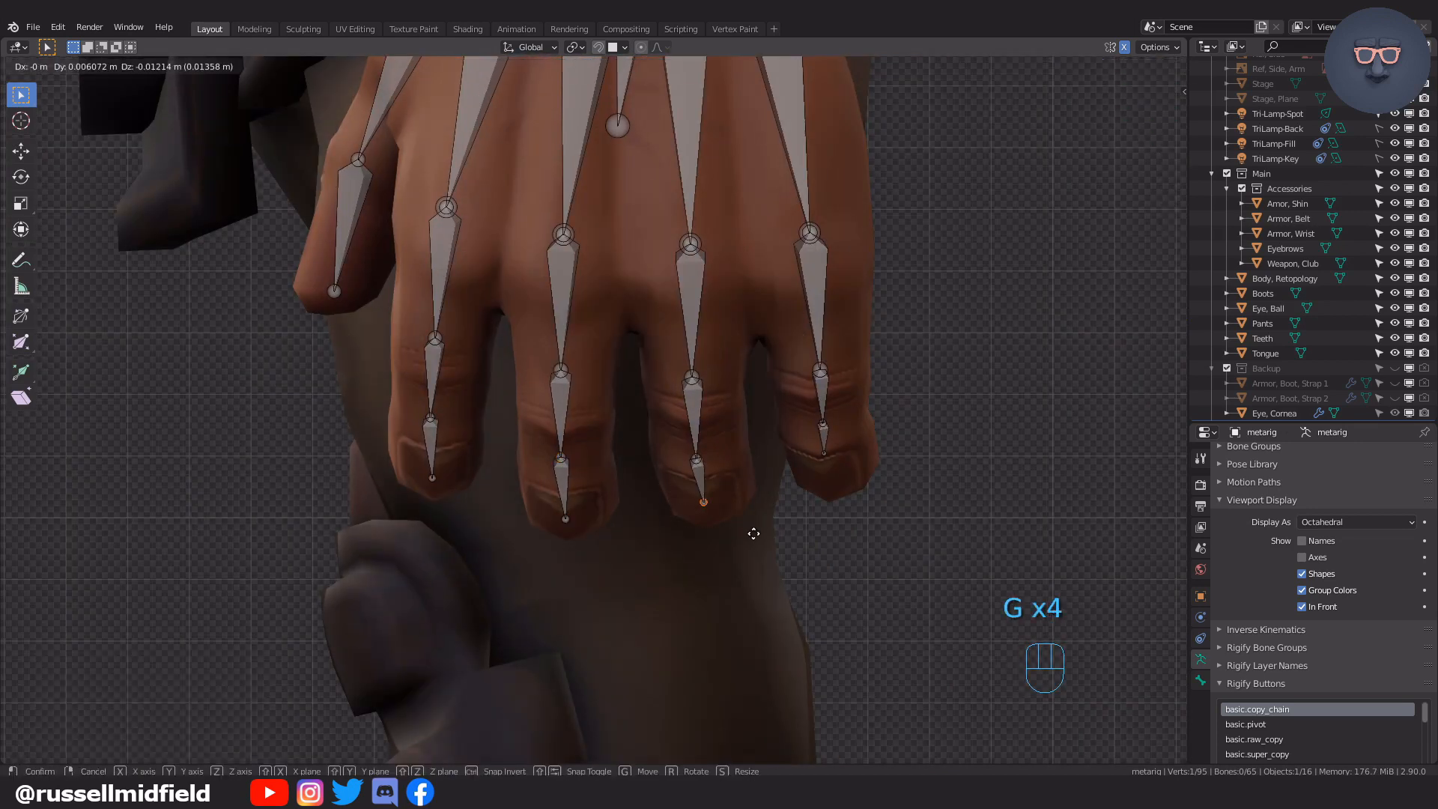
# Lower the little finger's tip joint and the two joints above it to match the finger creases.
pyautogui.click(818, 444)
pyautogui.press('g')
pyautogui.click(823, 483)
pyautogui.click(816, 413)
pyautogui.press('g')
pyautogui.click(819, 432)
pyautogui.click(807, 356)
pyautogui.press('g')
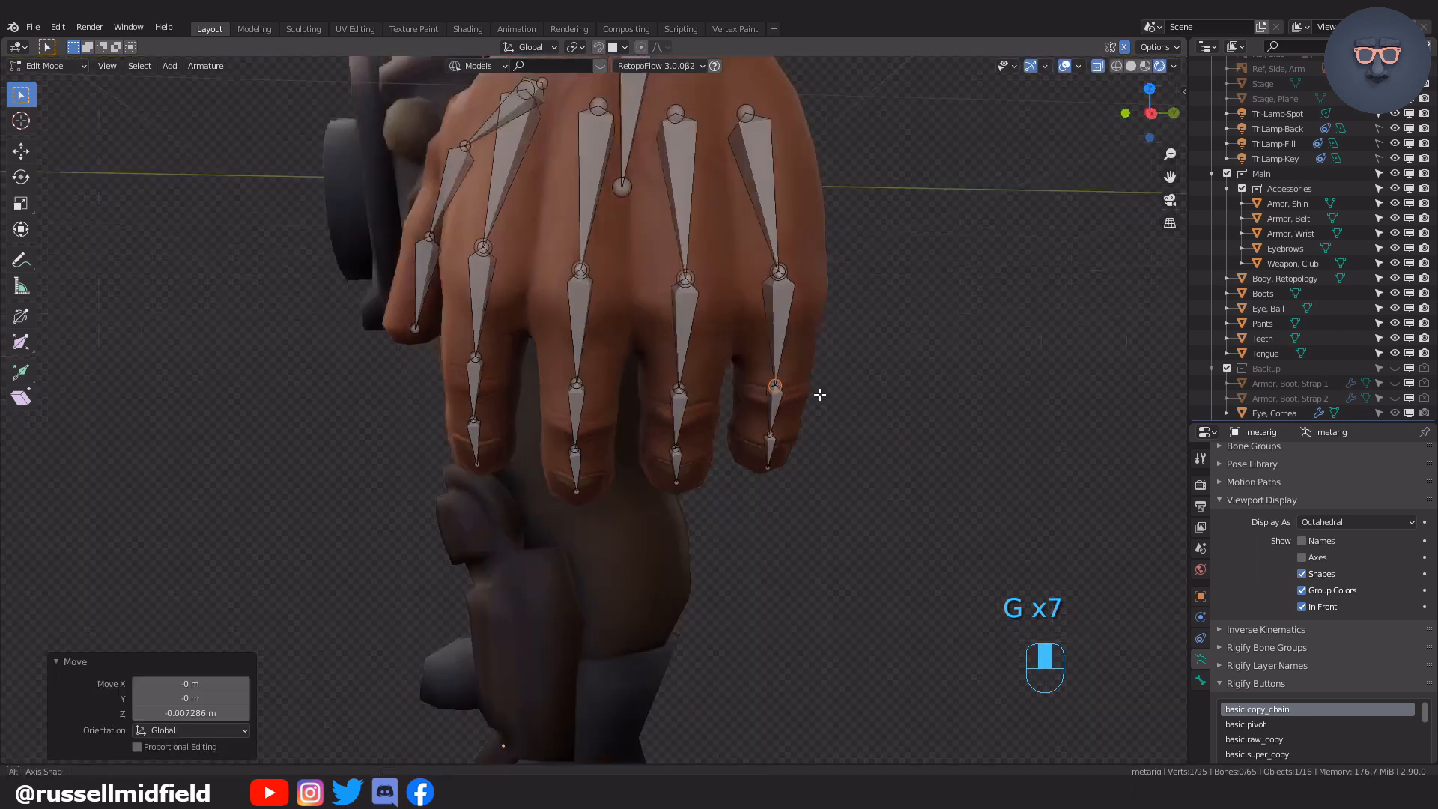
# Move the middle, ring and little finger bone chains together about 0.39 m along X, out of the hand.
pyautogui.press('KP_3')
pyautogui.press('l')
pyautogui.press('l')
pyautogui.press('l')
pyautogui.press('l')
pyautogui.press('l')
pyautogui.press('l')
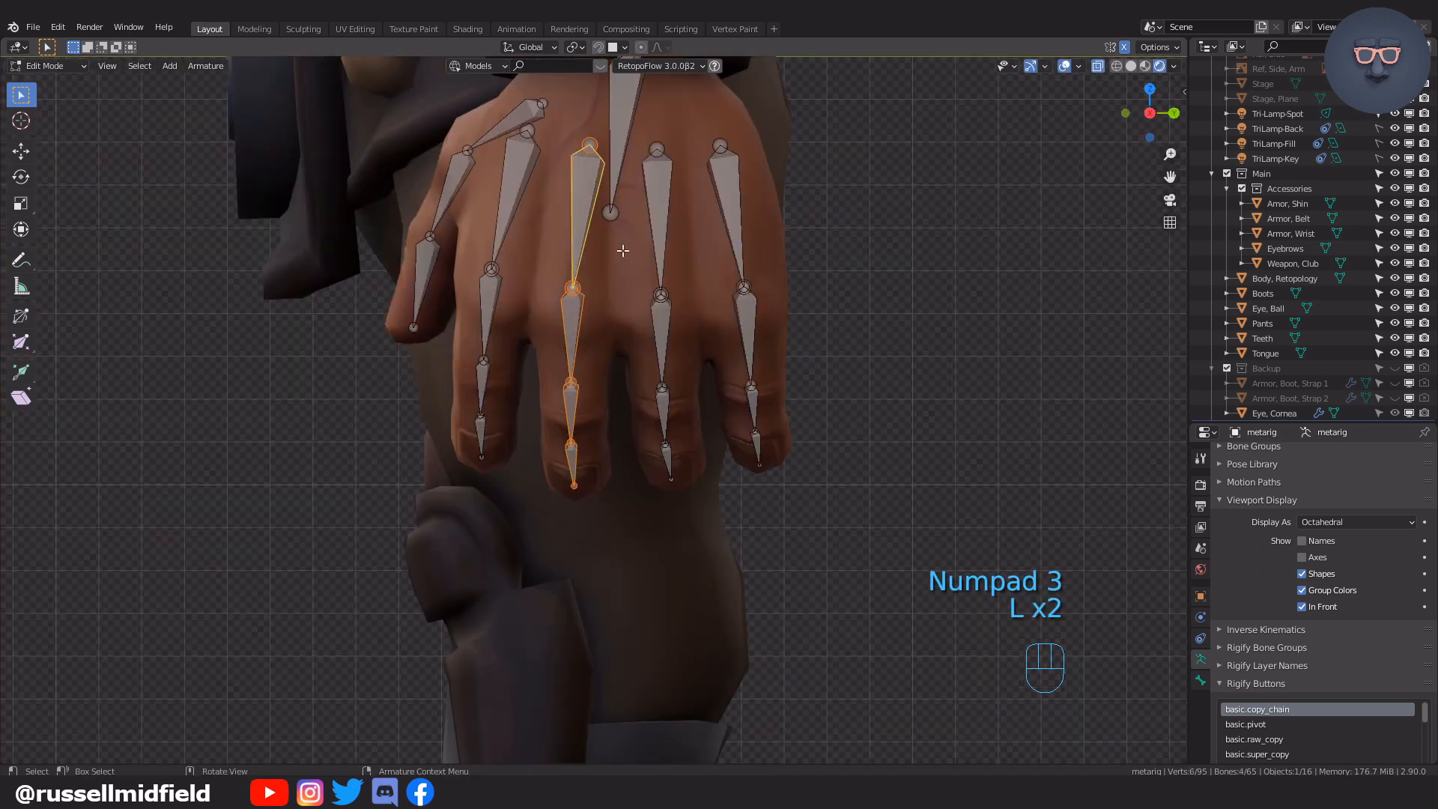
pyautogui.press('l')
pyautogui.press('g')
pyautogui.click(963, 363)
# Move the index finger's tip joint about -0.117 m along X into the curled fingertip in front view.
pyautogui.press('KP_1')
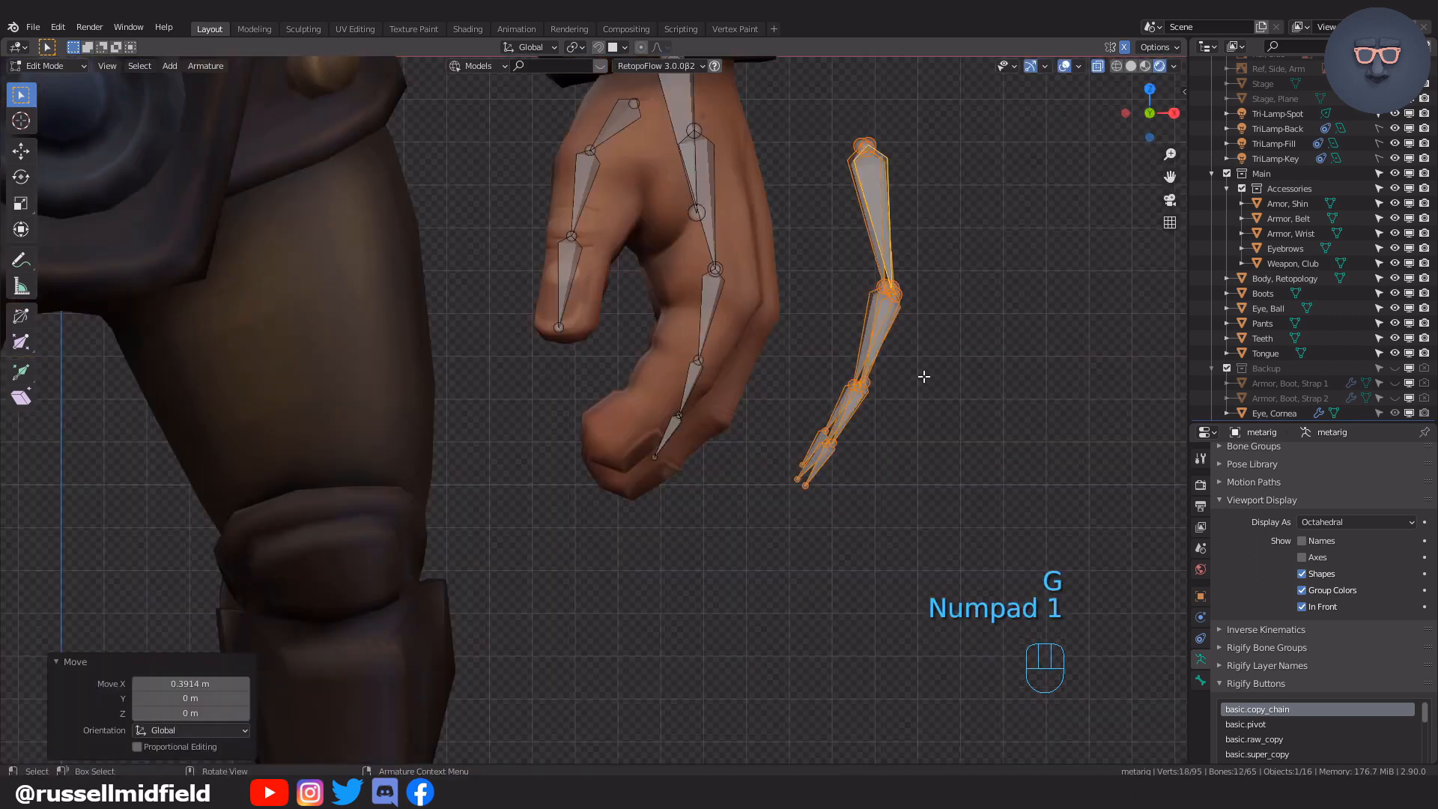
pyautogui.click(707, 269)
pyautogui.keyDown('shift'); pyautogui.moveTo(642, 584); pyautogui.dragTo(660, 541, button='middle'); pyautogui.keyUp('shift')
pyautogui.click(645, 553)
pyautogui.press('g')
pyautogui.click(639, 552)
pyautogui.press('g')
# Reposition the index finger's two intermediate joints so the bones follow the finger's curl in front view.
pyautogui.click(699, 510)
pyautogui.press('g')
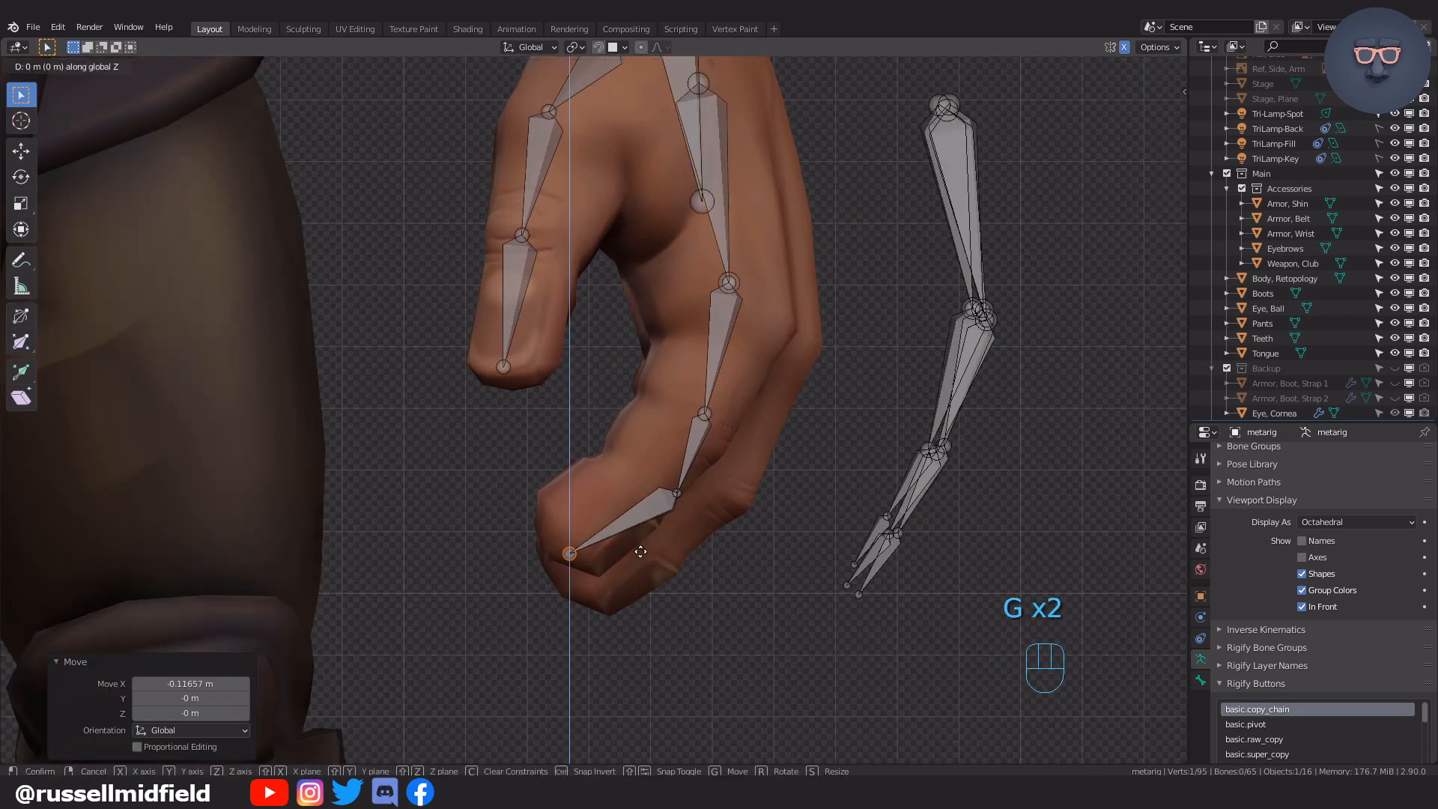
pyautogui.click(665, 511)
pyautogui.press('g')
pyautogui.click(677, 502)
pyautogui.click(736, 442)
pyautogui.press('g')
pyautogui.click(749, 442)
pyautogui.click(744, 379)
# Select the index finger's bones and hide them.
pyautogui.keyDown('shift'); pyautogui.moveTo(767, 301); pyautogui.dragTo(552, 349, button='middle'); pyautogui.keyUp('shift')
pyautogui.scroll(-1, 778, 288)
pyautogui.keyDown('shift'); pyautogui.click(551, 349); pyautogui.keyUp('shift')
pyautogui.keyDown('shift'); pyautogui.click(543, 442); pyautogui.keyUp('shift')
pyautogui.keyDown('shift'); pyautogui.moveTo(472, 525); pyautogui.dragTo(569, 631); pyautogui.keyUp('shift')
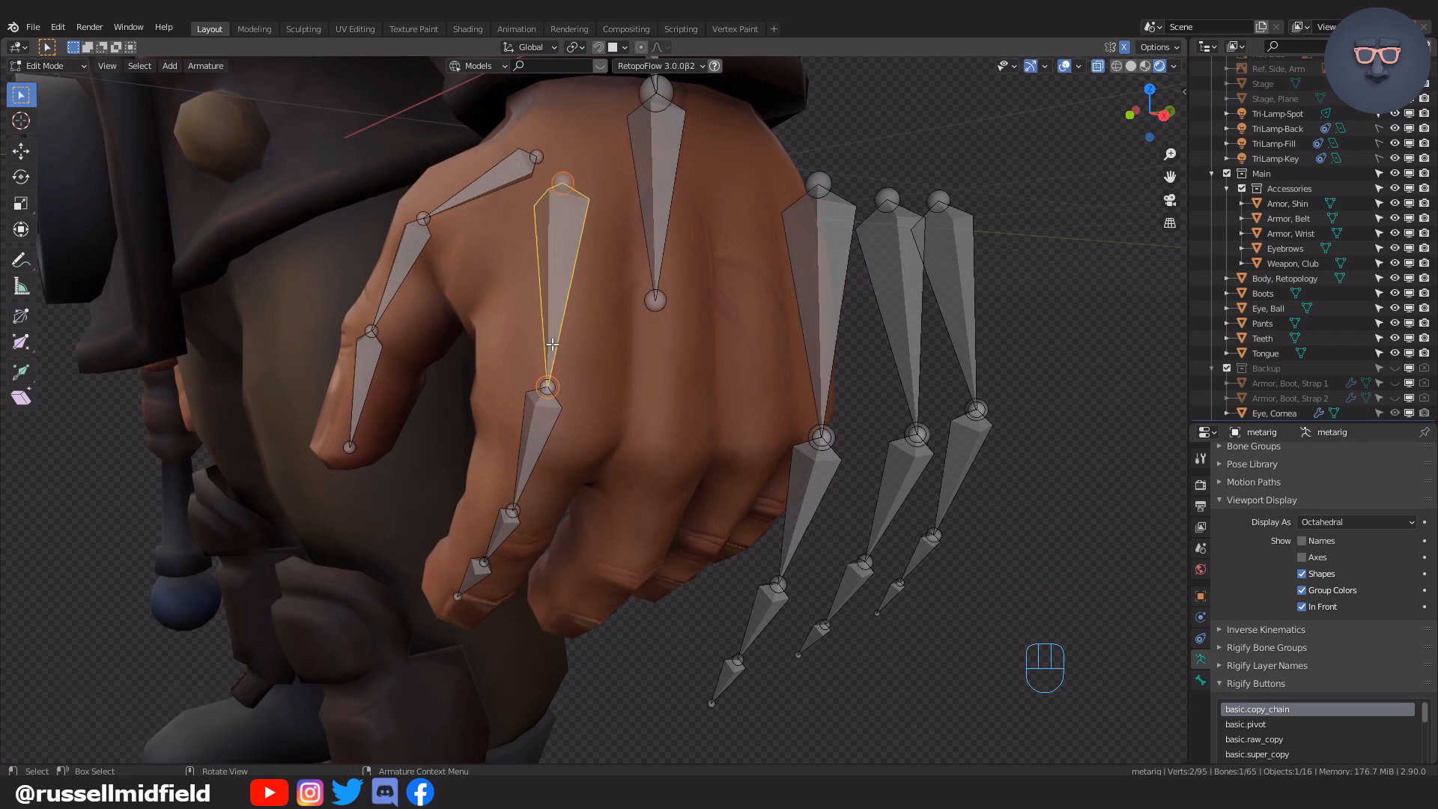
pyautogui.press('h')
# Move the middle finger bone chain about -0.35 m along X back into the hand in front view.
pyautogui.press('KP_1')
pyautogui.moveTo(894, 301); pyautogui.dragTo(717, 301, button='middle')
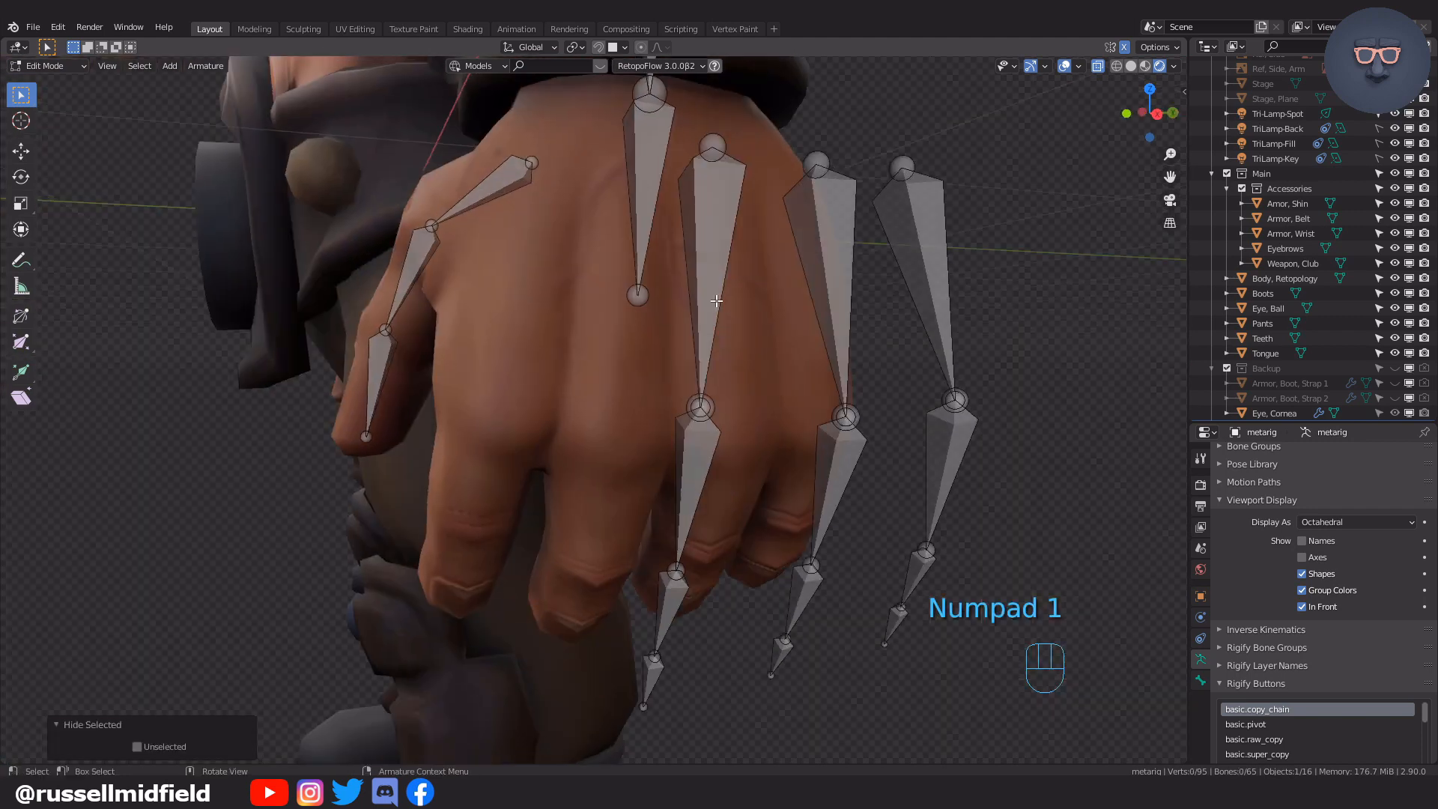
pyautogui.click(716, 301)
pyautogui.press('l')
pyautogui.press('KP_1')
pyautogui.press('g')
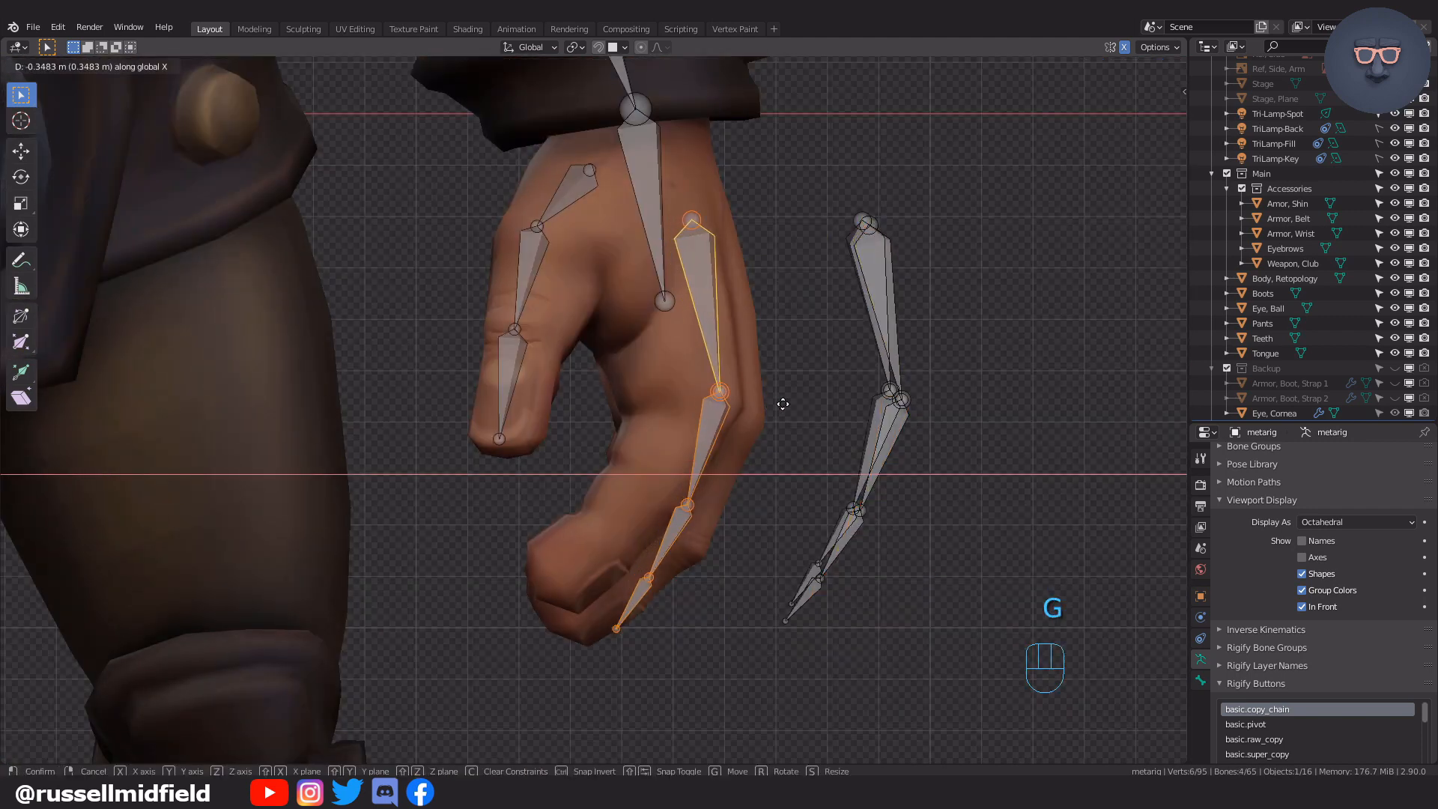
pyautogui.keyDown('shift'); pyautogui.click(738, 534); pyautogui.keyUp('shift')
# Move the middle finger's tip joint and the joint before it to follow the curled finger.
pyautogui.keyDown('shift'); pyautogui.moveTo(737, 535); pyautogui.dragTo(717, 485, button='middle'); pyautogui.keyUp('shift')
pyautogui.click(616, 578)
pyautogui.press('g')
pyautogui.click(599, 579)
pyautogui.click(667, 538)
pyautogui.press('g')
pyautogui.press('g')
pyautogui.press('g')
pyautogui.click(677, 512)
# Refine the middle finger's last bend joint and raise the joint above it about 0.013 m along Z.
pyautogui.press('g')
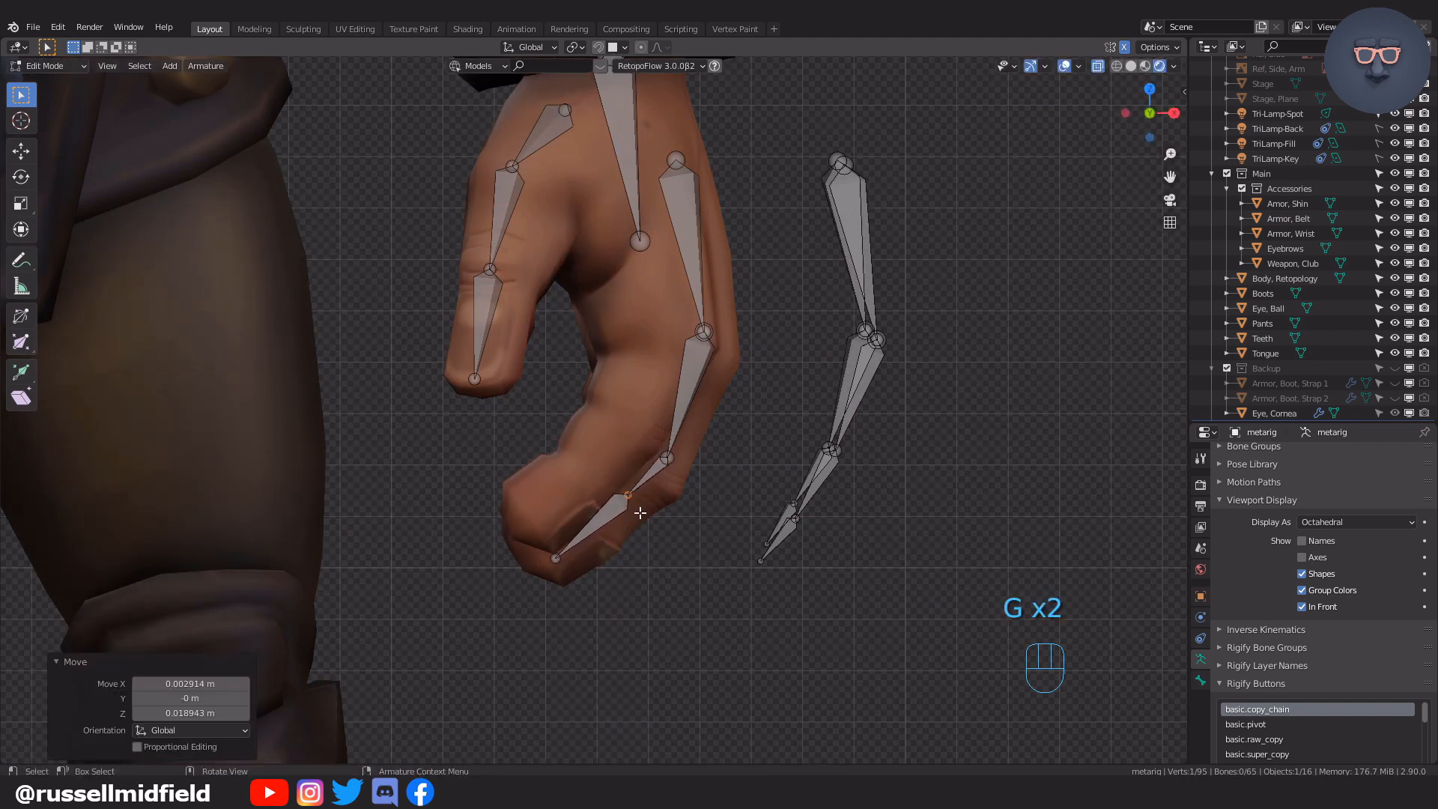
pyautogui.moveTo(640, 513); pyautogui.dragTo(693, 466, button='middle')
pyautogui.press('KP_1')
pyautogui.press('g')
pyautogui.click(633, 509)
pyautogui.click(673, 462)
pyautogui.press('g')
pyautogui.click(706, 473)
pyautogui.press('KP_1')
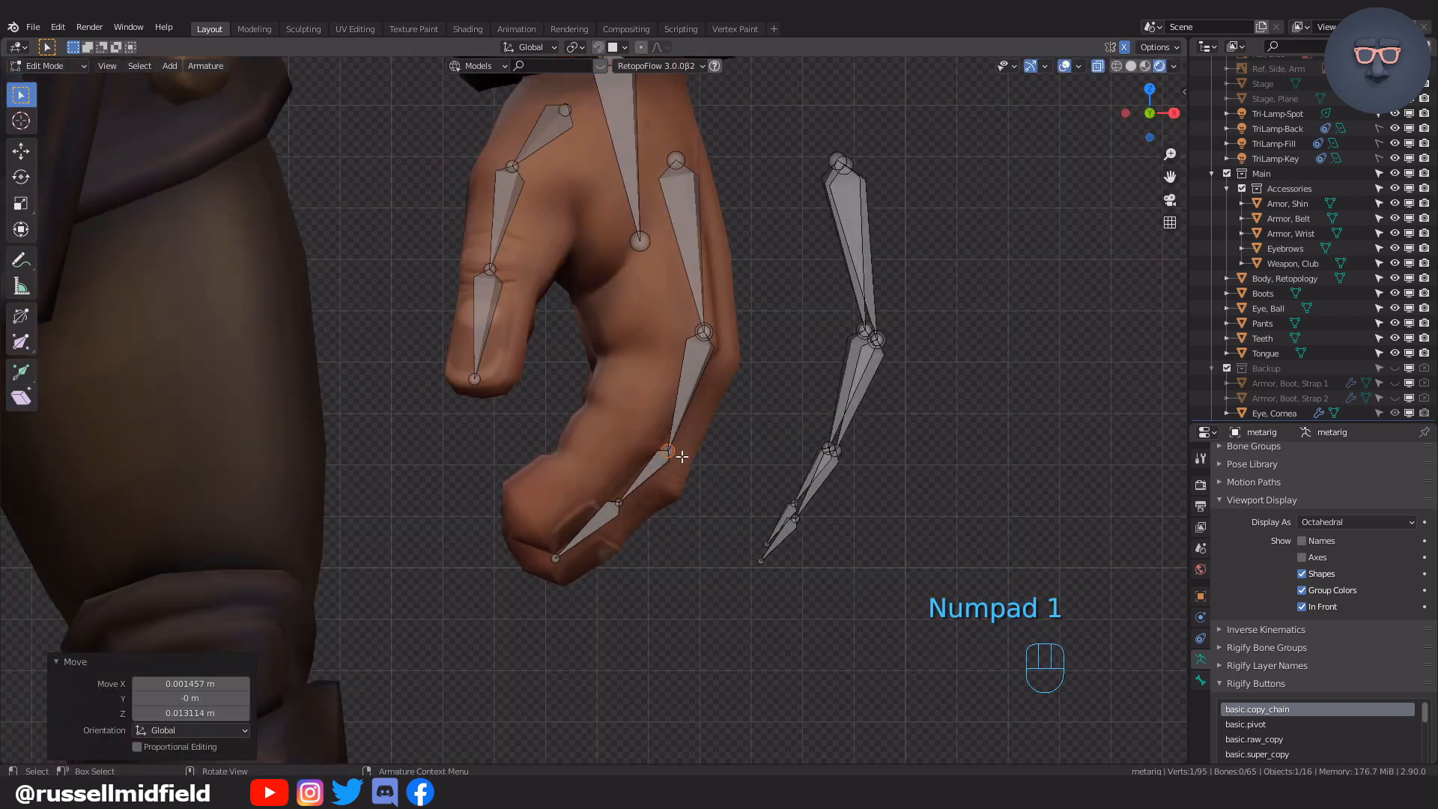
# Hide the middle finger bone chain.
pyautogui.moveTo(723, 383); pyautogui.dragTo(628, 384, button='middle')
pyautogui.press('l')
pyautogui.press('h')
# Move the ring finger bone chain about -0.37 m along X back into the hand in front view.
pyautogui.press('l')
pyautogui.press('l')
pyautogui.press('KP_1')
pyautogui.press('g')
pyautogui.press('x')
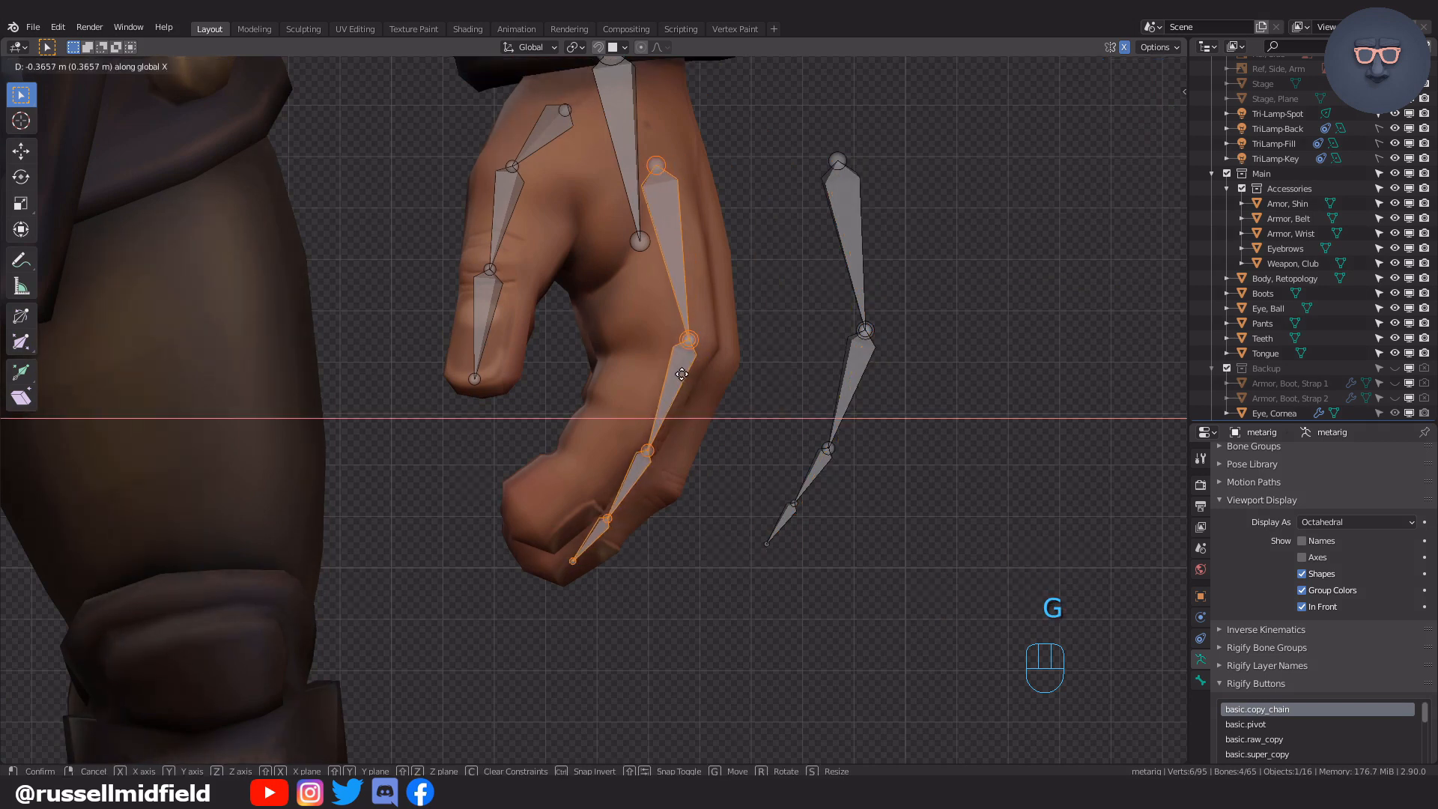
pyautogui.click(681, 375)
# Shift the ring finger's tip joint and the joint before it along X to fit the finger in back view.
pyautogui.press('ctrl+KP_1')
pyautogui.moveTo(598, 540); pyautogui.dragTo(629, 569)
pyautogui.press('g')
pyautogui.press('x')
pyautogui.click(659, 565)
pyautogui.moveTo(569, 507); pyautogui.dragTo(599, 528)
pyautogui.press('g')
pyautogui.press('x')
pyautogui.click(680, 577)
# Shift the ring finger's middle joint and knuckle joint along X to fit the mesh in back view.
pyautogui.moveTo(524, 434); pyautogui.dragTo(575, 475)
pyautogui.press('g')
pyautogui.press('x')
pyautogui.click(566, 475)
pyautogui.moveTo(486, 327); pyautogui.dragTo(523, 352)
pyautogui.press('g')
pyautogui.press('x')
pyautogui.click(516, 353)
# Hide the ring finger bone chain.
pyautogui.moveTo(494, 445); pyautogui.dragTo(735, 449, button='middle')
pyautogui.press('l')
pyautogui.press('l')
pyautogui.press('l')
pyautogui.press('h')
# Move the little finger bone chain about -0.44 m along X into the hand in front view.
pyautogui.press('KP_1')
pyautogui.press('l')
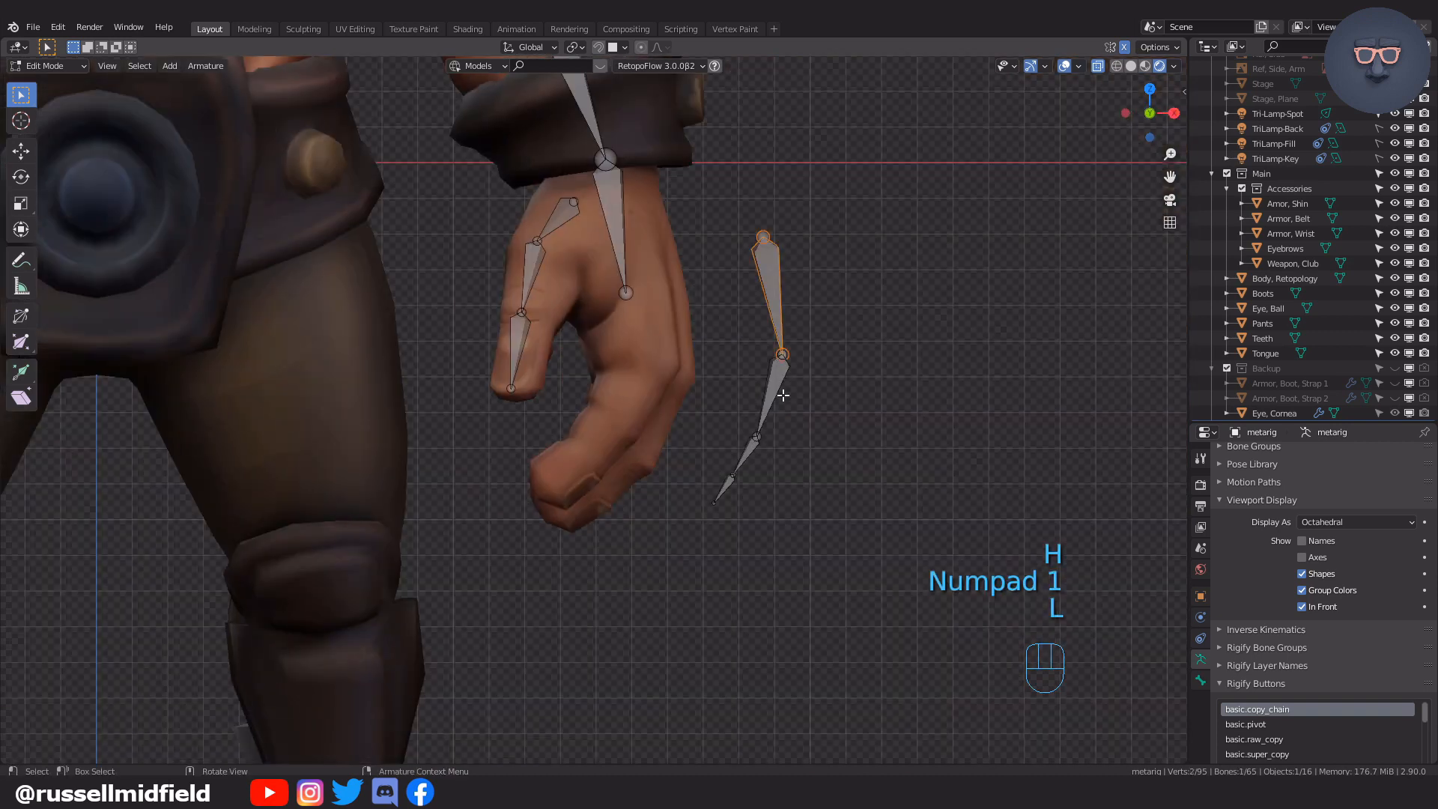
pyautogui.press('g')
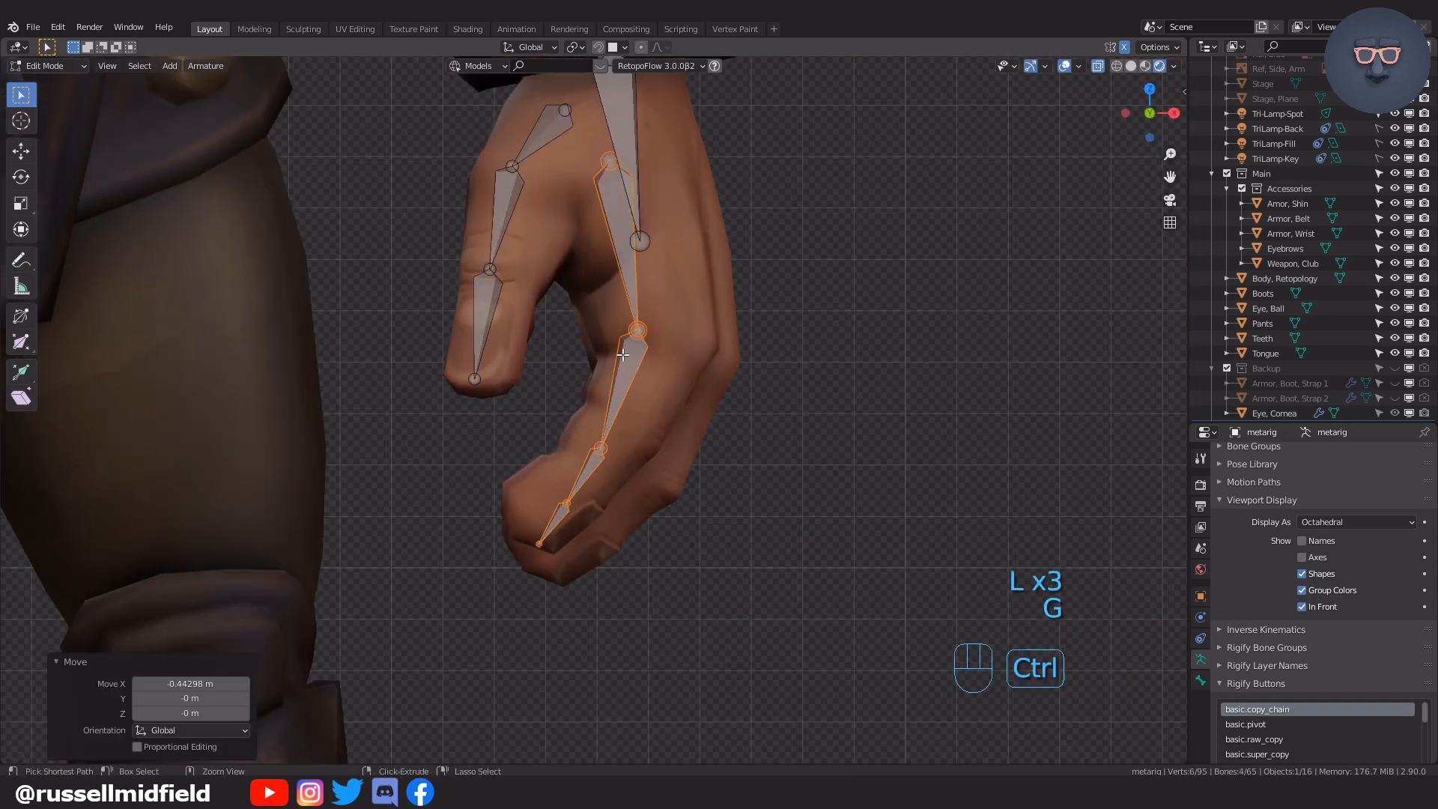
# Fit the little finger's tip joint and the two joints before it to the mesh in back view.
pyautogui.press('ctrl+KP_1')
pyautogui.click(669, 559)
pyautogui.press('g')
pyautogui.click(689, 538)
pyautogui.moveTo(600, 487); pyautogui.dragTo(651, 513)
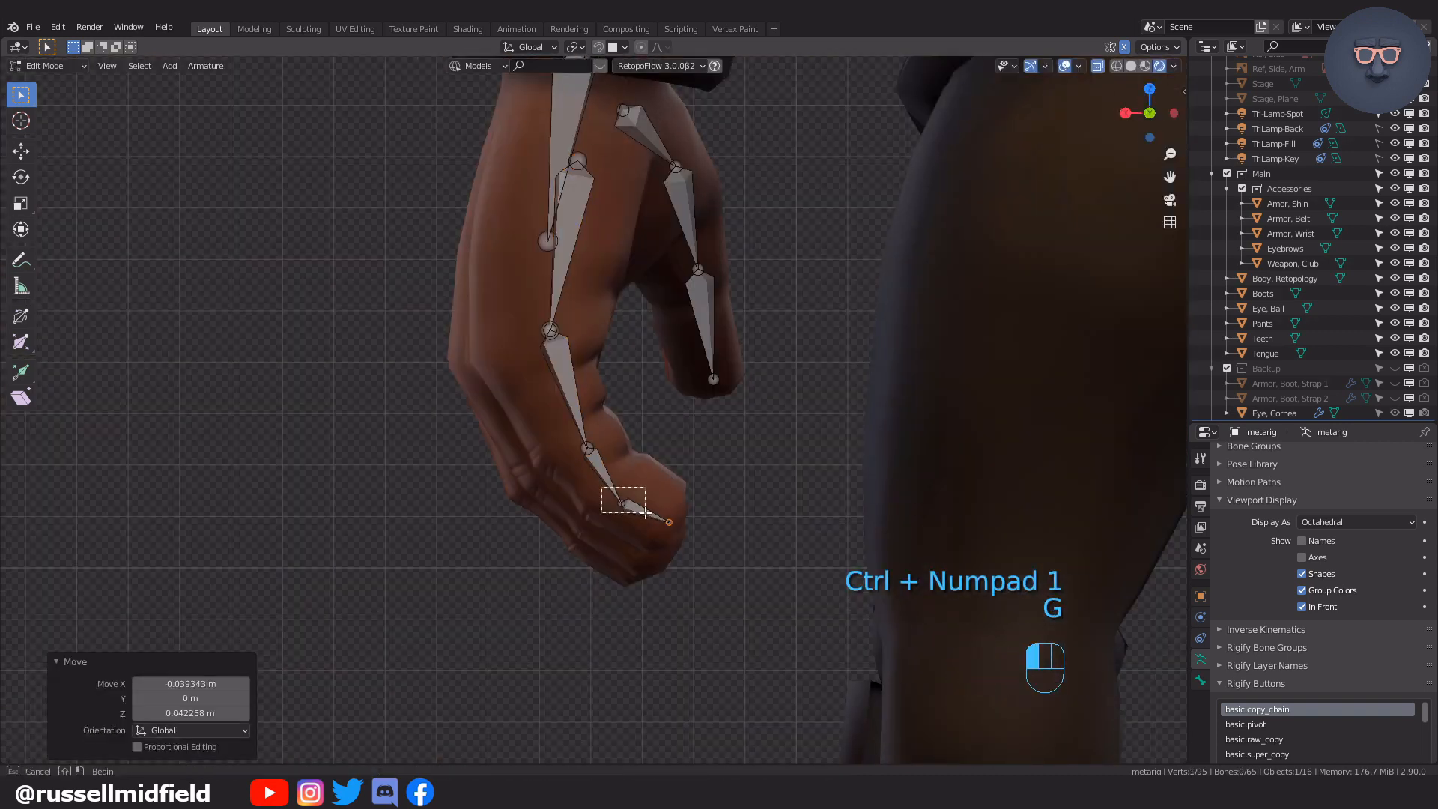
pyautogui.press('g')
pyautogui.click(632, 500)
pyautogui.moveTo(569, 431); pyautogui.dragTo(611, 469)
pyautogui.press('g')
pyautogui.click(591, 452)
# Unhide all the metarig bones and return to the full character view.
pyautogui.scroll(-2, 562, 308)
pyautogui.moveTo(629, 283); pyautogui.dragTo(671, 360, button='middle')
pyautogui.hotkey('alt', 'h')
pyautogui.press('ctrl+KP_1')
pyautogui.scroll(4, 657, 318)
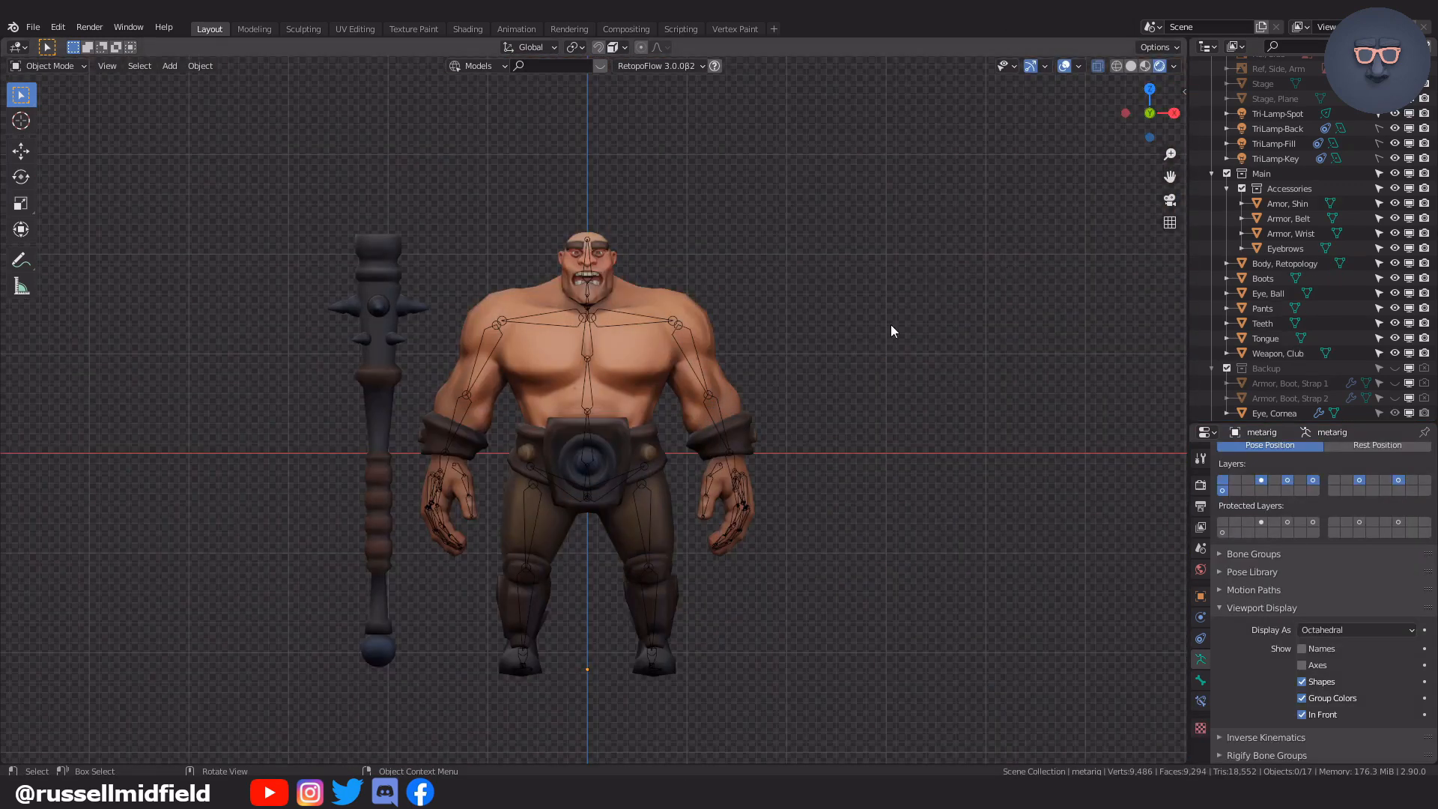
# Try to generate the Rigify rig from the selected metarig.
pyautogui.moveTo(845, 324); pyautogui.dragTo(741, 348, button='middle')
pyautogui.click(690, 332)
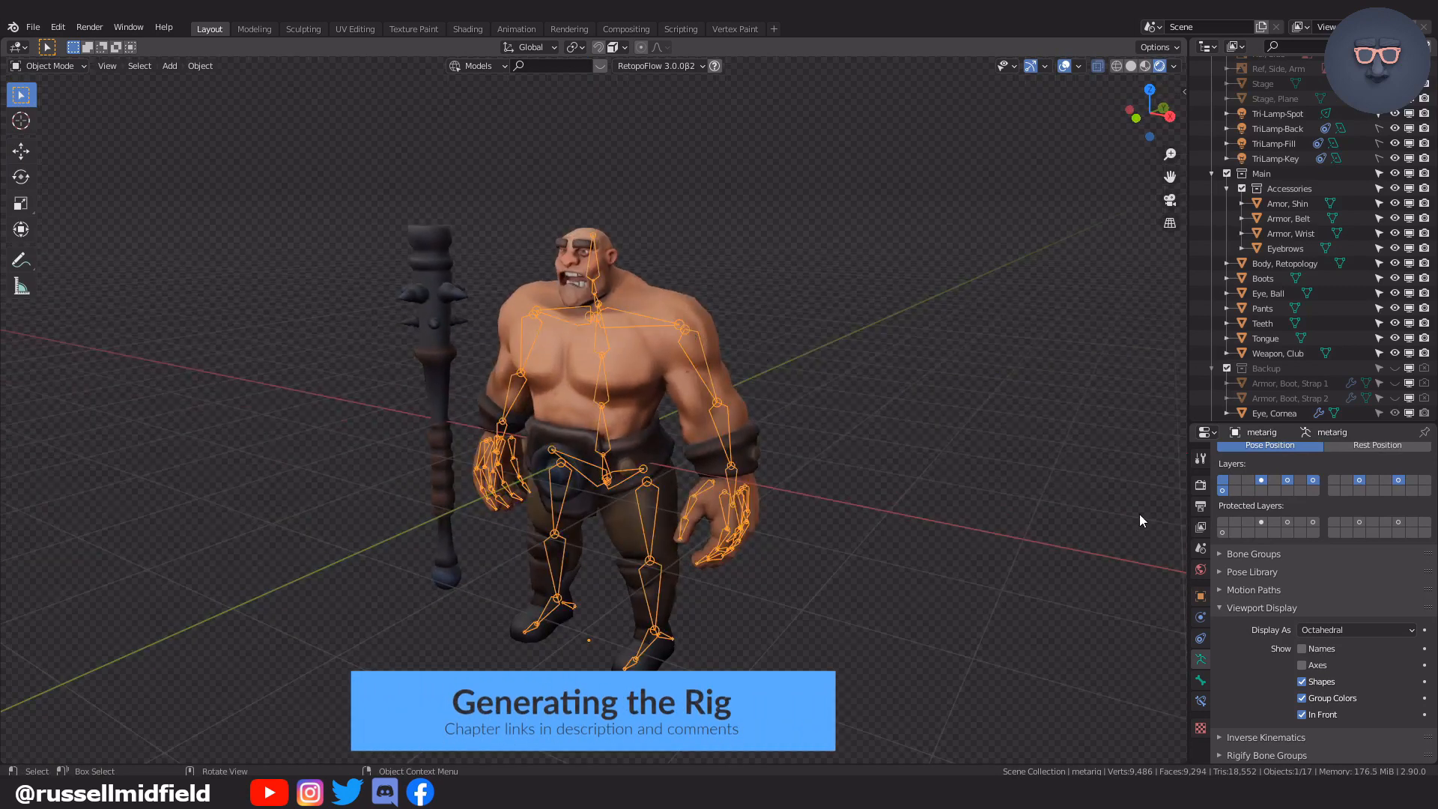
pyautogui.scroll(-4, 1340, 719)
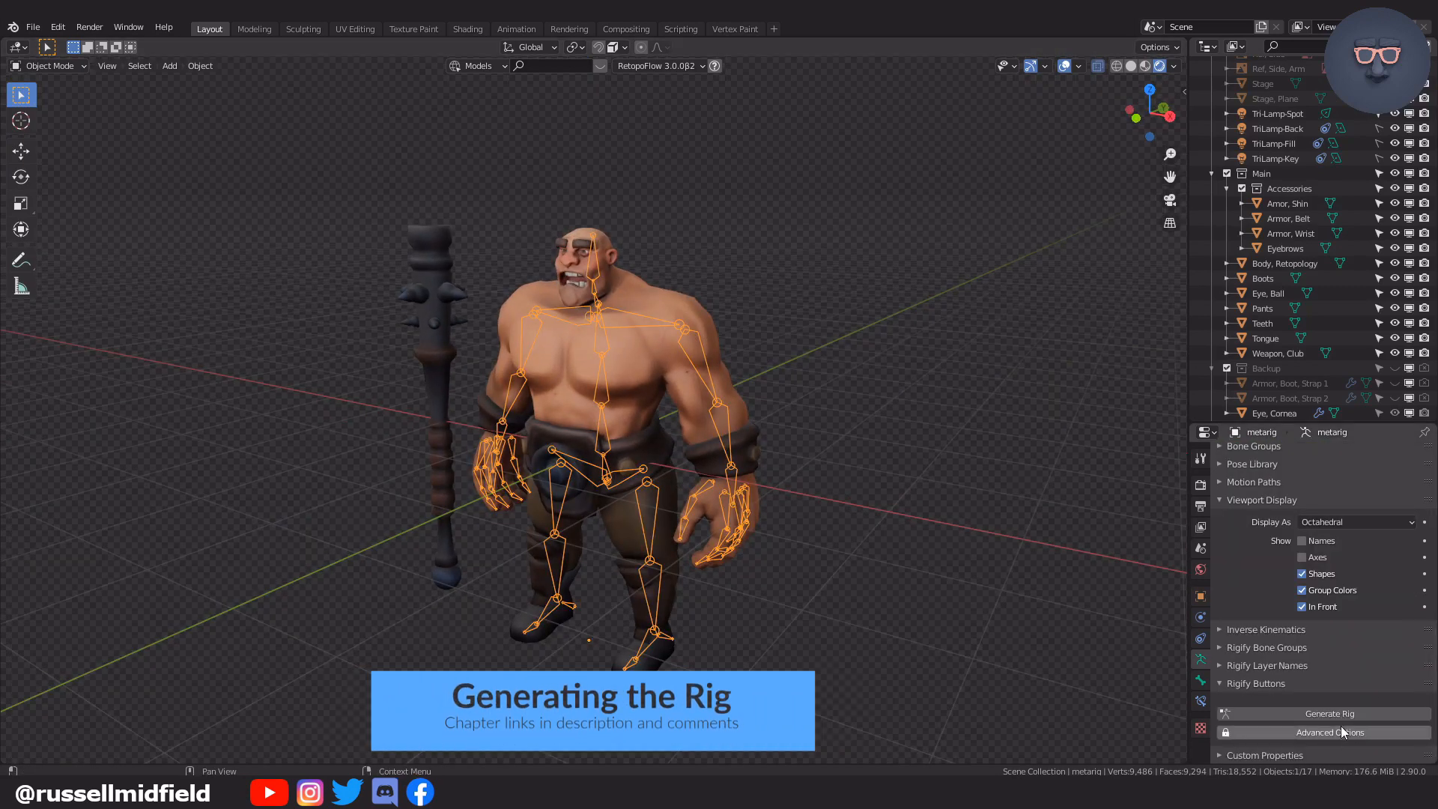
pyautogui.click(1384, 715)
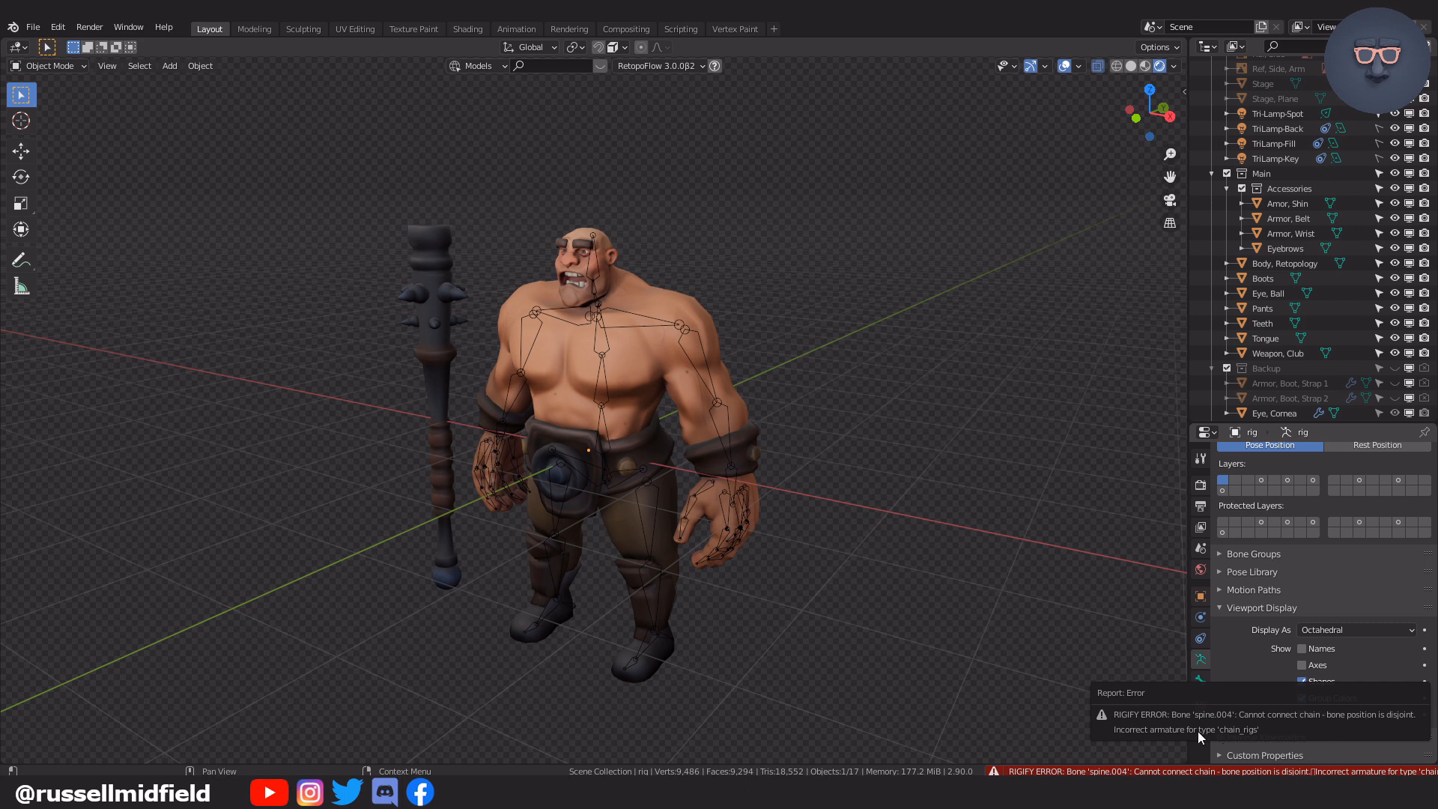
# Open the metarig for bone editing and select the lower neck bone spine.004 in side view.
pyautogui.moveTo(876, 398); pyautogui.dragTo(810, 459, button='middle')
pyautogui.scroll(6, 831, 510)
pyautogui.click(665, 390)
pyautogui.hotkey('ctrl', 'Tab')
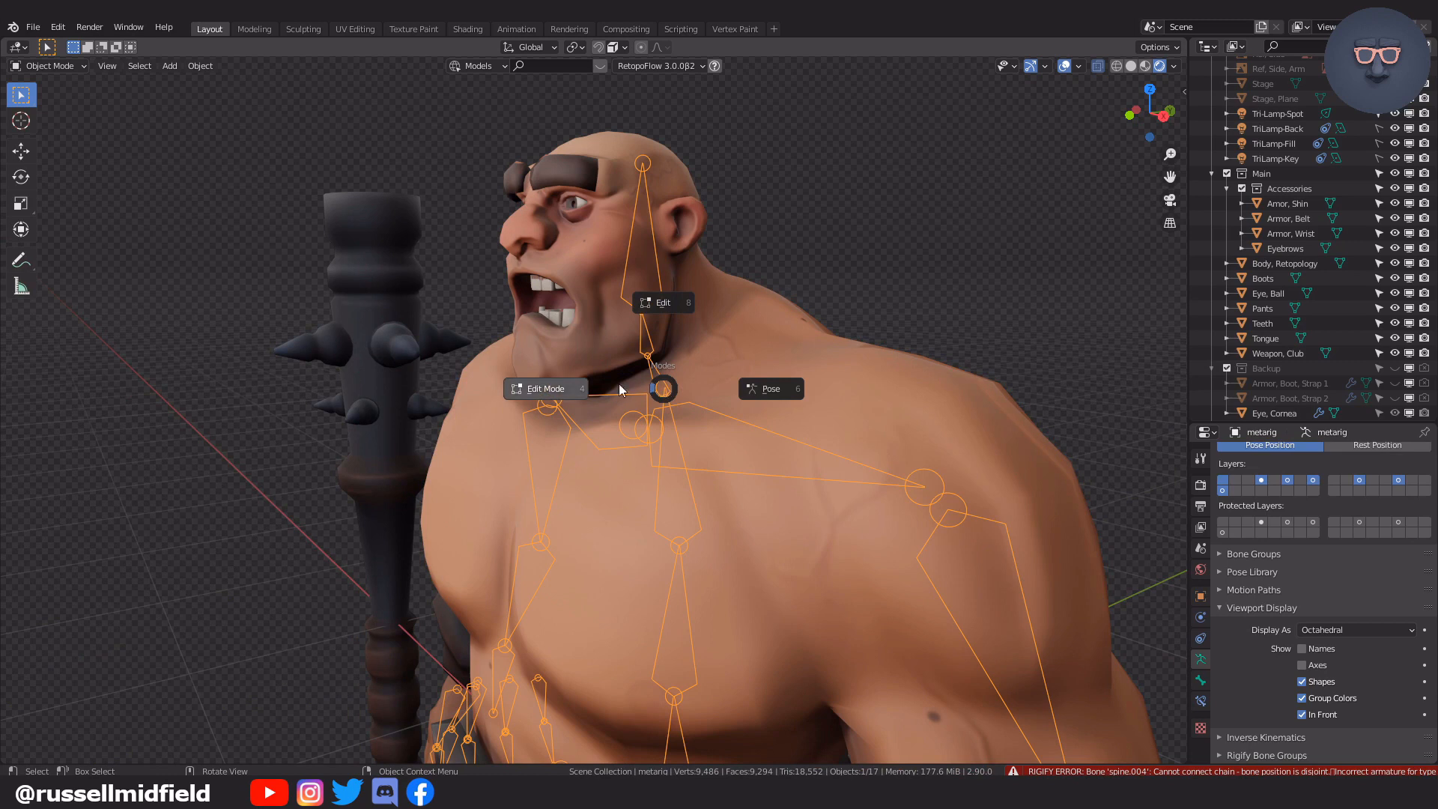
pyautogui.click(561, 387)
pyautogui.press('KP_3')
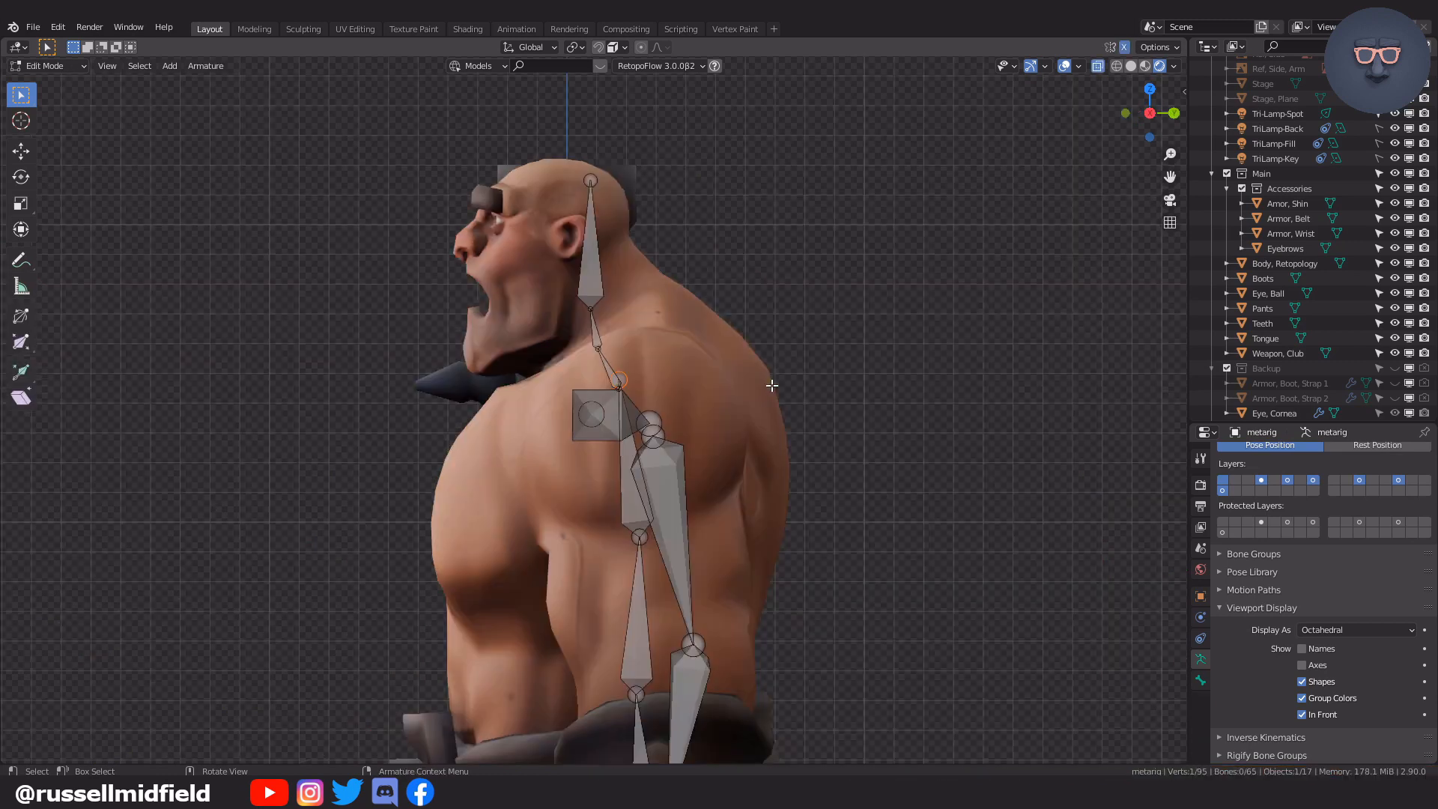
pyautogui.scroll(5, 770, 382)
pyautogui.keyDown('shift'); pyautogui.moveTo(767, 379); pyautogui.dragTo(777, 494, button='middle'); pyautogui.keyUp('shift')
pyautogui.click(653, 402)
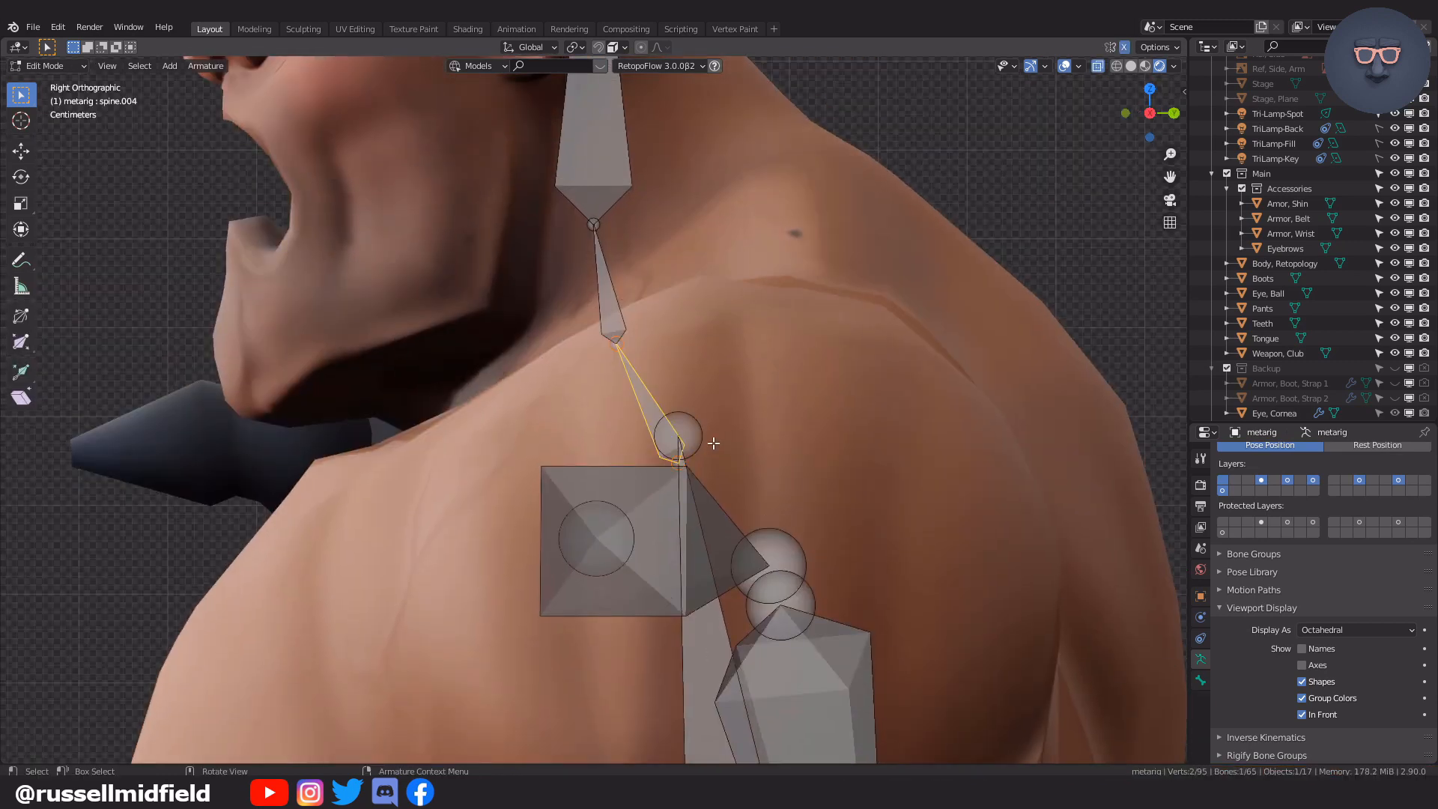
# Pull the base joint of spine.004 about 0.06 m along Y and Z away from spine.003.
pyautogui.scroll(3, 714, 442)
pyautogui.click(761, 452)
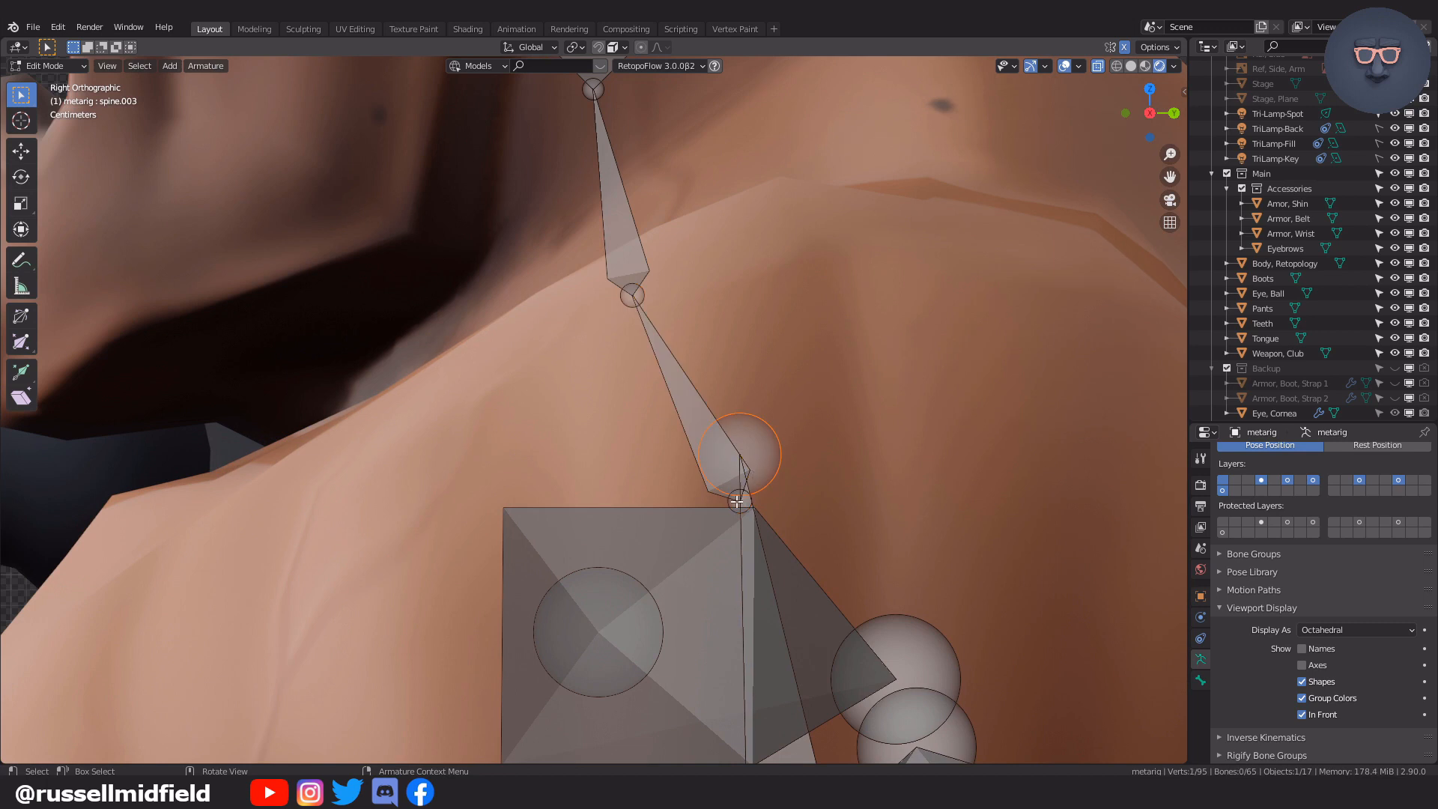
pyautogui.click(901, 411)
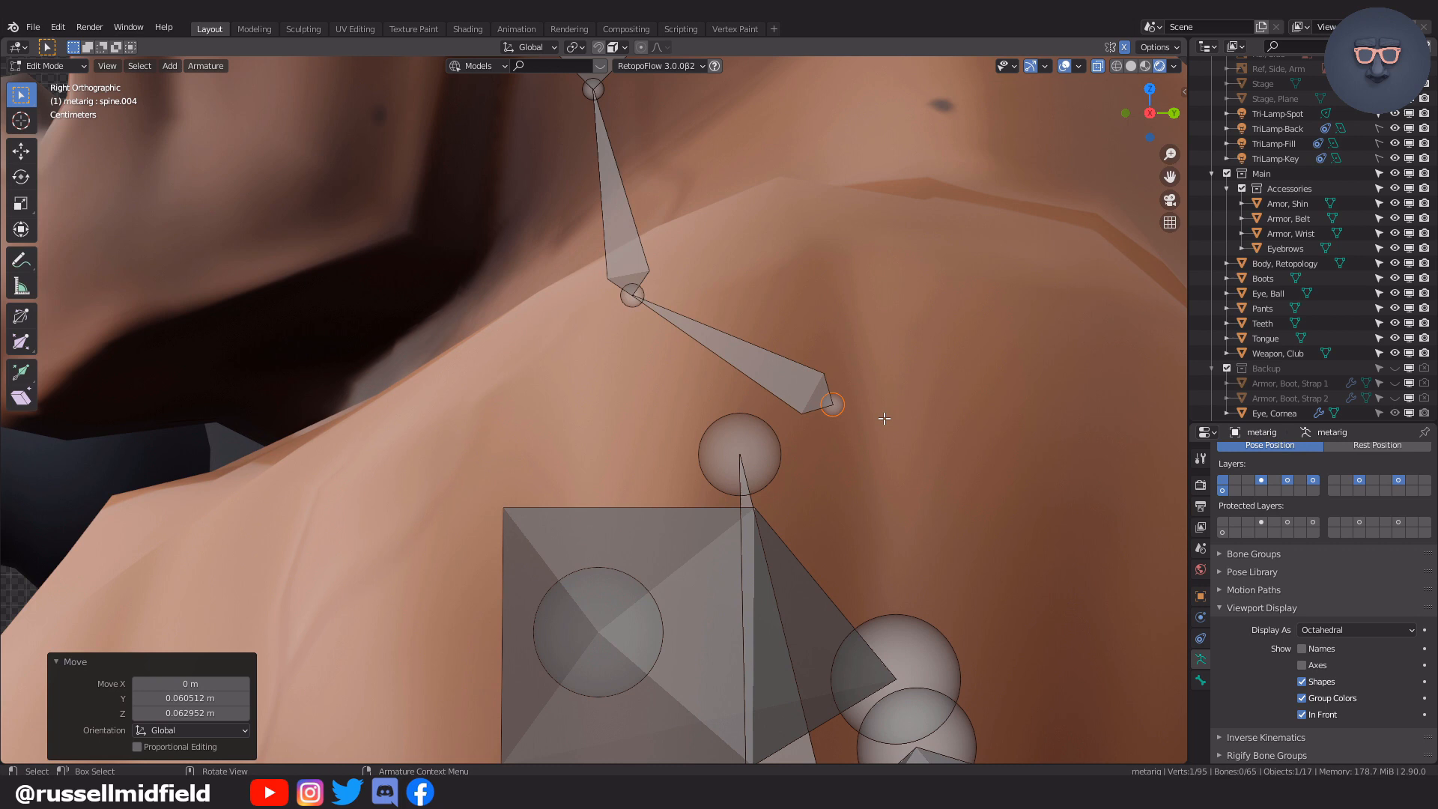
# Snap the 3D cursor to the end joint of spine.003.
pyautogui.click(748, 454)
pyautogui.hotkey('shift', 's')
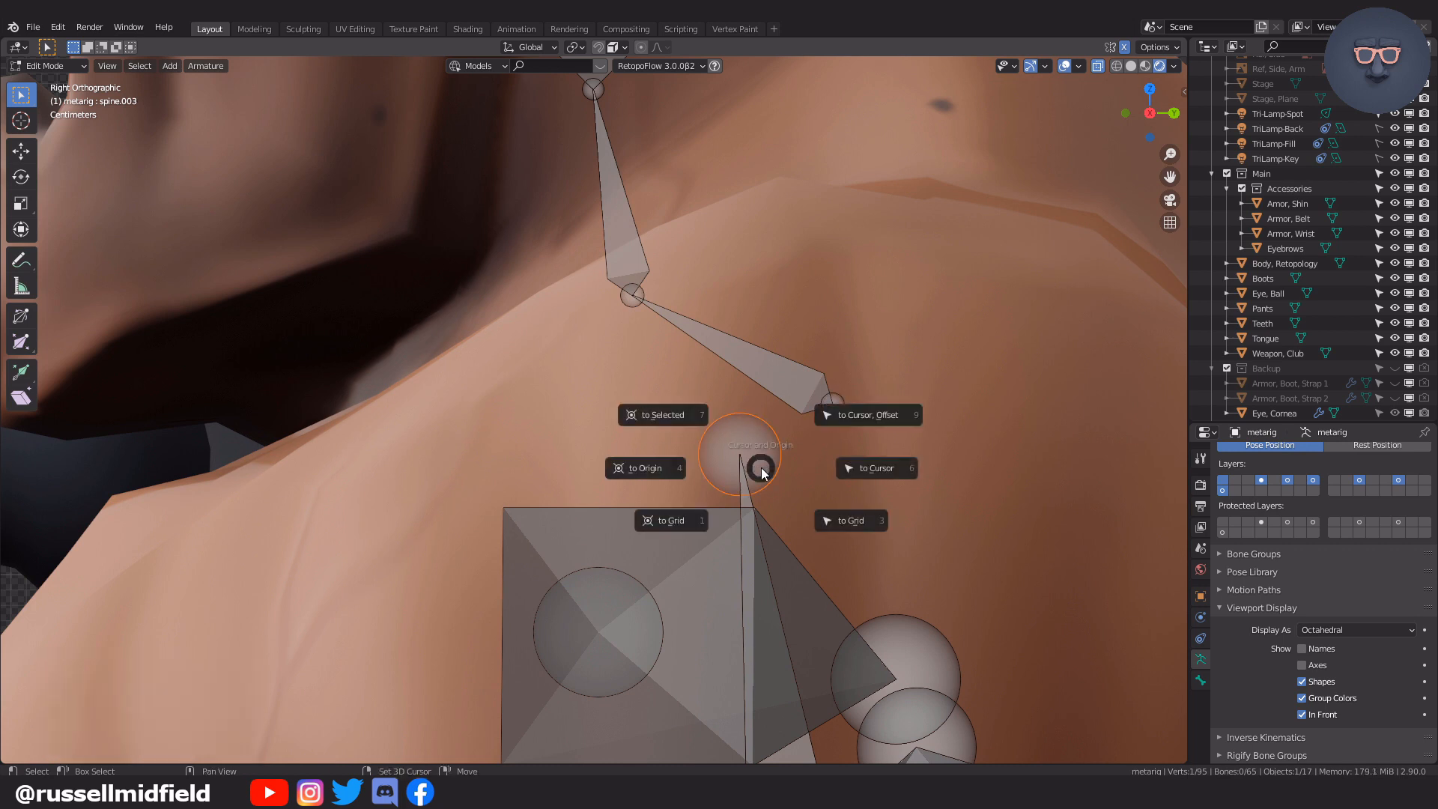
pyautogui.click(691, 420)
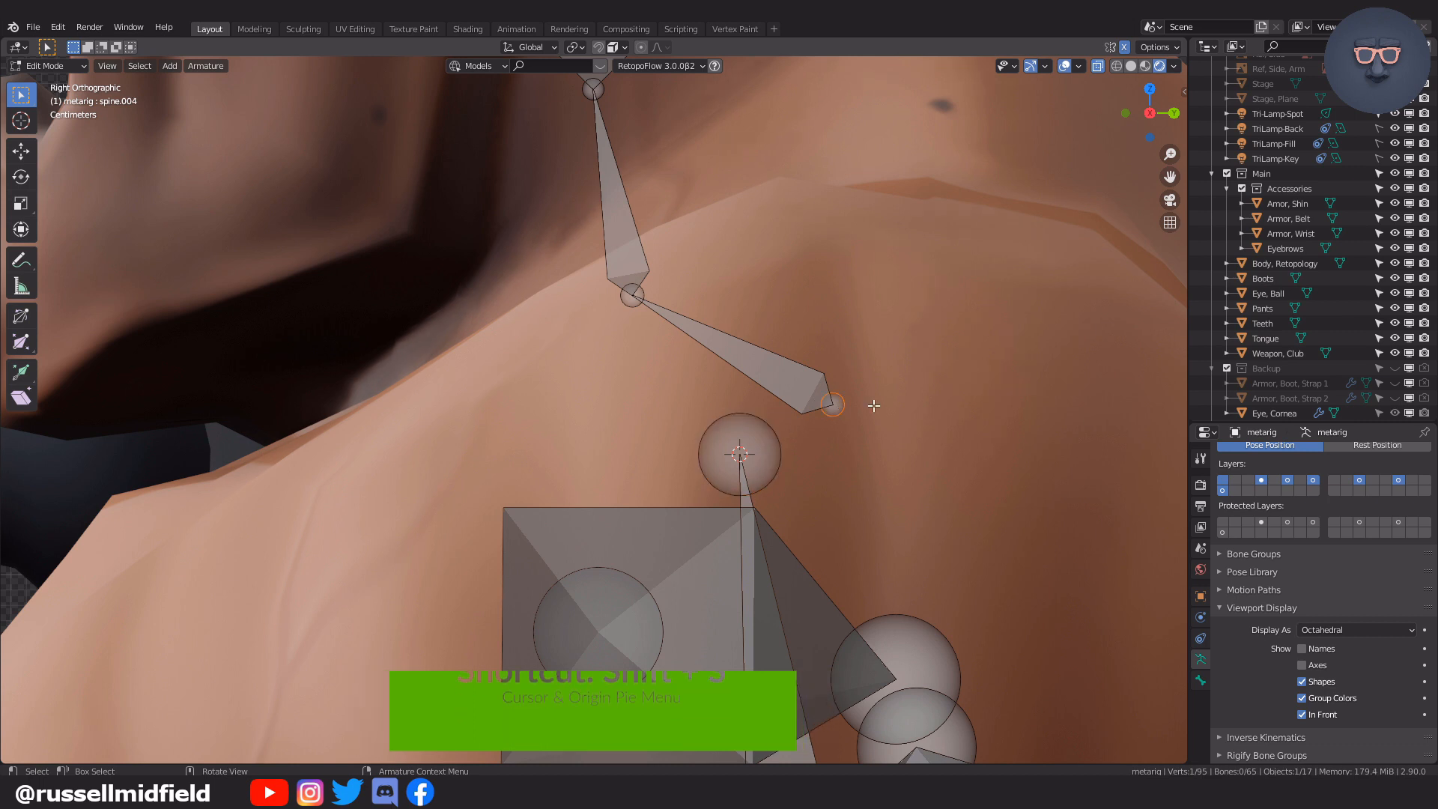
# Snap the base joint of spine.004 to the 3D cursor.
pyautogui.click(211, 66)
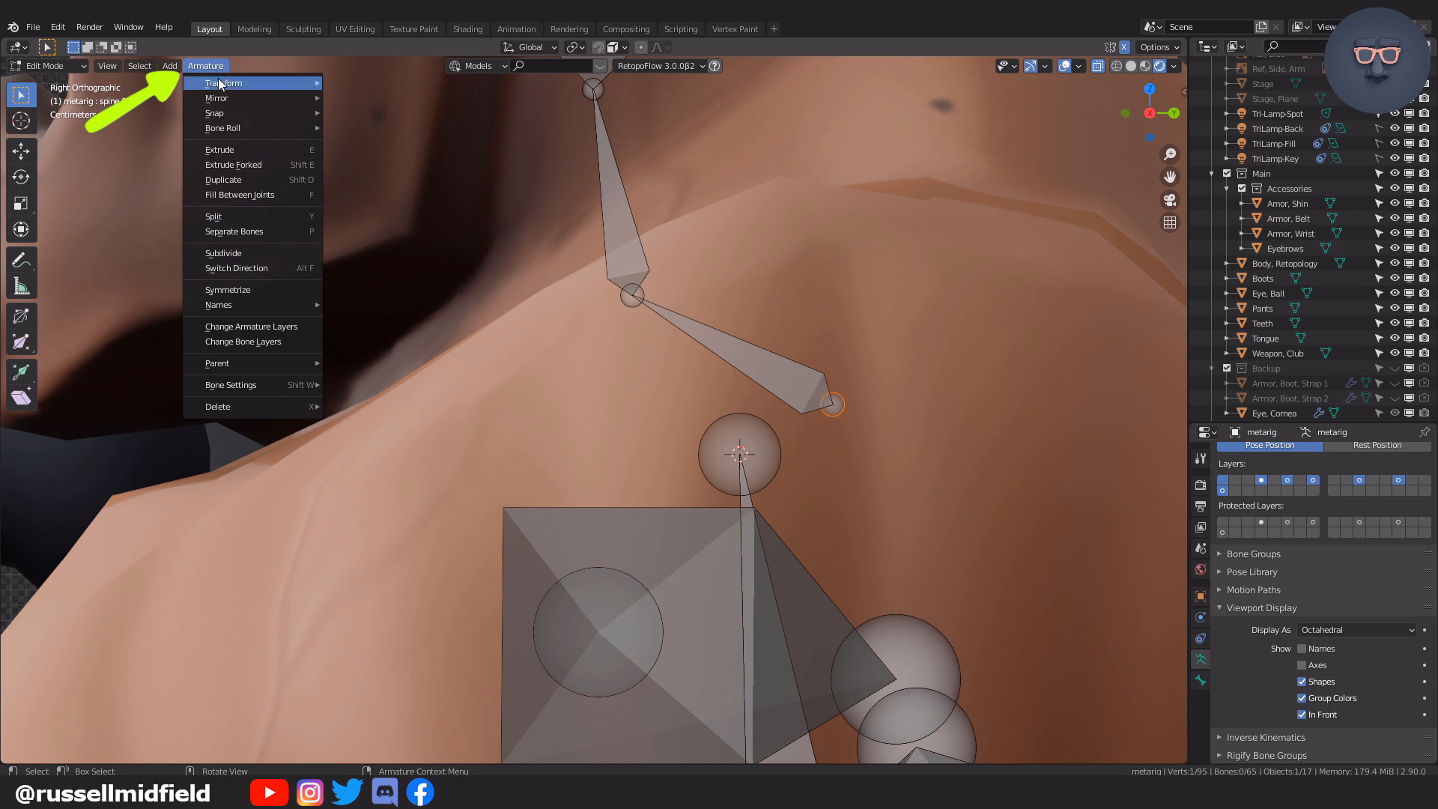
pyautogui.moveTo(222, 104)
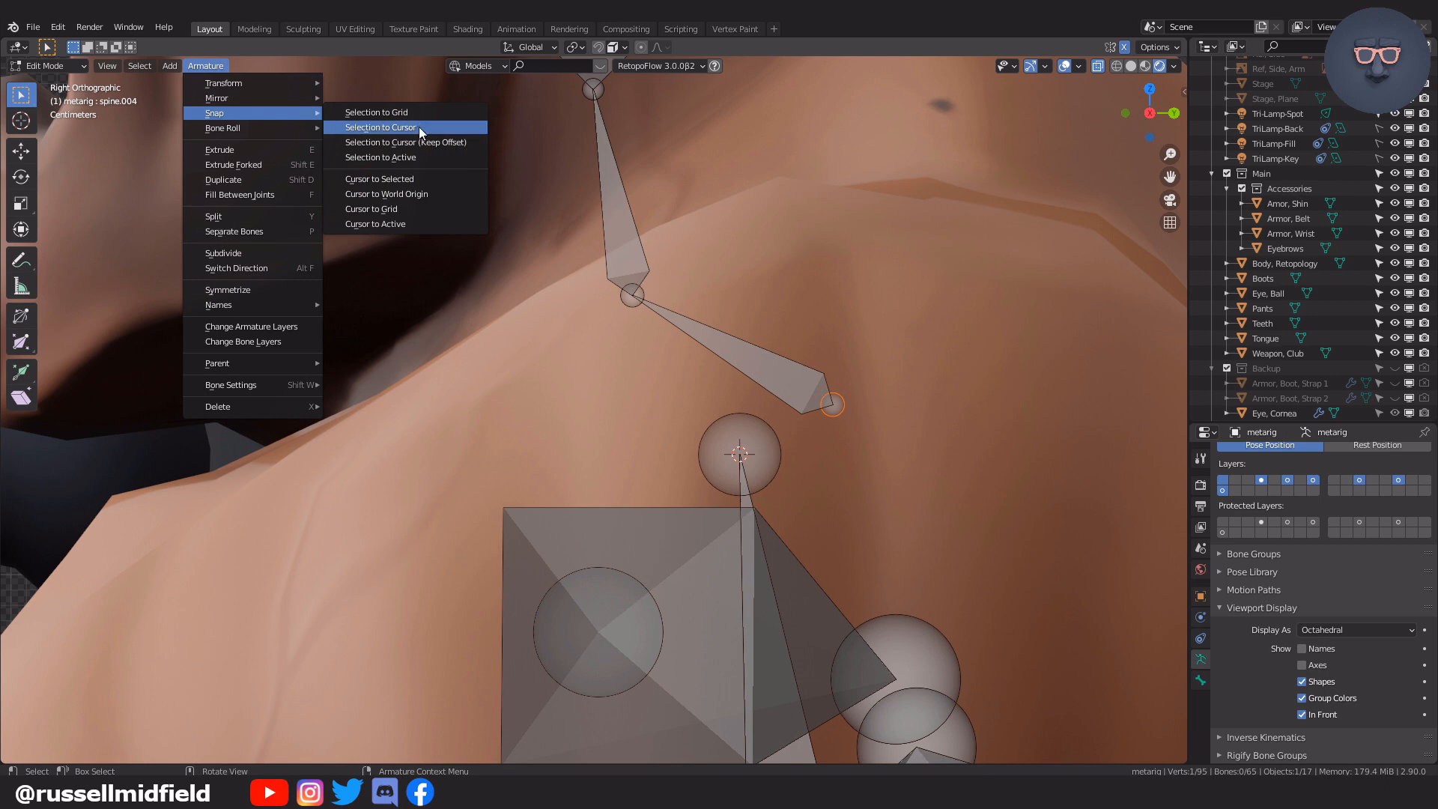
pyautogui.click(420, 129)
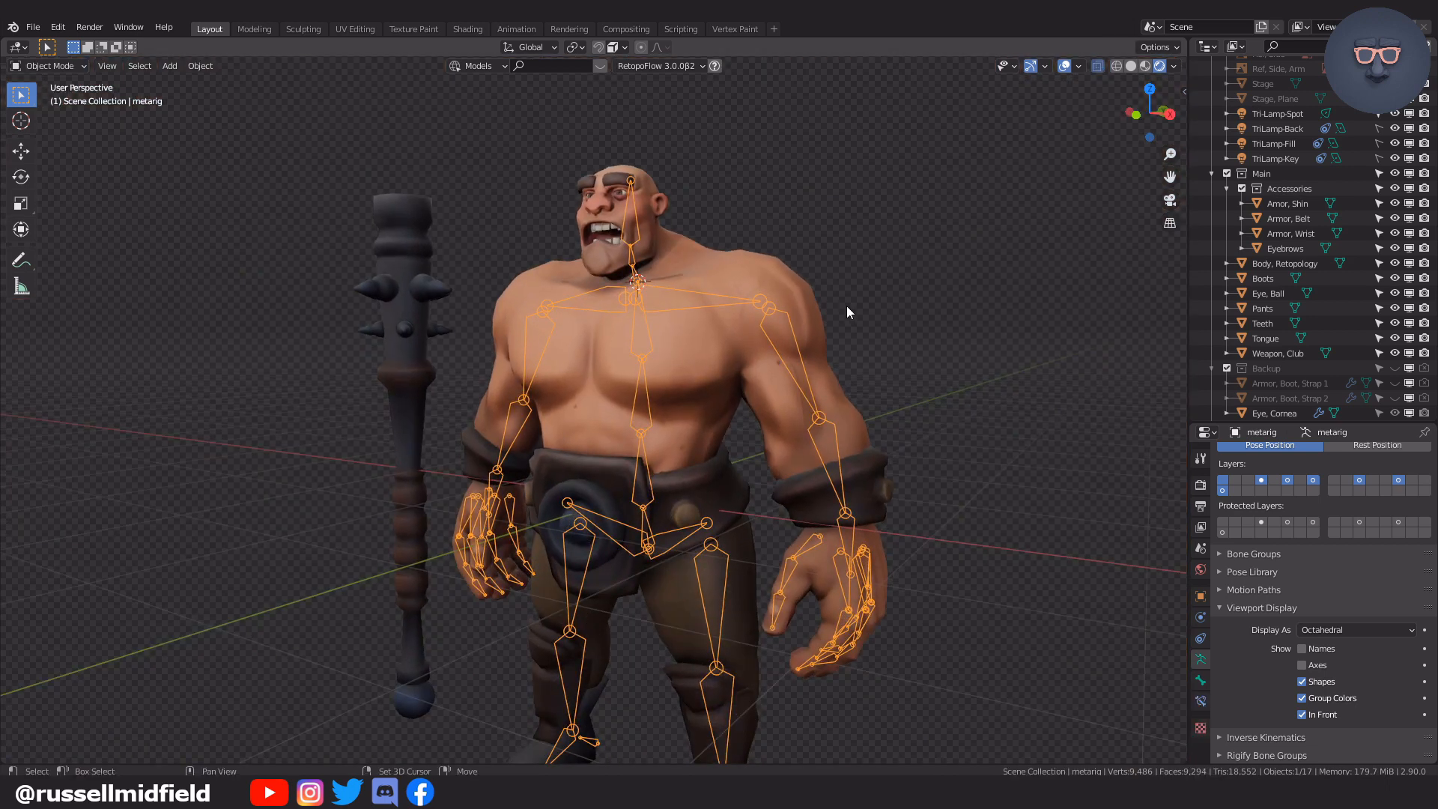
# Generate the rig from the metarig and set the generated rig to draw in front of the mesh.
pyautogui.scroll(-4, 1317, 680)
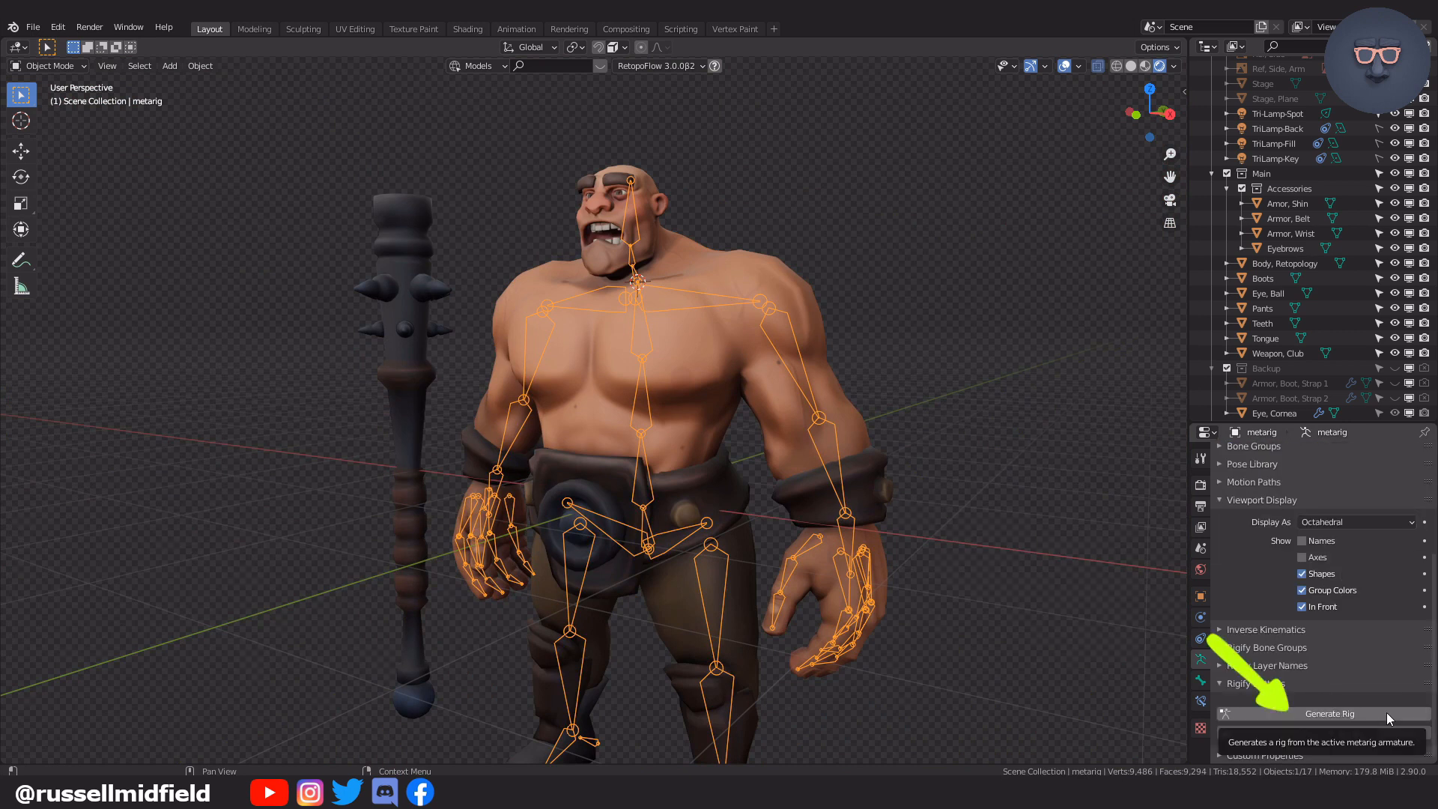
pyautogui.click(1387, 712)
pyautogui.moveTo(966, 524); pyautogui.dragTo(867, 511, button='middle')
pyautogui.hotkey('alt', 'z')
pyautogui.hotkey('alt', 'z')
pyautogui.click(1301, 715)
pyautogui.hotkey('alt', 'z')
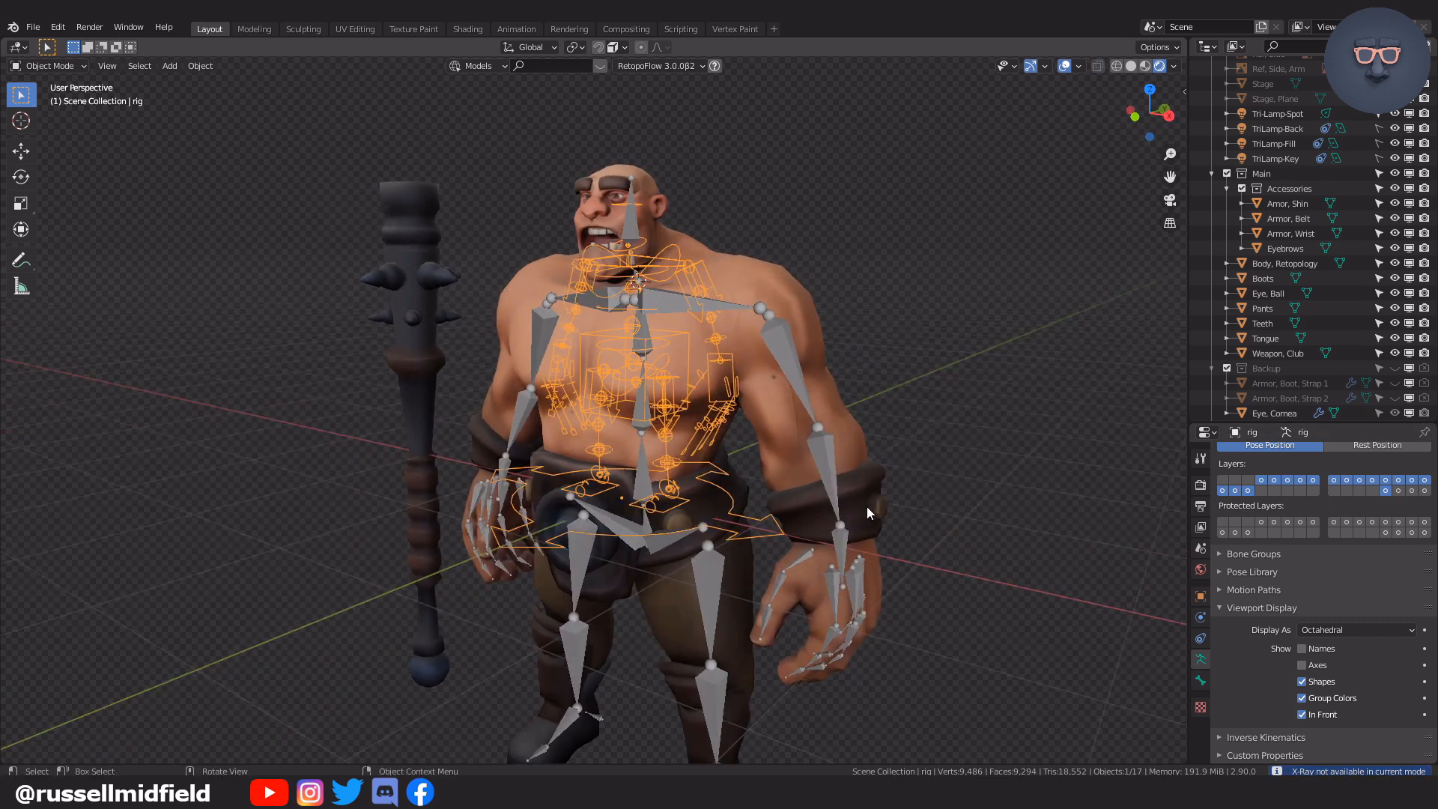
# Undo the rig generation and its display change.
pyautogui.hotkey('ctrl', 'z')
pyautogui.hotkey('ctrl', 'z')
pyautogui.hotkey('ctrl', 'z')
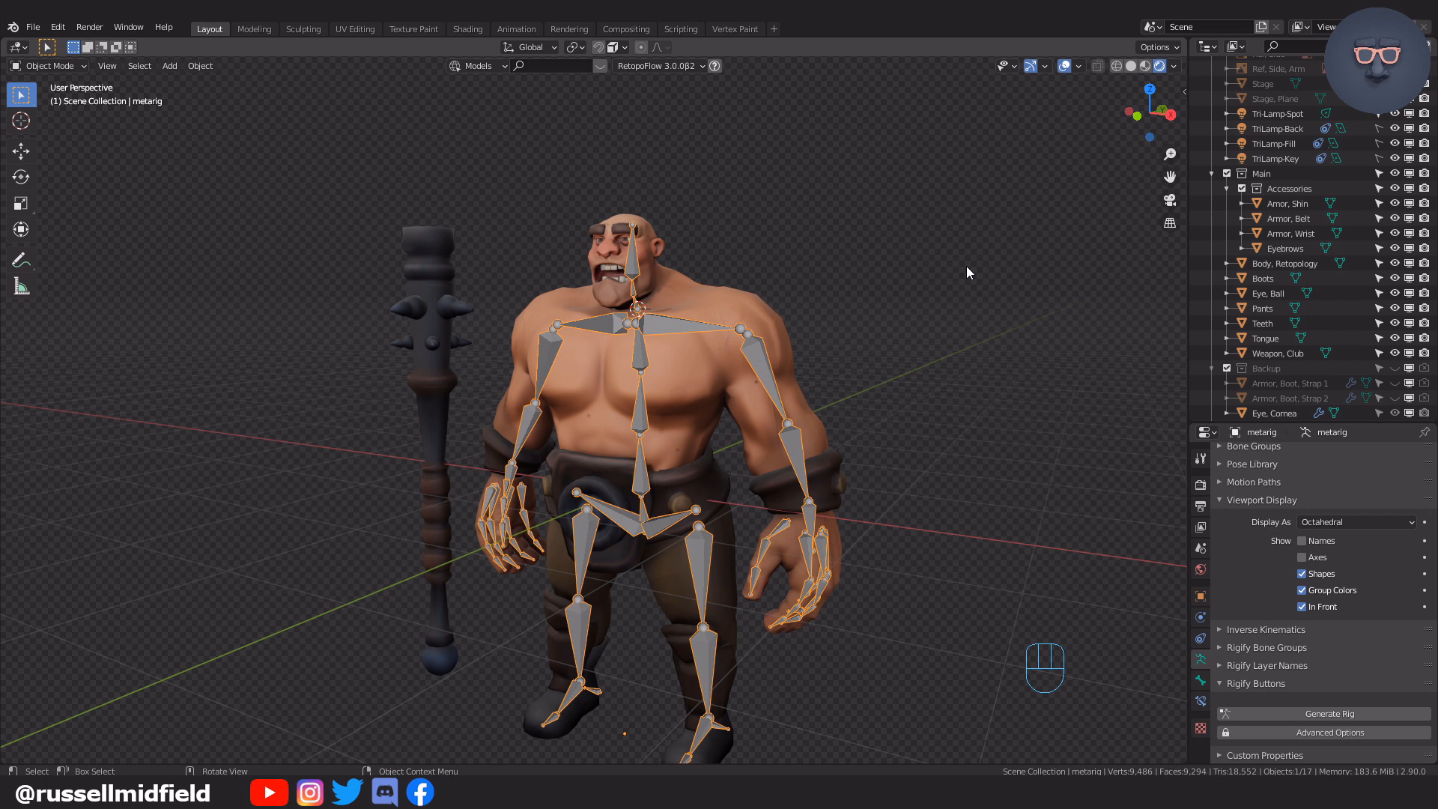
# Apply all transforms to the metarig and check its object scale.
pyautogui.hotkey('ctrl', 'a')
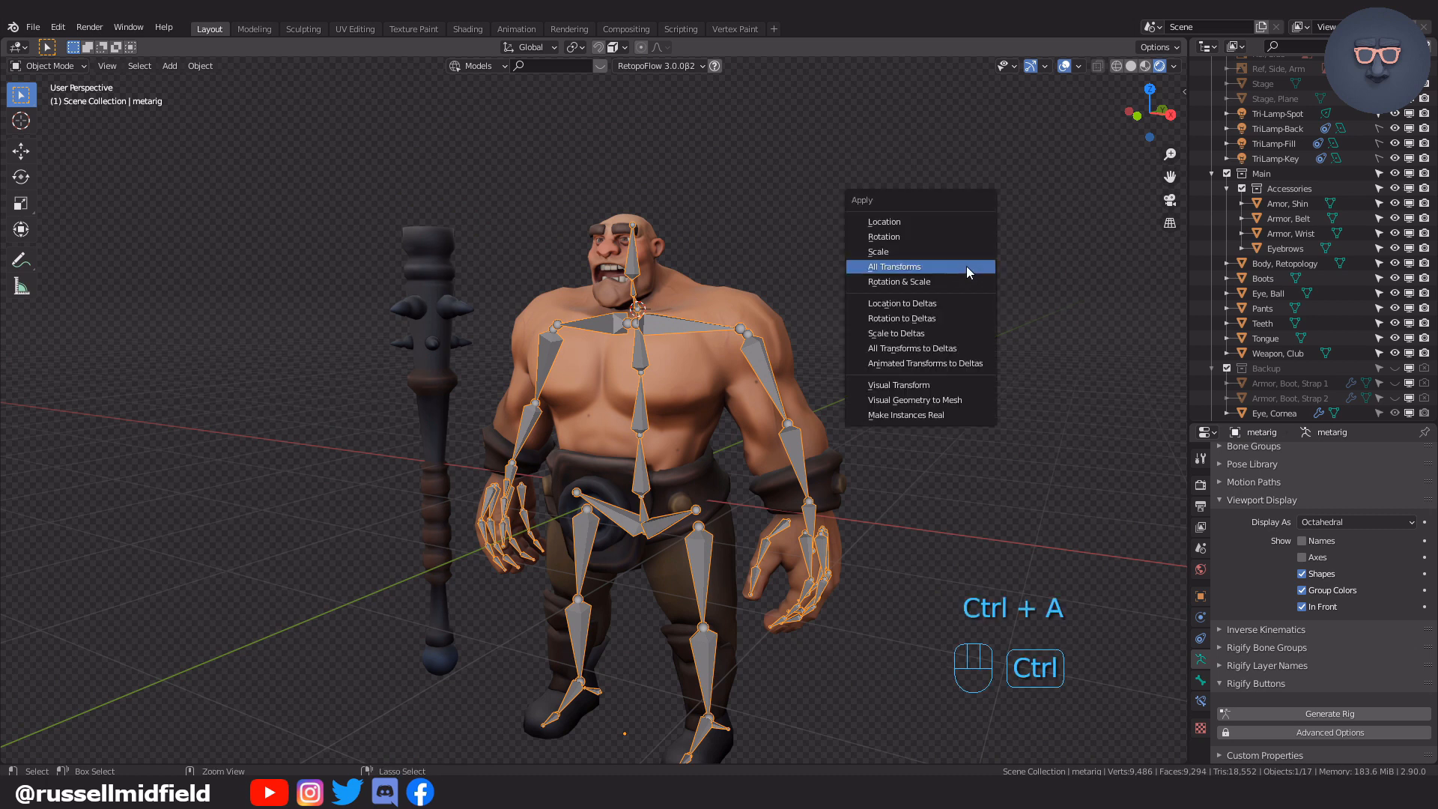
pyautogui.click(918, 268)
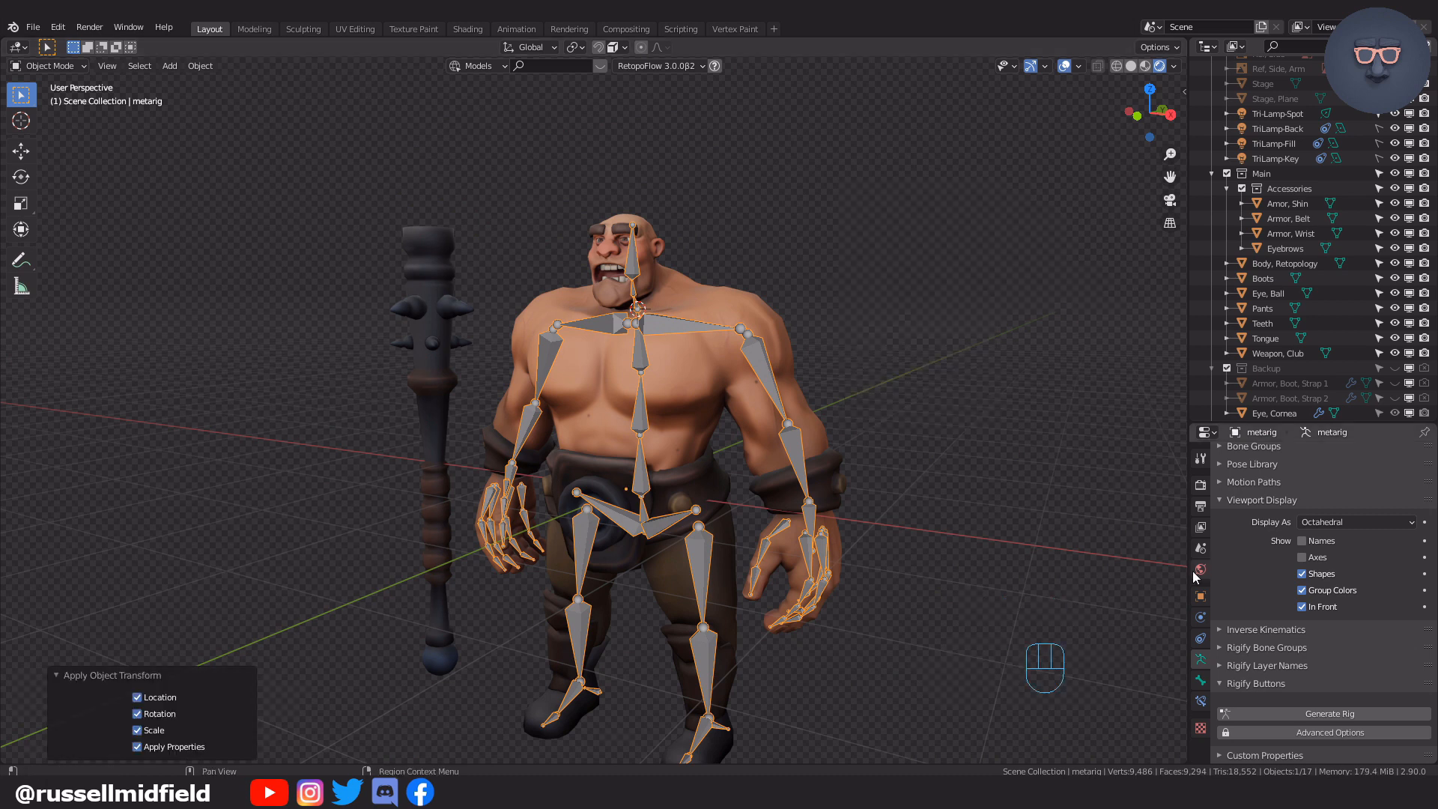
pyautogui.click(1201, 597)
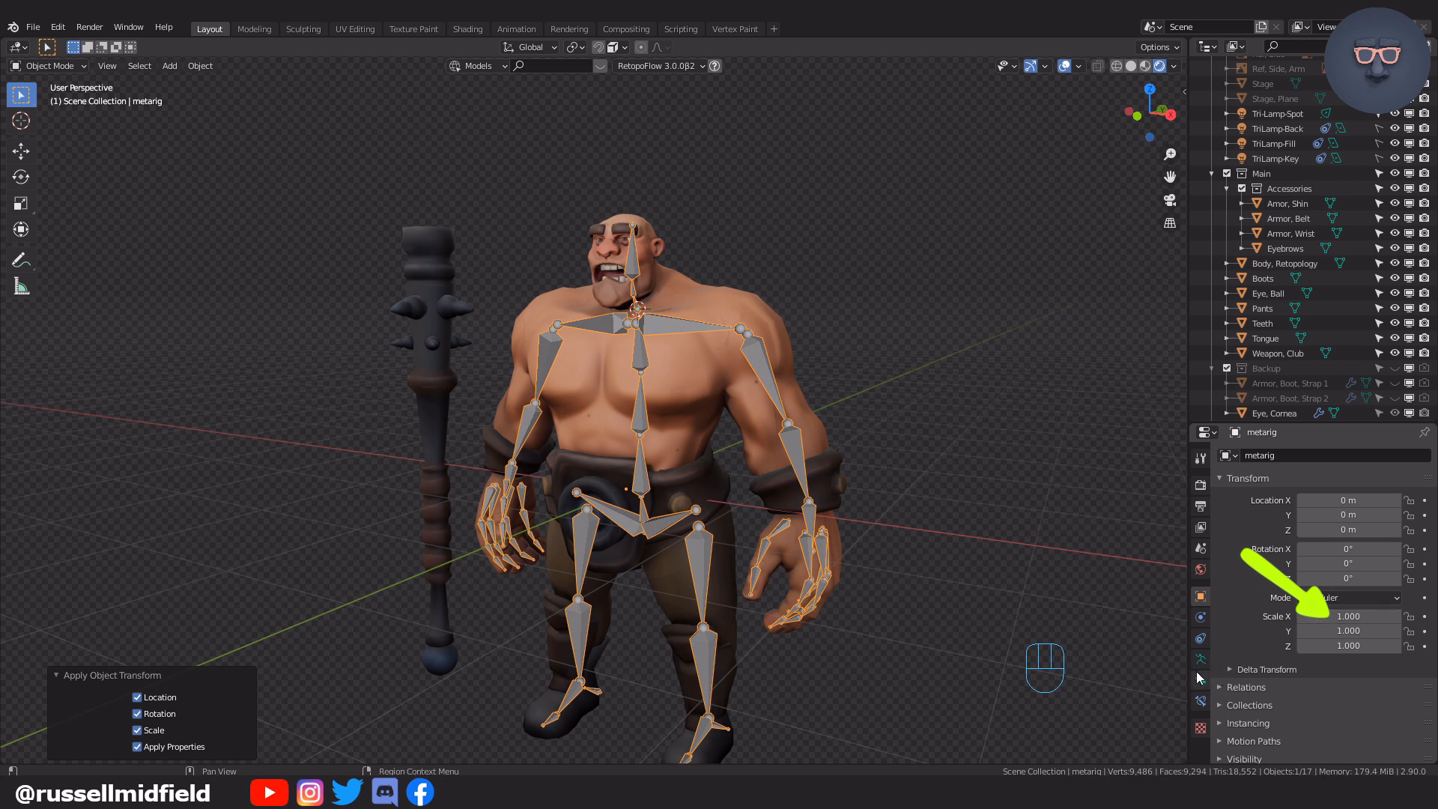
pyautogui.click(1199, 679)
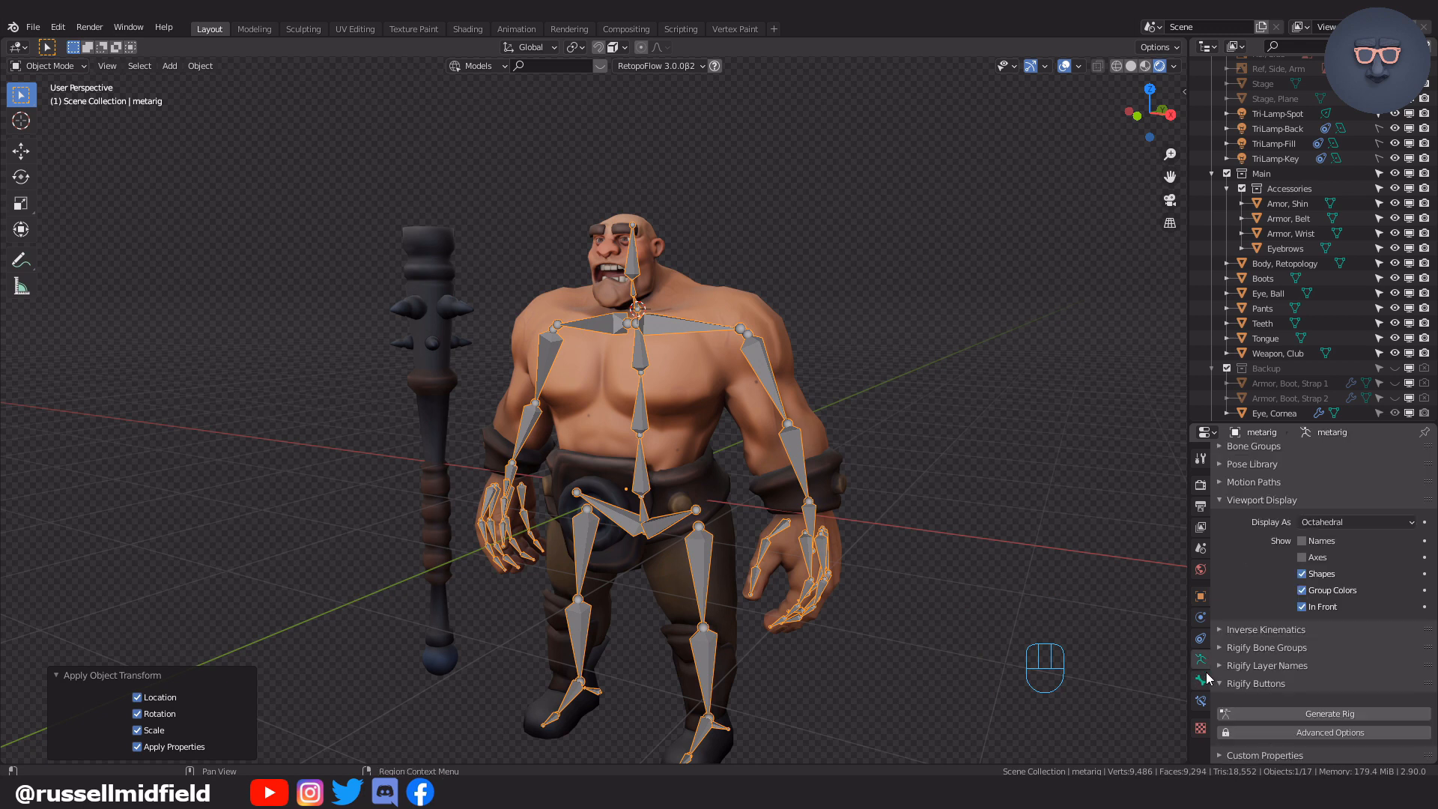
# Generate the rig from the metarig again and hide the metarig.
pyautogui.click(1330, 715)
pyautogui.moveTo(914, 482)
pyautogui.mouseDown(button='middle')
pyautogui.moveTo(944, 472)
pyautogui.moveTo(902, 473)
pyautogui.mouseUp(button='middle')
pyautogui.click(754, 377)
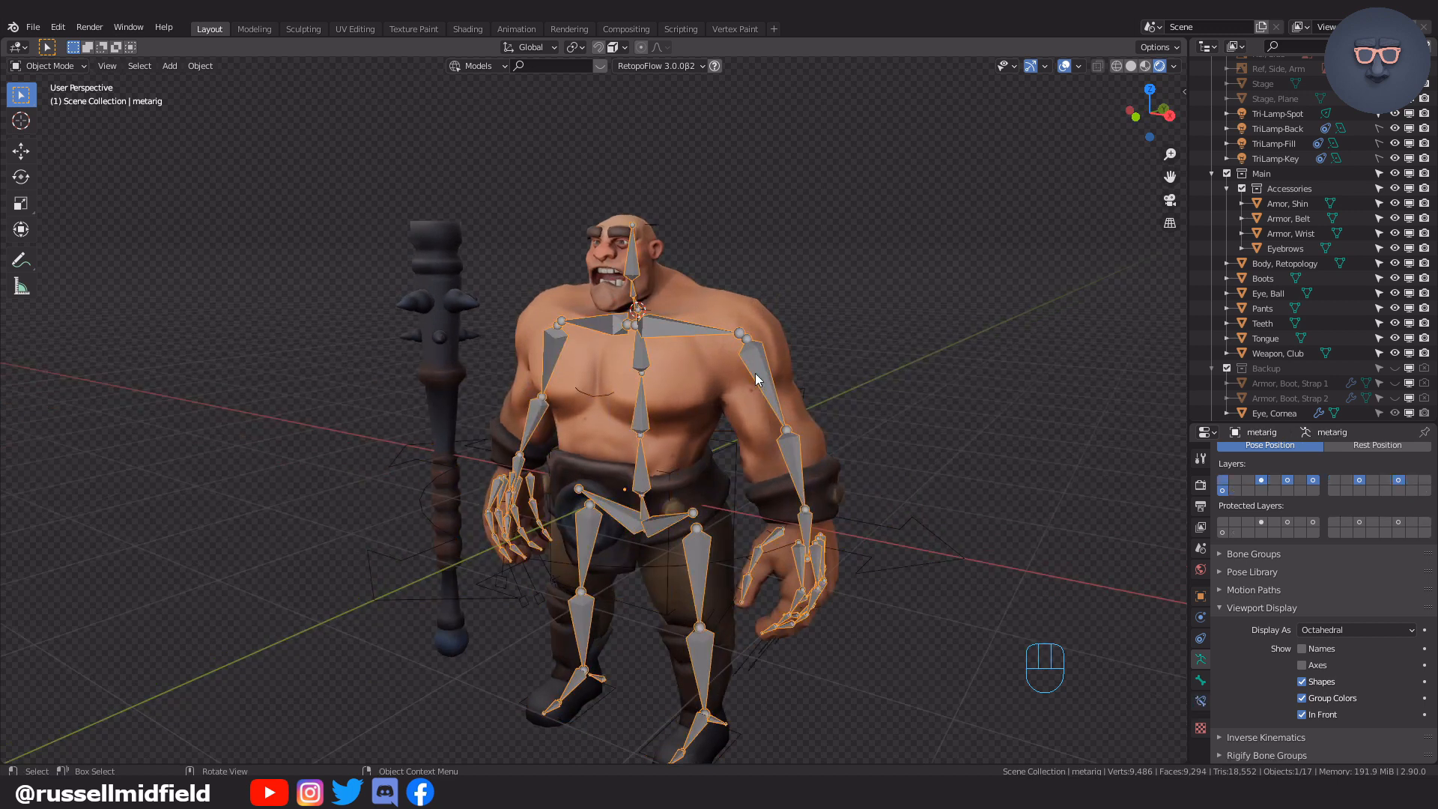
pyautogui.scroll(-3, 1265, 337)
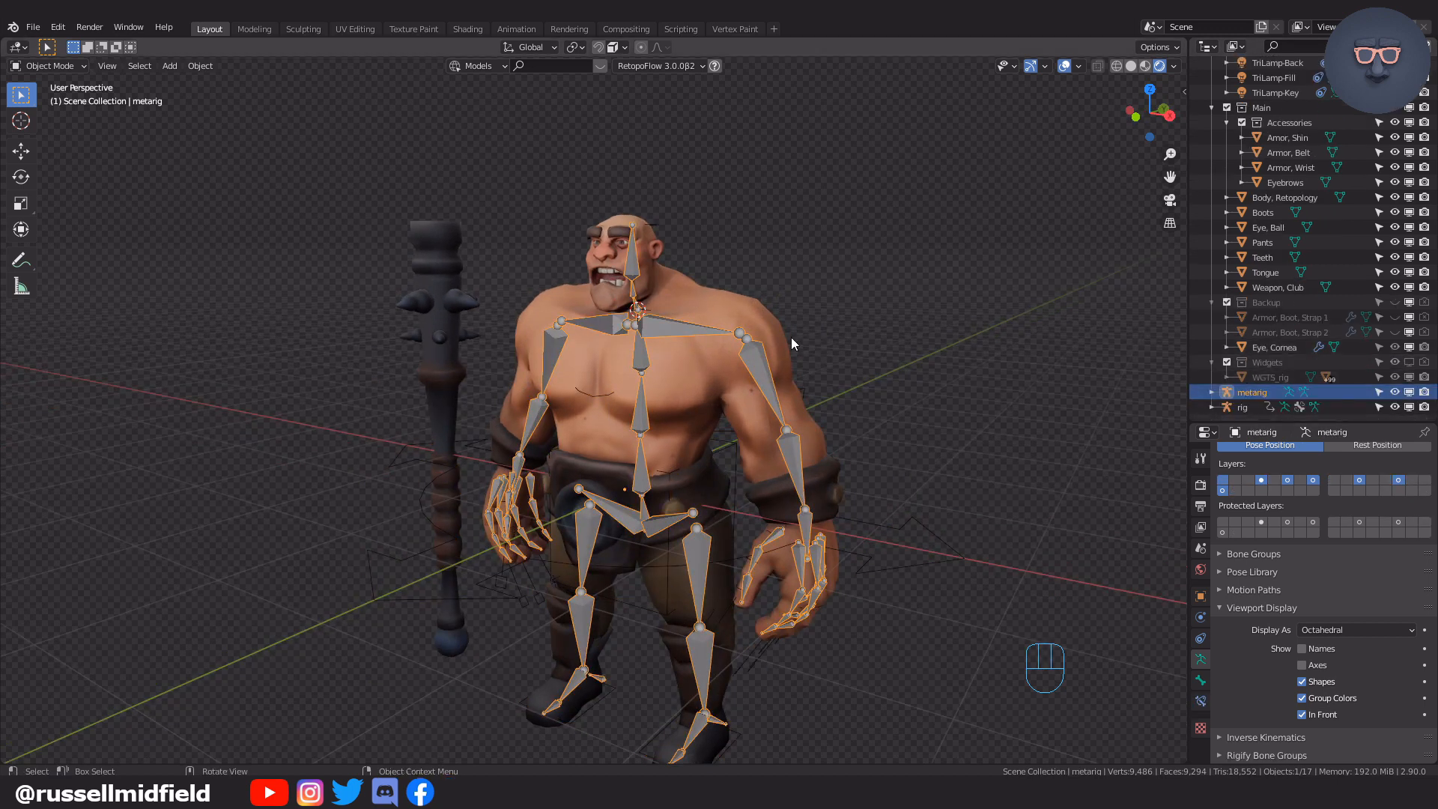
pyautogui.press('h')
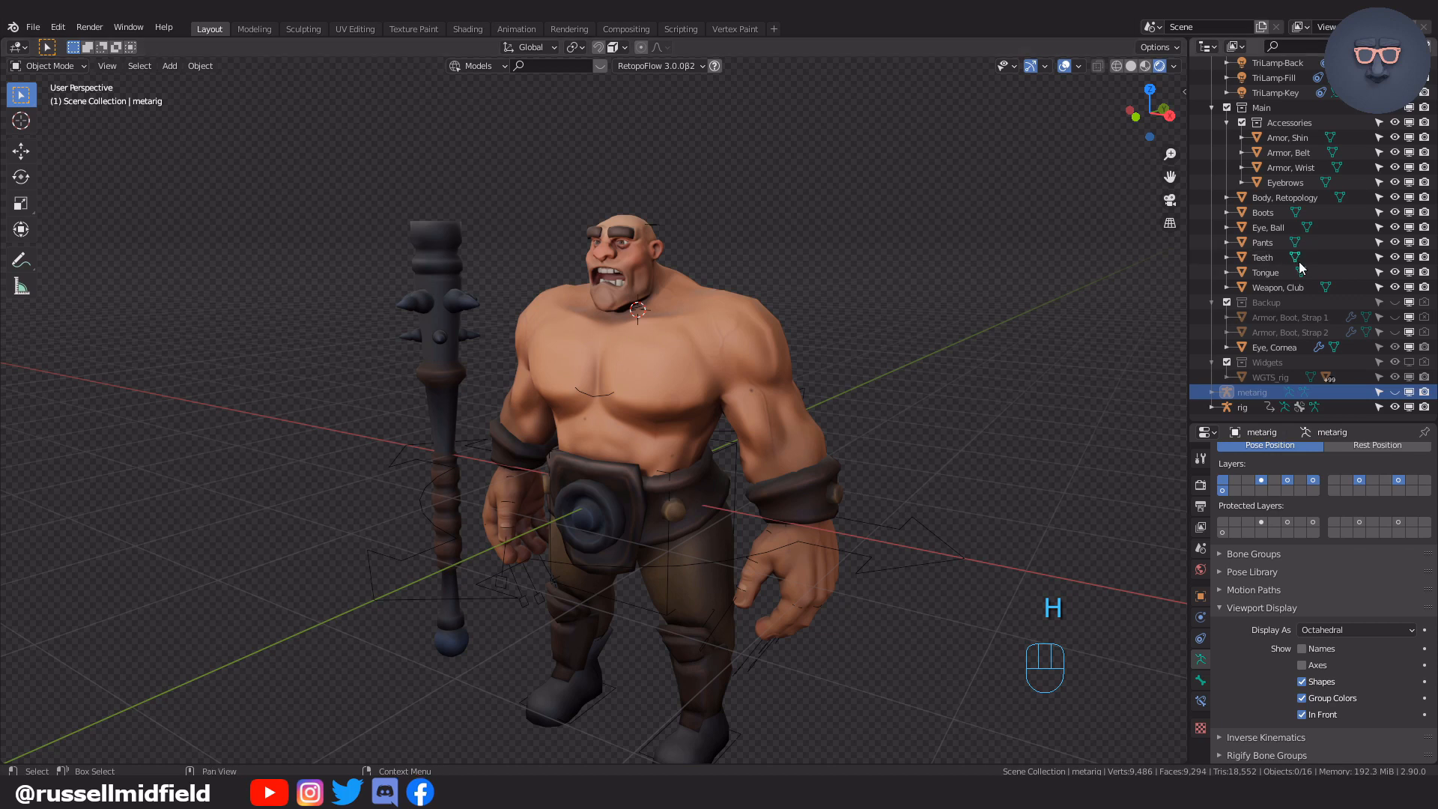
# Parent the armor, eyebrows, body, boots, eyes, pants, teeth and tongue meshes to the rig with automatic weights, leaving out the club.
pyautogui.scroll(3, 1301, 188)
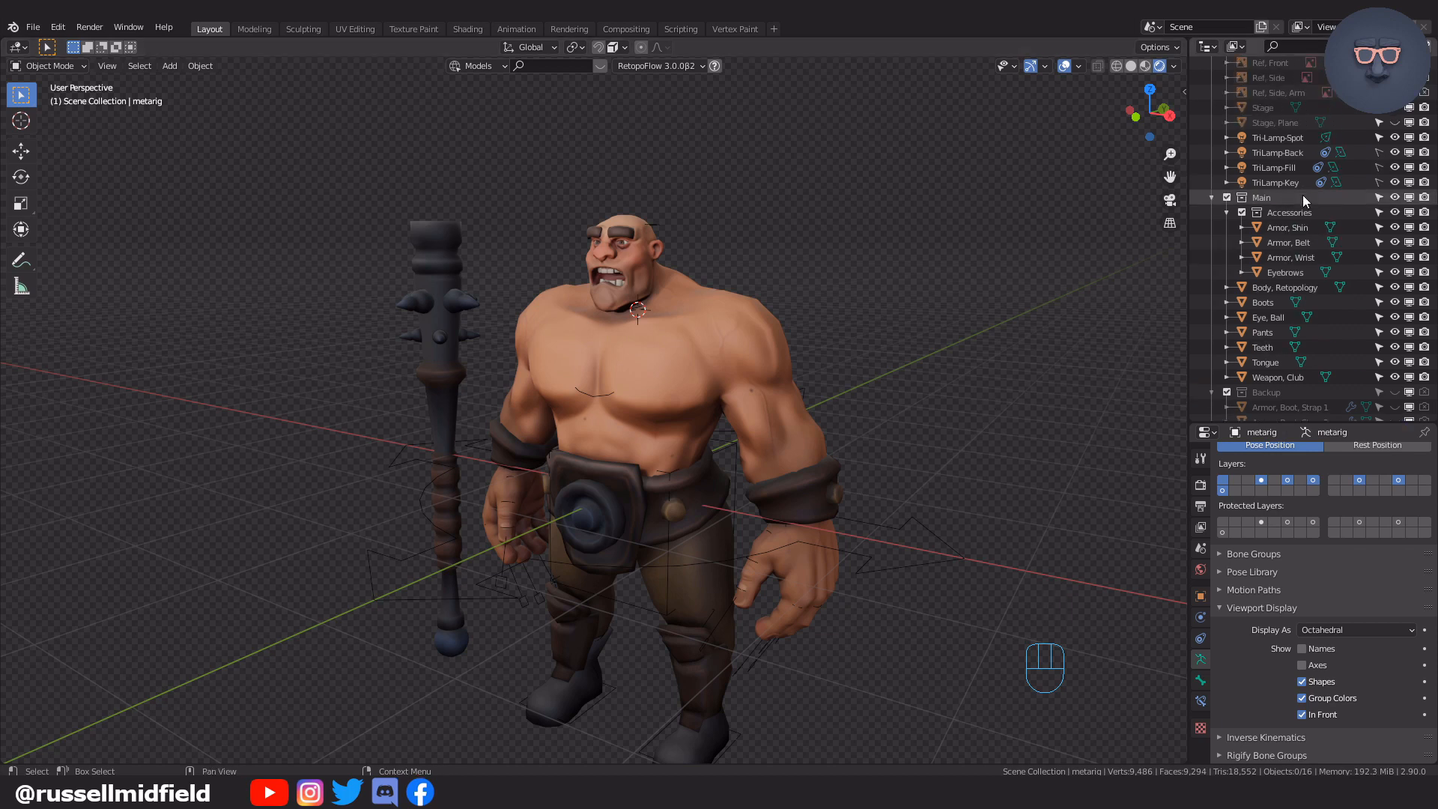
pyautogui.click(1278, 229)
pyautogui.keyDown('shift'); pyautogui.click(1273, 364); pyautogui.keyUp('shift')
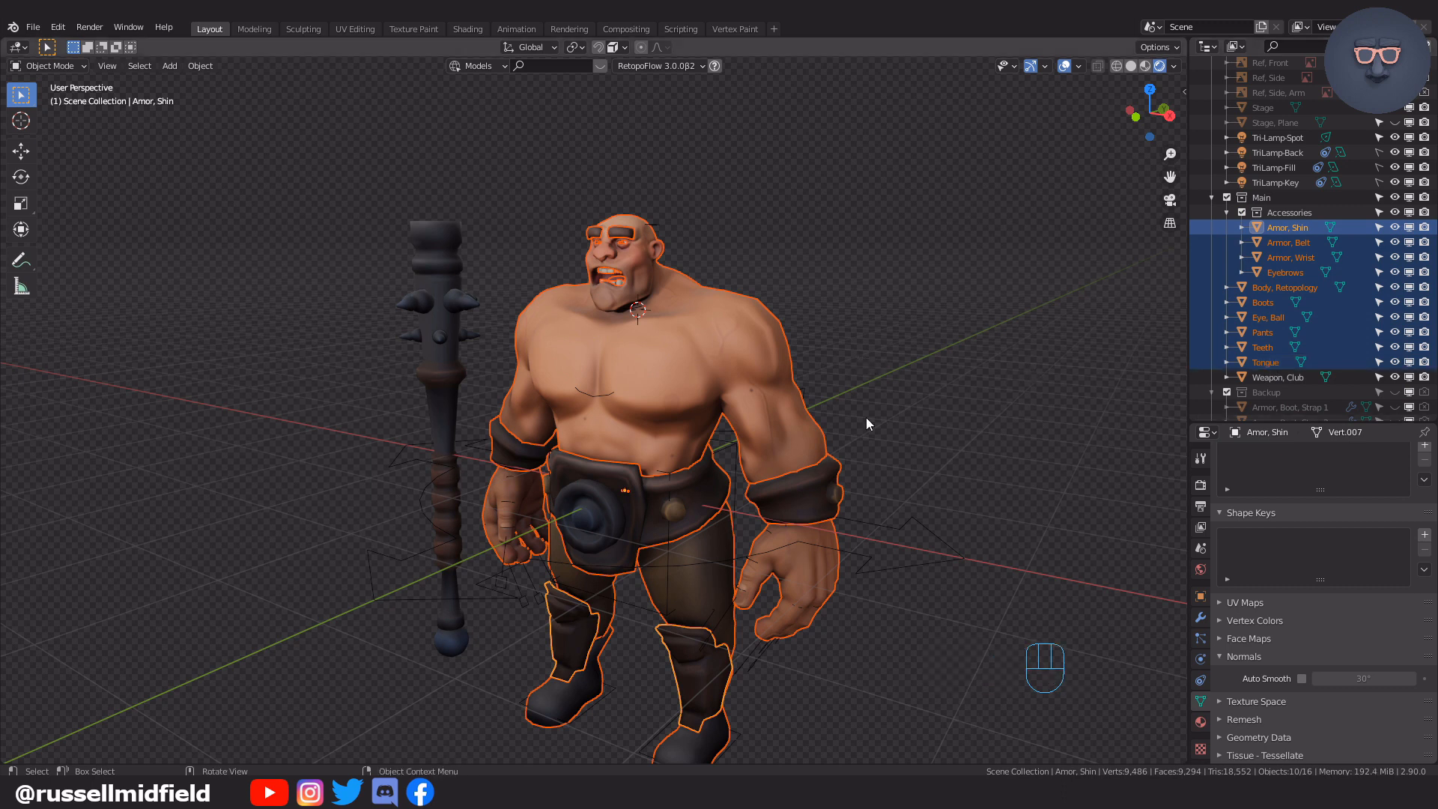
pyautogui.keyDown('shift'); pyautogui.click(895, 533); pyautogui.keyUp('shift')
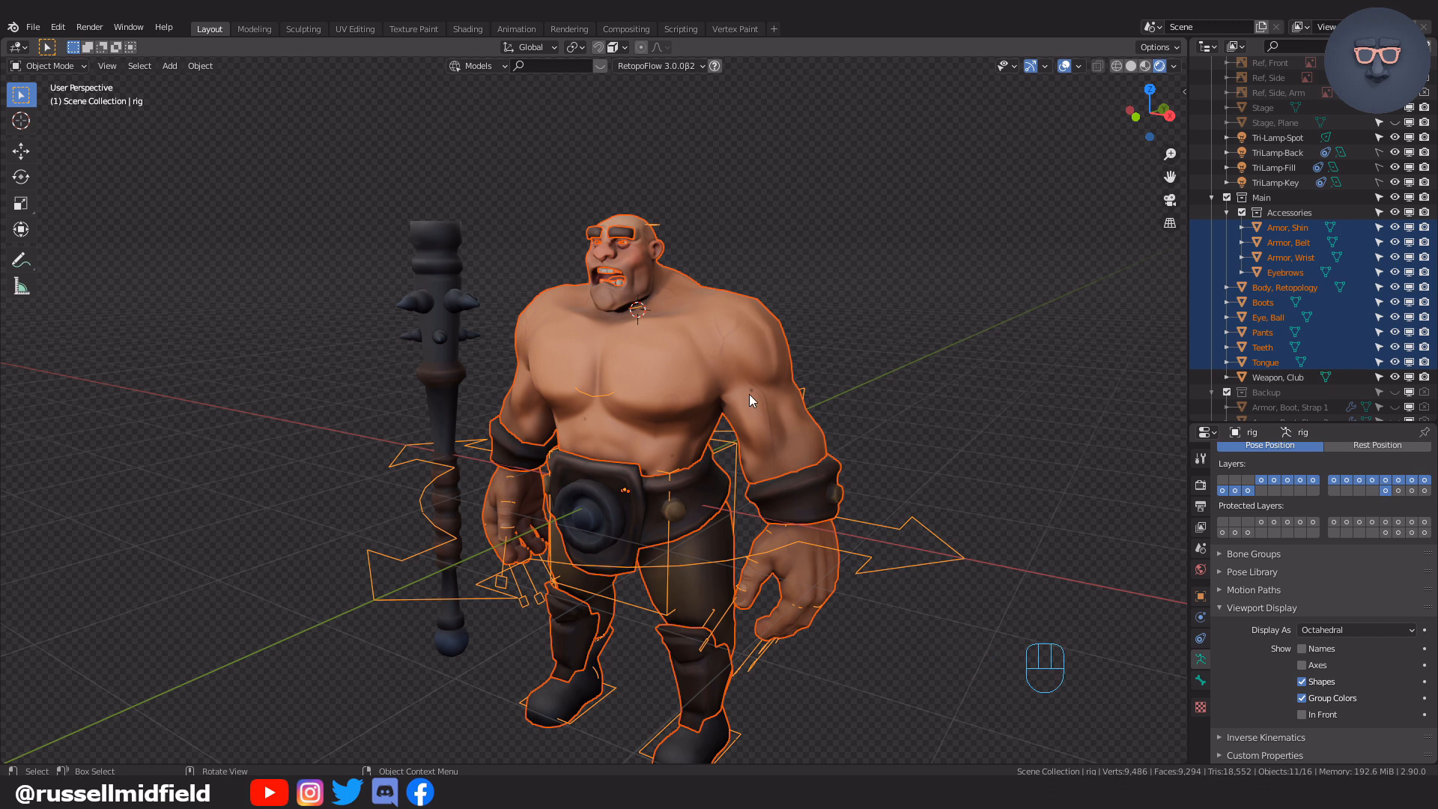
pyautogui.hotkey('ctrl', 'p')
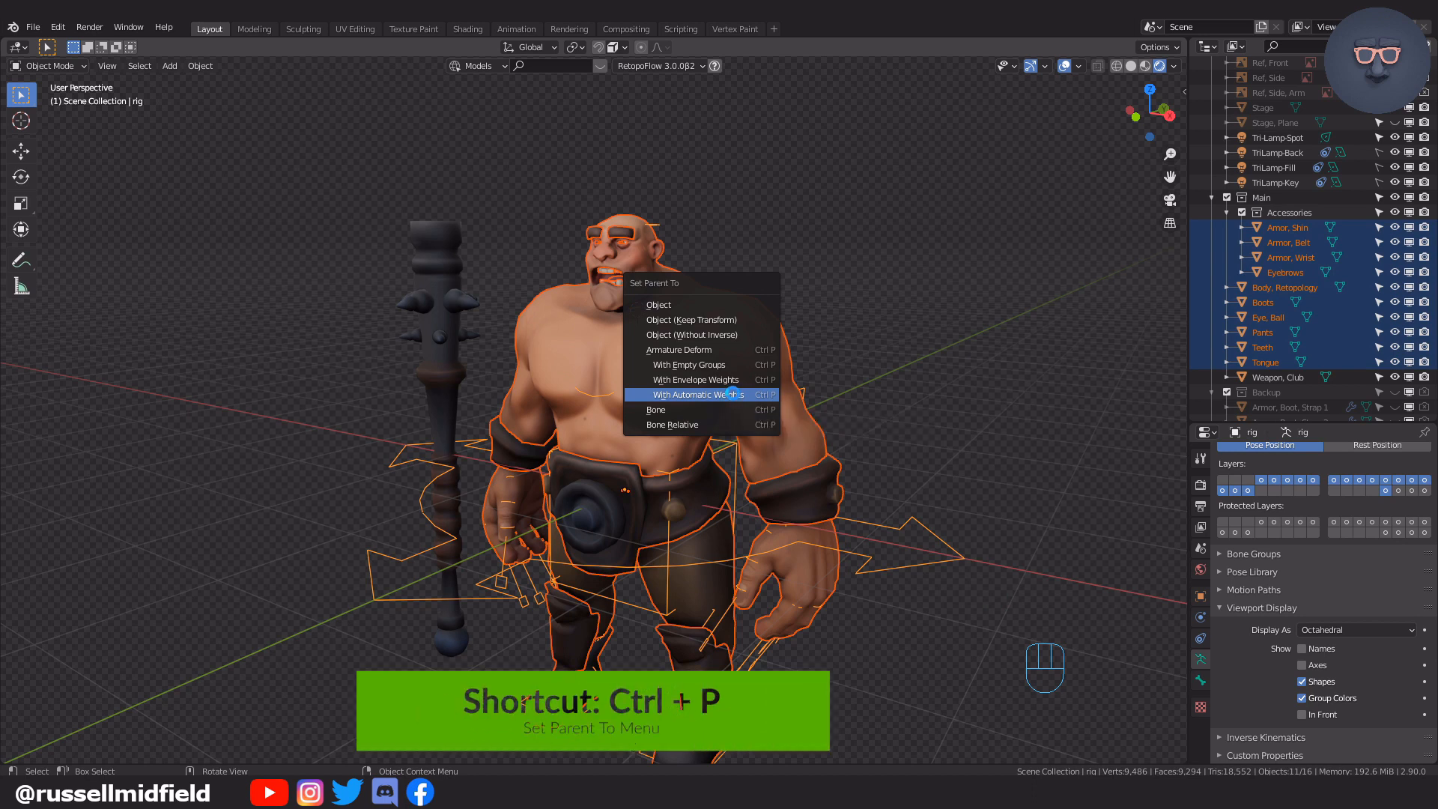
pyautogui.click(734, 395)
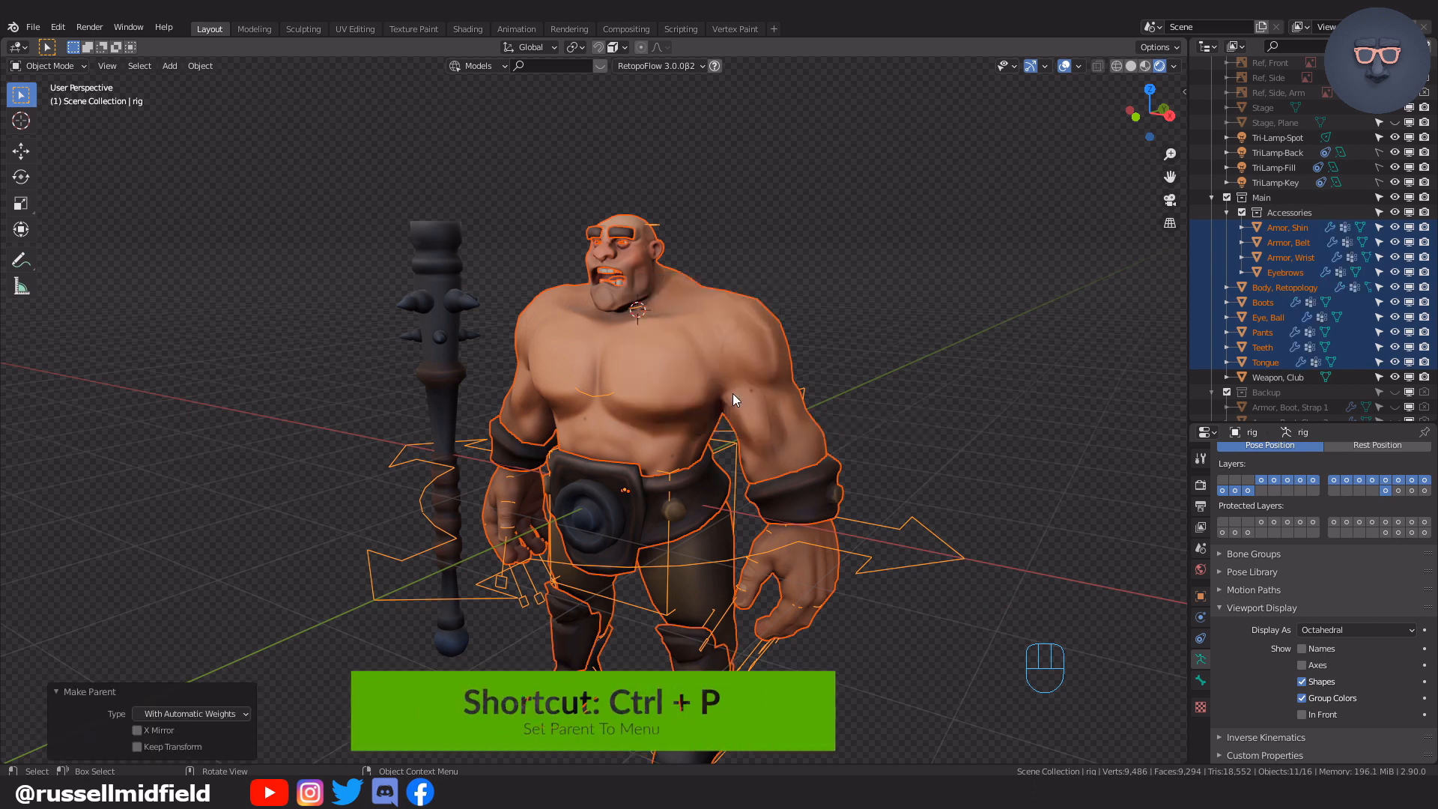
# Select only the generated rig and switch it to Pose Mode.
pyautogui.click(920, 394)
pyautogui.click(731, 448)
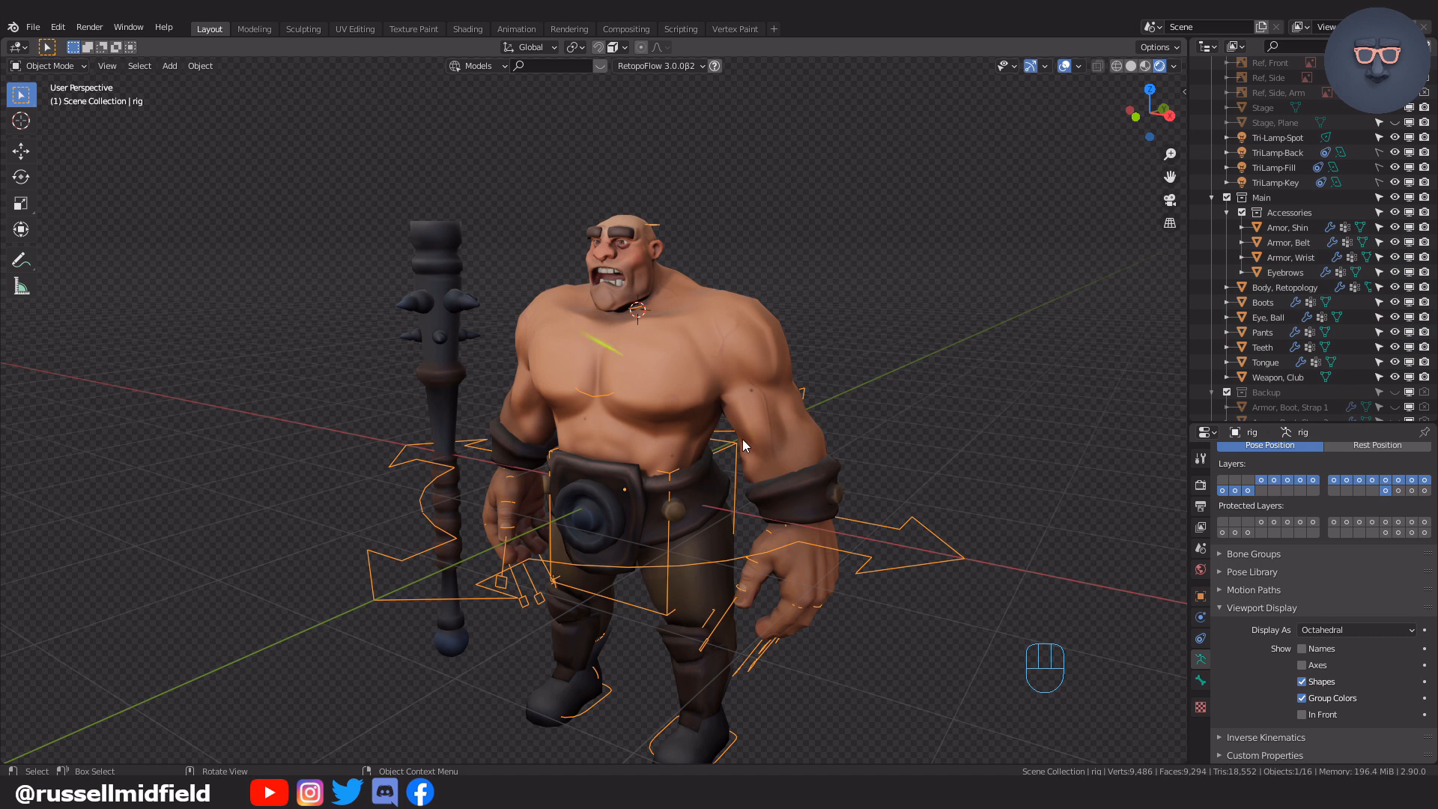
pyautogui.click(48, 66)
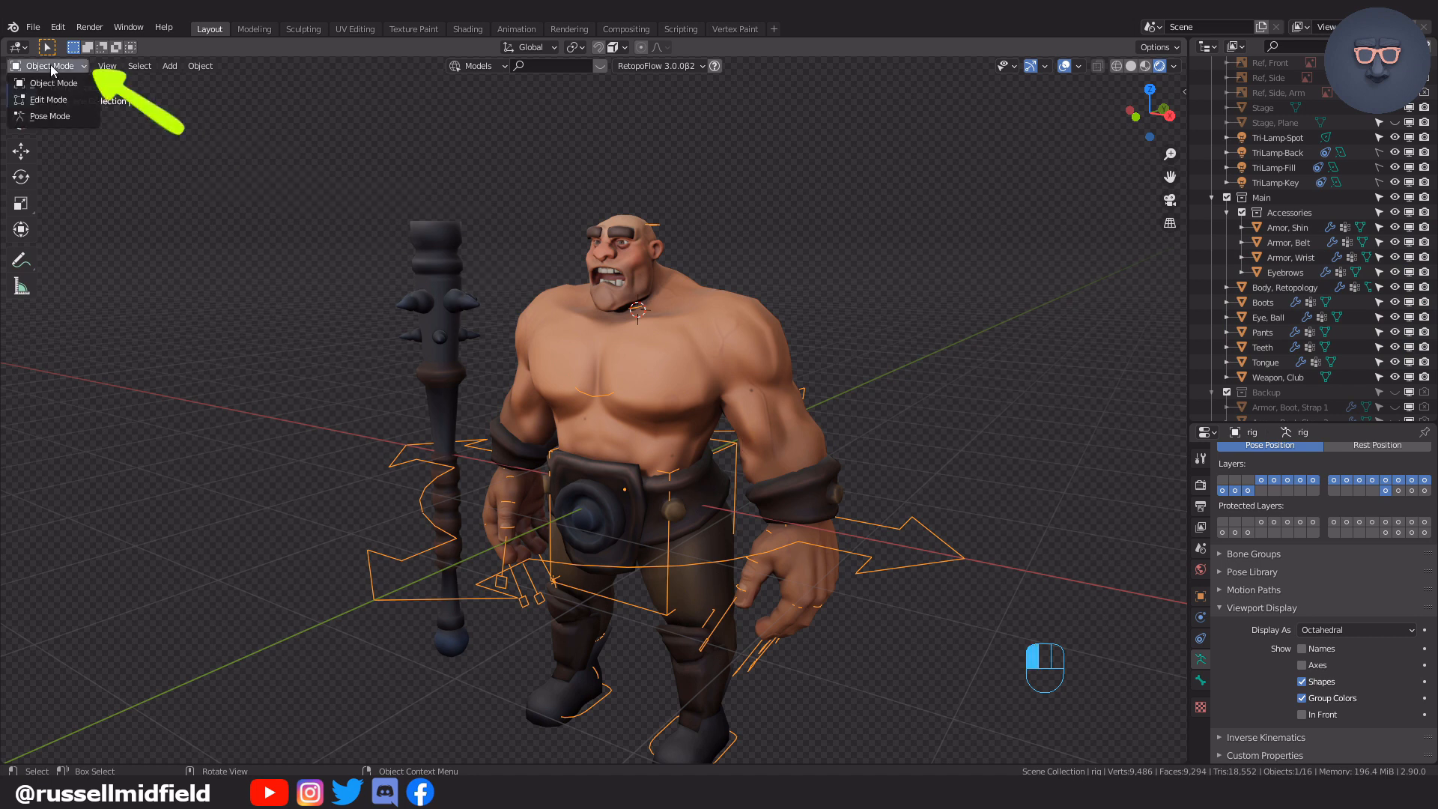
pyautogui.click(51, 119)
# Test the deformation by moving the rig's torso control freely, and undo the moves.
pyautogui.moveTo(891, 388); pyautogui.dragTo(710, 565, button='middle')
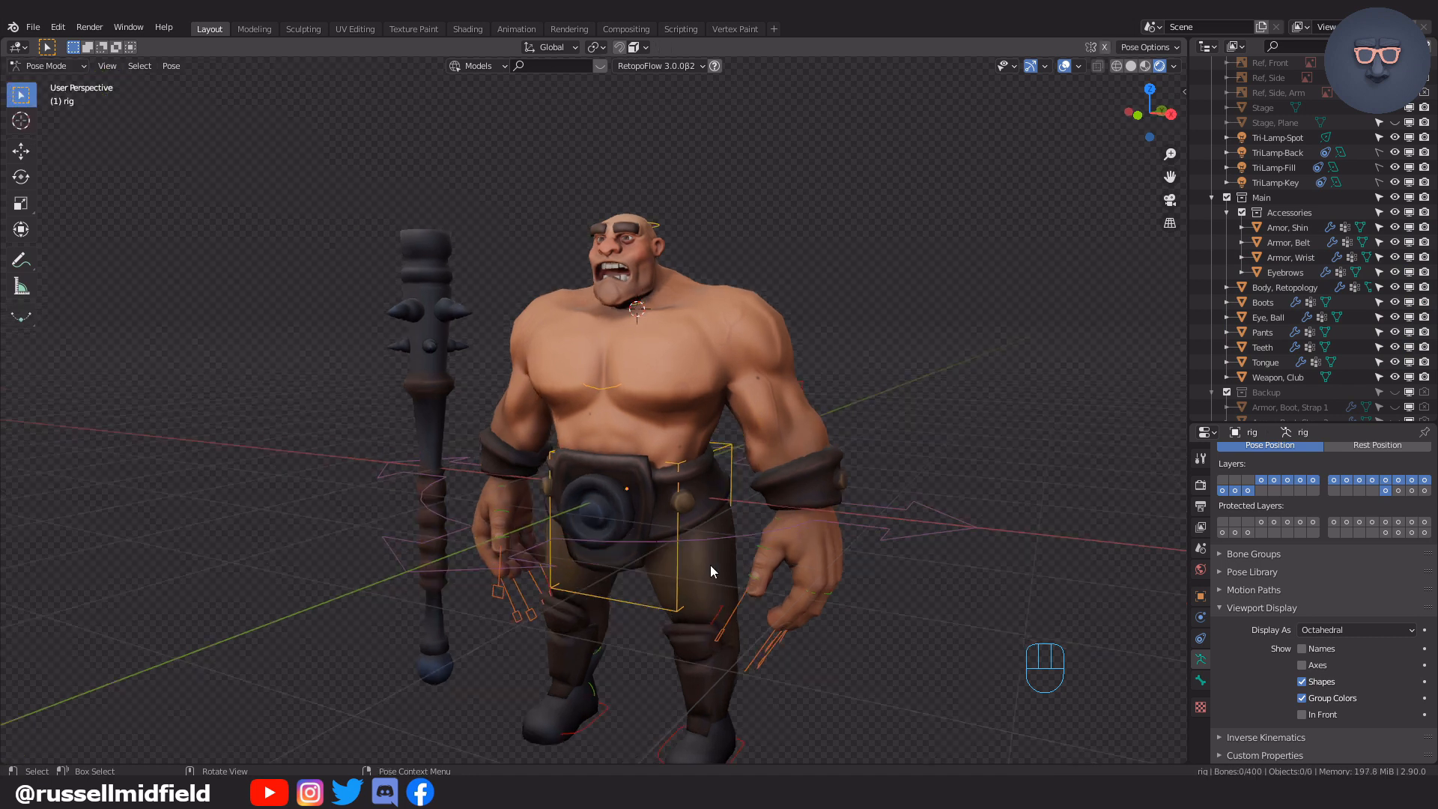
pyautogui.click(673, 596)
pyautogui.keyDown('shift'); pyautogui.click(732, 458); pyautogui.keyUp('shift')
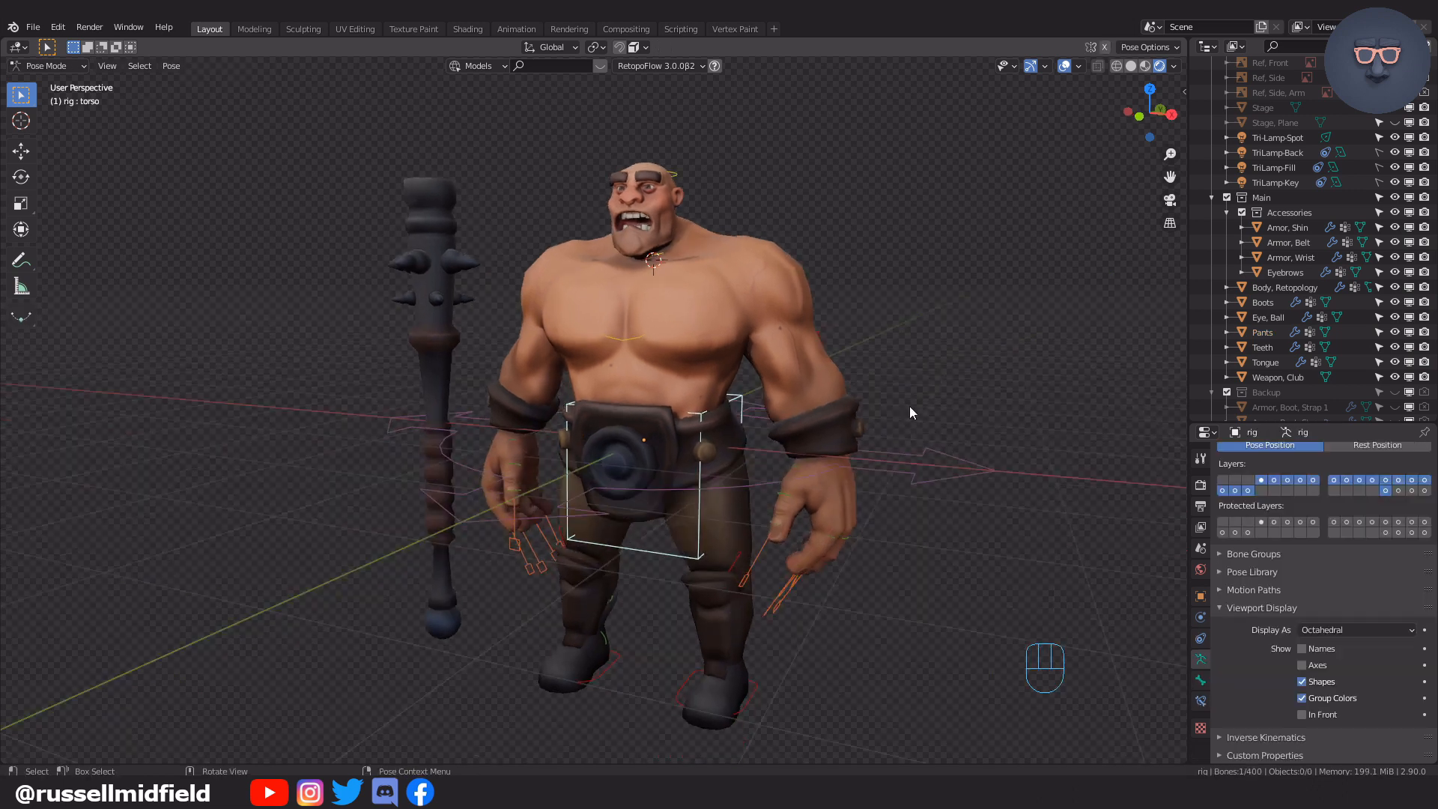
pyautogui.press('g')
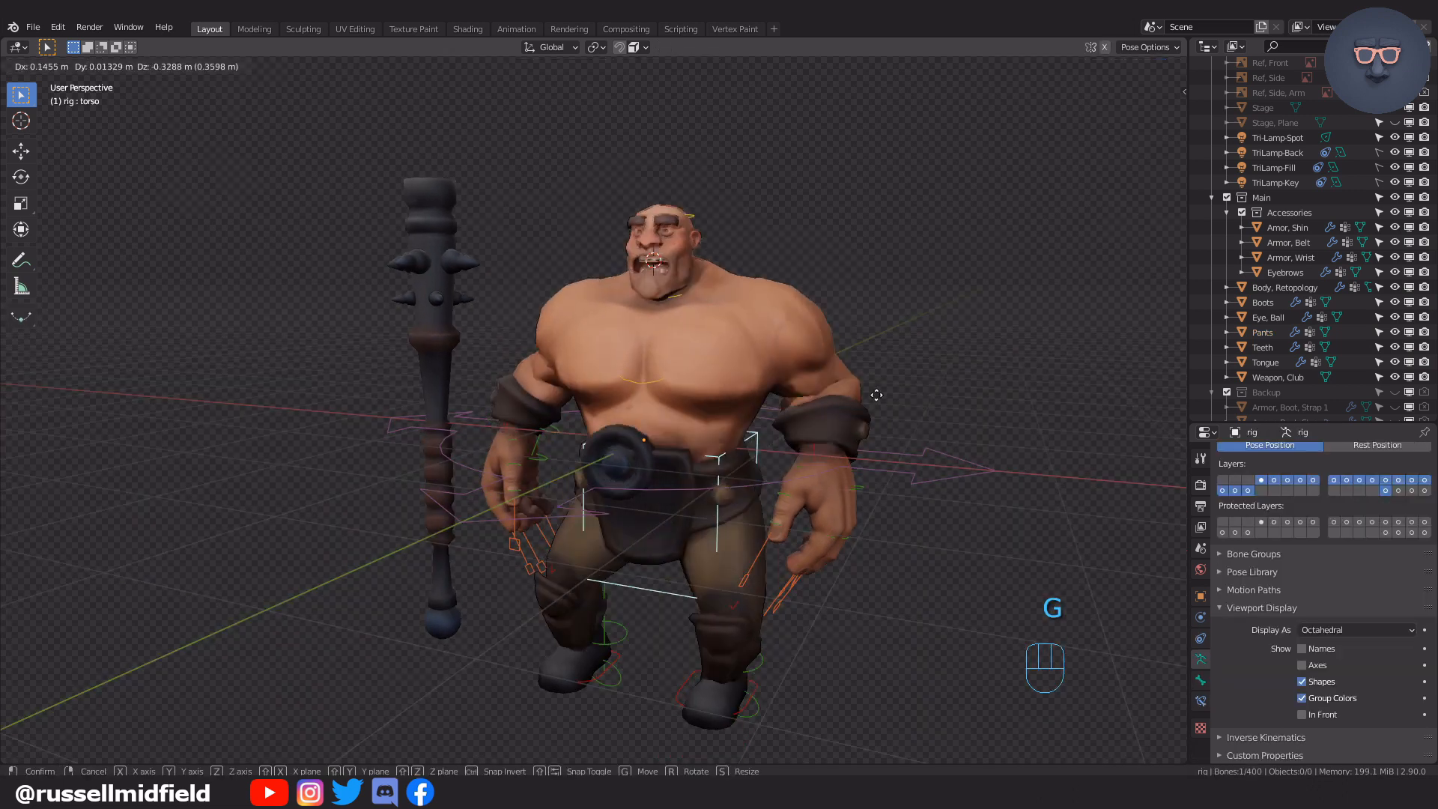
pyautogui.click(903, 399)
pyautogui.hotkey('ctrl', 'z')
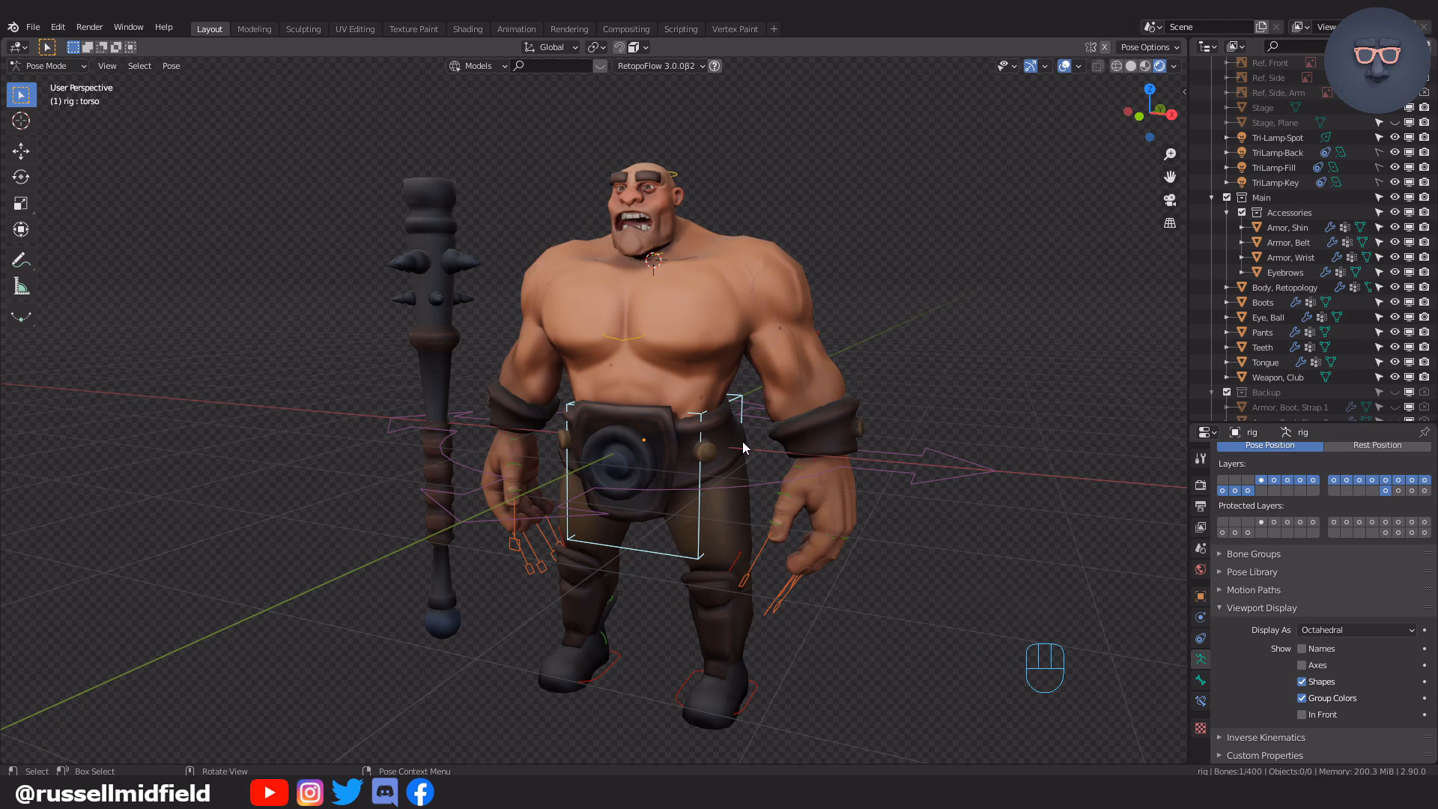
pyautogui.press('g')
pyautogui.click(825, 403)
pyautogui.hotkey('ctrl', 'z')
pyautogui.hotkey('ctrl', 'z')
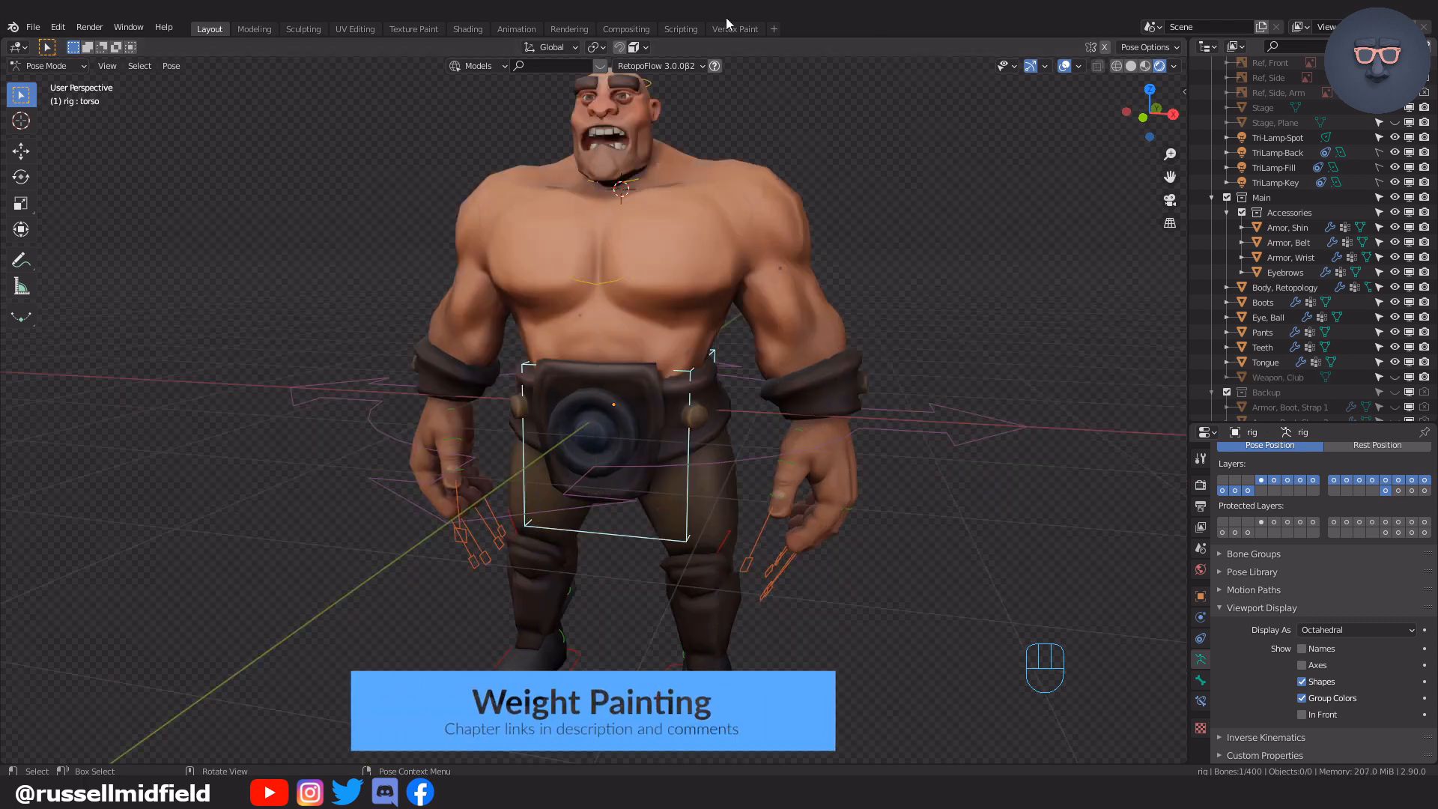
# Rotate the torso control about the global Z axis to test the belt's deformation, and undo the rotation.
pyautogui.press('r')
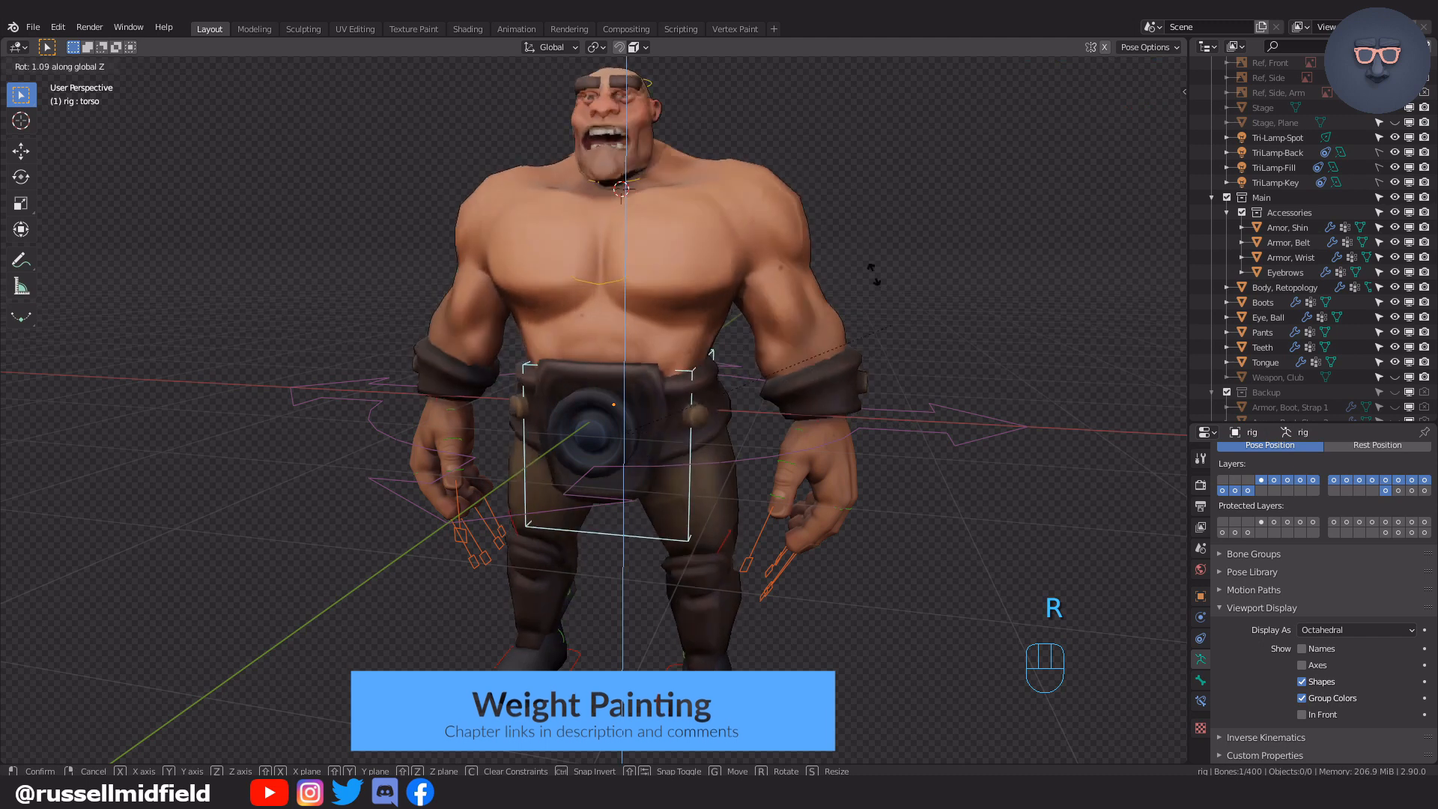
pyautogui.click(865, 308)
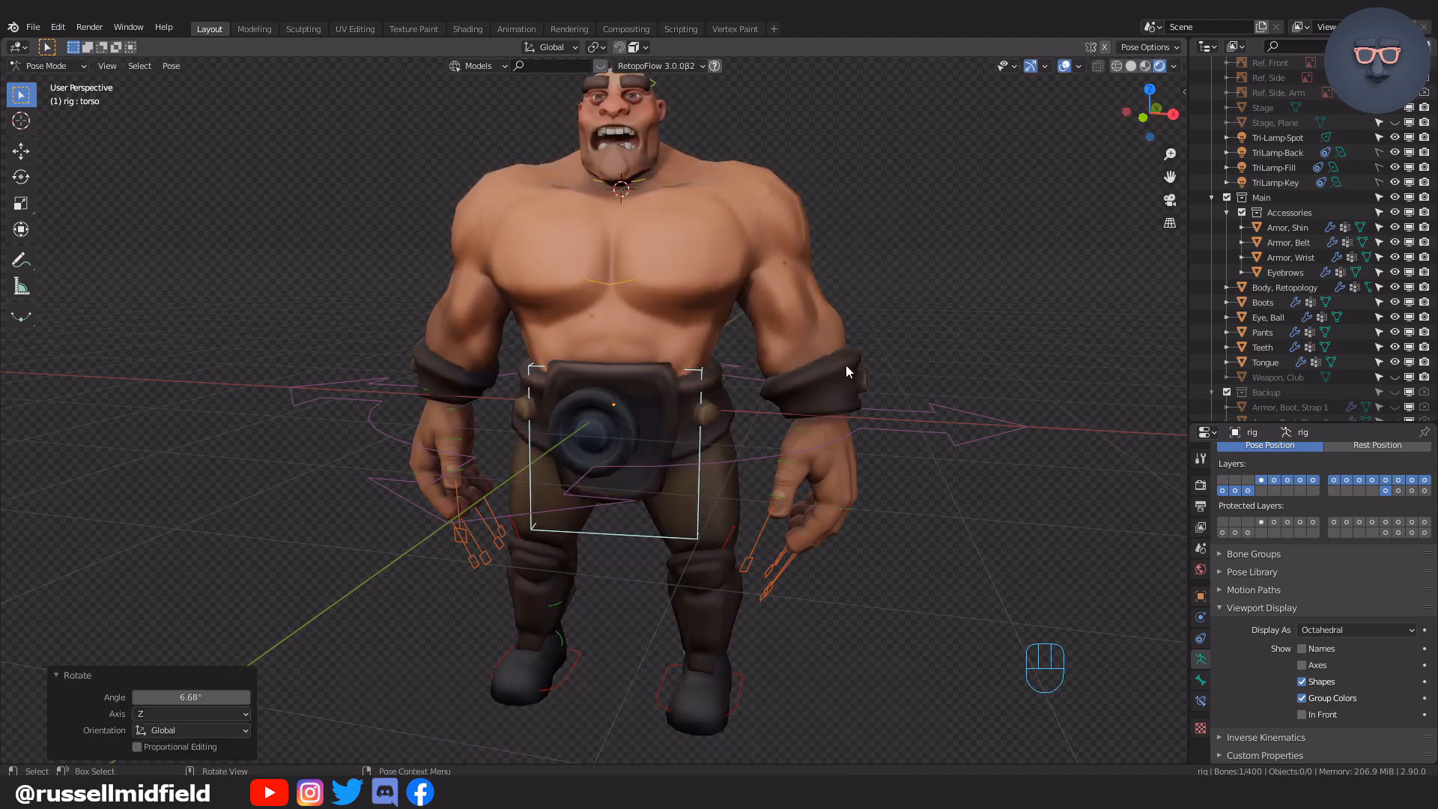
pyautogui.hotkey('ctrl', 'z')
# Return to Object Mode, select the belt armor mesh and switch it to Weight Paint mode.
pyautogui.press('Tab')
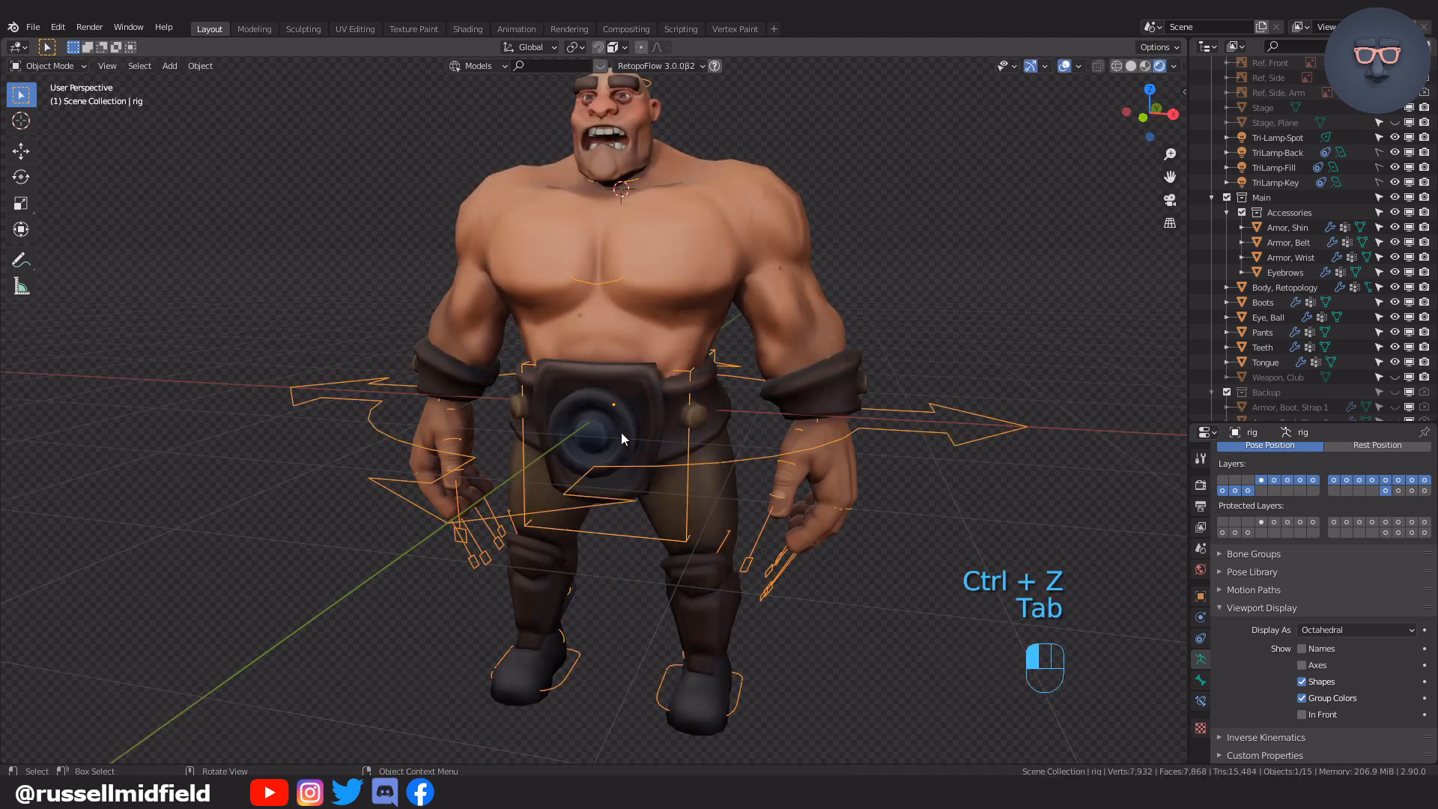
pyautogui.click(621, 433)
pyautogui.scroll(2, 662, 430)
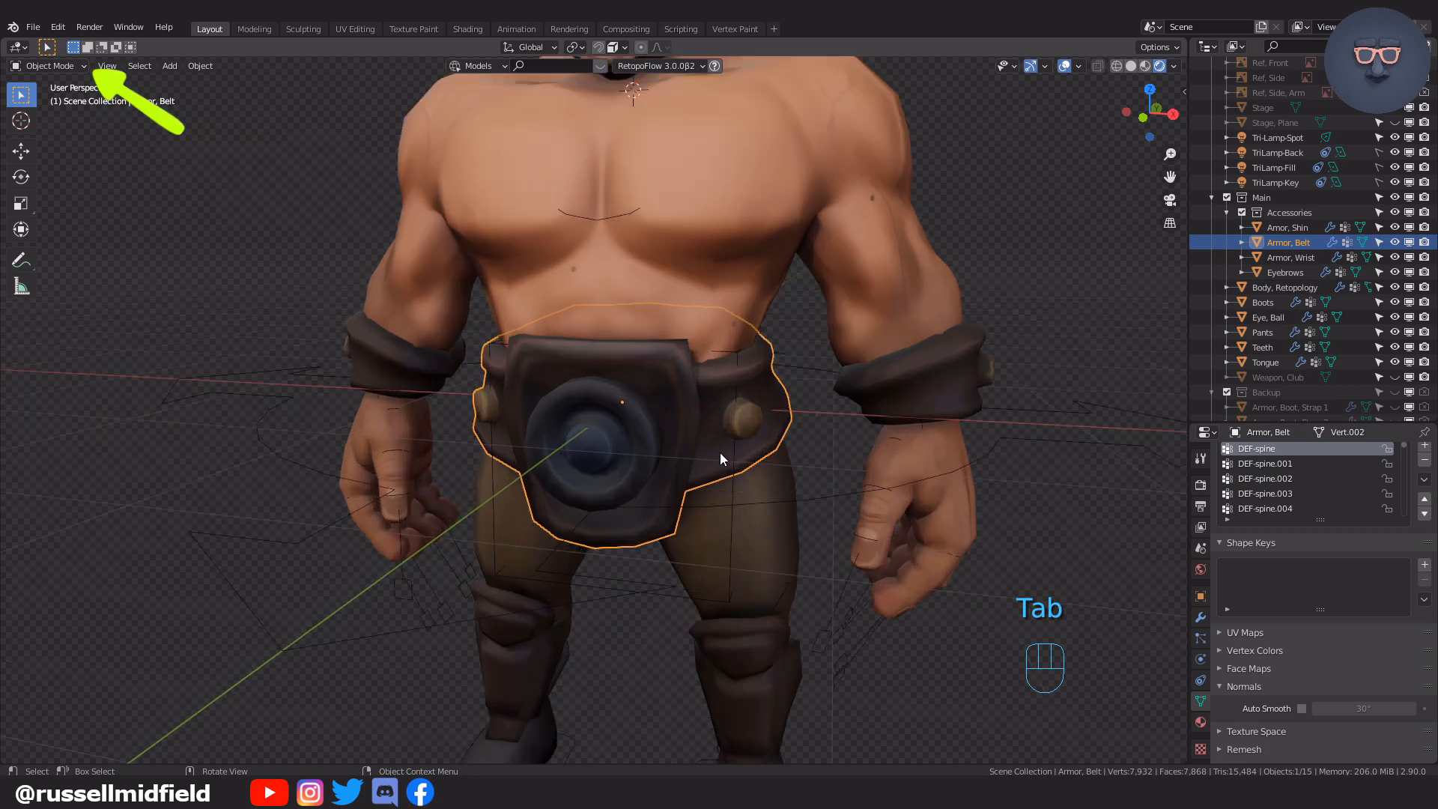
pyautogui.click(50, 67)
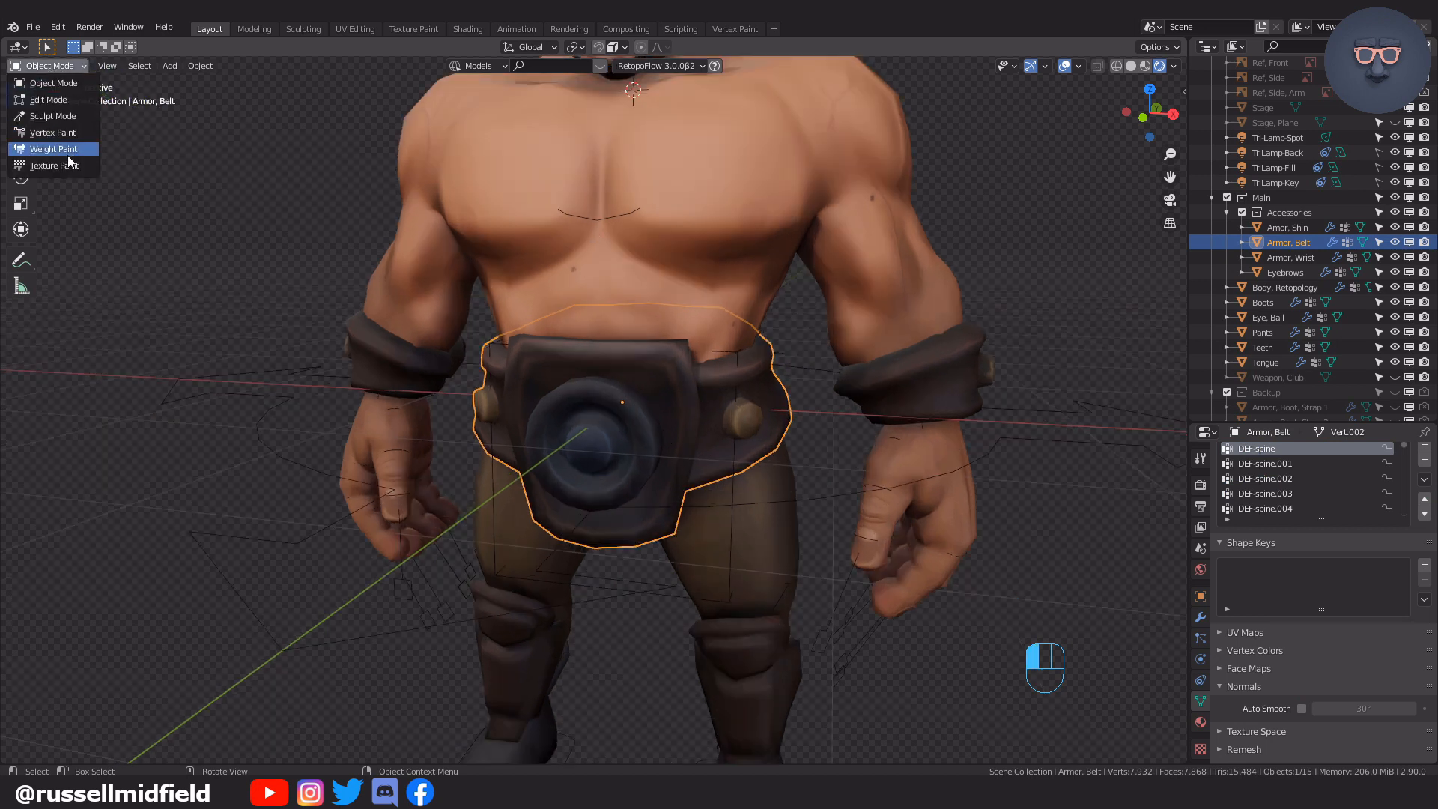
pyautogui.click(65, 150)
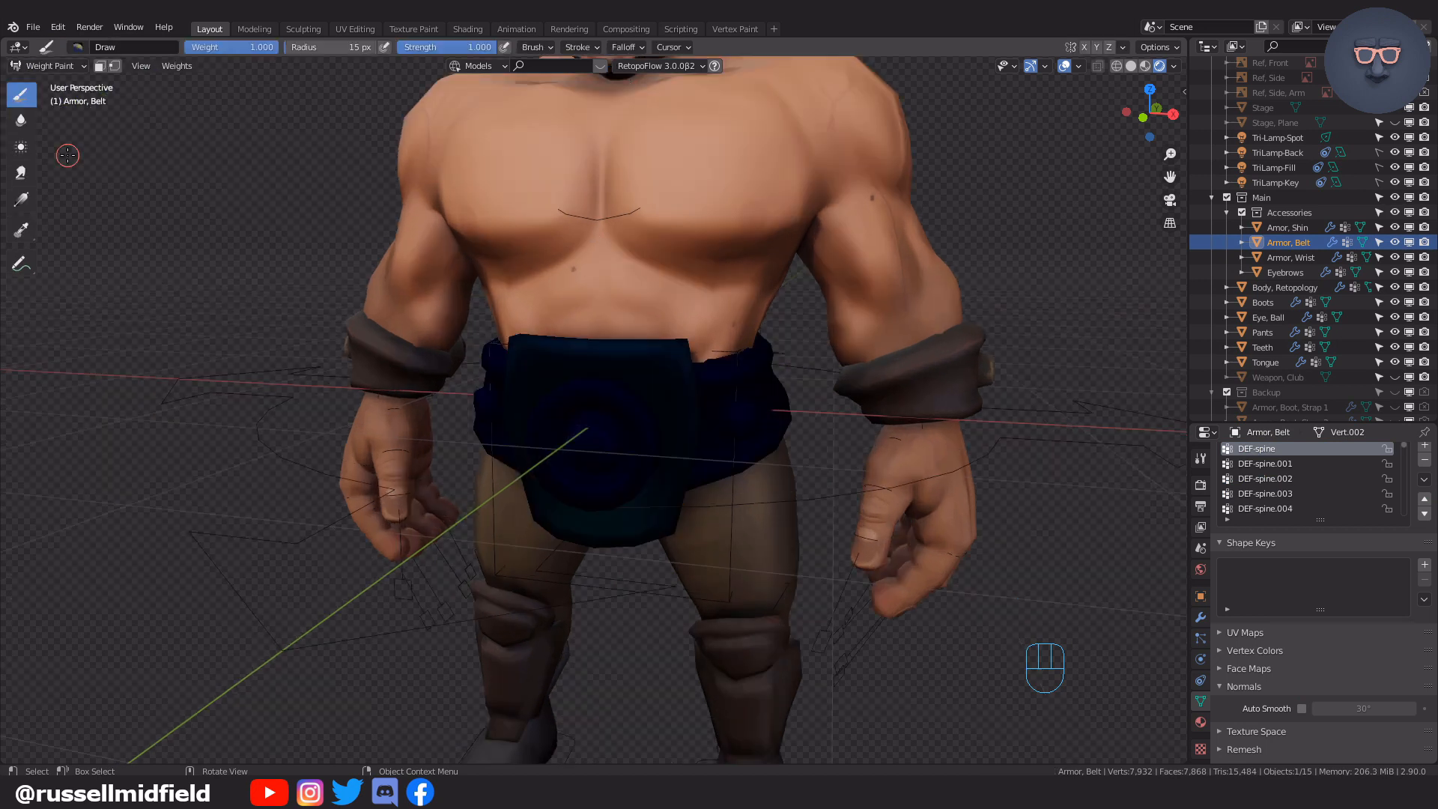
# Look through the belt's spine vertex groups and make DEF-spine.001 the active group.
pyautogui.click(1287, 469)
pyautogui.click(1290, 480)
pyautogui.click(1292, 492)
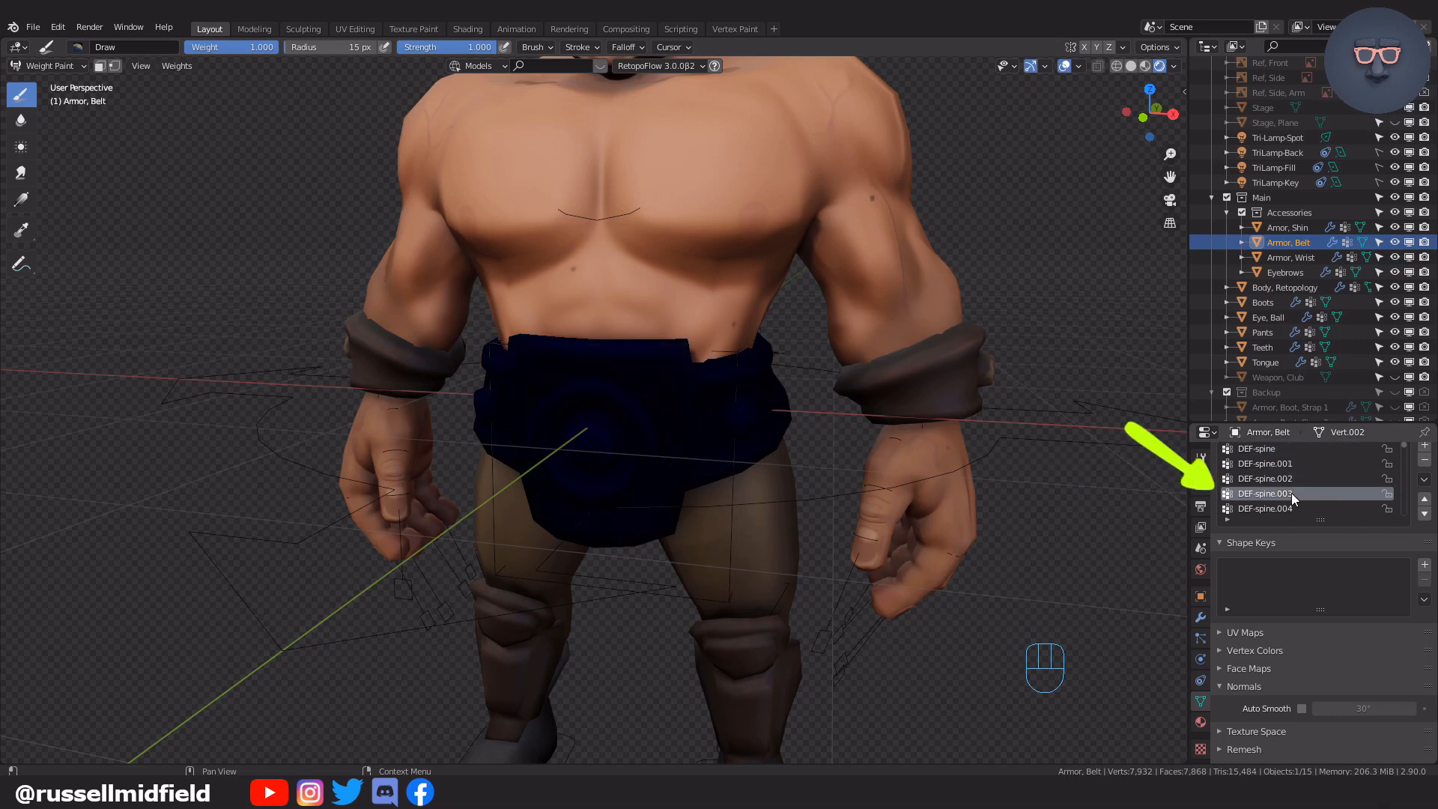
pyautogui.click(1292, 507)
pyautogui.scroll(-3, 1292, 501)
pyautogui.click(1291, 479)
pyautogui.click(1293, 493)
pyautogui.scroll(3, 1292, 491)
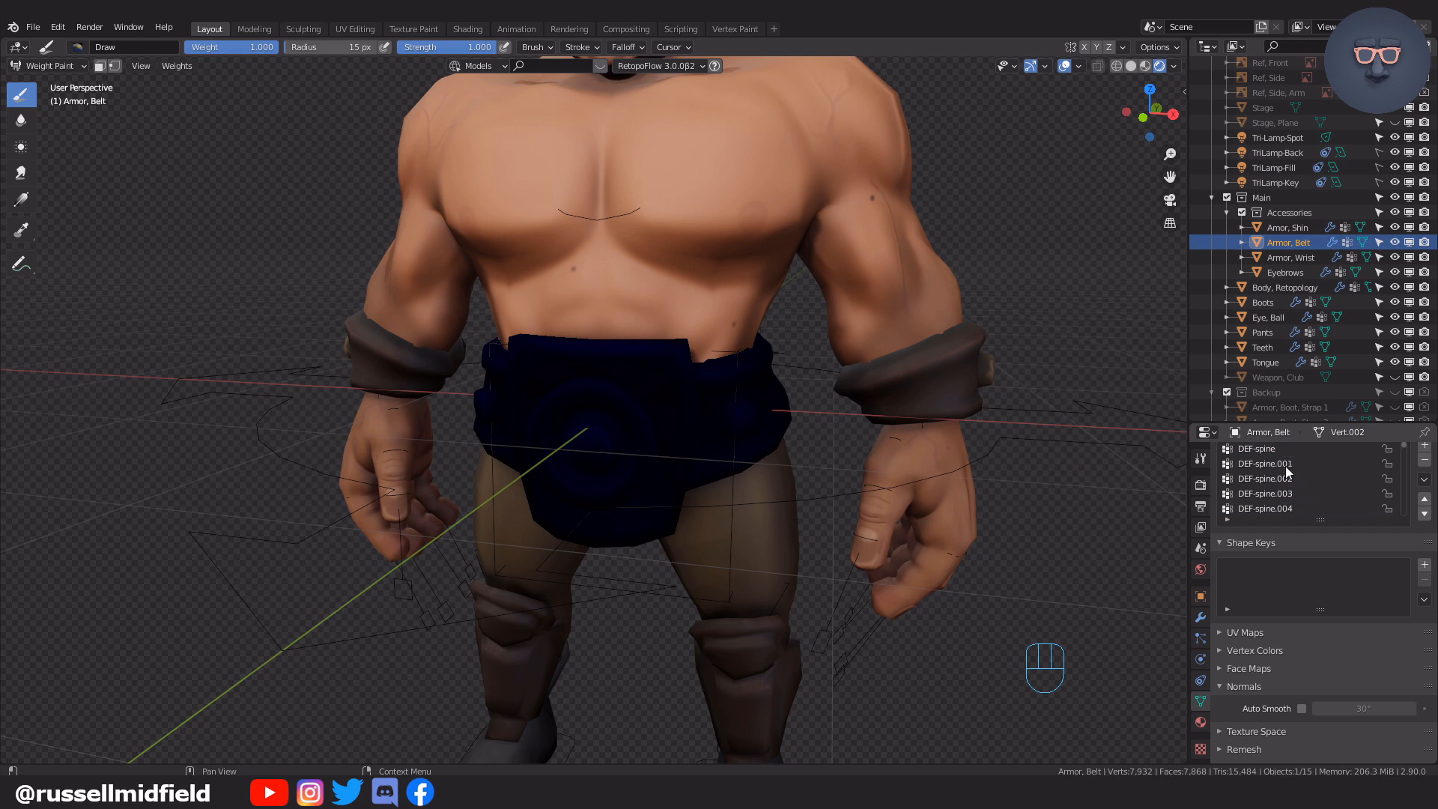
pyautogui.click(1285, 463)
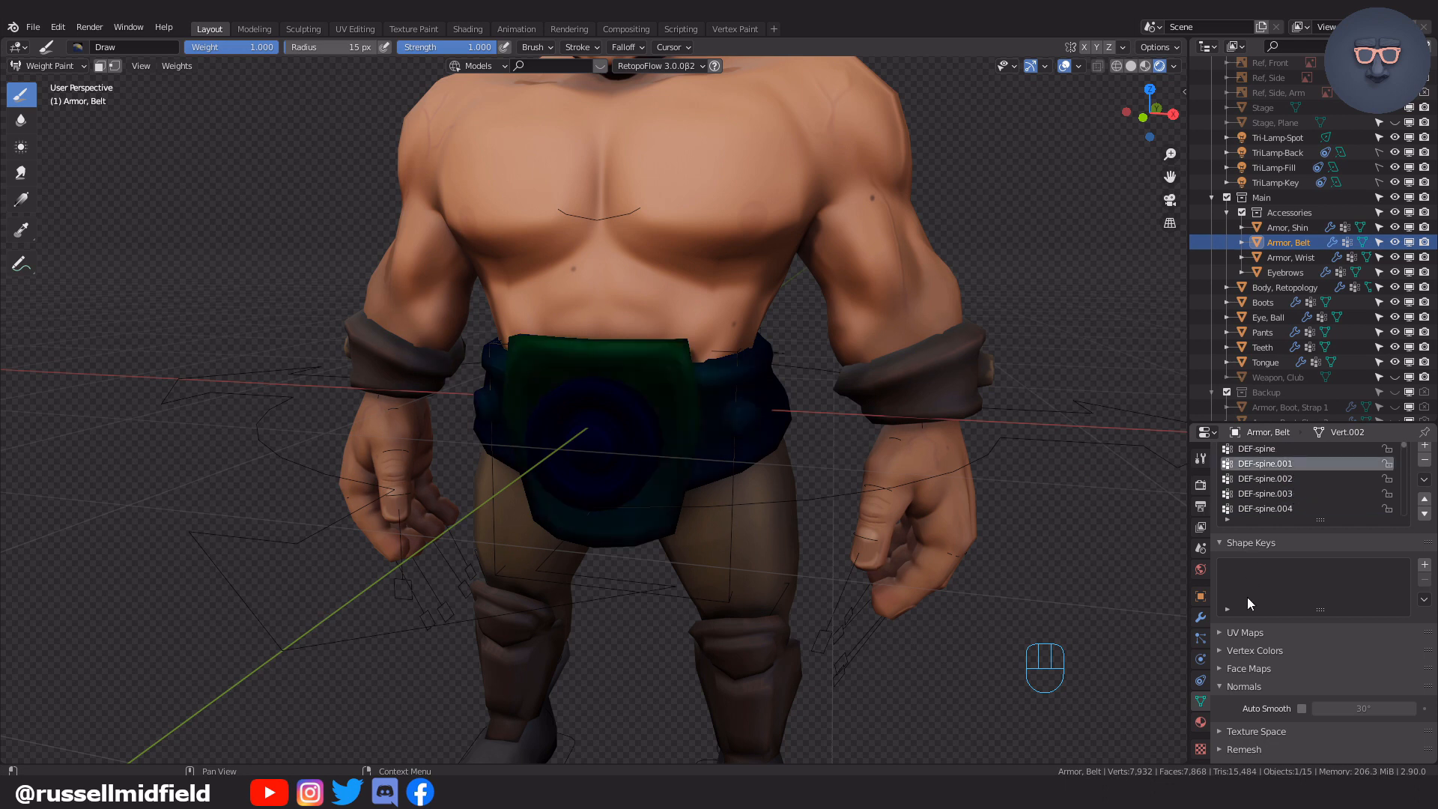
# Set the weight paint brush to a radius of 61 px and a strength of 0.2.
pyautogui.scroll(2, 608, 375)
pyautogui.press('f')
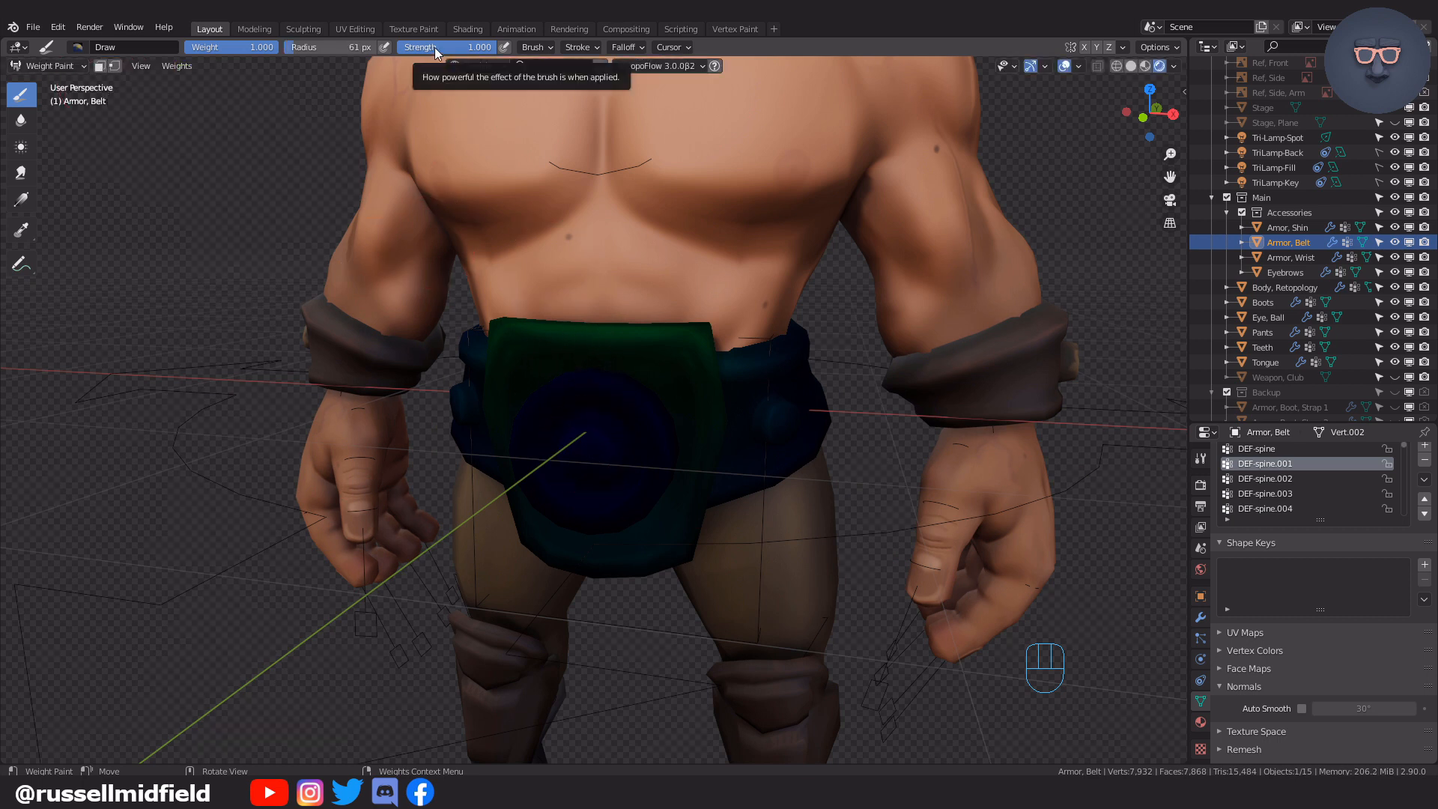
pyautogui.click(429, 47)
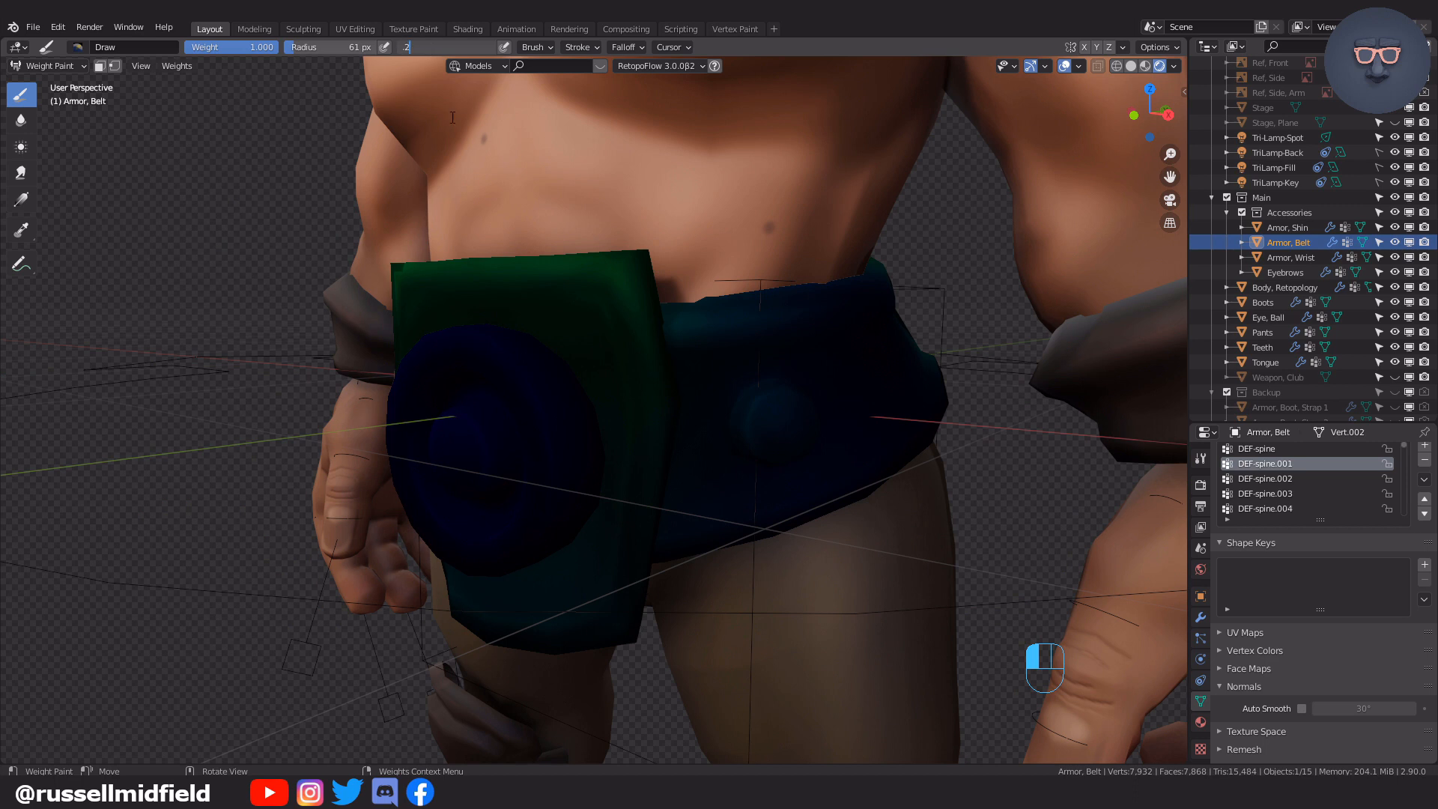
# Paint more DEF-spine.001 weight onto the round buckle ornament at the front of the belt.
pyautogui.moveTo(570, 352)
pyautogui.mouseDown(button='middle')
pyautogui.moveTo(597, 379)
pyautogui.moveTo(534, 409)
pyautogui.mouseUp(button='middle')
pyautogui.moveTo(500, 478); pyautogui.dragTo(582, 509)
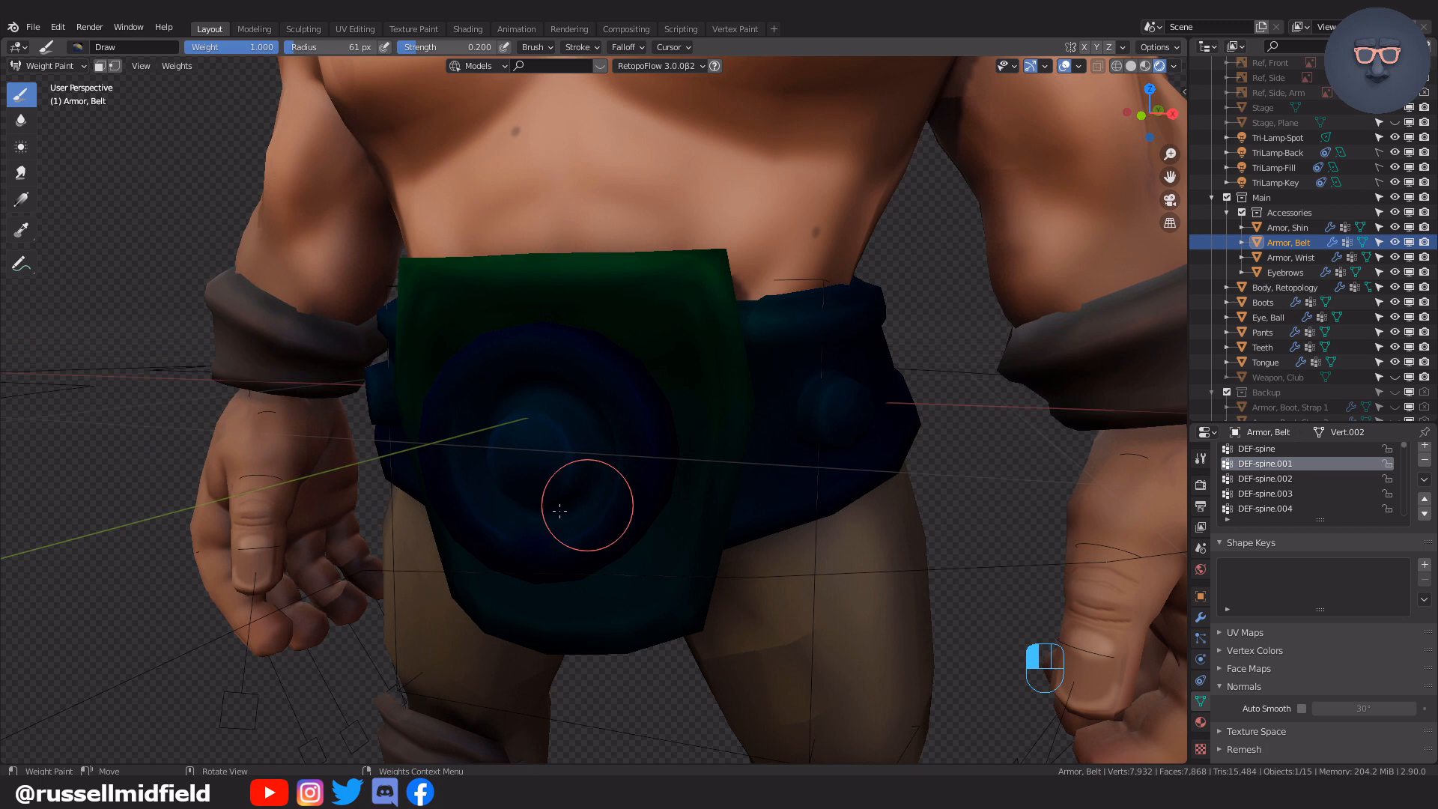
pyautogui.moveTo(587, 369); pyautogui.dragTo(606, 411, button='middle')
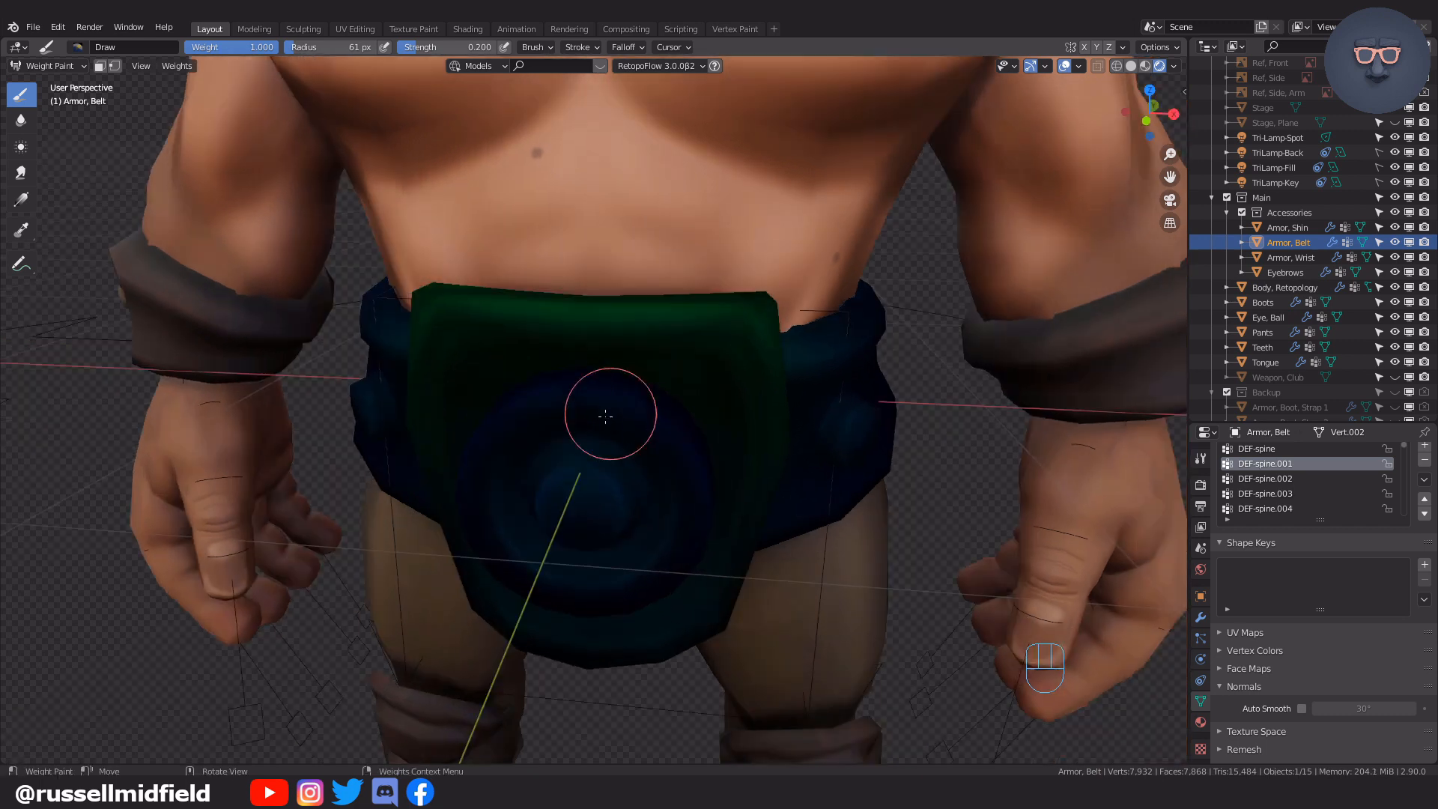
pyautogui.moveTo(657, 471); pyautogui.dragTo(552, 459, button='middle')
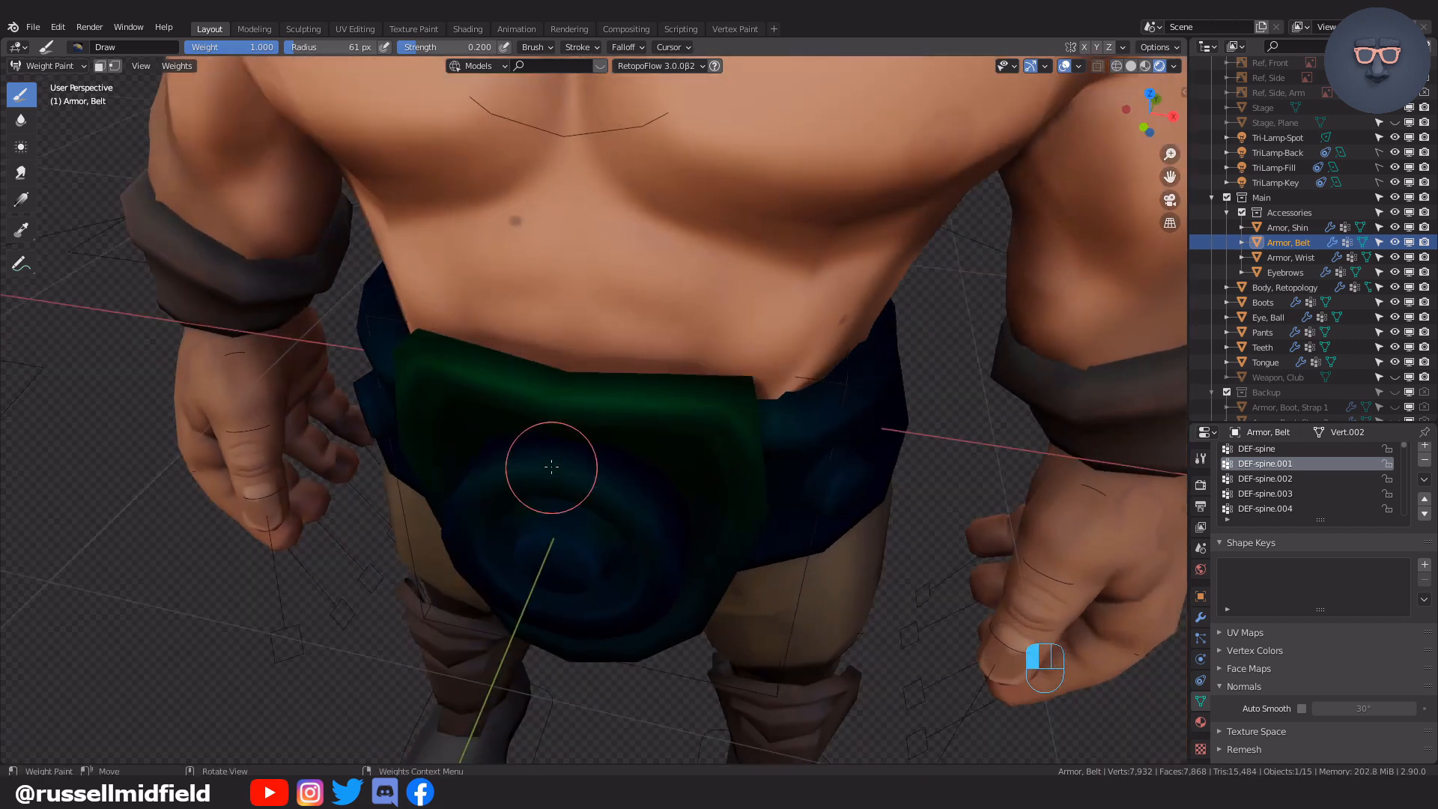
pyautogui.moveTo(644, 491)
pyautogui.mouseDown(button='middle')
pyautogui.moveTo(600, 449)
pyautogui.moveTo(639, 469)
pyautogui.moveTo(659, 460)
pyautogui.moveTo(592, 459)
pyautogui.mouseUp(button='middle')
pyautogui.scroll(-3, 592, 476)
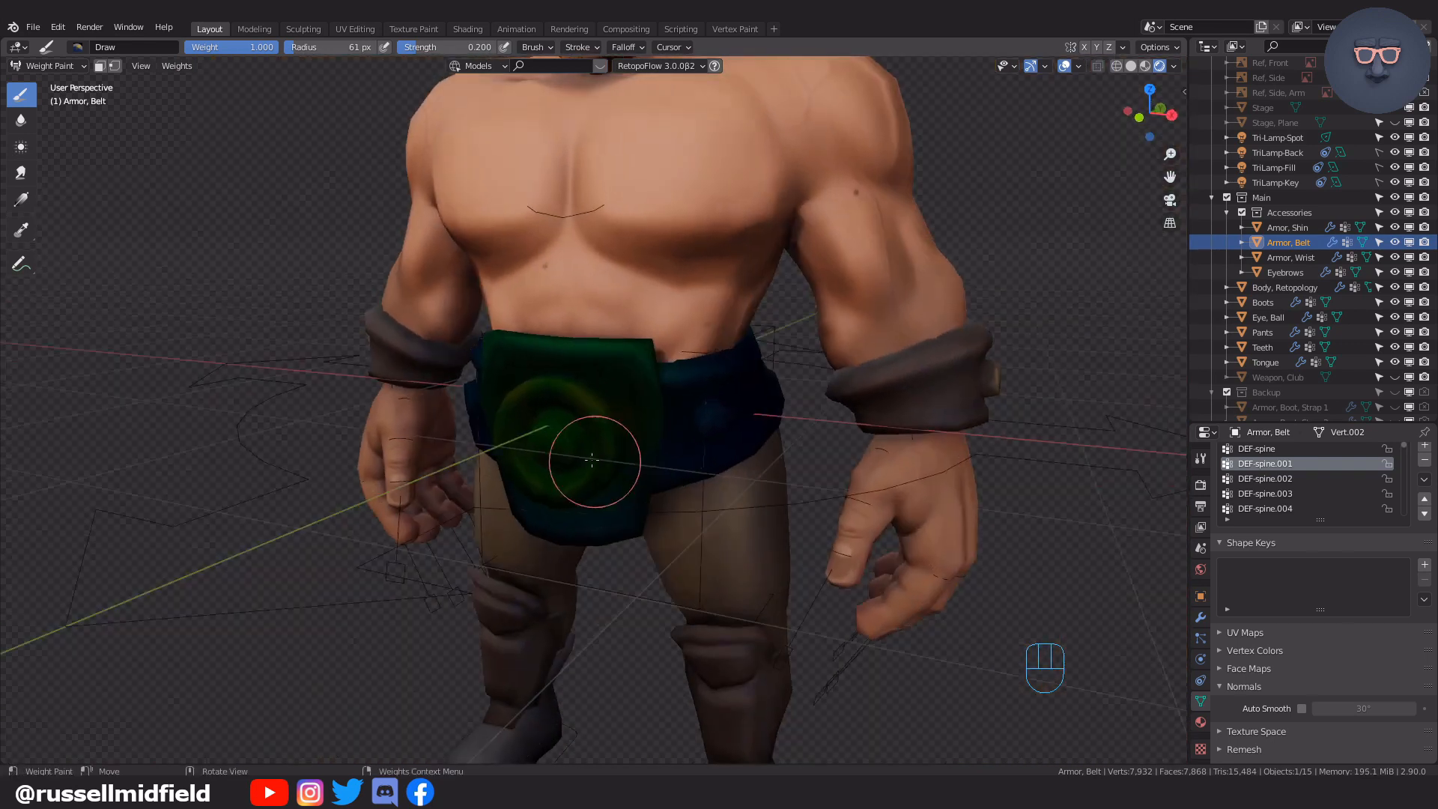
# Leave Weight Paint for Object Mode, select the rig and switch it to Pose Mode.
pyautogui.click(25, 68)
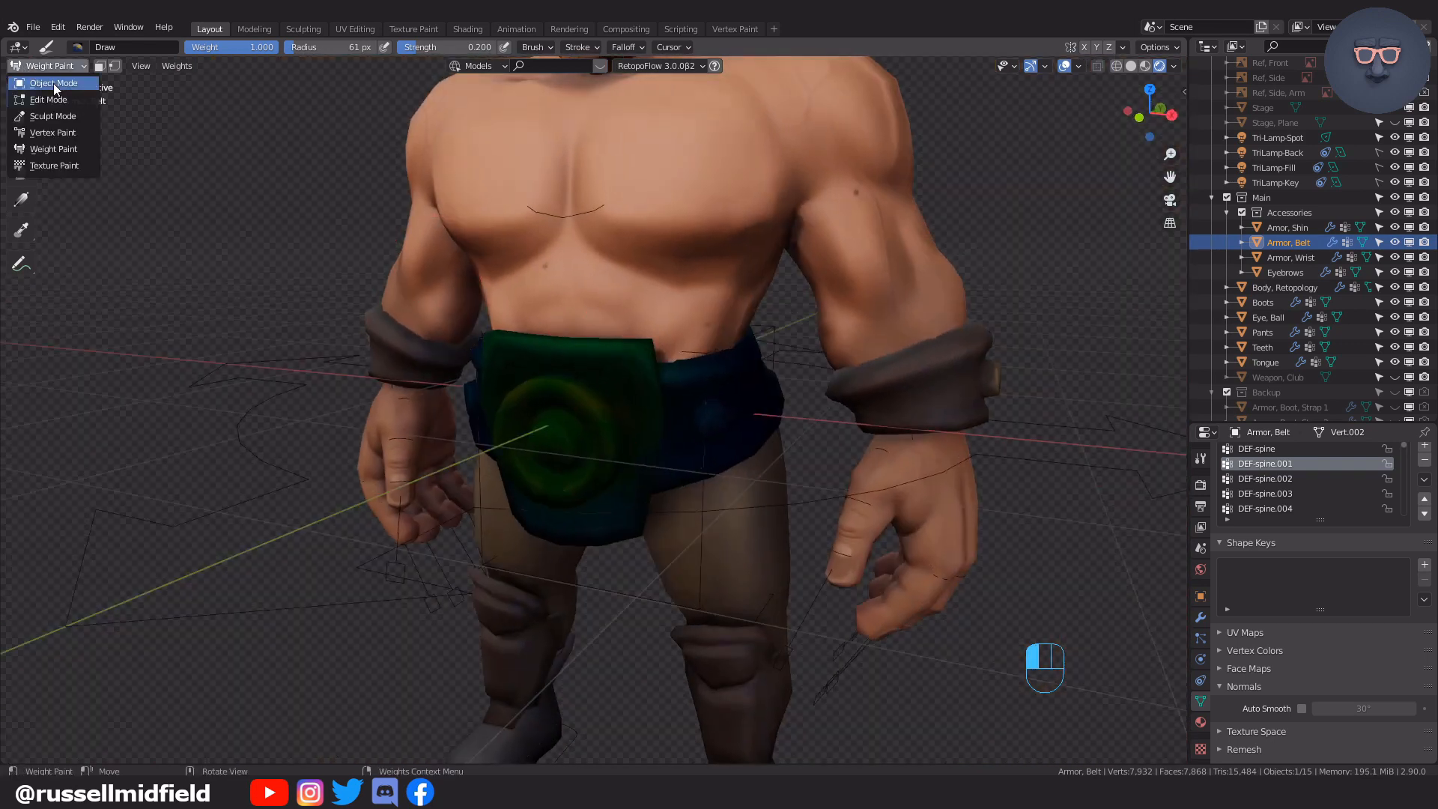
pyautogui.click(53, 83)
pyautogui.click(1012, 276)
pyautogui.scroll(-5, 884, 386)
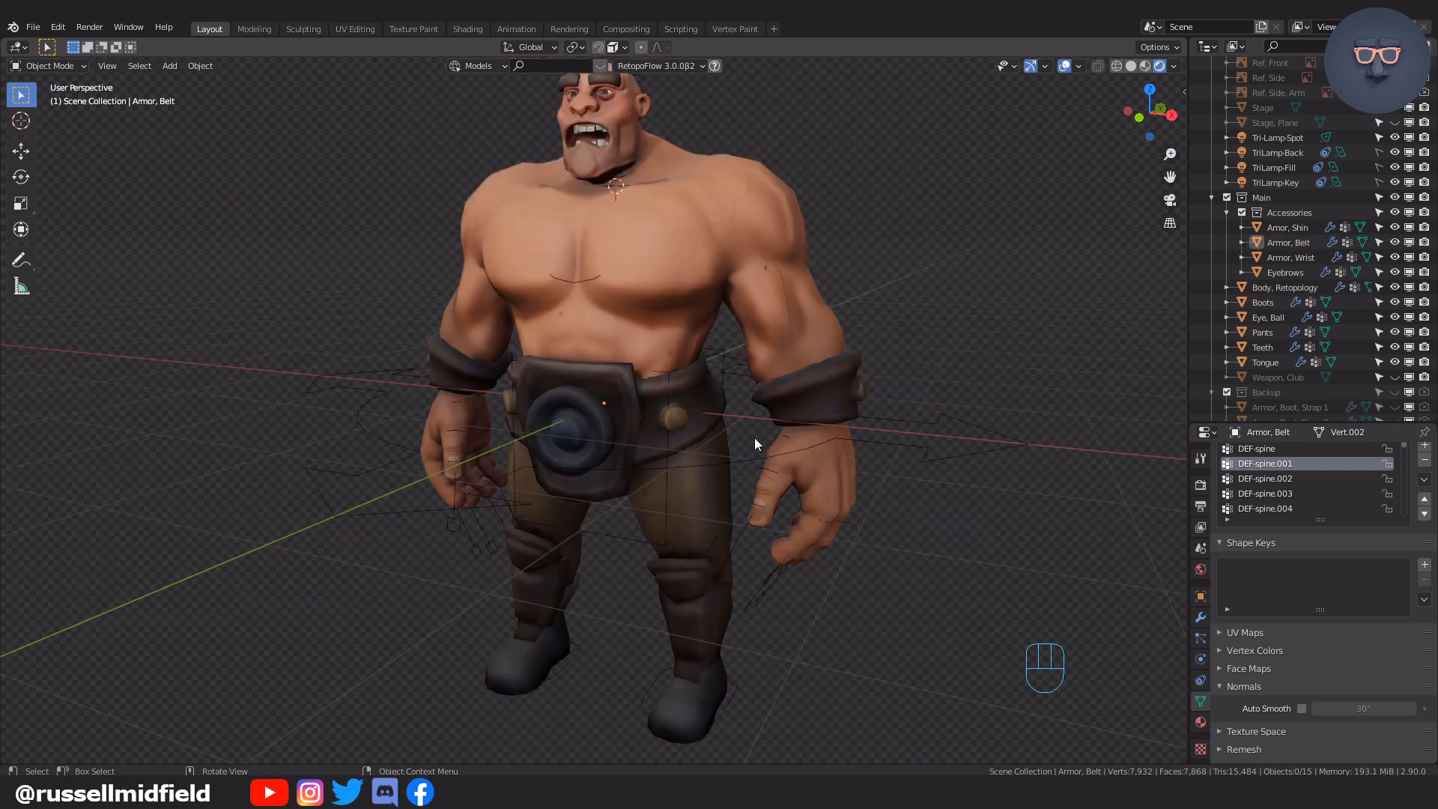
pyautogui.click(721, 363)
pyautogui.hotkey('ctrl', 'Tab')
pyautogui.hotkey('ctrl', 'Tab')
pyautogui.hotkey('ctrl', 'Tab')
pyautogui.hotkey('ctrl', 'Tab')
pyautogui.hotkey('ctrl', 'Tab')
pyautogui.hotkey('ctrl', 'Tab')
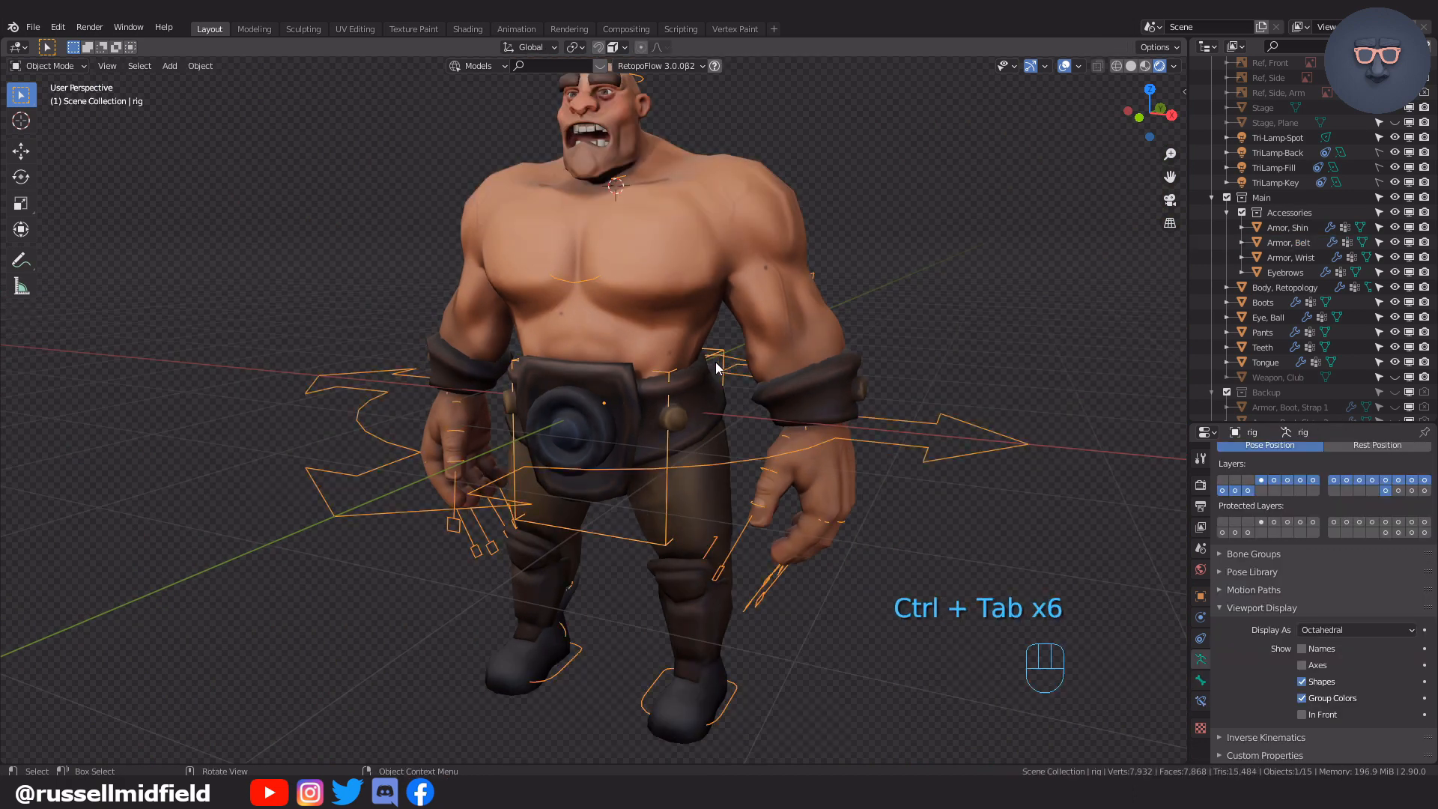
pyautogui.hotkey('ctrl', 'Tab')
# Rotate the torso control about the global Z axis to recheck the belt, and undo the rotation.
pyautogui.press('r')
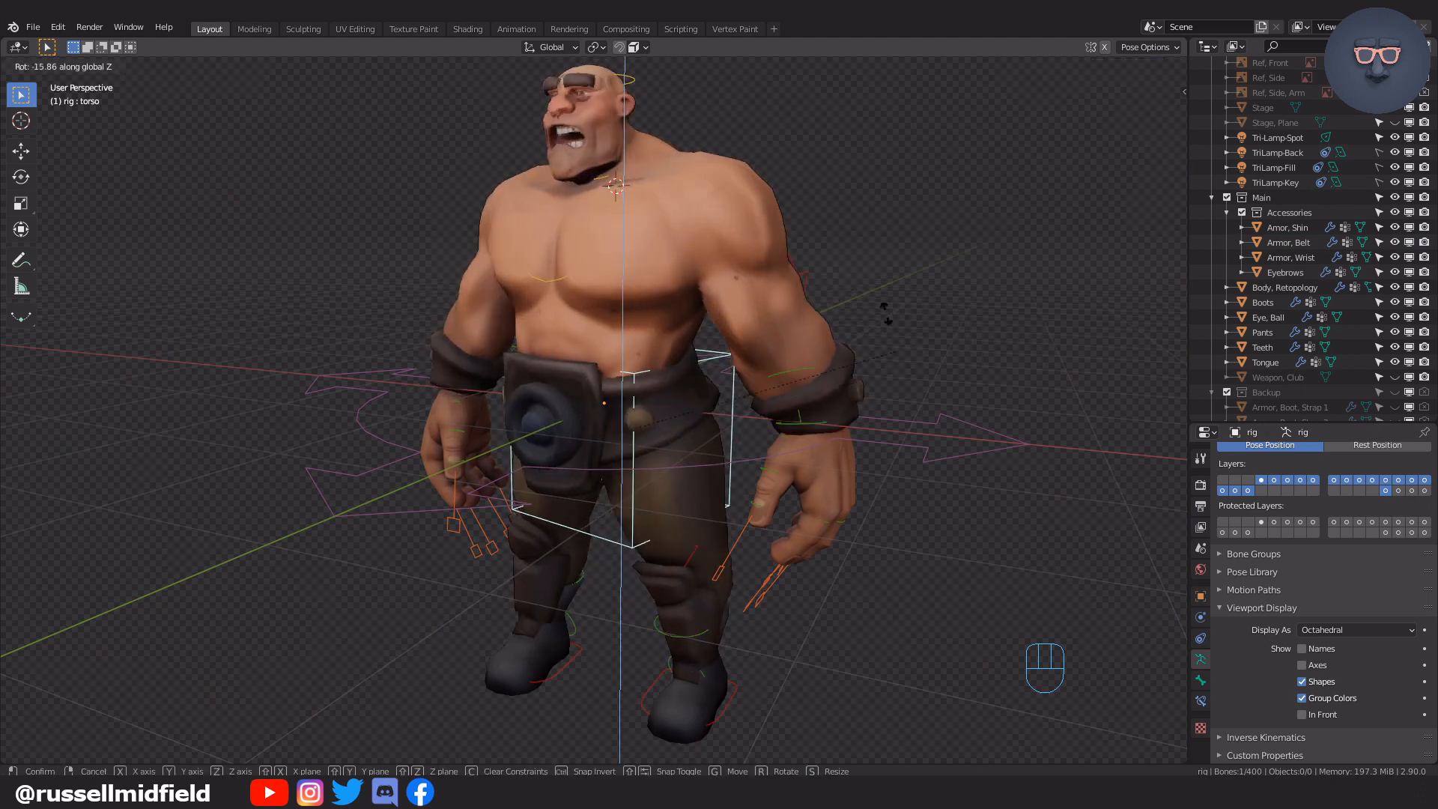
pyautogui.click(872, 254)
pyautogui.hotkey('ctrl', 'z')
pyautogui.keyDown('shift'); pyautogui.moveTo(873, 255); pyautogui.dragTo(859, 292, button='middle'); pyautogui.keyUp('shift')
pyautogui.scroll(-2, 867, 293)
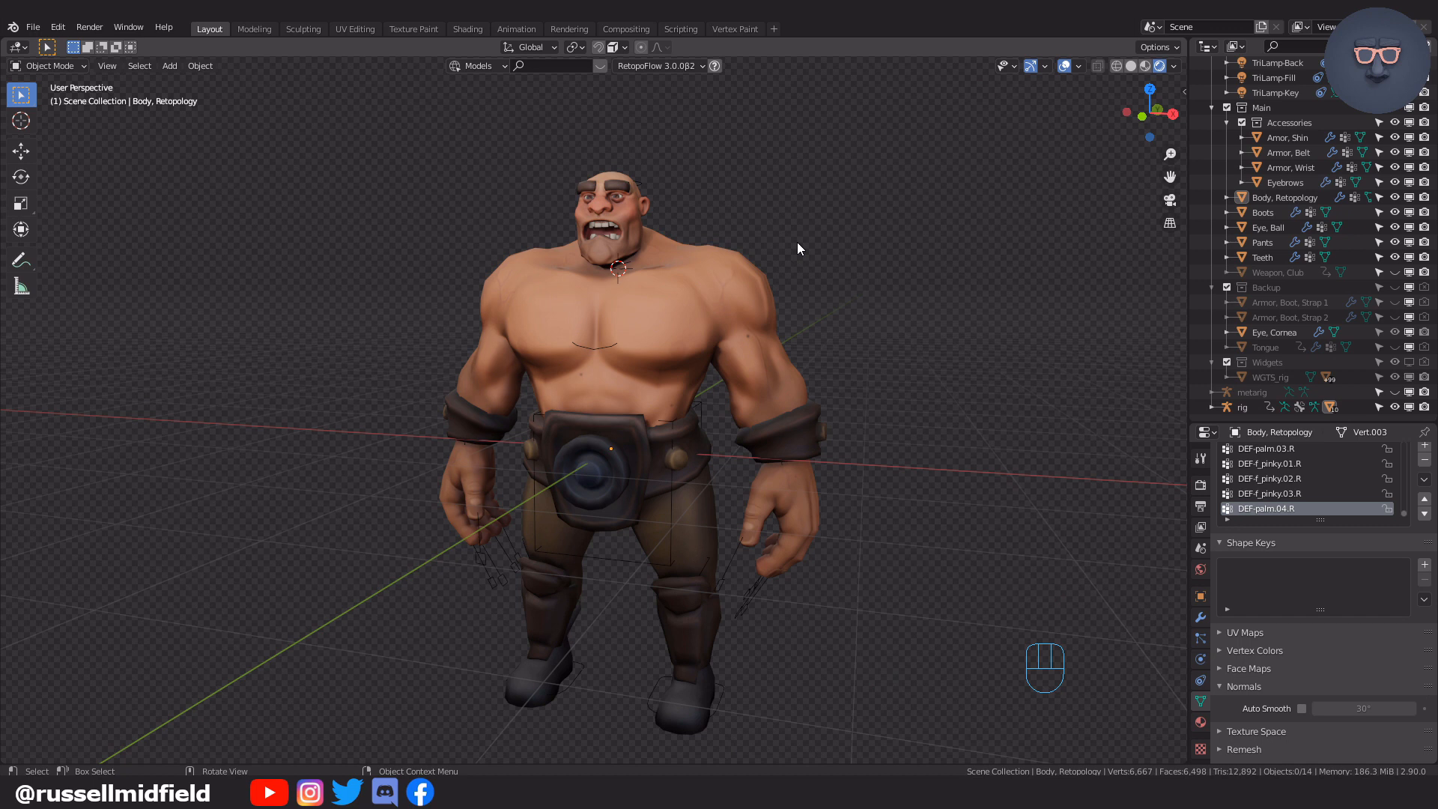
# Select the rig, move its hand_ik.L control in Pose Mode to test the arm, and undo the latest changes.
pyautogui.click(639, 557)
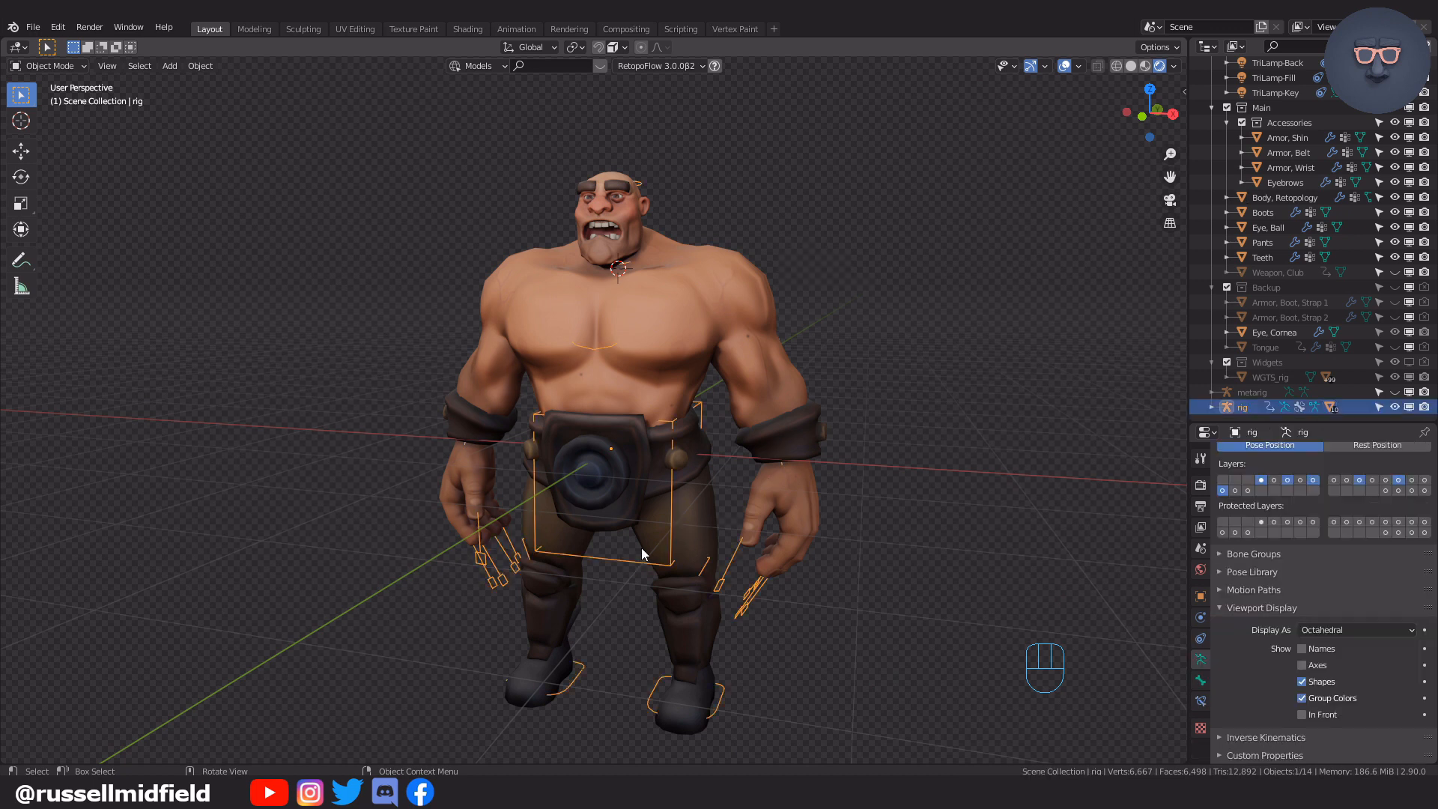
pyautogui.click(805, 476)
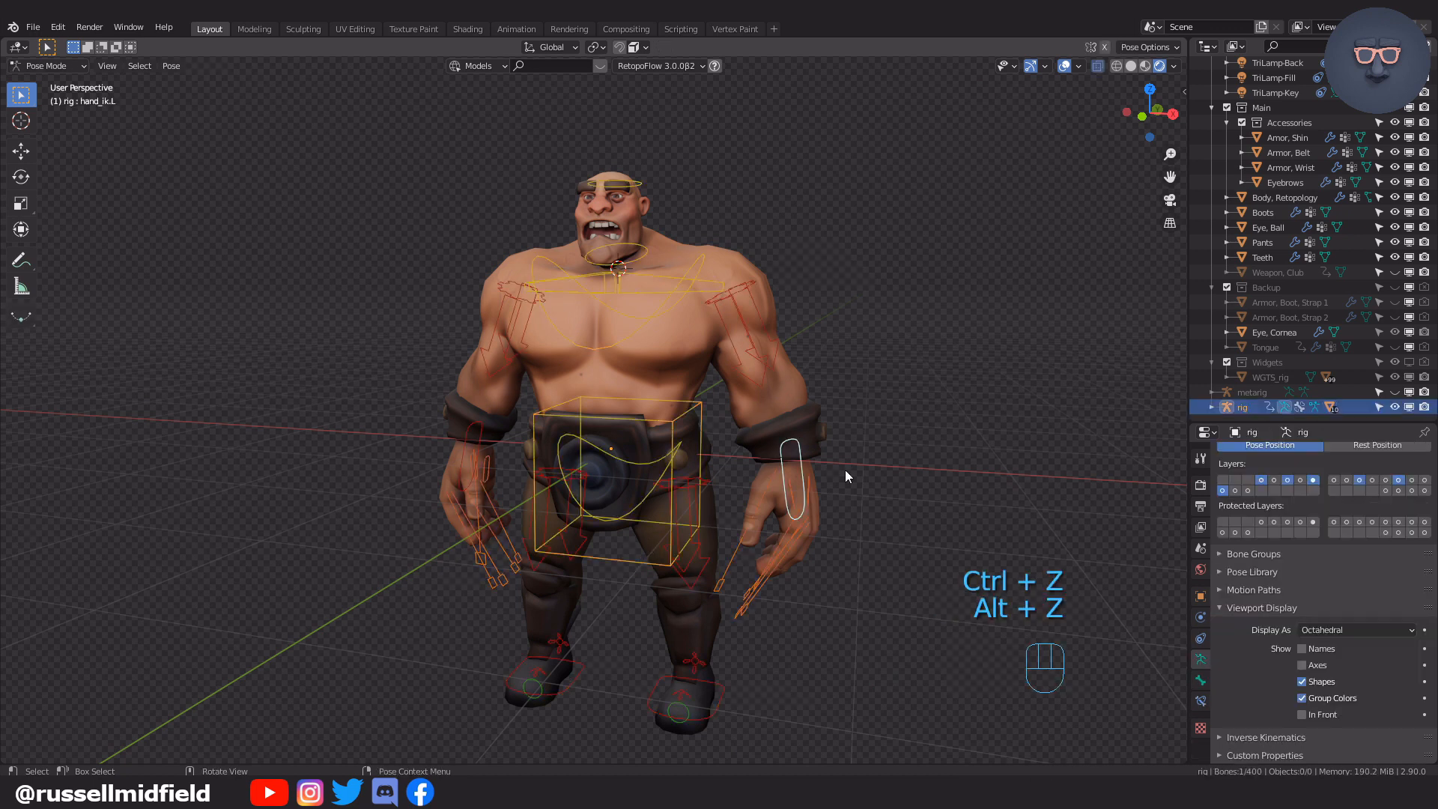
pyautogui.press('g')
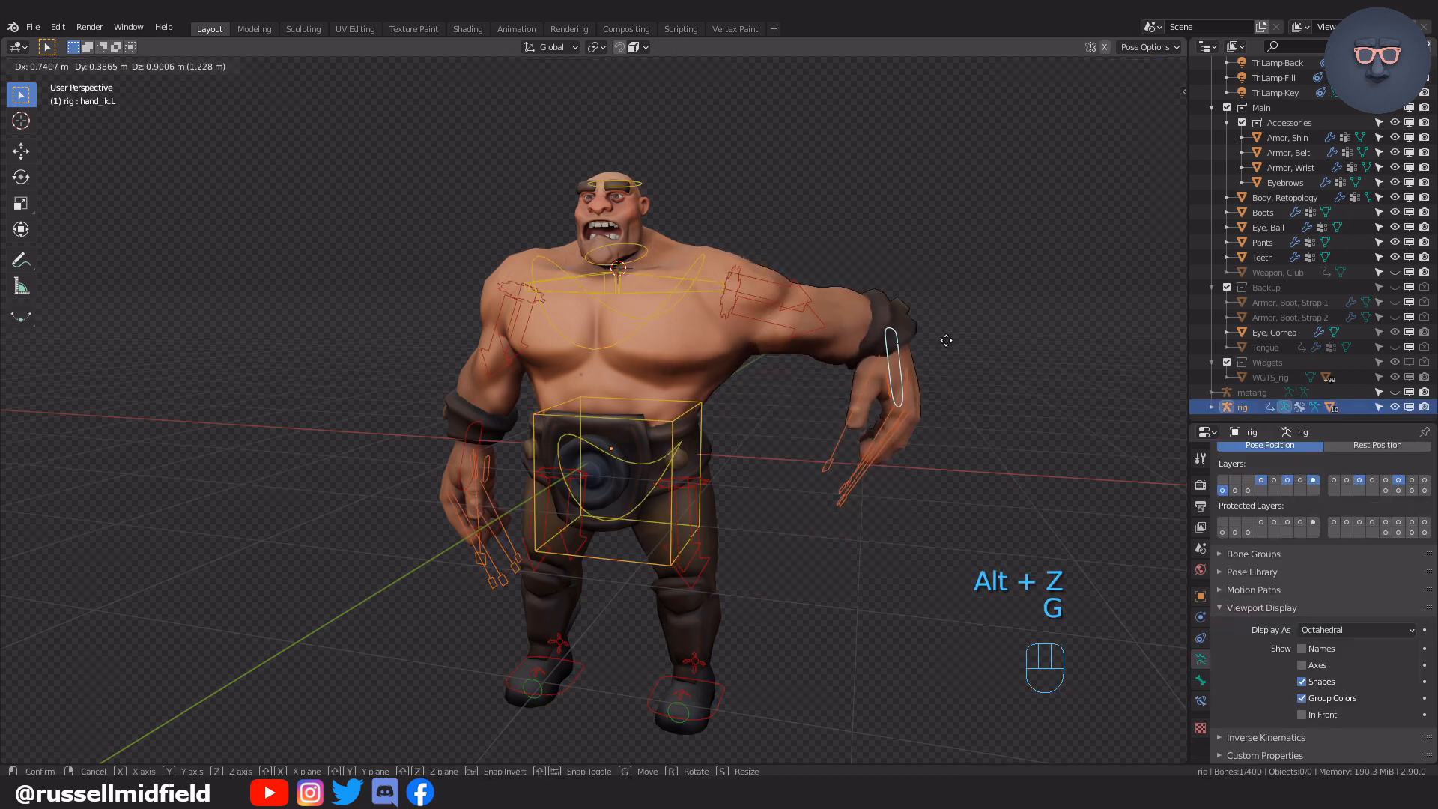
pyautogui.click(1011, 353)
pyautogui.moveTo(1011, 353); pyautogui.dragTo(918, 356, button='middle')
pyautogui.hotkey('ctrl', 'z')
pyautogui.hotkey('ctrl', 'z')
pyautogui.hotkey('ctrl', 'z')
pyautogui.hotkey('ctrl', 'z')
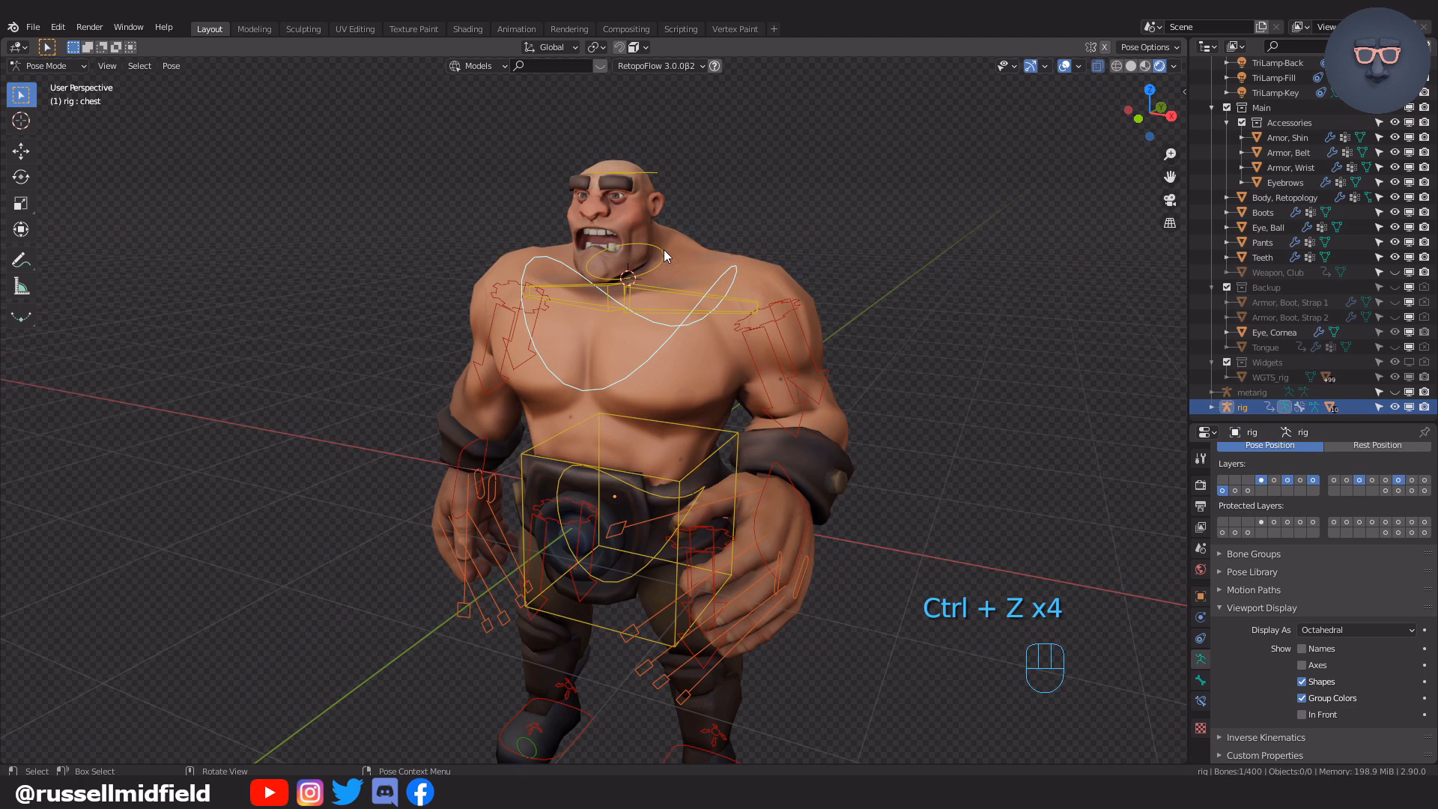
# Rotate the neck control about the global Z axis to test the neck's deformation, and undo it.
pyautogui.click(664, 255)
pyautogui.press('r')
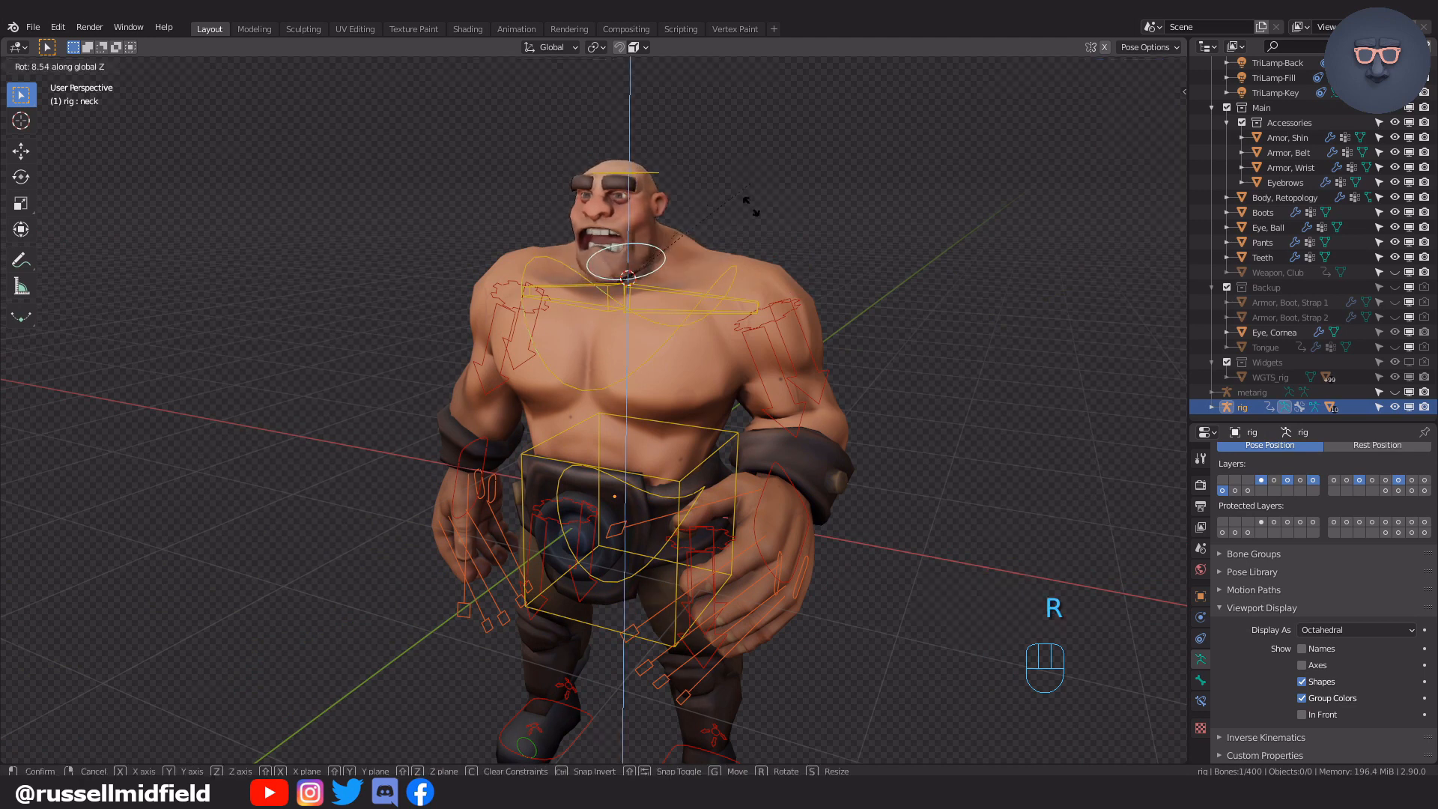
pyautogui.click(711, 195)
pyautogui.hotkey('ctrl', 'z')
# Turn off X-ray display, rotate the head control about the global Z axis as a test, and undo the rotation.
pyautogui.keyDown('shift'); pyautogui.moveTo(705, 210); pyautogui.dragTo(722, 292, button='middle'); pyautogui.keyUp('shift')
pyautogui.scroll(2, 721, 292)
pyautogui.hotkey('alt', 'z')
pyautogui.click(719, 182)
pyautogui.press('r')
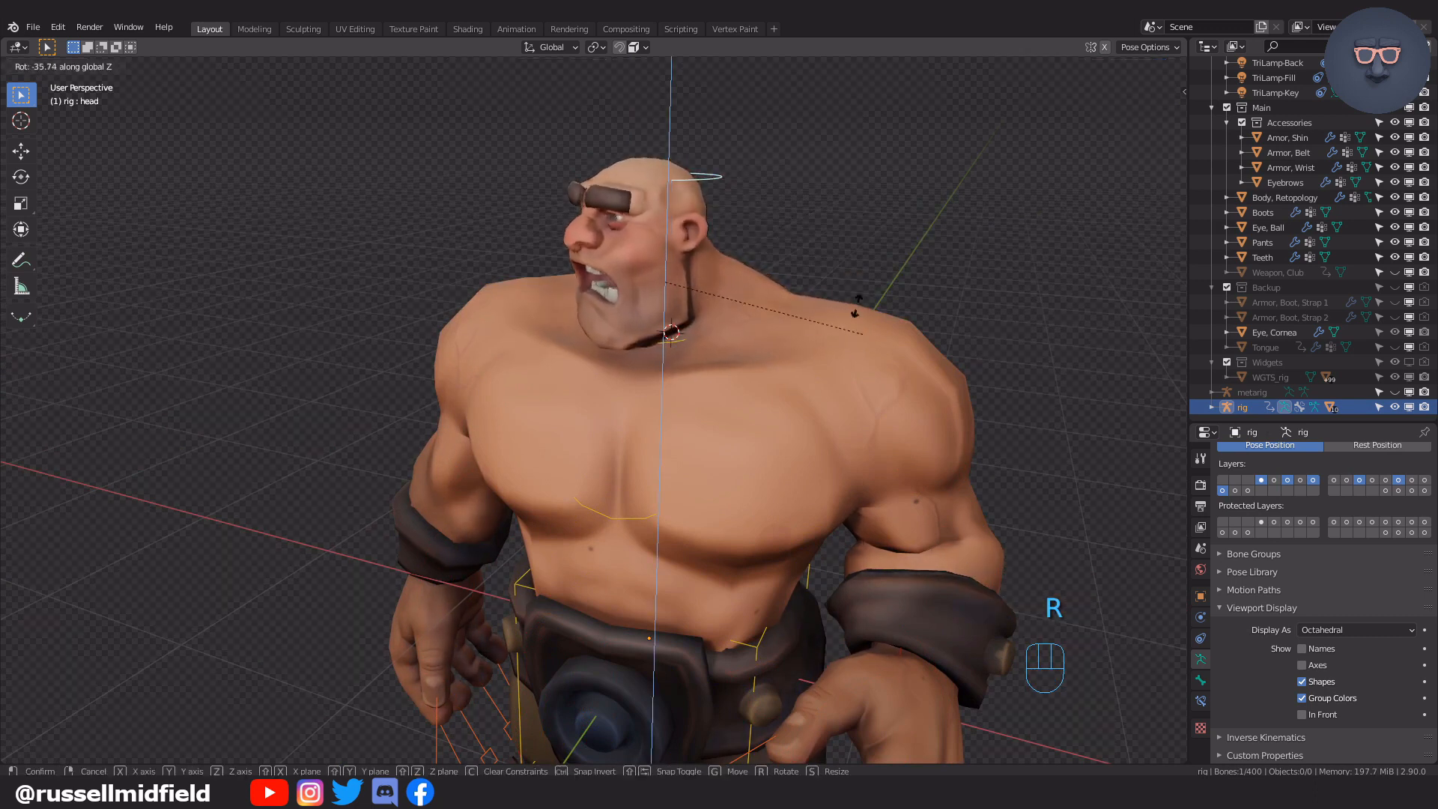
pyautogui.click(833, 337)
pyautogui.hotkey('ctrl', 'z')
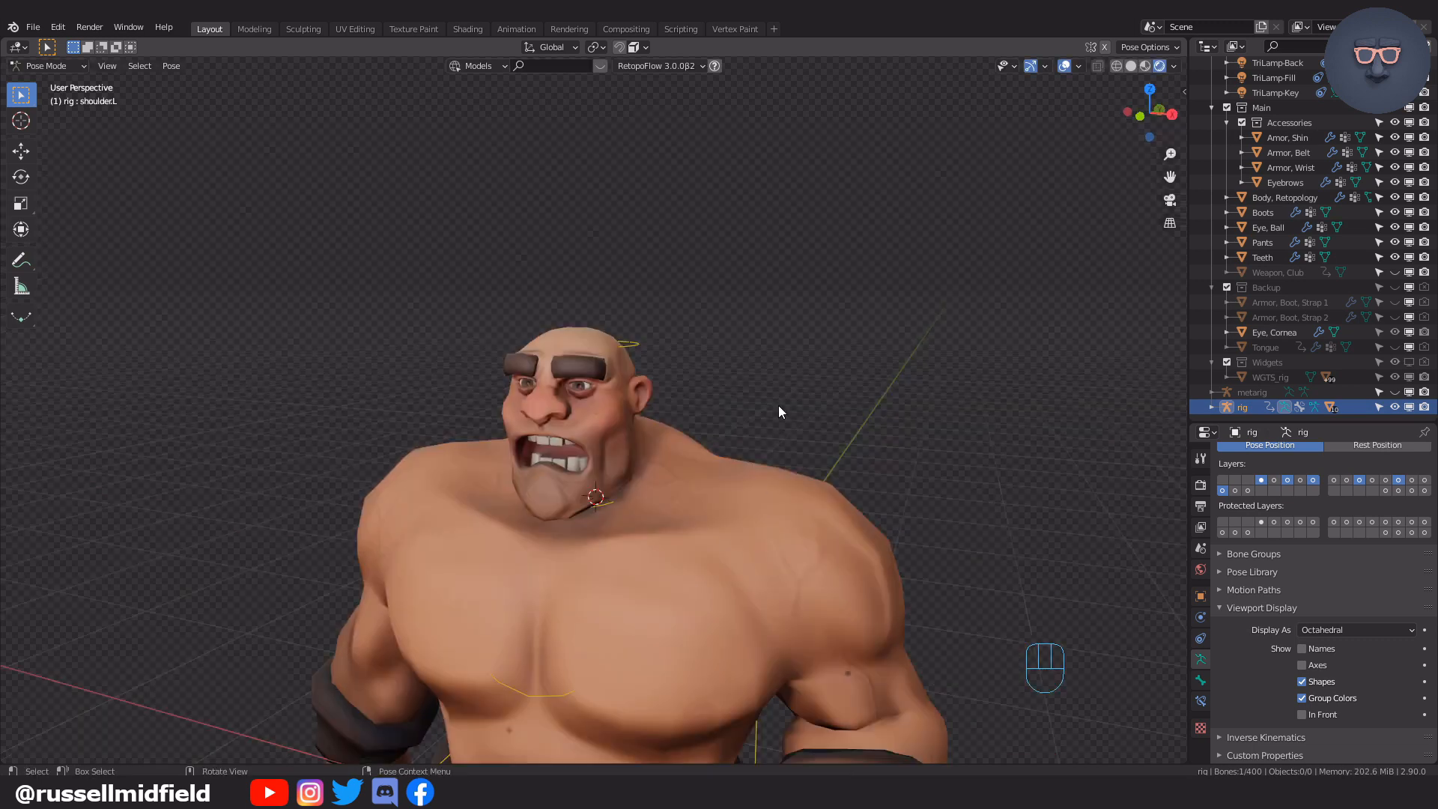
# Leave Pose Mode, select the Body, Retopology mesh and switch it to Weight Paint mode.
pyautogui.hotkey('ctrl', 'Tab')
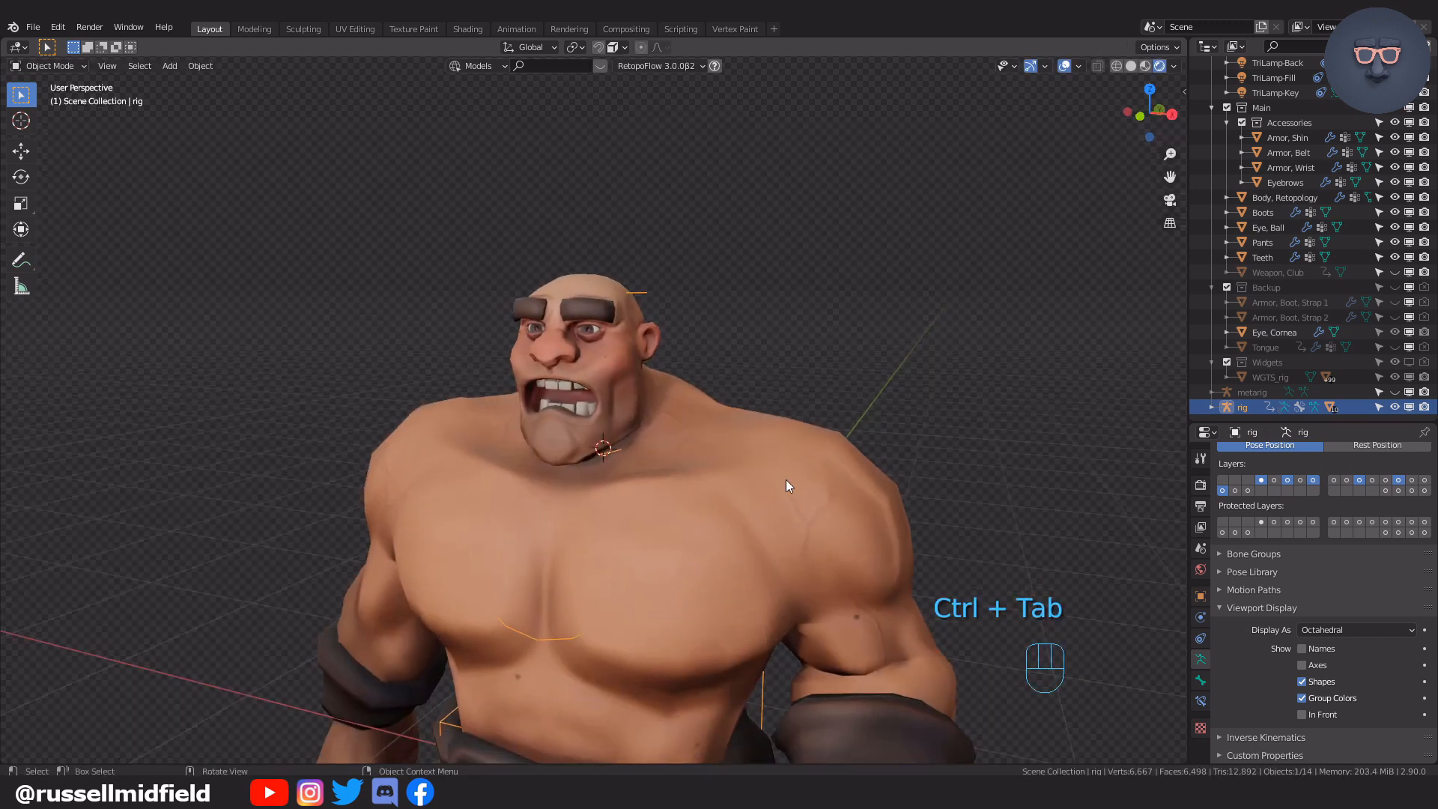
pyautogui.click(784, 479)
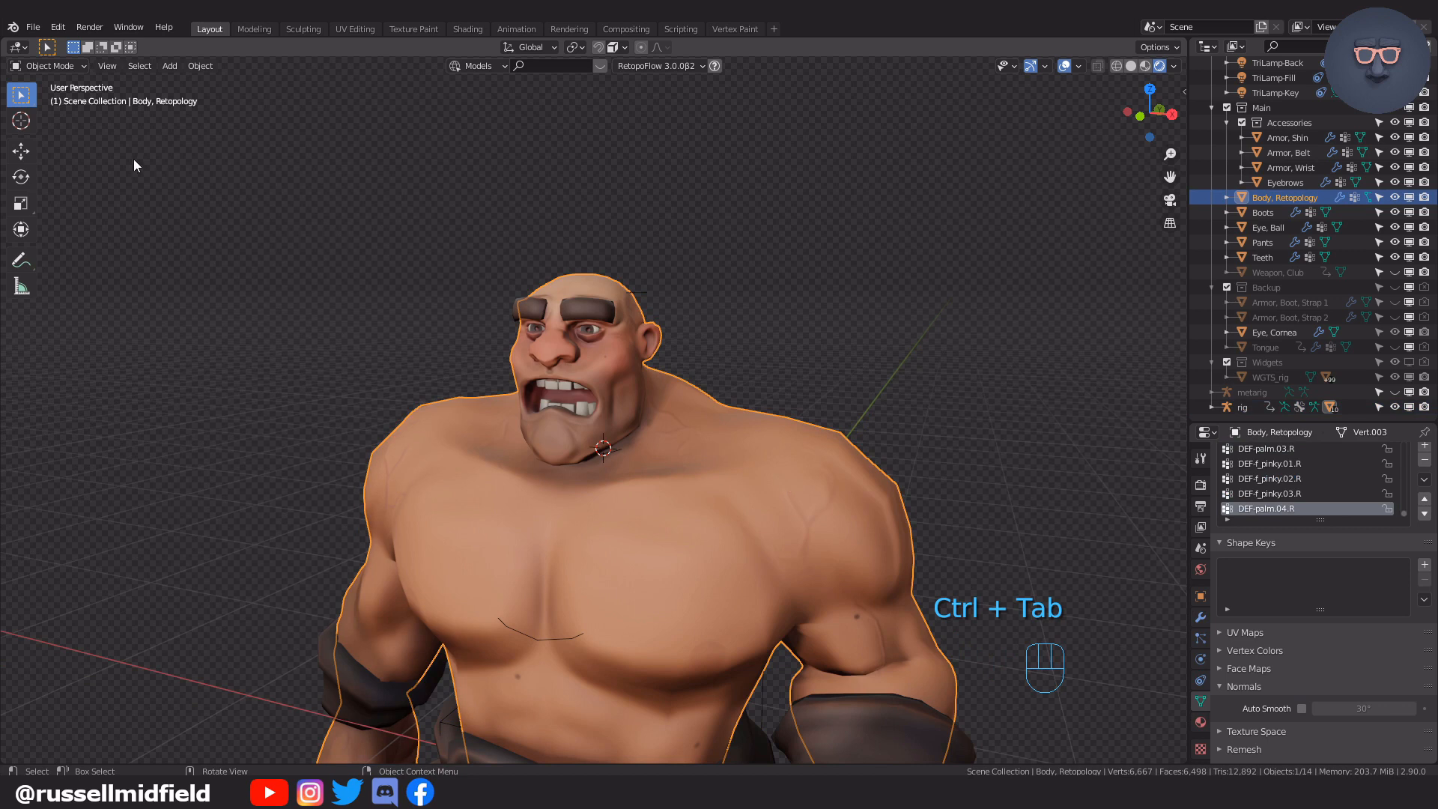
pyautogui.click(49, 66)
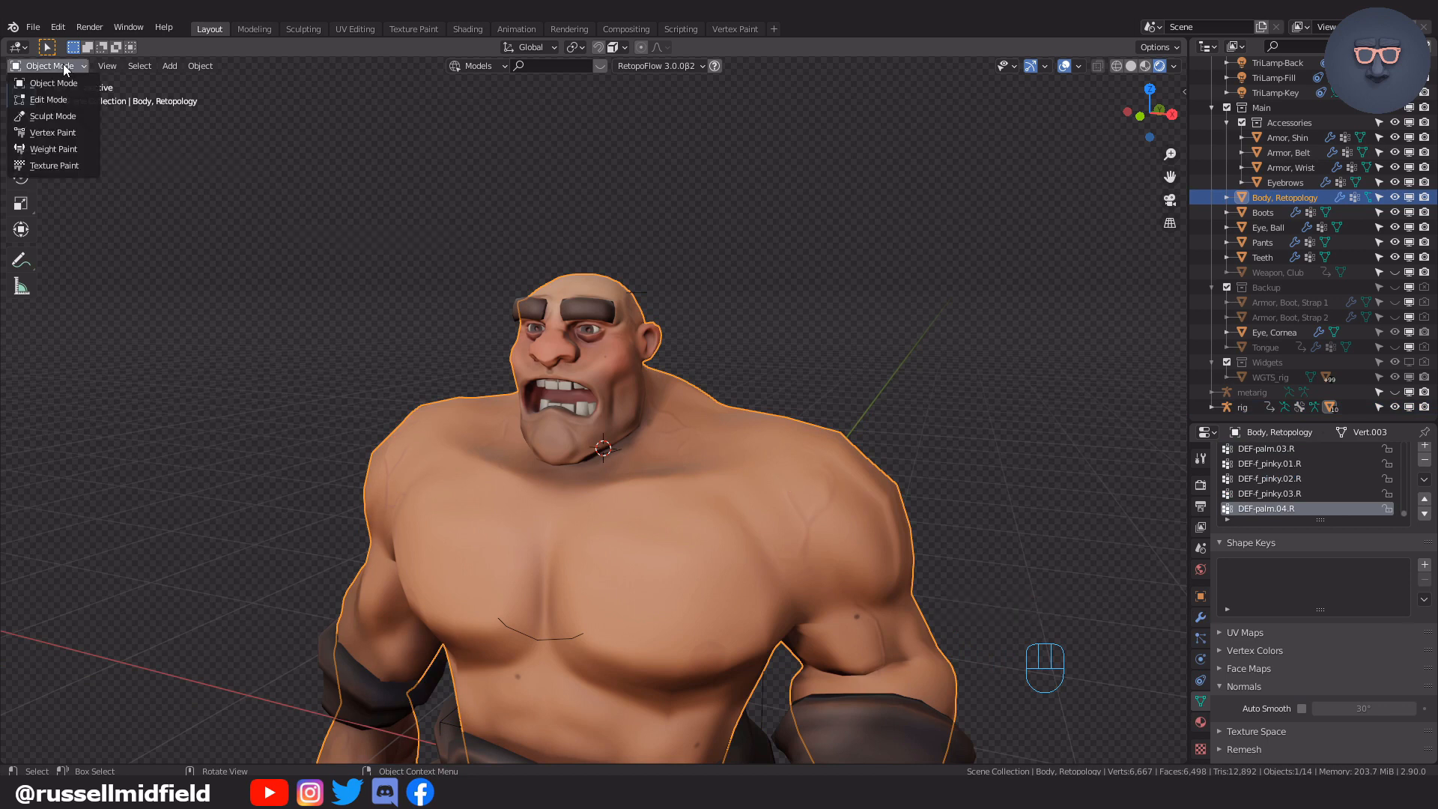
pyautogui.click(71, 154)
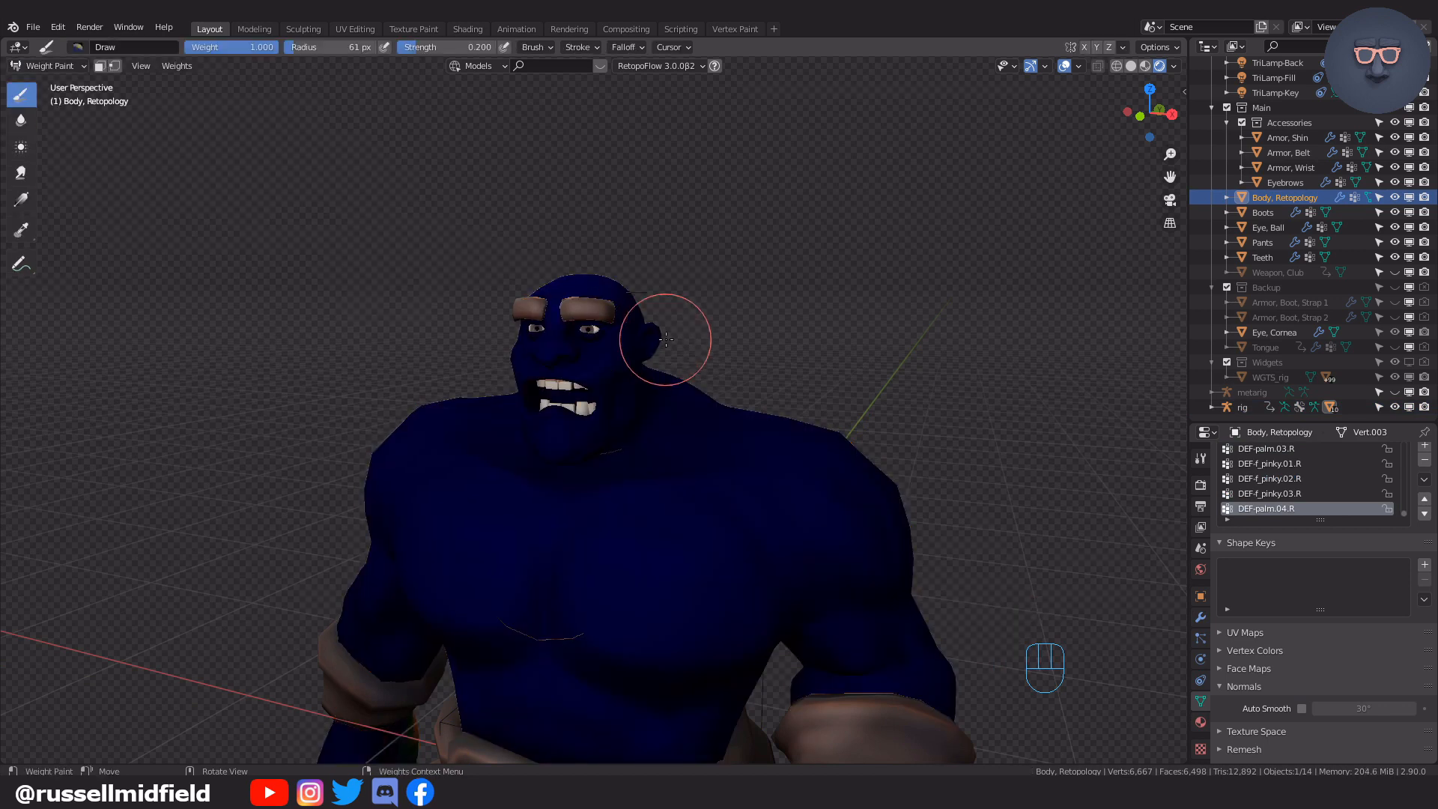
pyautogui.scroll(2, 666, 339)
pyautogui.keyDown('shift'); pyautogui.moveTo(670, 324); pyautogui.dragTo(645, 343, button='middle'); pyautogui.keyUp('shift')
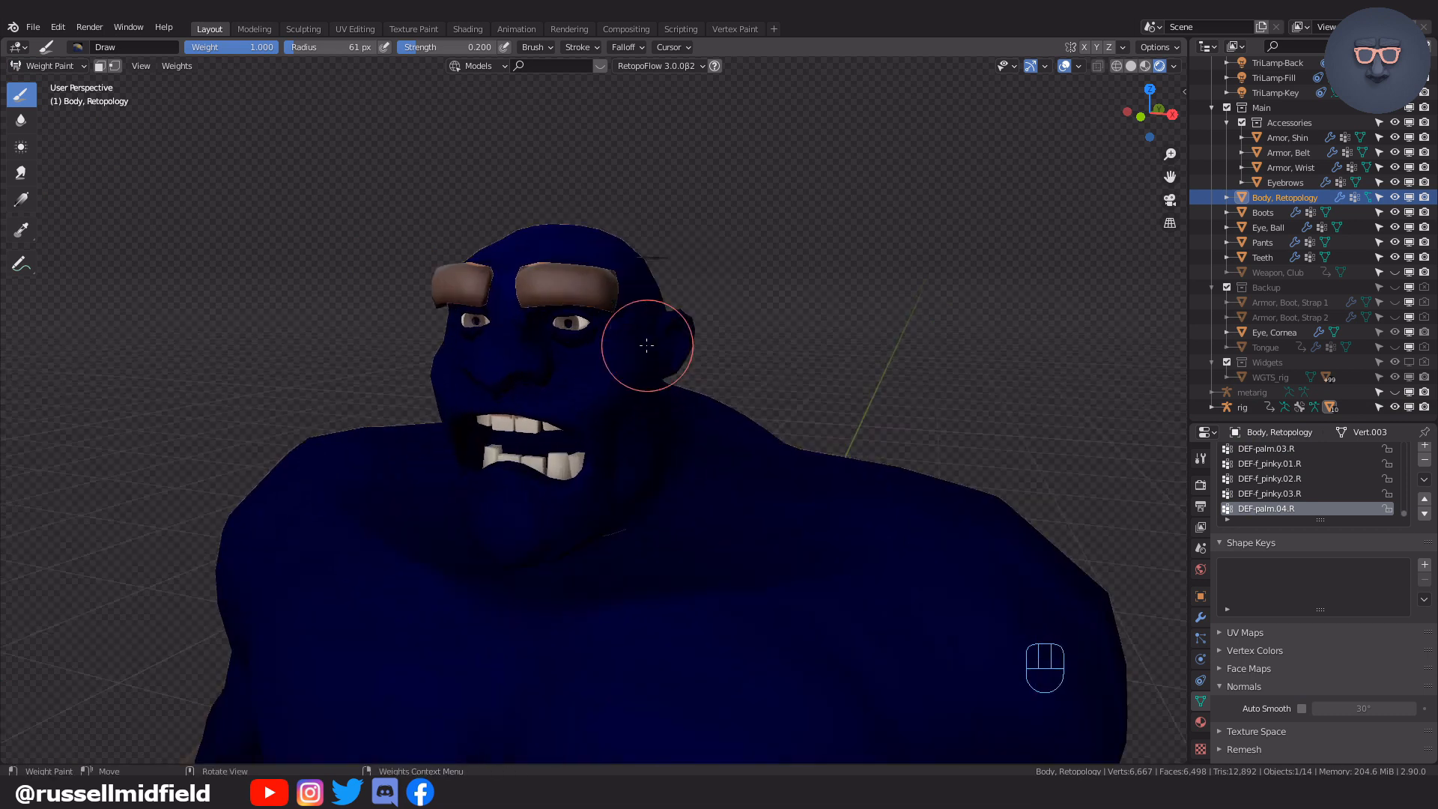
# Isolate the body in local view and go through the spine vertex groups, making DEF-spine.005 the active group.
pyautogui.moveTo(1404, 518); pyautogui.dragTo(1402, 432)
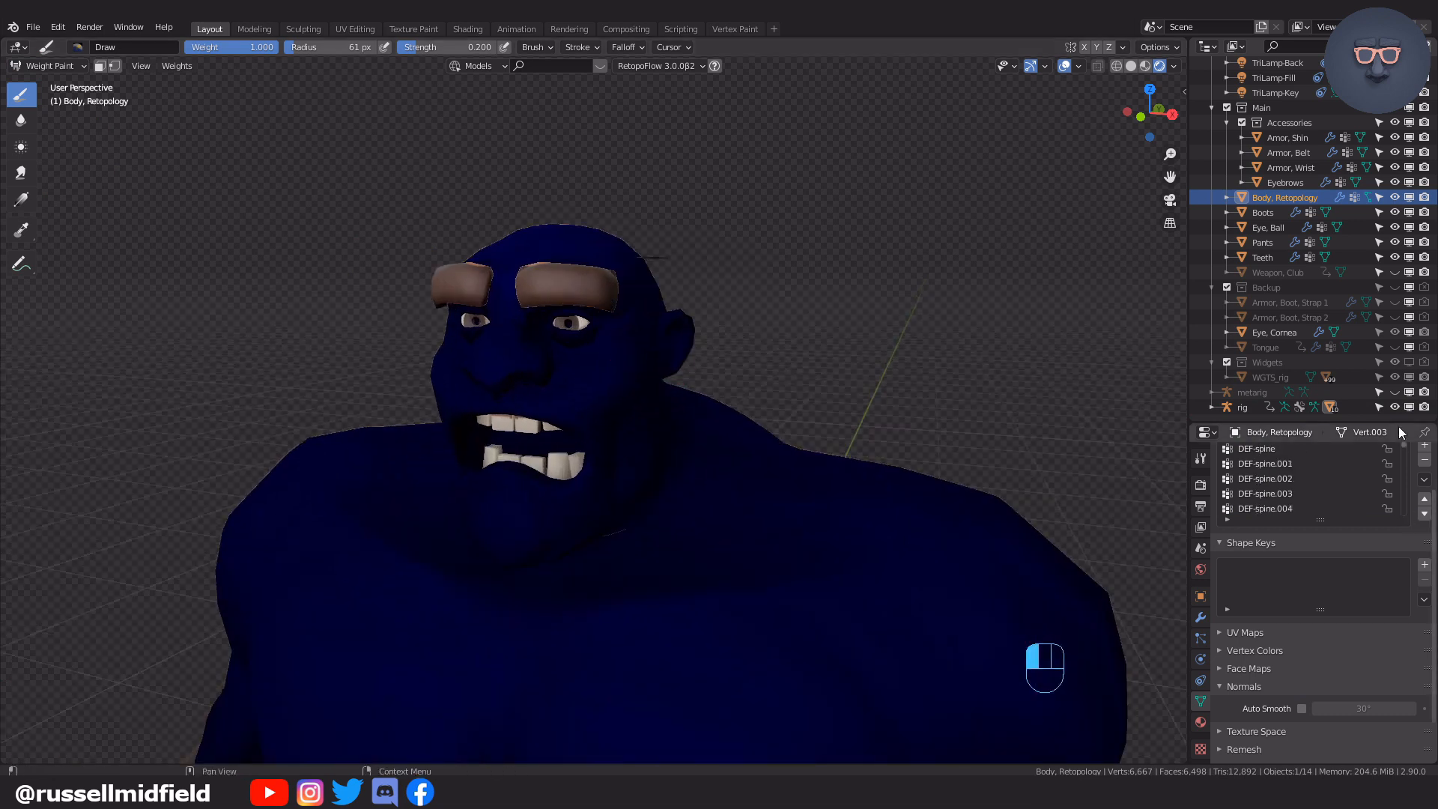
pyautogui.press('Down')
pyautogui.press('Down')
pyautogui.press('KP_Divide')
pyautogui.press('Down')
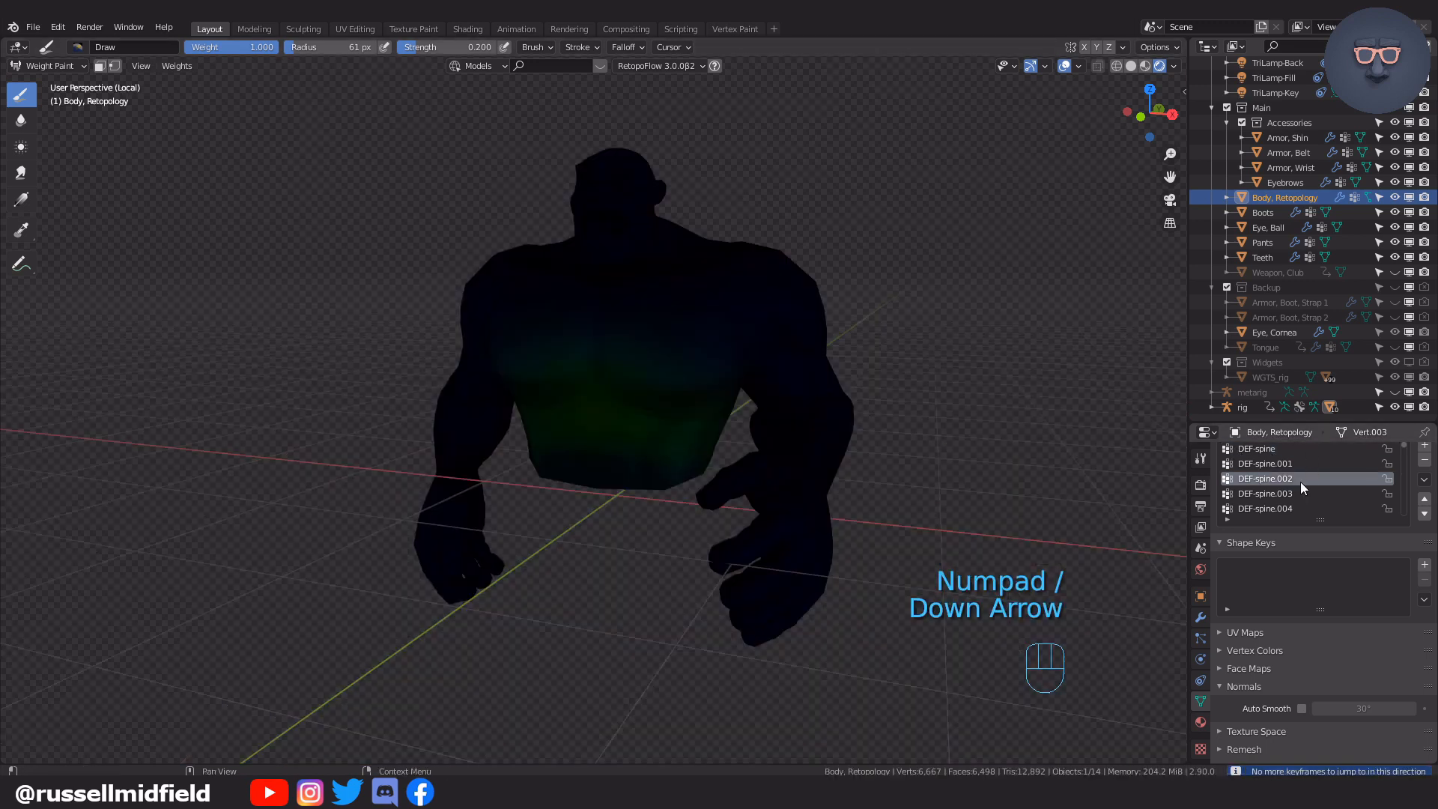
pyautogui.press('Down')
pyautogui.press('Down')
pyautogui.moveTo(592, 374); pyautogui.dragTo(681, 389, button='middle')
pyautogui.press('Down')
pyautogui.press('Down')
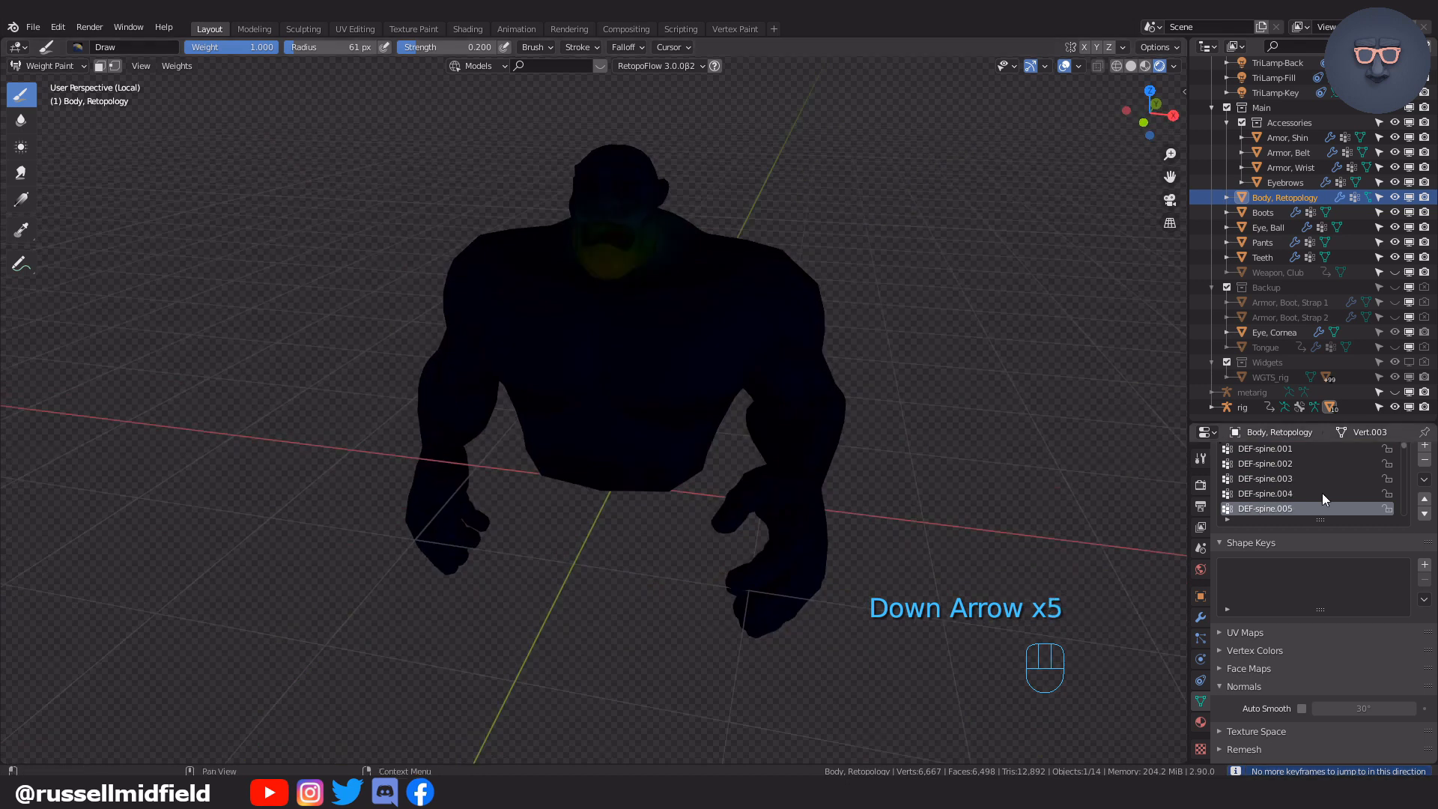
pyautogui.moveTo(905, 330)
pyautogui.keyDown('shift'); pyautogui.mouseDown(button='middle')
pyautogui.moveTo(889, 411)
pyautogui.moveTo(831, 408)
pyautogui.moveTo(789, 385)
pyautogui.mouseUp(button='middle'); pyautogui.keyUp('shift')
pyautogui.scroll(4, 869, 380)
pyautogui.scroll(-2, 869, 380)
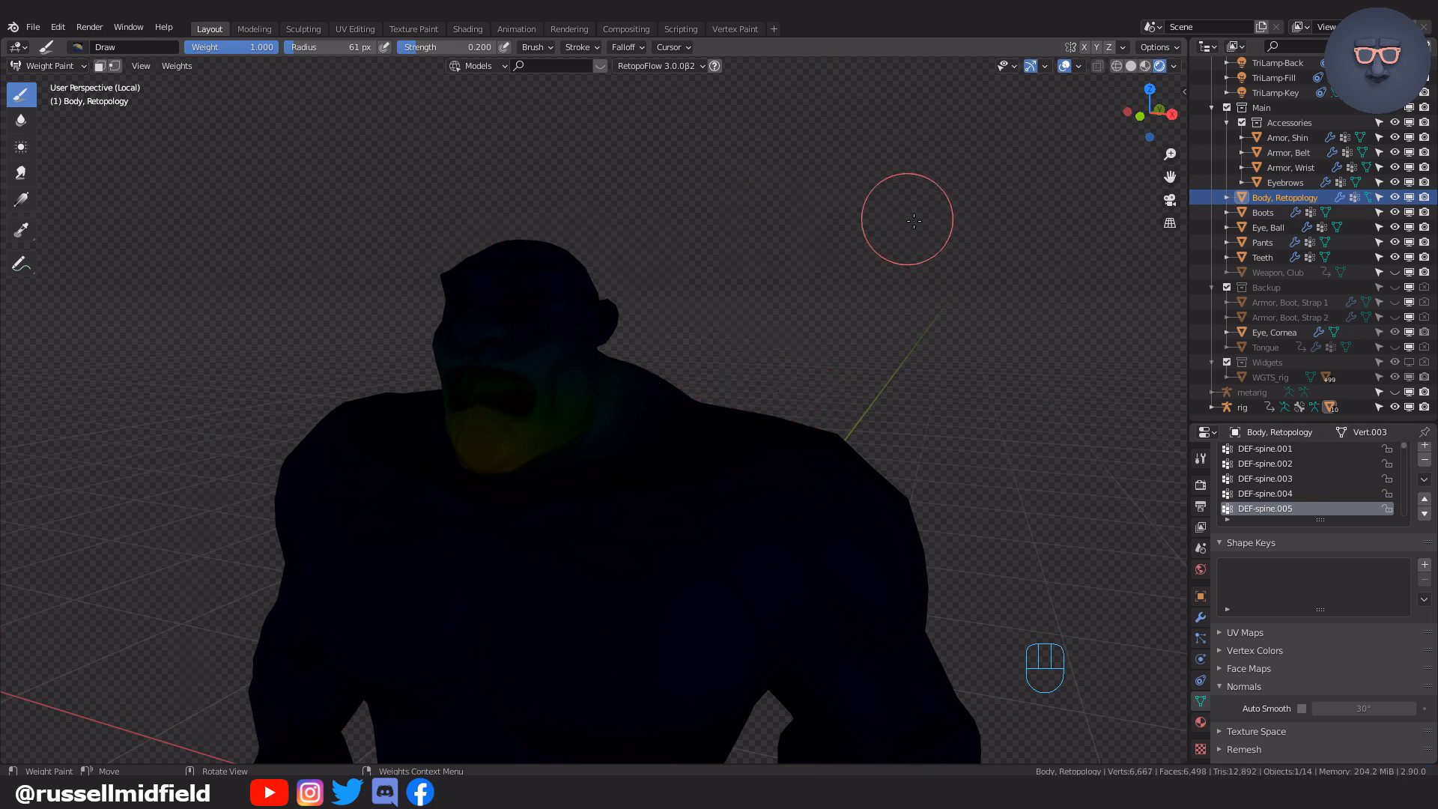
# Enable Auto Normalize in the weight paint tool options.
pyautogui.press('n')
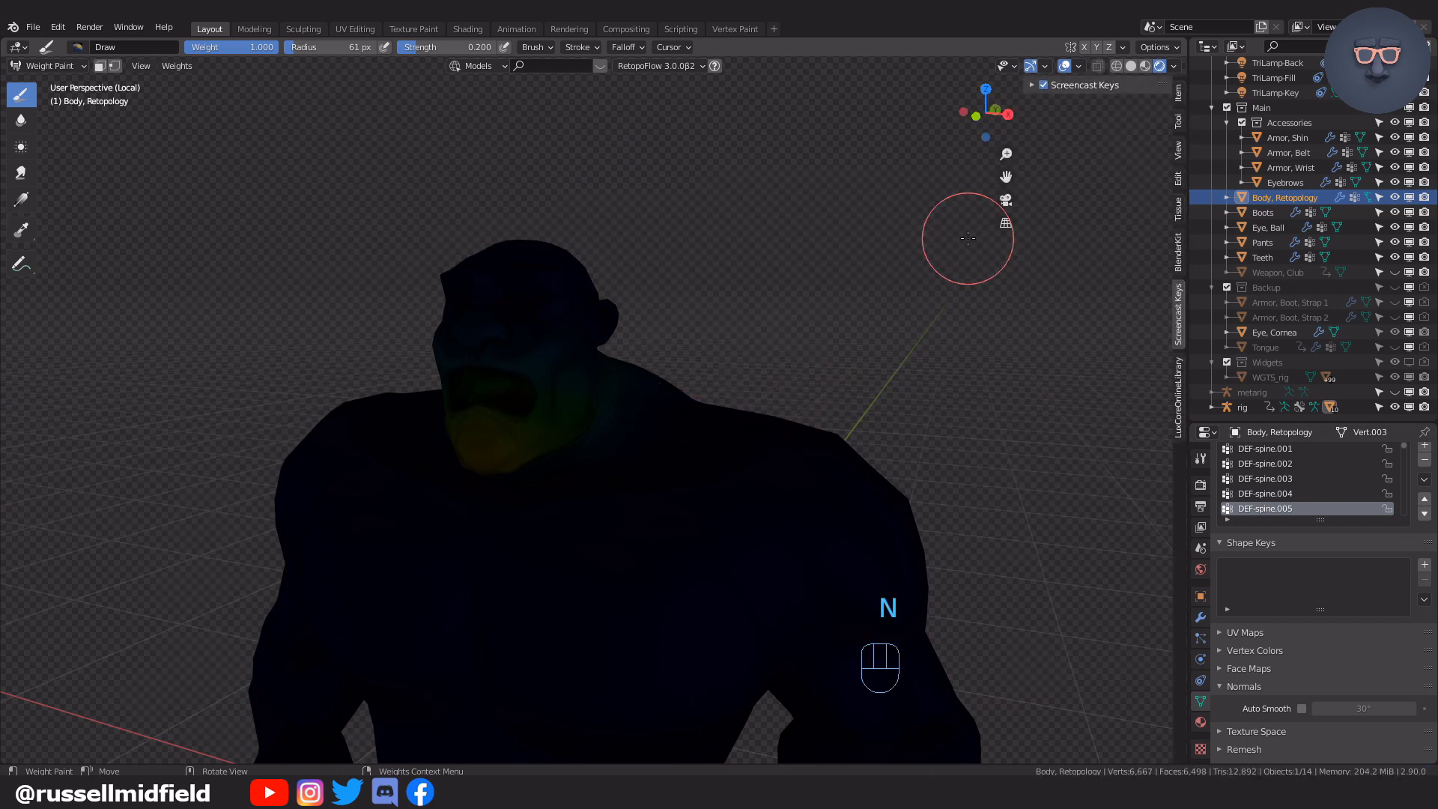
pyautogui.click(1177, 93)
pyautogui.click(1181, 125)
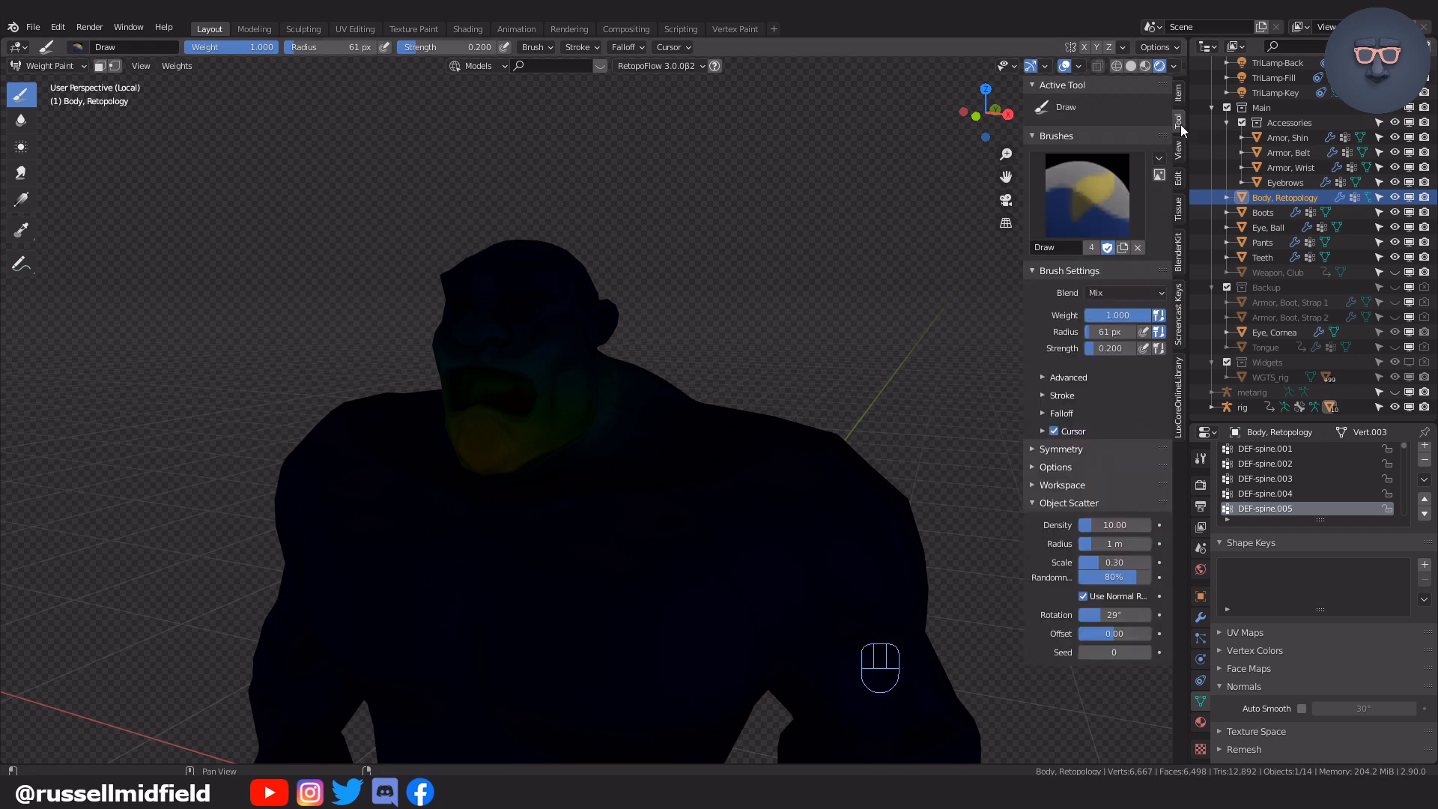
pyautogui.click(1041, 467)
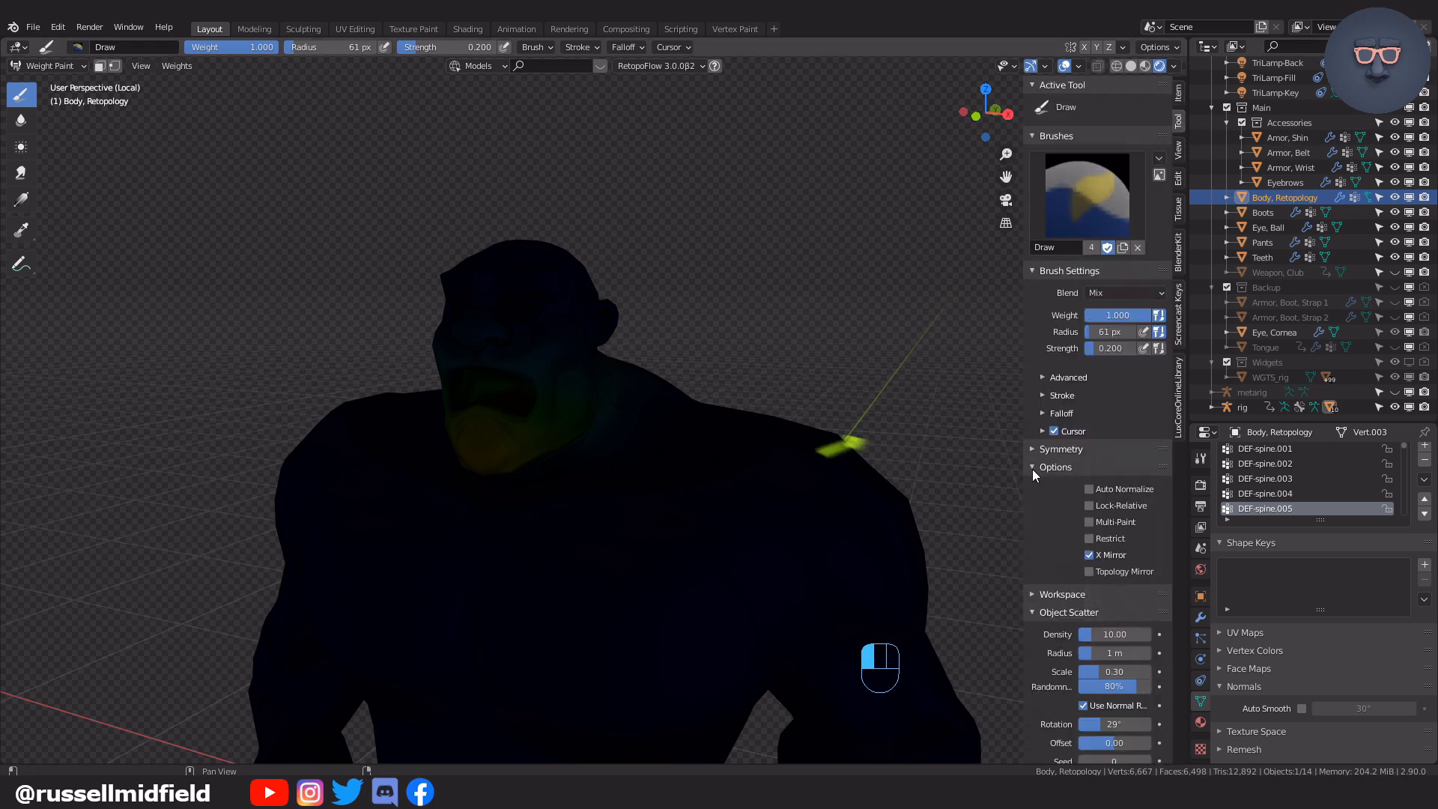
pyautogui.click(1089, 488)
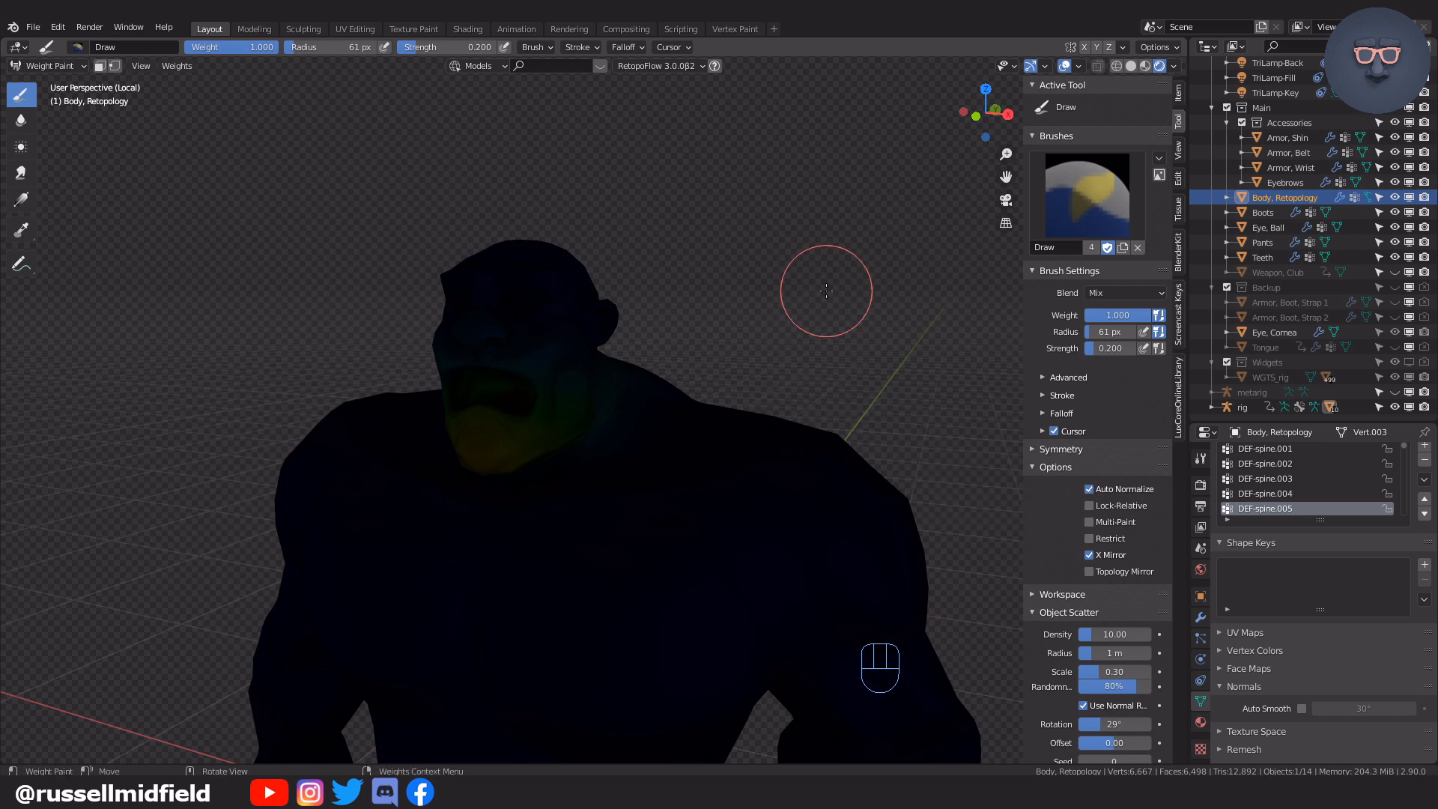
pyautogui.press('n')
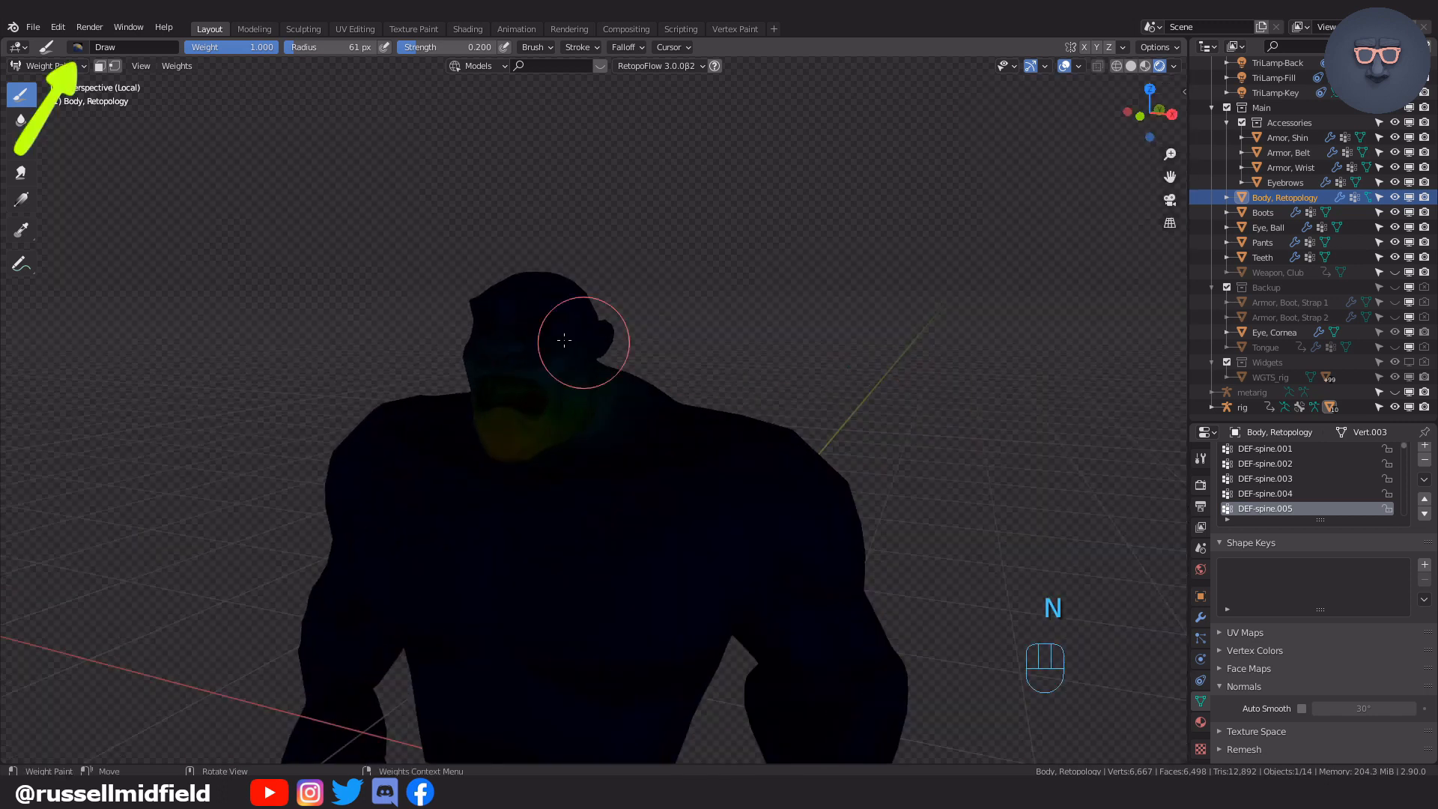
# Remove the DEF-spine.005 weights from the jaw, neck and back of the head with the Subtract brush.
pyautogui.click(78, 47)
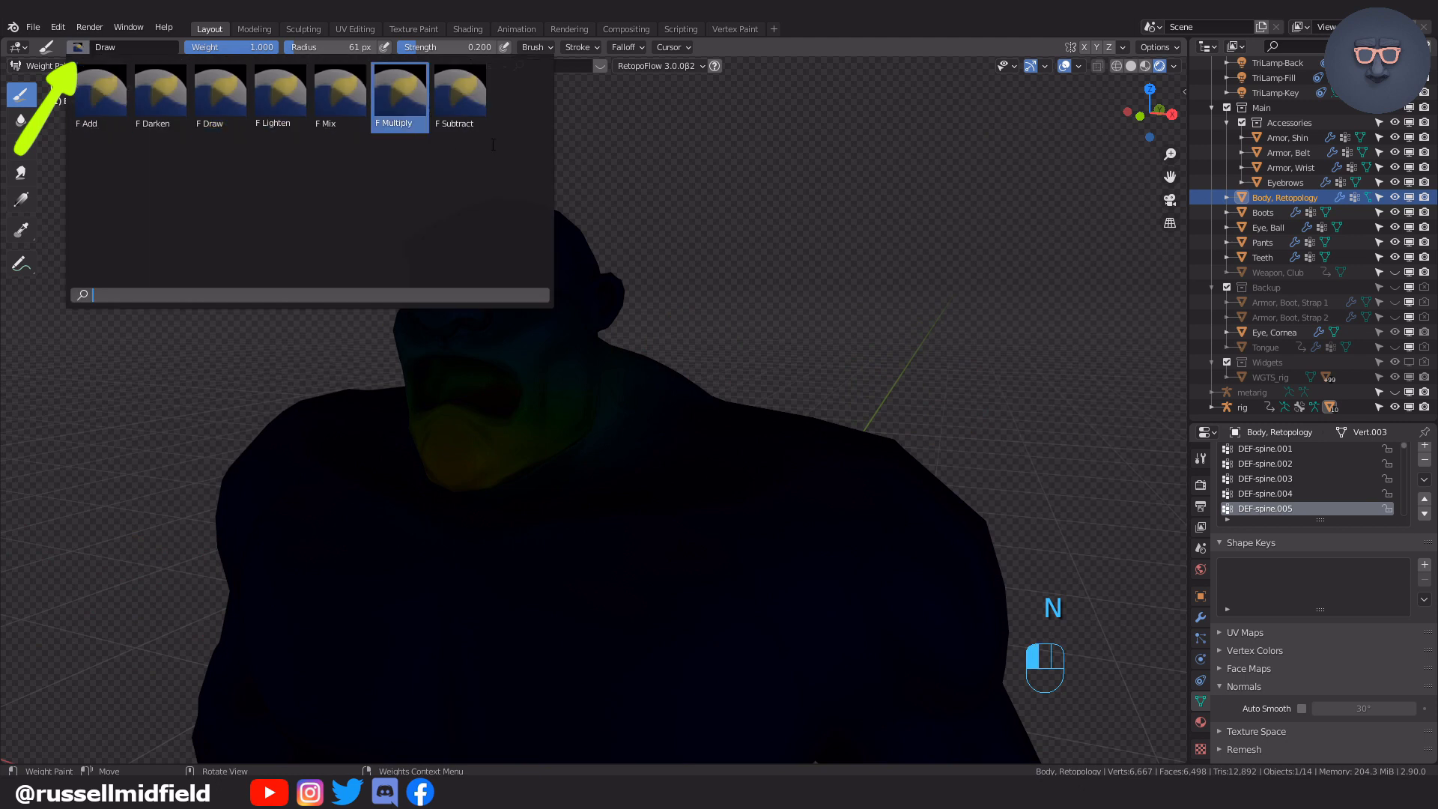
pyautogui.click(458, 99)
pyautogui.moveTo(582, 404)
pyautogui.mouseDown()
pyautogui.moveTo(488, 426)
pyautogui.moveTo(452, 402)
pyautogui.moveTo(442, 488)
pyautogui.moveTo(601, 432)
pyautogui.moveTo(585, 412)
pyautogui.mouseUp()
pyautogui.moveTo(585, 411); pyautogui.dragTo(684, 372, button='middle')
pyautogui.moveTo(684, 372)
pyautogui.mouseDown()
pyautogui.moveTo(601, 295)
pyautogui.moveTo(650, 321)
pyautogui.mouseUp()
pyautogui.moveTo(650, 322); pyautogui.dragTo(609, 330, button='middle')
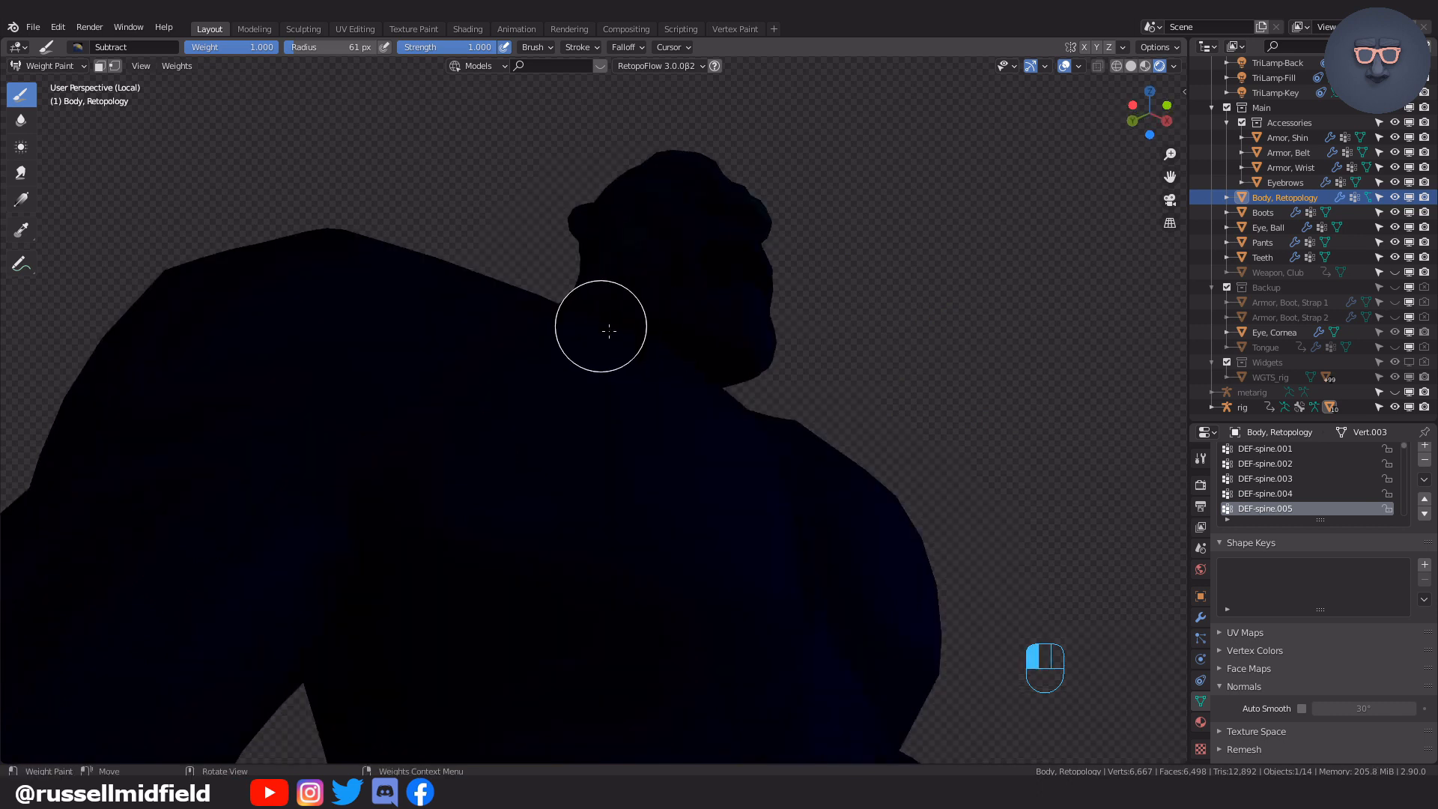
pyautogui.moveTo(770, 330); pyautogui.dragTo(444, 449, button='middle')
pyautogui.moveTo(511, 388); pyautogui.dragTo(489, 388)
pyautogui.moveTo(488, 389); pyautogui.dragTo(640, 324, button='middle')
pyautogui.moveTo(640, 323)
pyautogui.mouseDown()
pyautogui.moveTo(530, 319)
pyautogui.moveTo(536, 333)
pyautogui.mouseUp()
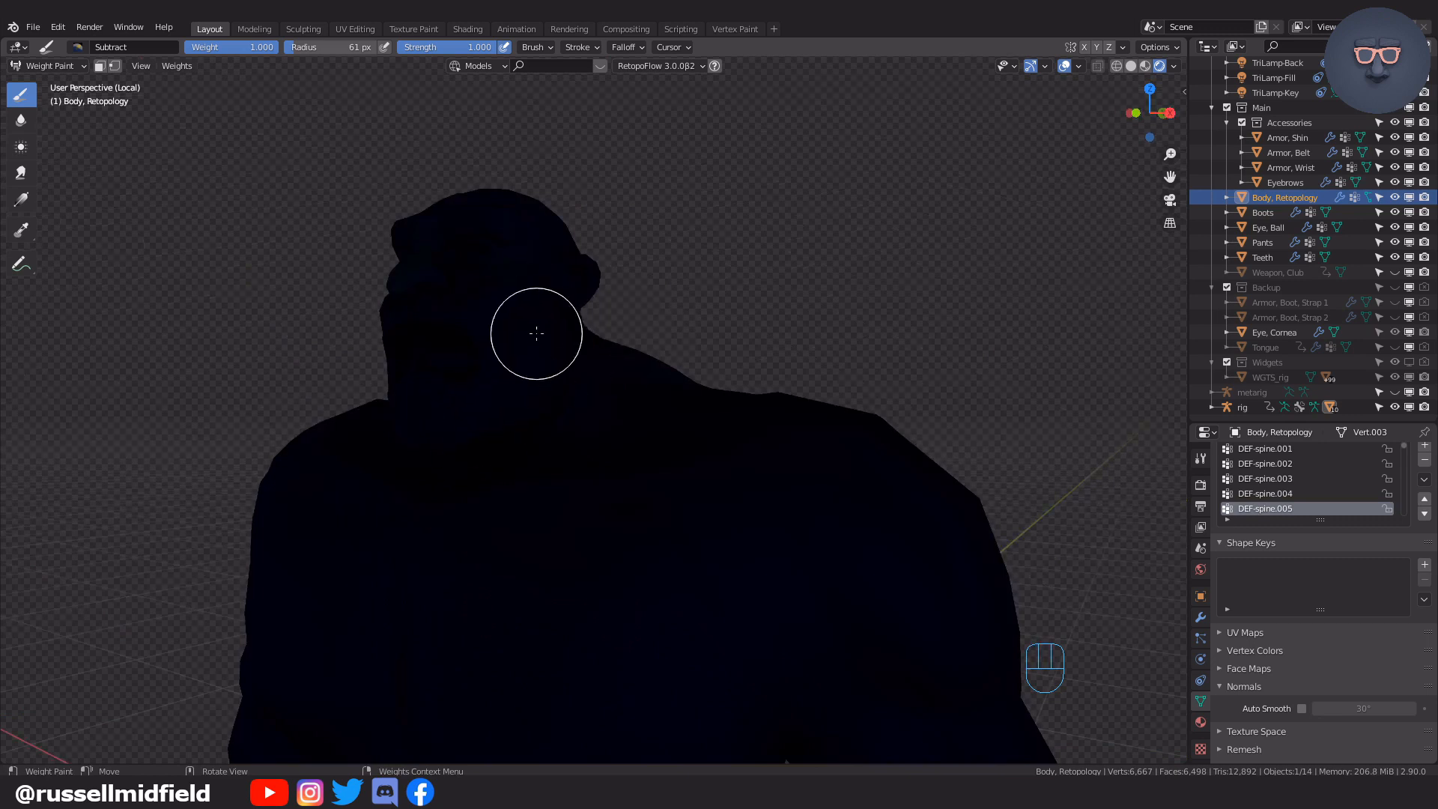
pyautogui.moveTo(536, 334); pyautogui.dragTo(587, 379, button='middle')
pyautogui.scroll(1, 1314, 509)
pyautogui.scroll(-1, 1307, 503)
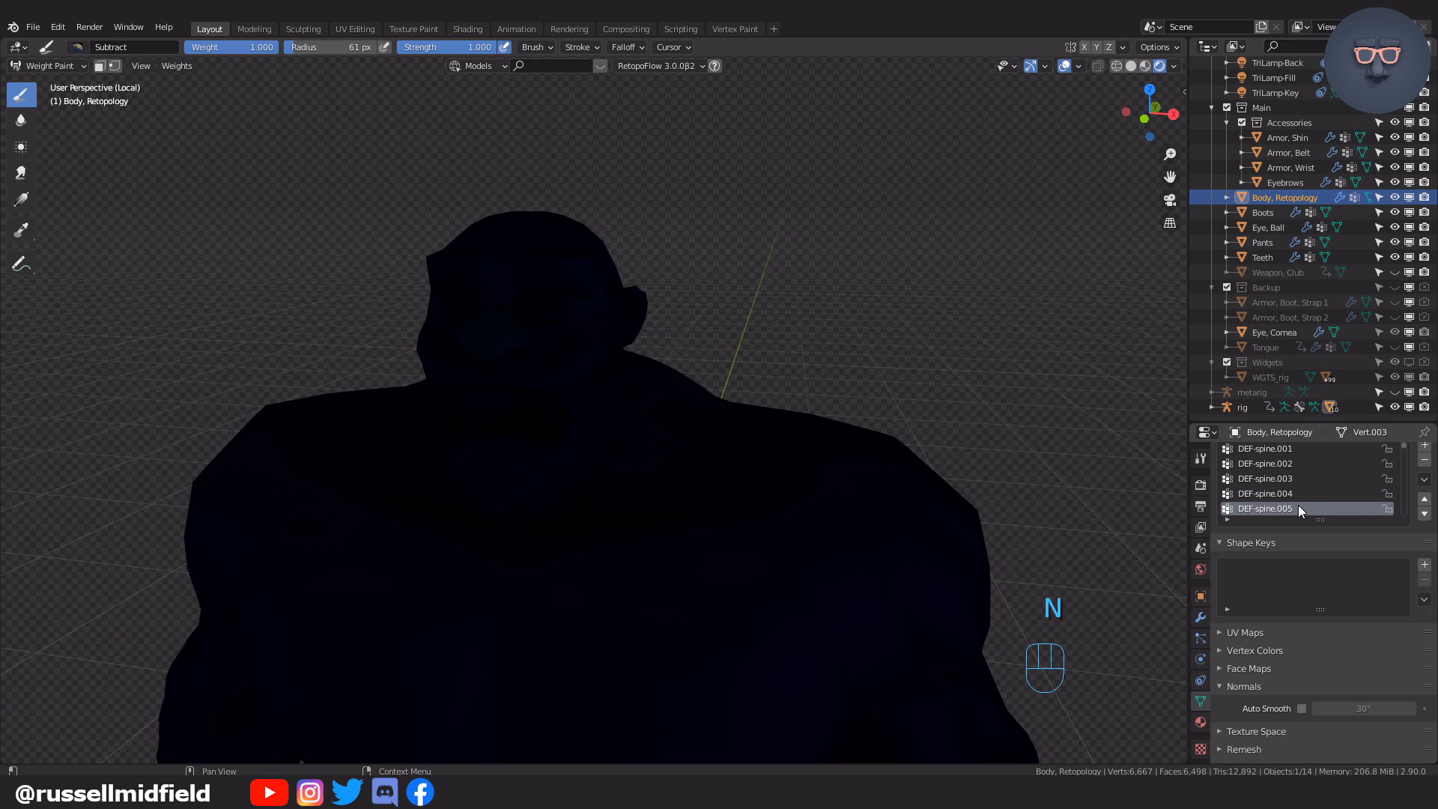
# Make DEF-spine.006 the active vertex group, use Material Preview shading and choose the Draw brush.
pyautogui.press('Down')
pyautogui.moveTo(893, 481)
pyautogui.mouseDown(button='middle')
pyautogui.moveTo(787, 458)
pyautogui.moveTo(873, 479)
pyautogui.mouseUp(button='middle')
pyautogui.moveTo(796, 358); pyautogui.dragTo(813, 368, button='middle')
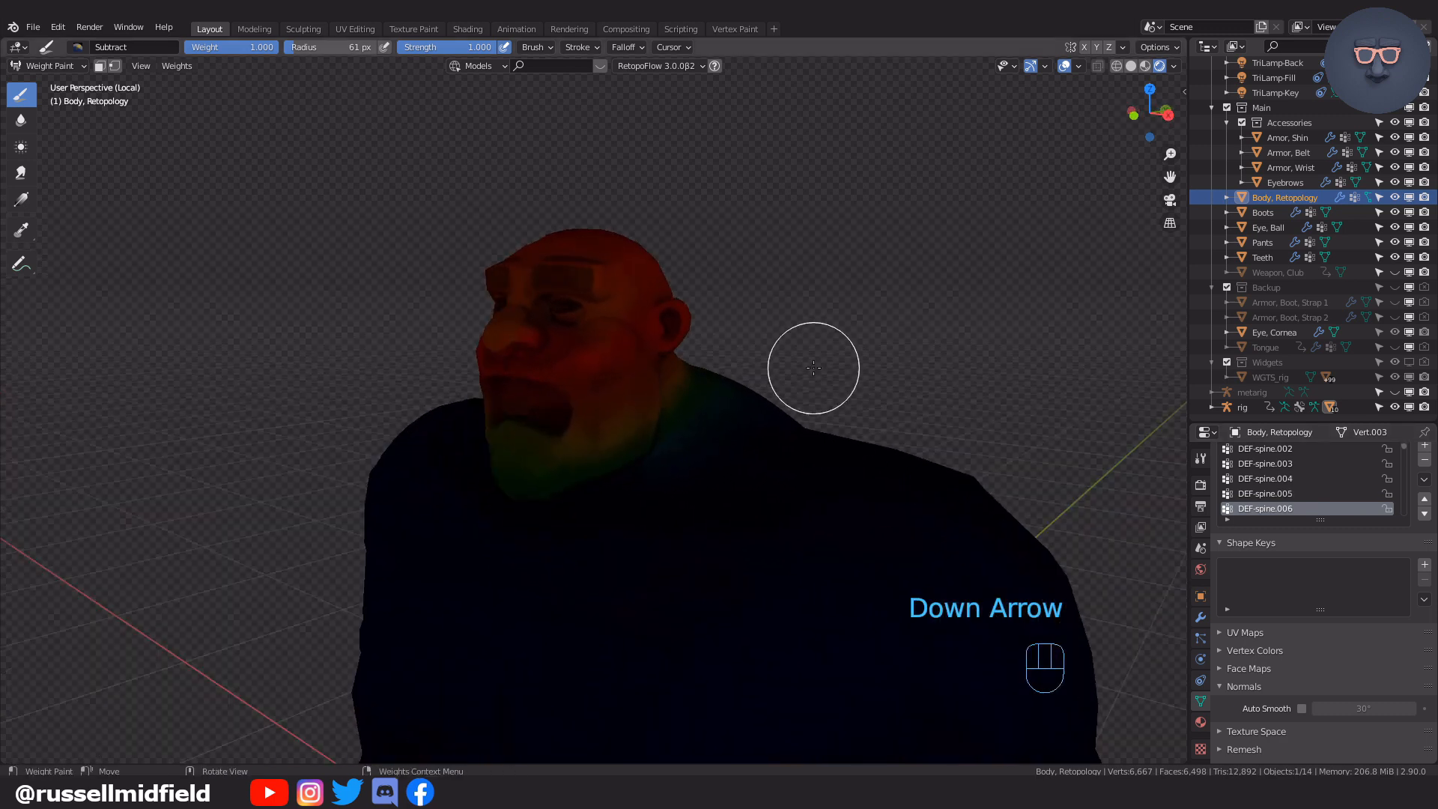
pyautogui.click(1146, 66)
pyautogui.scroll(1, 852, 439)
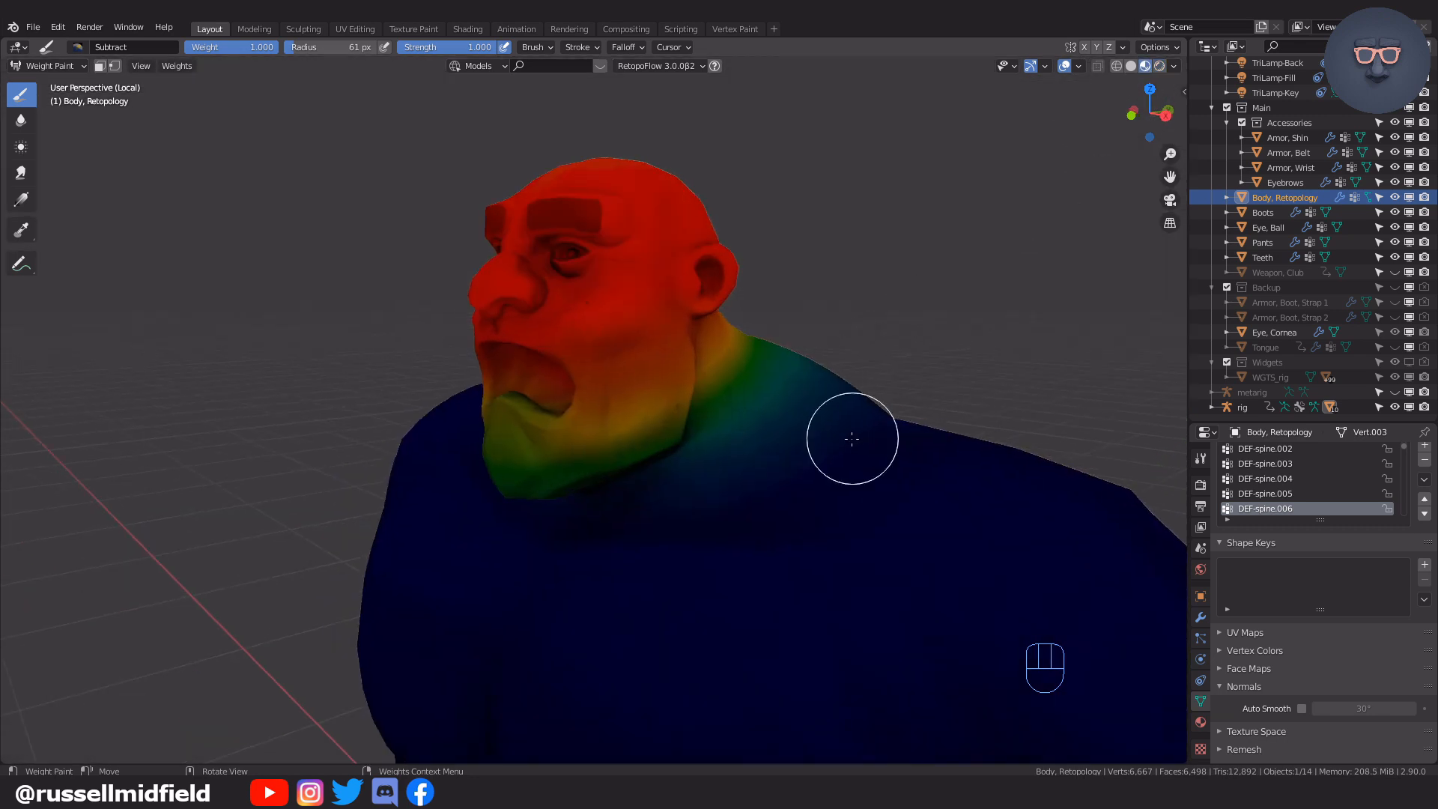
pyautogui.click(77, 47)
pyautogui.click(208, 100)
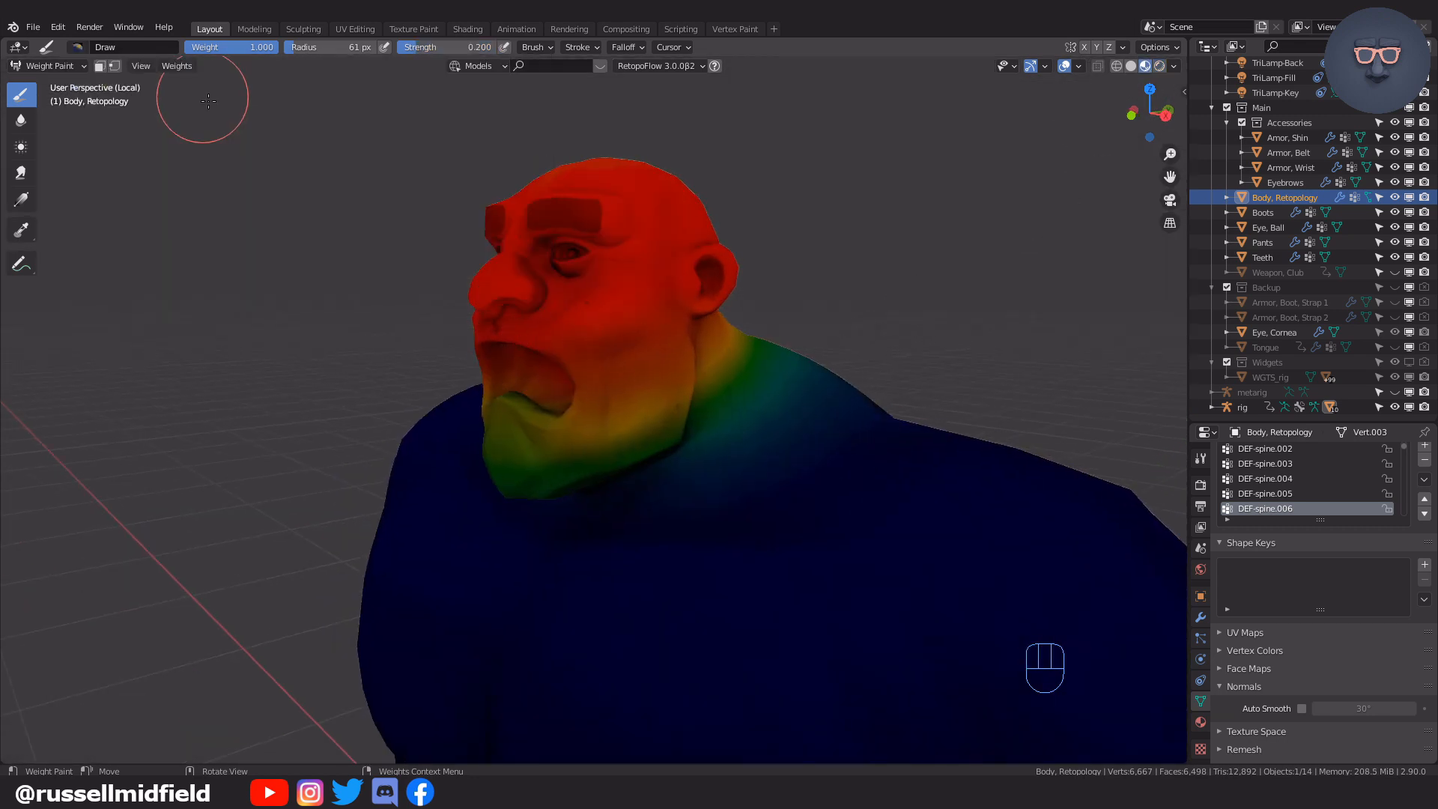
pyautogui.scroll(1, 665, 315)
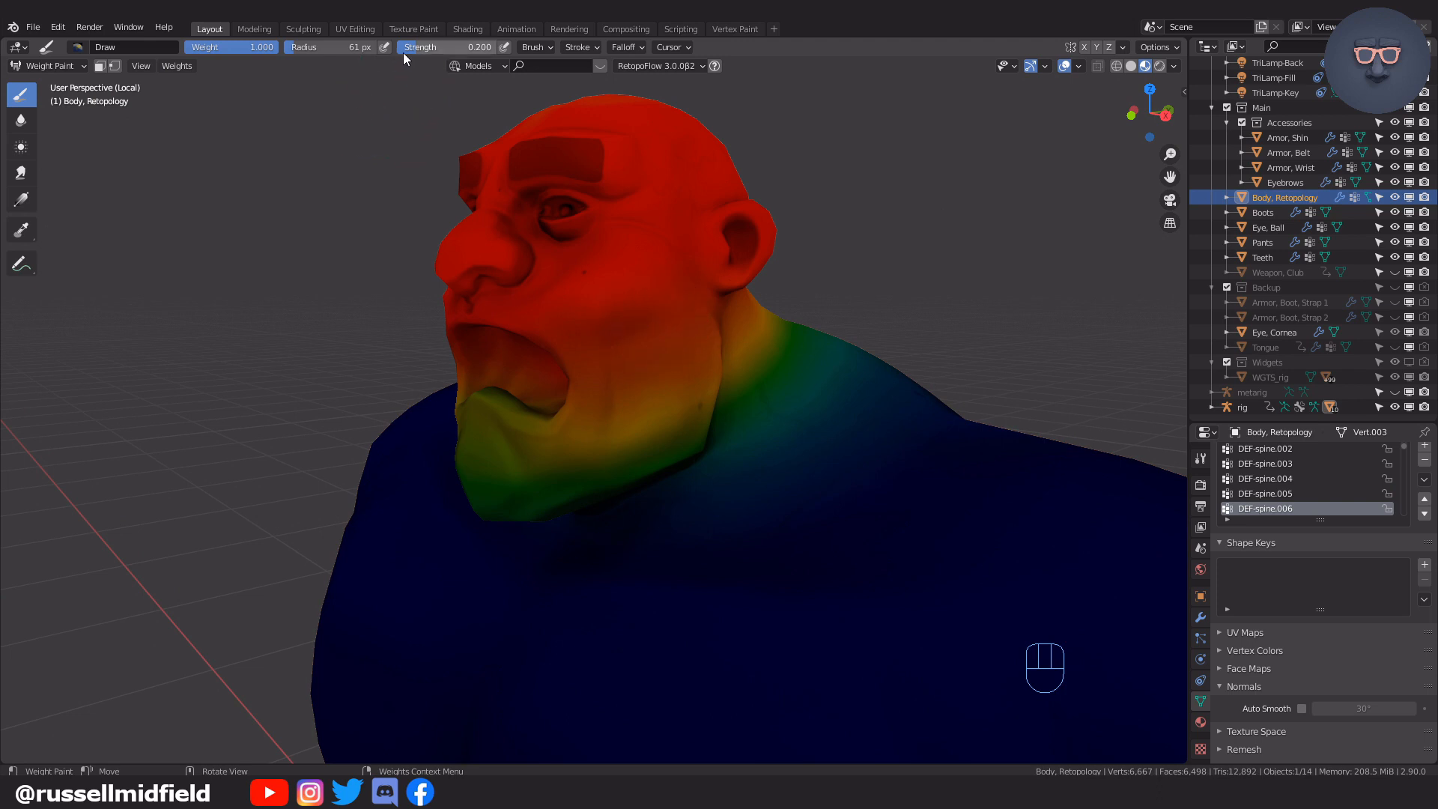
# Paint DEF-spine.006 over the mouth, chin and jaw with weight 1.000 and strength 1.000 until the whole head is covered.
pyautogui.moveTo(540, 405)
pyautogui.mouseDown()
pyautogui.moveTo(609, 407)
pyautogui.moveTo(708, 340)
pyautogui.moveTo(684, 411)
pyautogui.moveTo(609, 443)
pyautogui.moveTo(487, 449)
pyautogui.mouseUp()
pyautogui.moveTo(611, 435); pyautogui.dragTo(658, 353, button='middle')
pyautogui.moveTo(658, 352)
pyautogui.mouseDown()
pyautogui.moveTo(639, 334)
pyautogui.moveTo(674, 272)
pyautogui.moveTo(711, 315)
pyautogui.moveTo(629, 337)
pyautogui.moveTo(659, 362)
pyautogui.moveTo(780, 326)
pyautogui.moveTo(647, 374)
pyautogui.mouseUp()
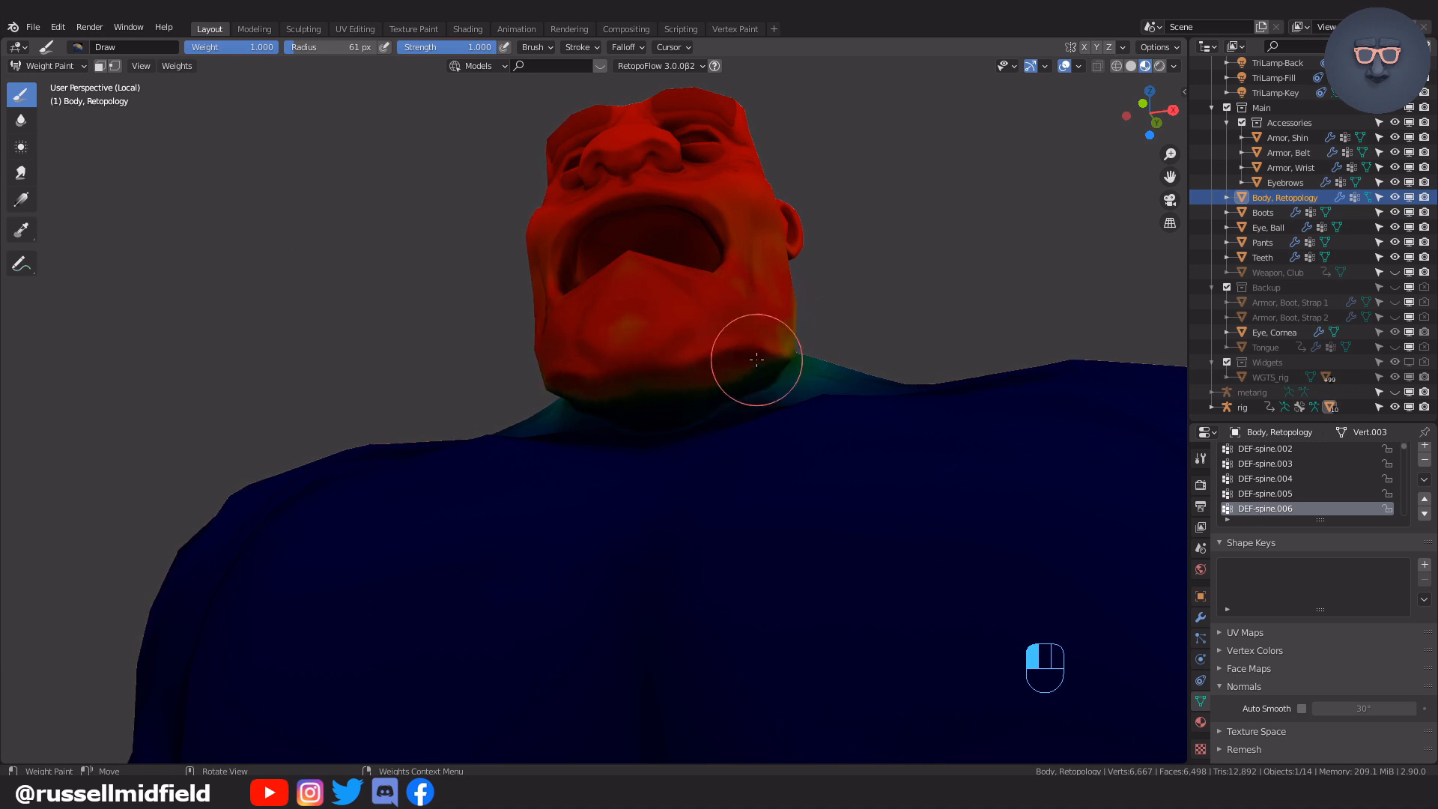
pyautogui.moveTo(771, 364); pyautogui.dragTo(761, 213)
pyautogui.moveTo(629, 311); pyautogui.dragTo(588, 475, button='middle')
pyautogui.moveTo(581, 503); pyautogui.dragTo(569, 514)
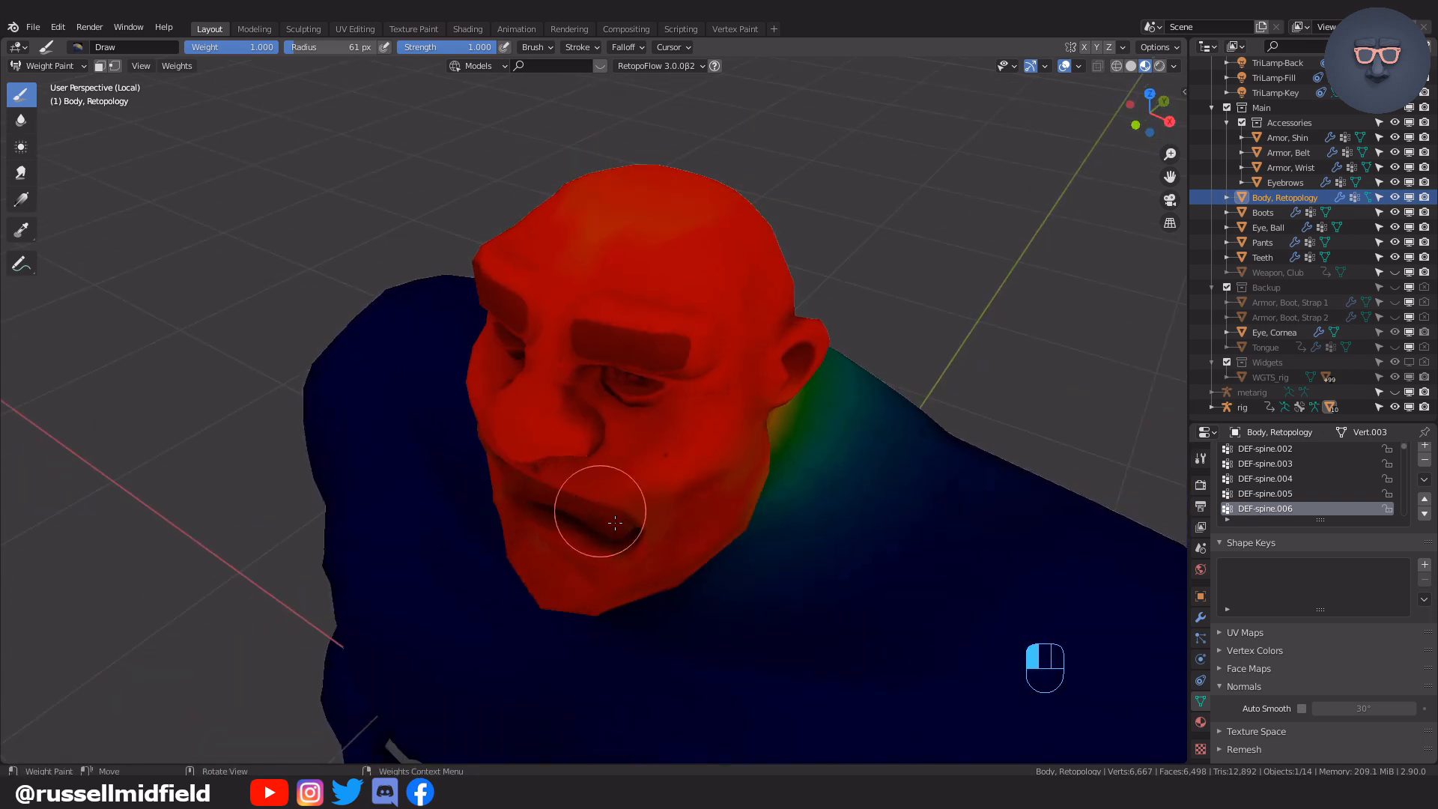
pyautogui.moveTo(608, 534); pyautogui.dragTo(732, 337, button='middle')
# Return to Object Mode, exit local view, and put the rig in Pose Mode with its head control selected.
pyautogui.hotkey('ctrl', 'Tab')
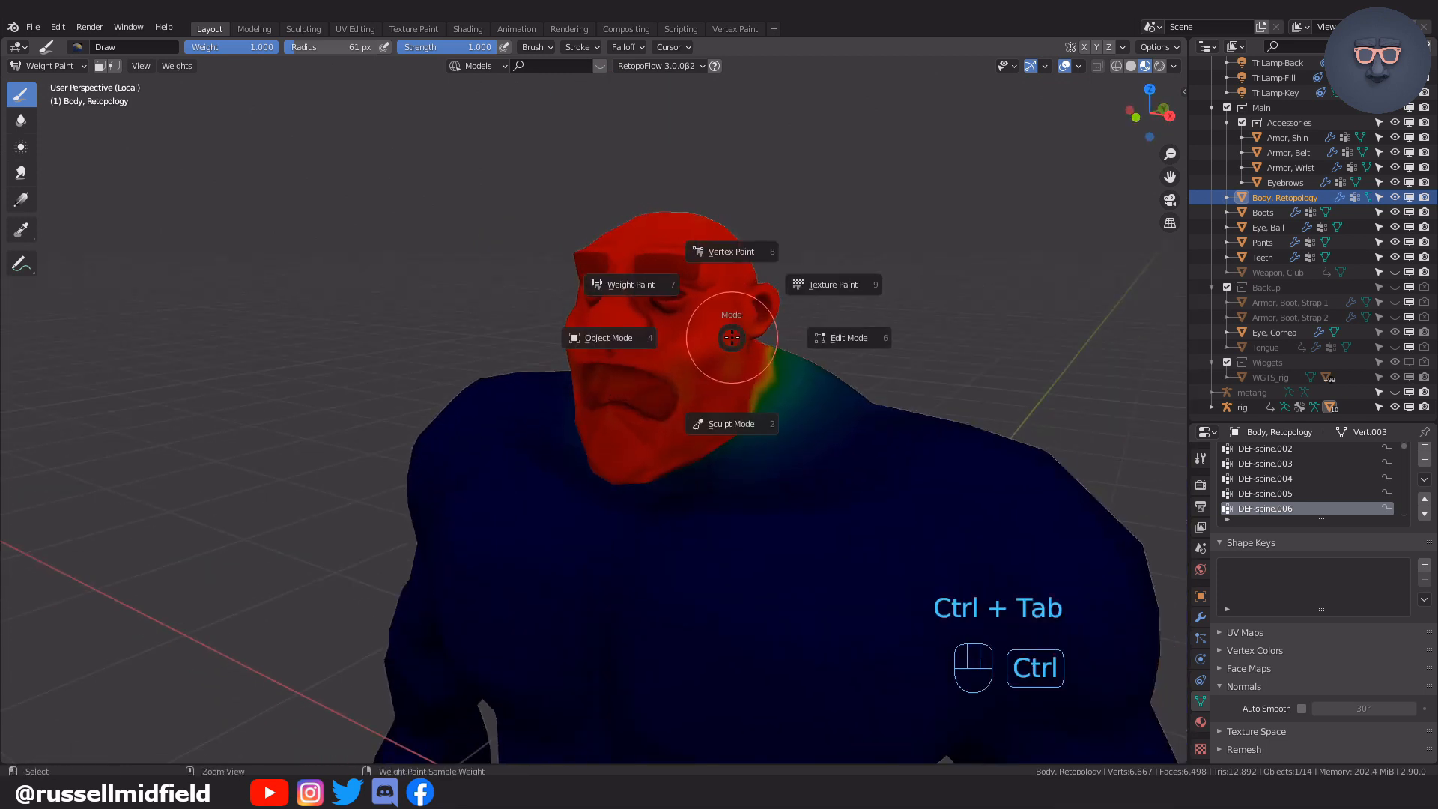
pyautogui.click(629, 336)
pyautogui.click(872, 282)
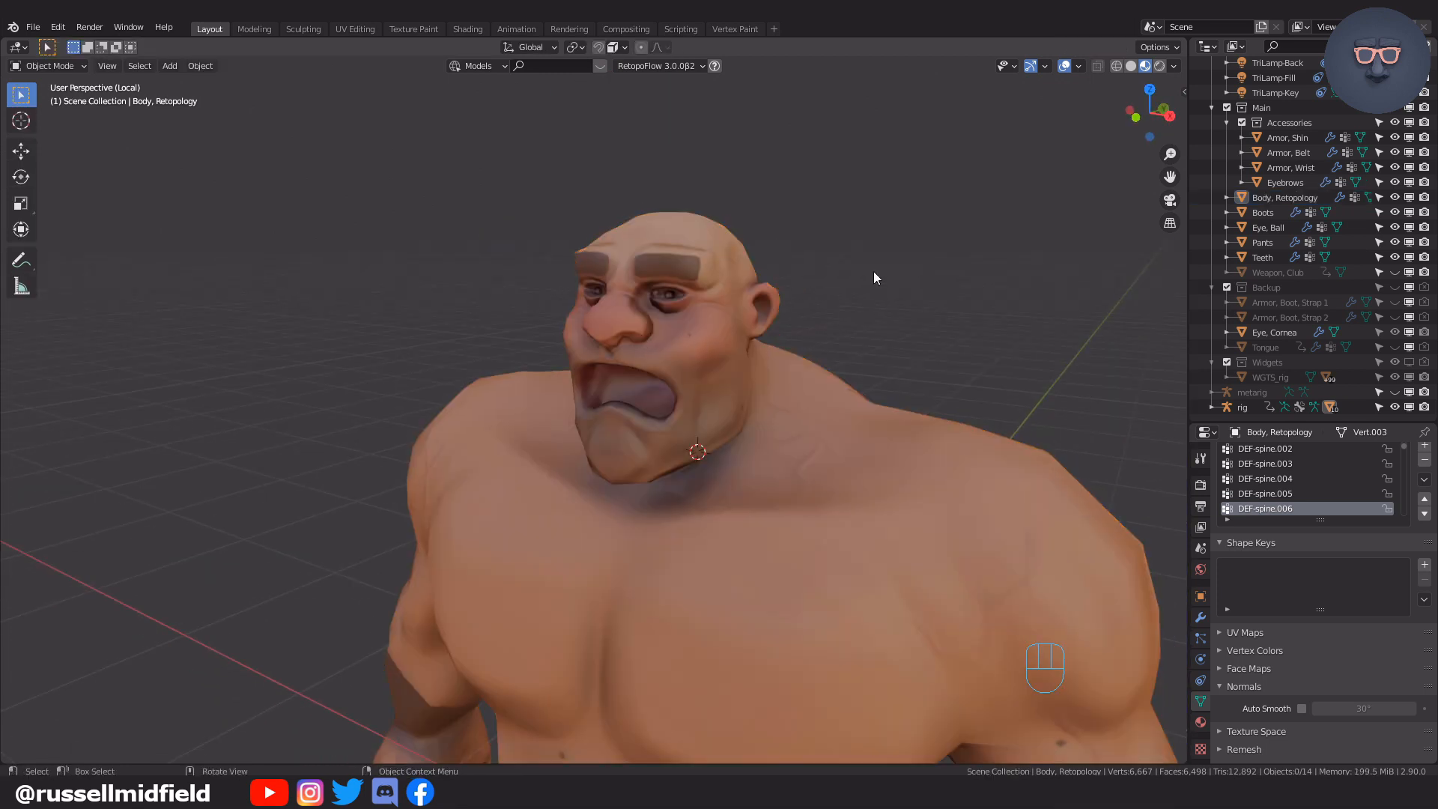
pyautogui.press('KP_Divide')
pyautogui.moveTo(872, 282); pyautogui.dragTo(734, 339, button='middle')
pyautogui.click(637, 335)
pyautogui.hotkey('ctrl', 'Tab')
pyautogui.click(638, 298)
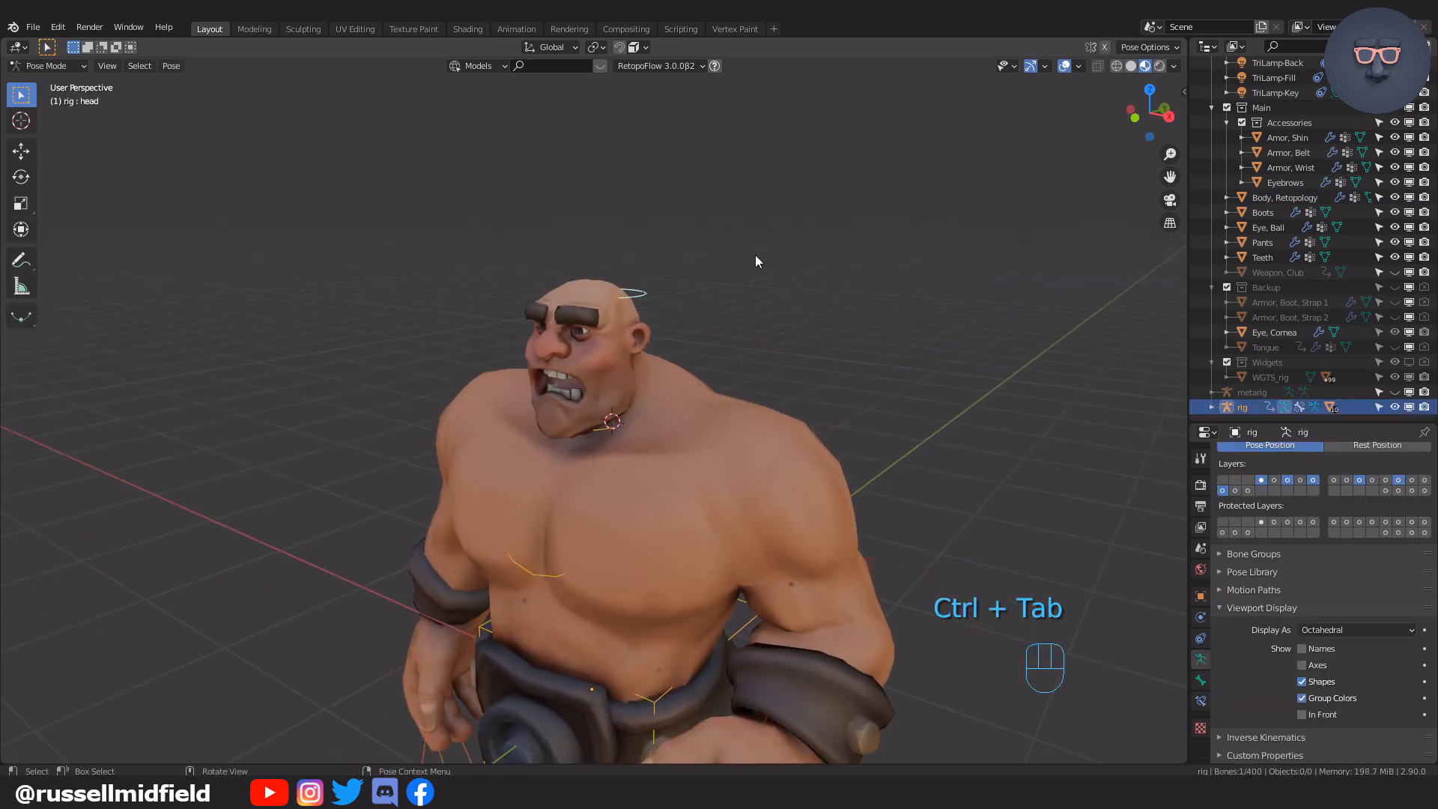
# Rotate the head control about the global Z axis to test the new weights, and undo the rotation.
pyautogui.press('r')
pyautogui.press('z')
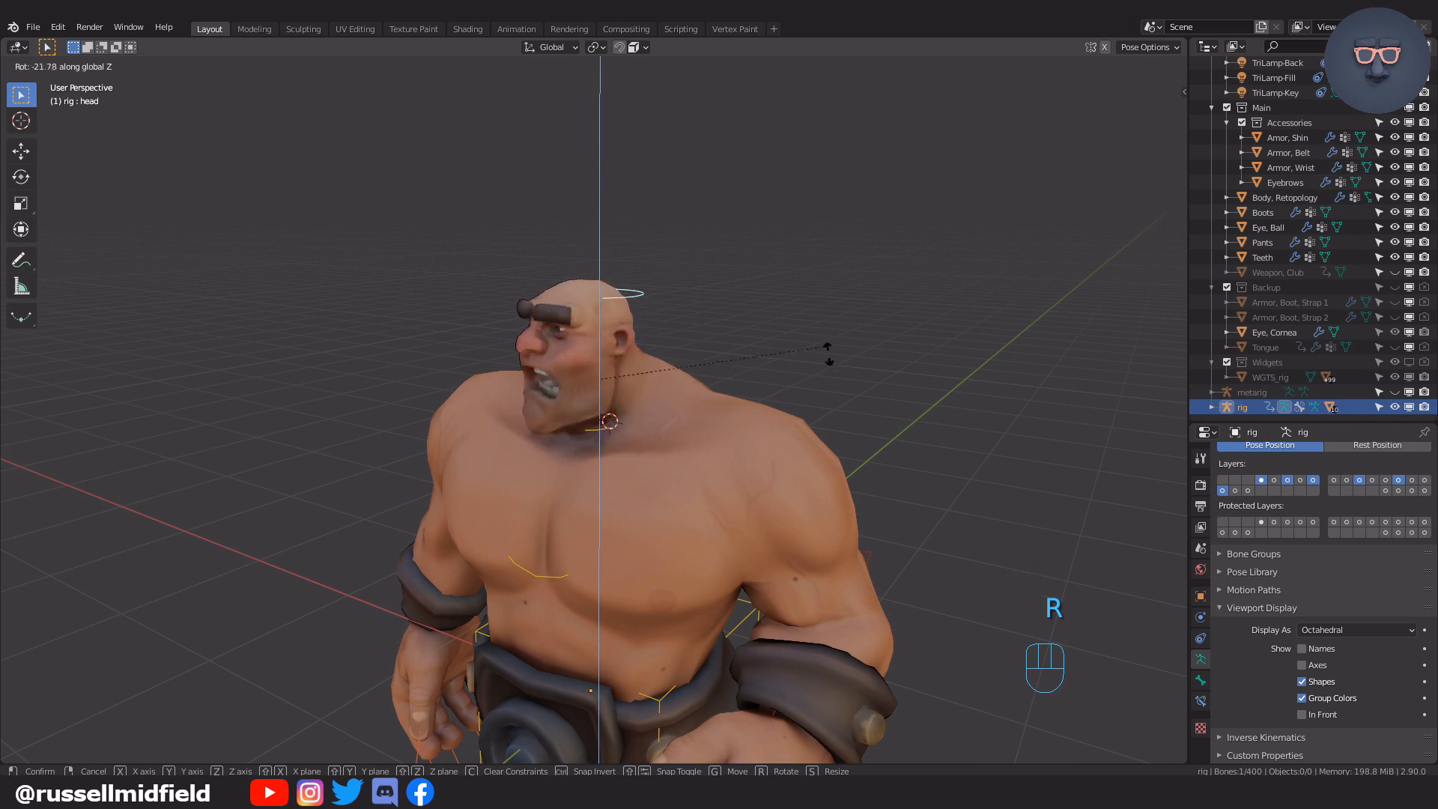
pyautogui.hotkey('ctrl', 'z')
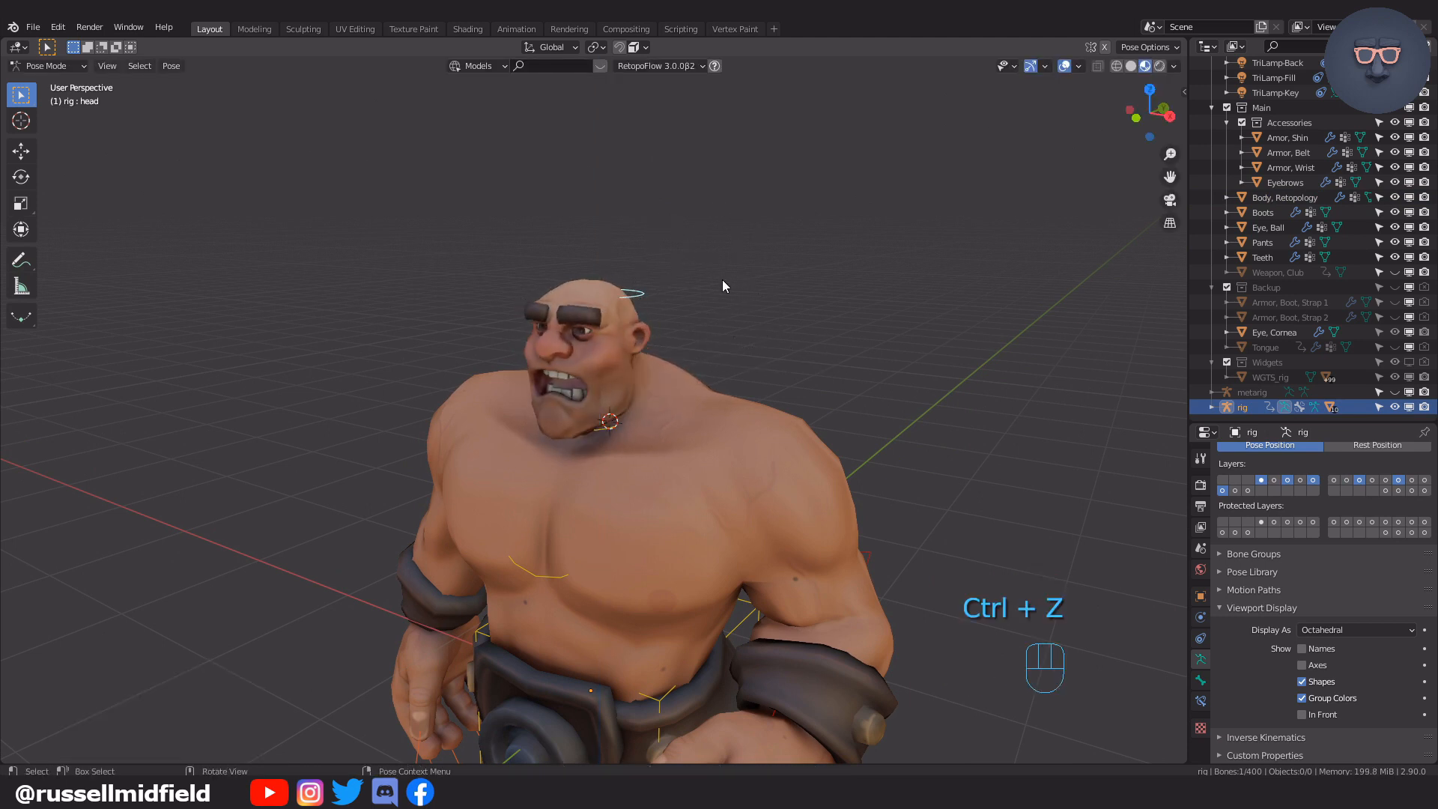
pyautogui.scroll(2, 721, 282)
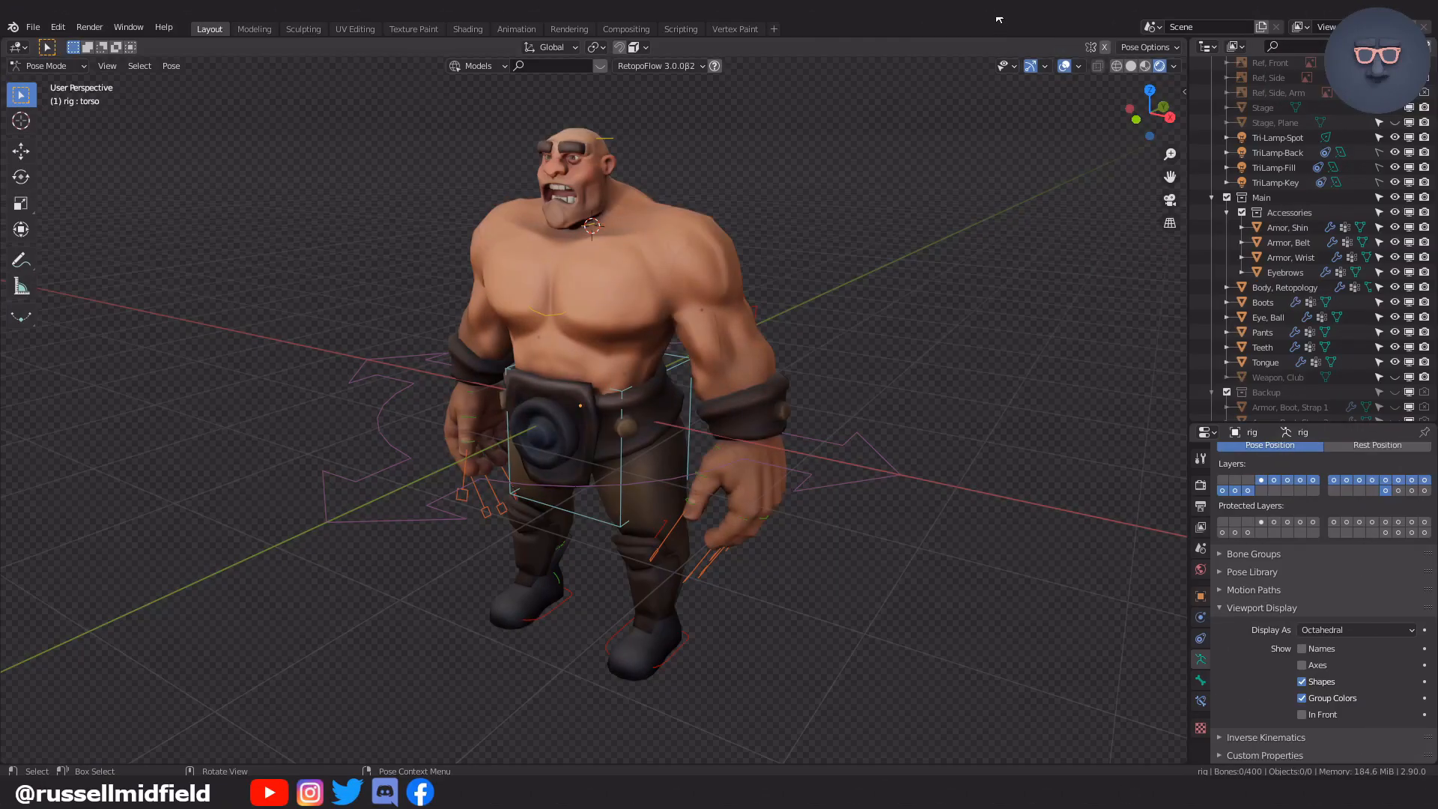
# Open the Animation workspace with Rendered viewport shading and change the Dope Sheet to the Action Editor.
pyautogui.click(527, 30)
pyautogui.click(1159, 67)
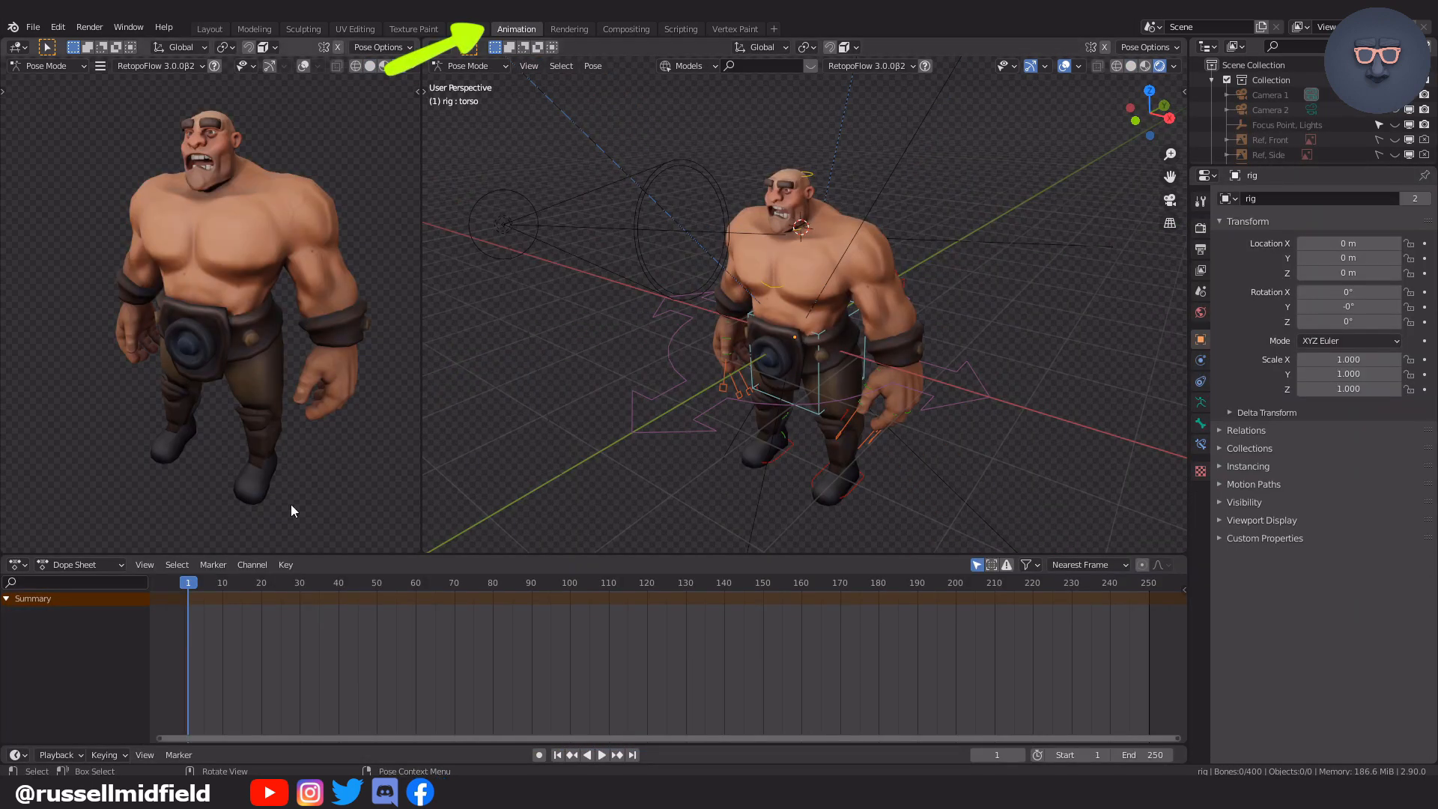
pyautogui.click(113, 568)
pyautogui.click(111, 596)
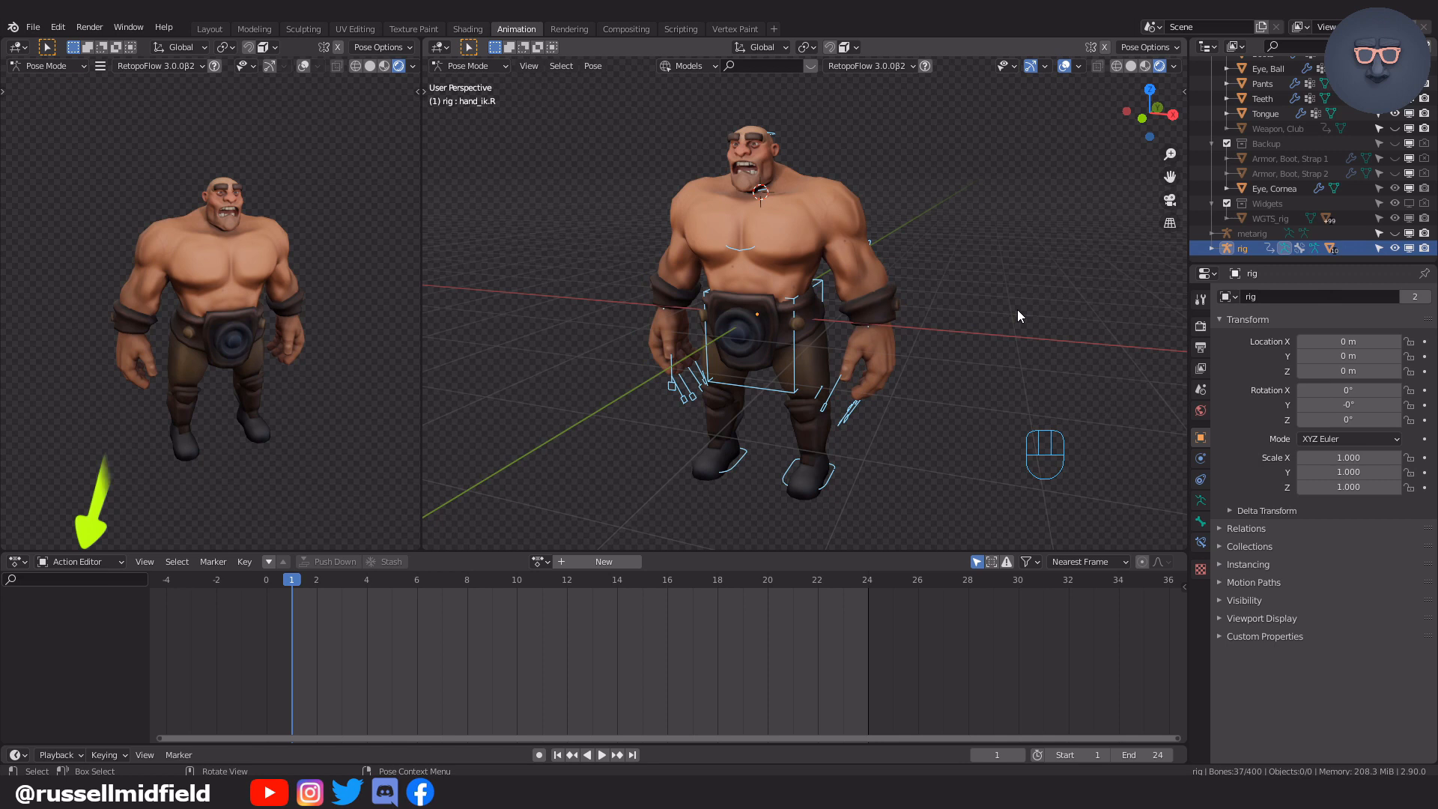
# Play and stop the timeline as a check, and create a new action named Run for the rig.
pyautogui.click(602, 754)
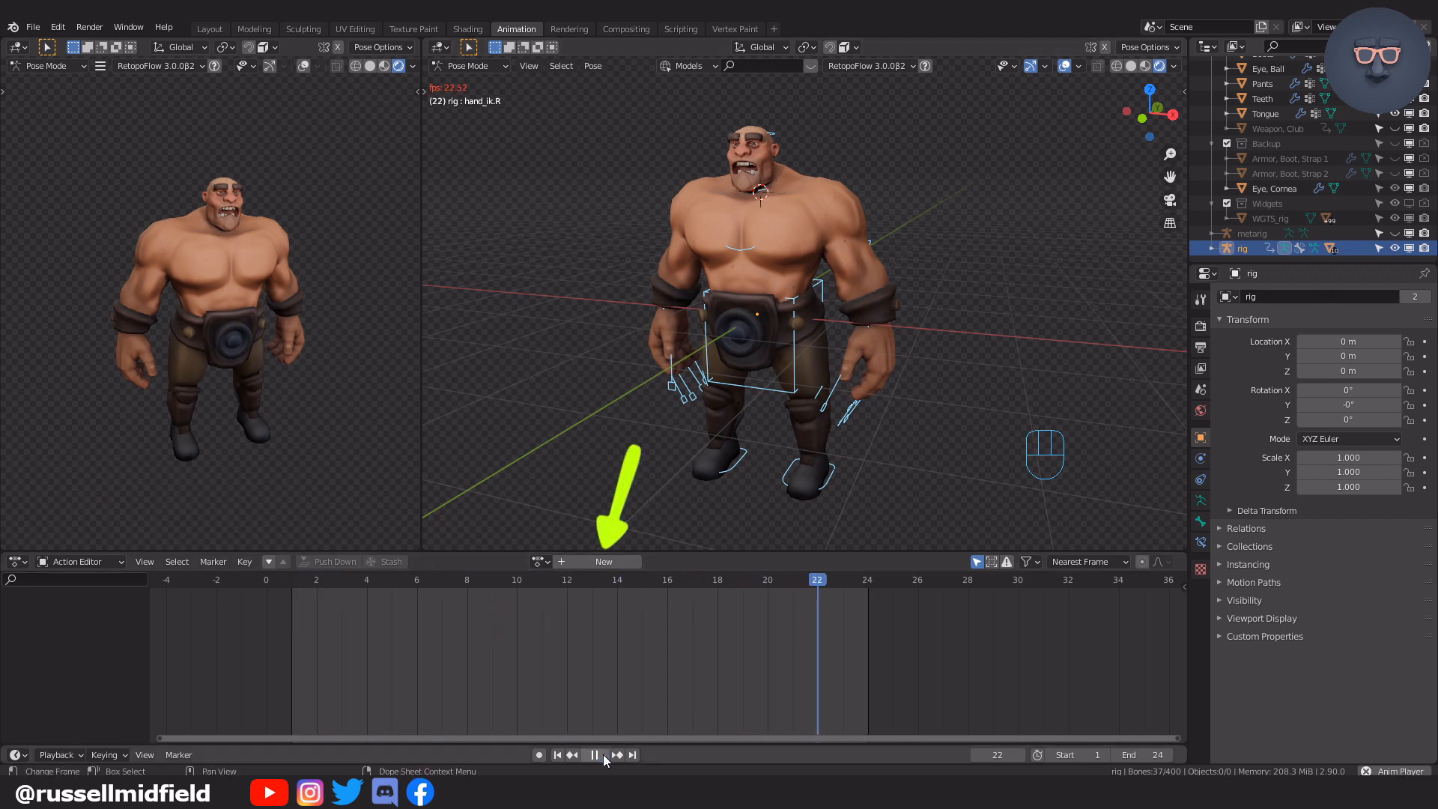
pyautogui.click(604, 753)
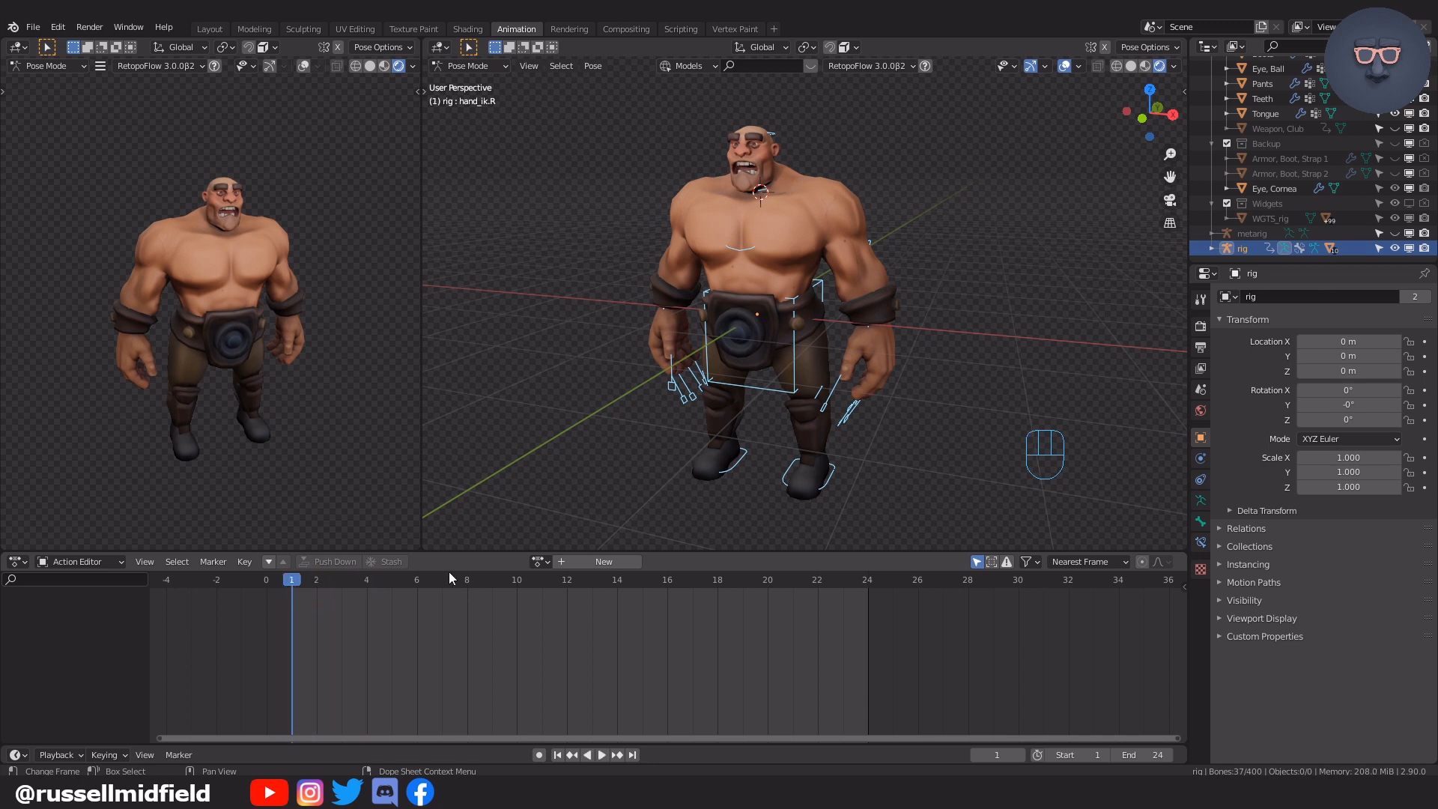
pyautogui.click(560, 561)
pyautogui.doubleClick(563, 561)
pyautogui.write('Run')
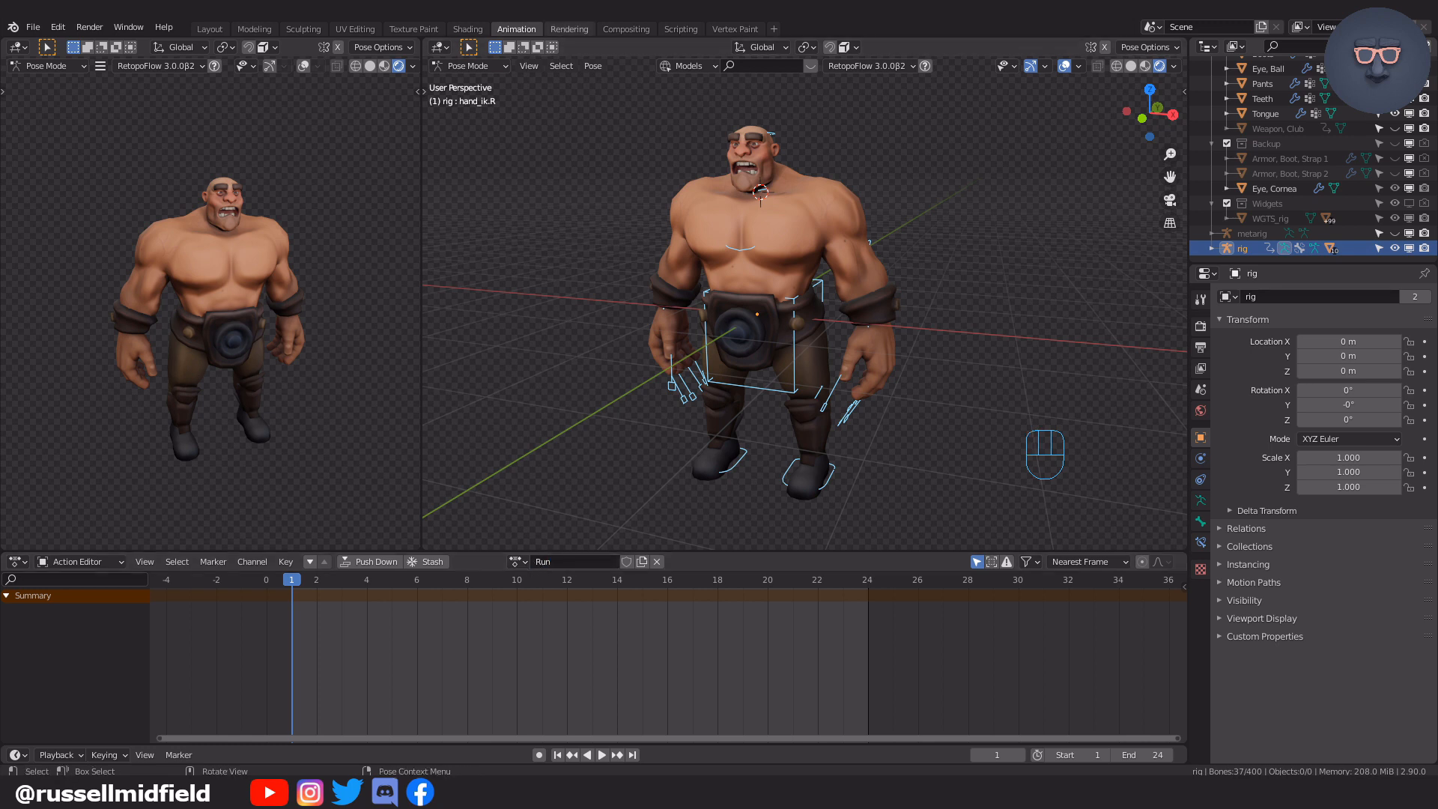
# Add a mesh plane and scale it up about 63 times on all axes as ground.
pyautogui.press('KP_7')
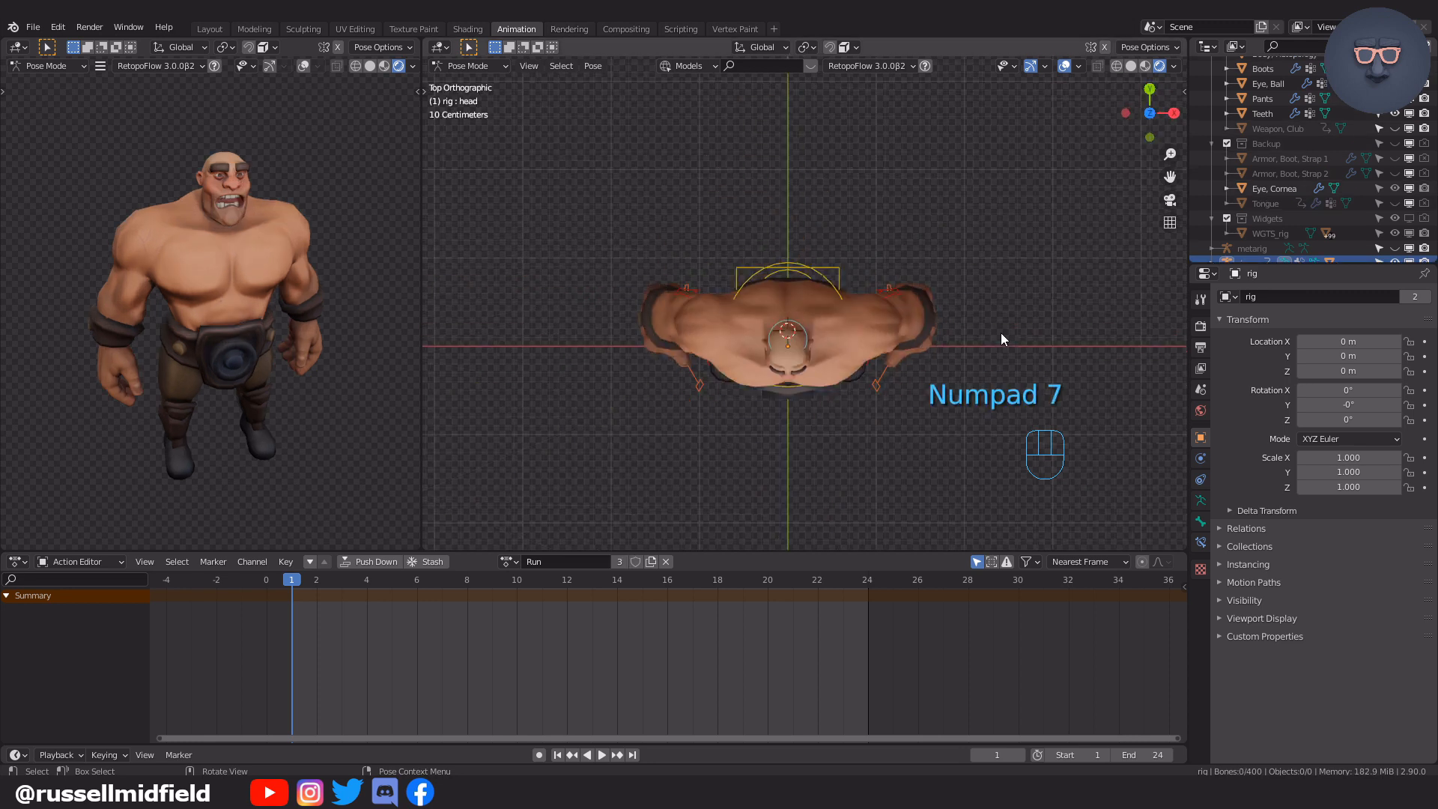
pyautogui.hotkey('shift', 'a')
pyautogui.moveTo(1001, 332)
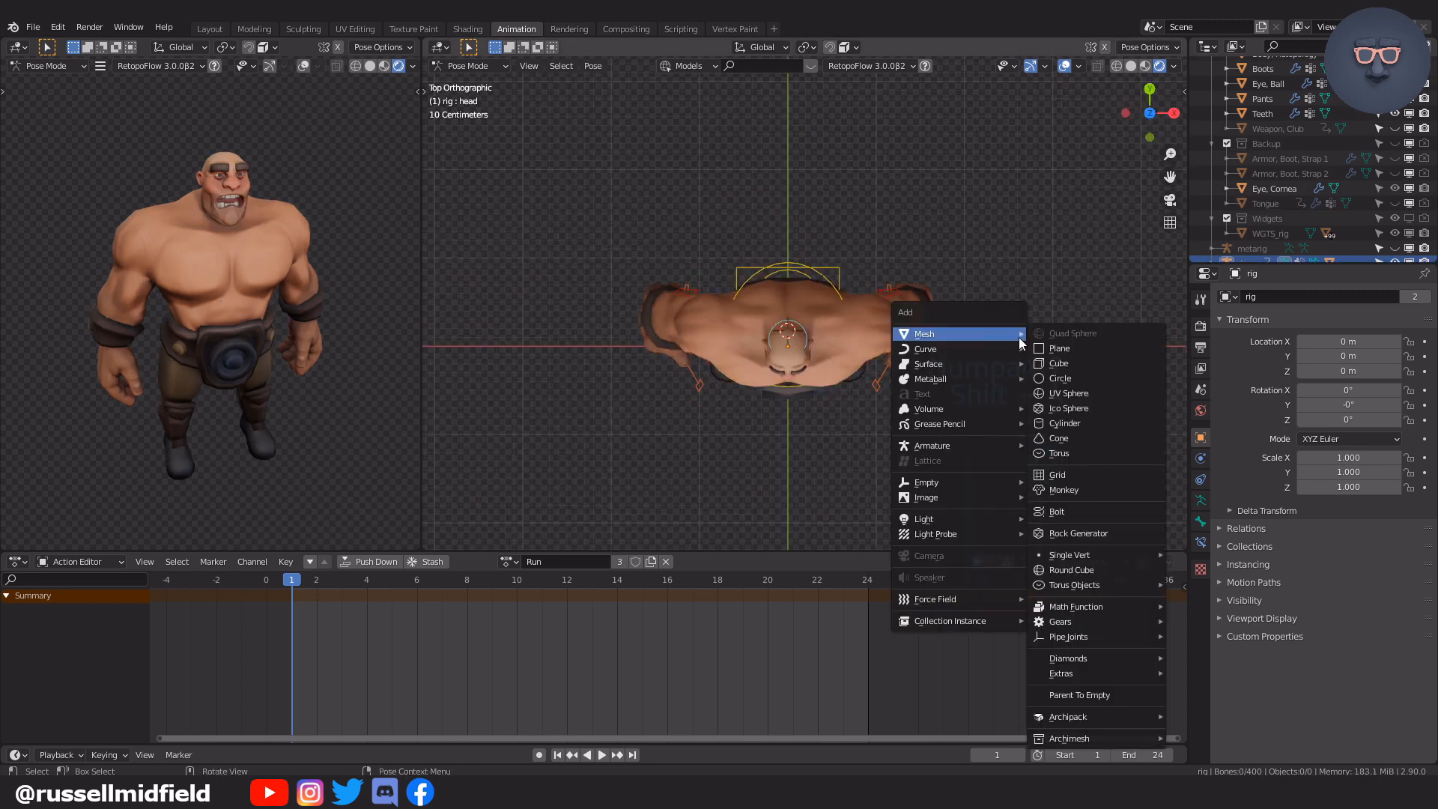
pyautogui.click(1049, 348)
pyautogui.scroll(-10, 936, 319)
pyautogui.press('s')
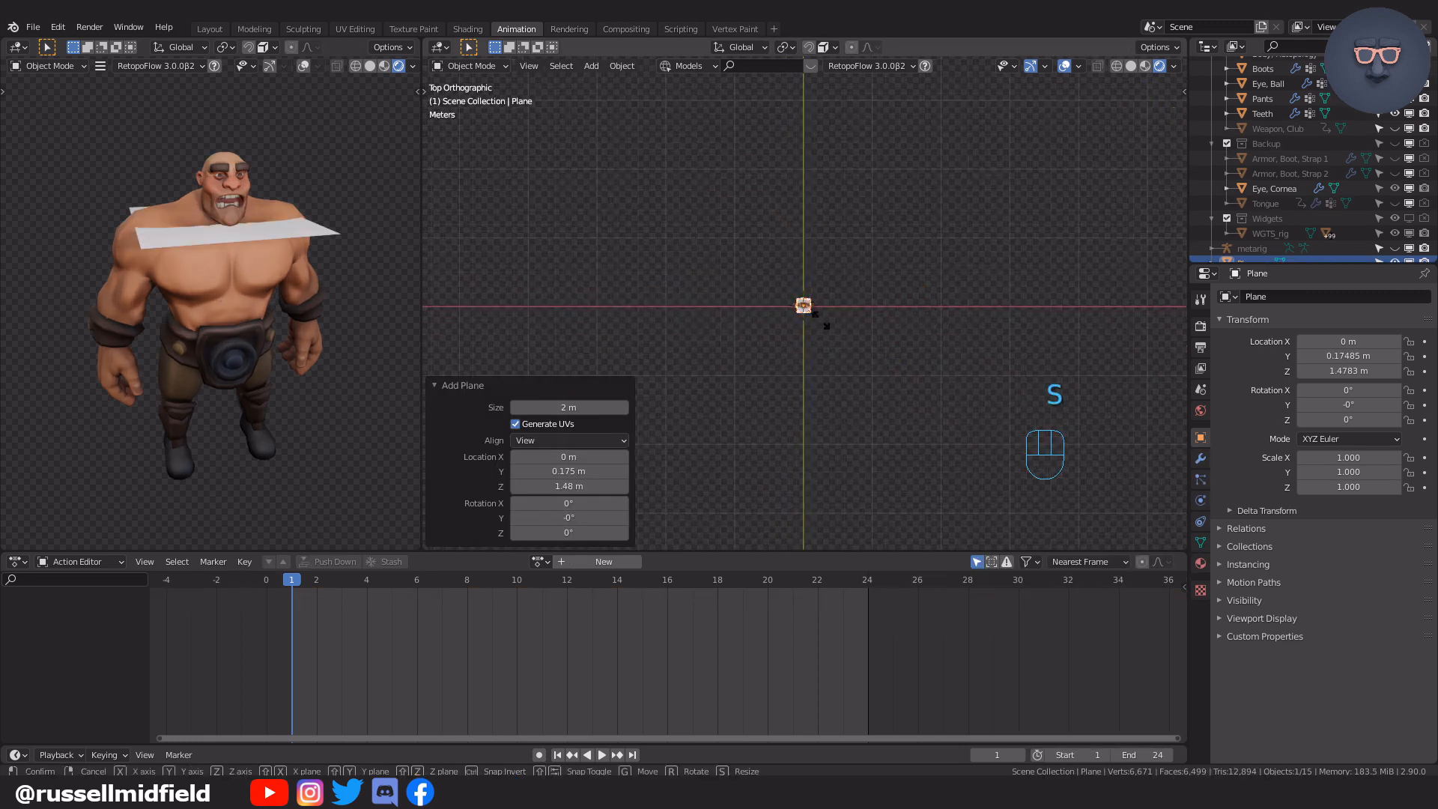
pyautogui.click(1161, 294)
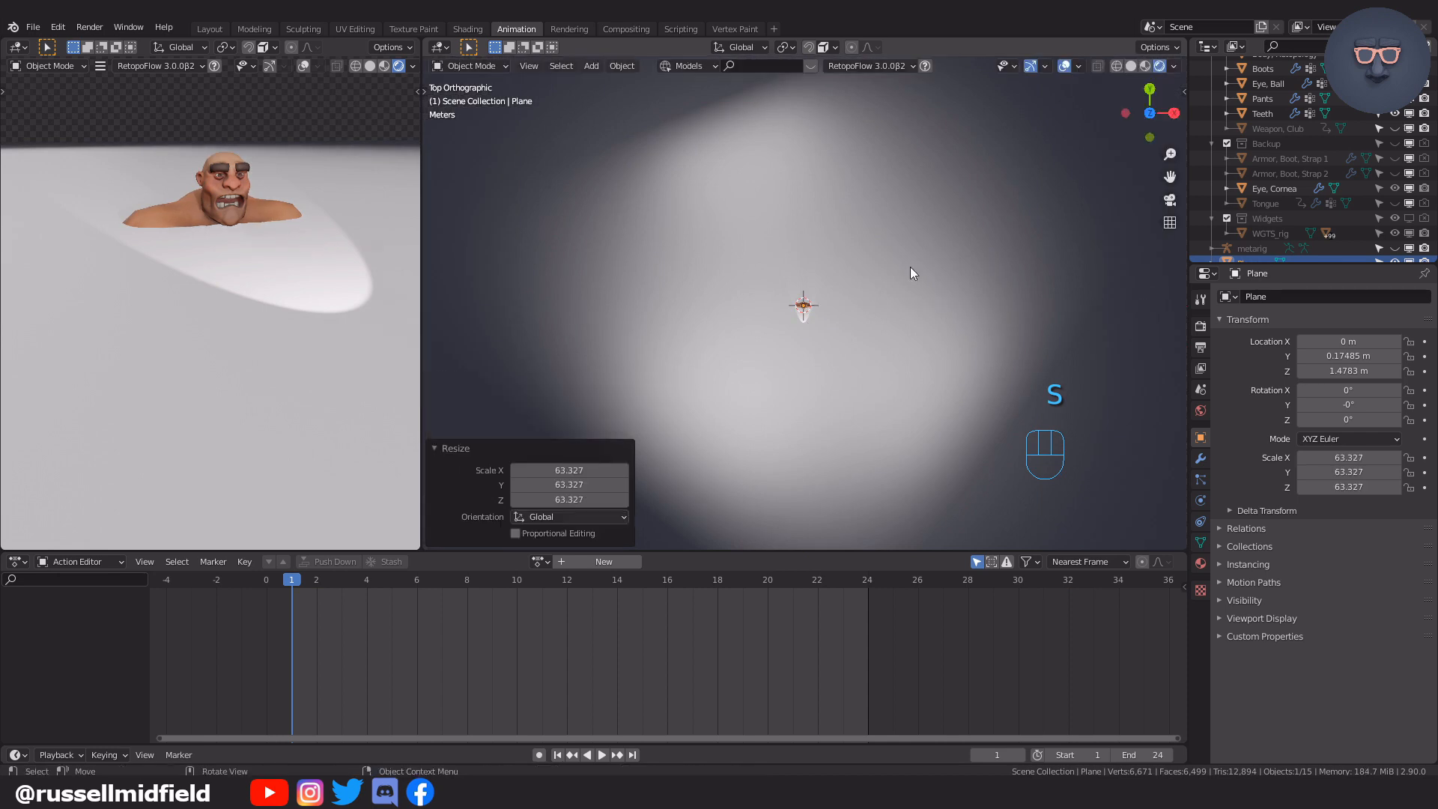
# Lower the ground plane along global Z to about -2.25 m, just beneath the soles of the ogre's boots.
pyautogui.moveTo(871, 307); pyautogui.dragTo(815, 258, button='middle')
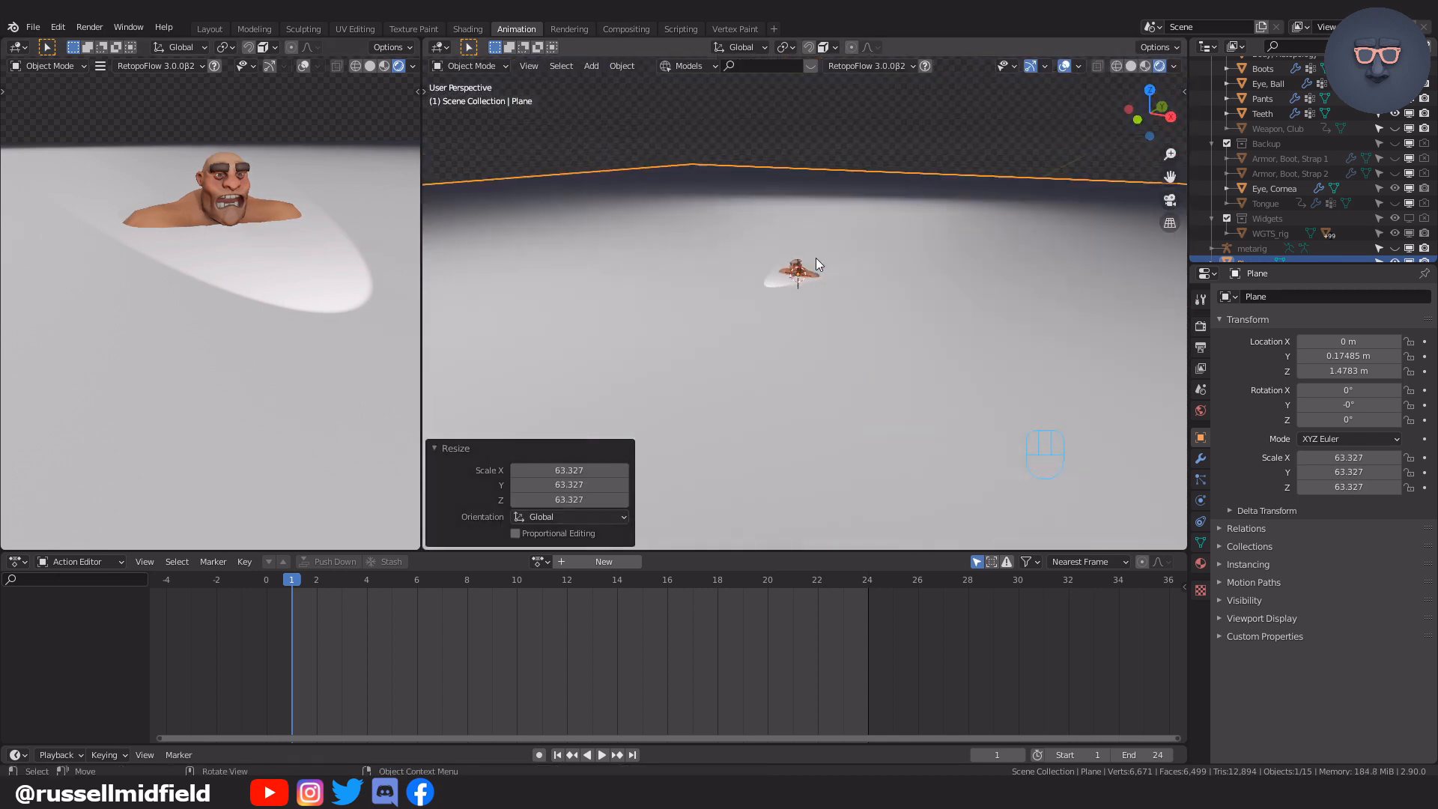
pyautogui.press('g')
pyautogui.press('z')
pyautogui.click(844, 337)
pyautogui.moveTo(858, 360); pyautogui.dragTo(800, 283, button='middle')
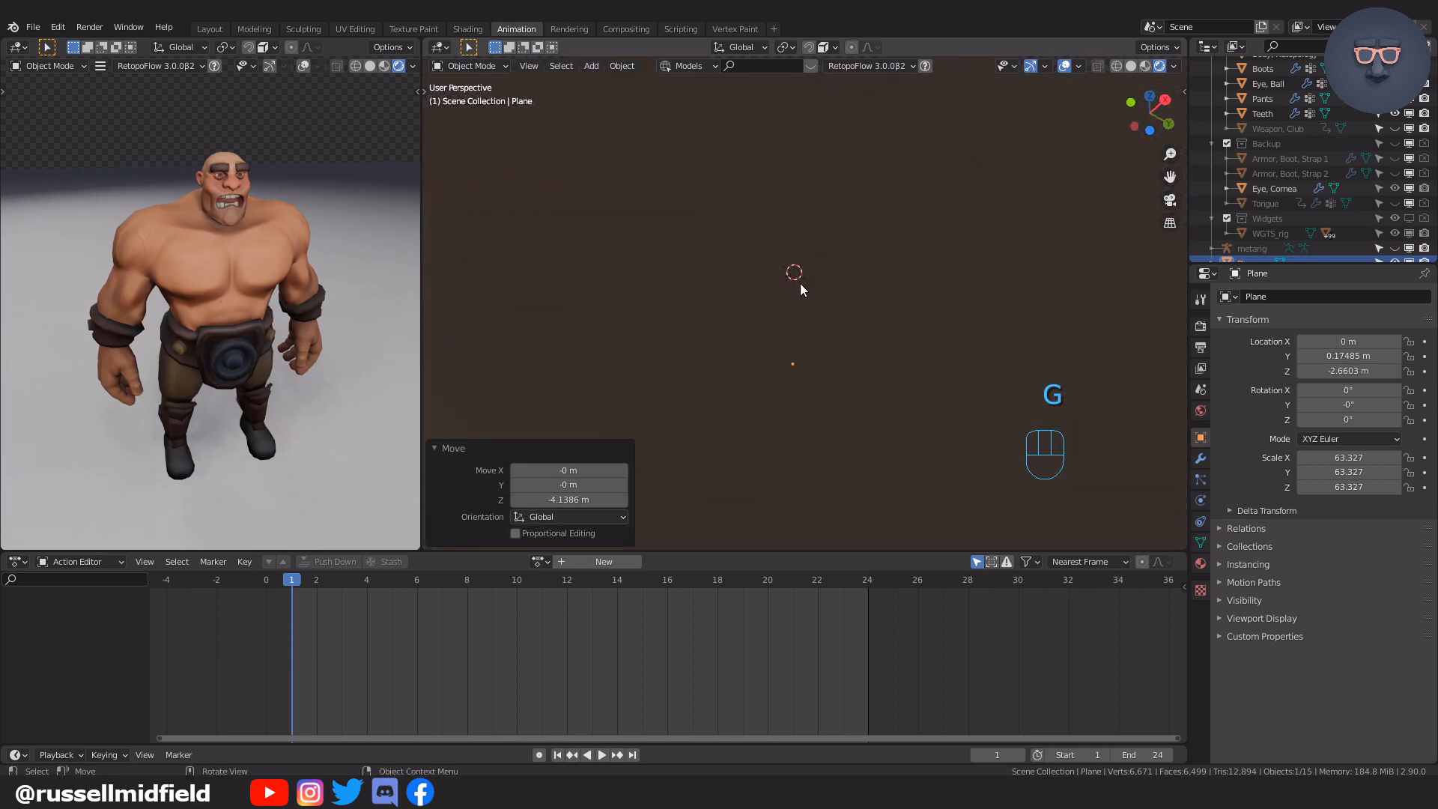
pyautogui.scroll(3, 800, 285)
pyautogui.press('g')
pyautogui.press('z')
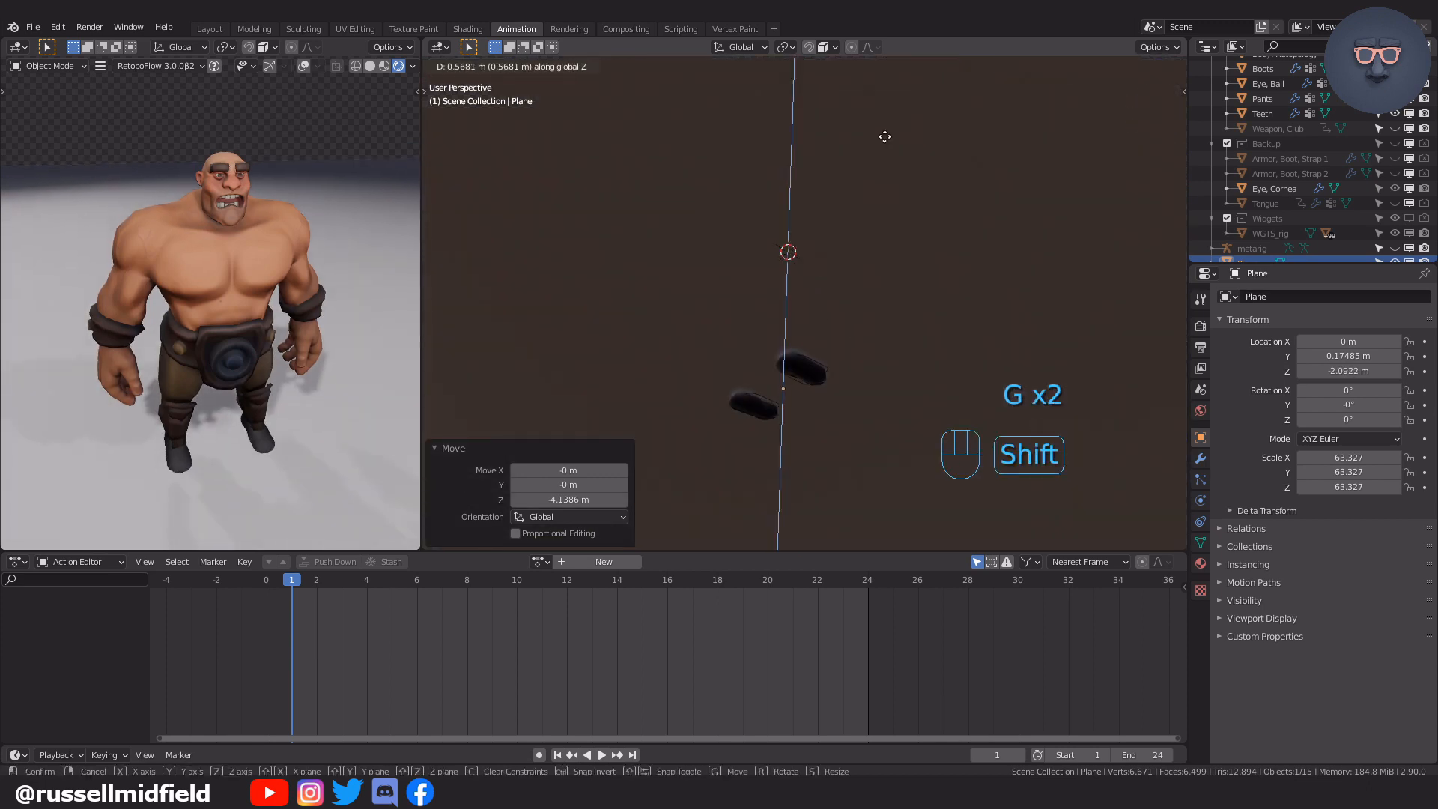
pyautogui.click(895, 209)
pyautogui.moveTo(863, 268); pyautogui.dragTo(814, 319, button='middle')
# Extrude the whole ground plane about 0.38 m downward in Edit Mode and return to Object Mode.
pyautogui.press('Tab')
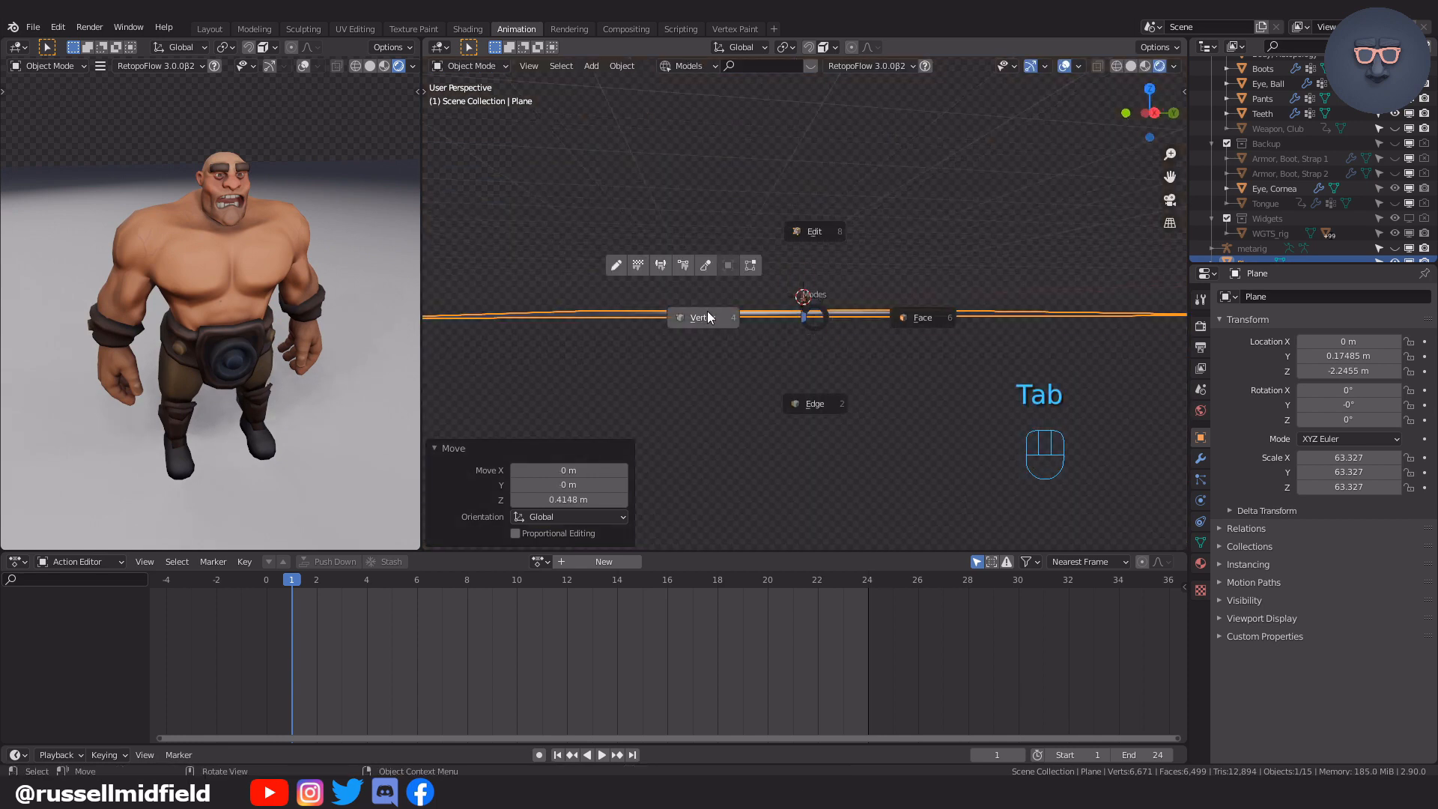
pyautogui.click(748, 324)
pyautogui.press('a')
pyautogui.press('e')
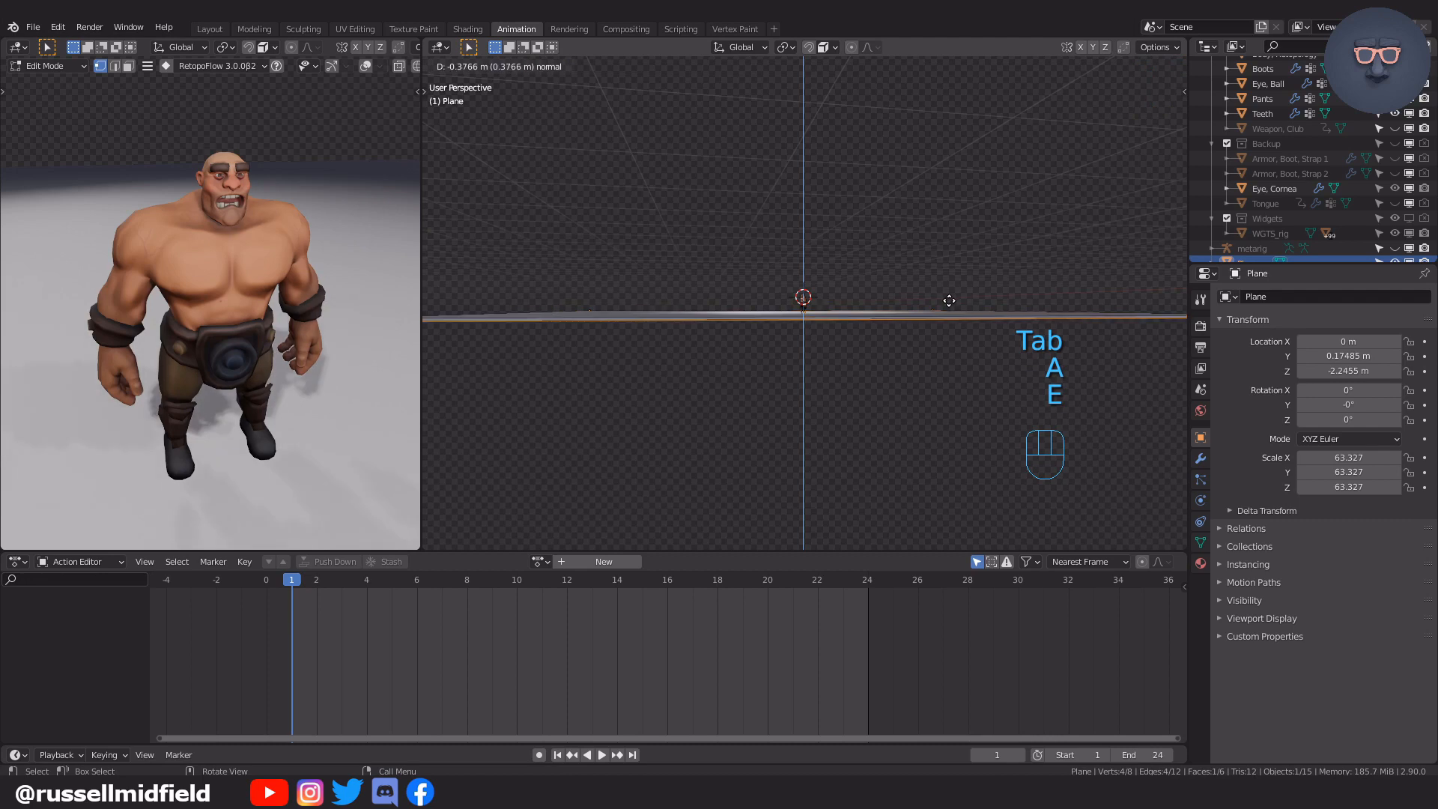
pyautogui.click(950, 301)
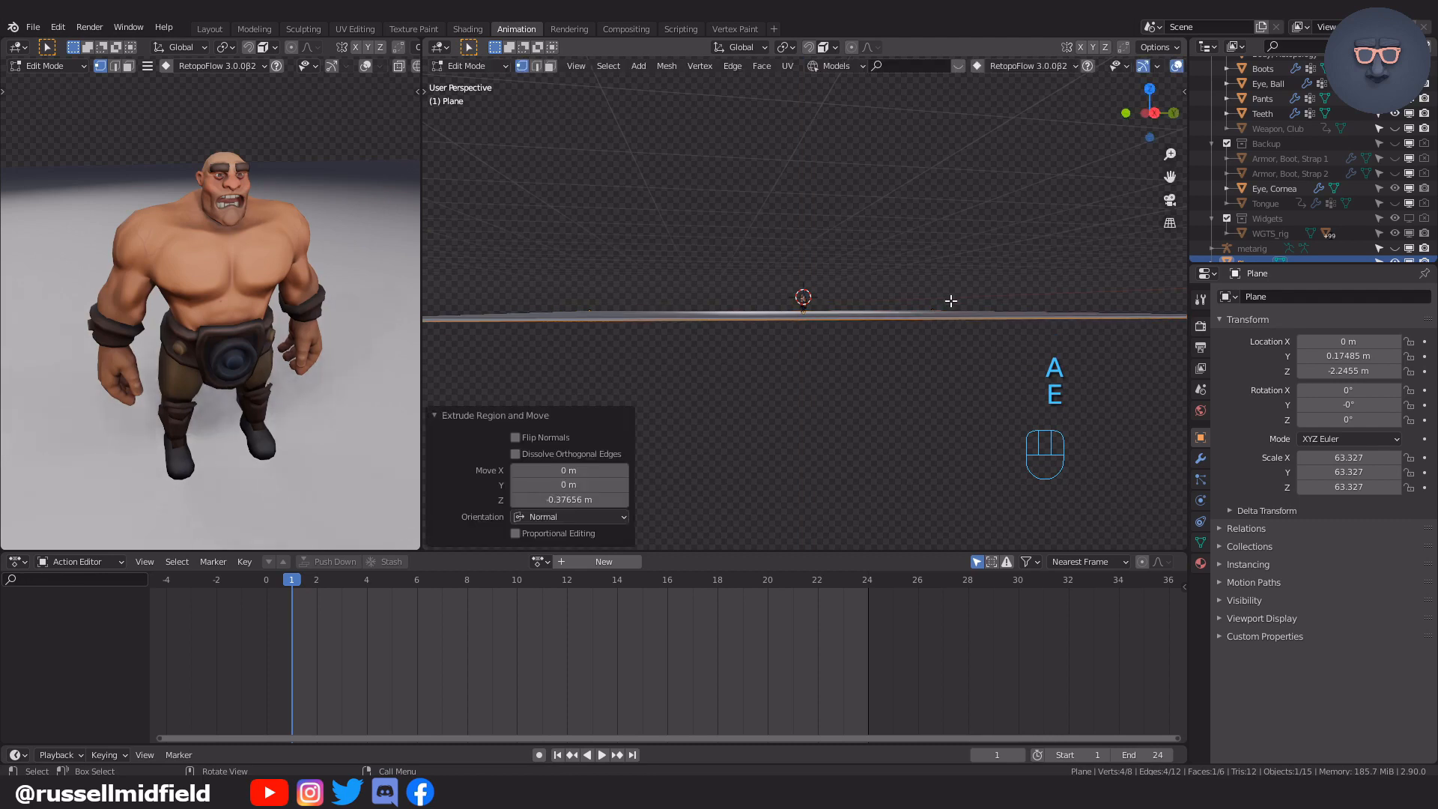
pyautogui.press('KP_3')
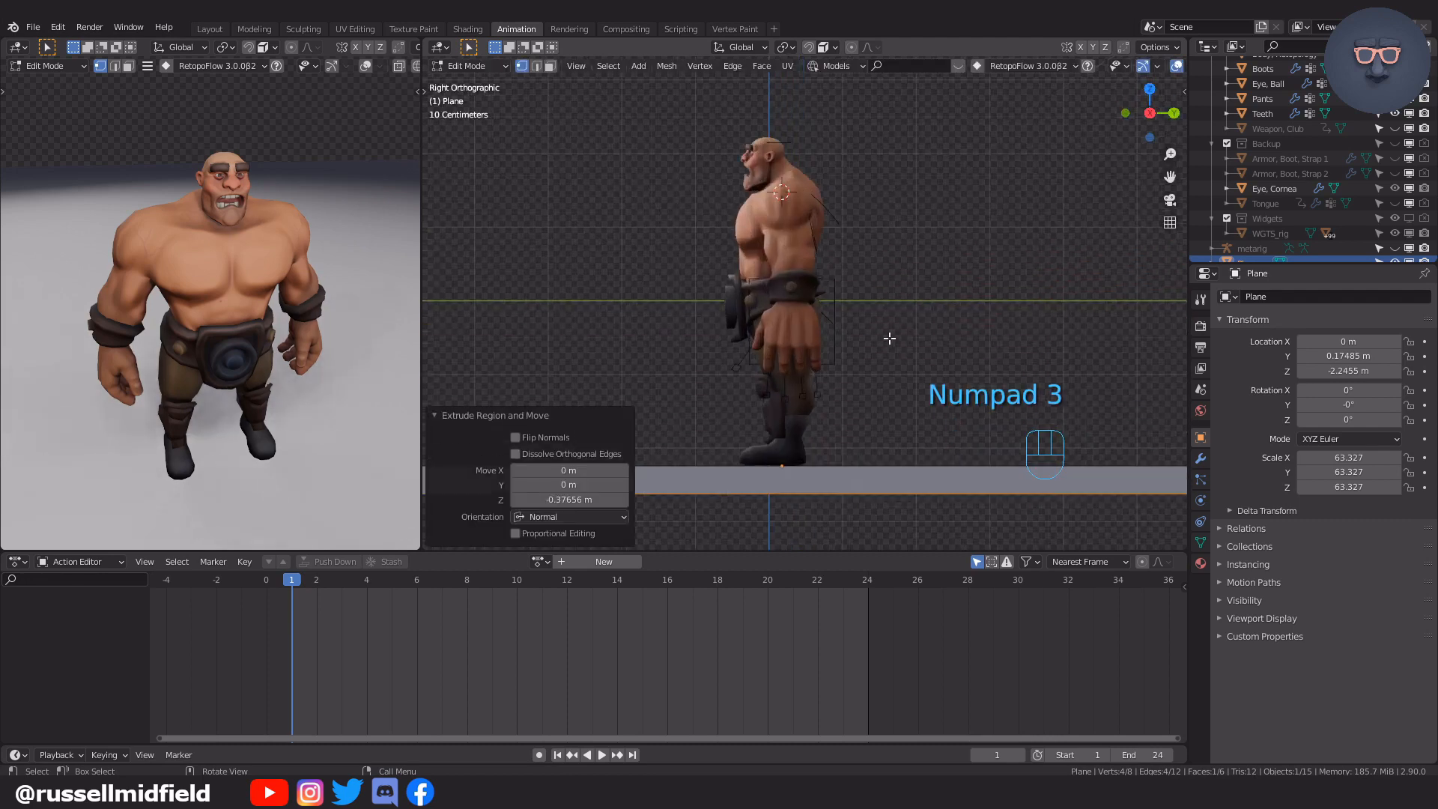
pyautogui.keyDown('shift'); pyautogui.moveTo(889, 338); pyautogui.dragTo(910, 298, button='middle'); pyautogui.keyUp('shift')
pyautogui.press('Tab')
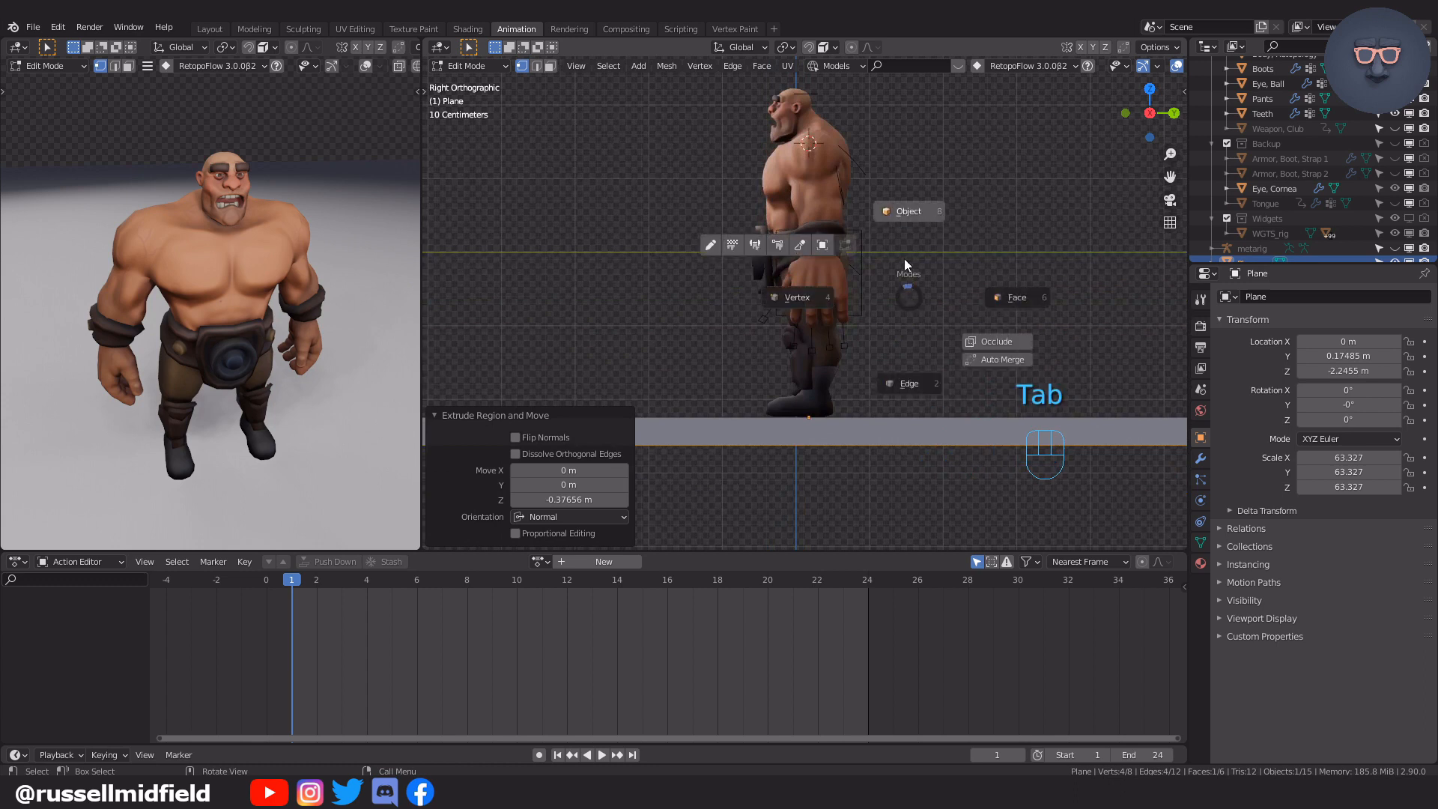
pyautogui.scroll(-2, 1288, 235)
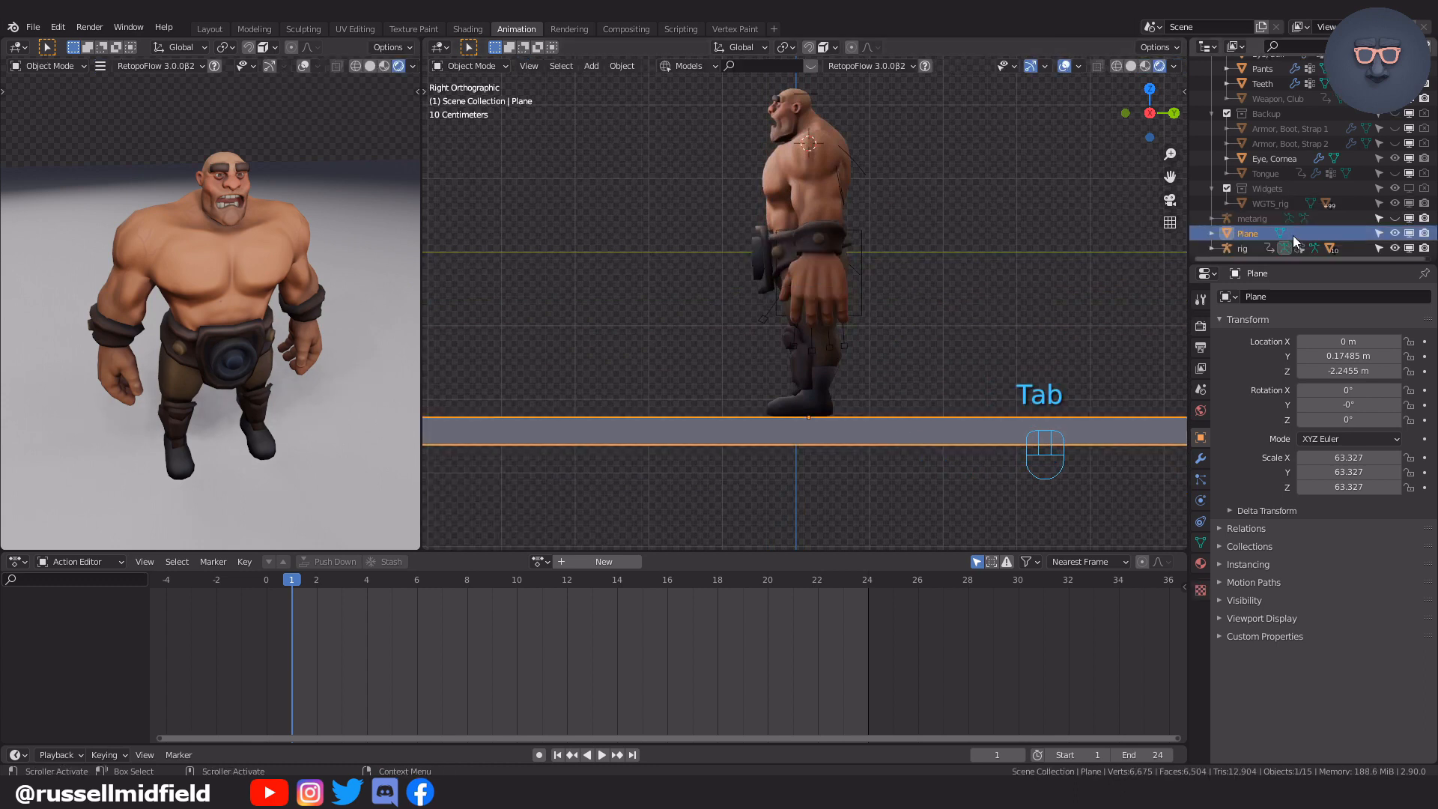
# Deselect the ground plane and put the rig back in Pose Mode with its torso control selected.
pyautogui.hotkey('alt', 'a')
pyautogui.scroll(2, 961, 249)
pyautogui.scroll(1, 960, 249)
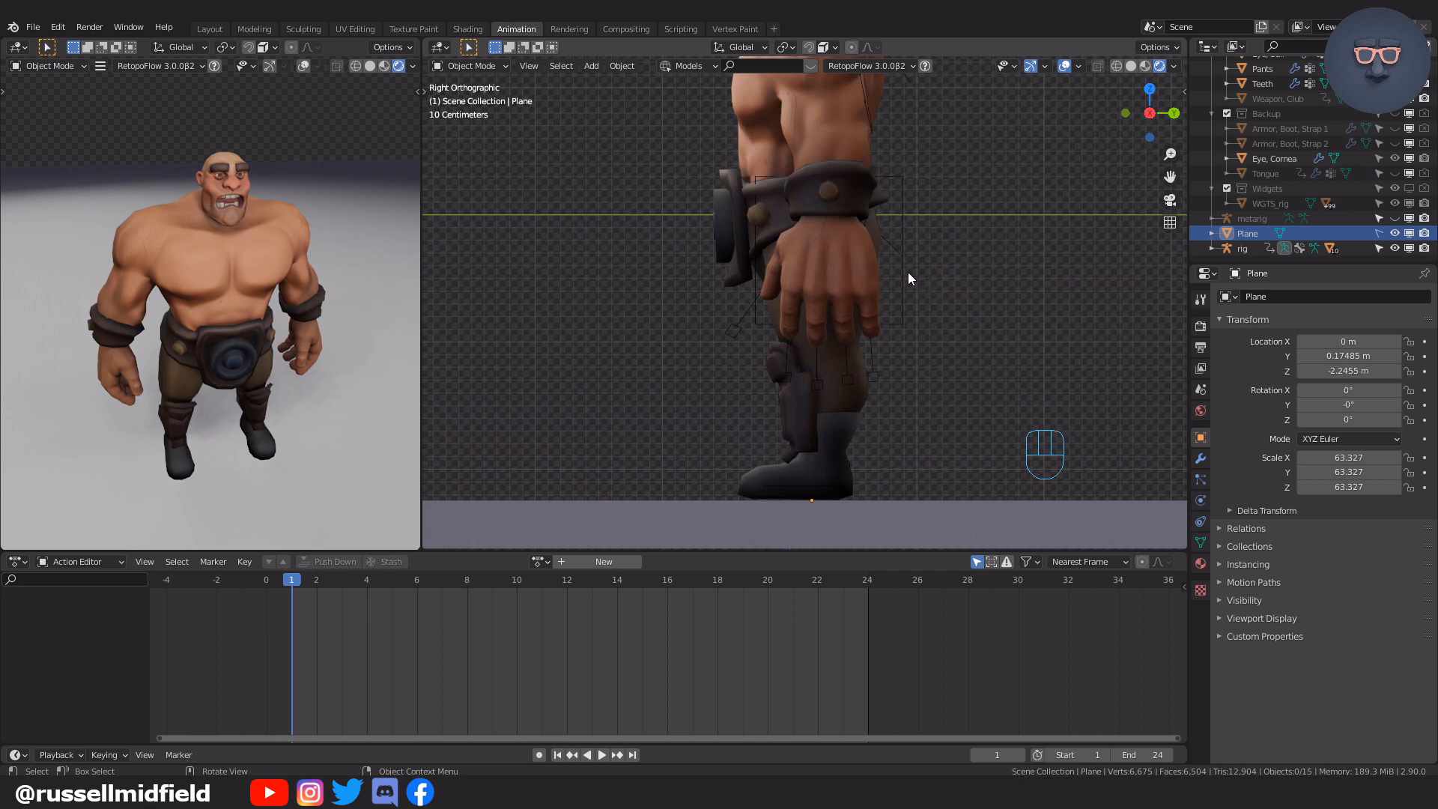
pyautogui.press('KP_3')
pyautogui.keyDown('shift'); pyautogui.moveTo(928, 354); pyautogui.dragTo(868, 349, button='middle'); pyautogui.keyUp('shift')
pyautogui.click(837, 310)
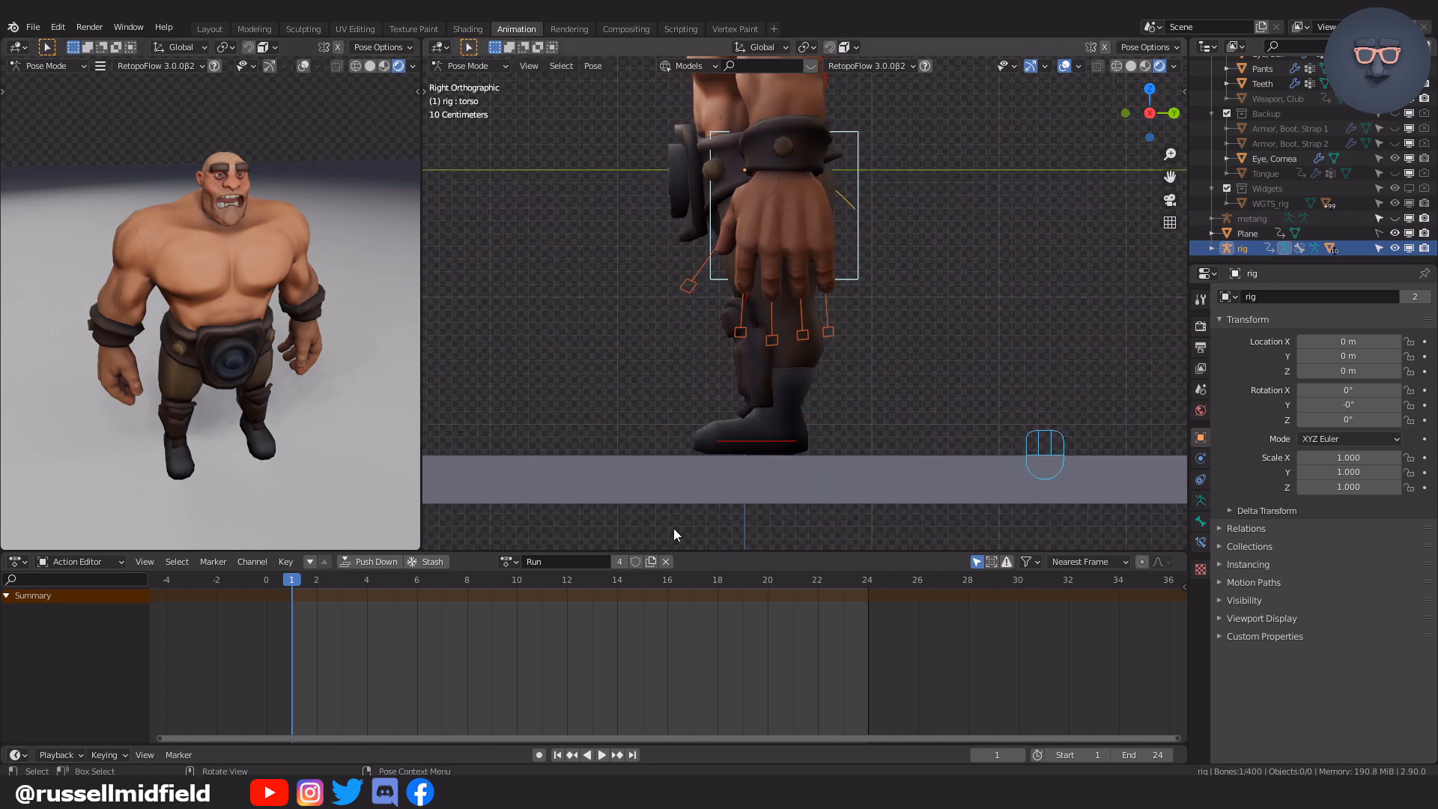
# Move the left foot IK control about 0.59 m forward and rotate its toes up about 20° in right view.
pyautogui.click(766, 442)
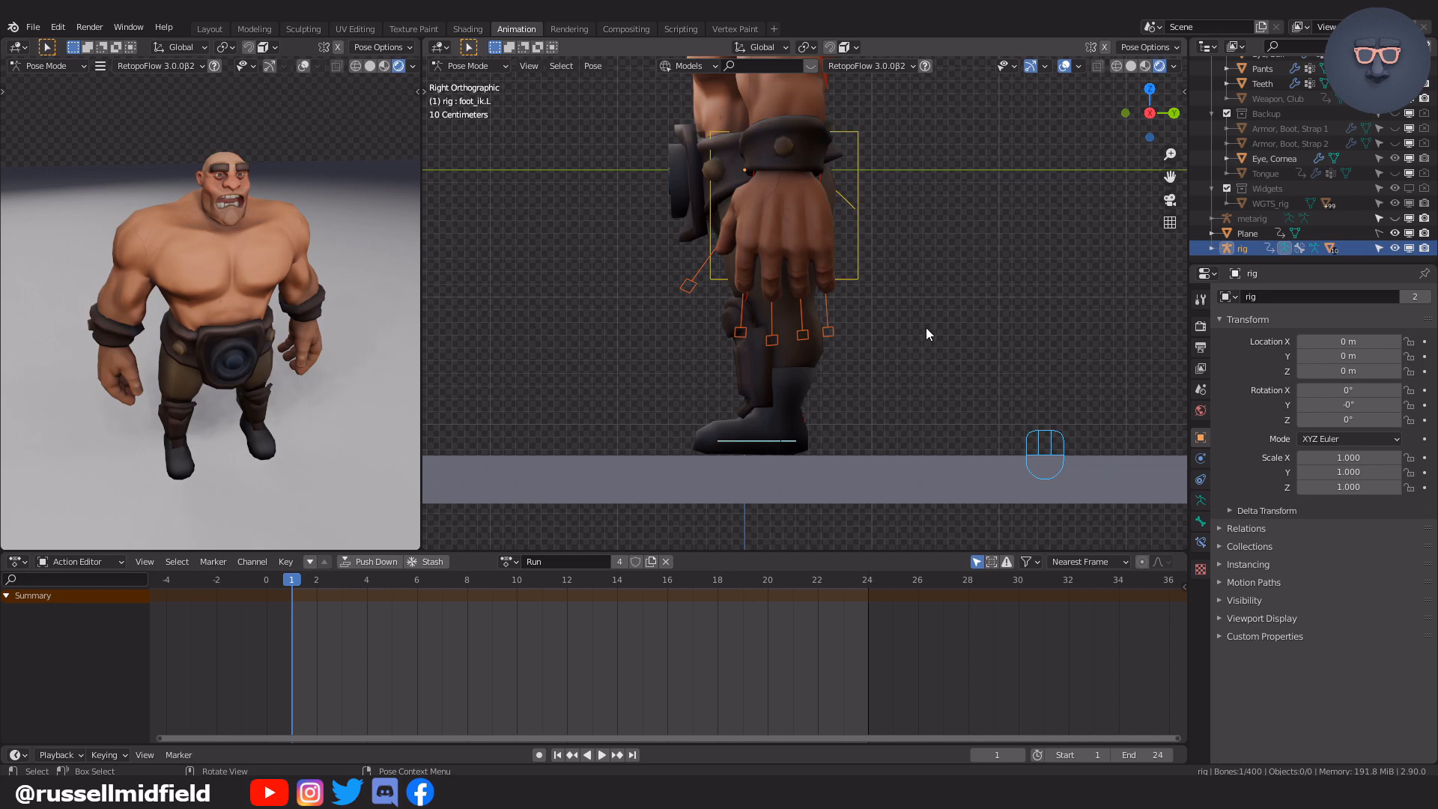
pyautogui.press('g')
pyautogui.click(869, 258)
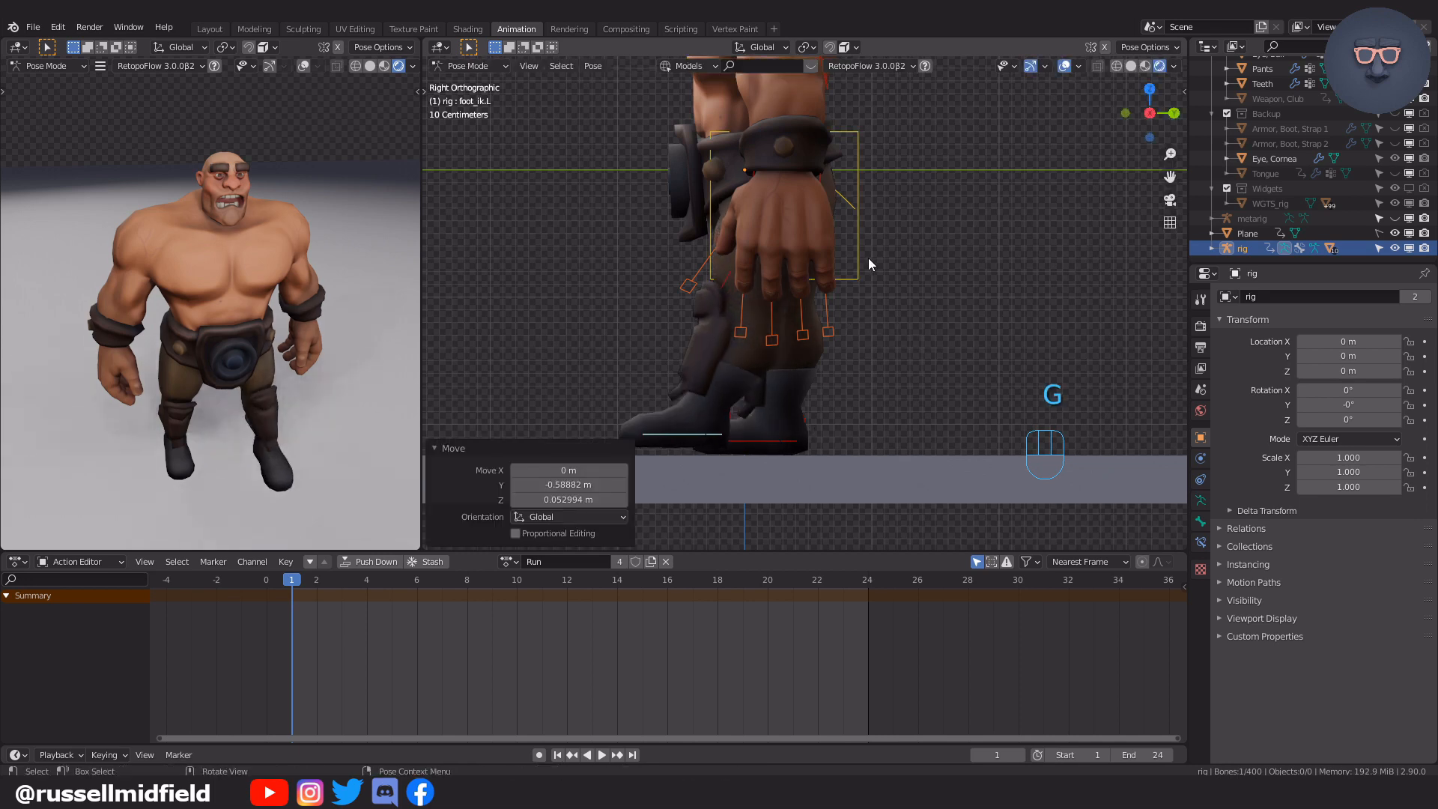
pyautogui.press('r')
pyautogui.click(811, 398)
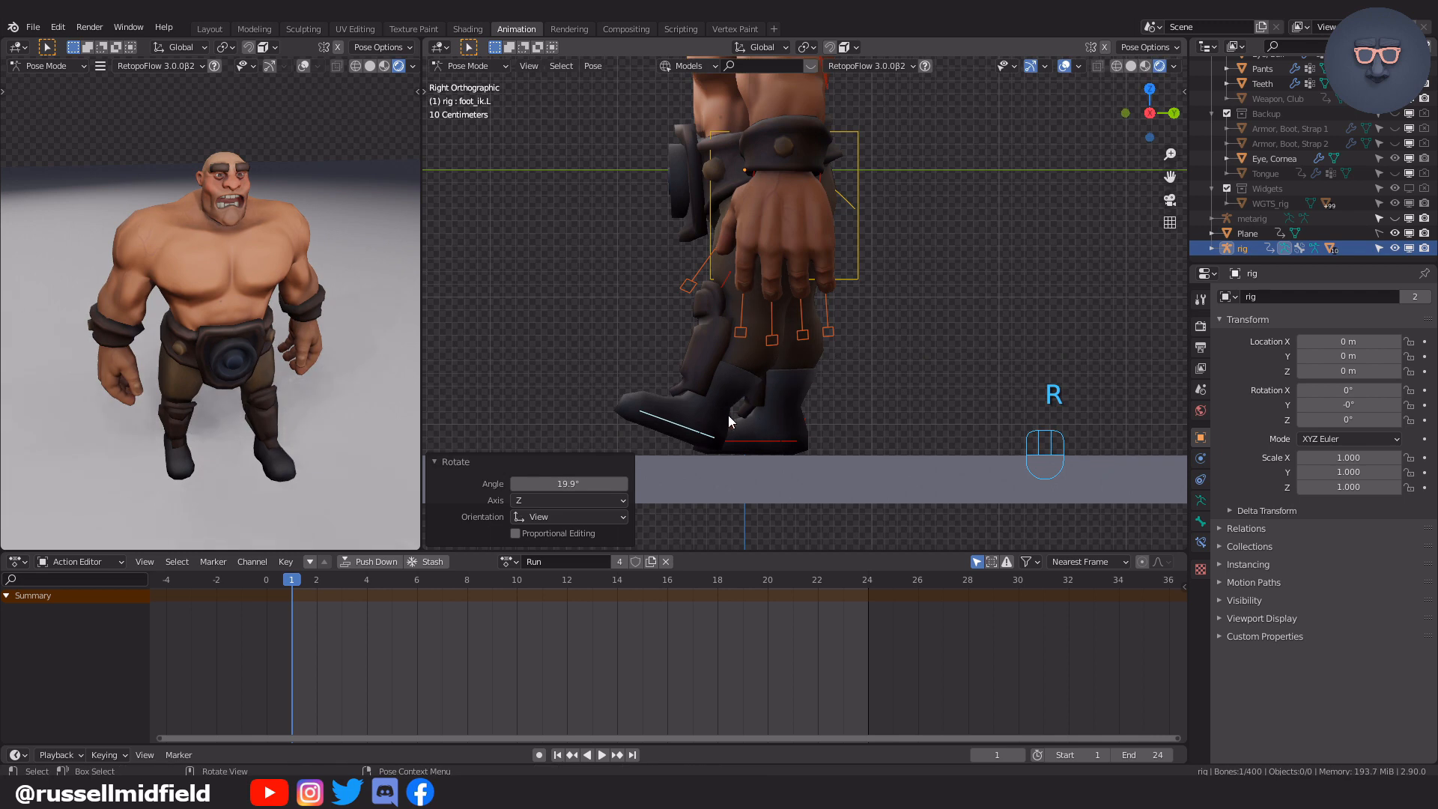
# Rotate the left foot's heel control about 14° in the right view.
pyautogui.click(770, 405)
pyautogui.press('r')
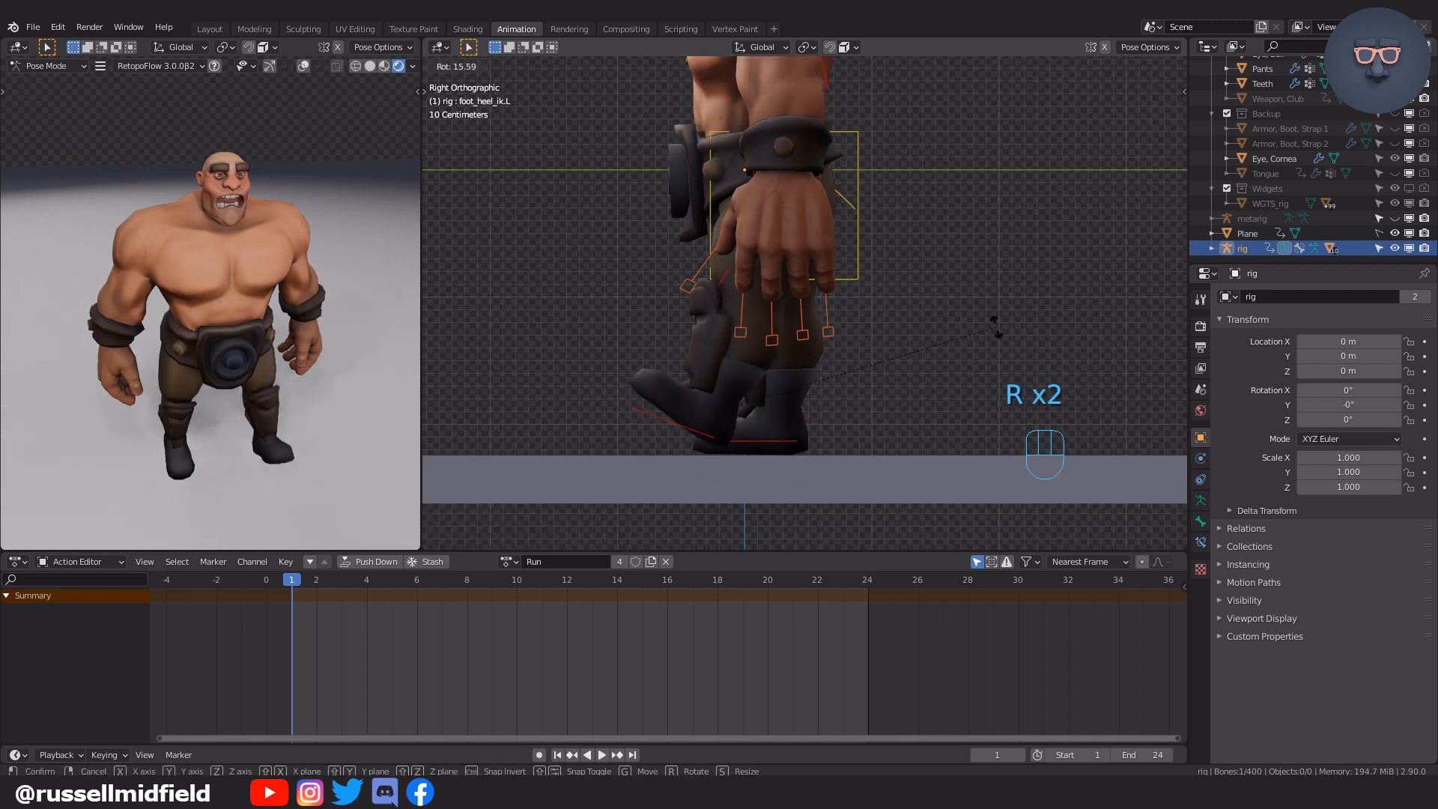
pyautogui.click(994, 320)
# Move the left foot IK control about 0.19 m further forward and 0.24 m down to the ground.
pyautogui.click(685, 421)
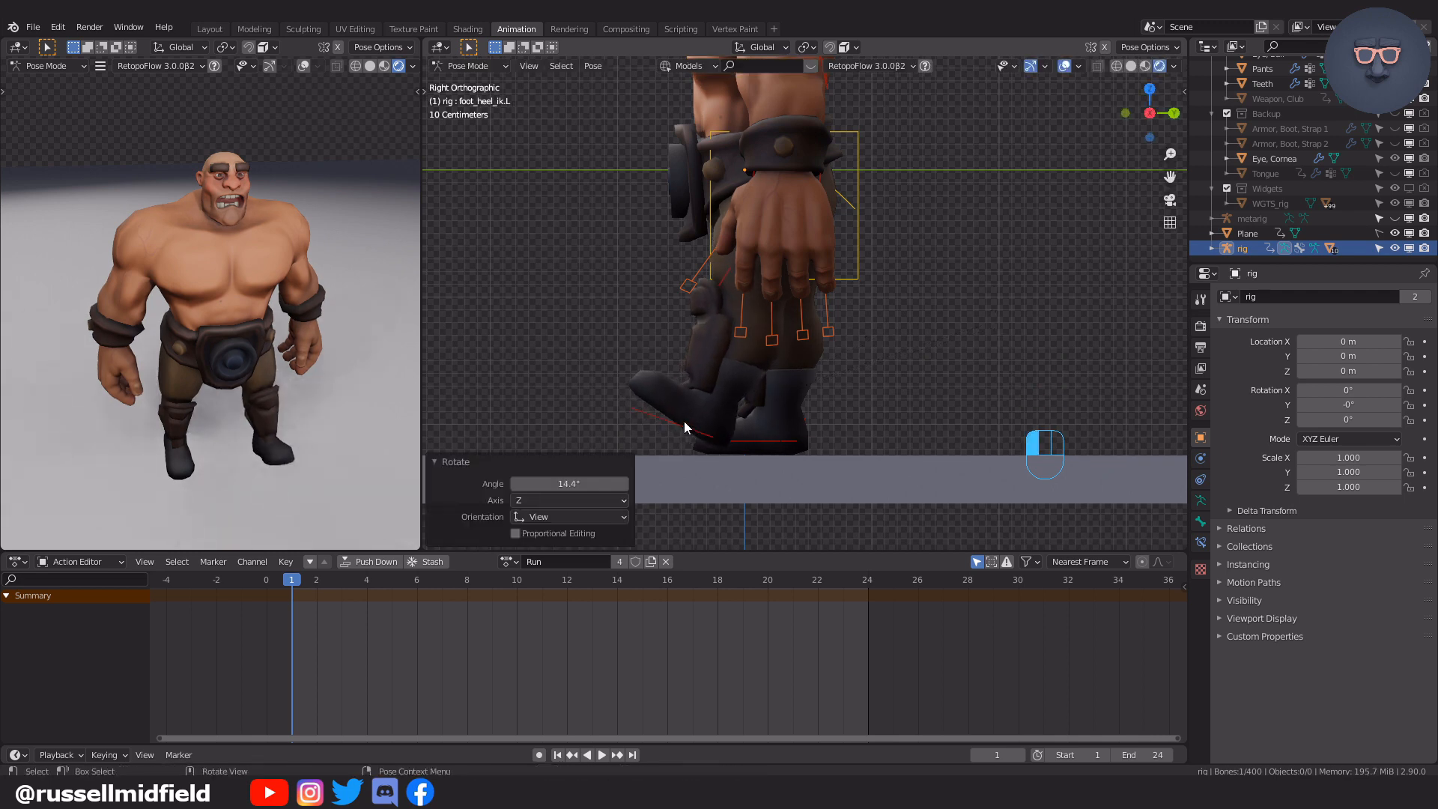
pyautogui.click(657, 421)
pyautogui.keyDown('shift'); pyautogui.moveTo(810, 380); pyautogui.dragTo(816, 357, button='middle'); pyautogui.keyUp('shift')
pyautogui.scroll(2, 812, 353)
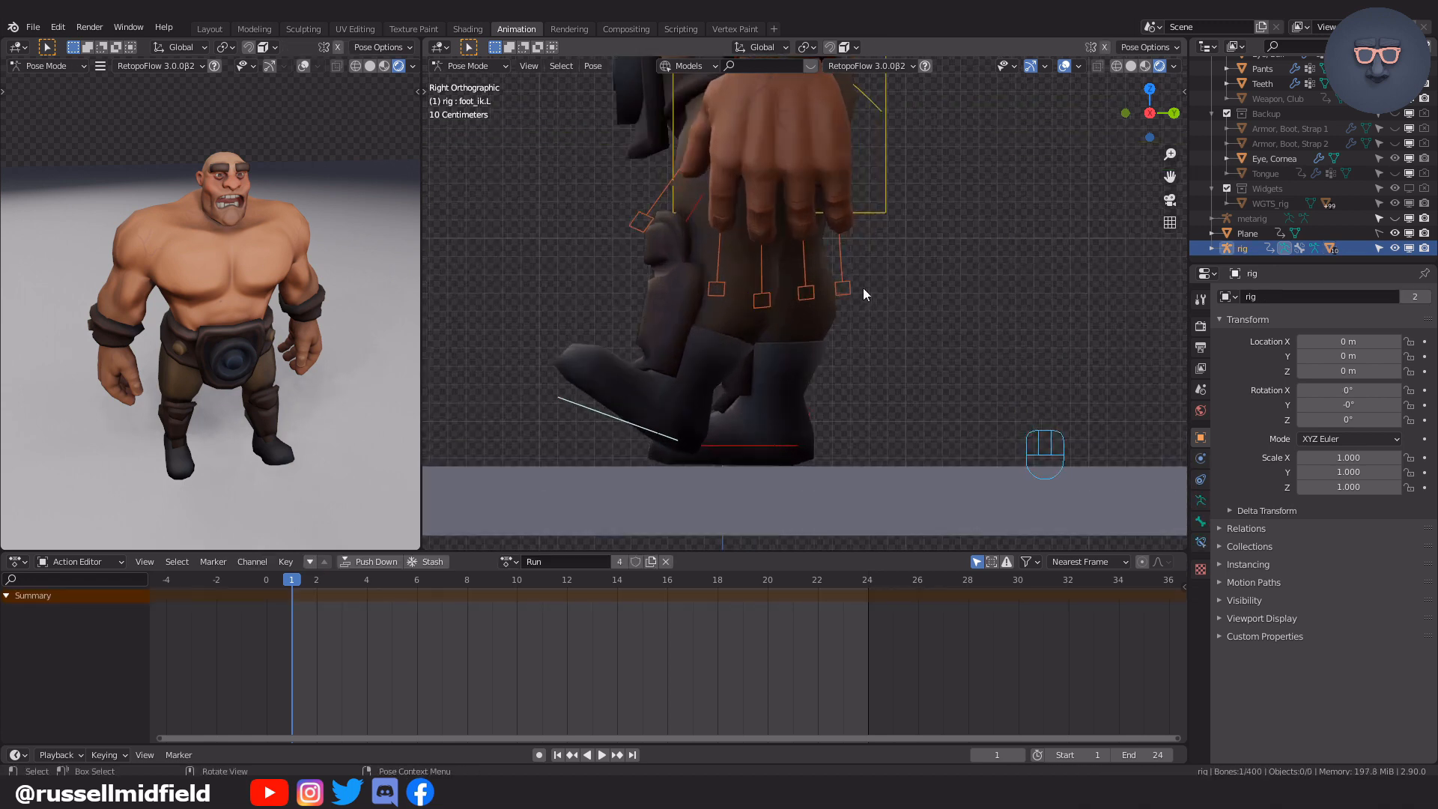
pyautogui.press('g')
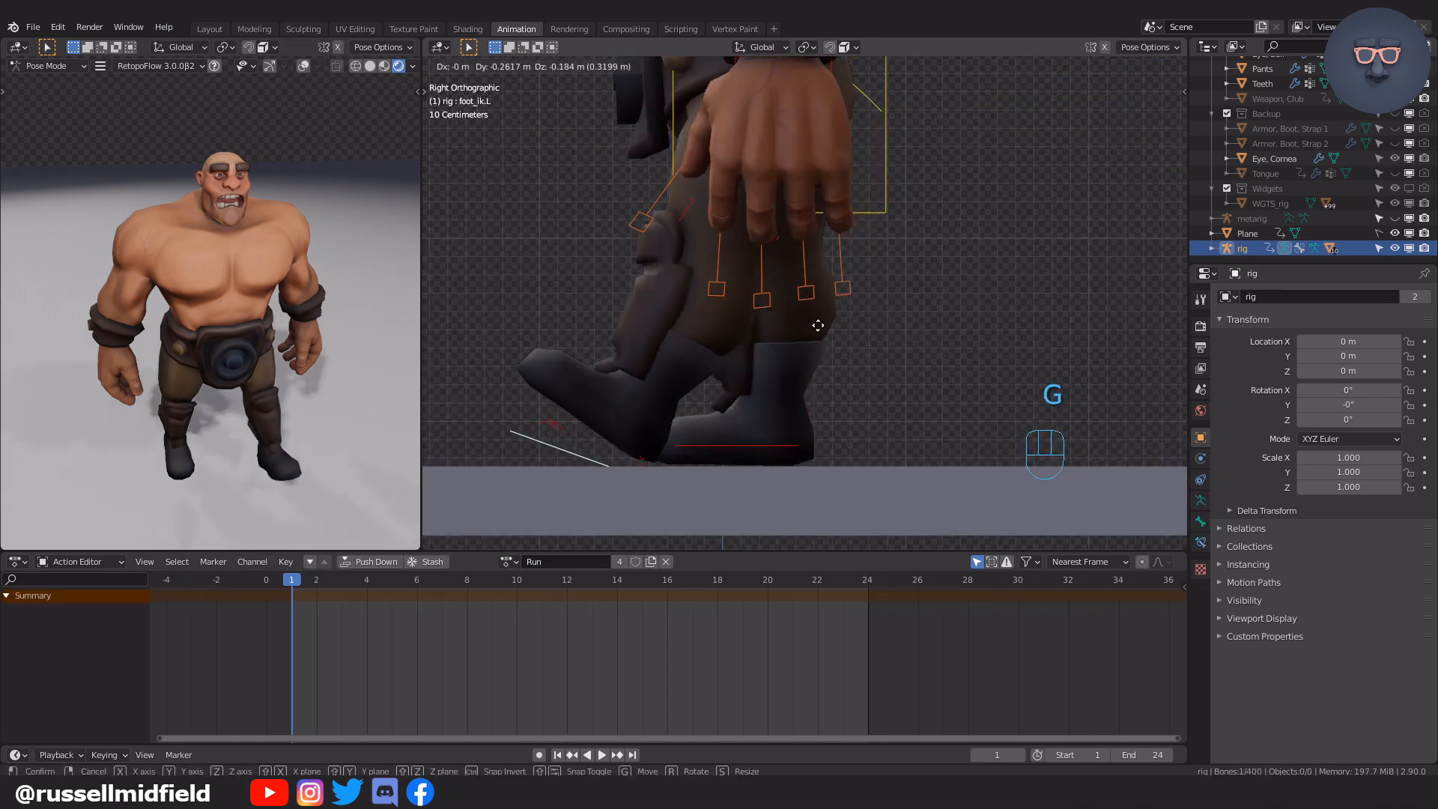
pyautogui.click(828, 331)
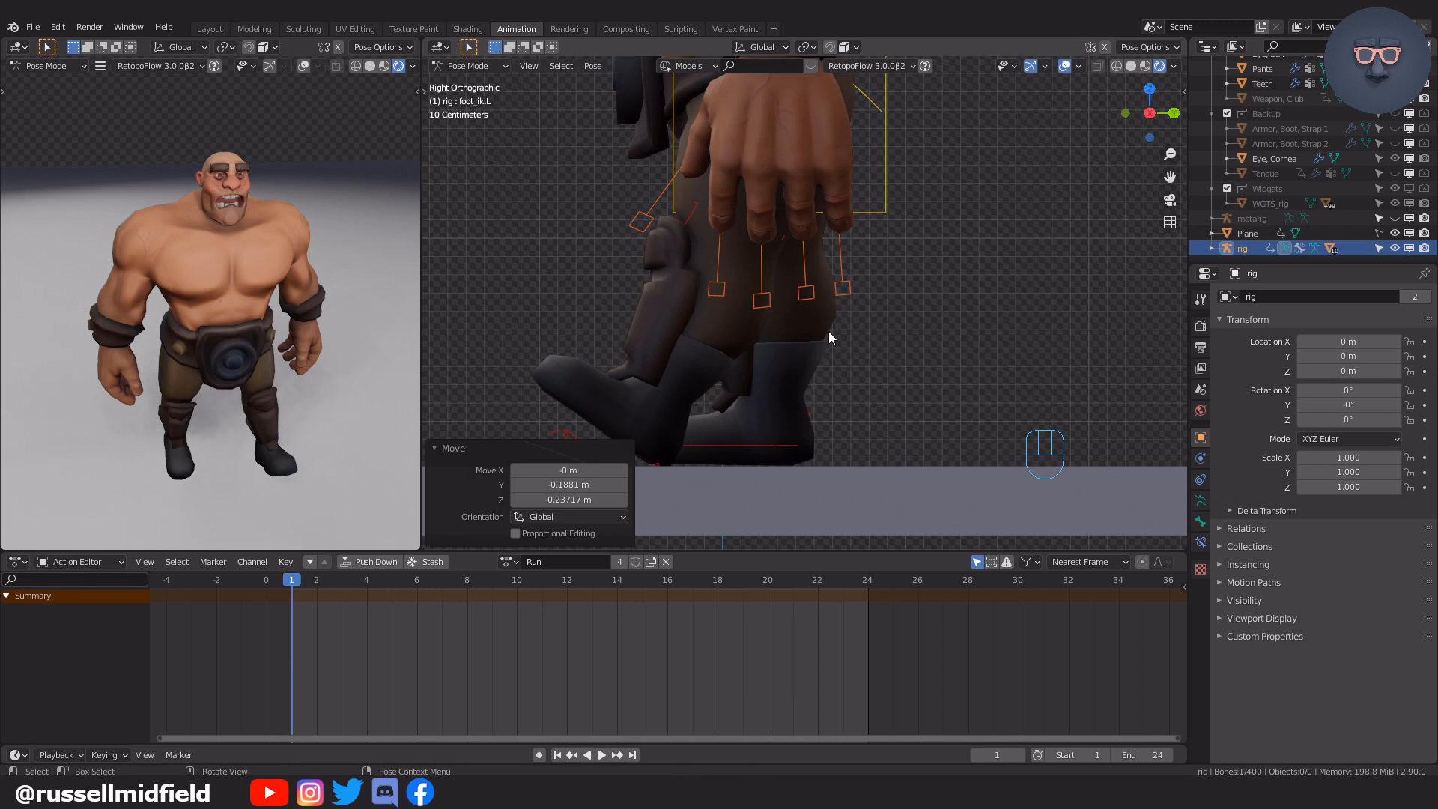
# Lower the torso control slightly along the global Z axis.
pyautogui.moveTo(822, 329)
pyautogui.keyDown('shift'); pyautogui.mouseDown(button='middle')
pyautogui.moveTo(850, 361)
pyautogui.moveTo(844, 328)
pyautogui.mouseUp(button='middle'); pyautogui.keyUp('shift')
pyautogui.click(870, 246)
pyautogui.press('g')
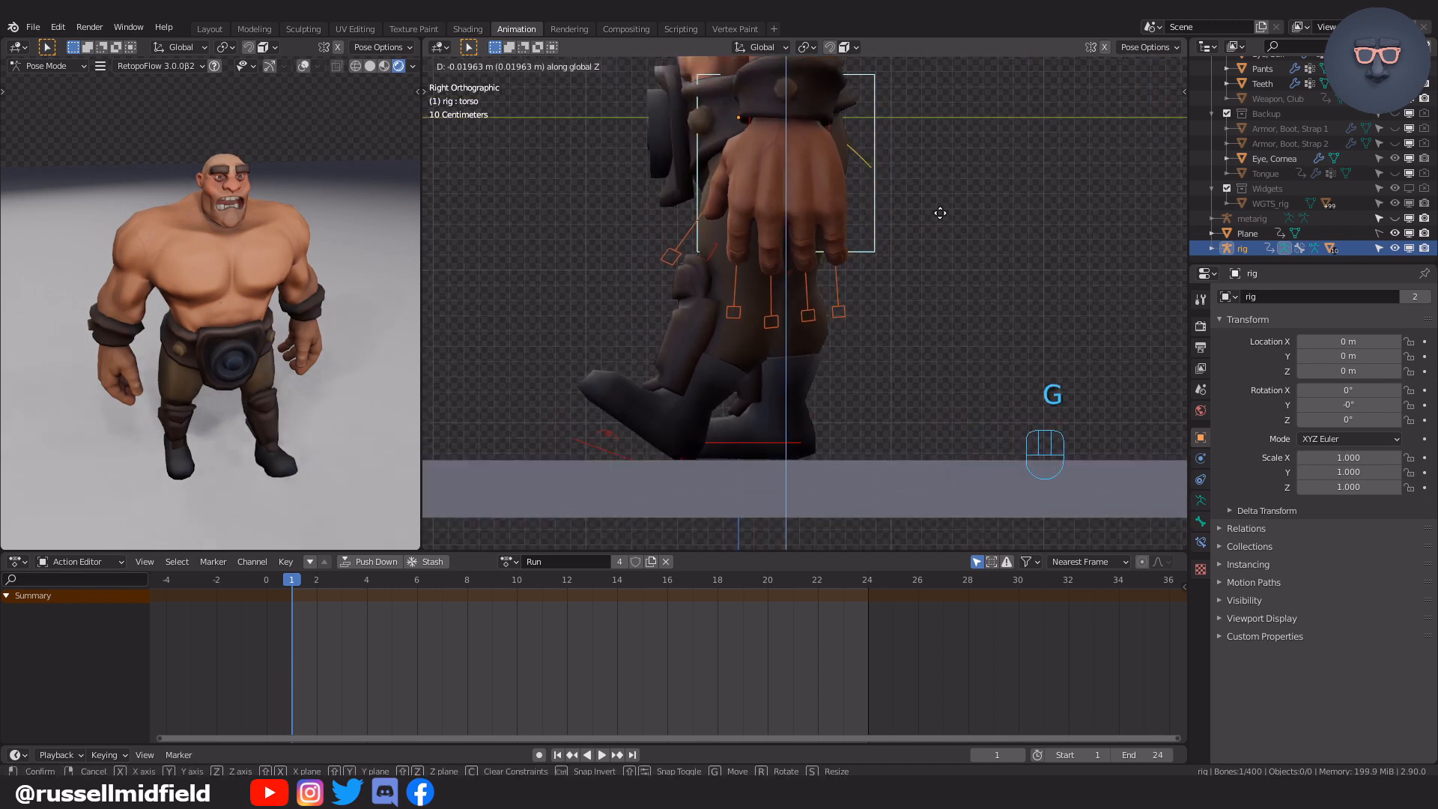
pyautogui.click(662, 406)
# Move the left foot IK control further forward, keeping its heel at ground level.
pyautogui.moveTo(662, 407)
pyautogui.keyDown('shift'); pyautogui.mouseDown(button='middle')
pyautogui.moveTo(717, 370)
pyautogui.moveTo(650, 393)
pyautogui.mouseUp(button='middle'); pyautogui.keyUp('shift')
pyautogui.click(866, 353)
pyautogui.press('g')
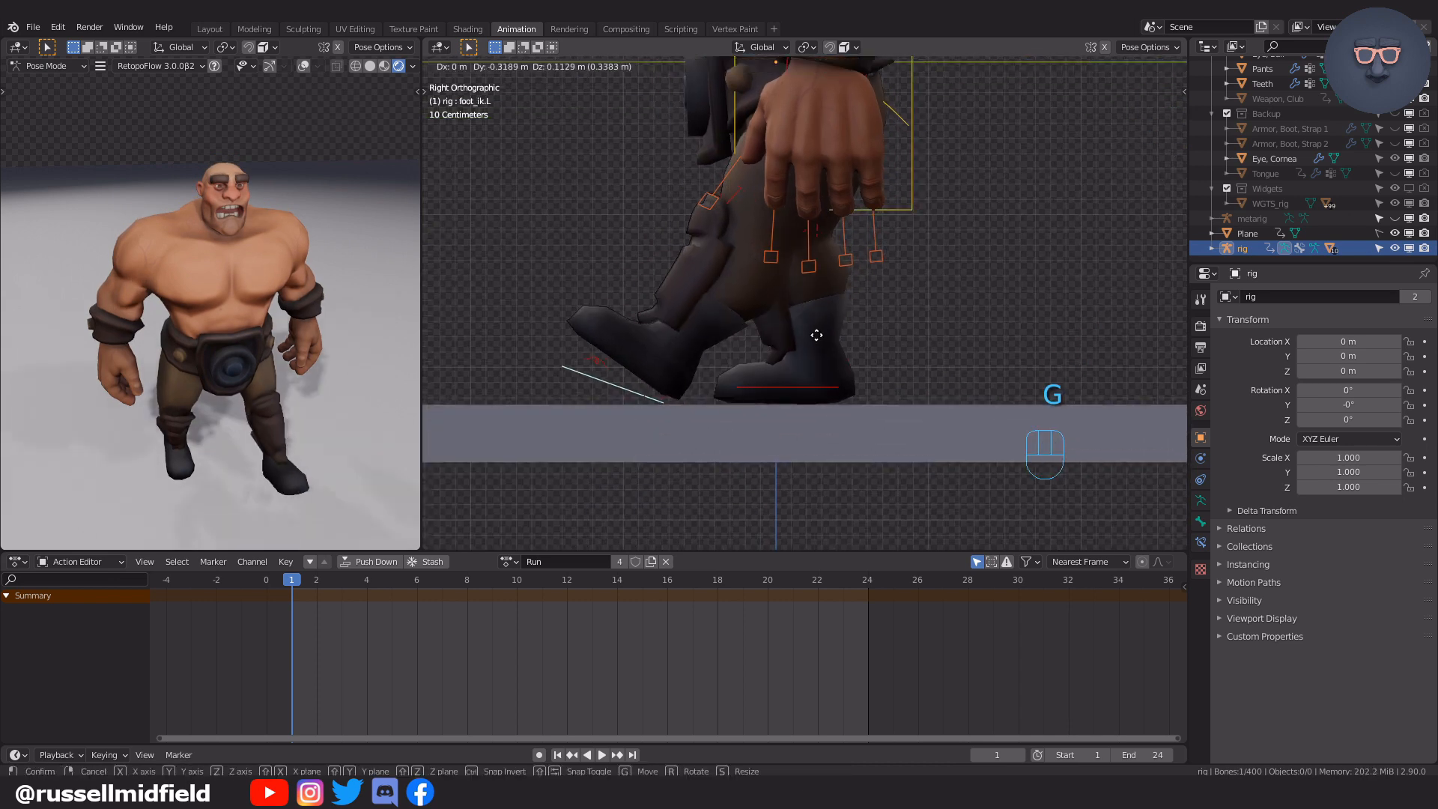
pyautogui.click(888, 332)
# Move the right foot IK control about 0.99 m back and 0.27 m up, and rotate it about -56°.
pyautogui.scroll(-2, 888, 333)
pyautogui.keyDown('shift'); pyautogui.moveTo(888, 337); pyautogui.dragTo(881, 389, button='middle'); pyautogui.keyUp('shift')
pyautogui.click(783, 408)
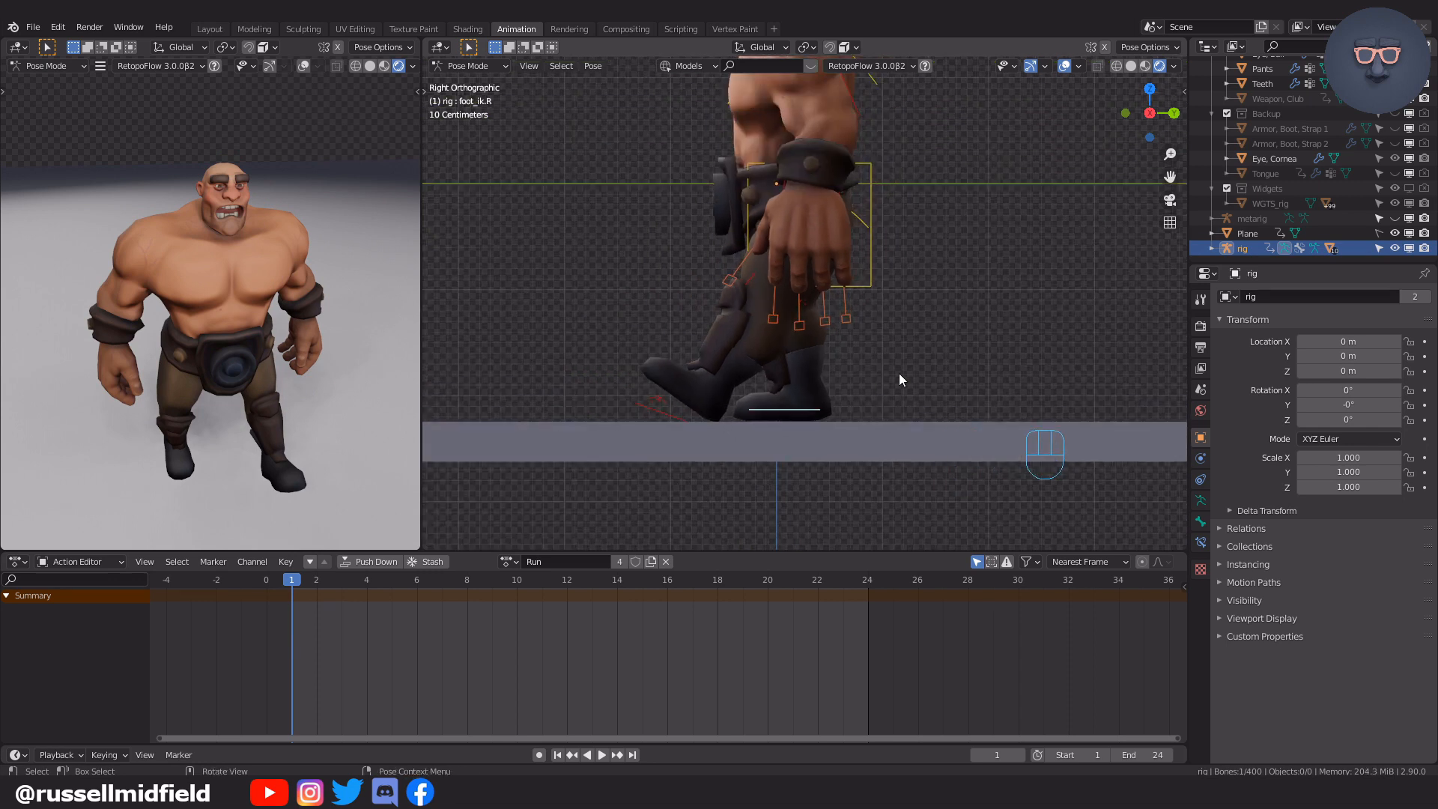
pyautogui.press('g')
pyautogui.click(1004, 346)
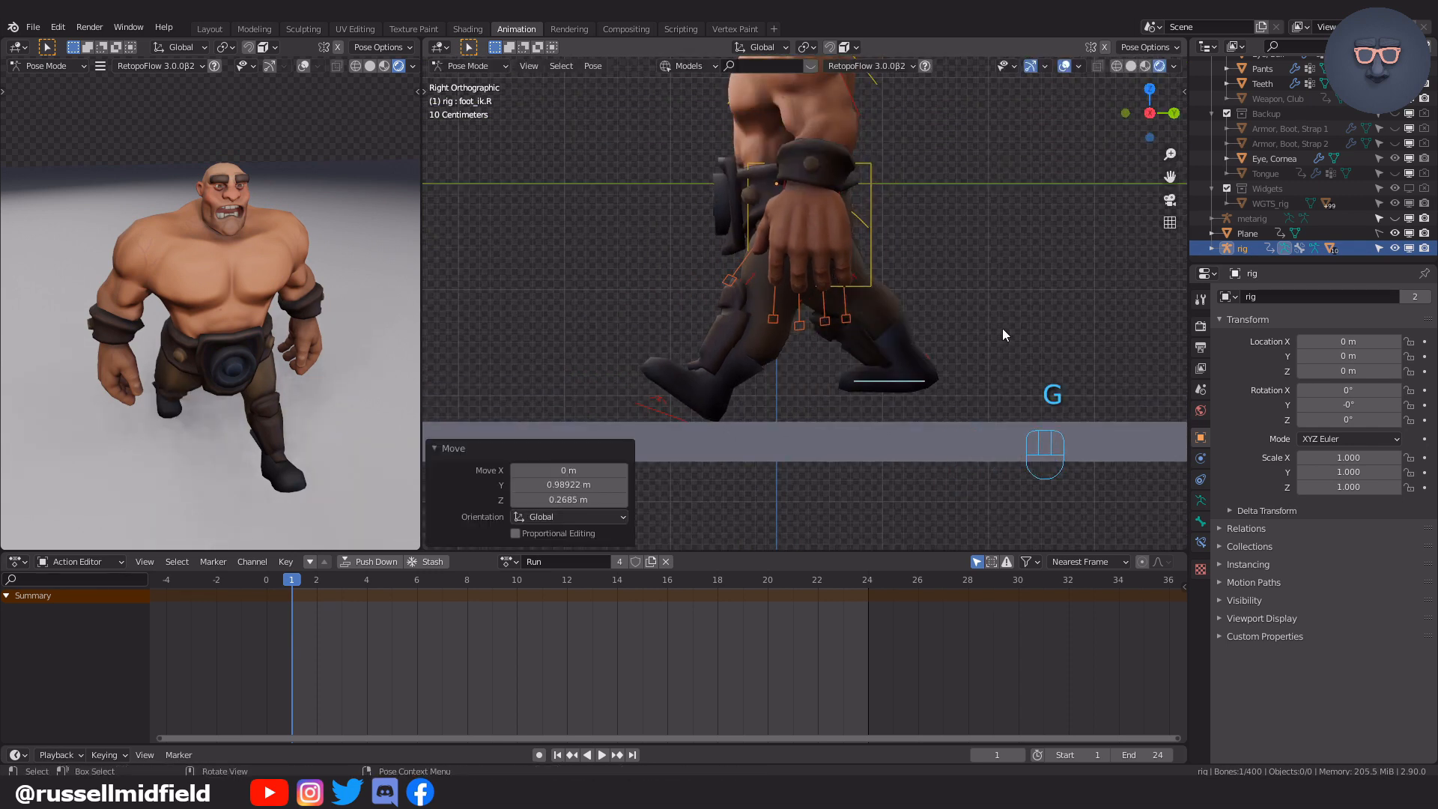
pyautogui.press('r')
pyautogui.click(967, 298)
# Turn on X-ray display and rotate the right toe control about -32° to lie flat on the ground.
pyautogui.keyDown('shift'); pyautogui.moveTo(989, 332); pyautogui.dragTo(971, 303, button='middle'); pyautogui.keyUp('shift')
pyautogui.hotkey('alt', 'z')
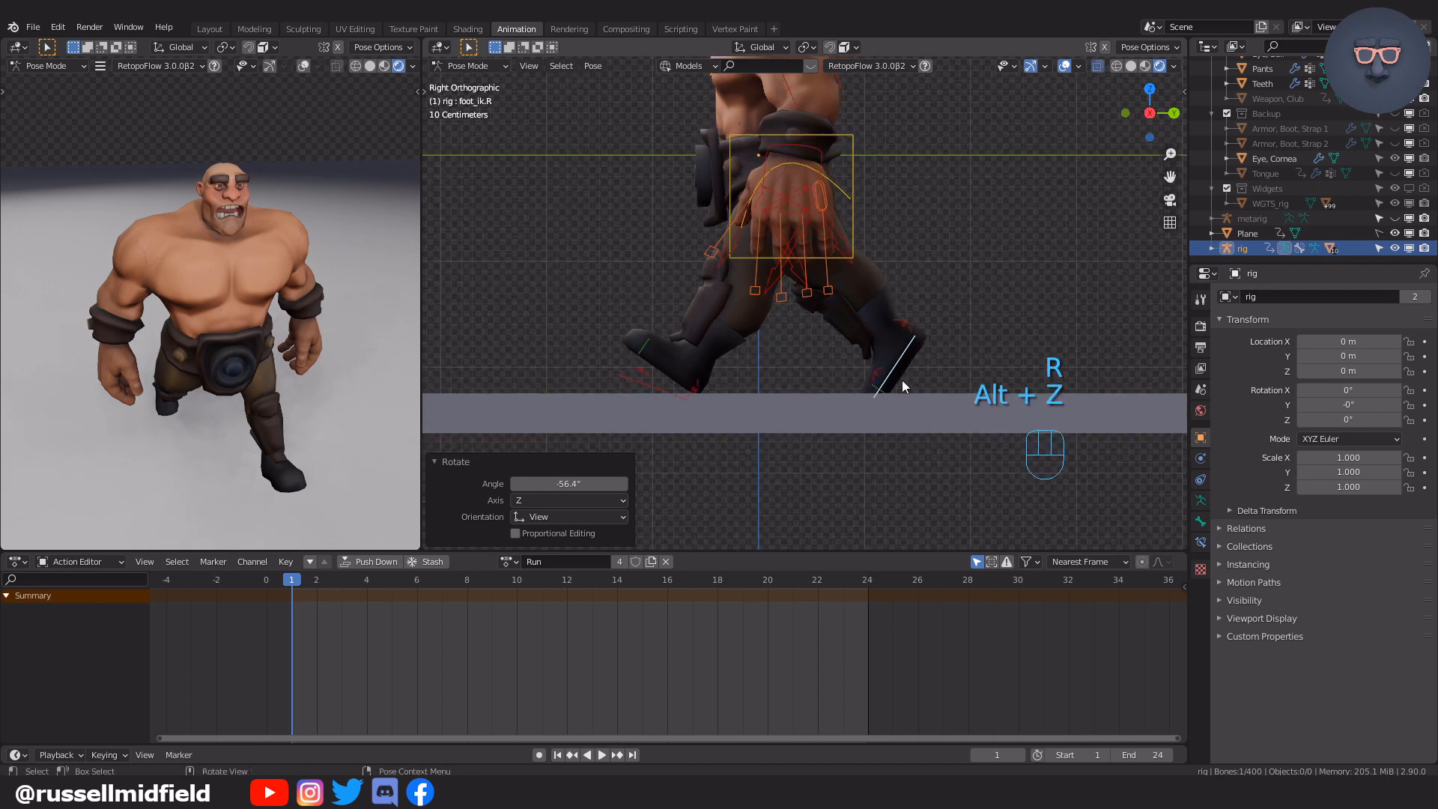
pyautogui.click(886, 395)
pyautogui.press('r')
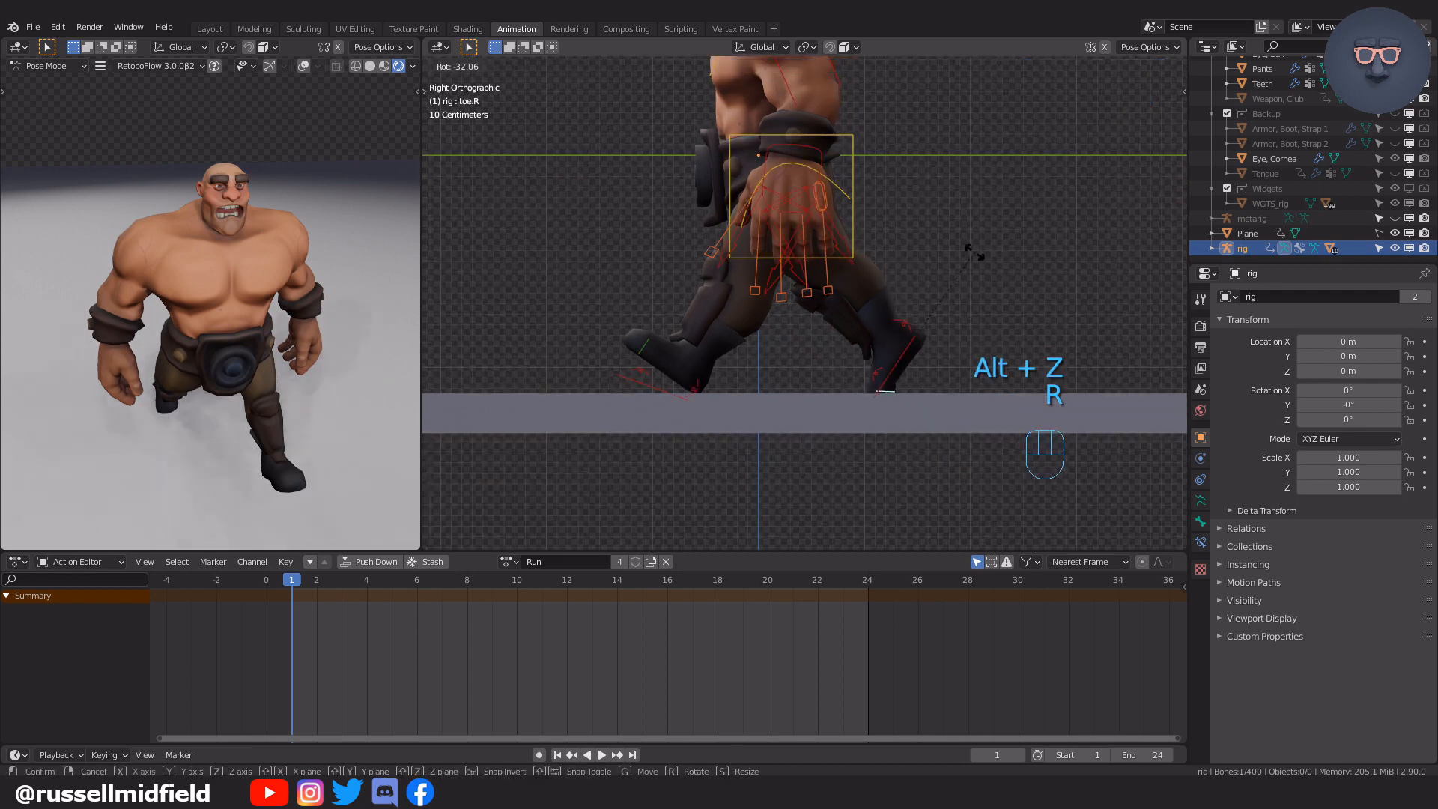
pyautogui.click(974, 254)
# Lift the right foot IK control off the ground and further back, and rotate it about another -26°.
pyautogui.click(911, 351)
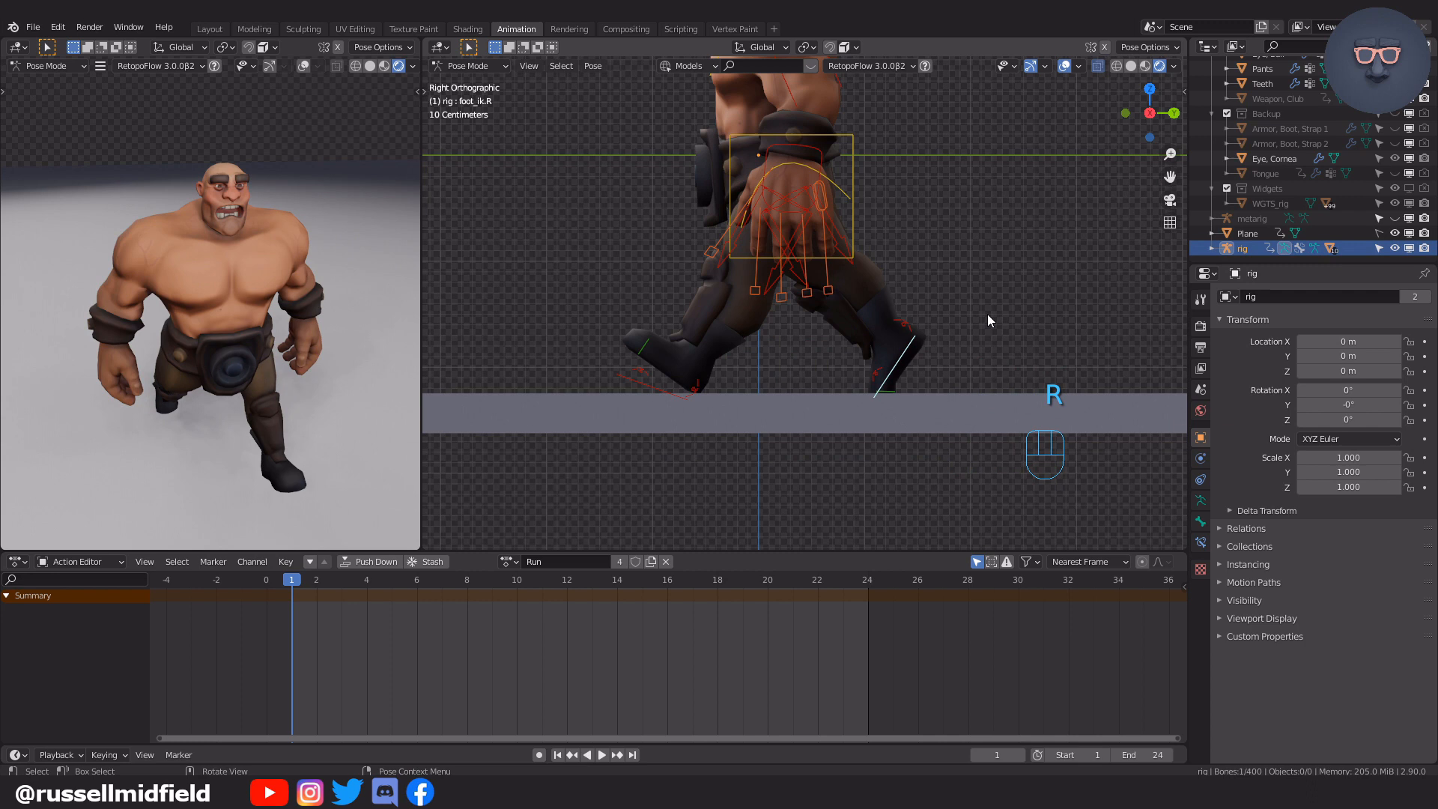
pyautogui.press('g')
pyautogui.click(998, 268)
pyautogui.press('r')
pyautogui.click(969, 231)
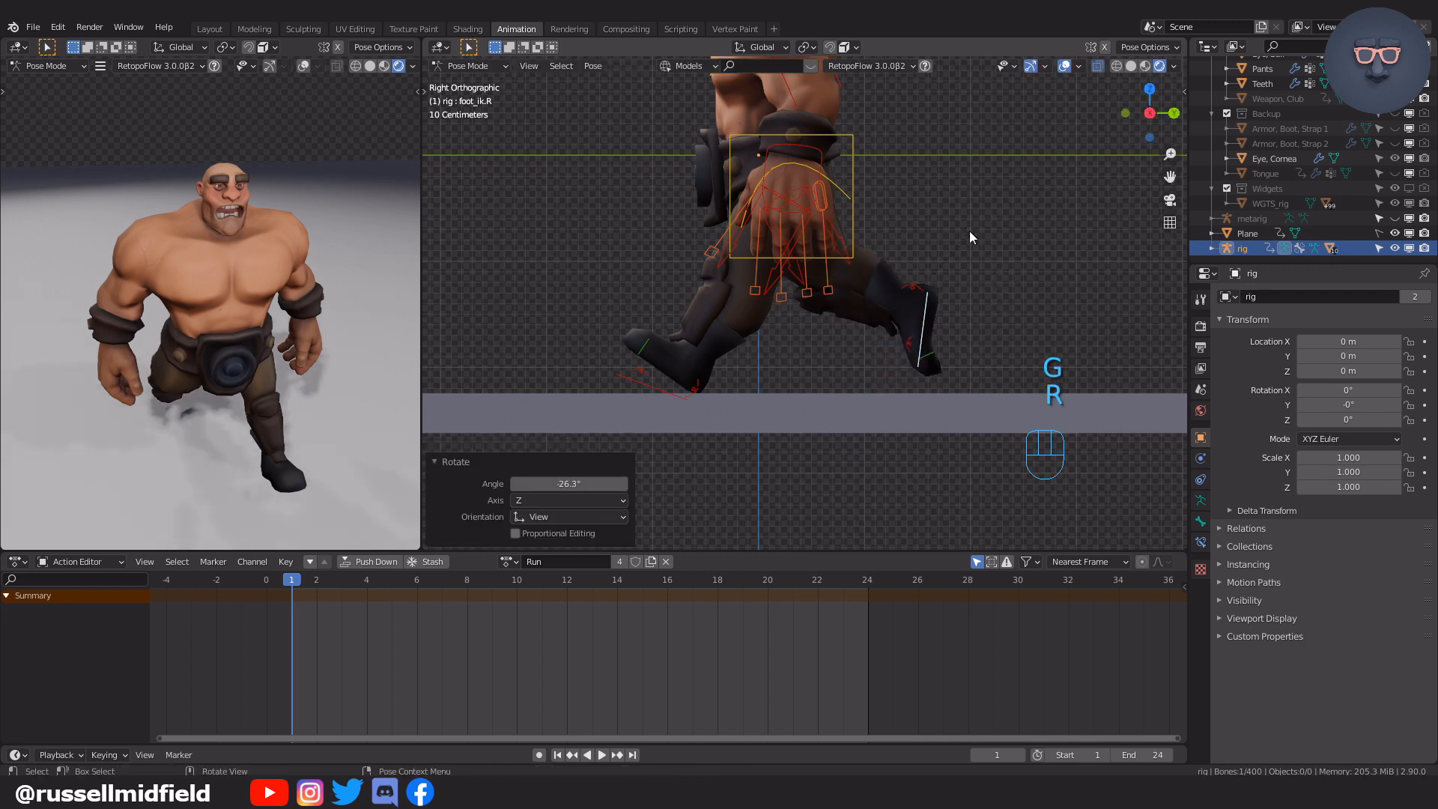
# Rotate the right foot's heel control about -14° in the right view.
pyautogui.click(912, 285)
pyautogui.press('r')
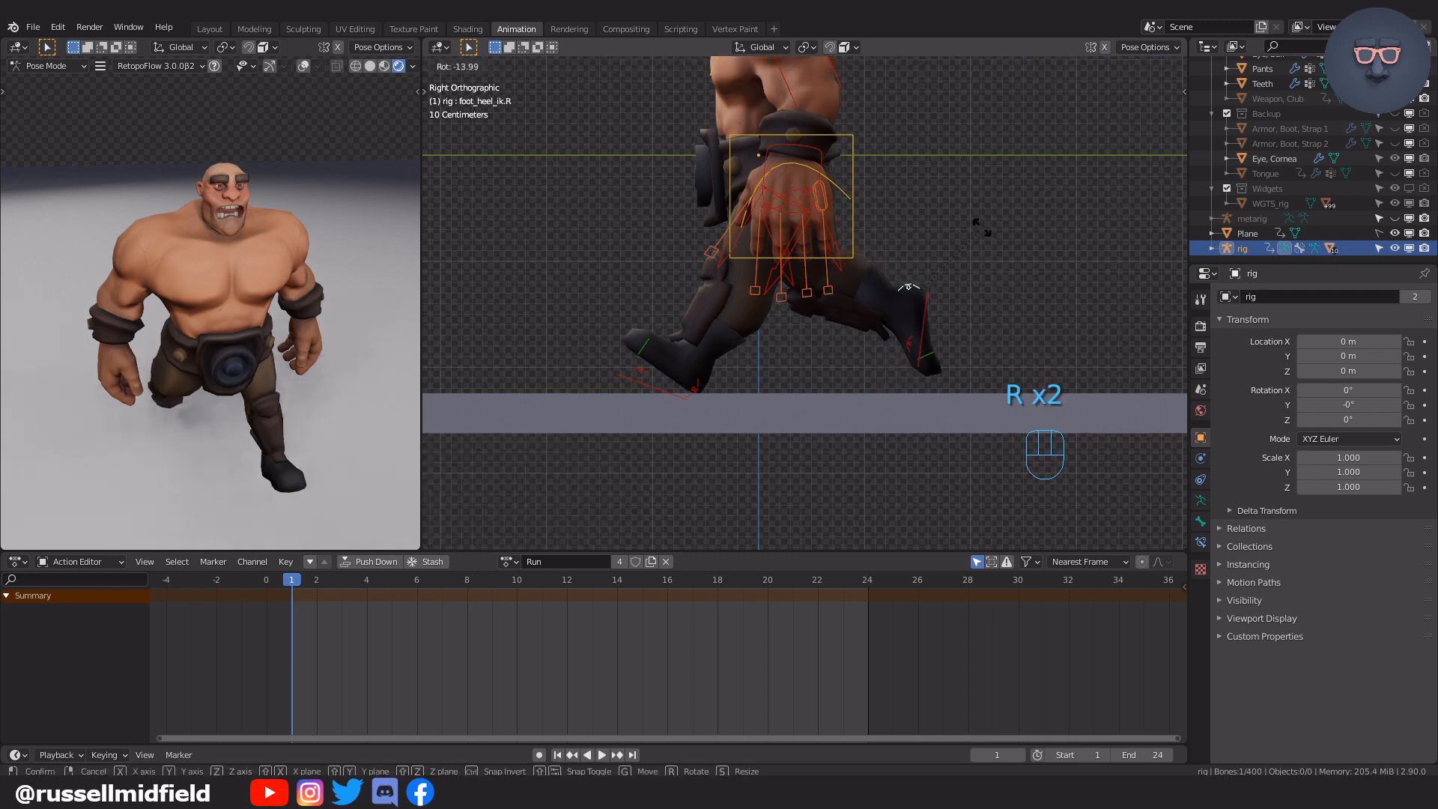
pyautogui.click(982, 227)
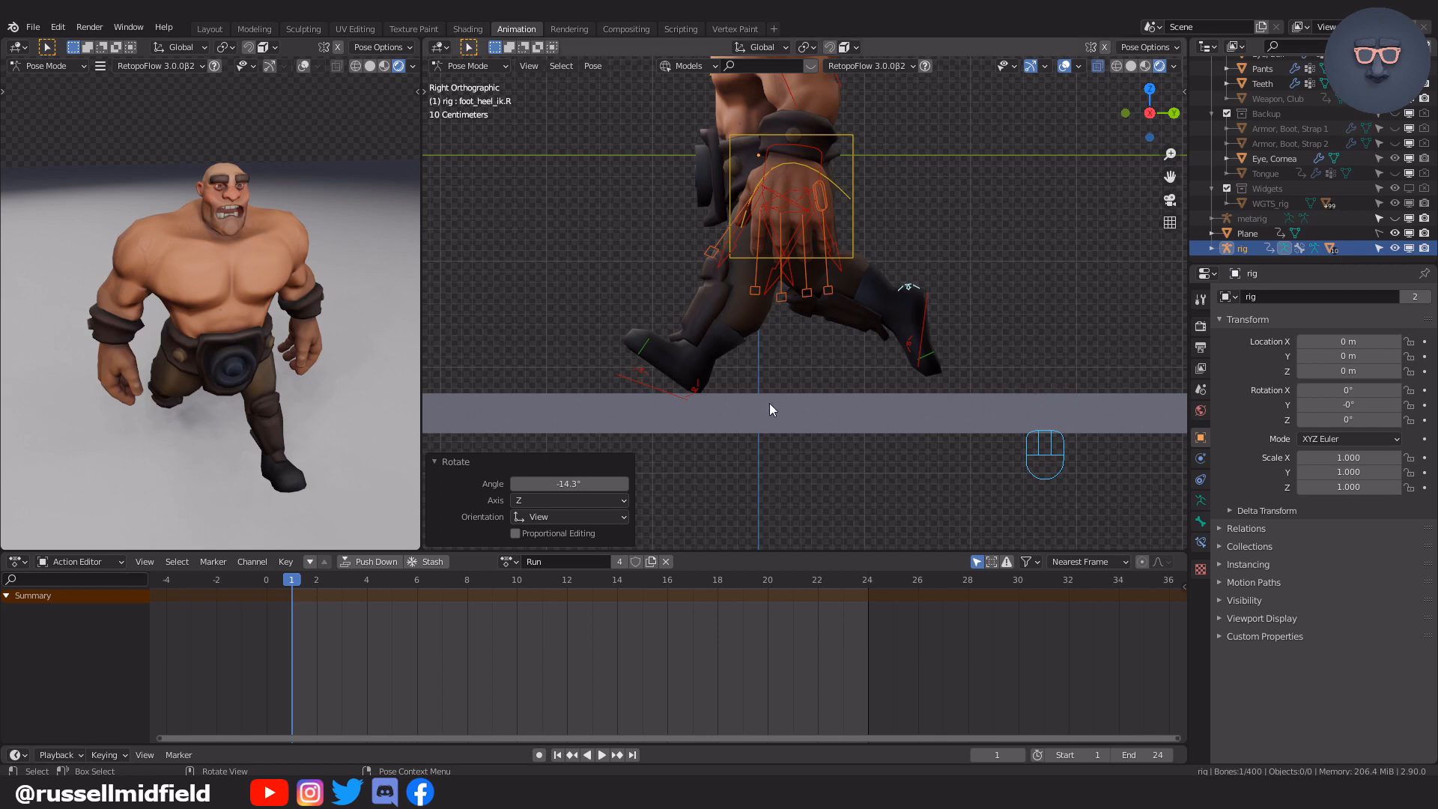
pyautogui.keyDown('shift'); pyautogui.moveTo(811, 349); pyautogui.dragTo(811, 460, button='middle'); pyautogui.keyUp('shift')
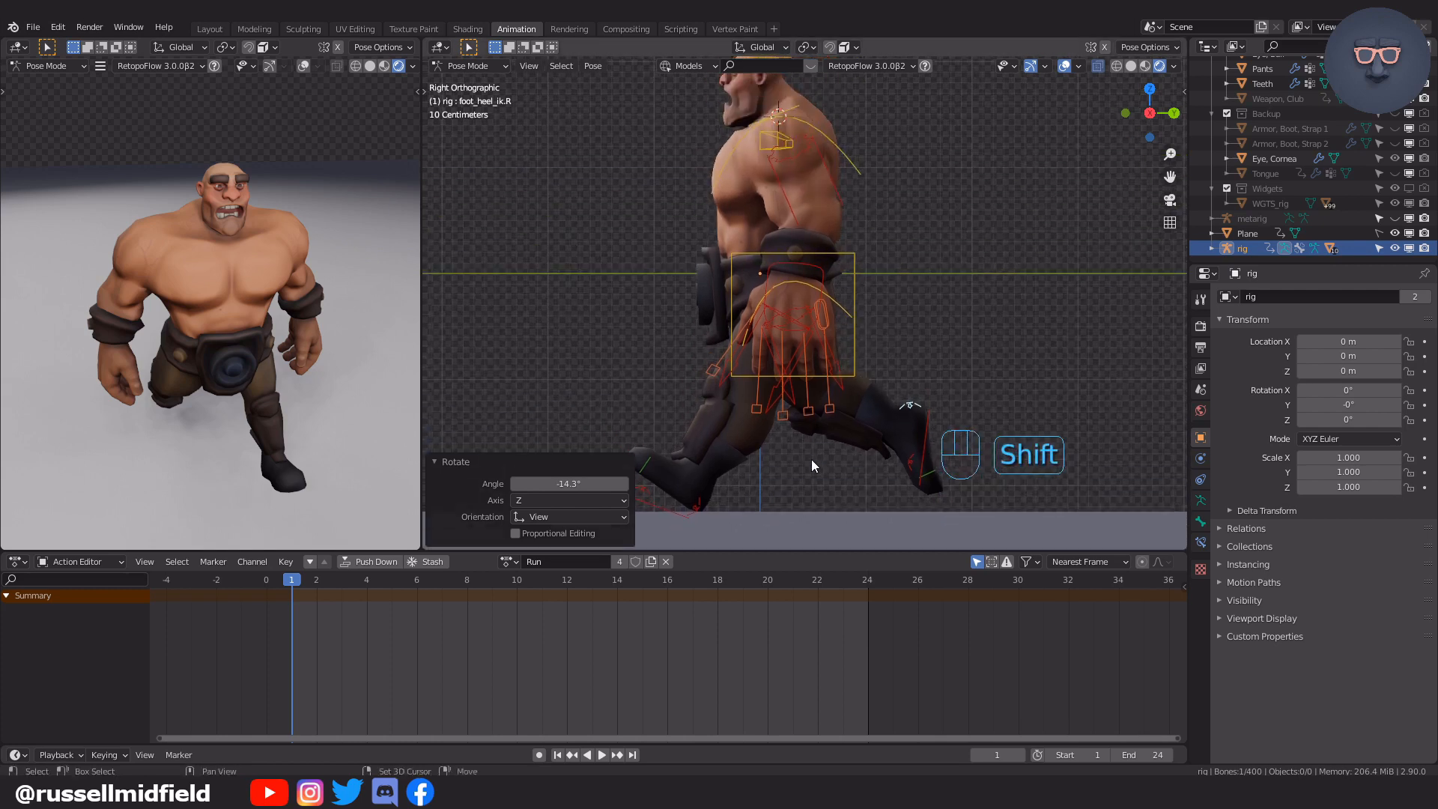
pyautogui.scroll(-2, 837, 393)
pyautogui.scroll(4, 843, 343)
pyautogui.keyDown('shift'); pyautogui.moveTo(837, 205); pyautogui.dragTo(847, 280, button='middle'); pyautogui.keyUp('shift')
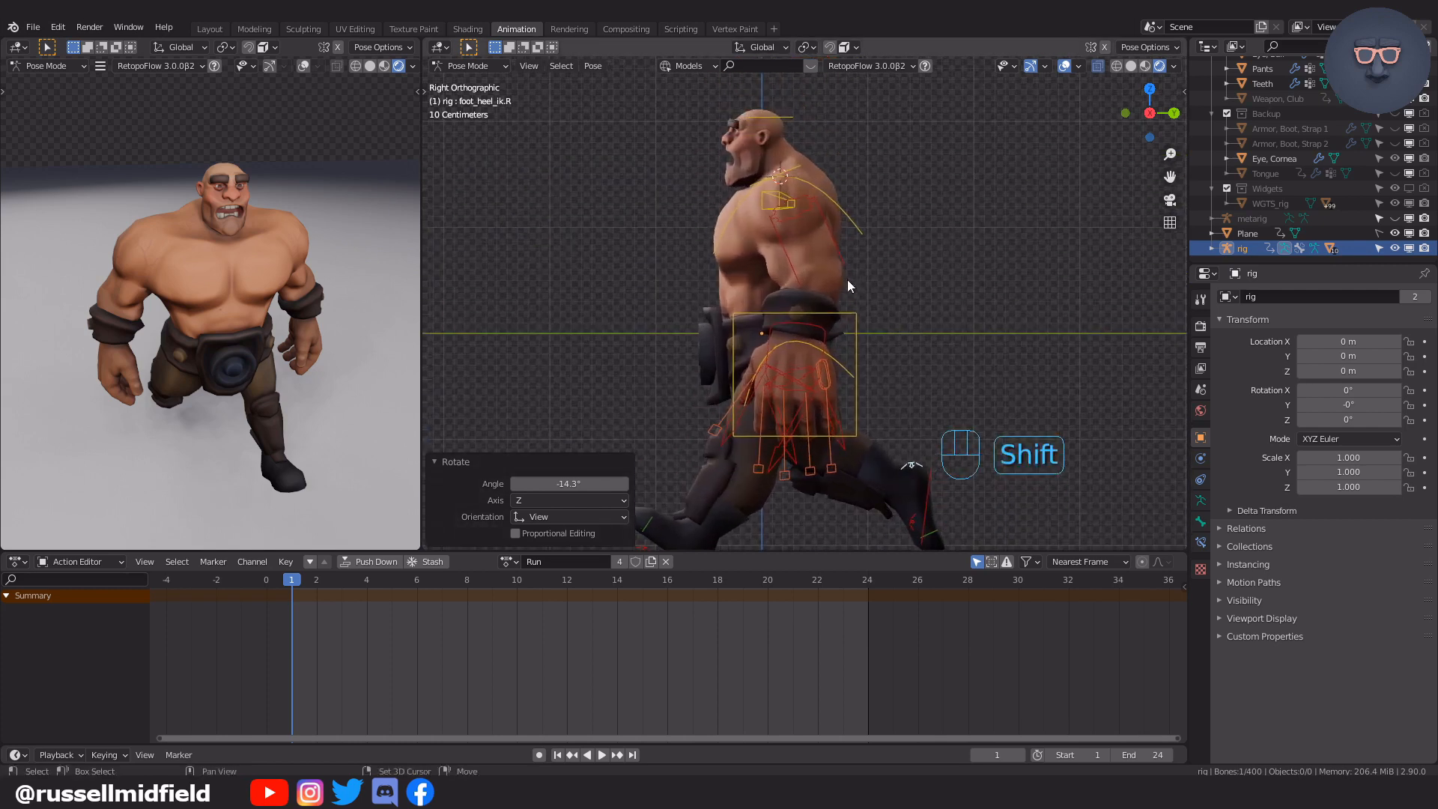
# Move the left foot IK control about 0.21 m back and 0.24 m up, and lower the torso control about 0.06 m.
pyautogui.keyDown('shift'); pyautogui.moveTo(827, 465); pyautogui.dragTo(826, 320, button='middle'); pyautogui.keyUp('shift')
pyautogui.click(680, 424)
pyautogui.press('g')
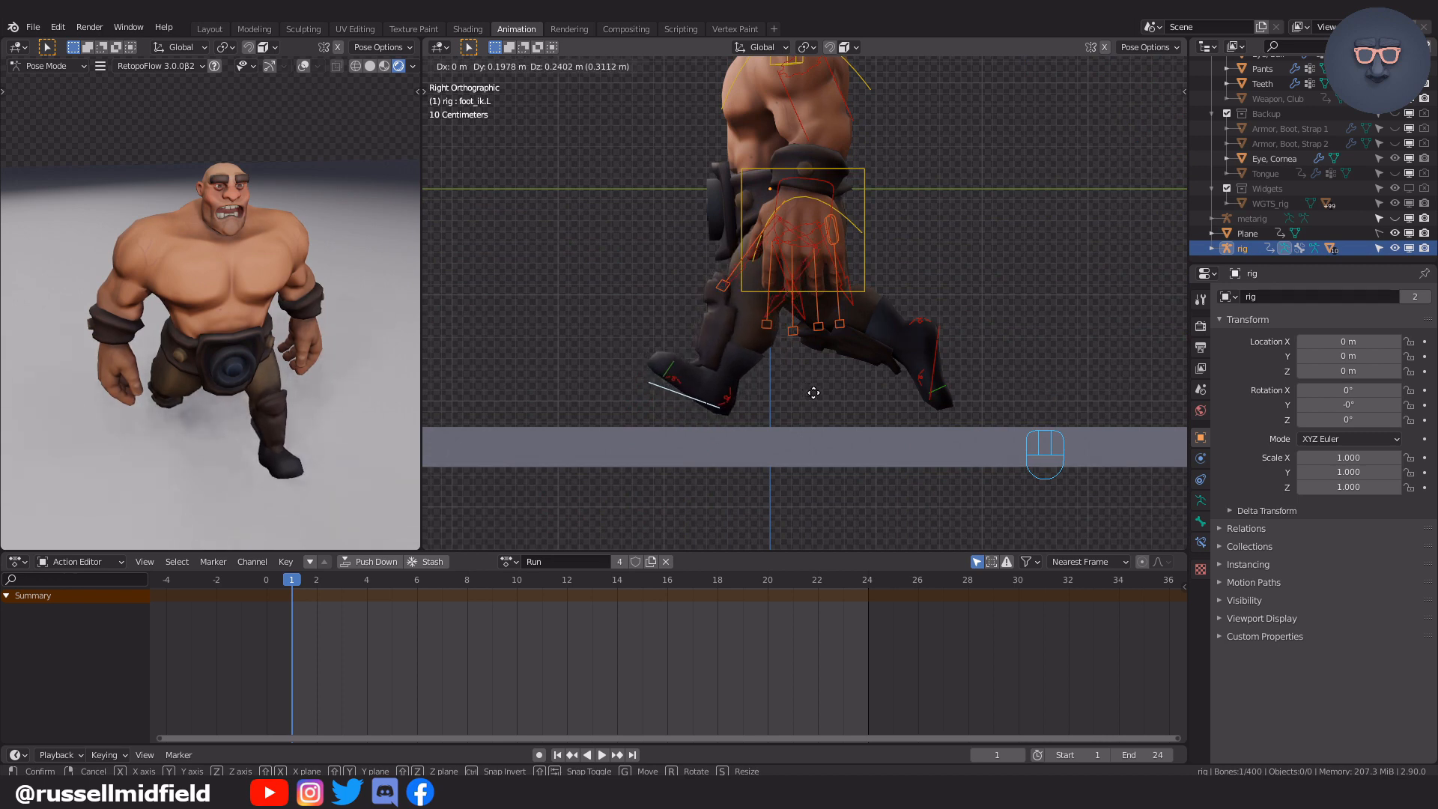
pyautogui.click(815, 392)
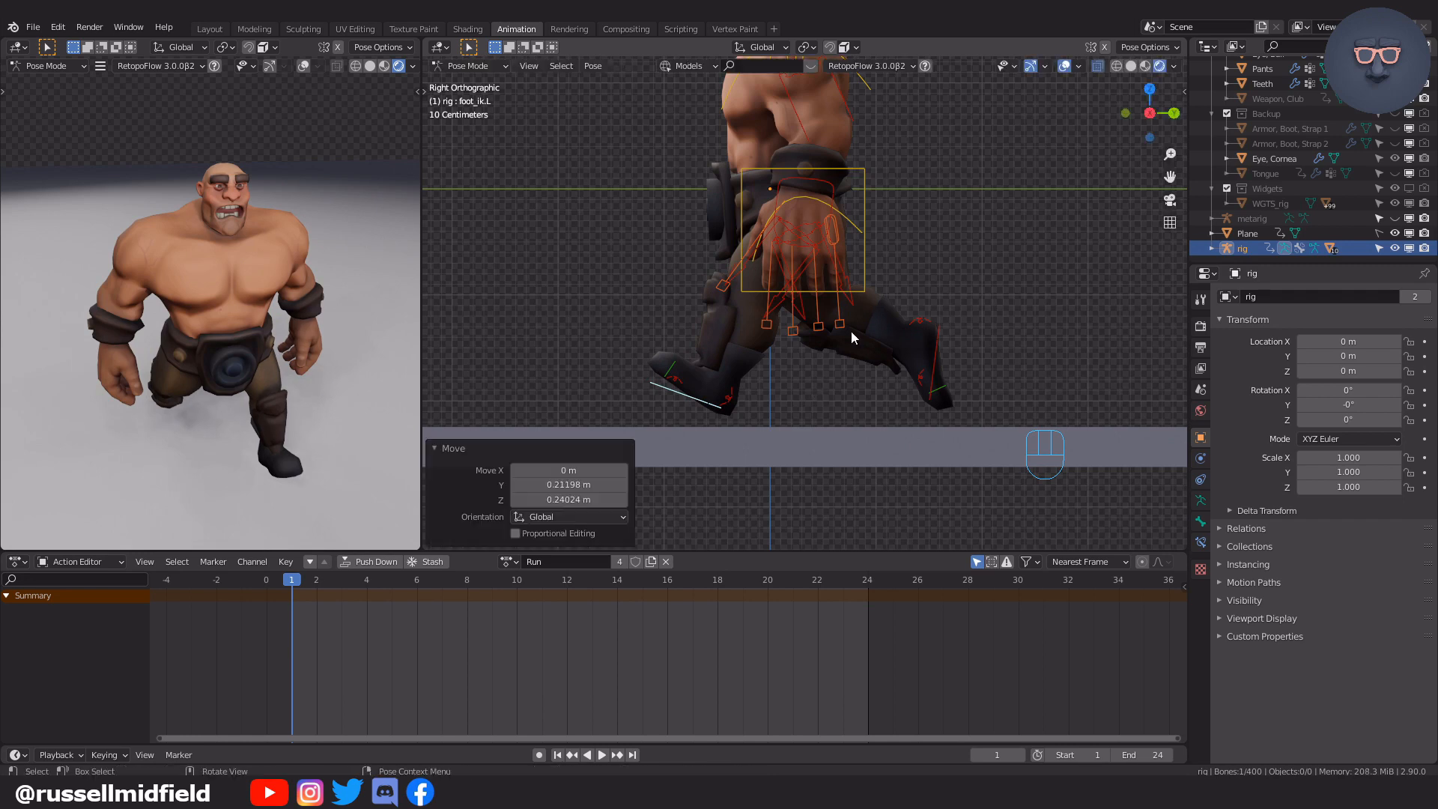
pyautogui.click(865, 283)
pyautogui.press('g')
pyautogui.click(930, 261)
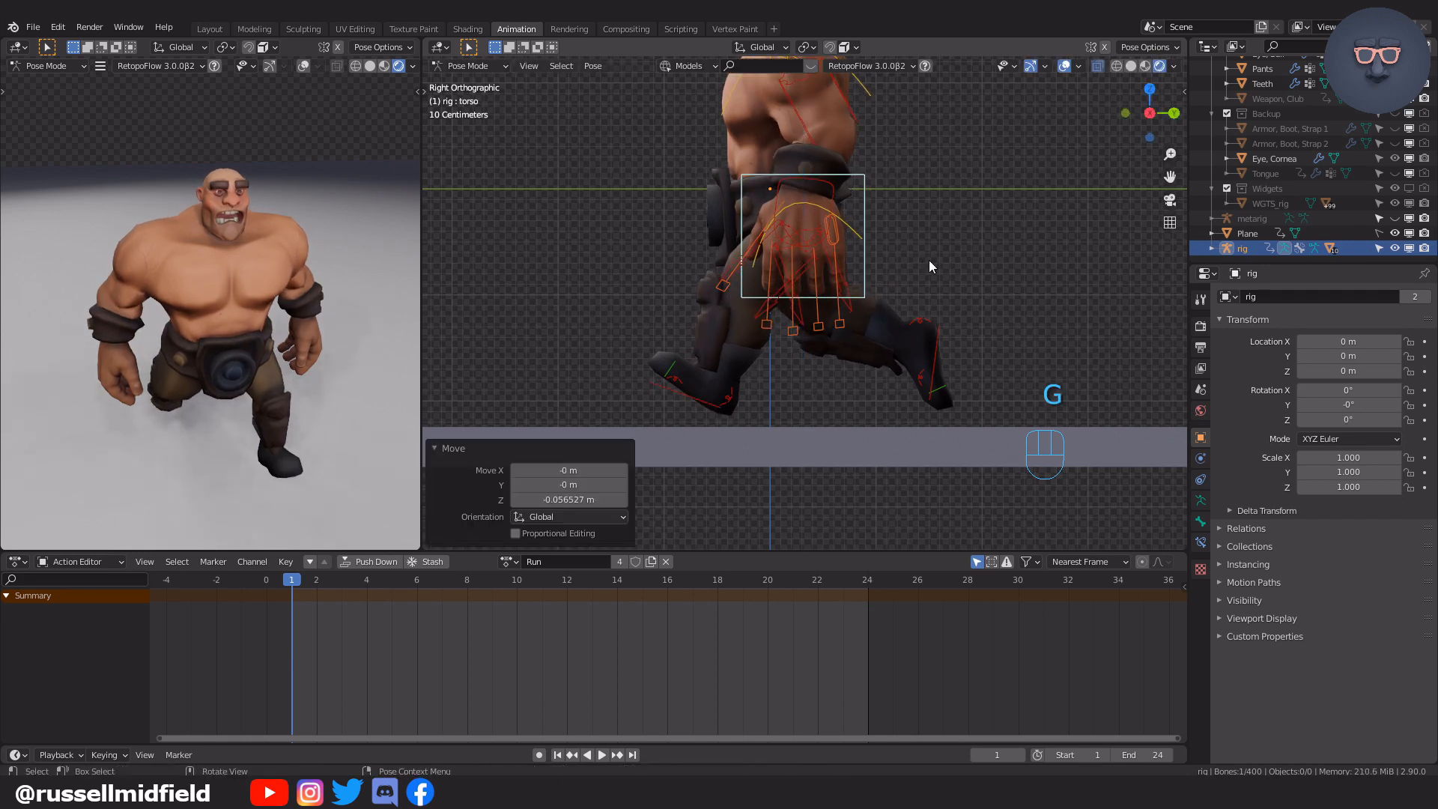
# Shift the left foot IK control about another 0.16 m back and 0.11 m down toward the ground, and rotate it about -5.5°.
pyautogui.click(703, 404)
pyautogui.press('g')
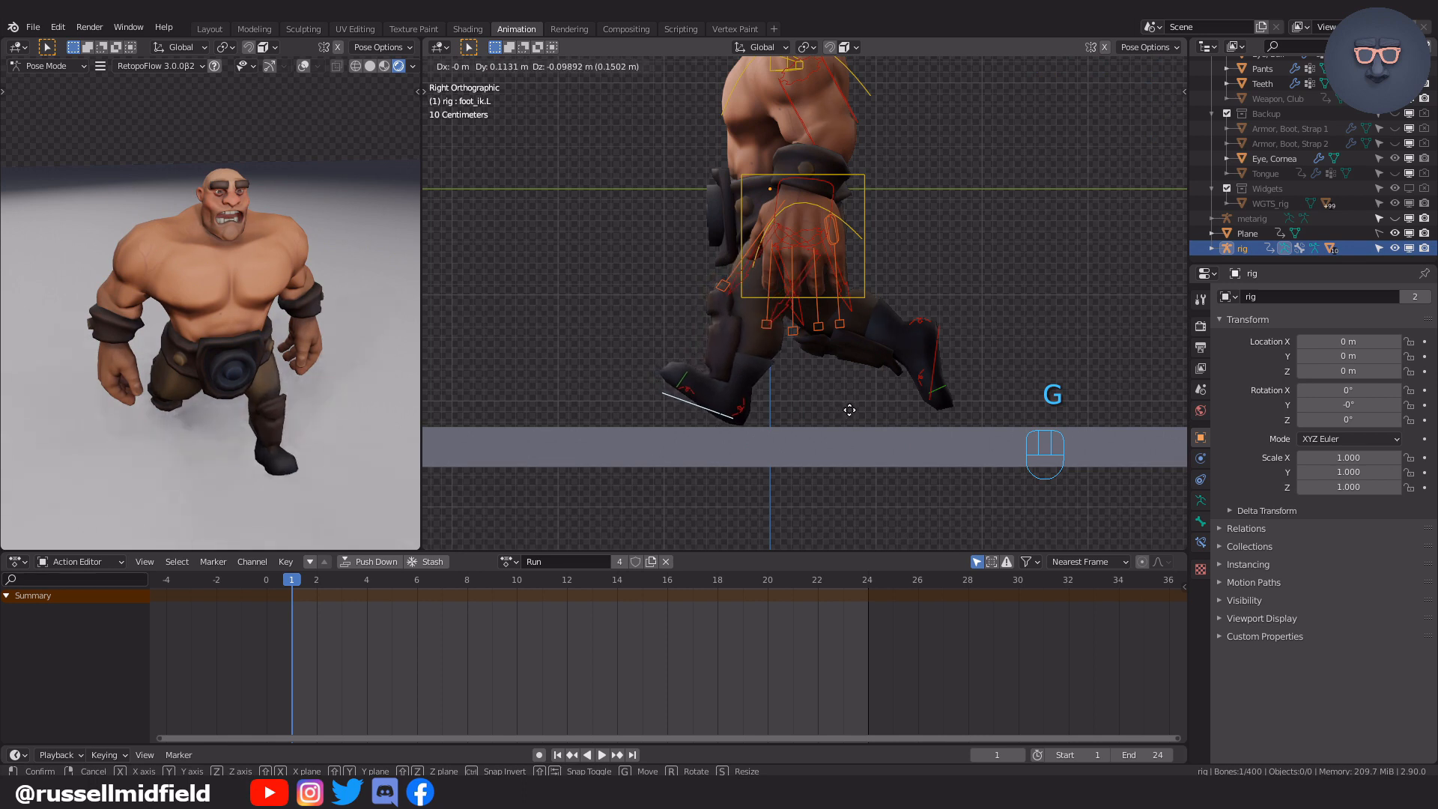
pyautogui.click(848, 404)
pyautogui.scroll(4, 843, 376)
pyautogui.keyDown('shift'); pyautogui.moveTo(843, 375); pyautogui.dragTo(861, 347, button='middle'); pyautogui.keyUp('shift')
pyautogui.press('g')
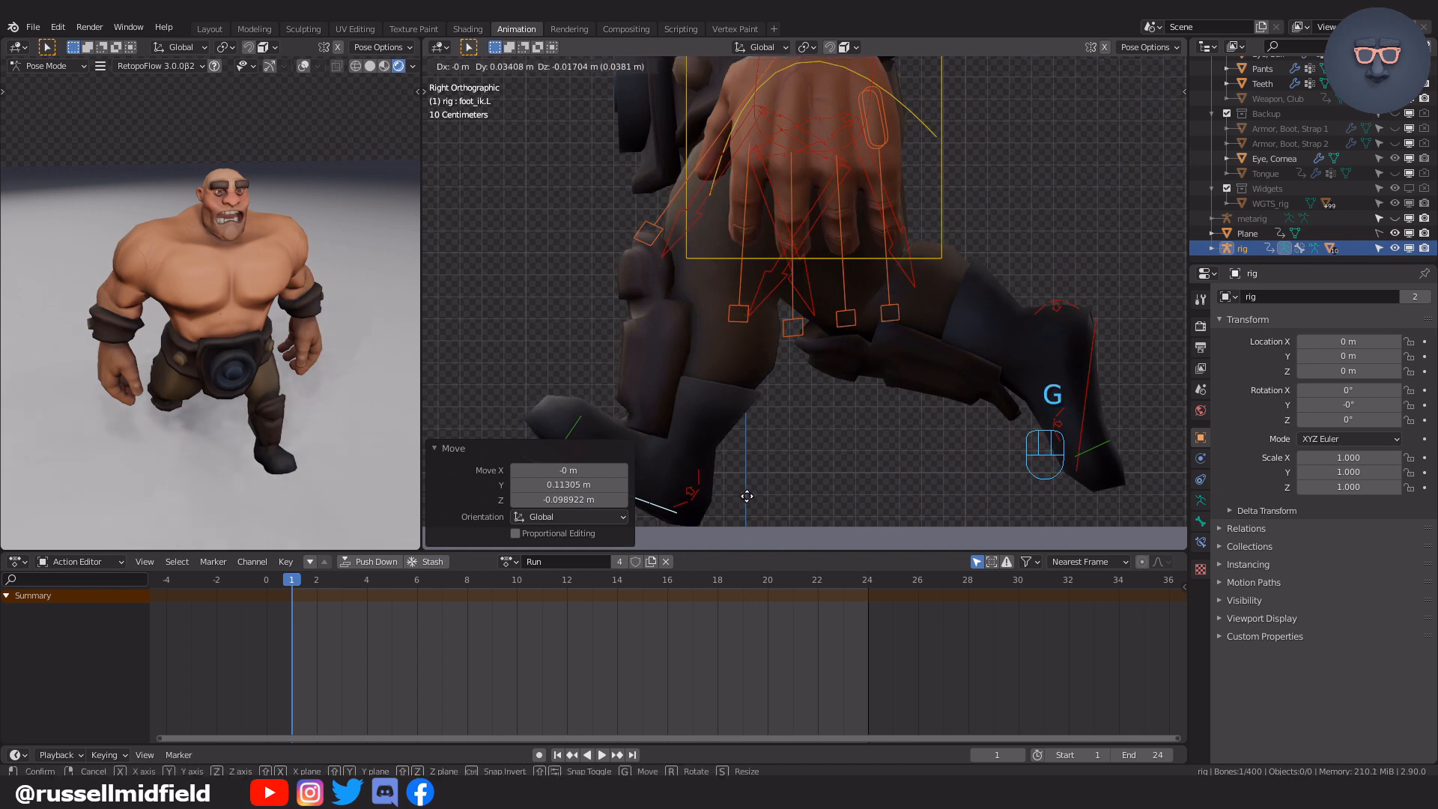
pyautogui.click(747, 493)
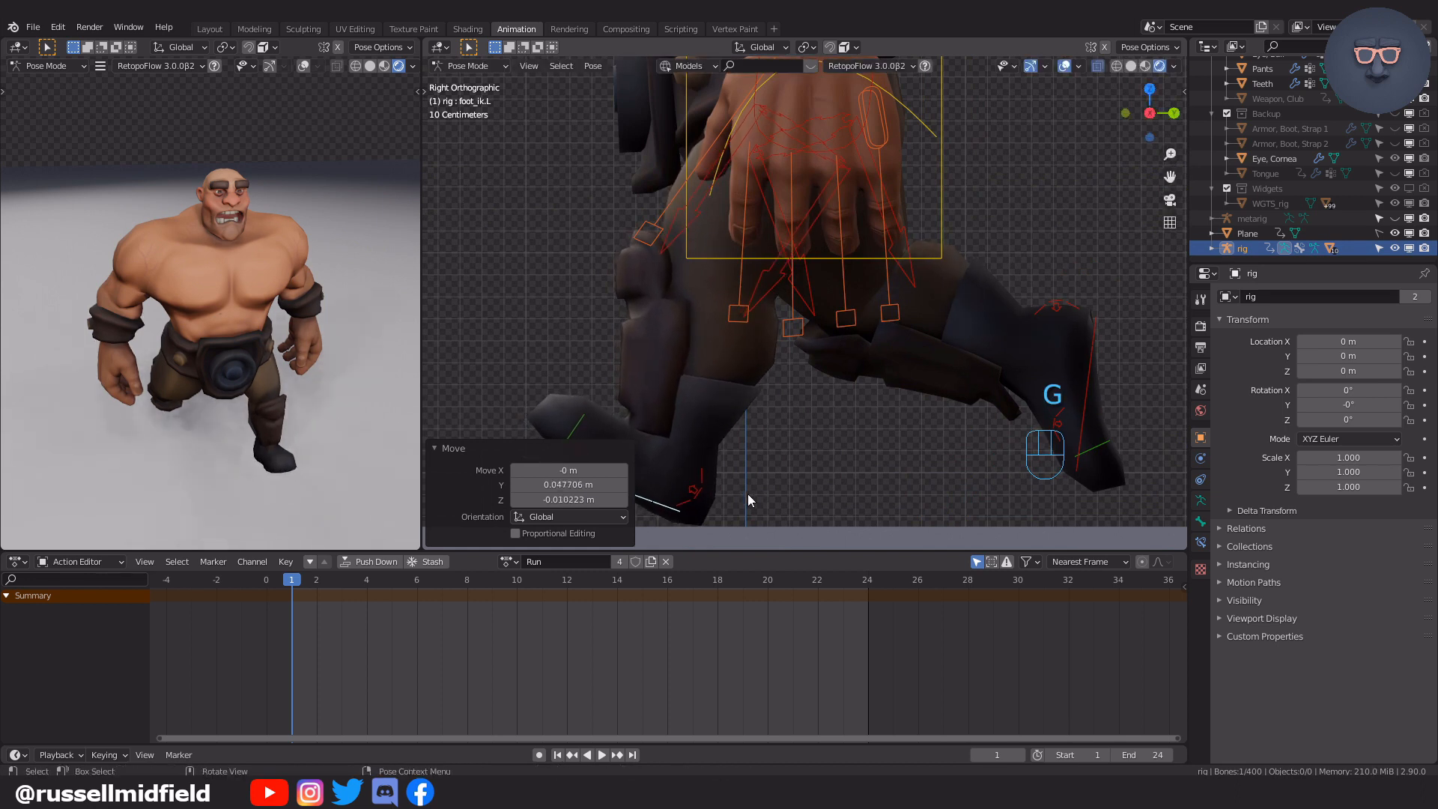
pyautogui.keyDown('shift'); pyautogui.moveTo(747, 493); pyautogui.dragTo(764, 475, button='middle'); pyautogui.keyUp('shift')
pyautogui.press('r')
pyautogui.click(823, 416)
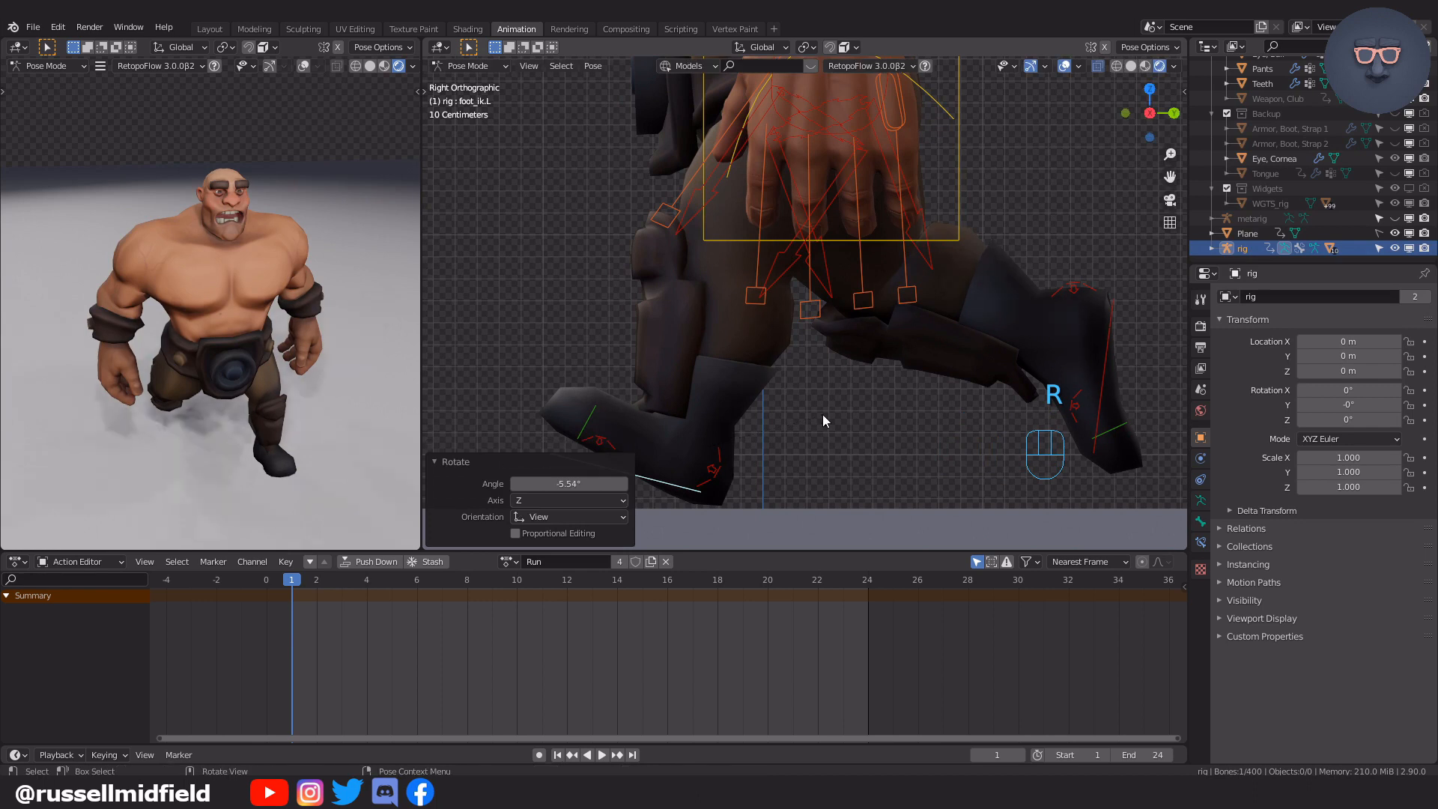
# Rotate the left foot's heel control slightly, and nudge the left foot IK control about 0.02 m back and 0.01 m down.
pyautogui.click(721, 466)
pyautogui.press('g')
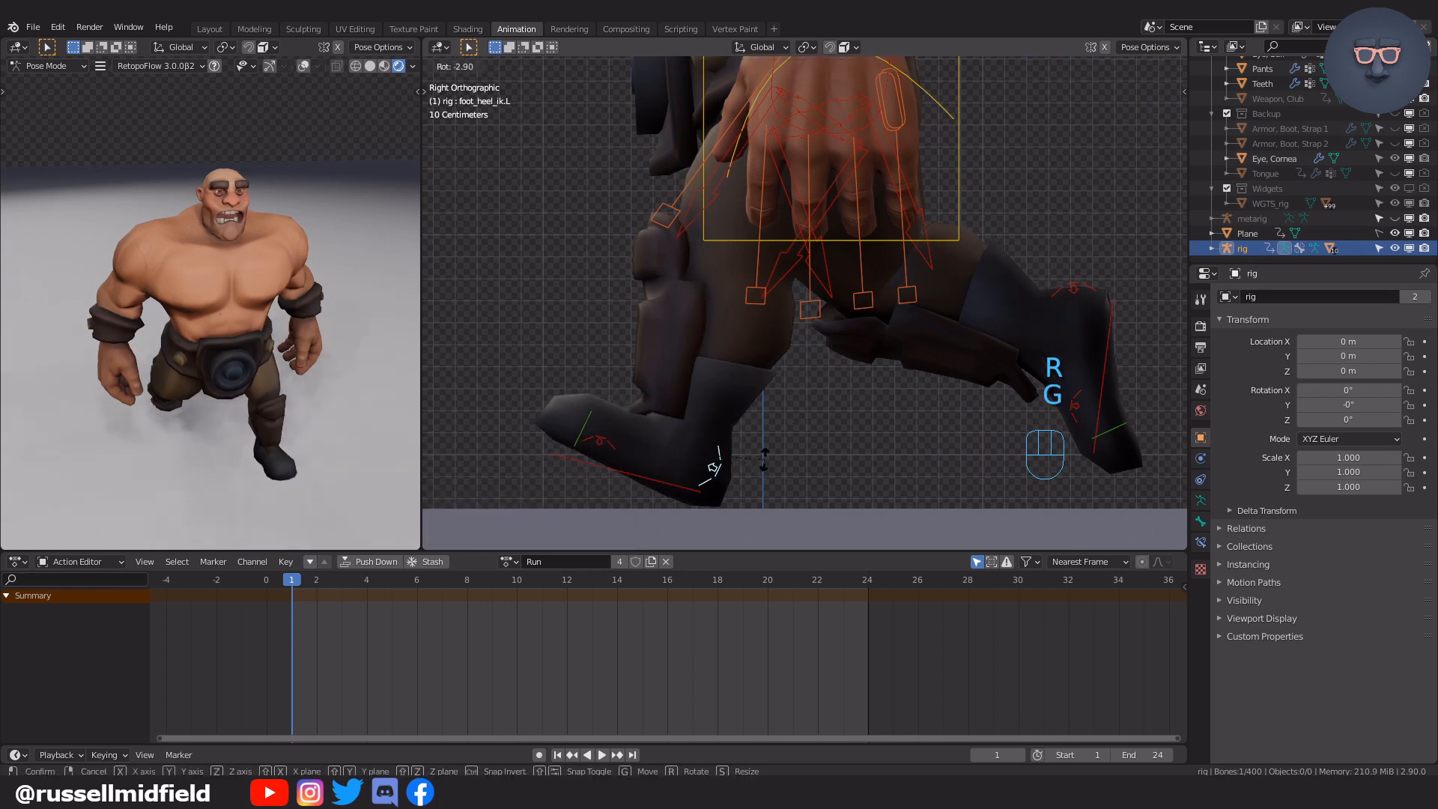
pyautogui.click(768, 466)
pyautogui.click(712, 492)
pyautogui.press('g')
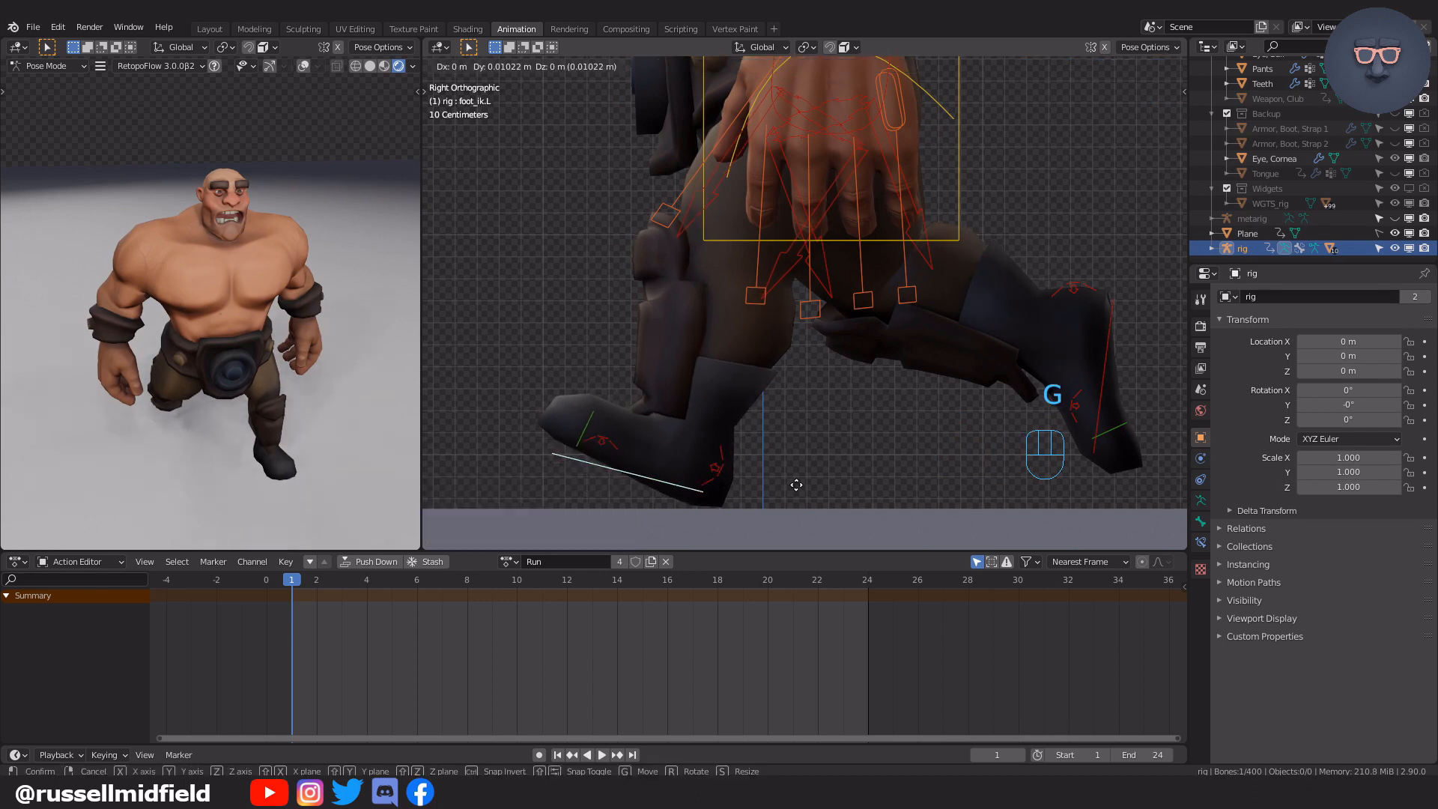
pyautogui.click(798, 487)
pyautogui.scroll(-3, 835, 407)
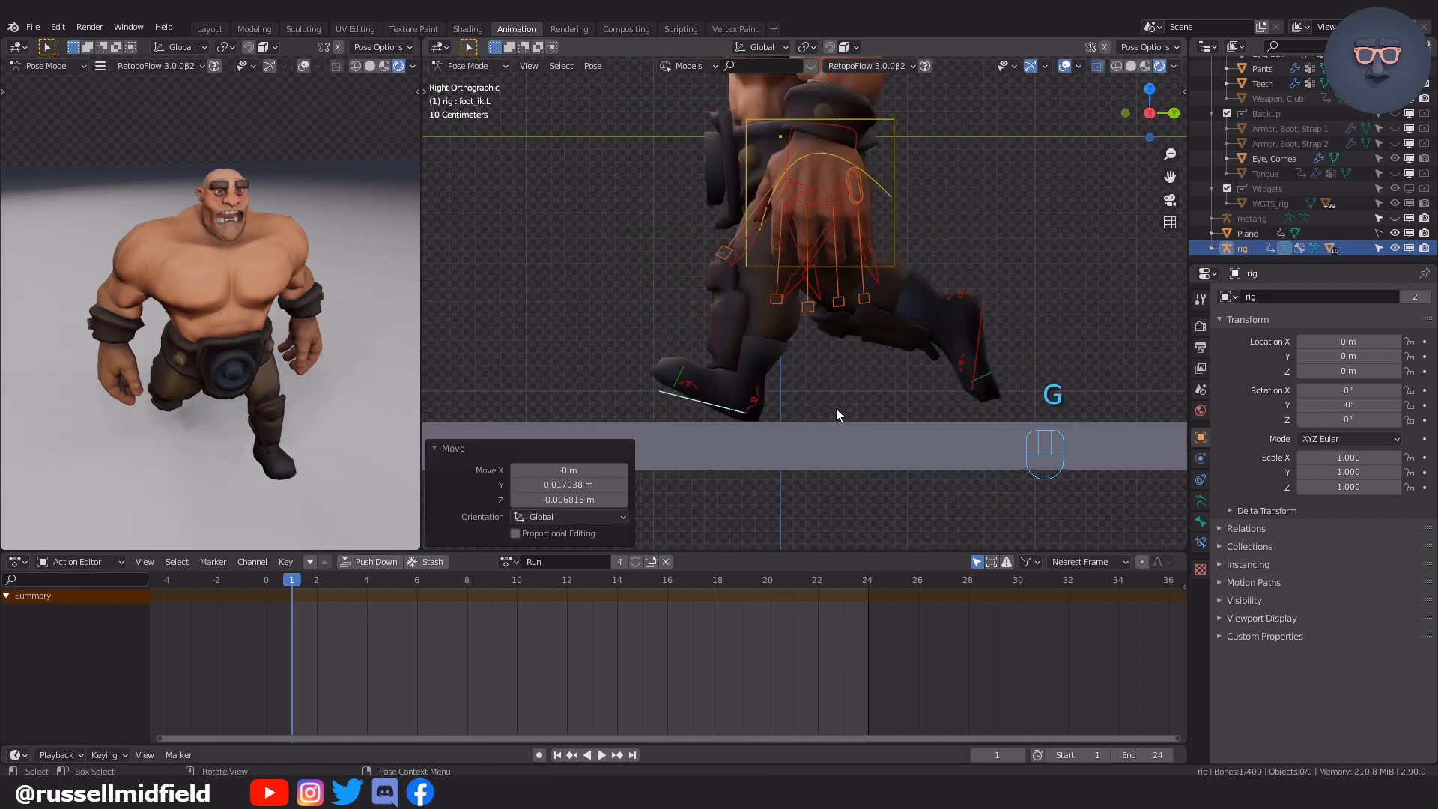
# Rotate the hips control slightly, and lean the chest control forward about -23.6° in the right view.
pyautogui.keyDown('shift'); pyautogui.moveTo(835, 407); pyautogui.dragTo(847, 494, button='middle'); pyautogui.keyUp('shift')
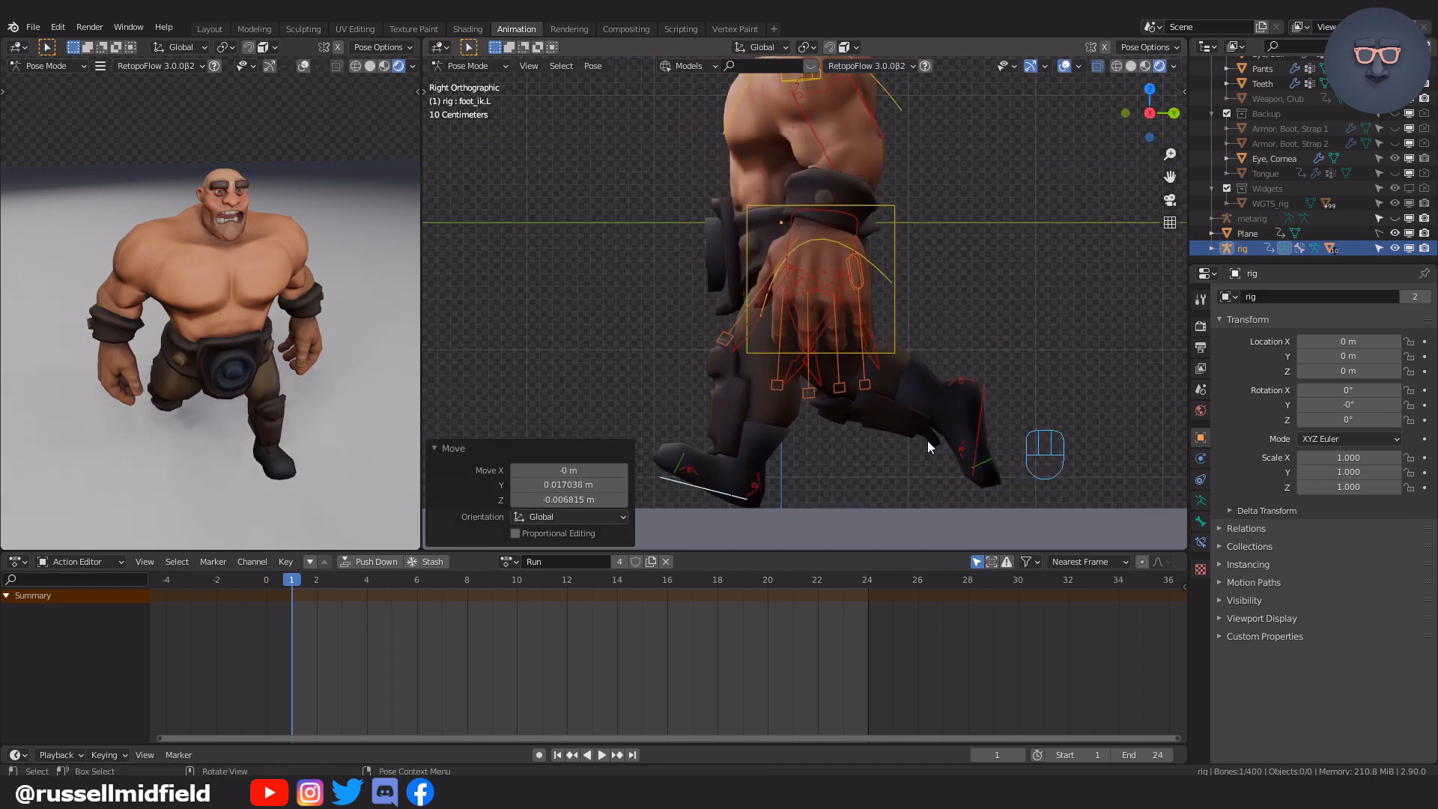
pyautogui.keyDown('shift'); pyautogui.moveTo(869, 223); pyautogui.dragTo(887, 283, button='middle'); pyautogui.keyUp('shift')
pyautogui.click(875, 330)
pyautogui.press('r')
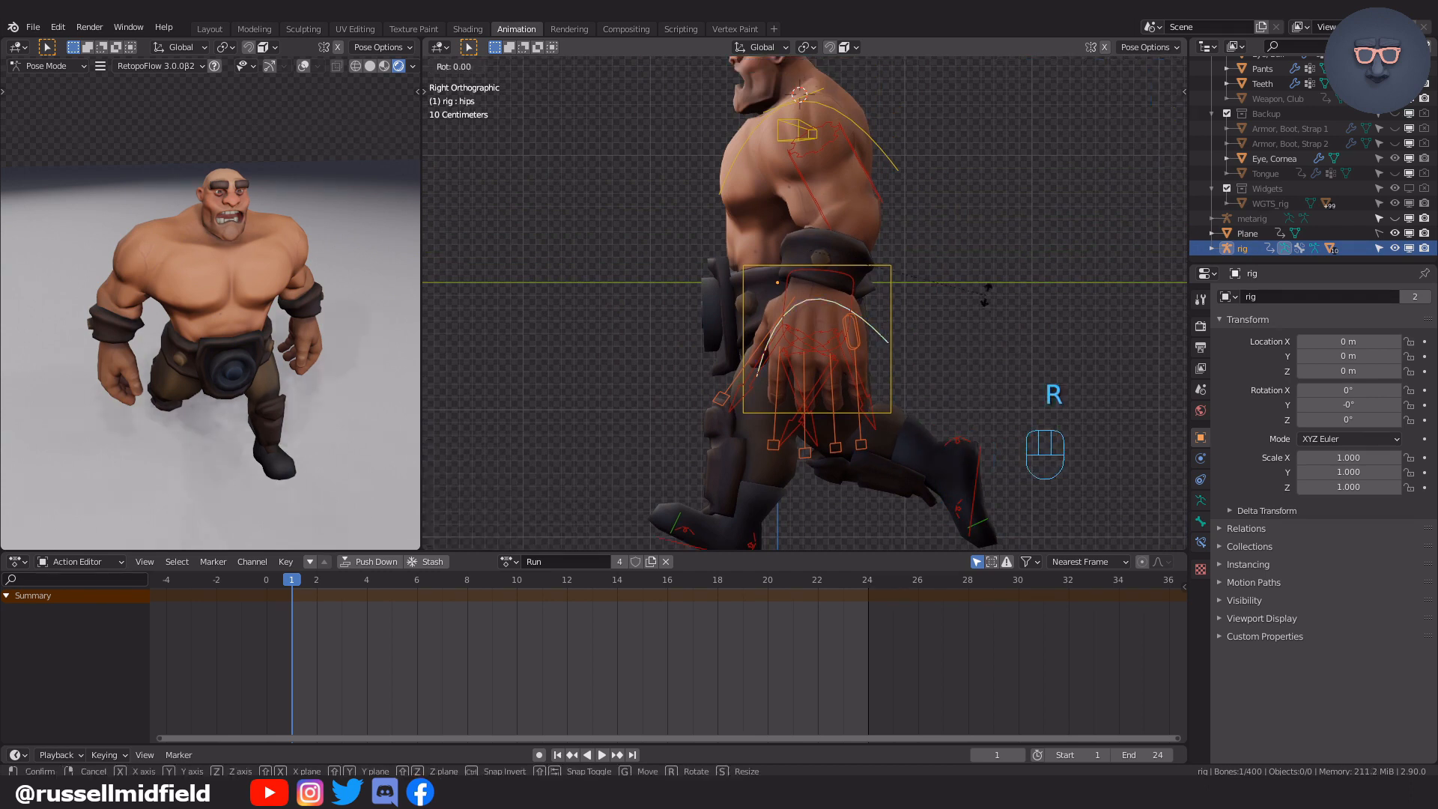
pyautogui.click(945, 231)
pyautogui.keyDown('shift'); pyautogui.moveTo(891, 201); pyautogui.dragTo(888, 265, button='middle'); pyautogui.keyUp('shift')
pyautogui.click(886, 257)
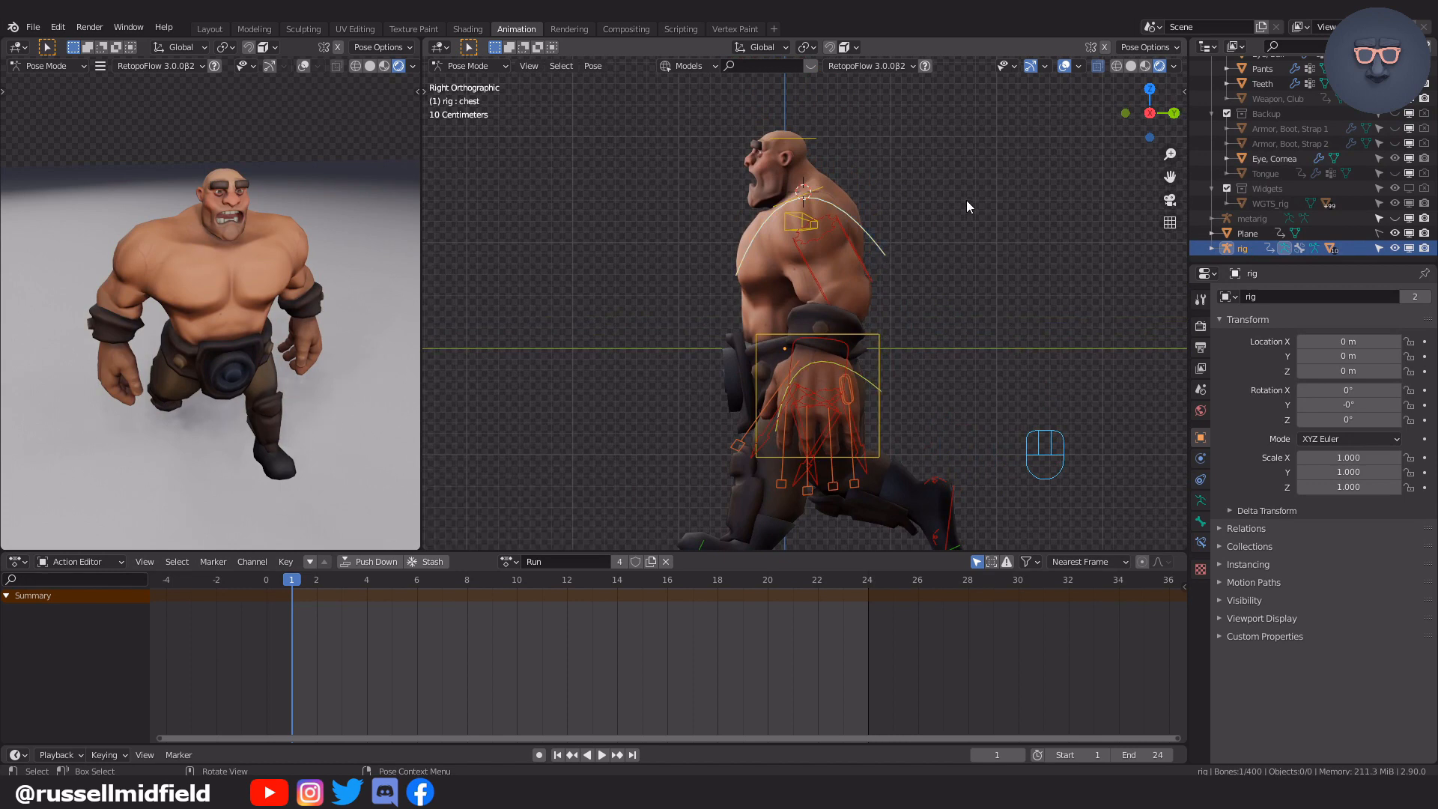
pyautogui.press('r')
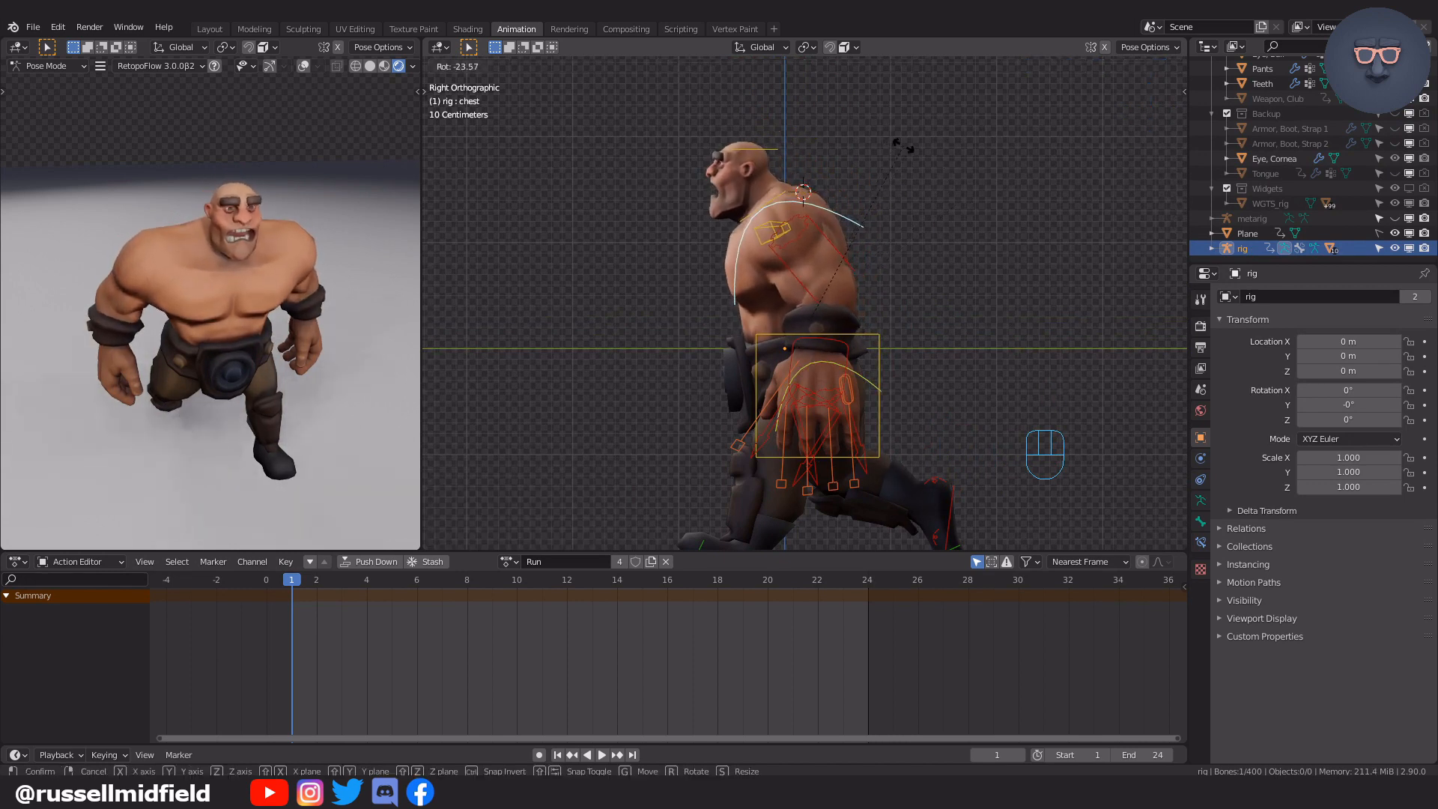
pyautogui.click(902, 146)
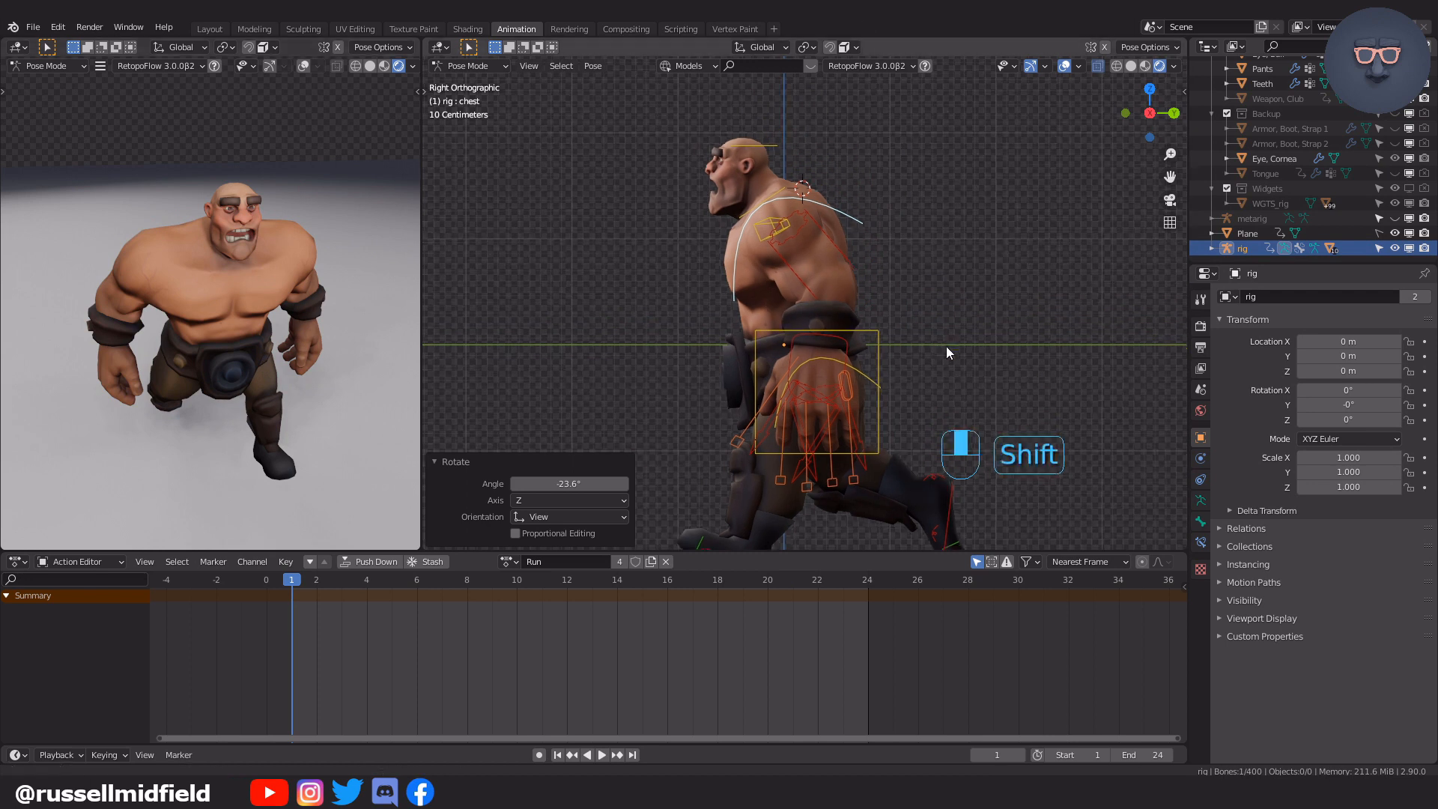
# Try to reposition the hips control, and undo the move.
pyautogui.keyDown('shift'); pyautogui.moveTo(946, 346); pyautogui.dragTo(943, 293, button='middle'); pyautogui.keyUp('shift')
pyautogui.click(870, 322)
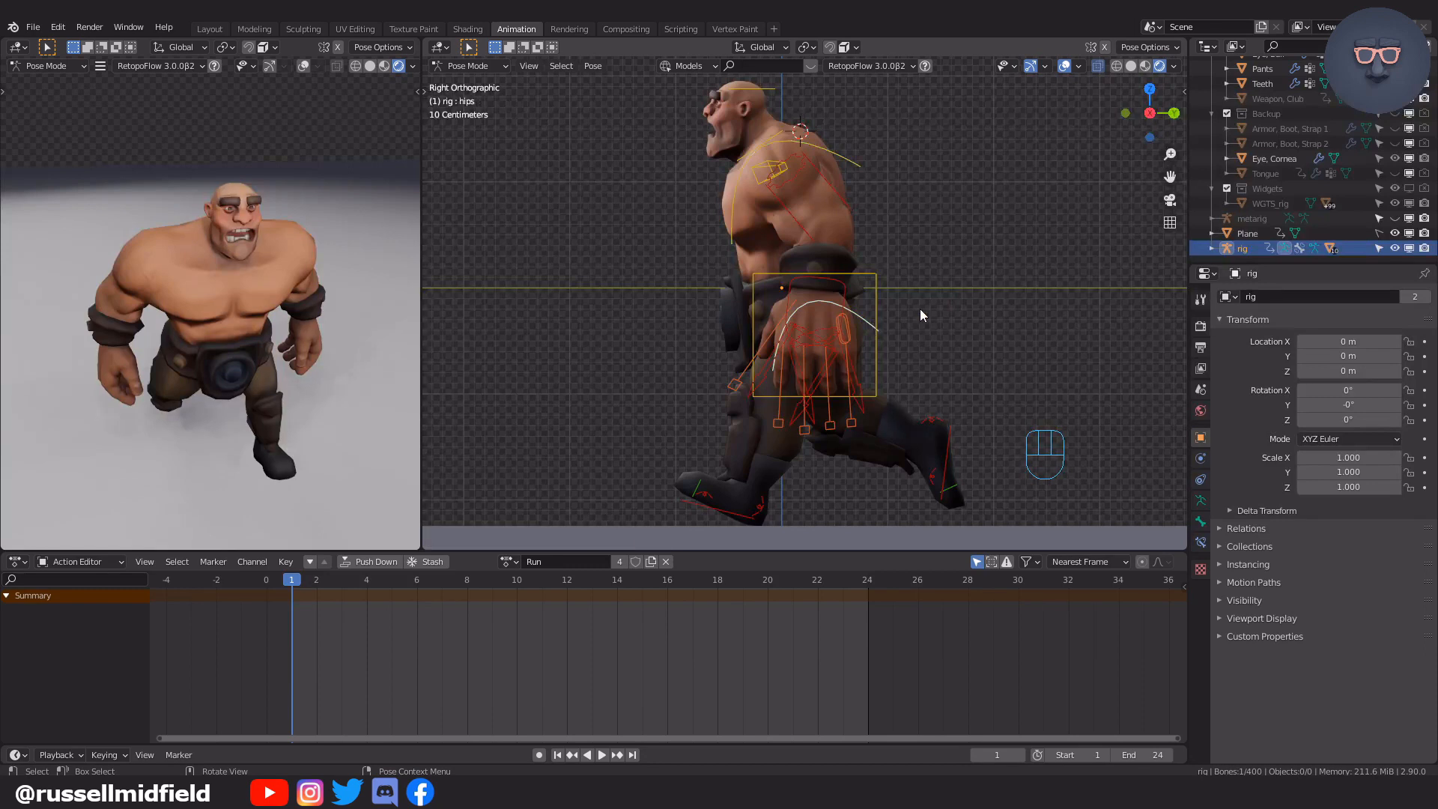
pyautogui.press('g')
pyautogui.click(902, 322)
pyautogui.hotkey('ctrl', 'z')
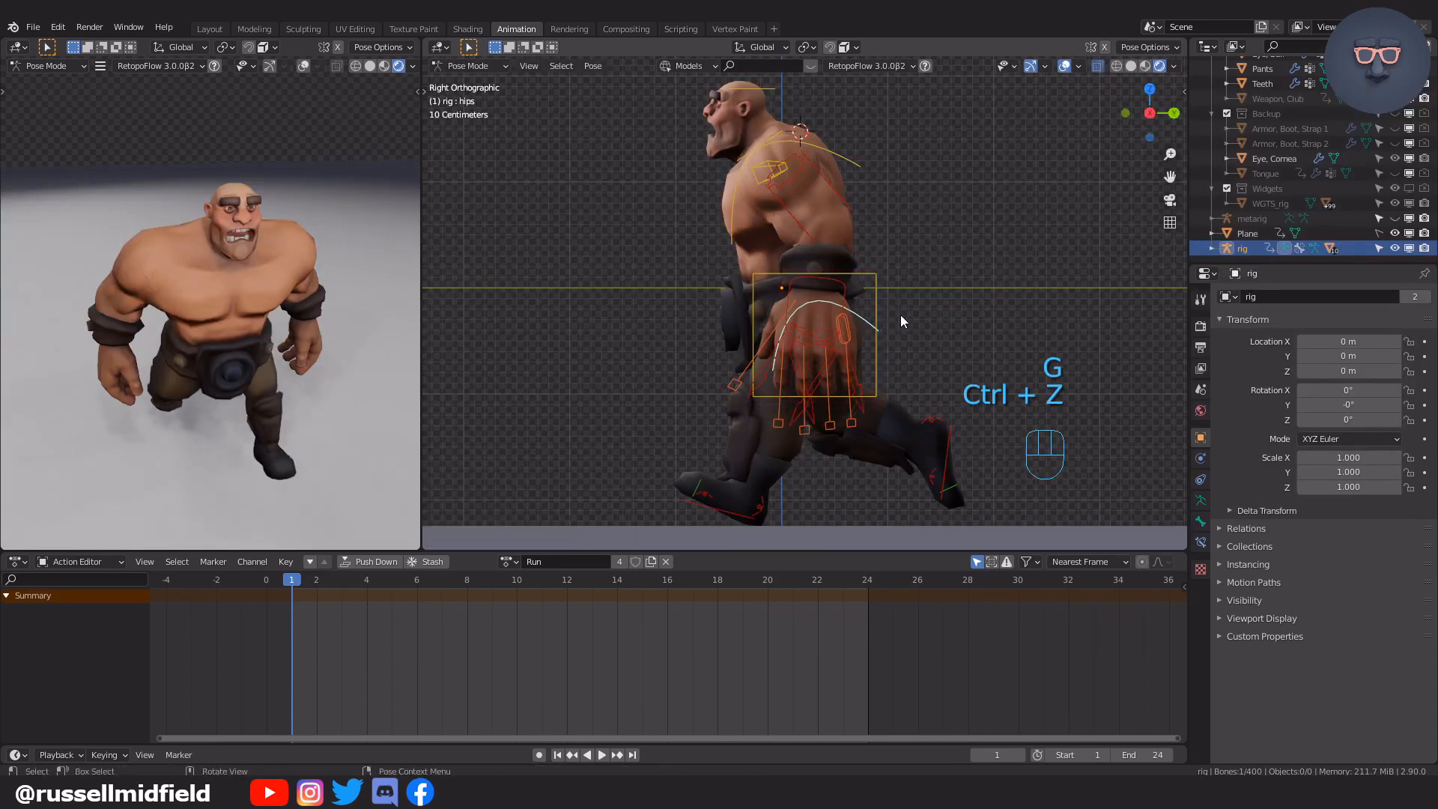
# Move the left hand IK control about 0.57 m back and 0.07 m up, and rotate it about -29°.
pyautogui.click(842, 293)
pyautogui.press('g')
pyautogui.click(1036, 269)
pyautogui.press('r')
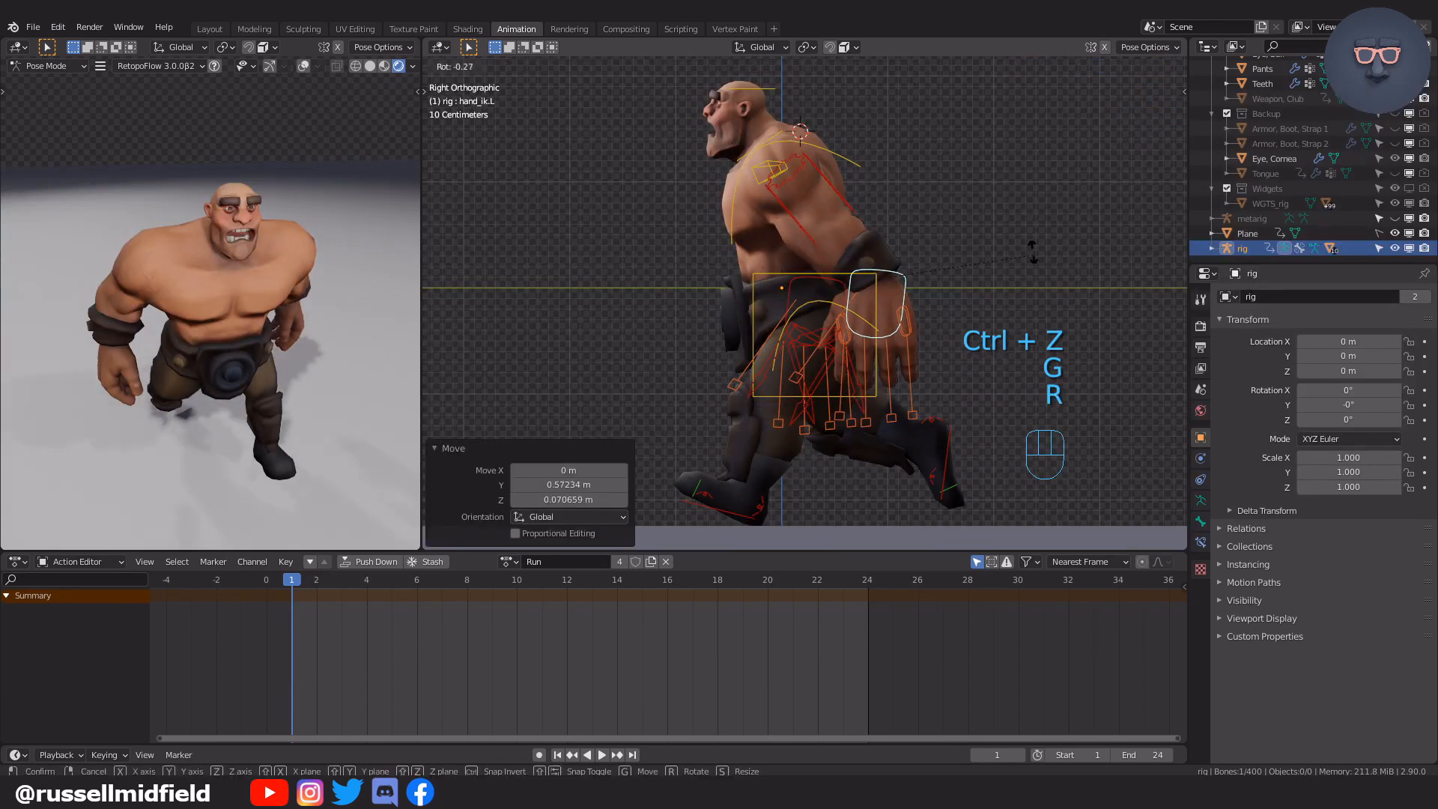
pyautogui.click(1014, 172)
# Raise the left hand IK control about 0.22 m, rotate it about 21°, and lower it about 0.07 m.
pyautogui.press('g')
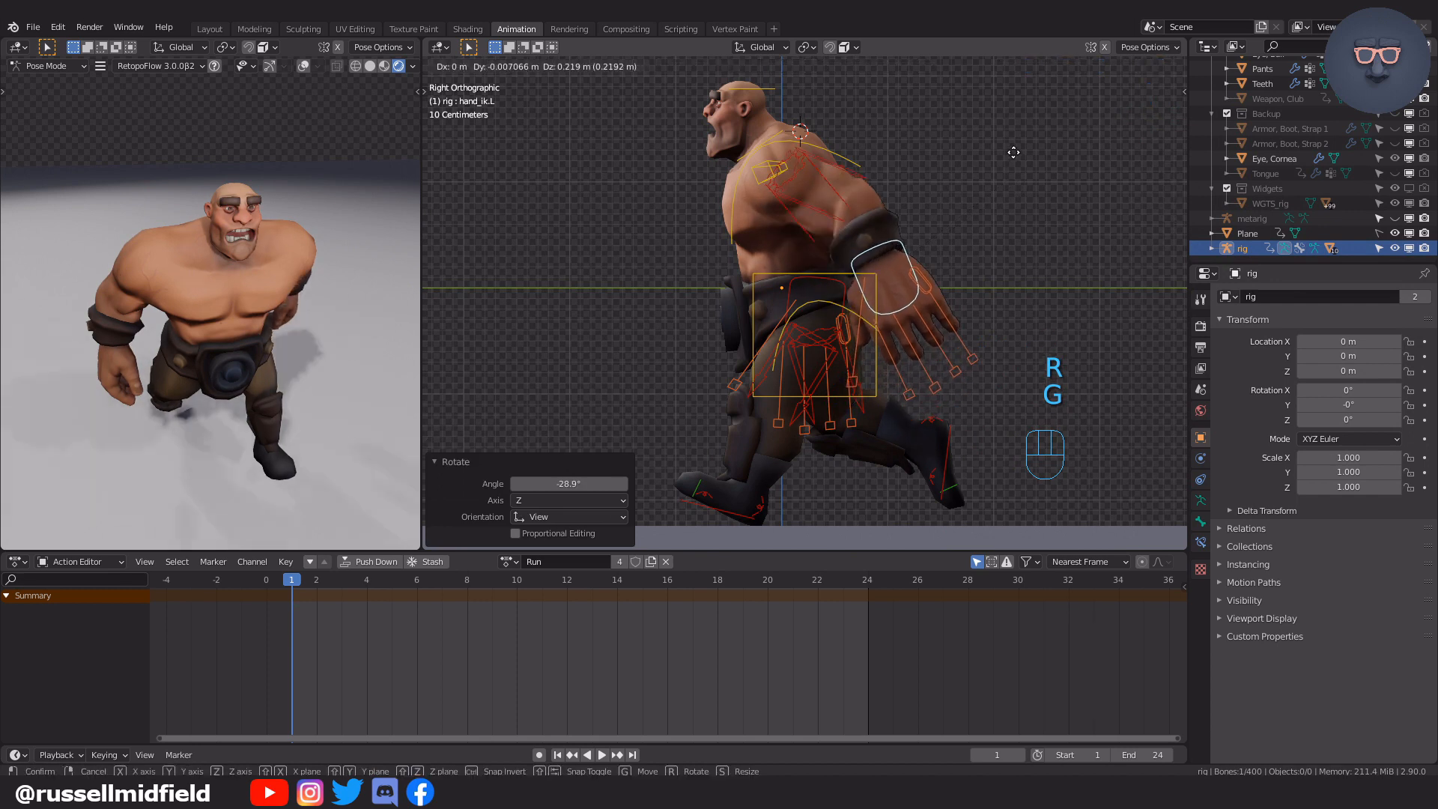
pyautogui.click(1015, 150)
pyautogui.press('r')
pyautogui.click(1014, 219)
pyautogui.press('g')
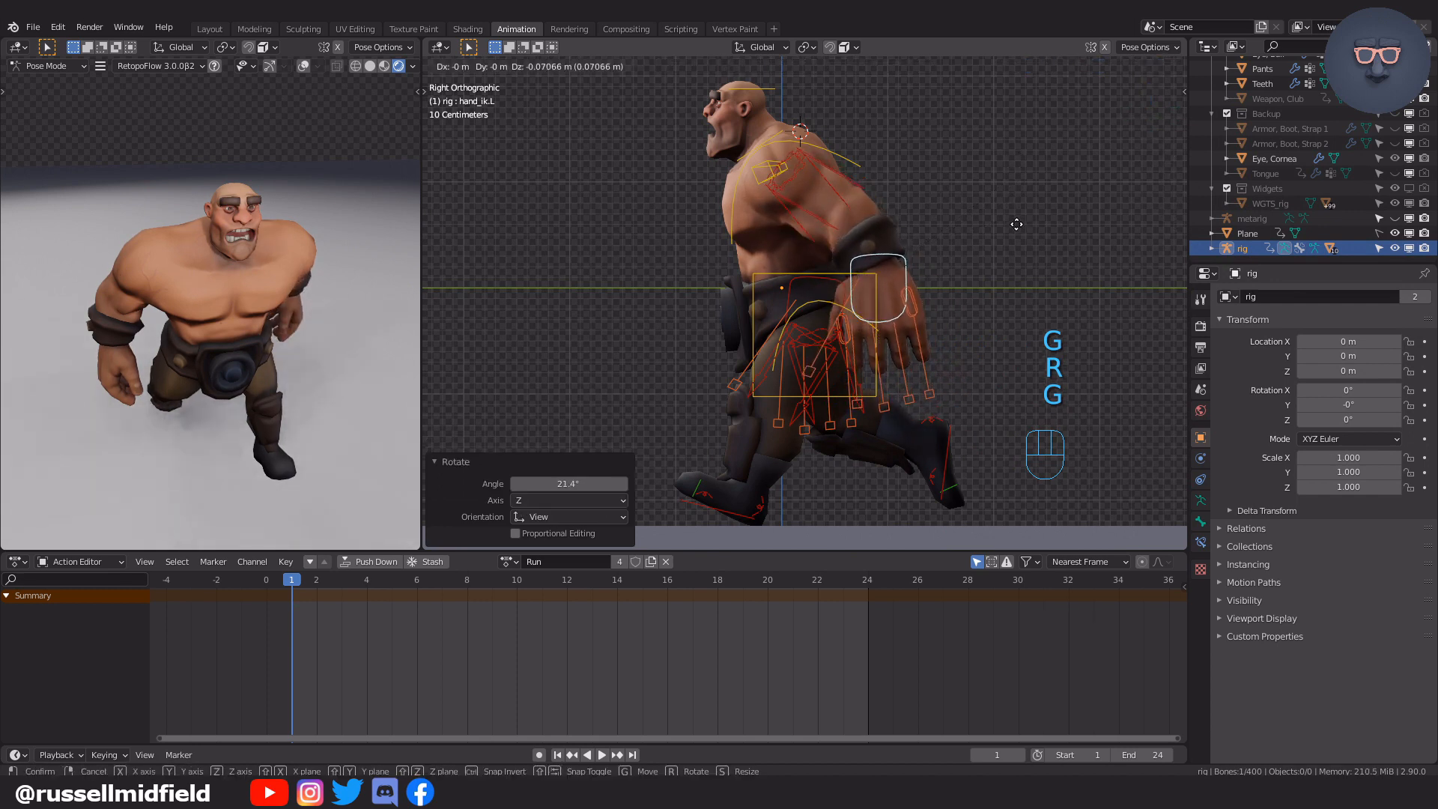
pyautogui.click(1017, 224)
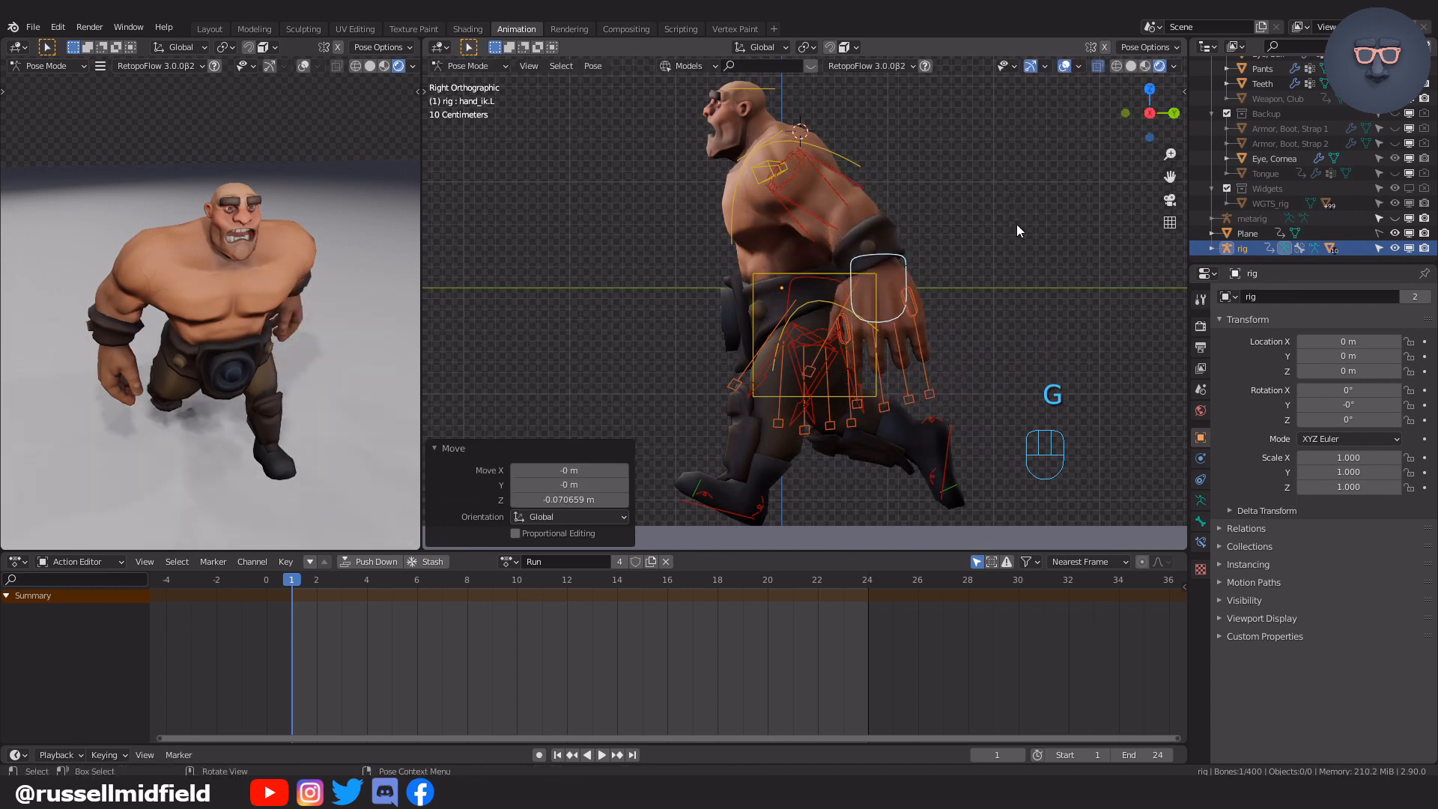
# Move the right hand IK control forward in front of the body, and rotate it about 37°.
pyautogui.click(838, 282)
pyautogui.press('g')
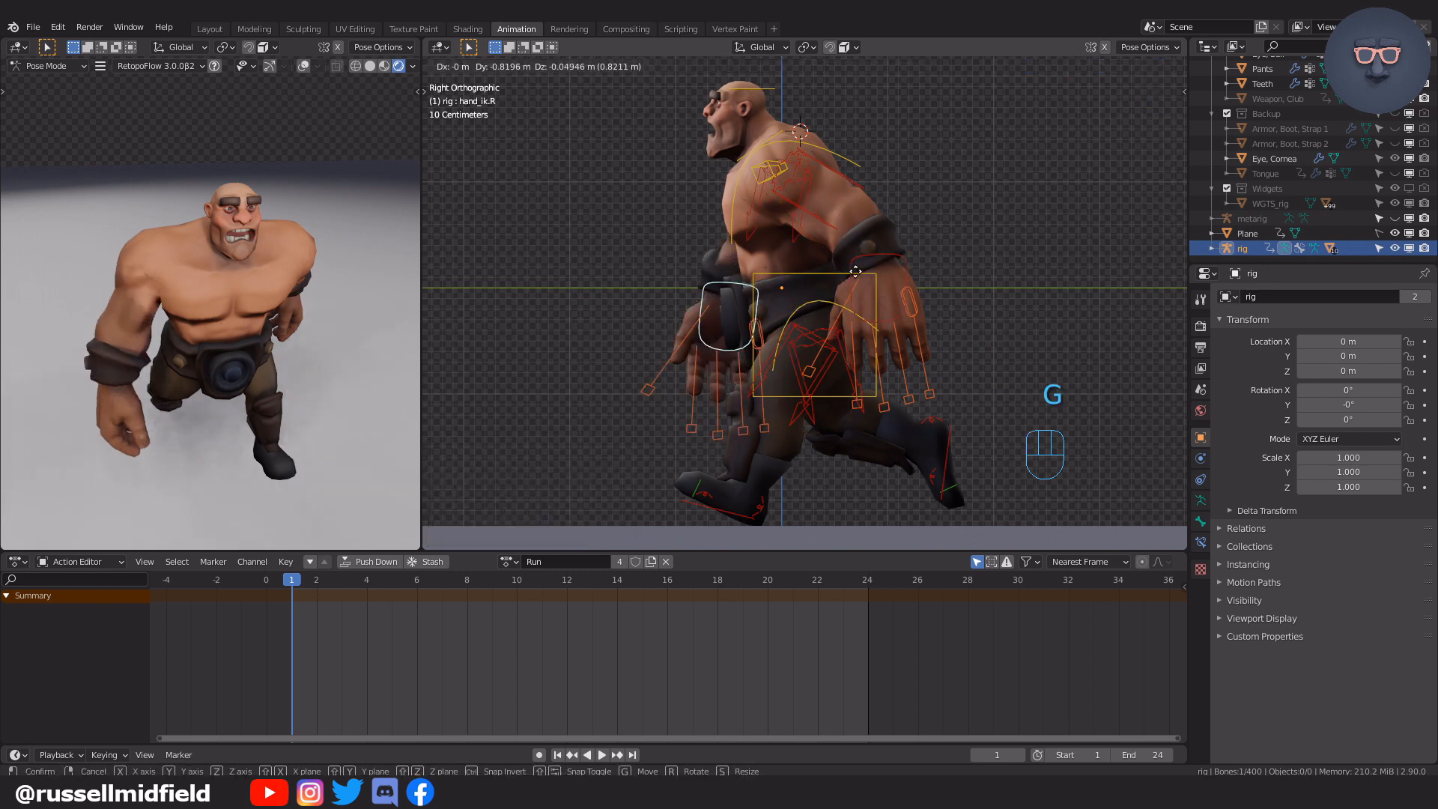
pyautogui.click(844, 268)
pyautogui.press('r')
pyautogui.click(887, 258)
# Move the right hand IK control up and forward, rotate it about another 21°, and move it about 0.13 m down and 0.04 m back.
pyautogui.press('g')
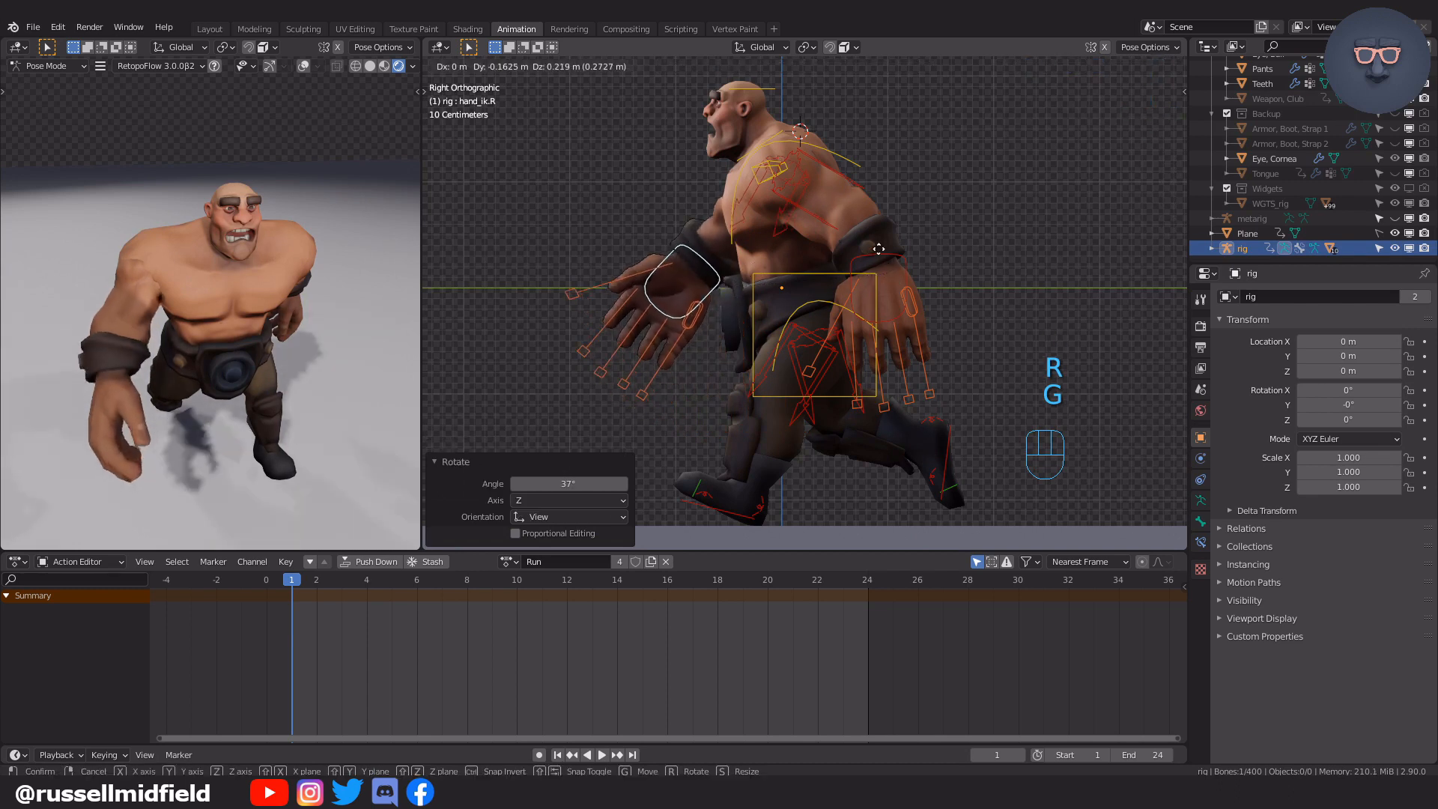
pyautogui.click(891, 255)
pyautogui.press('r')
pyautogui.click(898, 263)
pyautogui.press('g')
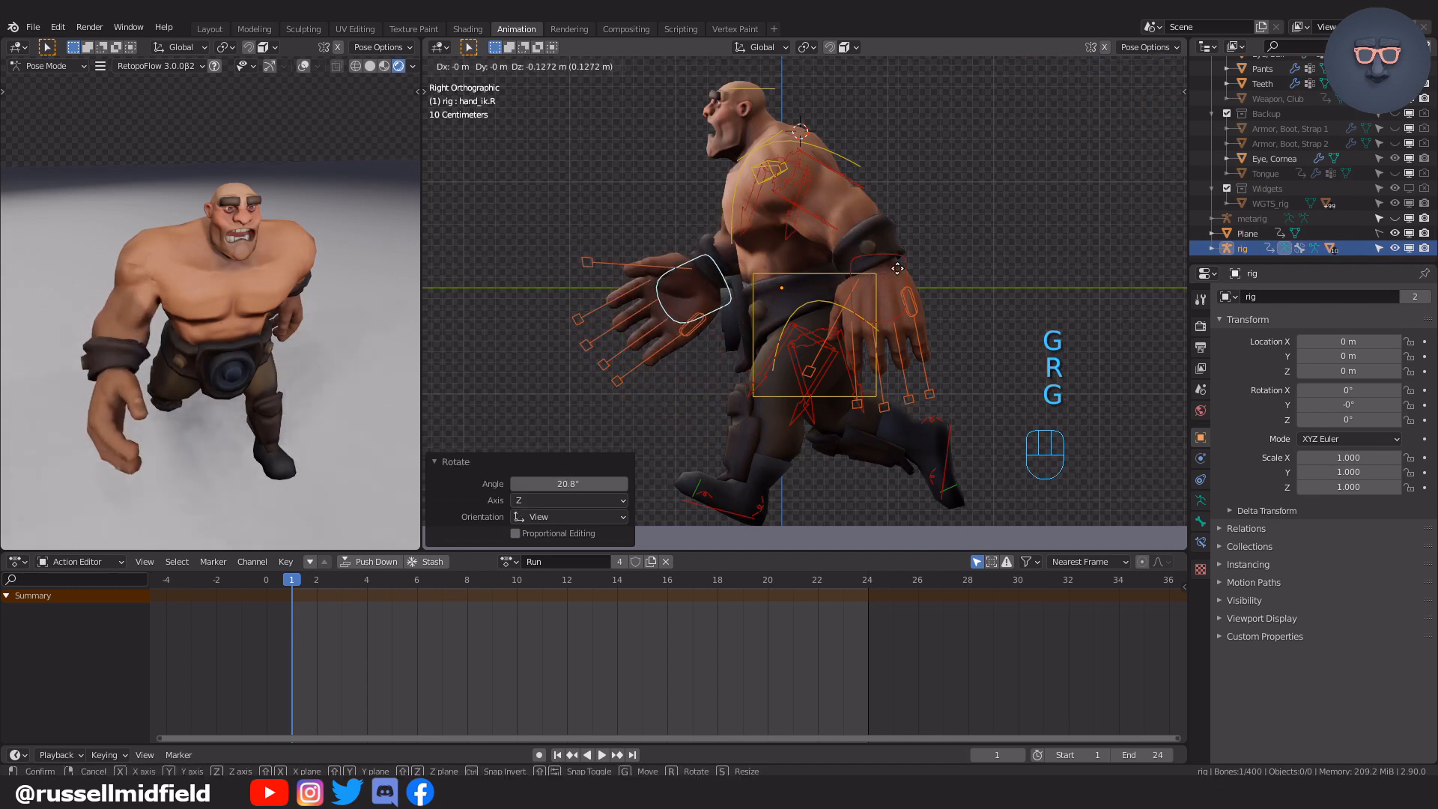
pyautogui.click(902, 268)
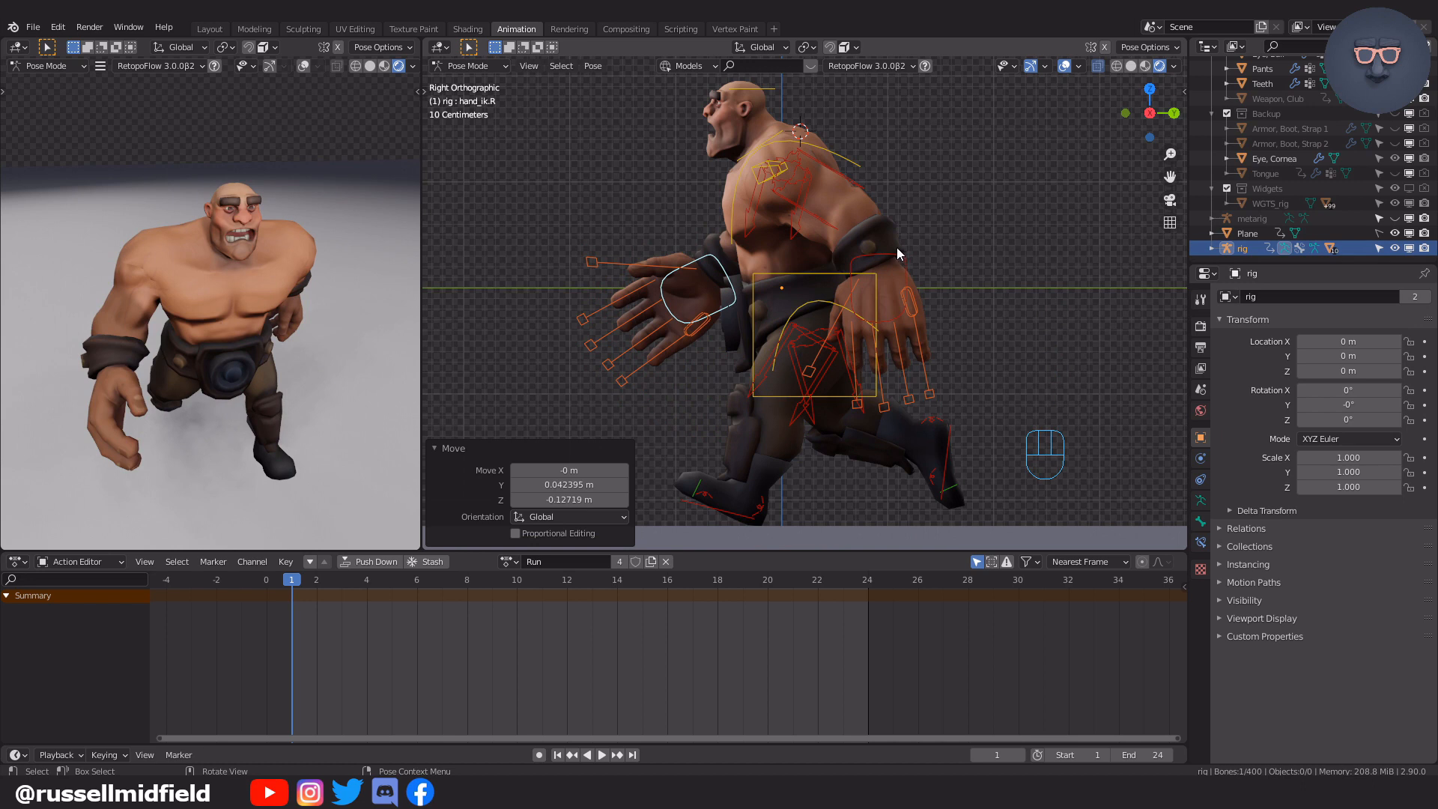
# Tilt the torso control slightly forward, and rotate the chest control about -0.26°.
pyautogui.click(833, 274)
pyautogui.press('r')
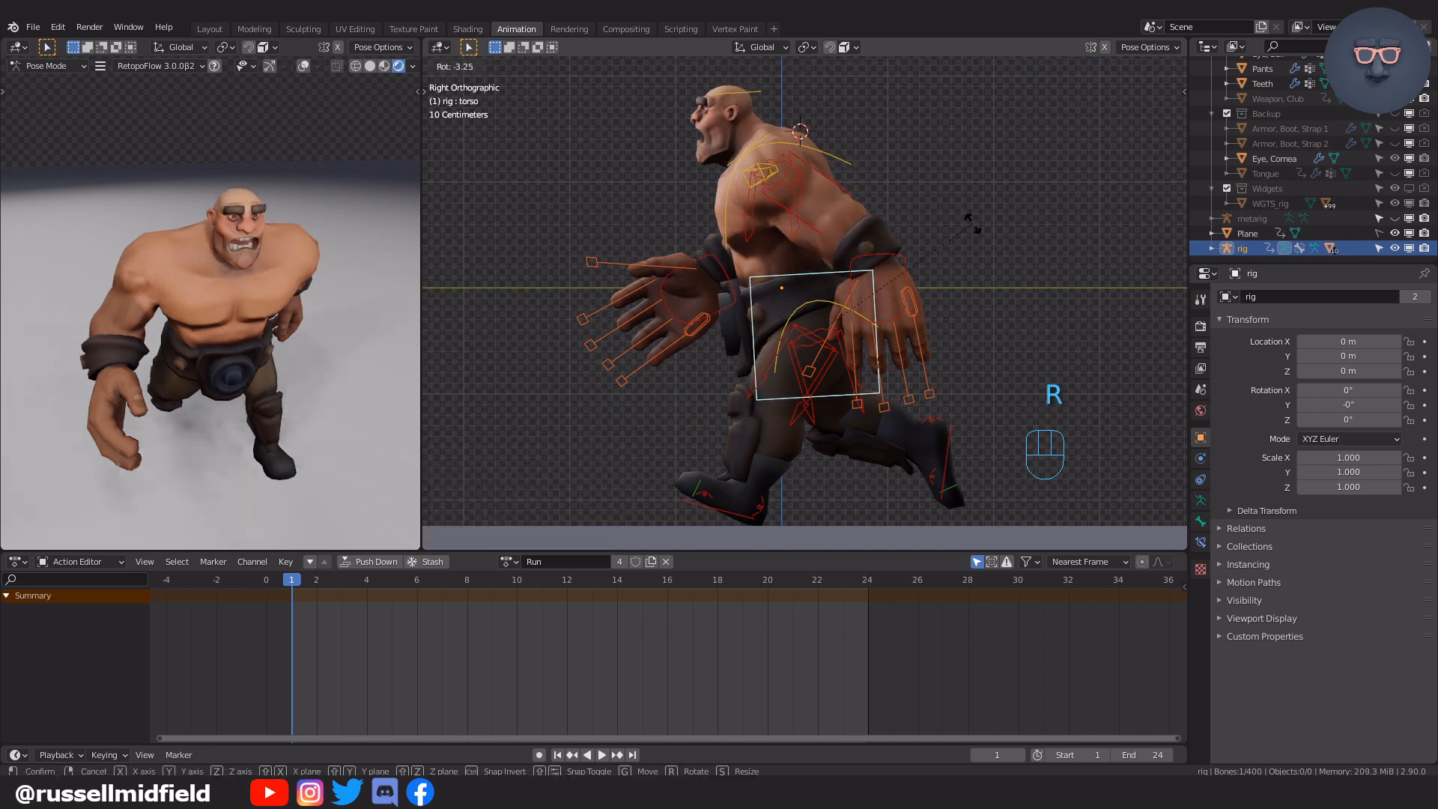
pyautogui.click(977, 226)
pyautogui.click(839, 158)
pyautogui.press('r')
pyautogui.click(937, 150)
# Try to move the chest control back and down, and undo the move.
pyautogui.press('g')
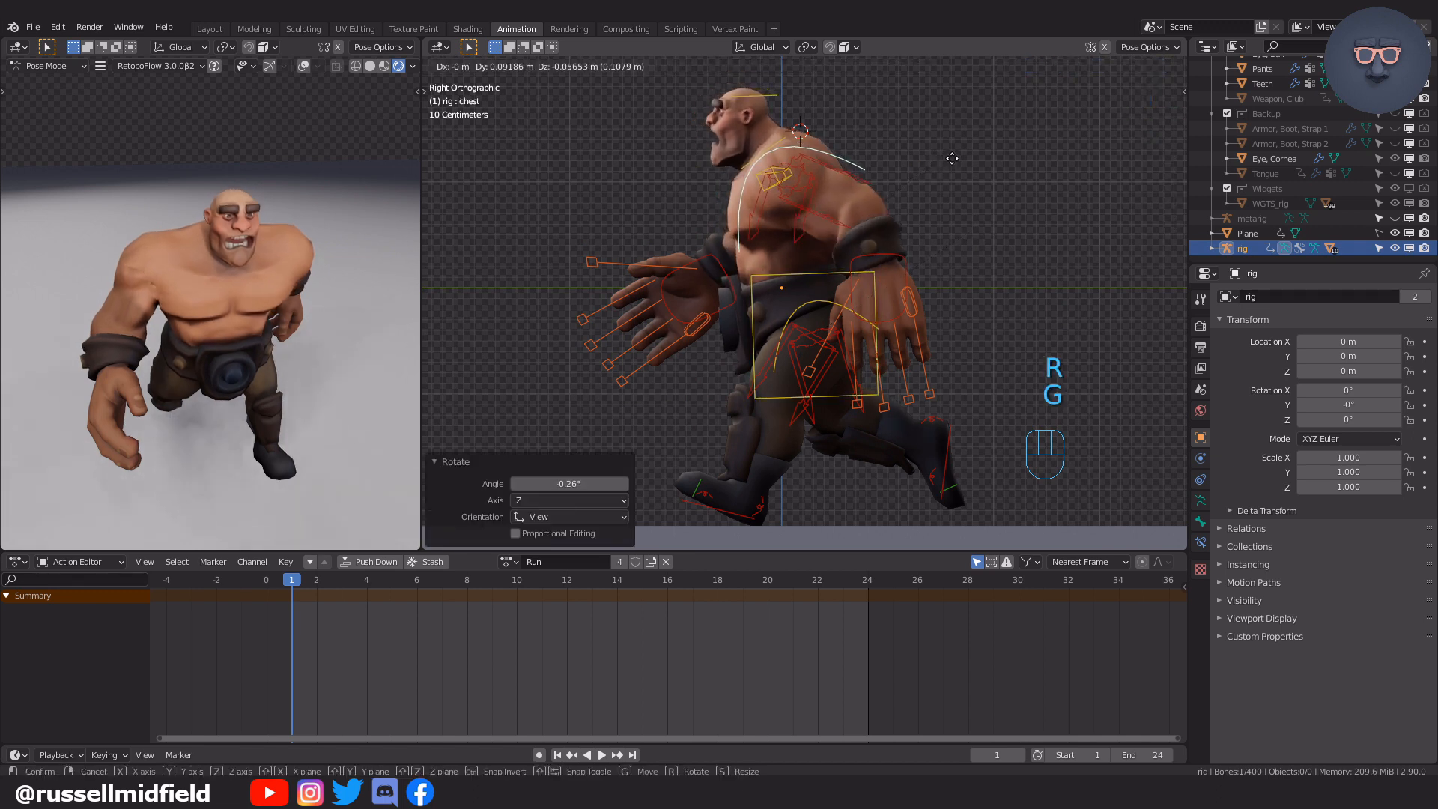
pyautogui.click(951, 158)
pyautogui.hotkey('ctrl', 'z')
# Move the chest control about 0.08 m back, rotate it about -6.8°, and nudge it slightly further back.
pyautogui.press('g')
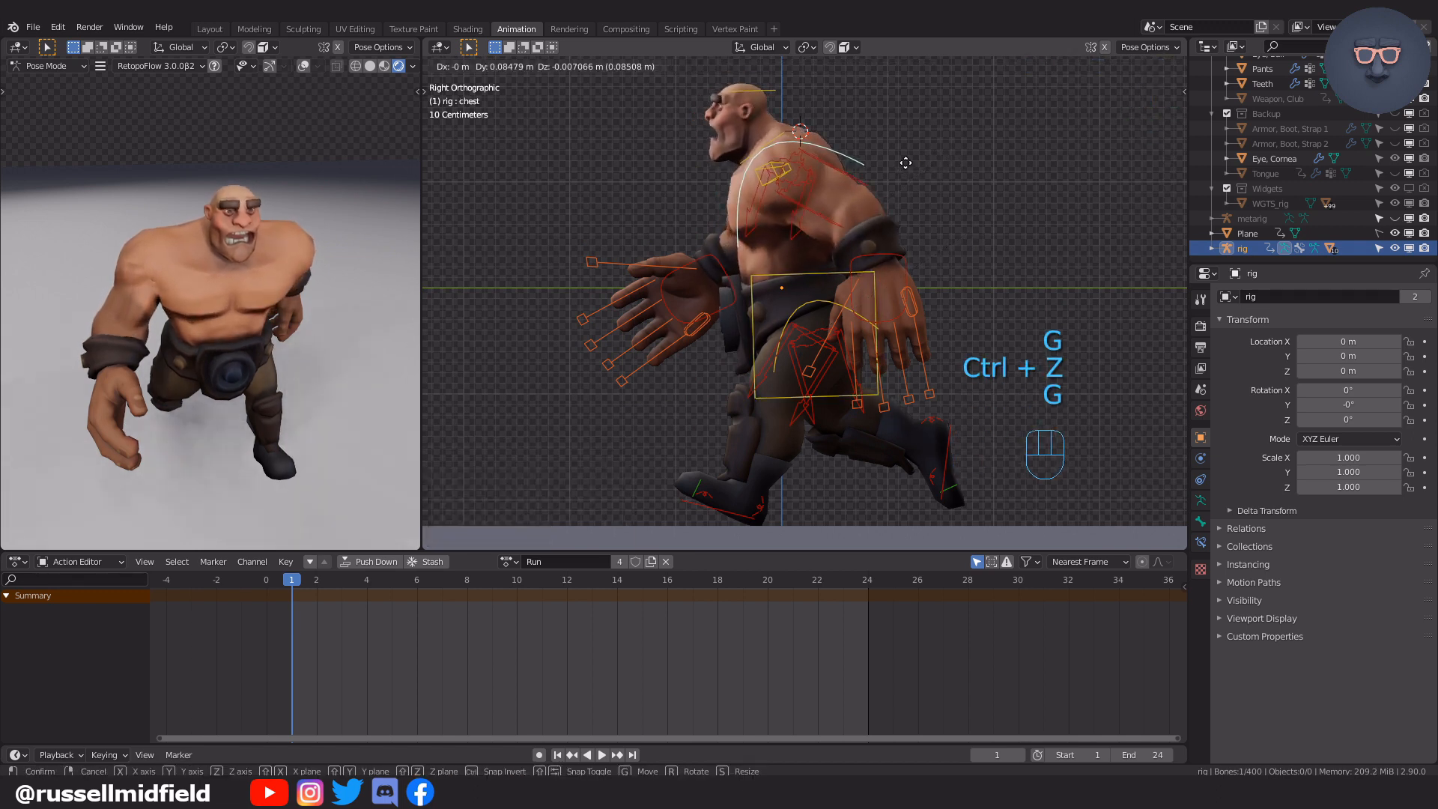
pyautogui.click(904, 161)
pyautogui.press('r')
pyautogui.click(898, 148)
pyautogui.press('g')
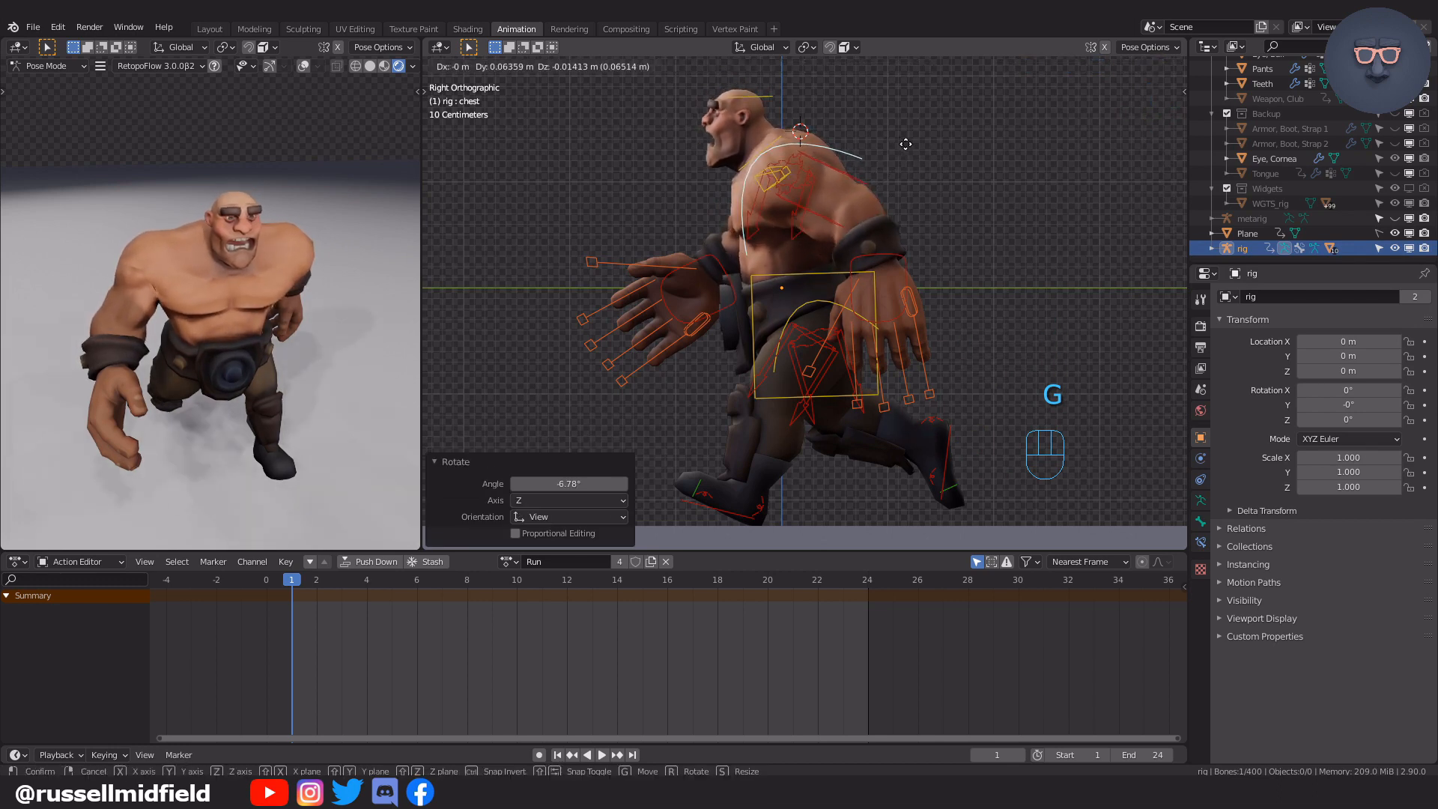
pyautogui.click(901, 145)
# Try to rotate the head control about -1.7°, and undo the rotation.
pyautogui.click(770, 99)
pyautogui.press('r')
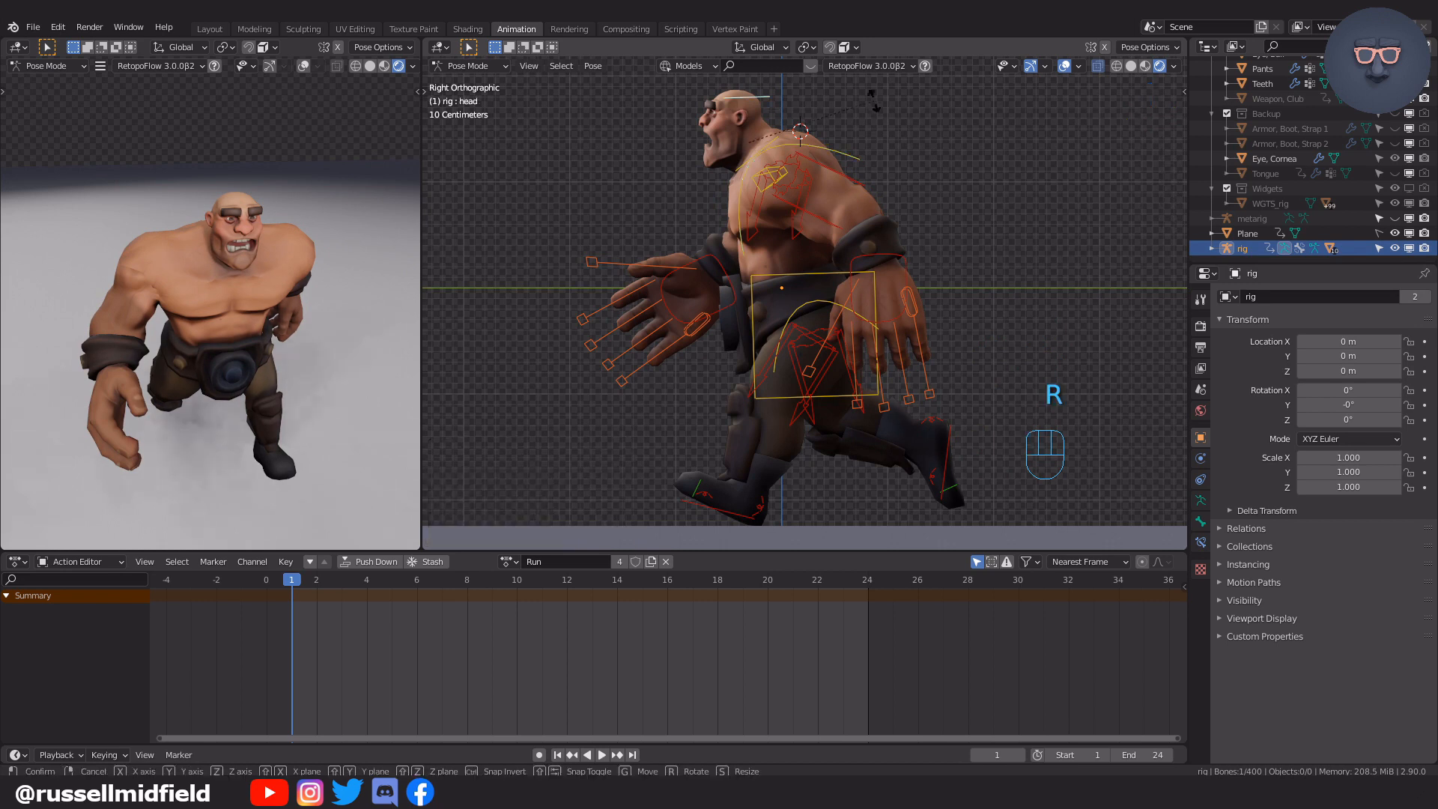
pyautogui.click(873, 96)
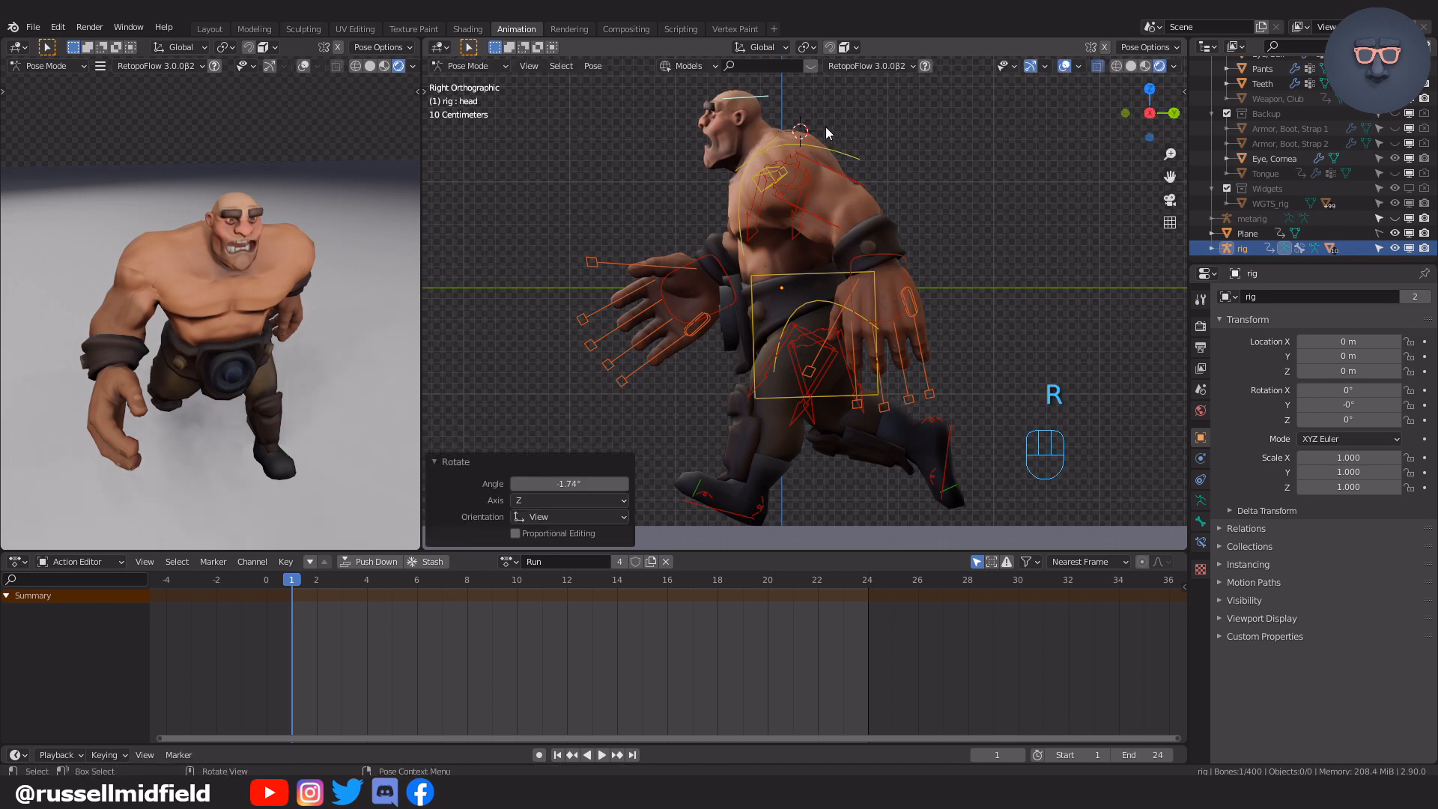
pyautogui.press('r')
pyautogui.rightClick(858, 126)
pyautogui.hotkey('ctrl', 'z')
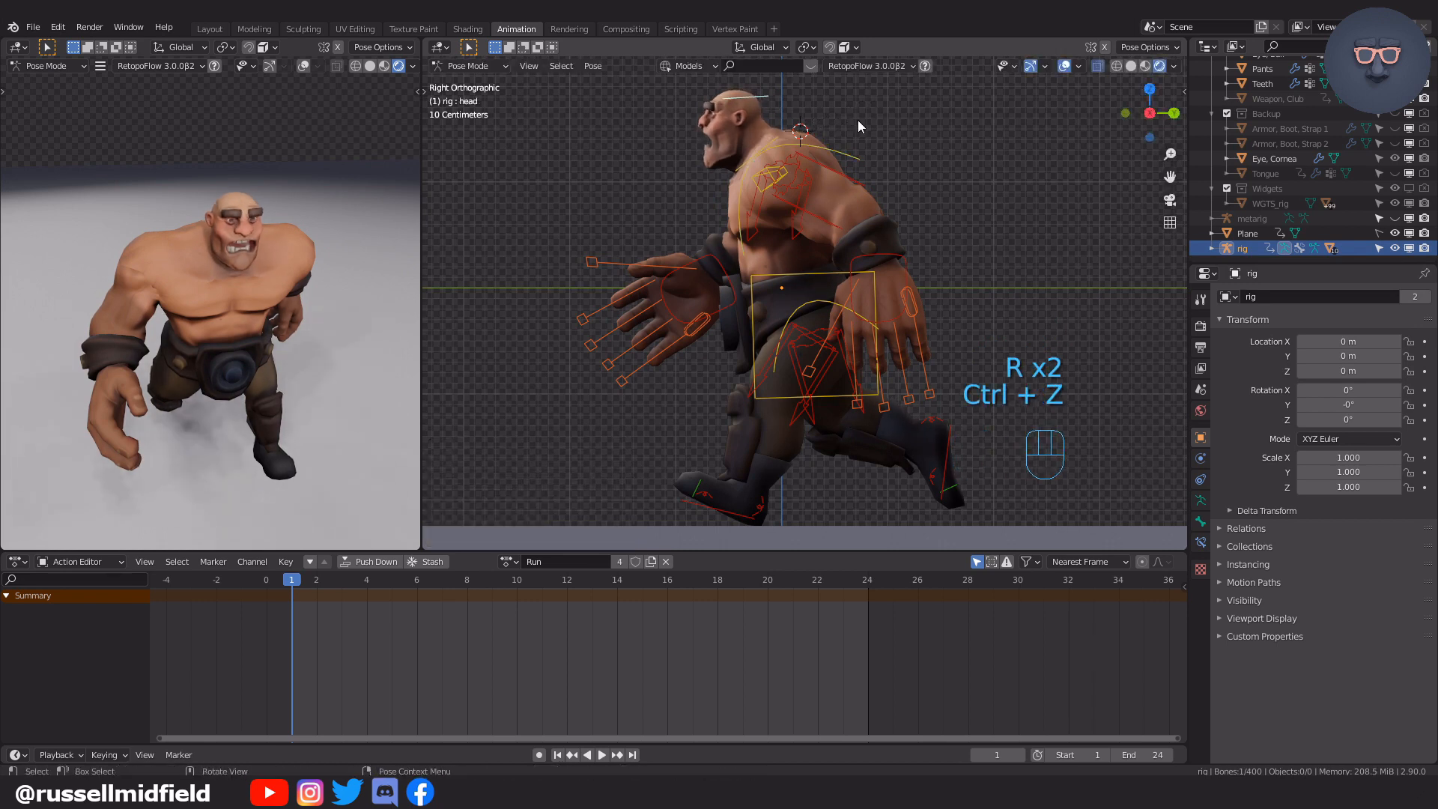
pyautogui.hotkey('ctrl', 'z')
# Examine the stride pose in the front orthographic view, framing the body down to the feet and ground plane.
pyautogui.moveTo(814, 241); pyautogui.dragTo(920, 262, button='middle')
pyautogui.press('KP_1')
pyautogui.scroll(1, 905, 203)
pyautogui.scroll(-3, 906, 205)
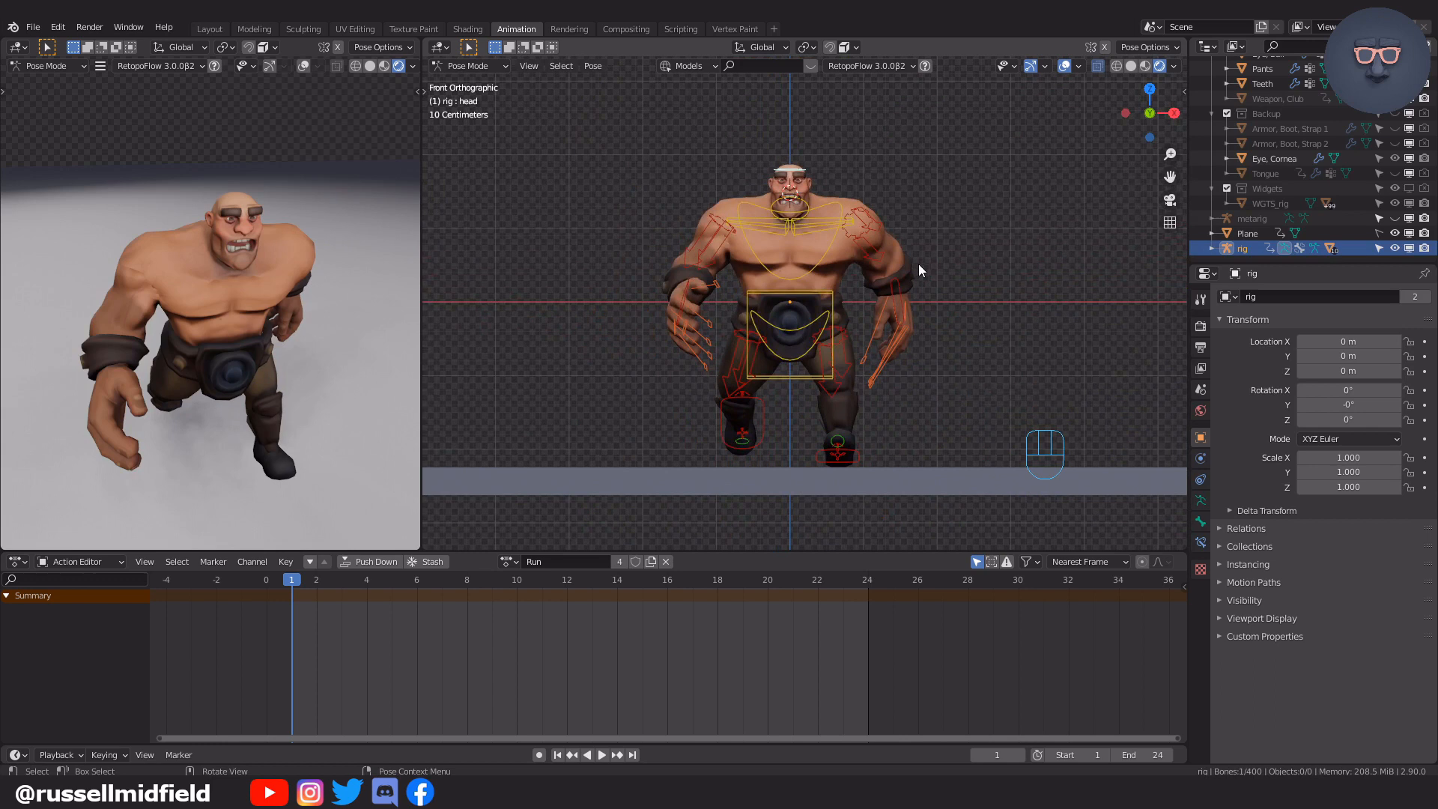
pyautogui.scroll(2, 918, 264)
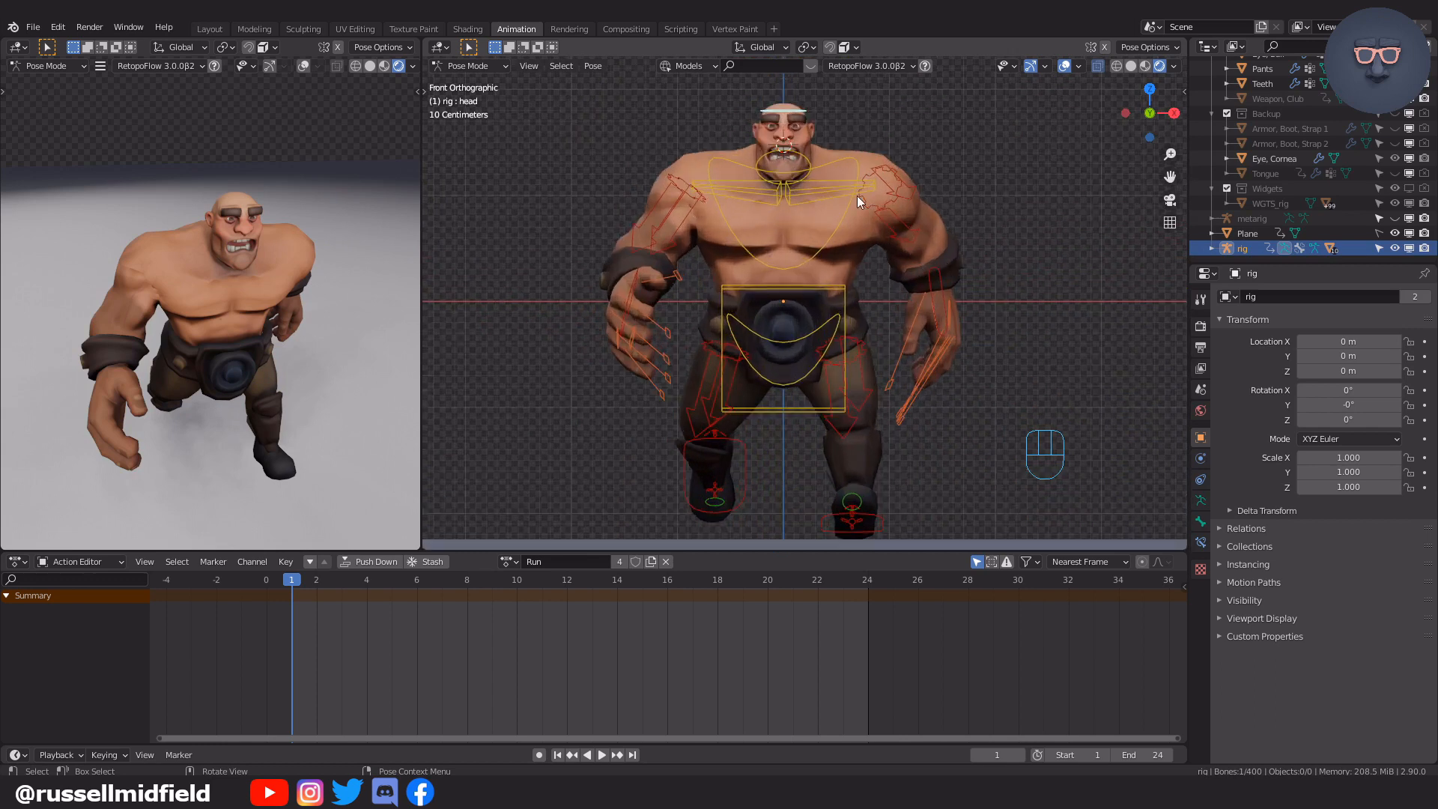
pyautogui.keyDown('shift'); pyautogui.scroll(-3, 850, 330); pyautogui.keyUp('shift')
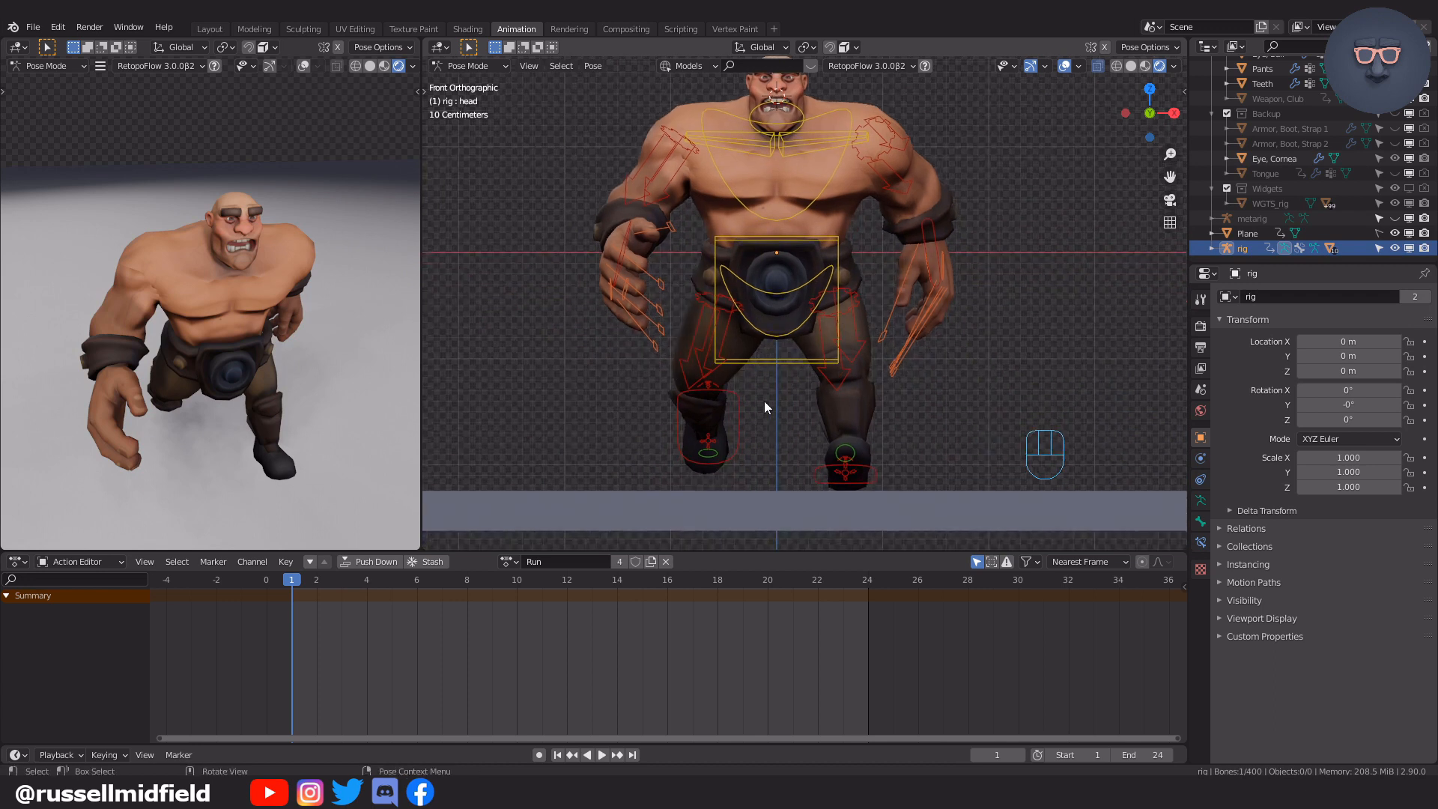
# Show the tweak control layers of the left and right legs on the rig.
pyautogui.scroll(1, 764, 402)
pyautogui.press('n')
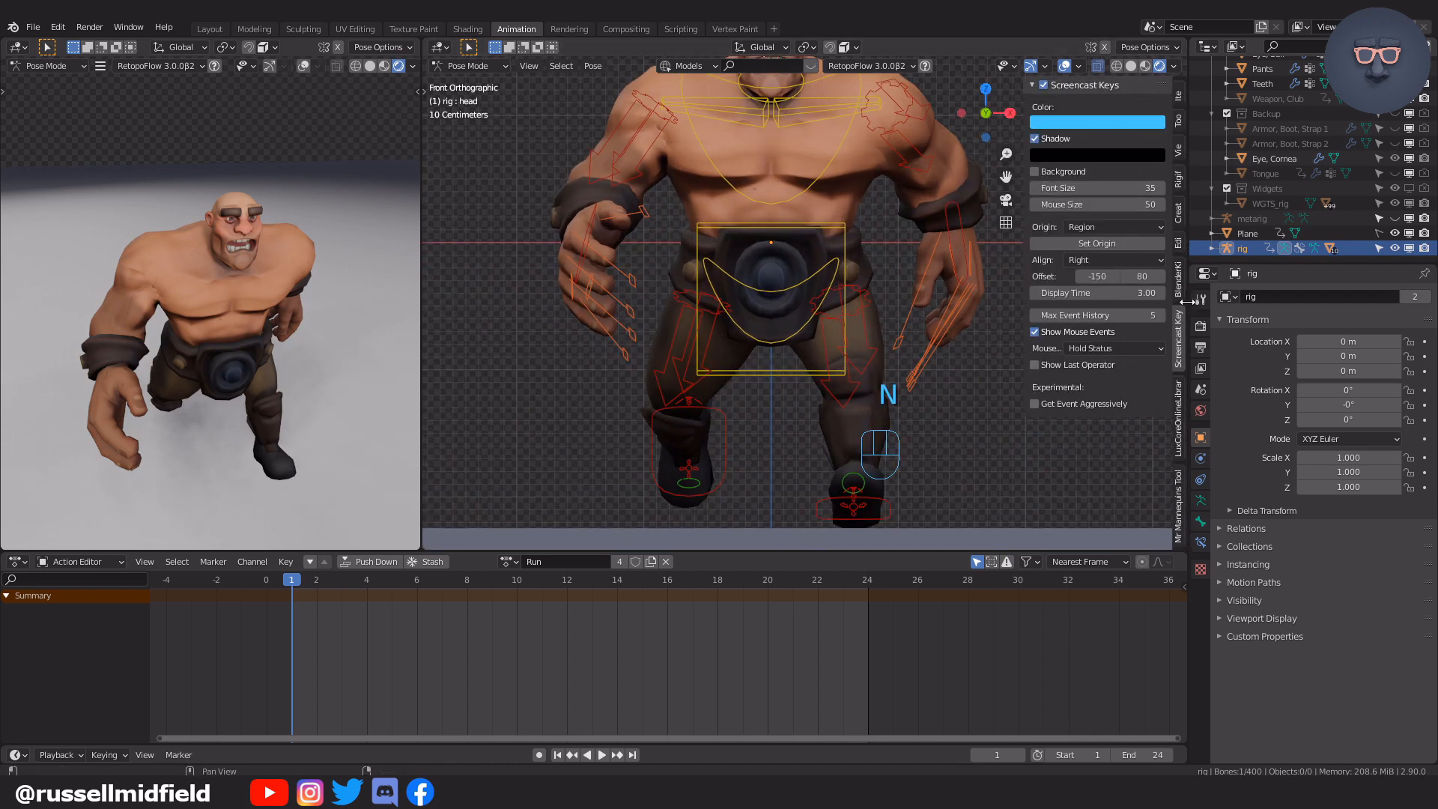
pyautogui.click(1178, 120)
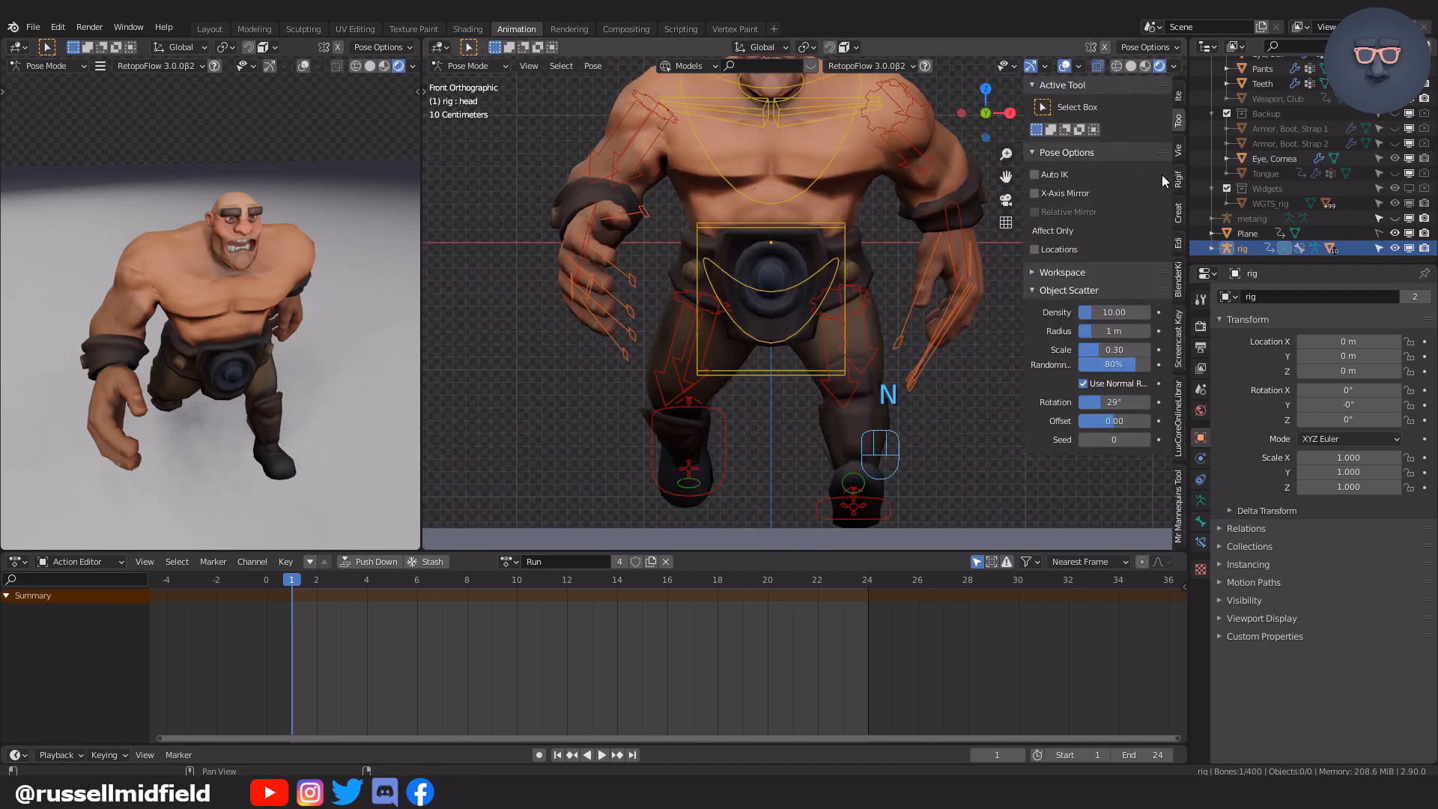
pyautogui.click(1178, 97)
pyautogui.scroll(-7, 1123, 372)
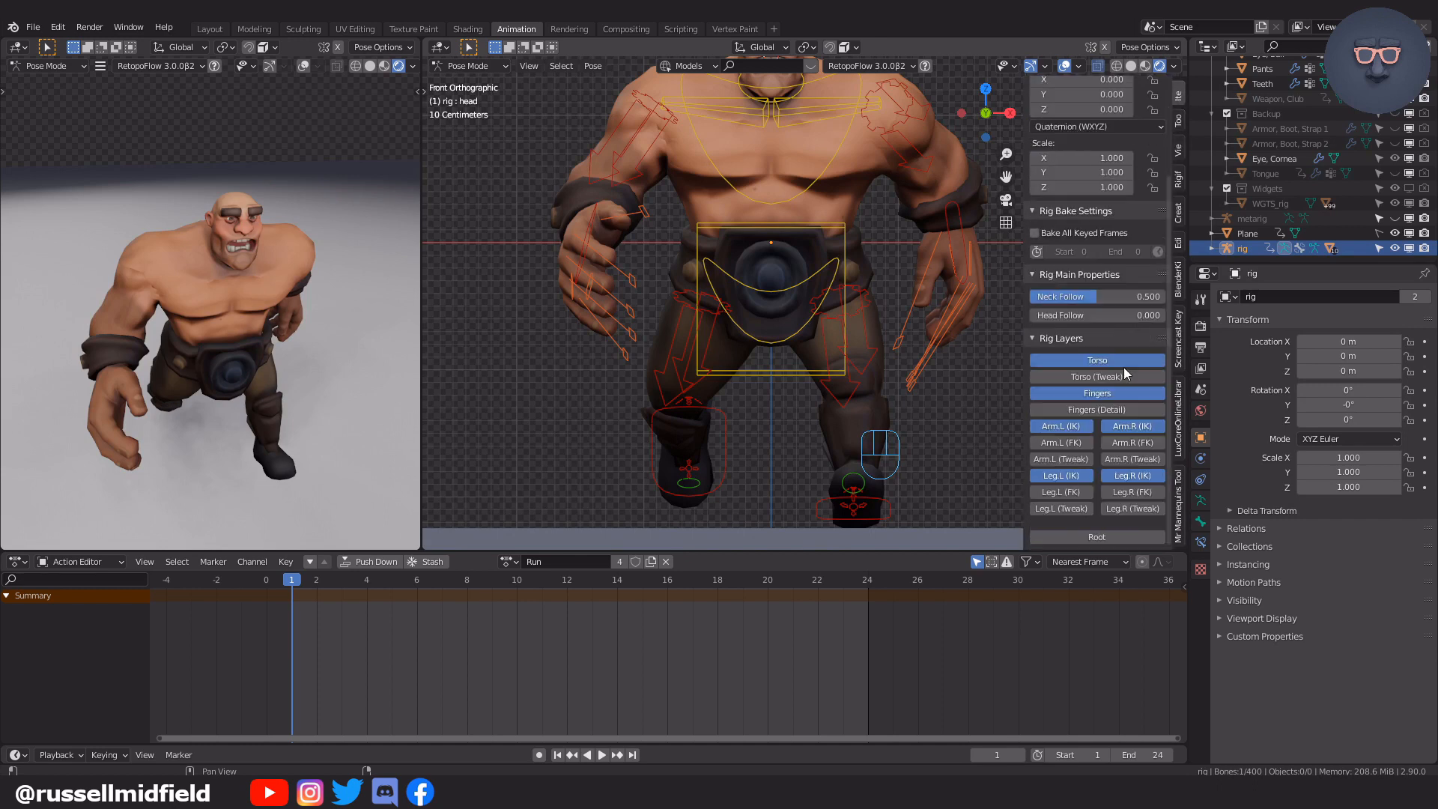
pyautogui.click(1061, 509)
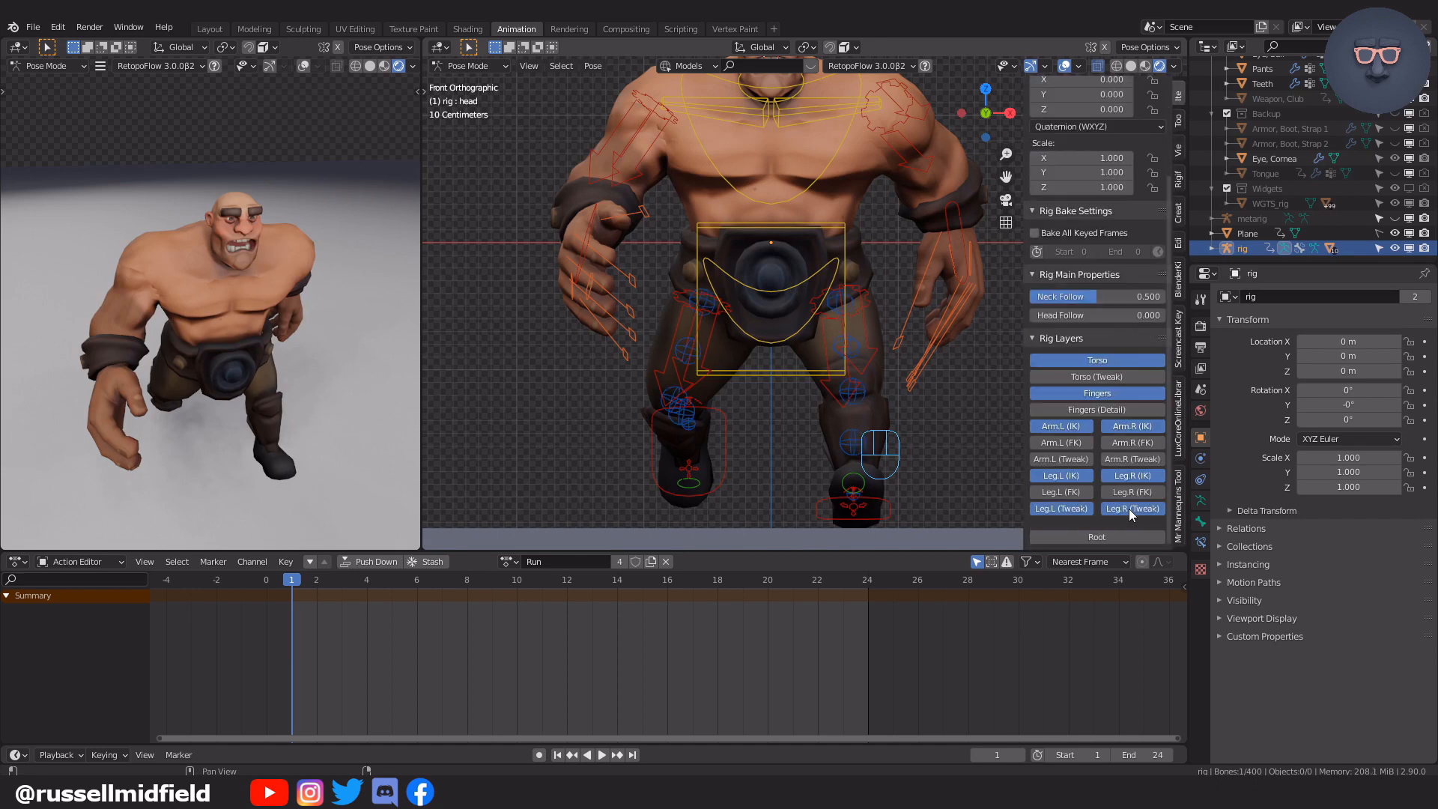
# Move the right shin tweak control at the knee about 0.18 m along the global X axis.
pyautogui.click(674, 396)
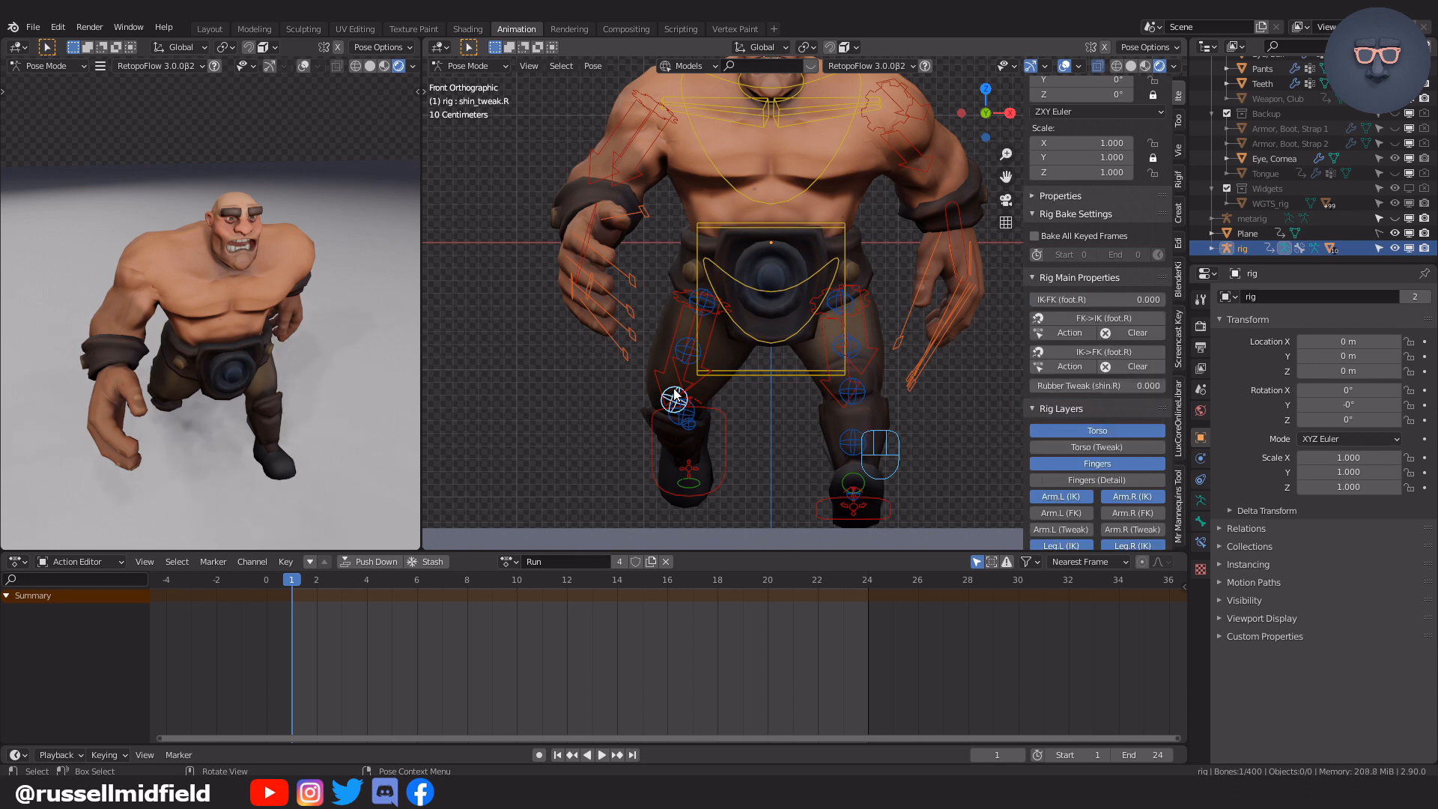
pyautogui.moveTo(756, 420); pyautogui.dragTo(823, 420, button='middle')
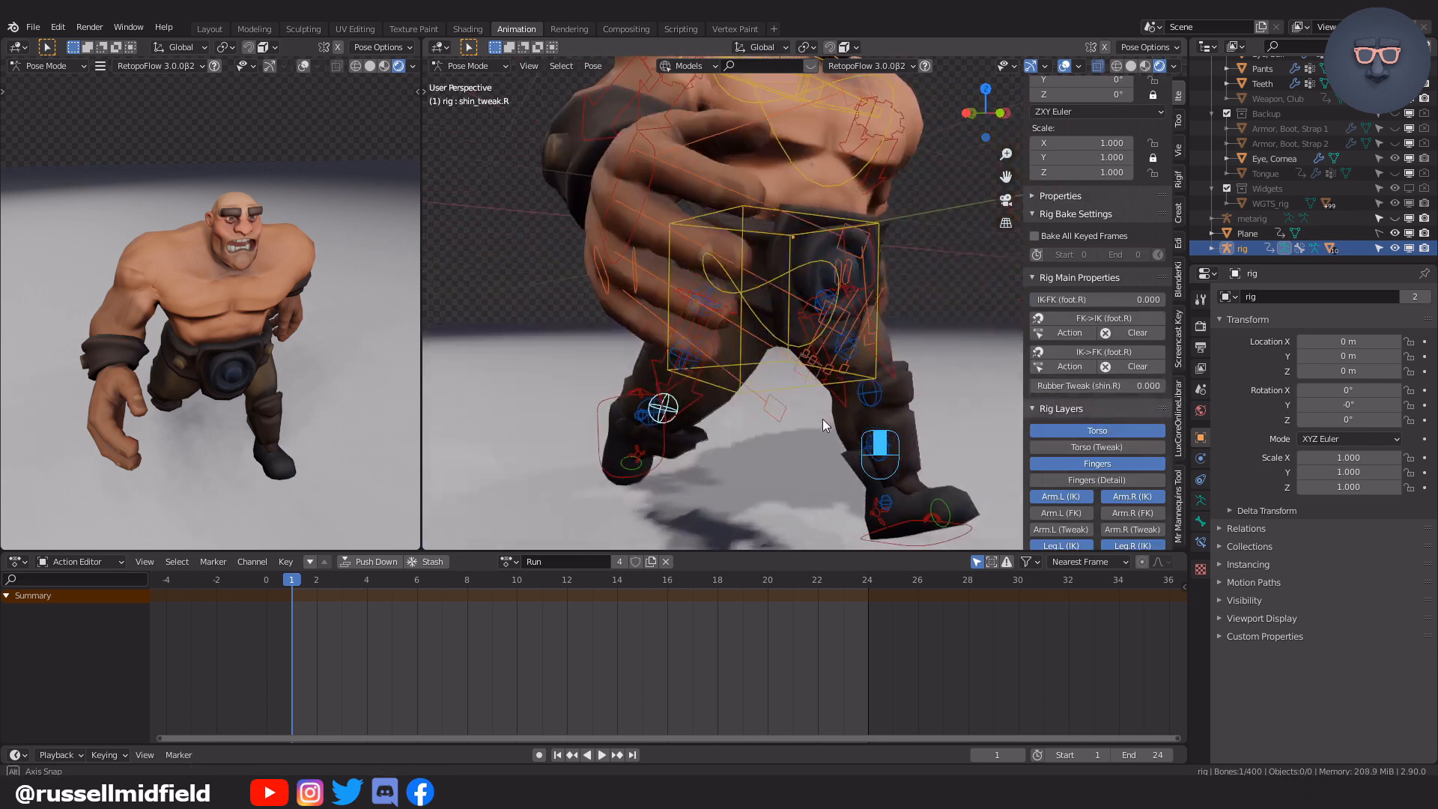
pyautogui.press('KP_1')
pyautogui.press('g')
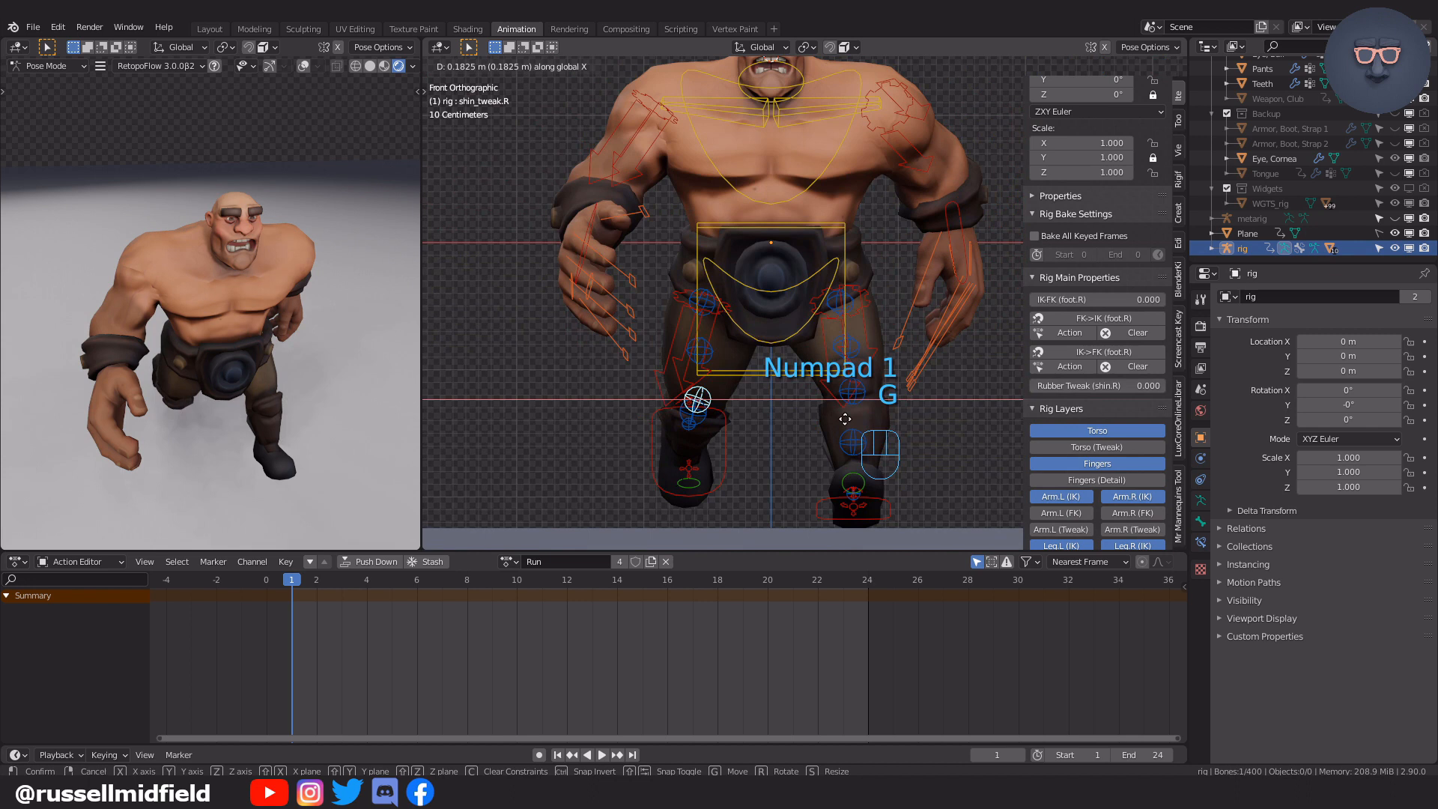
pyautogui.click(844, 418)
# Try to move the lower tweak control of the right shin, and undo the move.
pyautogui.click(691, 415)
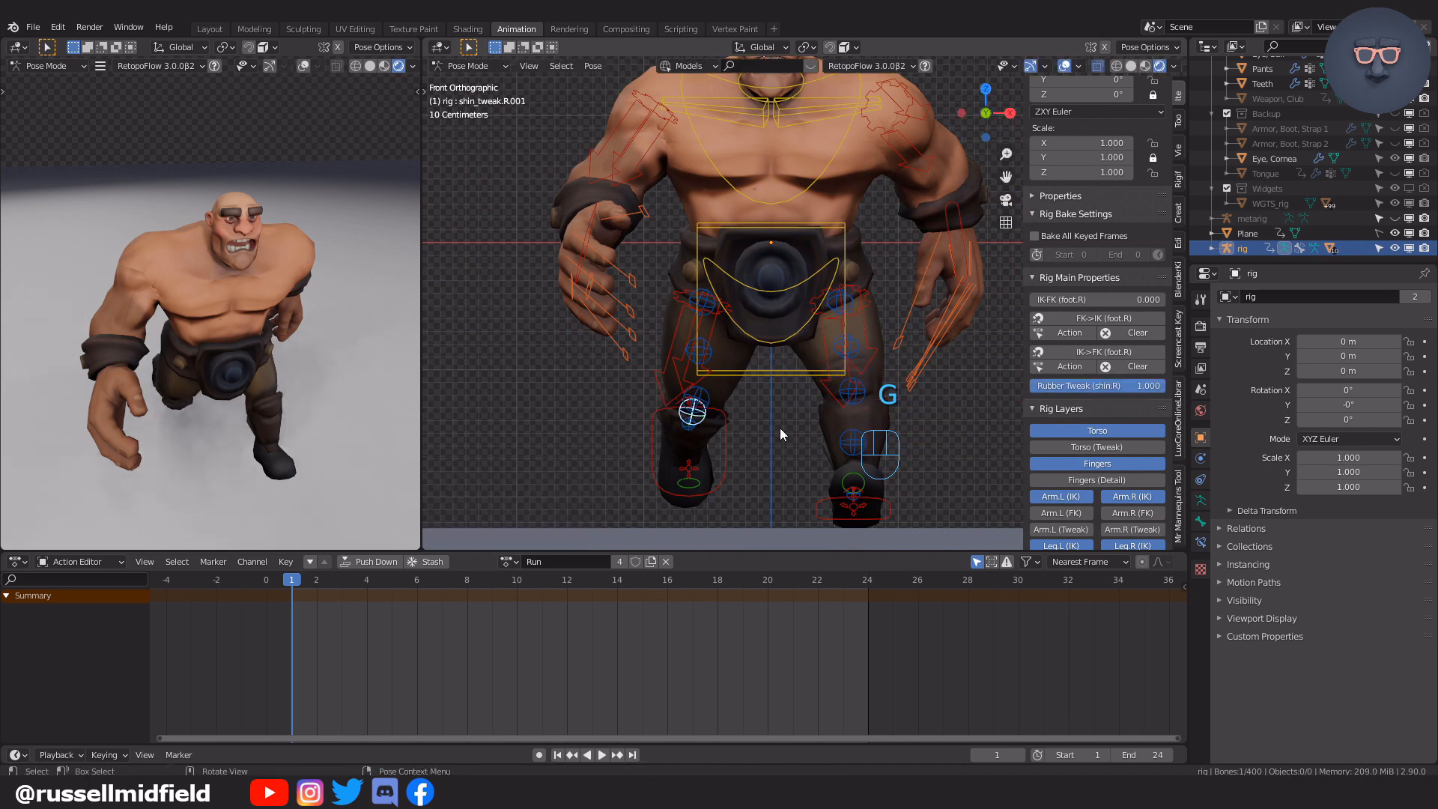
pyautogui.press('g')
pyautogui.click(781, 428)
pyautogui.hotkey('ctrl', 'z')
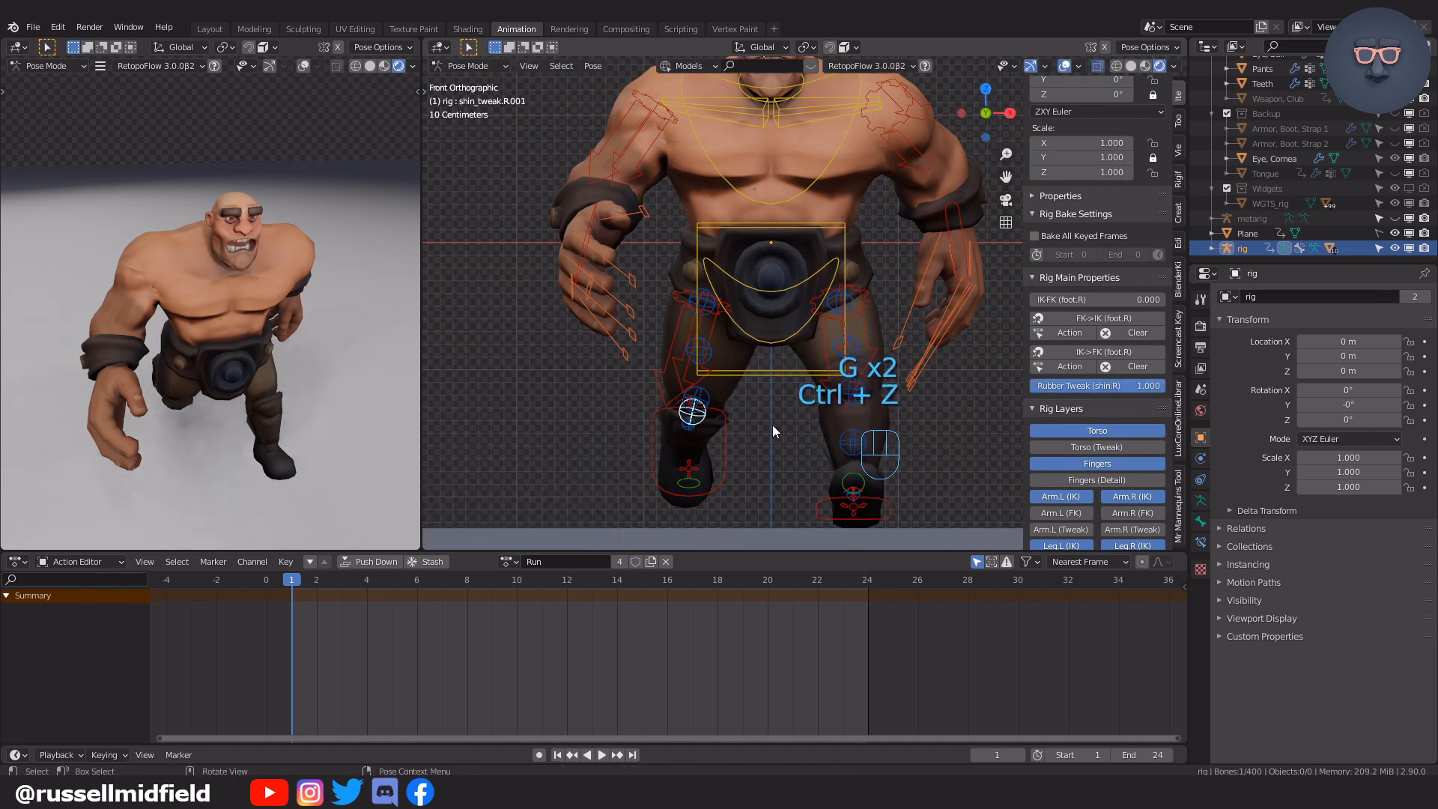
pyautogui.scroll(2, 761, 383)
pyautogui.hotkey('ctrl', 'z')
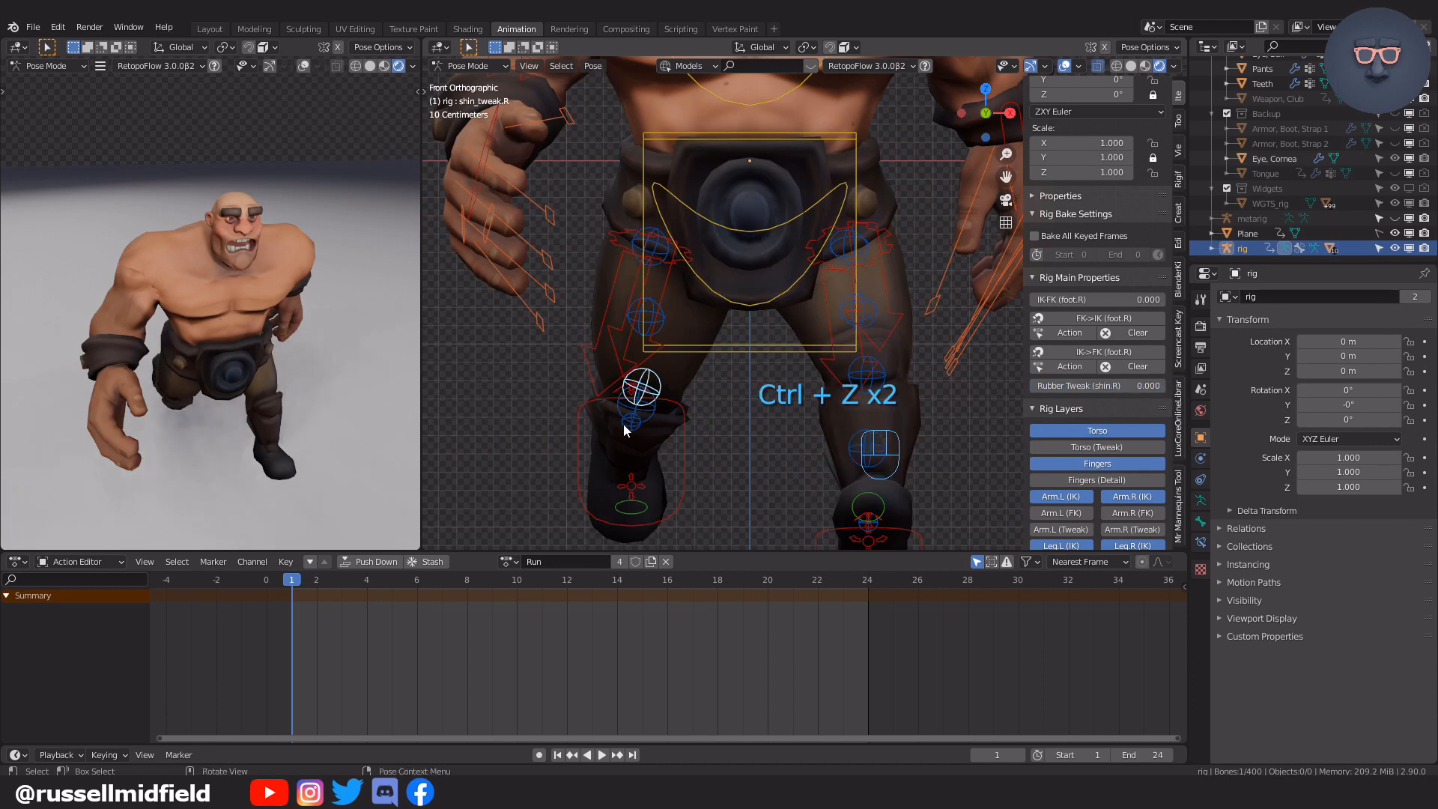
# Adjust the right foot tweak control along global X, and move the left shin tweak control about -0.02 m along X.
pyautogui.press('g')
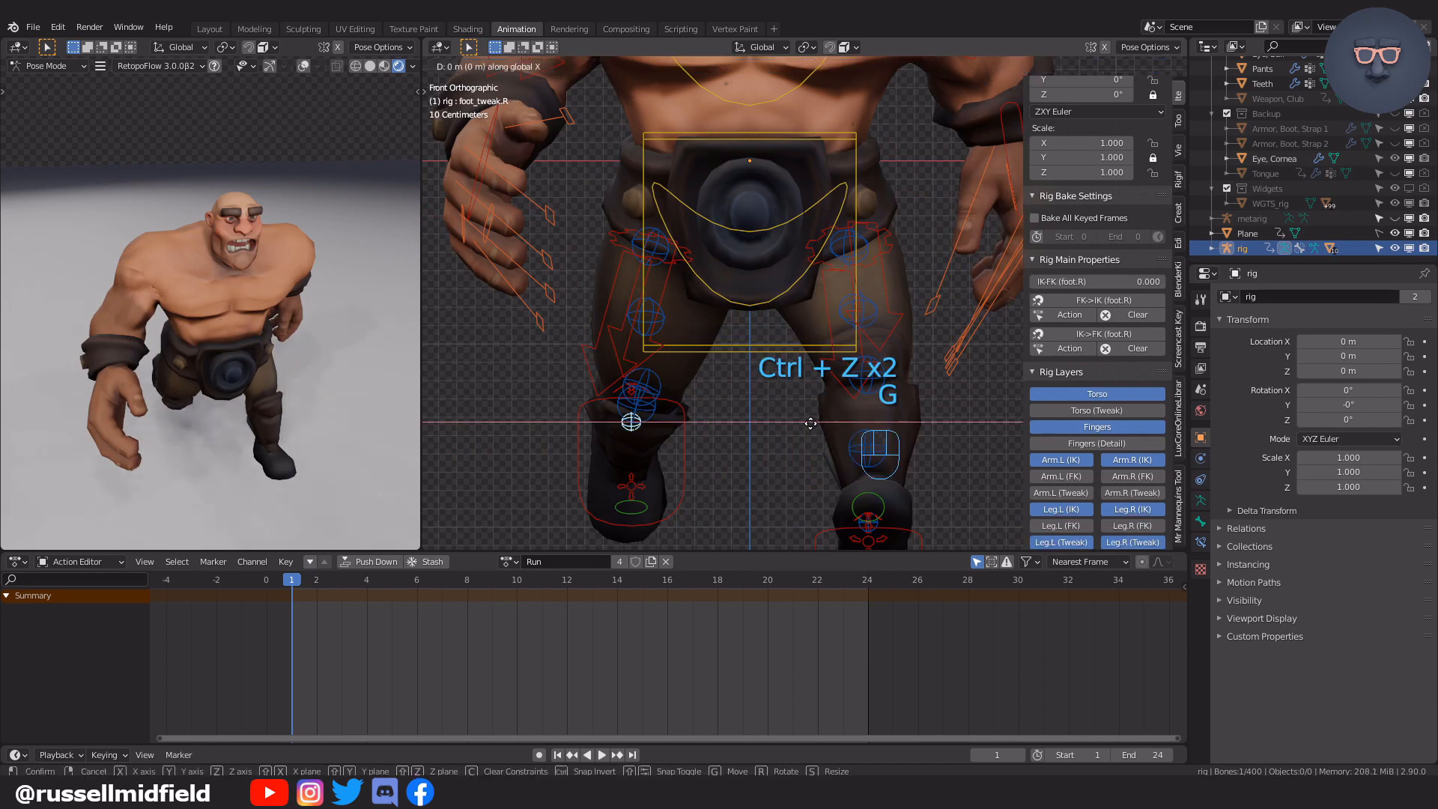
pyautogui.click(811, 429)
pyautogui.moveTo(776, 378)
pyautogui.keyDown('shift'); pyautogui.mouseDown(button='middle')
pyautogui.moveTo(776, 394)
pyautogui.moveTo(749, 378)
pyautogui.mouseUp(button='middle'); pyautogui.keyUp('shift')
pyautogui.scroll(-2, 776, 393)
pyautogui.press('g')
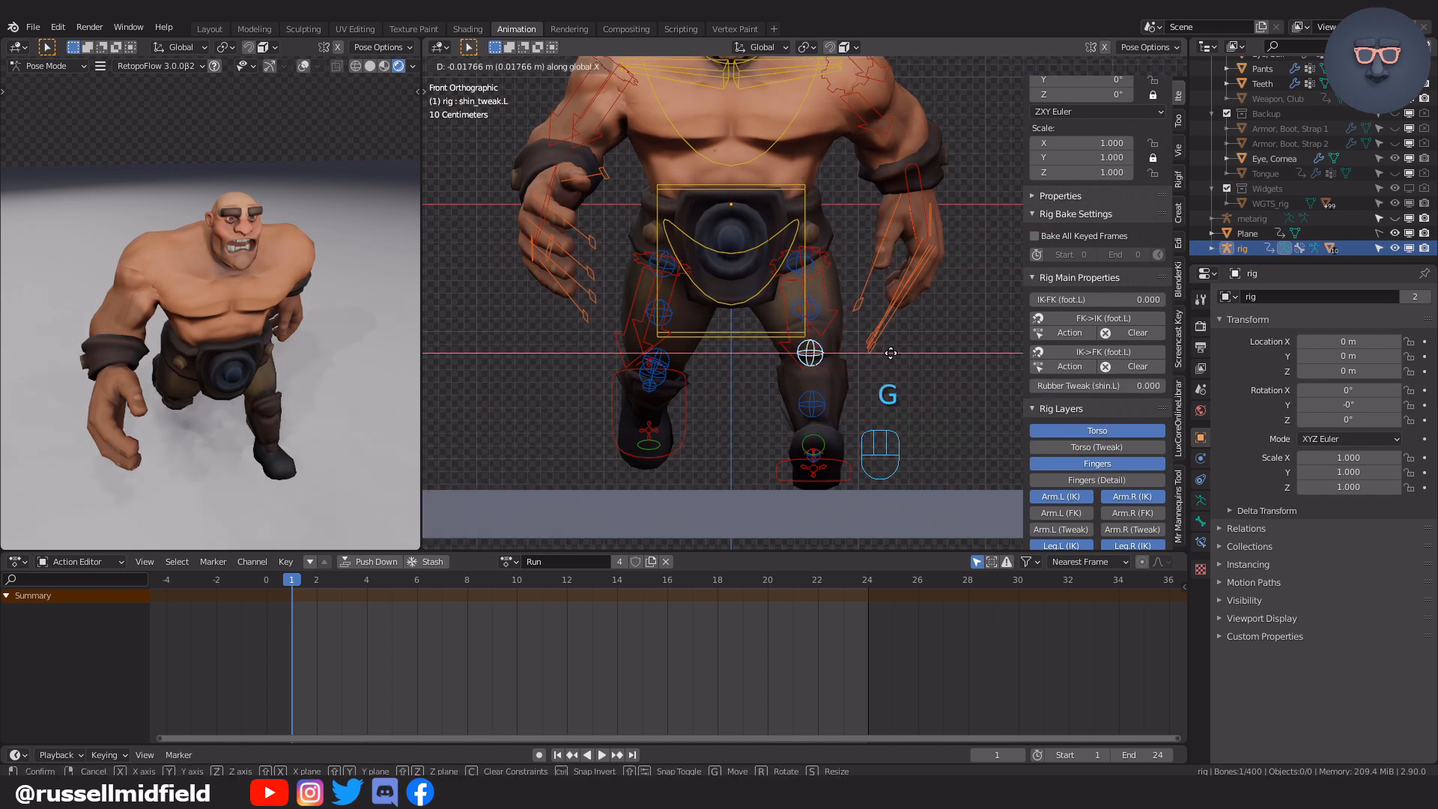
pyautogui.click(891, 357)
# Move the left foot IK control about -0.08 m along the global X axis.
pyautogui.click(814, 471)
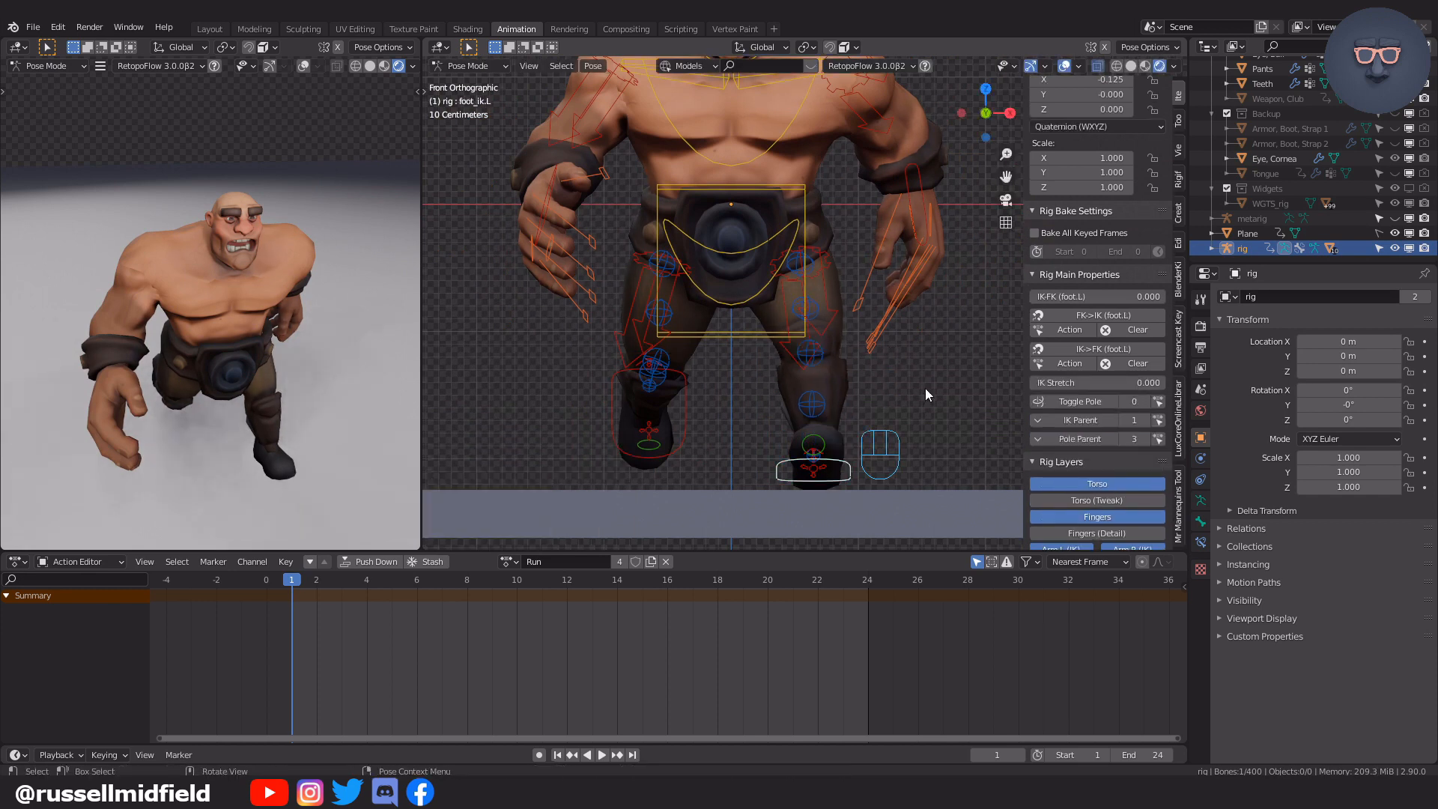
pyautogui.press('g')
pyautogui.click(912, 386)
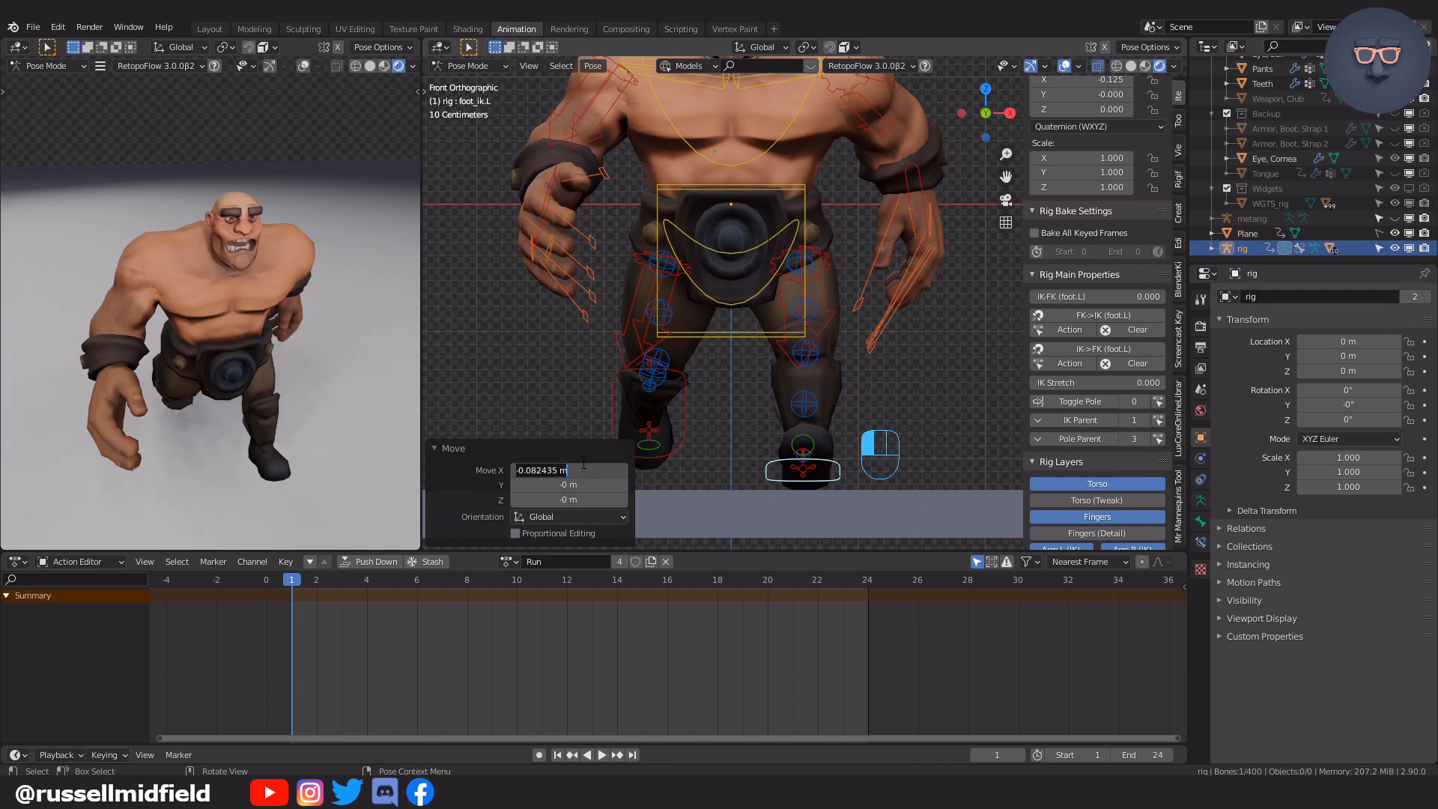
# Move the right foot IK control exactly 0.08 m along the global X axis.
pyautogui.click(678, 431)
pyautogui.press('g')
pyautogui.click(743, 450)
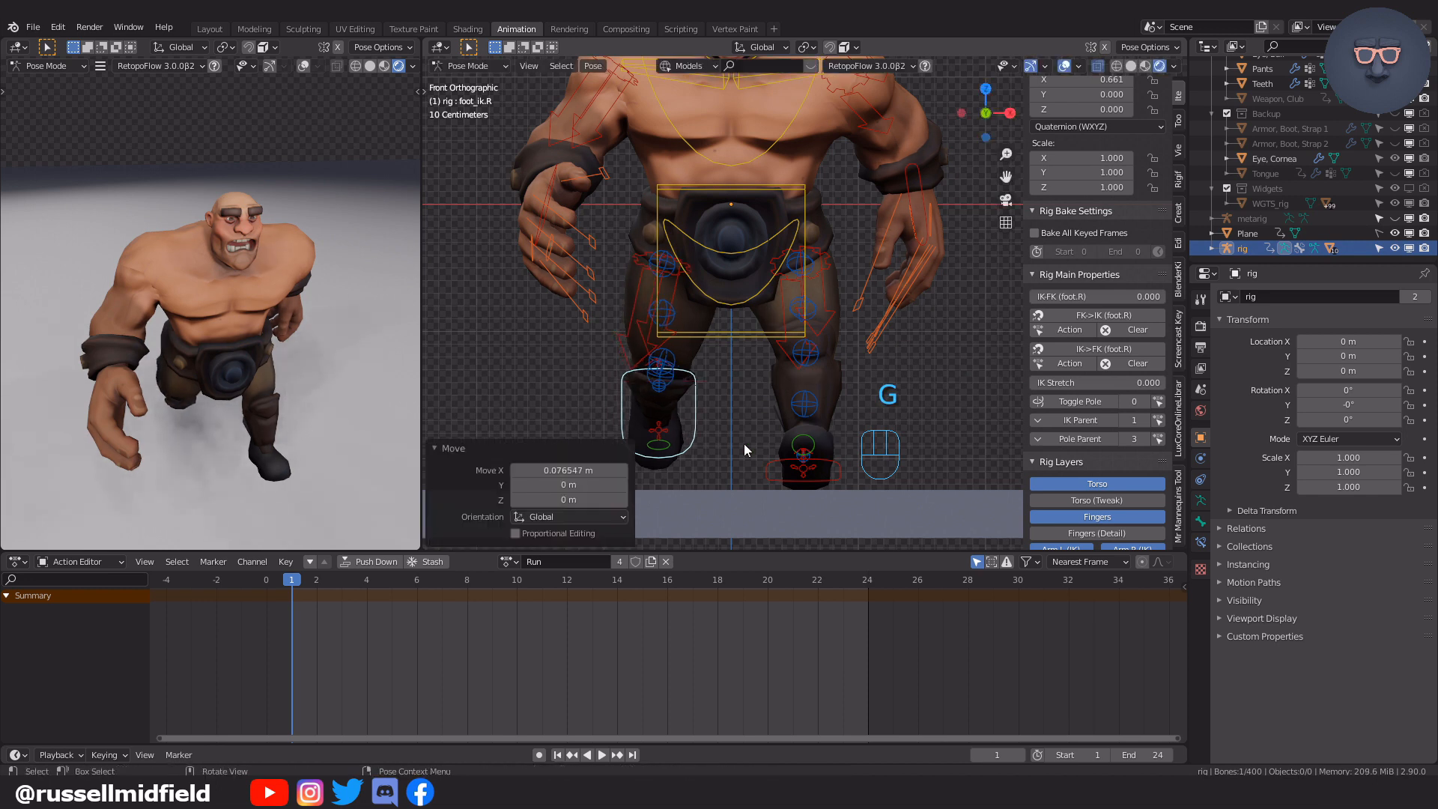
pyautogui.click(586, 465)
pyautogui.write('.08')
pyautogui.press('Return')
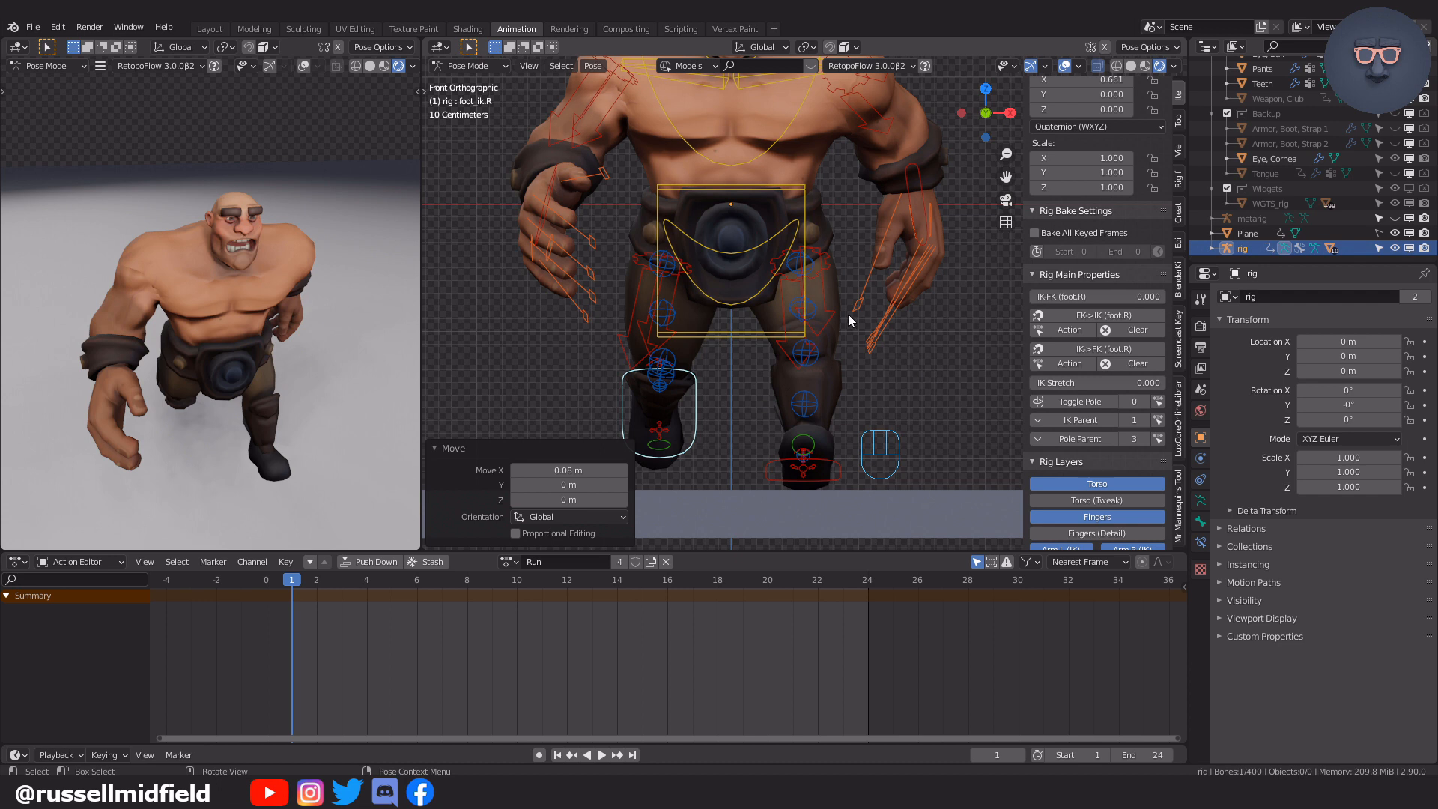
# Rotate the hips control about -5.1° in the front view and try turning it about the global Z axis.
pyautogui.keyDown('shift'); pyautogui.moveTo(928, 320); pyautogui.dragTo(918, 357, button='middle'); pyautogui.keyUp('shift')
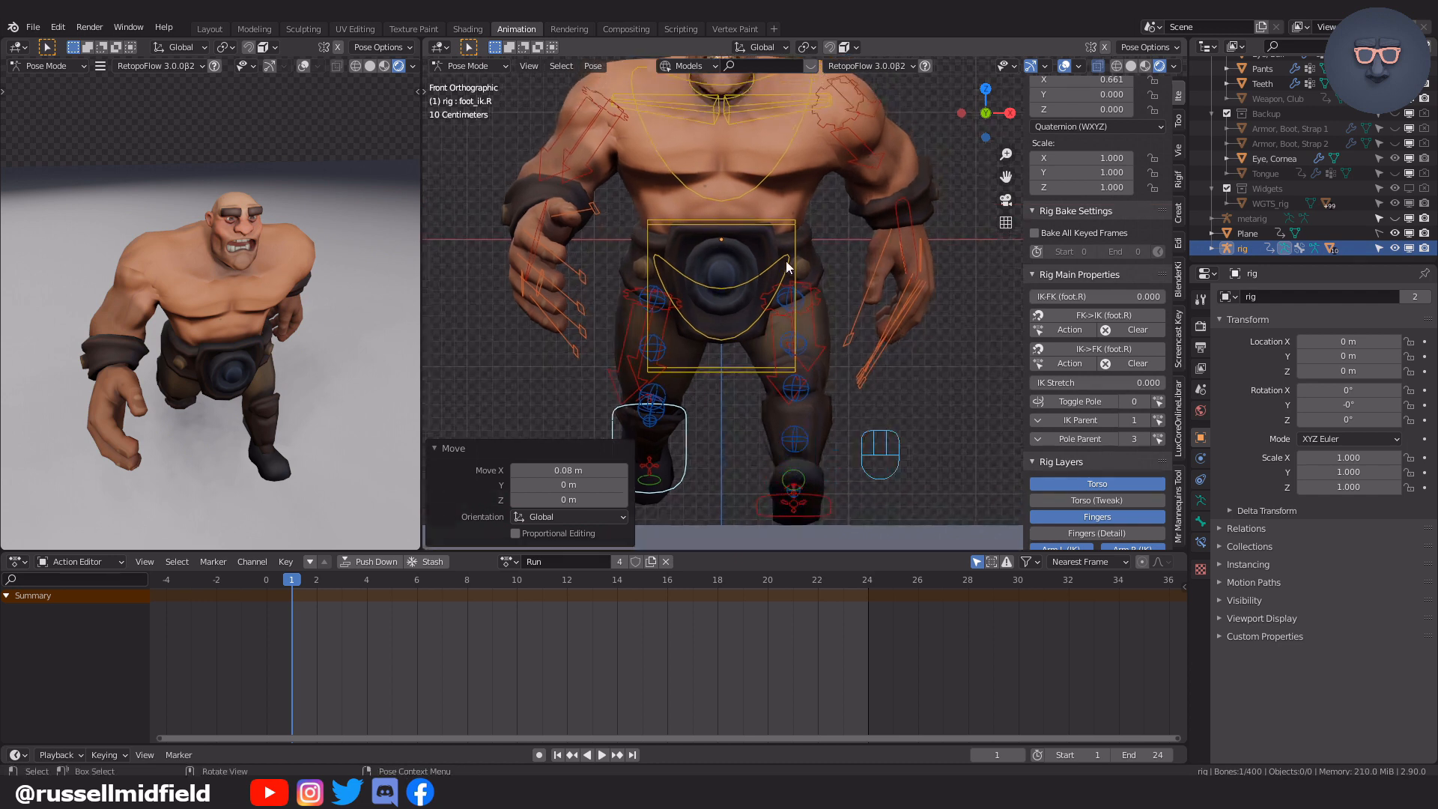
pyautogui.click(786, 266)
pyautogui.press('r')
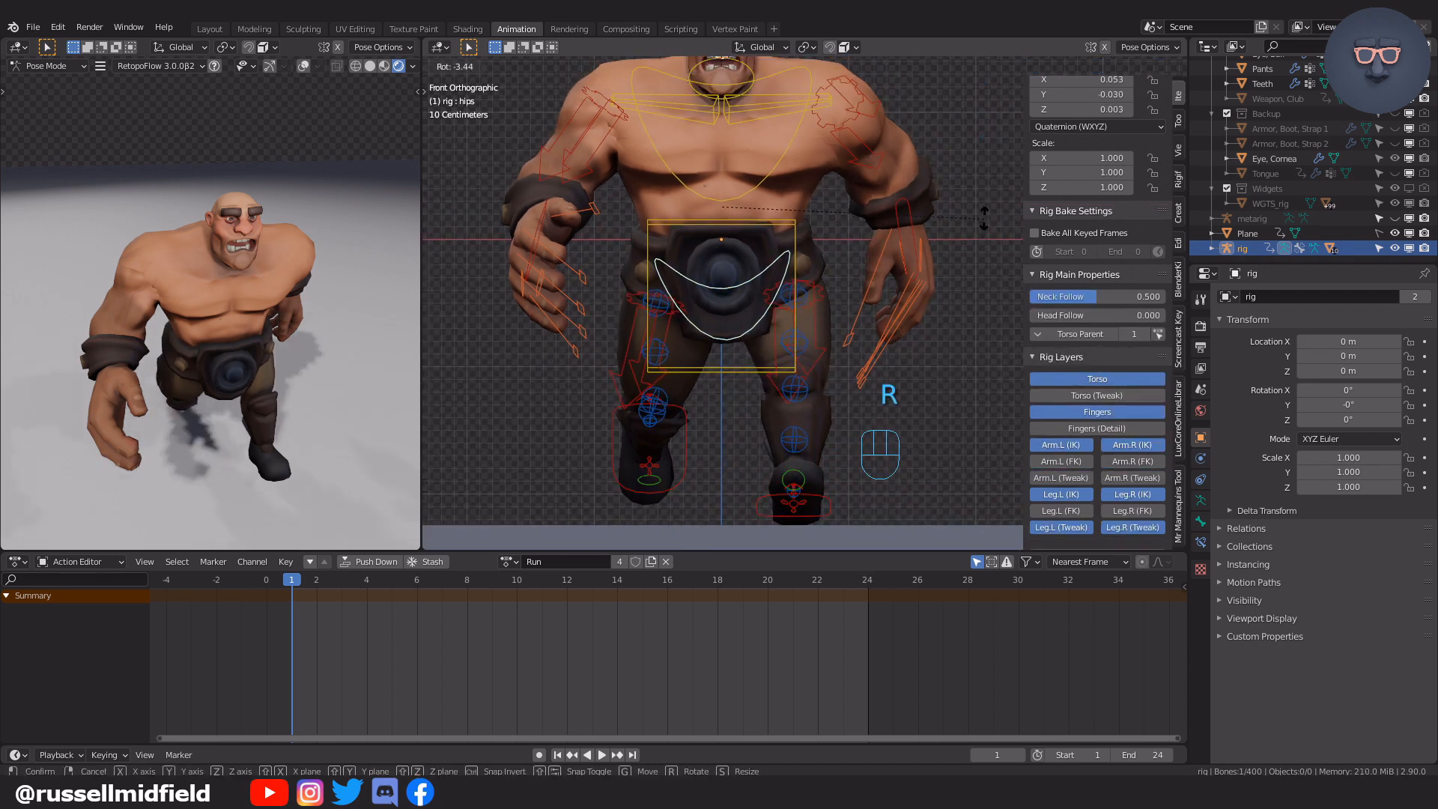
pyautogui.click(987, 218)
pyautogui.keyDown('shift'); pyautogui.moveTo(987, 219); pyautogui.dragTo(931, 169, button='middle'); pyautogui.keyUp('shift')
pyautogui.press('r')
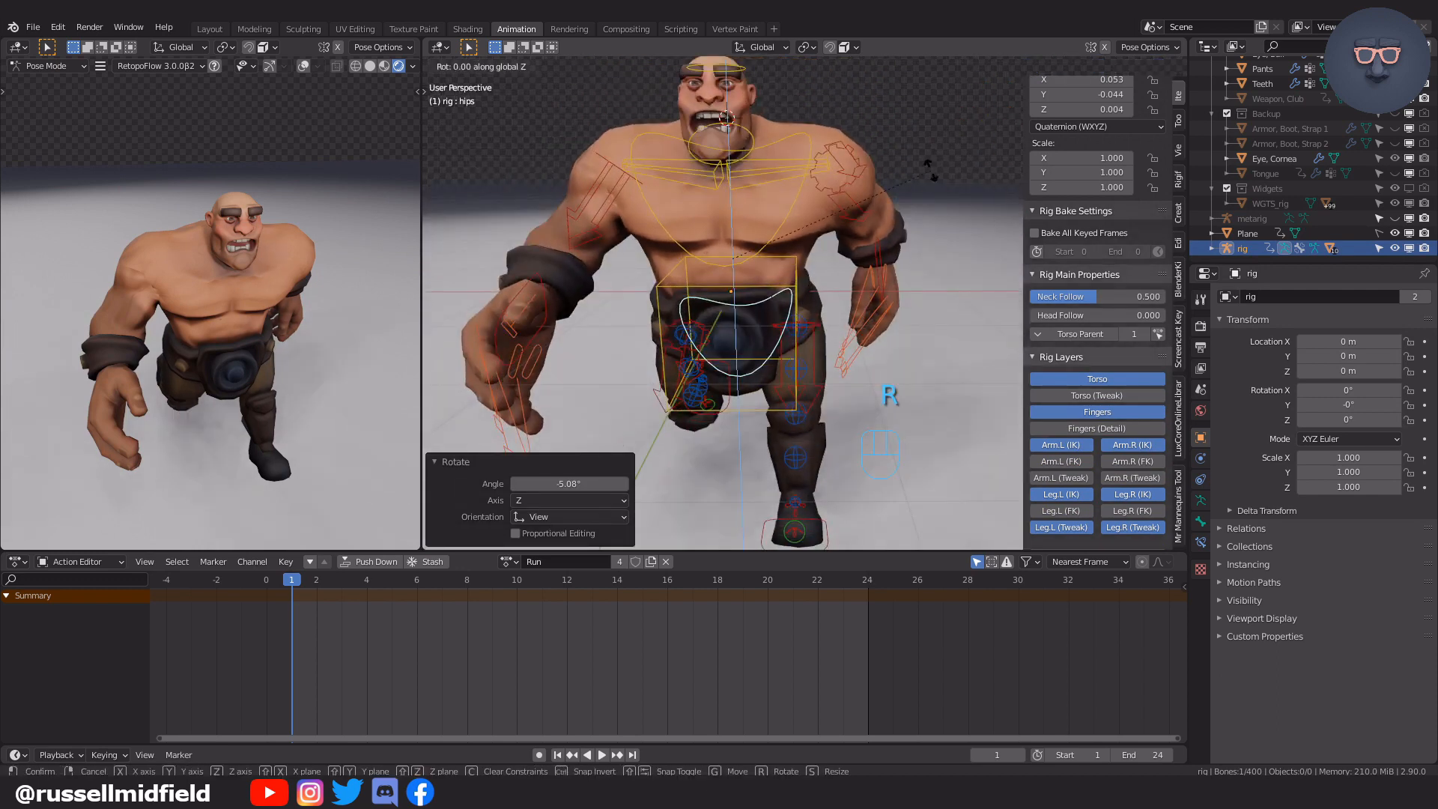
pyautogui.hotkey('ctrl', 'z')
pyautogui.hotkey('ctrl', 'z')
# Rotate the chest control about 10.9° about global Z and about -7.5° in the front view.
pyautogui.click(786, 262)
pyautogui.press('r')
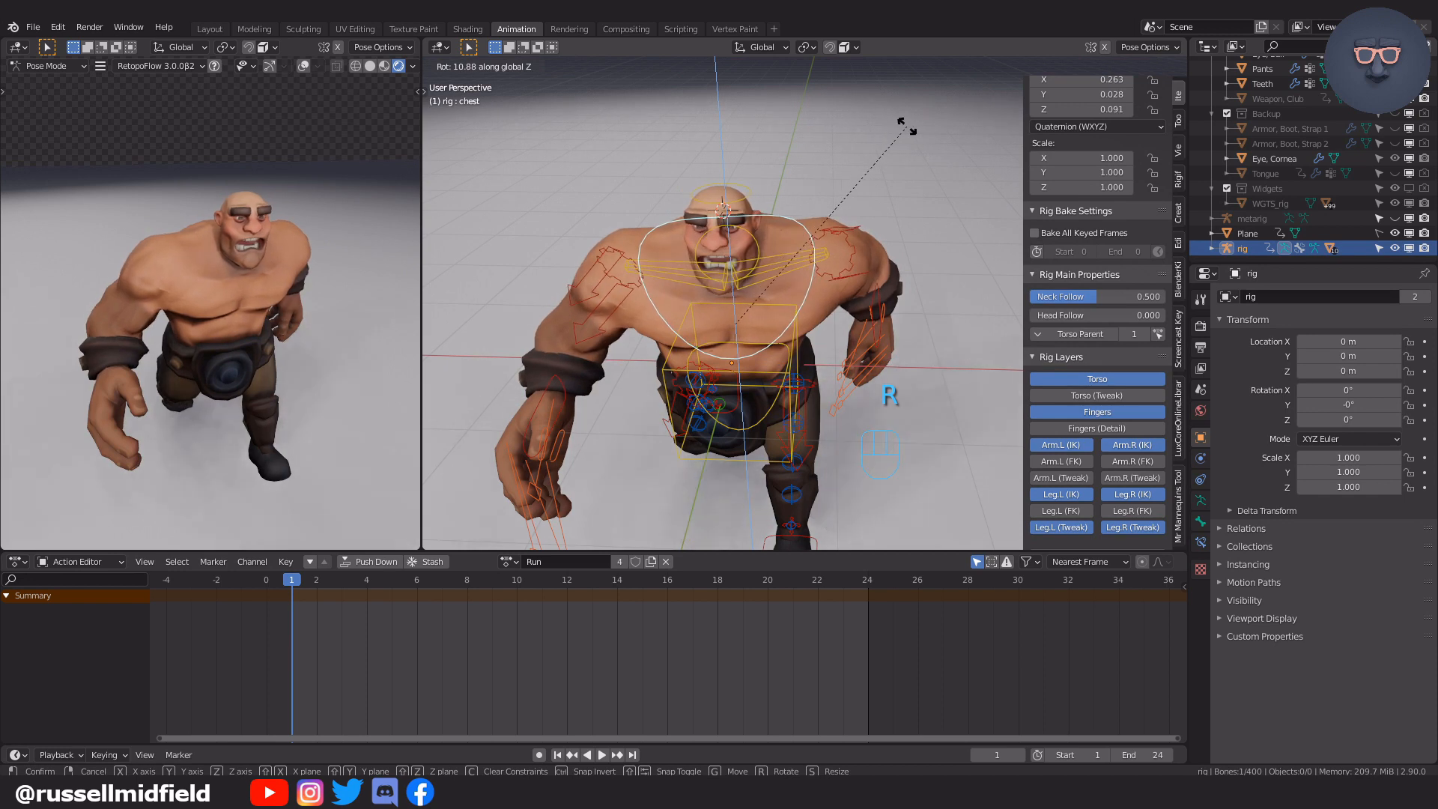
pyautogui.click(906, 126)
pyautogui.press('KP_1')
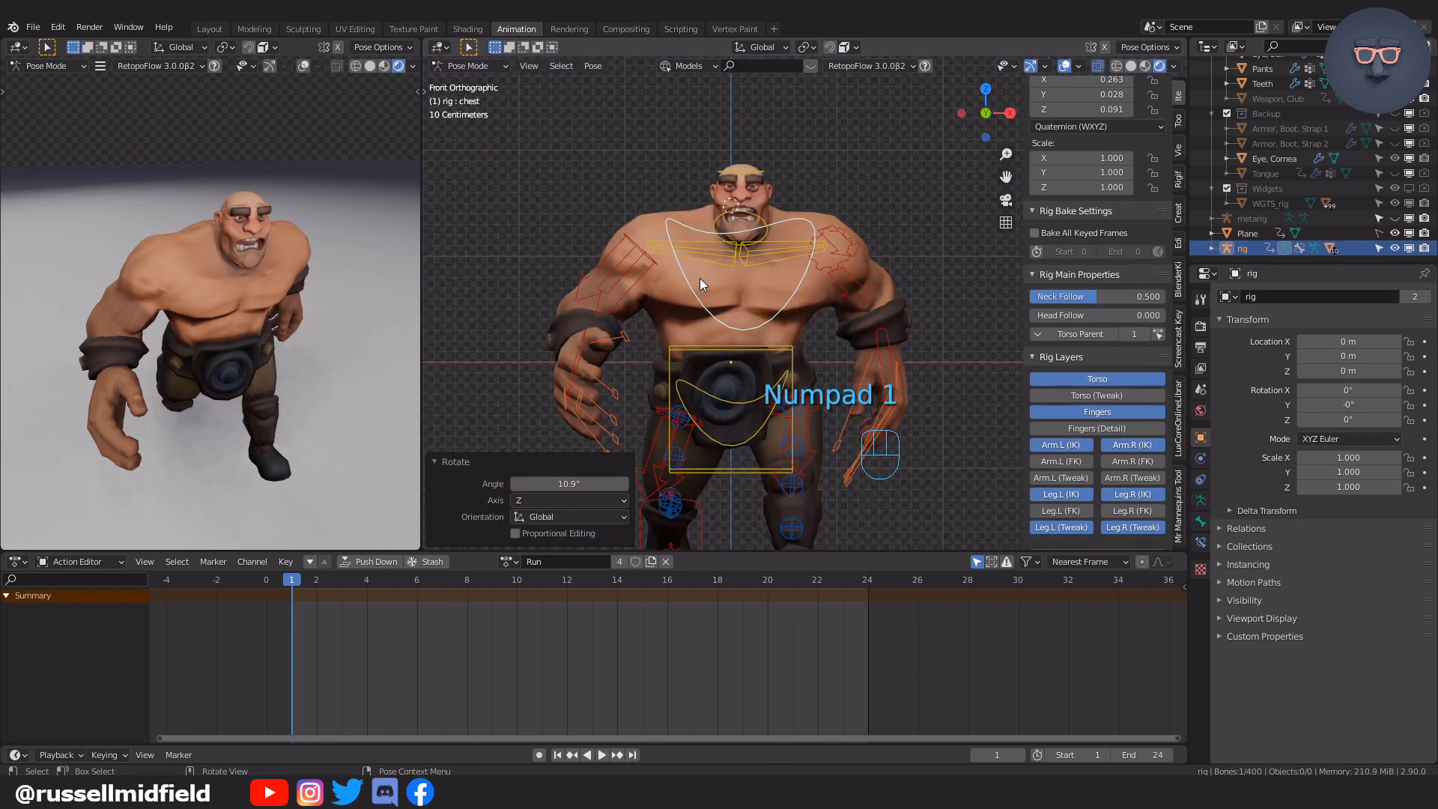
pyautogui.press('r')
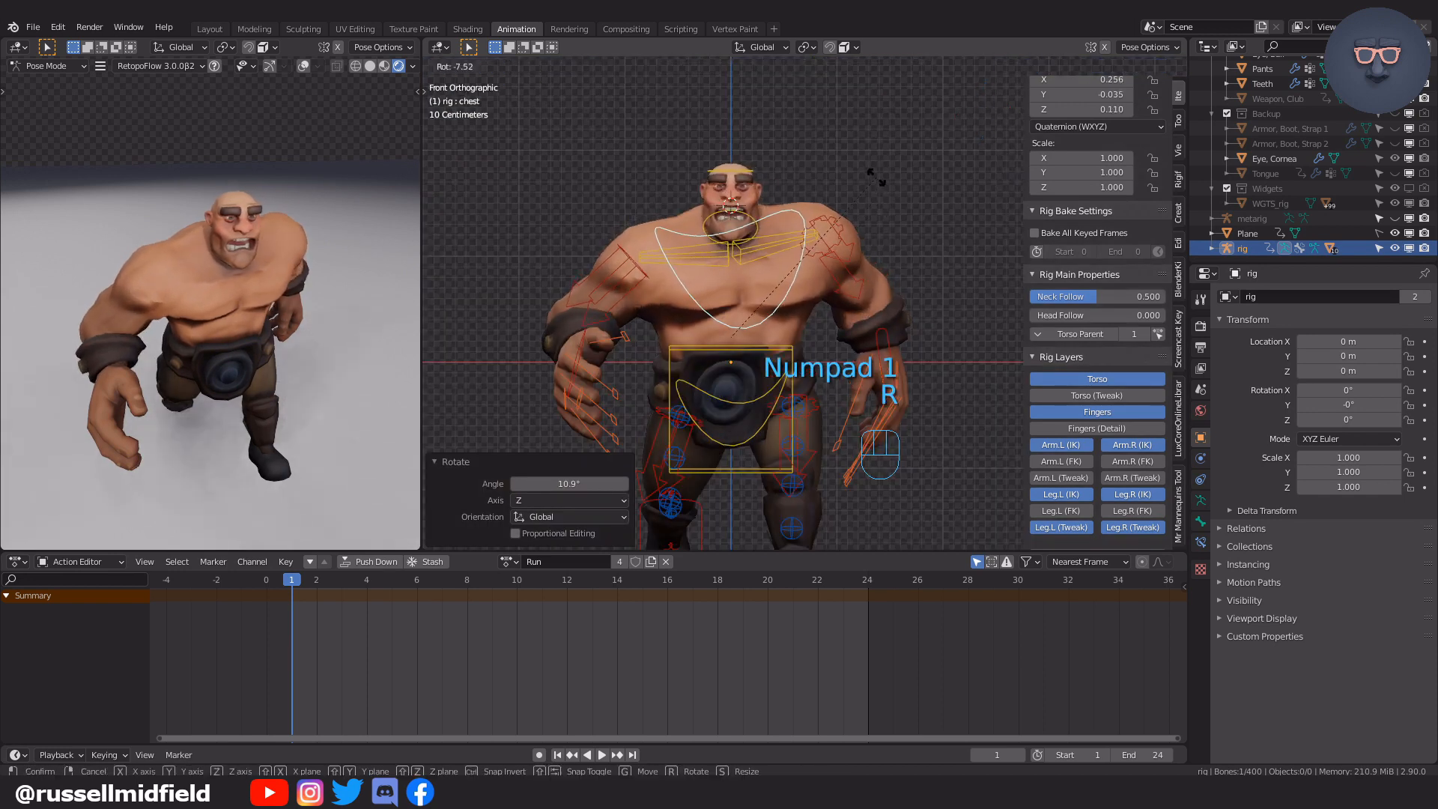
pyautogui.click(876, 177)
# Try to rotate the right shoulder control about the global Z axis, and undo the rotation.
pyautogui.click(784, 350)
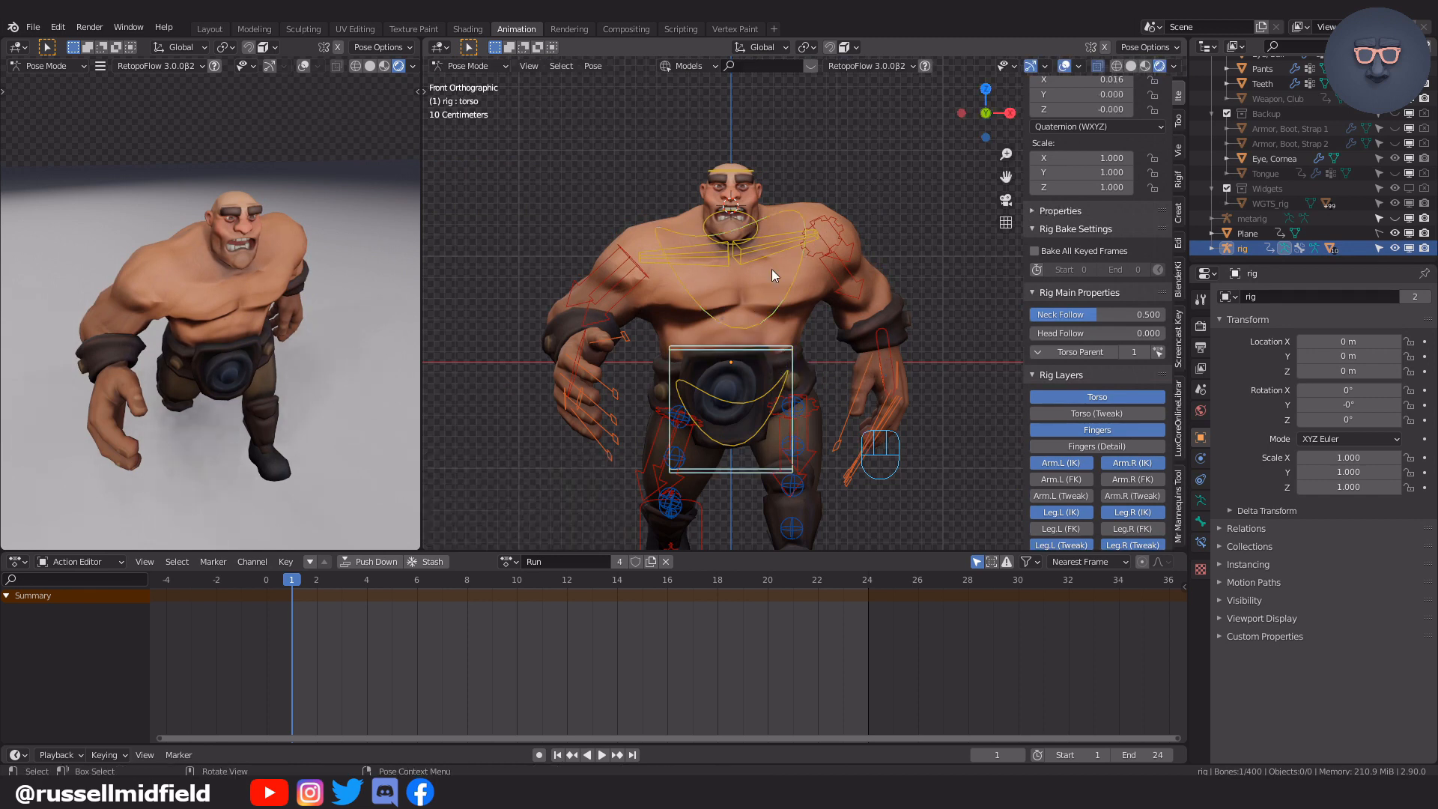
pyautogui.click(709, 261)
pyautogui.press('r')
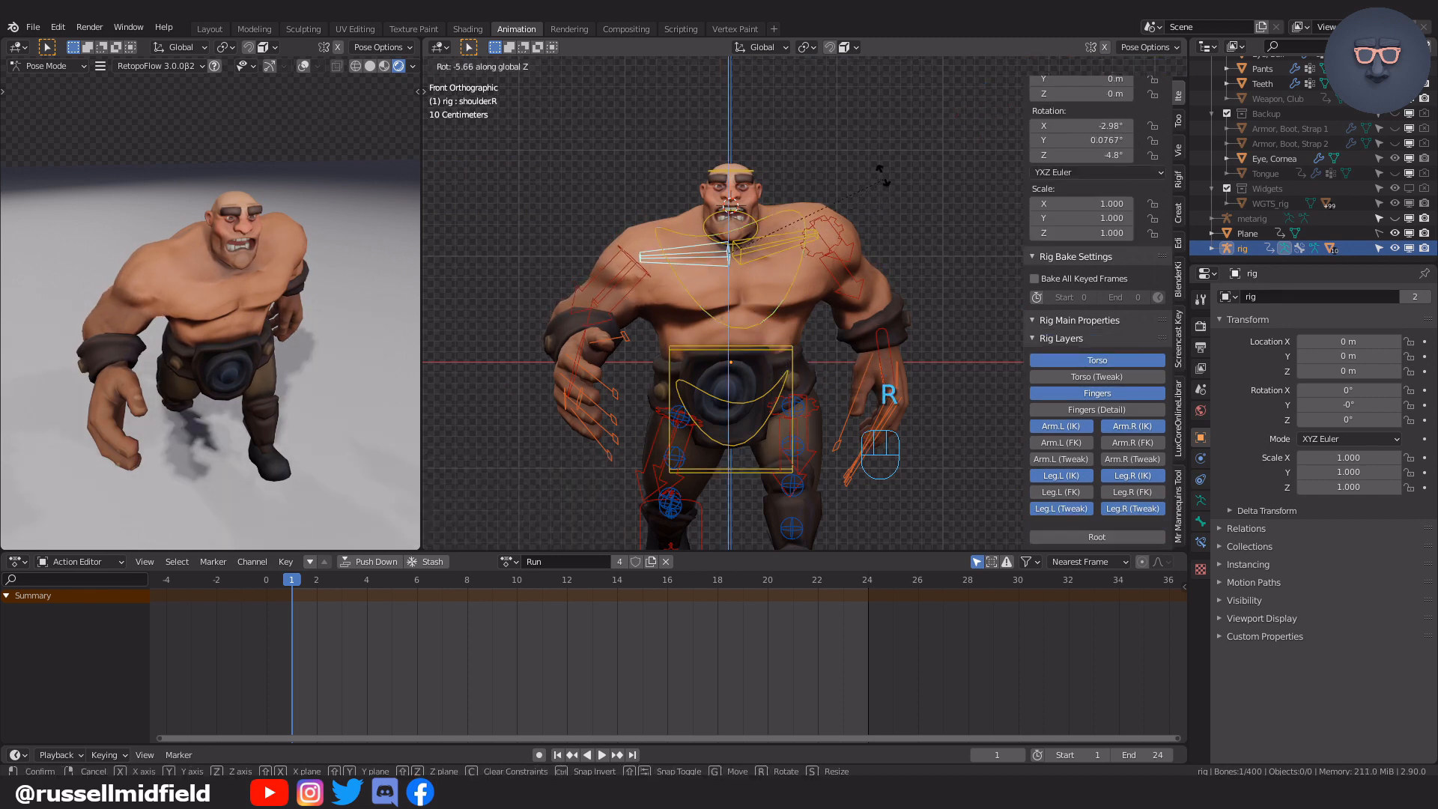
pyautogui.click(881, 167)
pyautogui.hotkey('ctrl', 'z')
# Rotate the right shoulder control about -5.5° and the left shoulder control about -2.4° in the front view.
pyautogui.press('r')
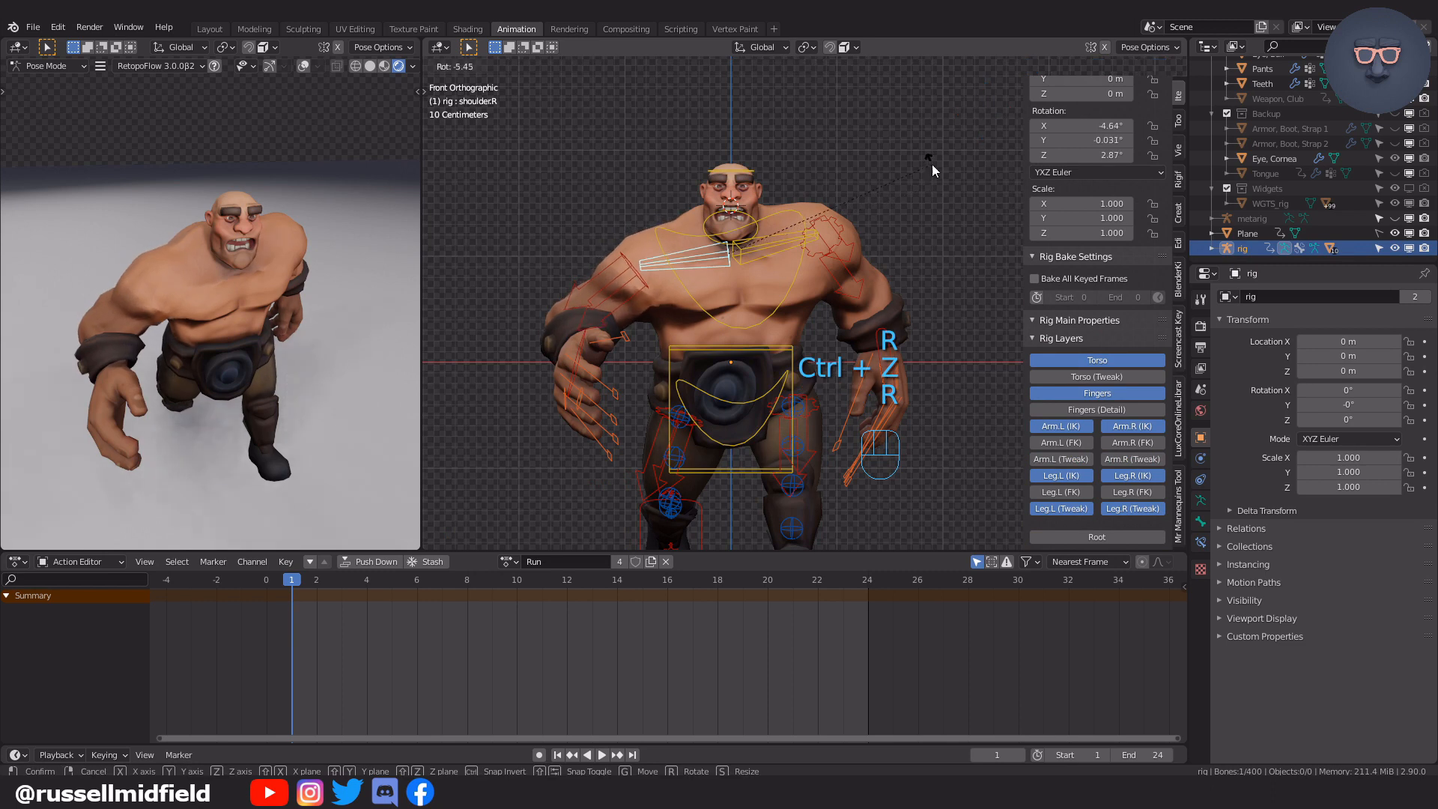
pyautogui.click(932, 166)
pyautogui.click(794, 237)
pyautogui.press('r')
pyautogui.click(943, 184)
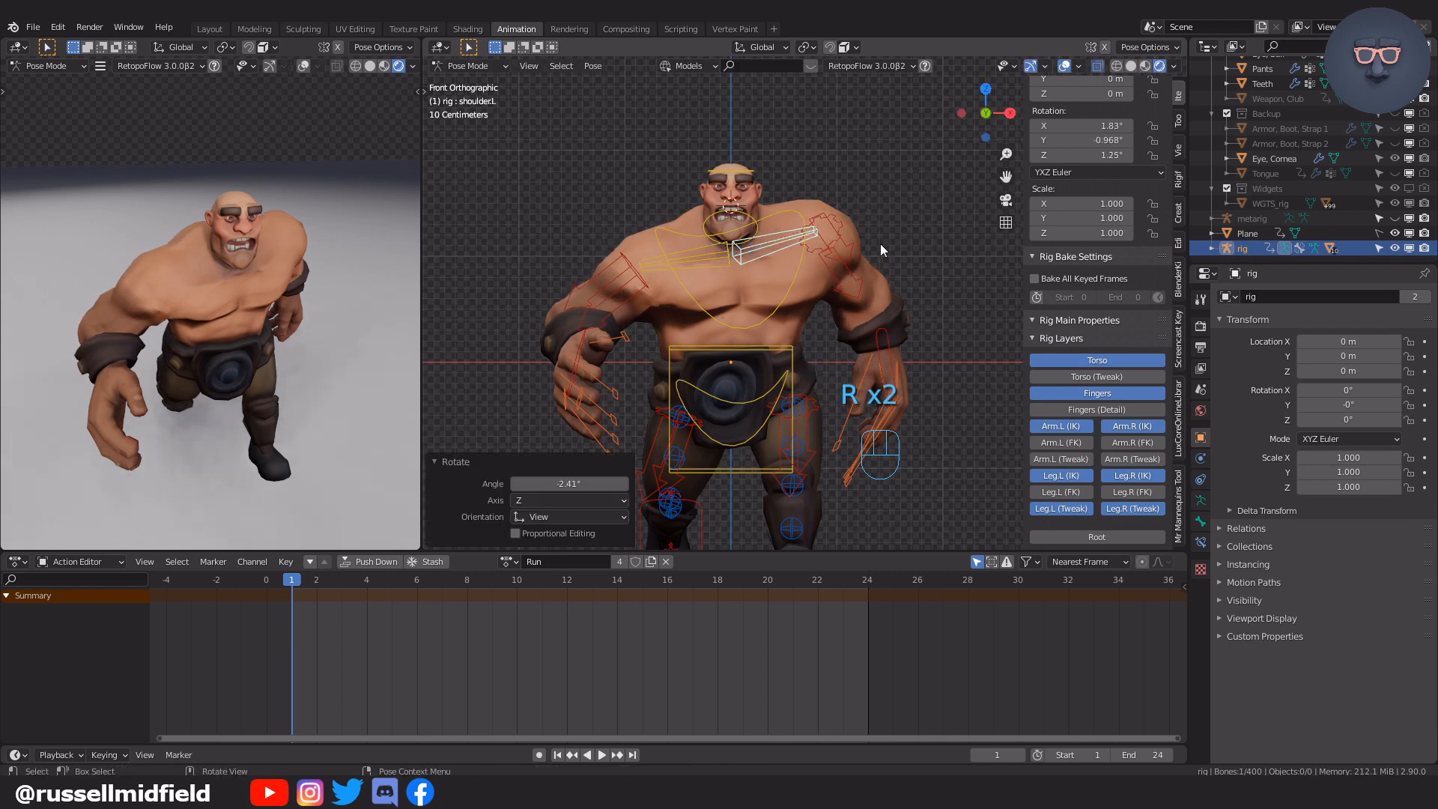
# Move the right hand IK control about 0.61 m in X and -0.37 m in Z, and rotate it about 61° about global Z.
pyautogui.click(578, 348)
pyautogui.press('g')
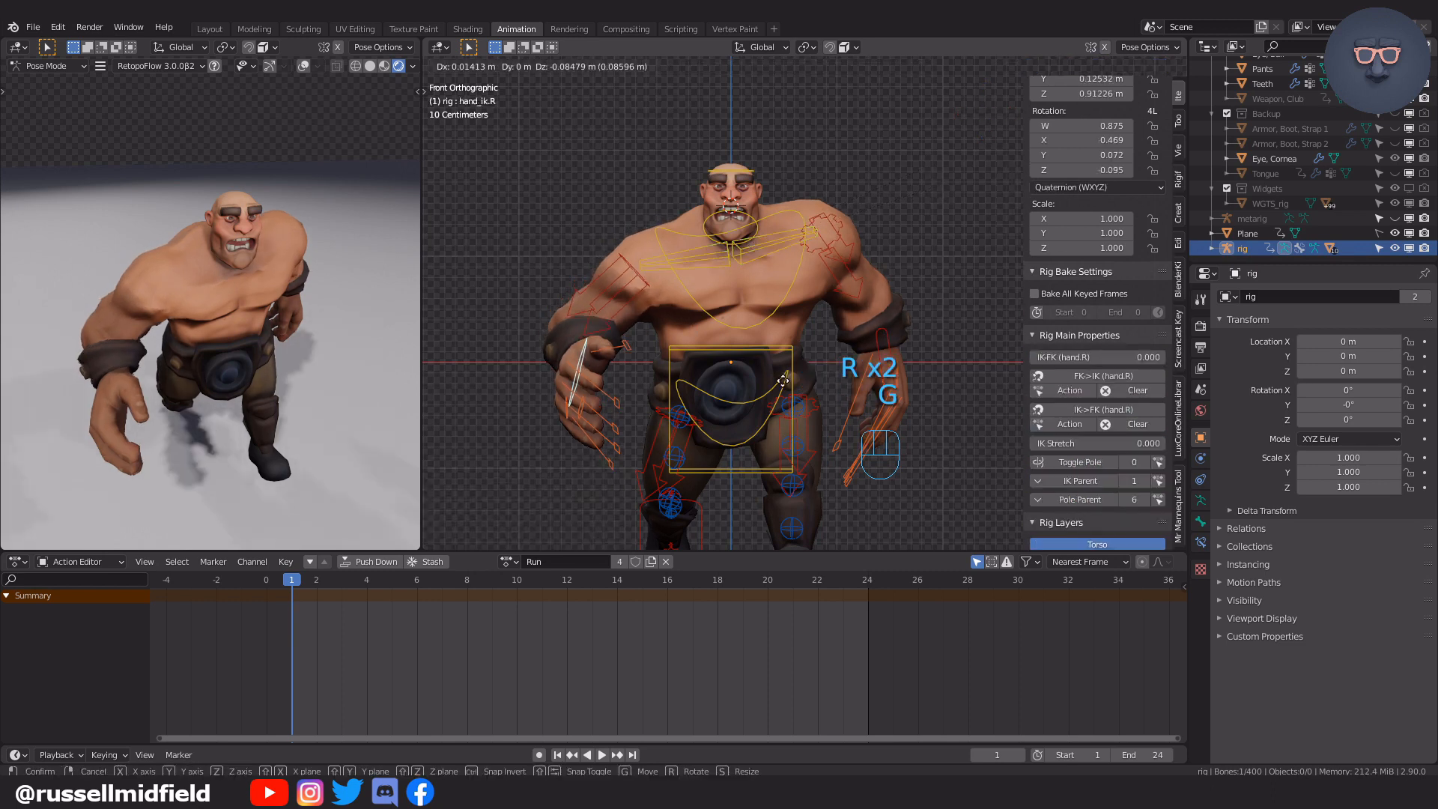
pyautogui.click(840, 376)
pyautogui.moveTo(840, 376); pyautogui.dragTo(882, 354, button='middle')
pyautogui.press('r')
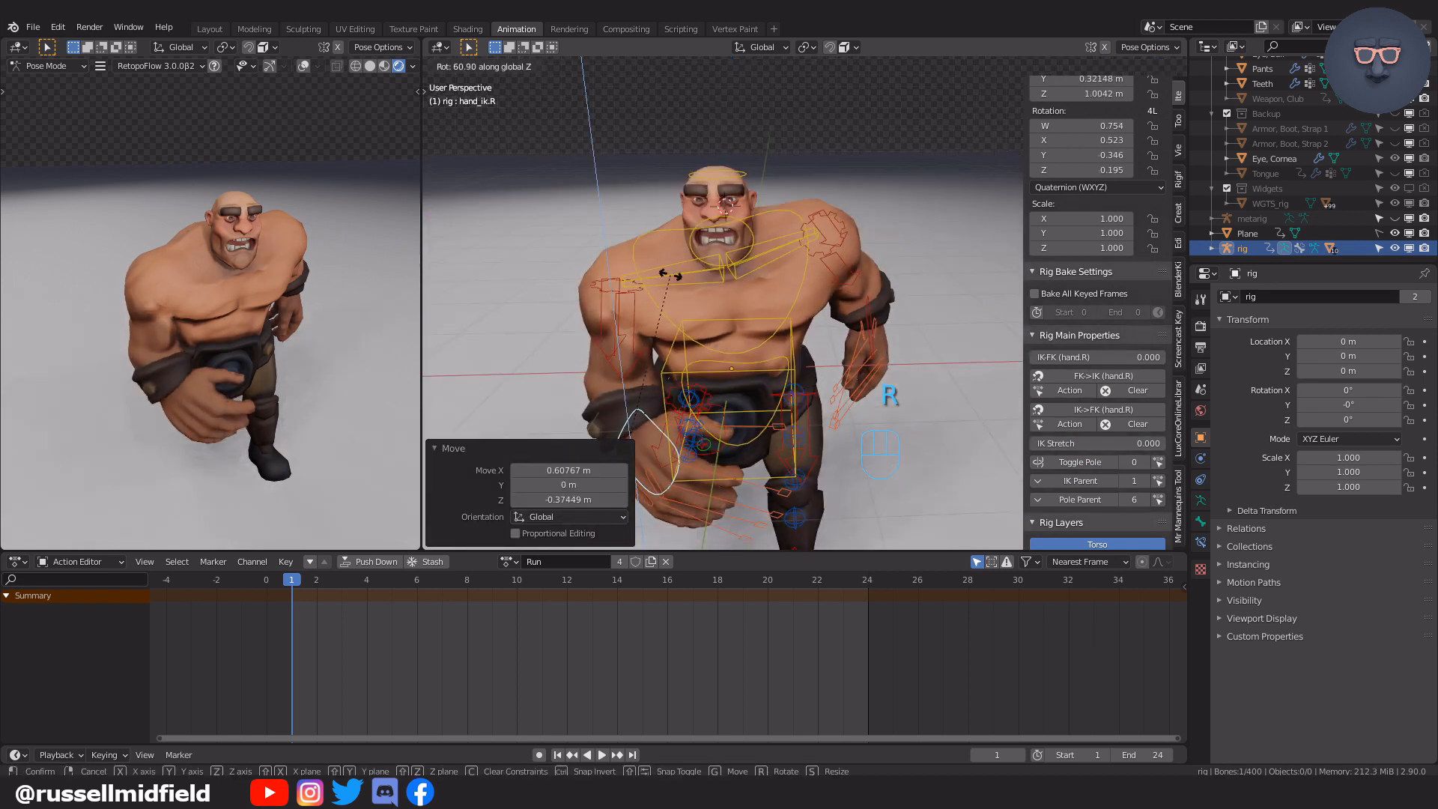
pyautogui.click(716, 316)
# Rotate the right hand IK control in the front view, and move it about -0.08 m in X and 0.2 m in Z.
pyautogui.press('KP_1')
pyautogui.press('r')
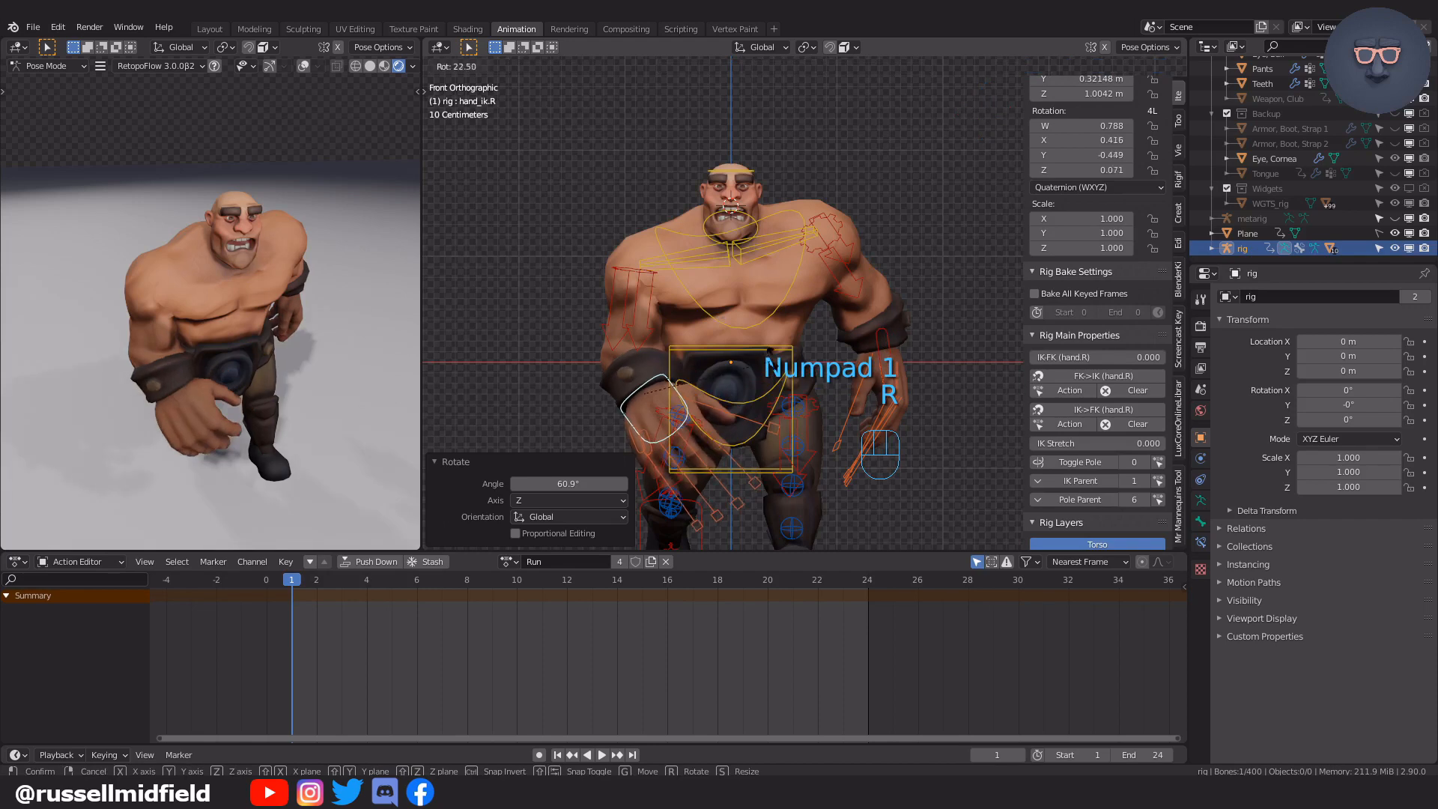
pyautogui.click(766, 277)
pyautogui.press('g')
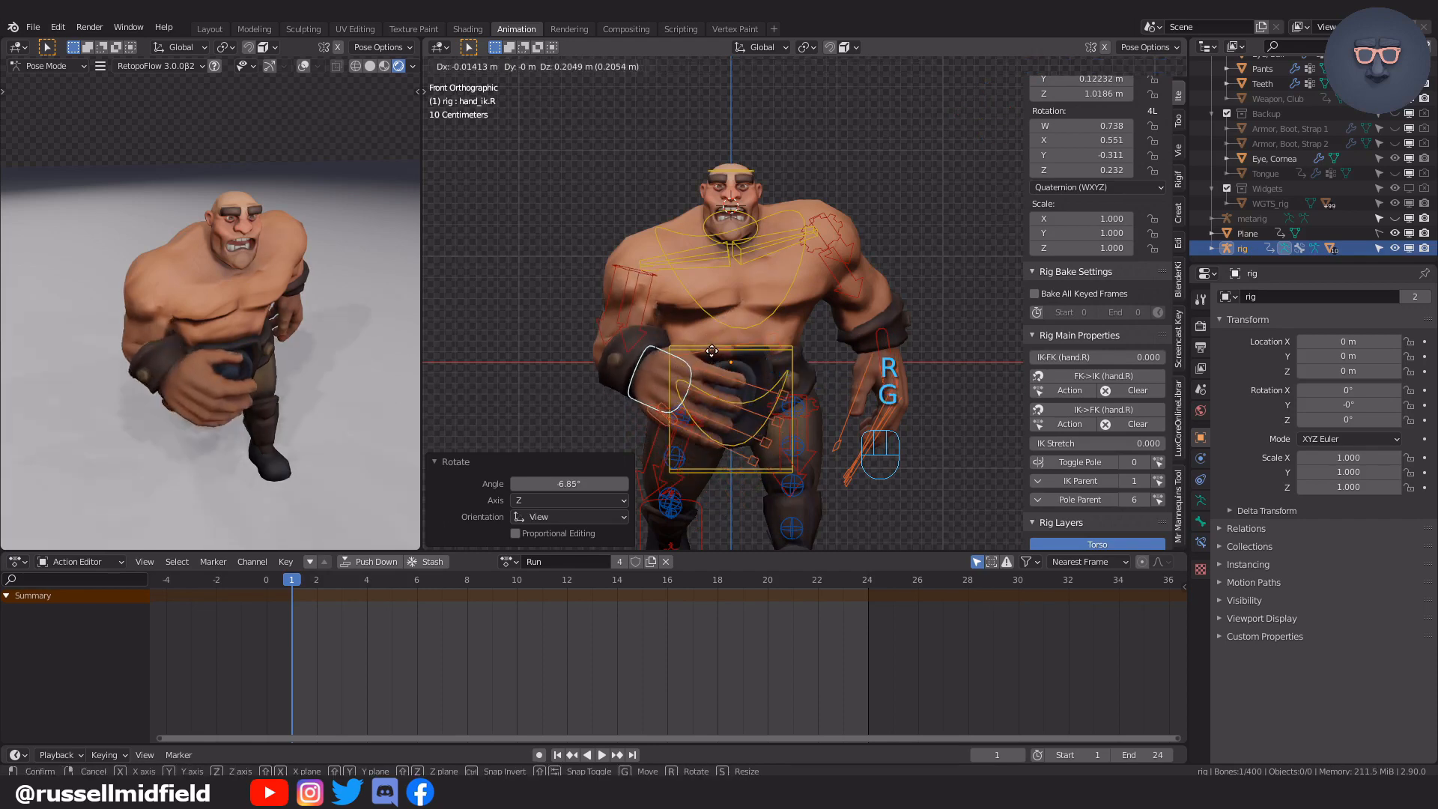
pyautogui.click(763, 349)
# Reposition the right hand IK control from a side angle and rotate it about -3.6° in the view.
pyautogui.moveTo(764, 349); pyautogui.dragTo(680, 383, button='middle')
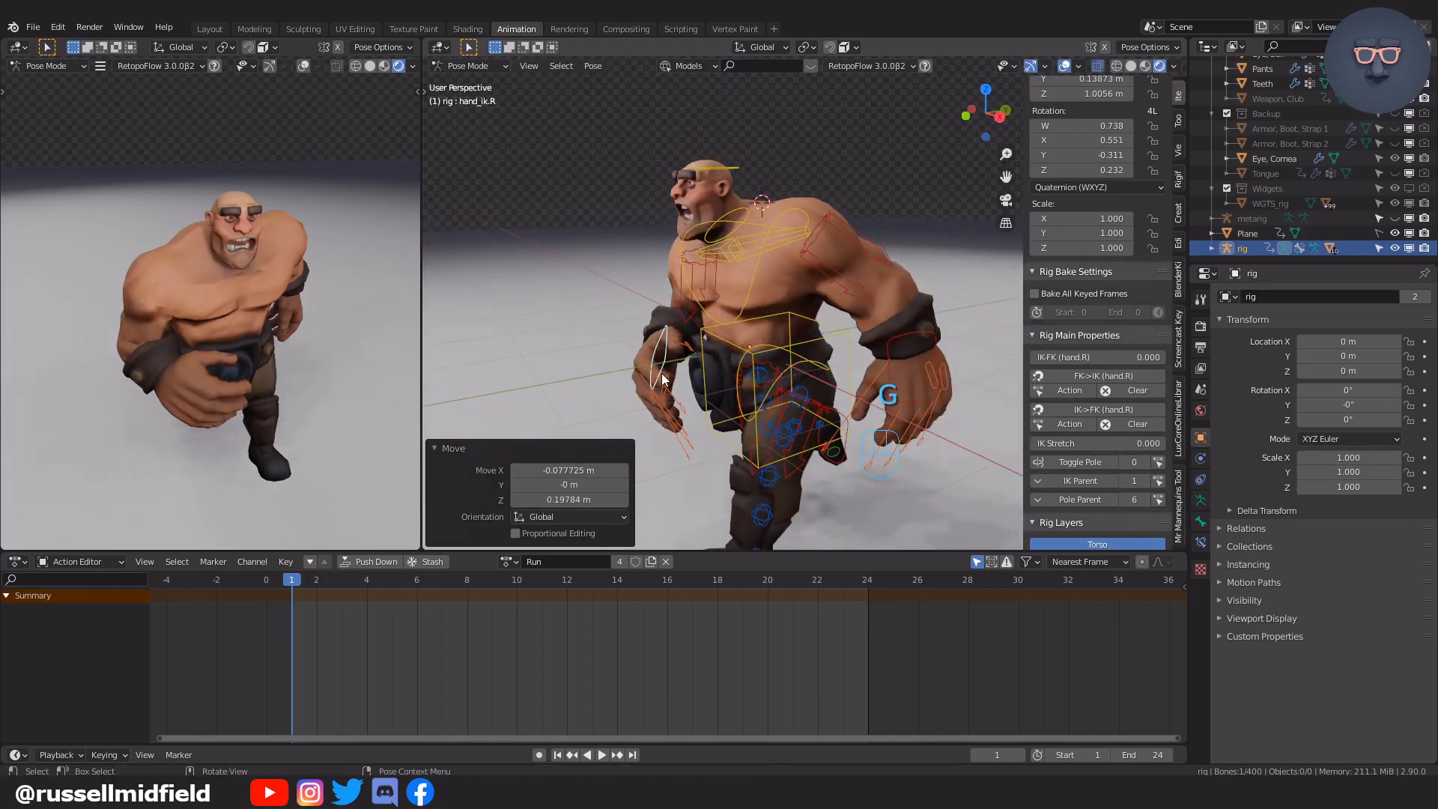
pyautogui.press('g')
pyautogui.click(751, 358)
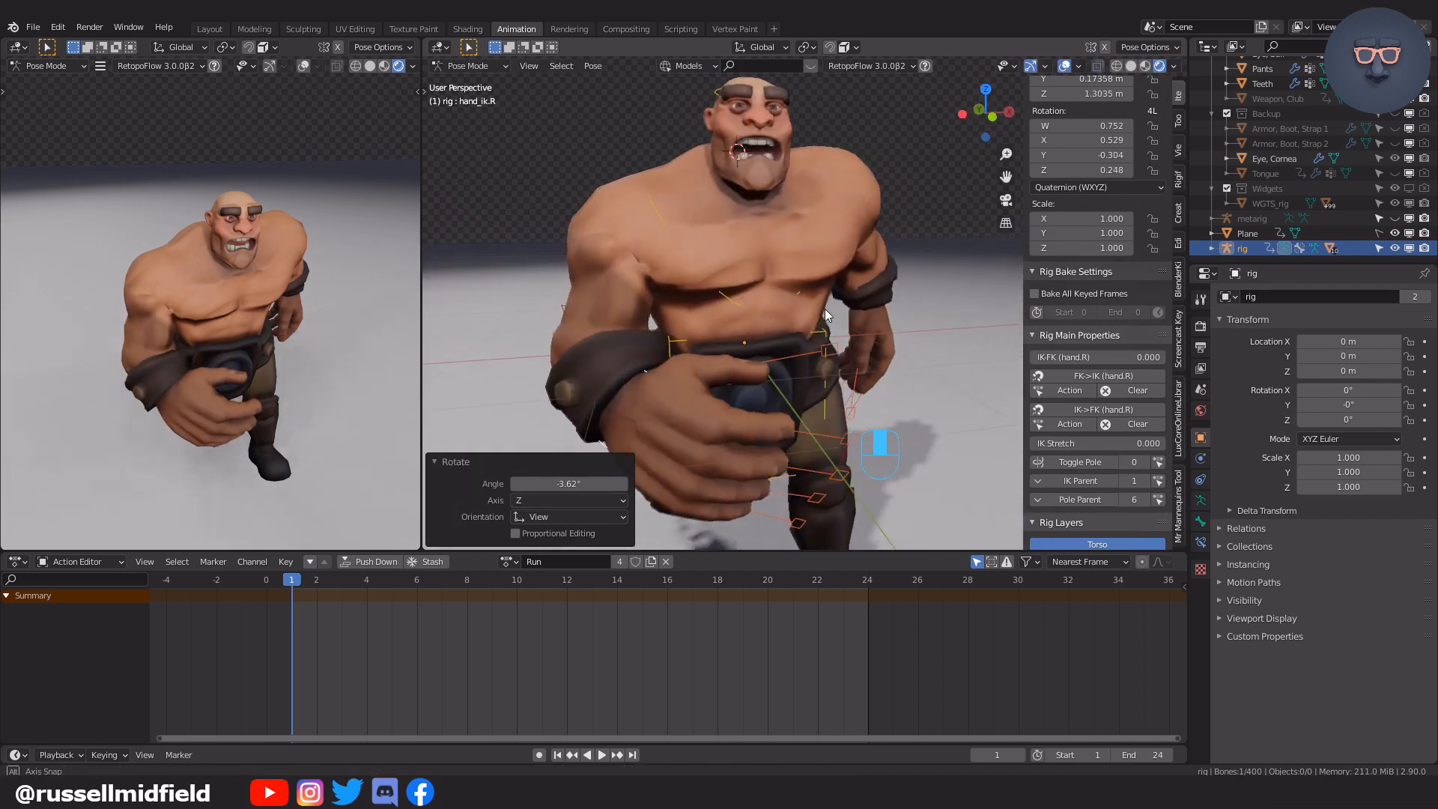
# Curl the right hand's four fingers by scaling their master controls together to about 0.72.
pyautogui.moveTo(824, 308); pyautogui.dragTo(662, 368, button='middle')
pyautogui.press('KP_1')
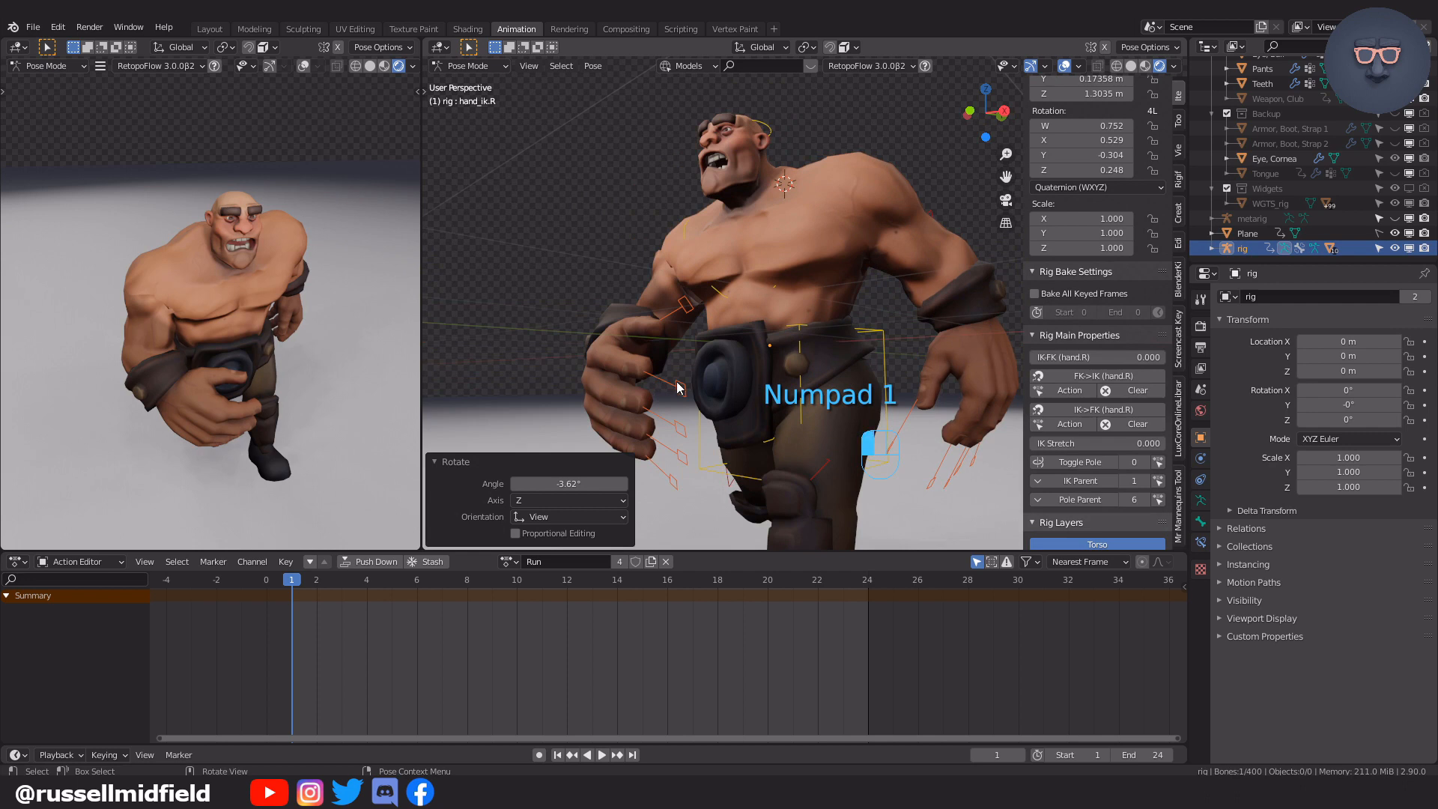
pyautogui.click(678, 385)
pyautogui.keyDown('shift'); pyautogui.click(678, 430); pyautogui.keyUp('shift')
pyautogui.keyDown('shift'); pyautogui.click(680, 459); pyautogui.keyUp('shift')
pyautogui.keyDown('shift'); pyautogui.click(674, 482); pyautogui.keyUp('shift')
pyautogui.moveTo(813, 356); pyautogui.dragTo(828, 367, button='middle')
pyautogui.press('s')
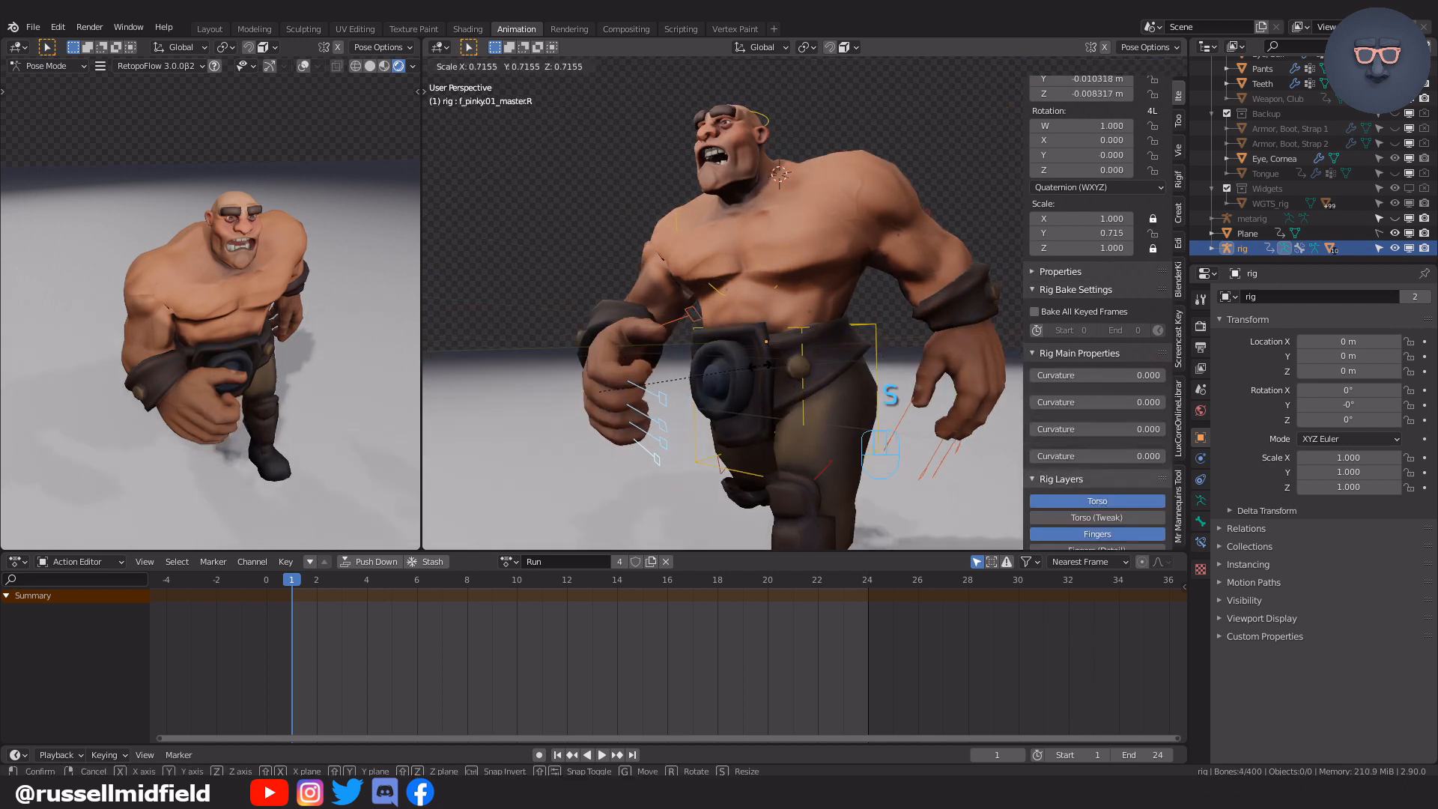
pyautogui.click(754, 366)
# Curl the right thumb by scaling its master control to about 0.9.
pyautogui.click(702, 319)
pyautogui.moveTo(702, 320); pyautogui.dragTo(809, 331, button='middle')
pyautogui.press('s')
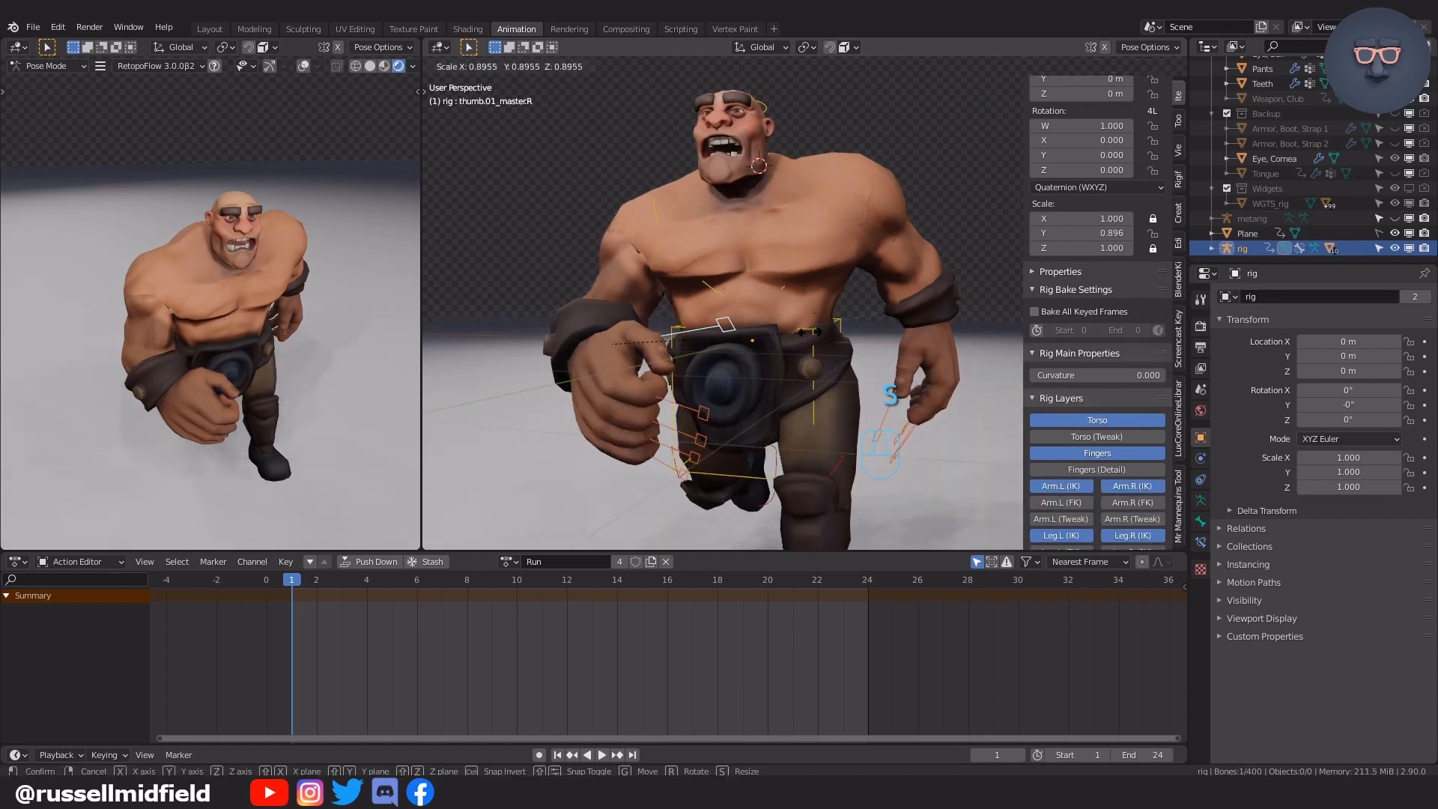
pyautogui.click(806, 331)
# Spread the right index and middle fingers by moving their master controls about 0.06 m and 0.02 m respectively.
pyautogui.scroll(5, 815, 337)
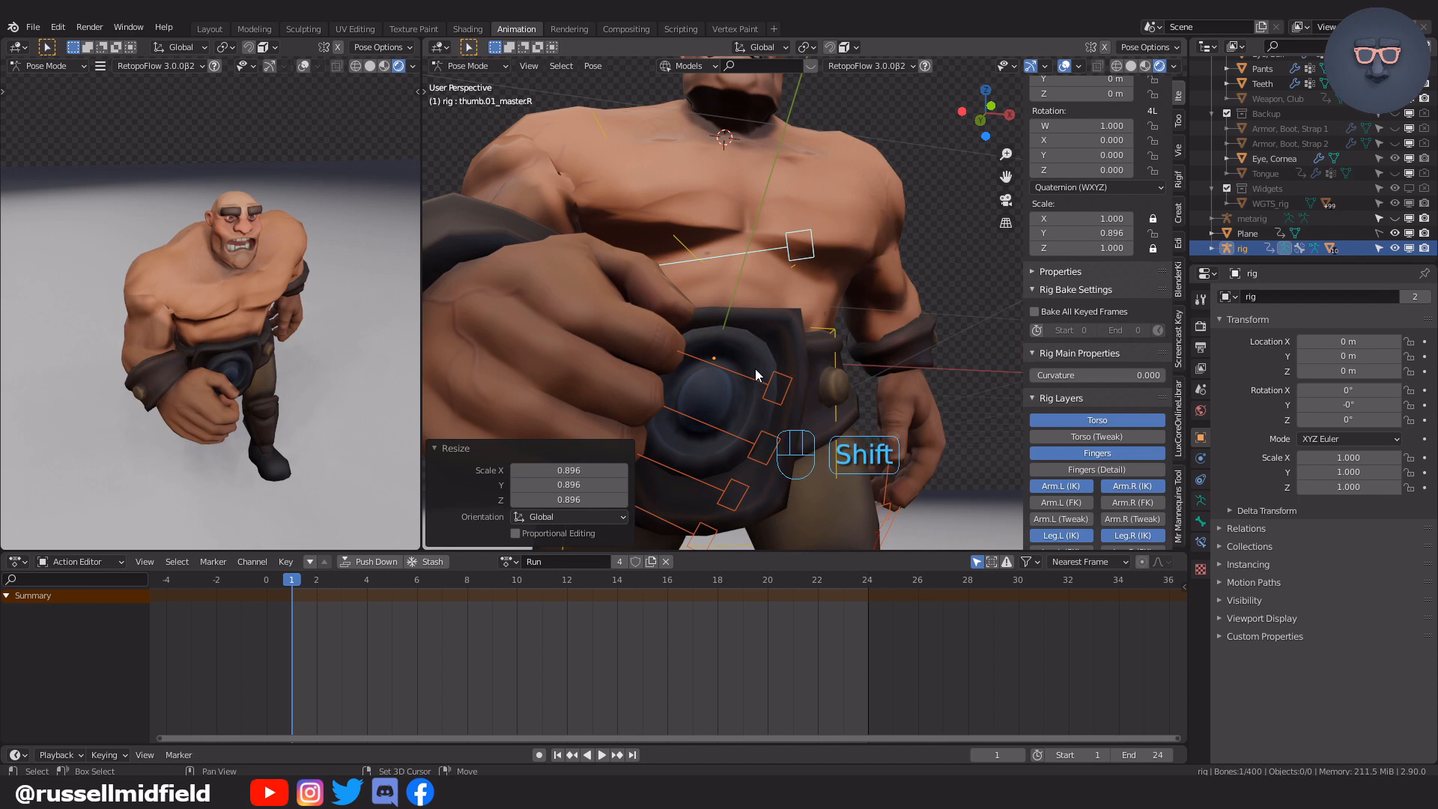
pyautogui.keyDown('shift'); pyautogui.moveTo(757, 375); pyautogui.dragTo(778, 301, button='middle'); pyautogui.keyUp('shift')
pyautogui.click(778, 301)
pyautogui.press('g')
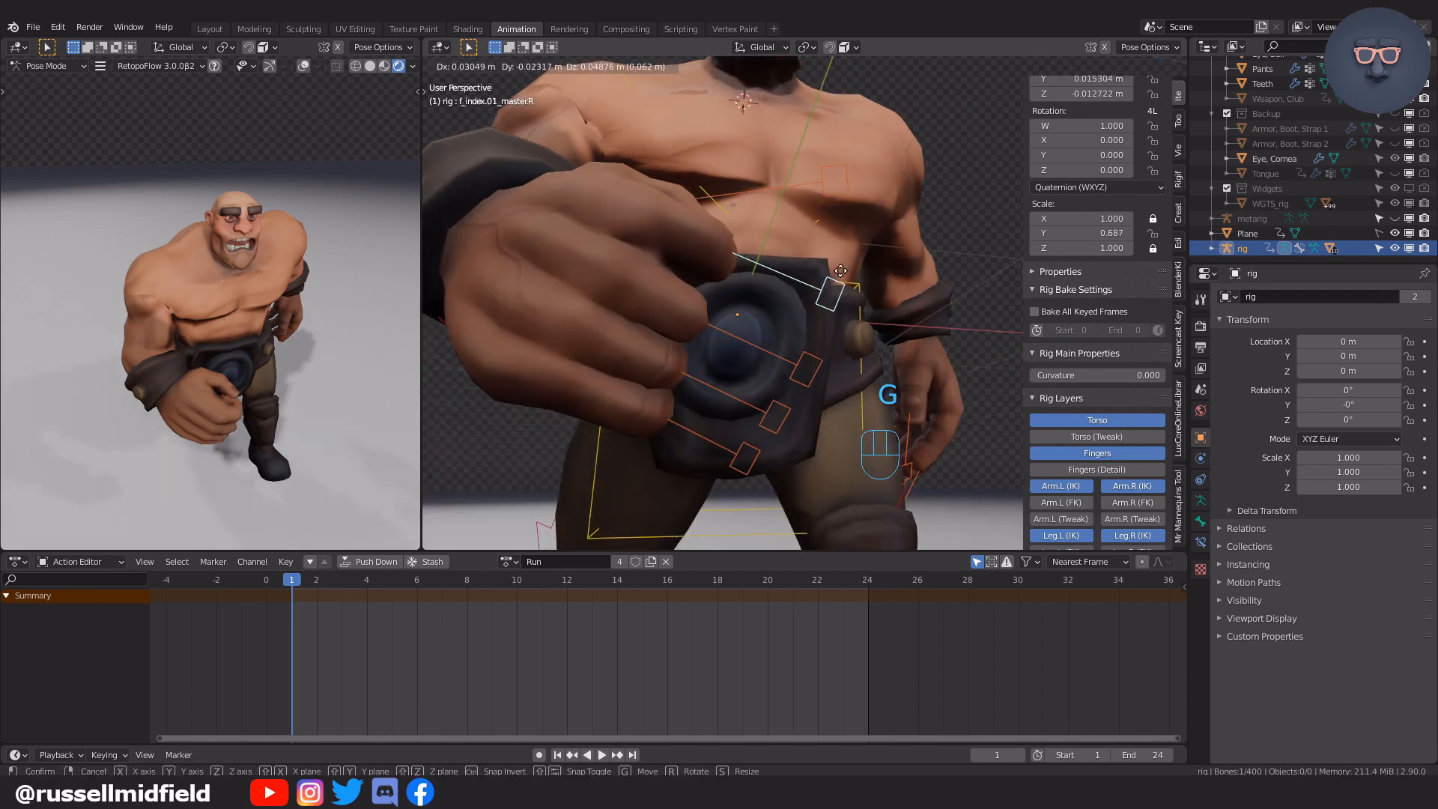
pyautogui.click(777, 346)
pyautogui.click(768, 354)
pyautogui.press('g')
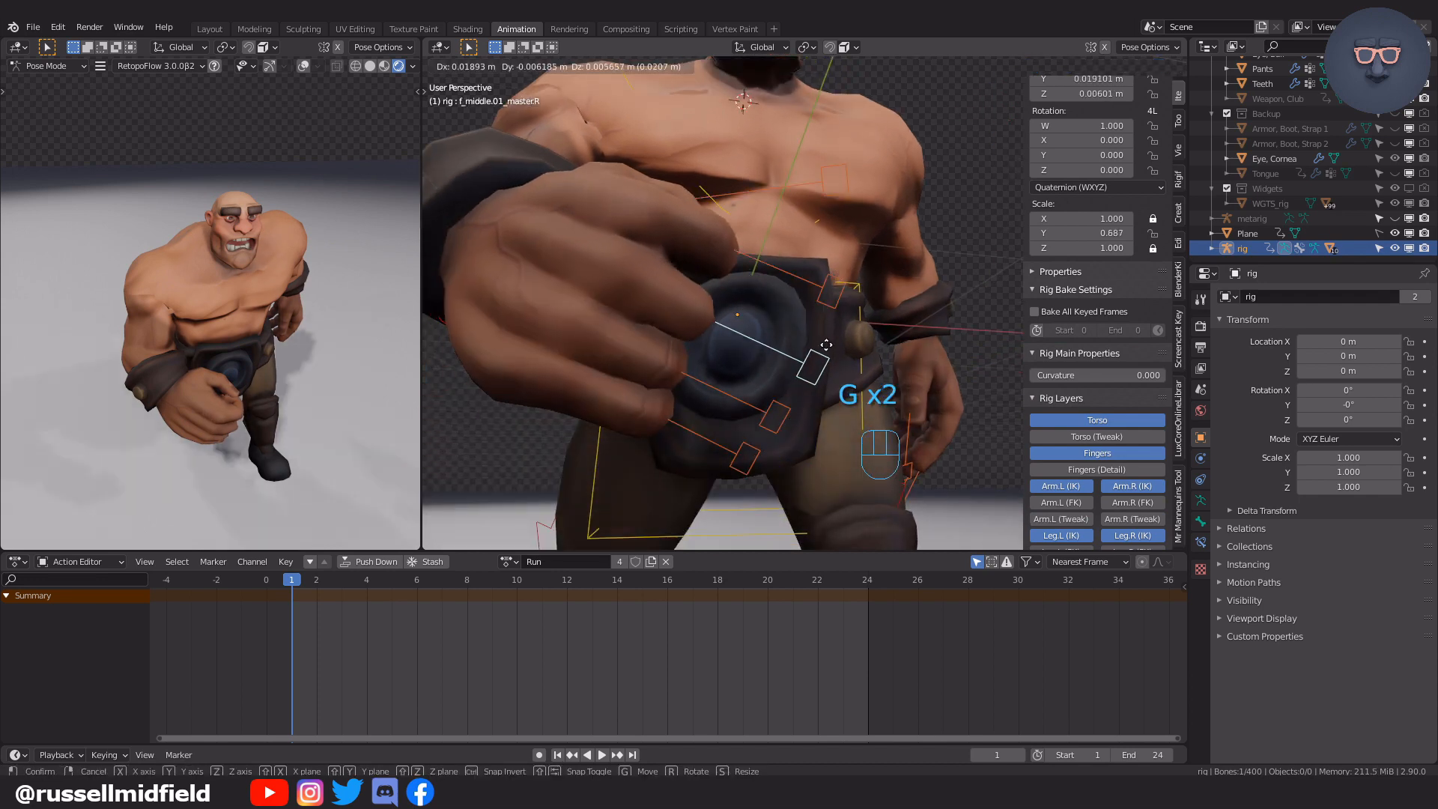
pyautogui.click(731, 401)
# Adjust the right ring finger's master control and reposition the right pinky's master control, checking the pinky from another angle.
pyautogui.click(732, 398)
pyautogui.press('g')
pyautogui.click(723, 421)
pyautogui.click(696, 438)
pyautogui.press('g')
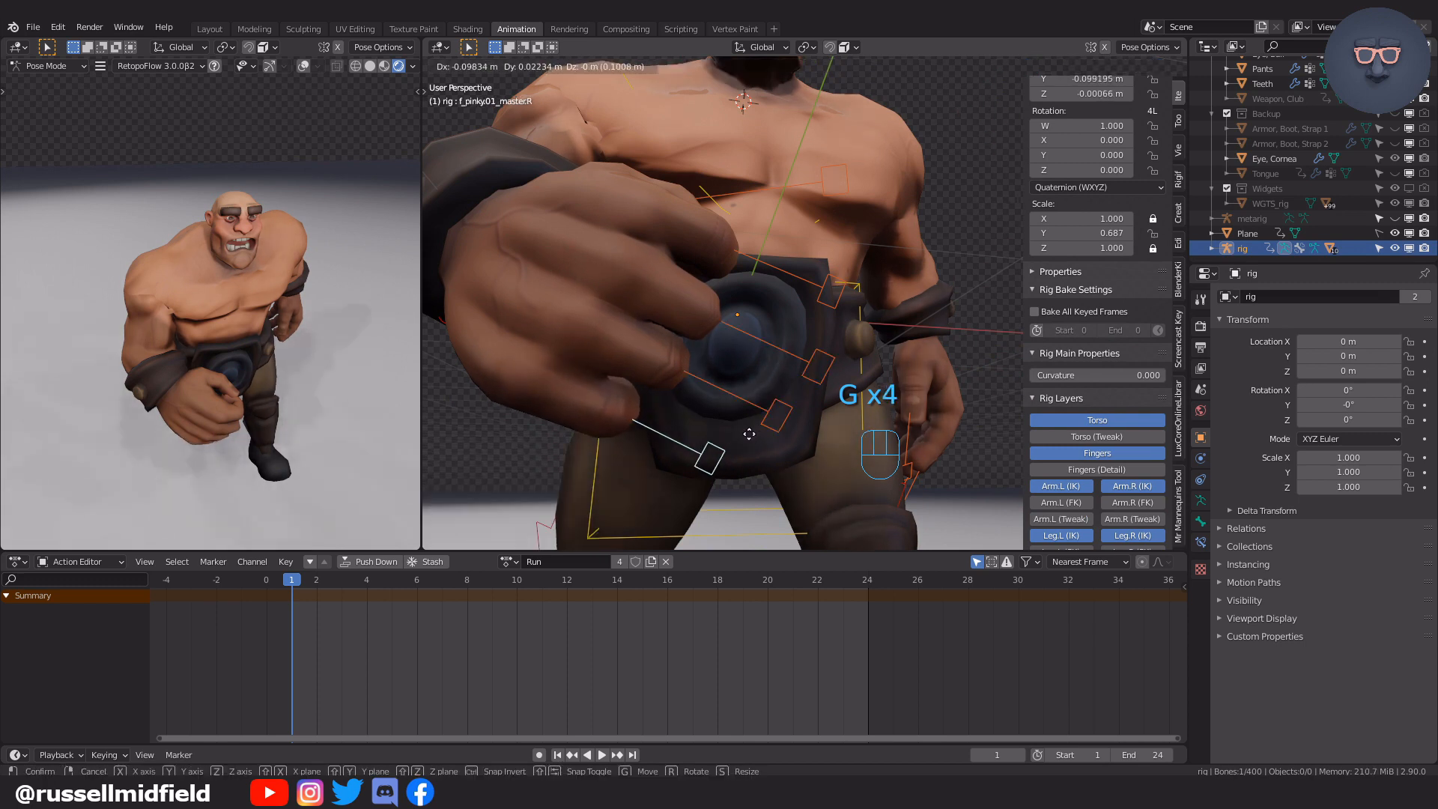
pyautogui.click(751, 431)
pyautogui.scroll(-3, 754, 422)
pyautogui.moveTo(729, 447); pyautogui.dragTo(675, 460, button='middle')
pyautogui.press('g')
pyautogui.click(831, 397)
# Curl the left hand's four fingers by scaling their master controls together to about 0.71.
pyautogui.keyDown('shift'); pyautogui.moveTo(775, 462); pyautogui.dragTo(789, 402, button='middle'); pyautogui.keyUp('shift')
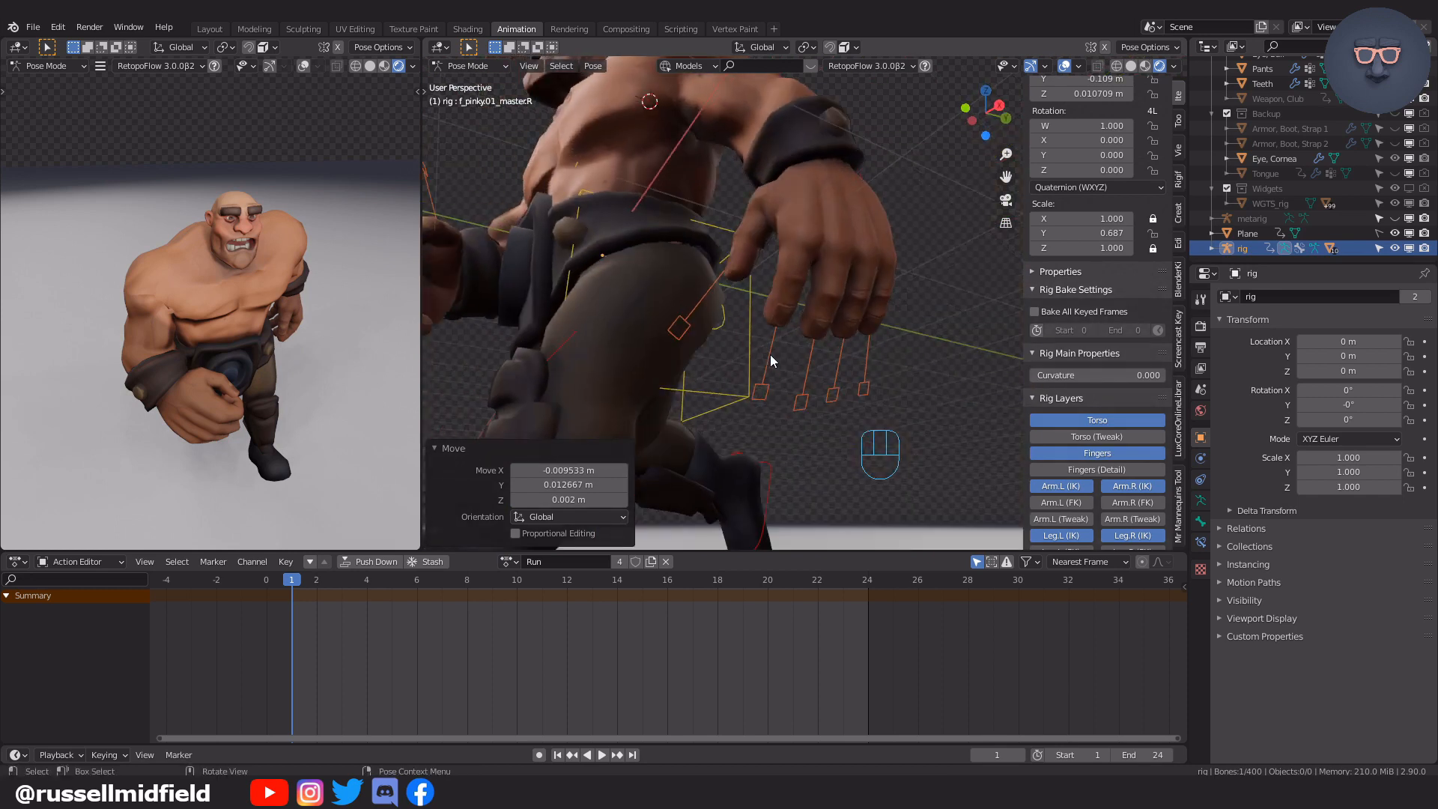
pyautogui.click(769, 358)
pyautogui.keyDown('shift'); pyautogui.click(811, 362); pyautogui.keyUp('shift')
pyautogui.keyDown('shift'); pyautogui.click(837, 362); pyautogui.keyUp('shift')
pyautogui.keyDown('shift'); pyautogui.click(865, 360); pyautogui.keyUp('shift')
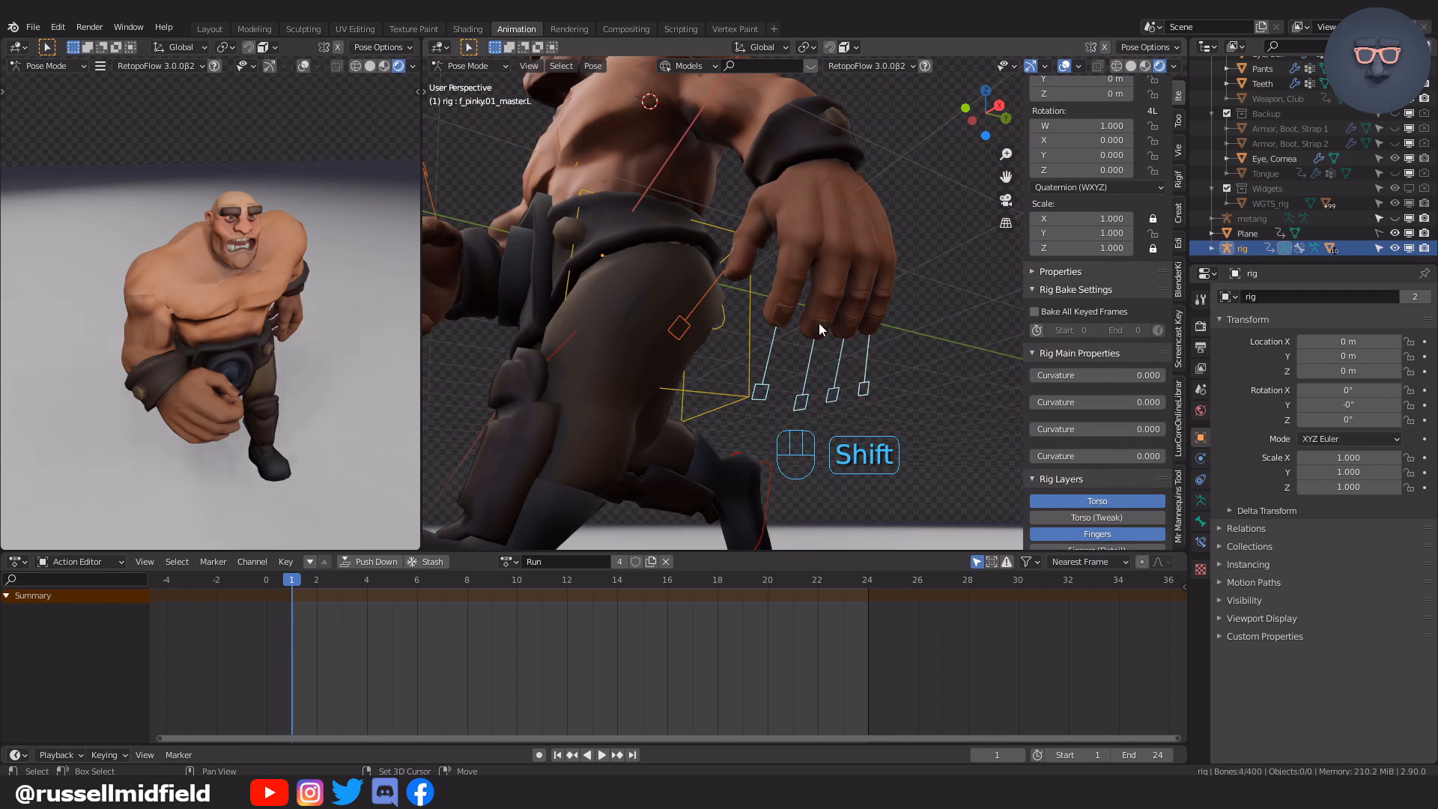
pyautogui.press('s')
pyautogui.click(861, 316)
# Reposition the left index master control and move the left middle one about -0.03 m in Y and -0.015 m in Z.
pyautogui.moveTo(886, 330); pyautogui.dragTo(811, 378, button='middle')
pyautogui.scroll(2, 818, 350)
pyautogui.scroll(1, 811, 379)
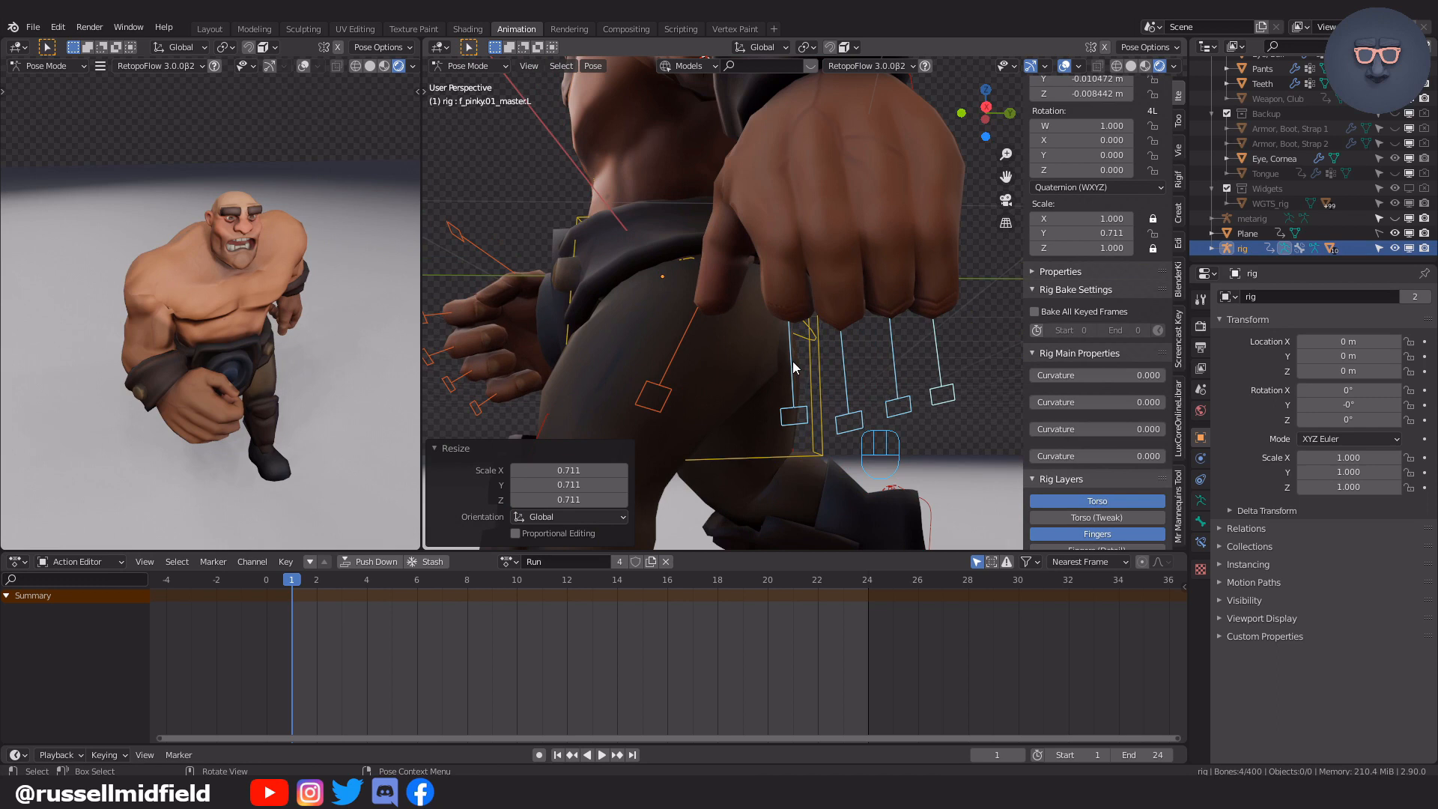
pyautogui.click(796, 367)
pyautogui.press('g')
pyautogui.click(844, 365)
pyautogui.click(845, 366)
pyautogui.press('g')
pyautogui.click(899, 356)
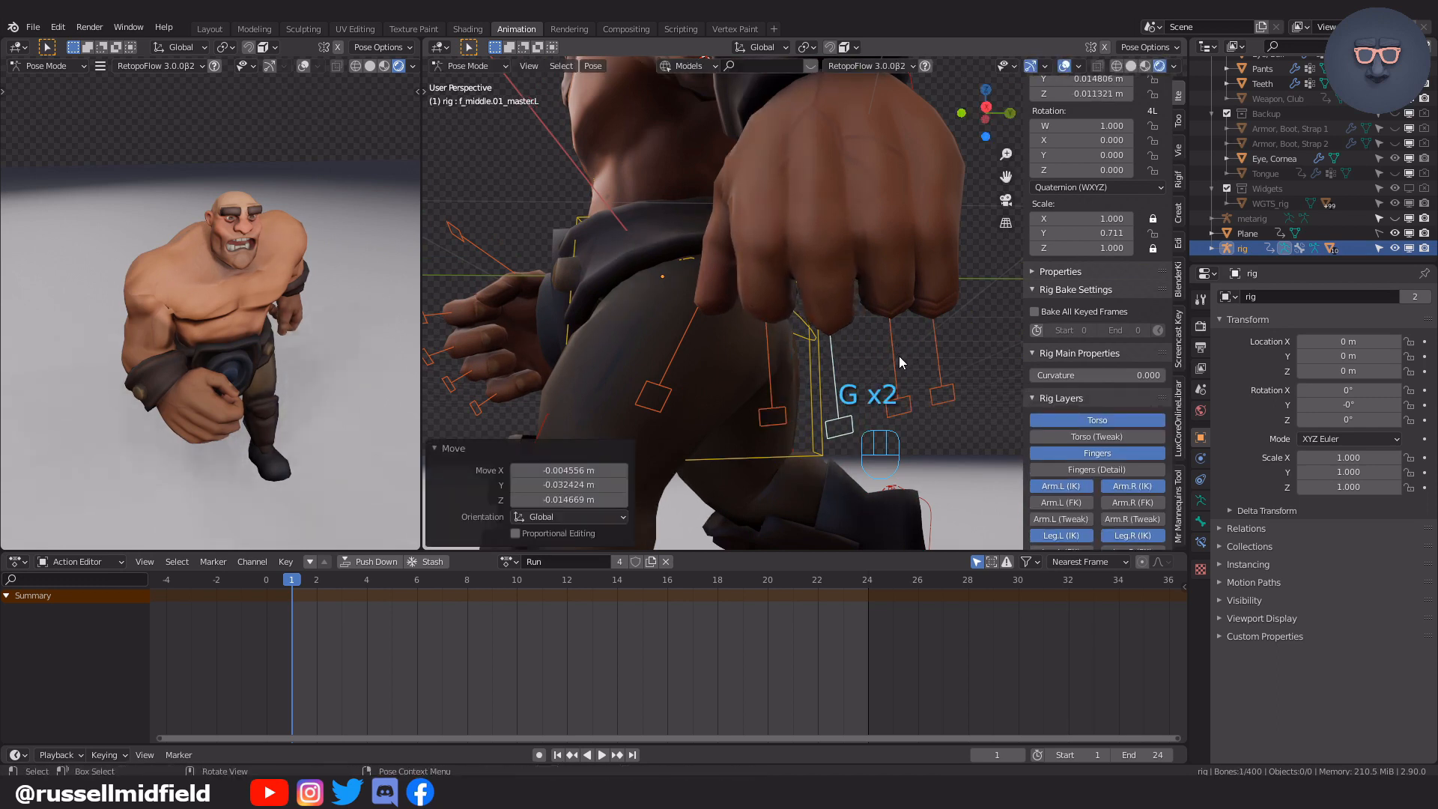
# Move the left ring master control about -0.013 m in Y, and the left pinky one about 0.03 m in Y and 0.07 m in Z.
pyautogui.click(896, 358)
pyautogui.press('g')
pyautogui.click(942, 355)
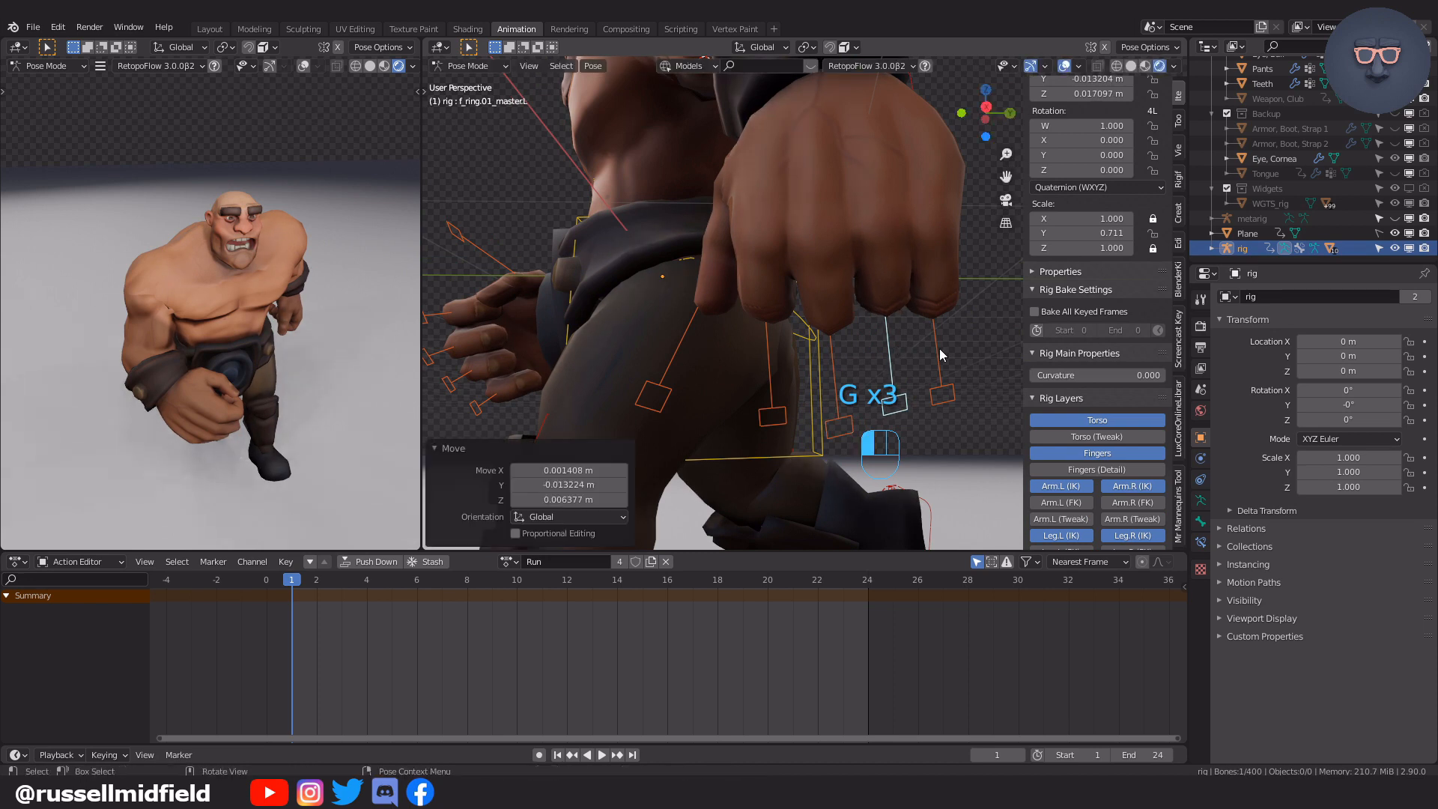
pyautogui.click(942, 355)
pyautogui.press('g')
pyautogui.click(948, 327)
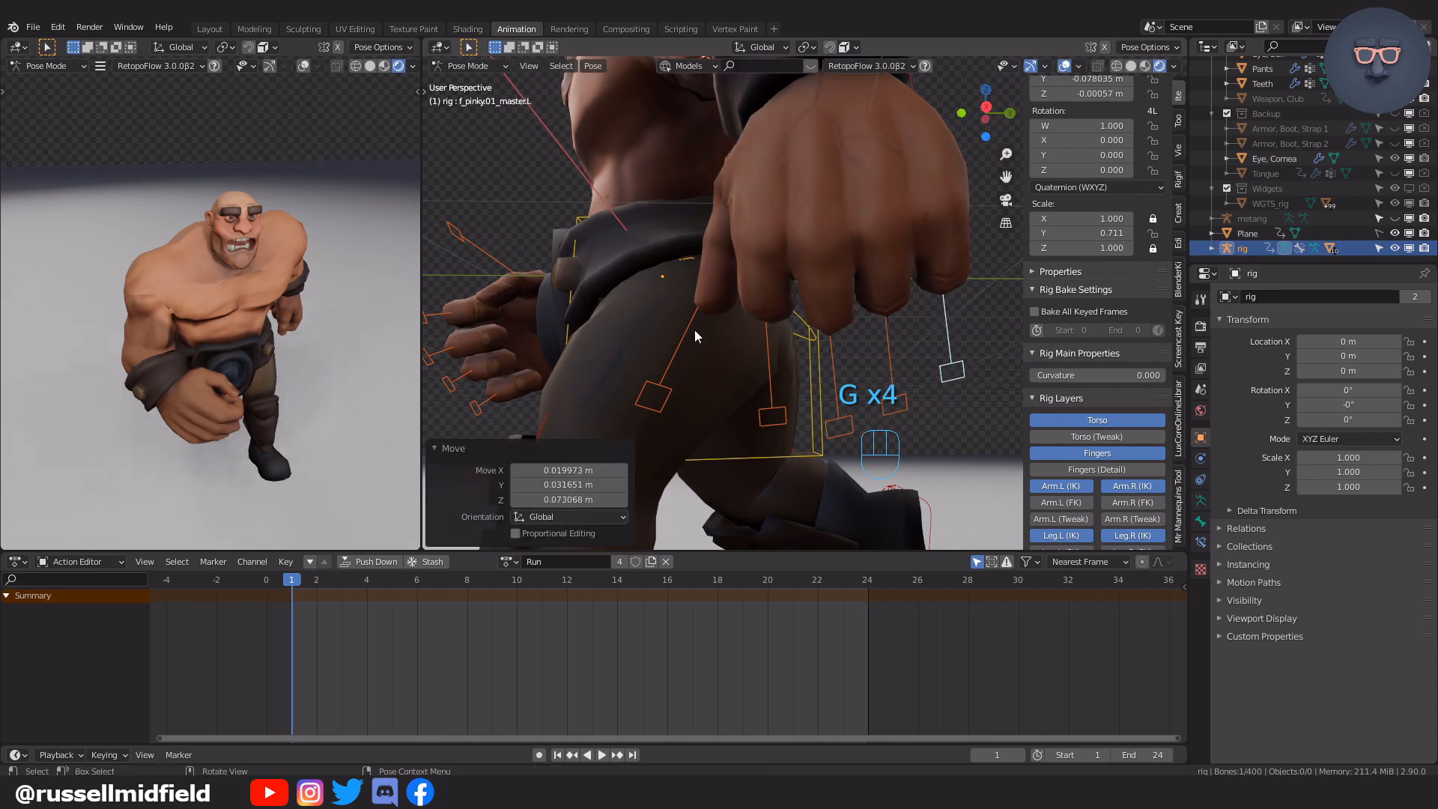
# Curl the left thumb by scaling its master control to about 0.97, repositioning it slightly and scaling it again by about 0.96.
pyautogui.click(687, 334)
pyautogui.press('s')
pyautogui.click(897, 337)
pyautogui.moveTo(897, 337); pyautogui.dragTo(954, 368, button='middle')
pyautogui.press('g')
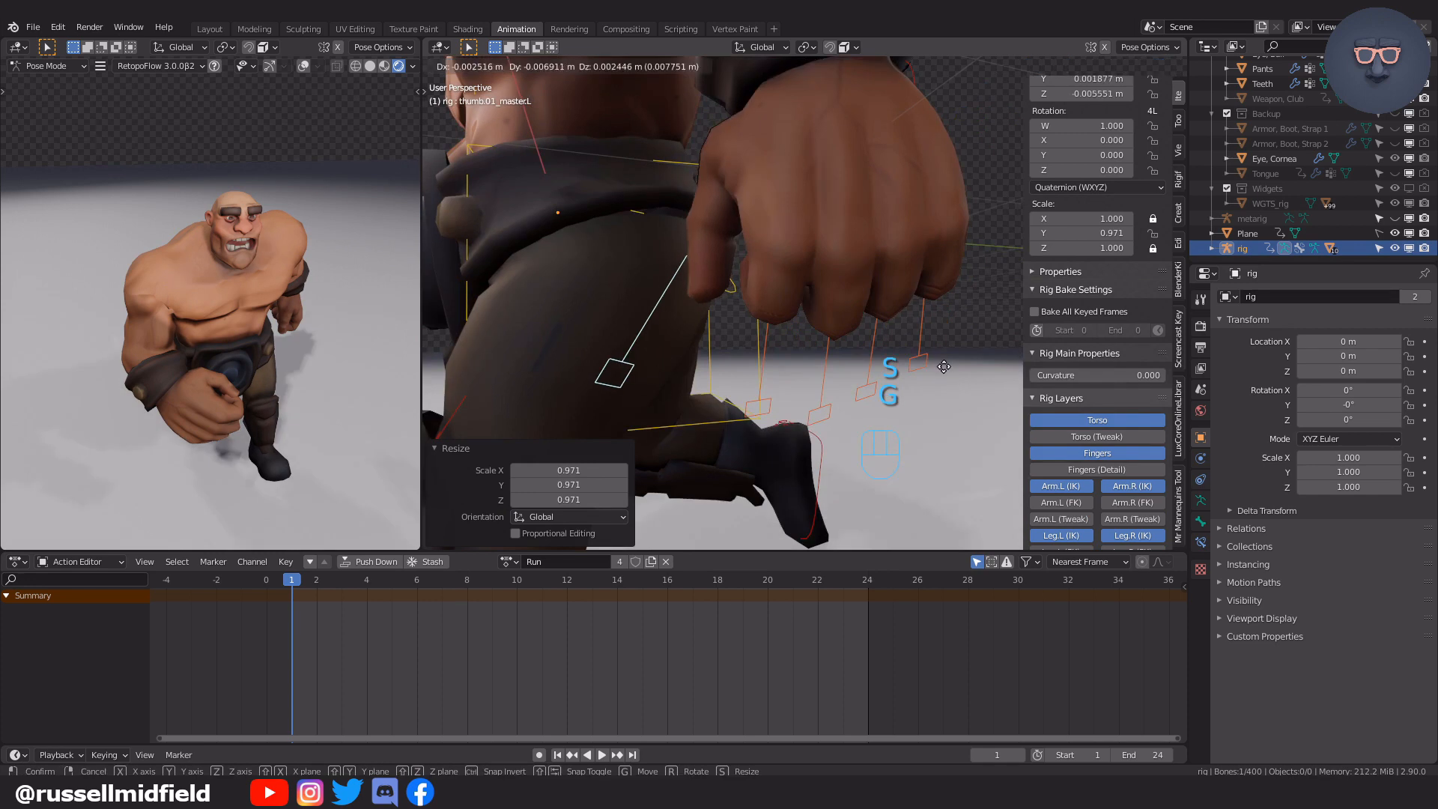
pyautogui.click(940, 364)
pyautogui.press('s')
pyautogui.click(852, 349)
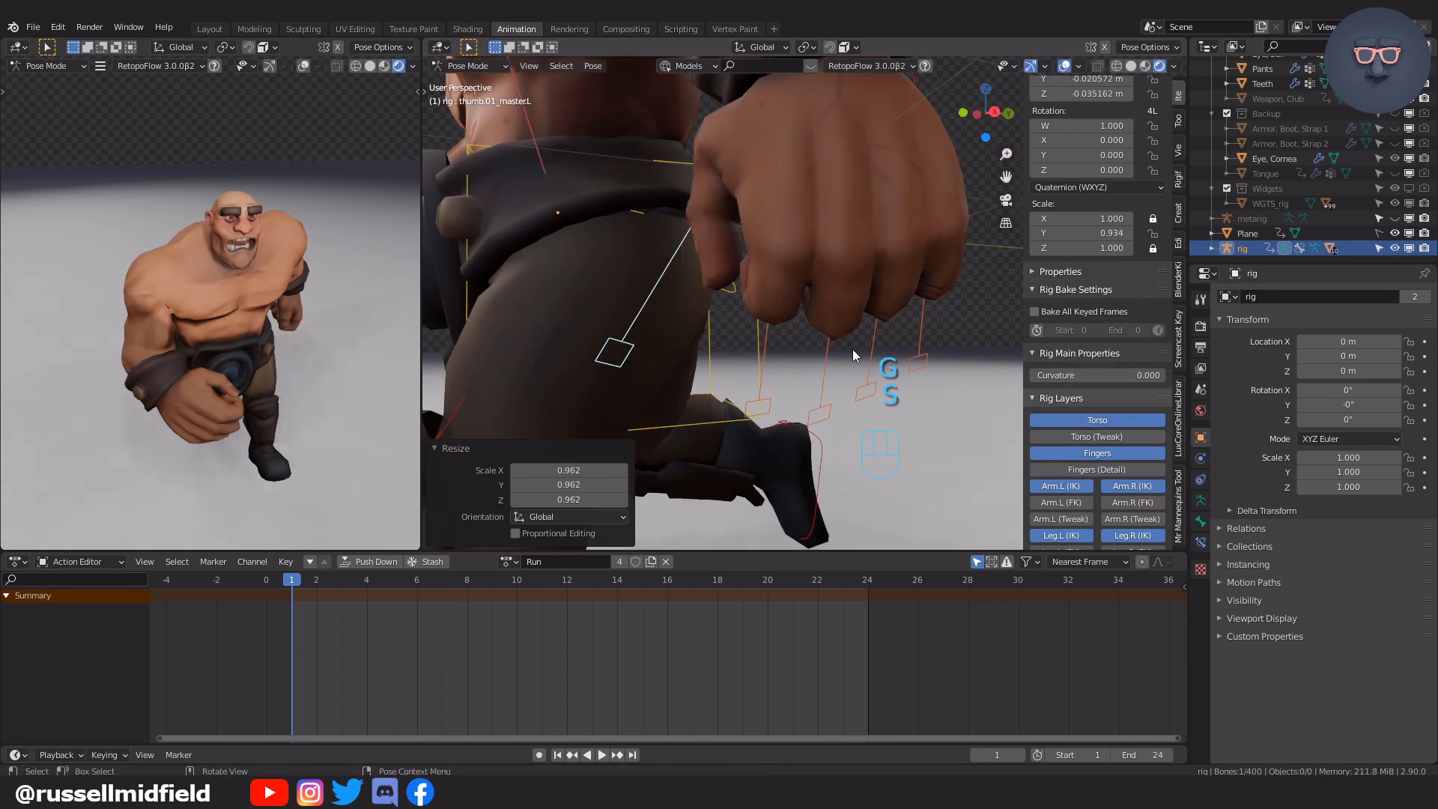
# Keyframe location, rotation and scale of all visible rig controls at frame 1, and set the animation's end frame to 8.
pyautogui.scroll(-4, 853, 349)
pyautogui.moveTo(822, 369); pyautogui.dragTo(915, 373, button='middle')
pyautogui.scroll(-4, 908, 364)
pyautogui.keyDown('shift'); pyautogui.moveTo(647, 303); pyautogui.dragTo(893, 358, button='middle'); pyautogui.keyUp('shift')
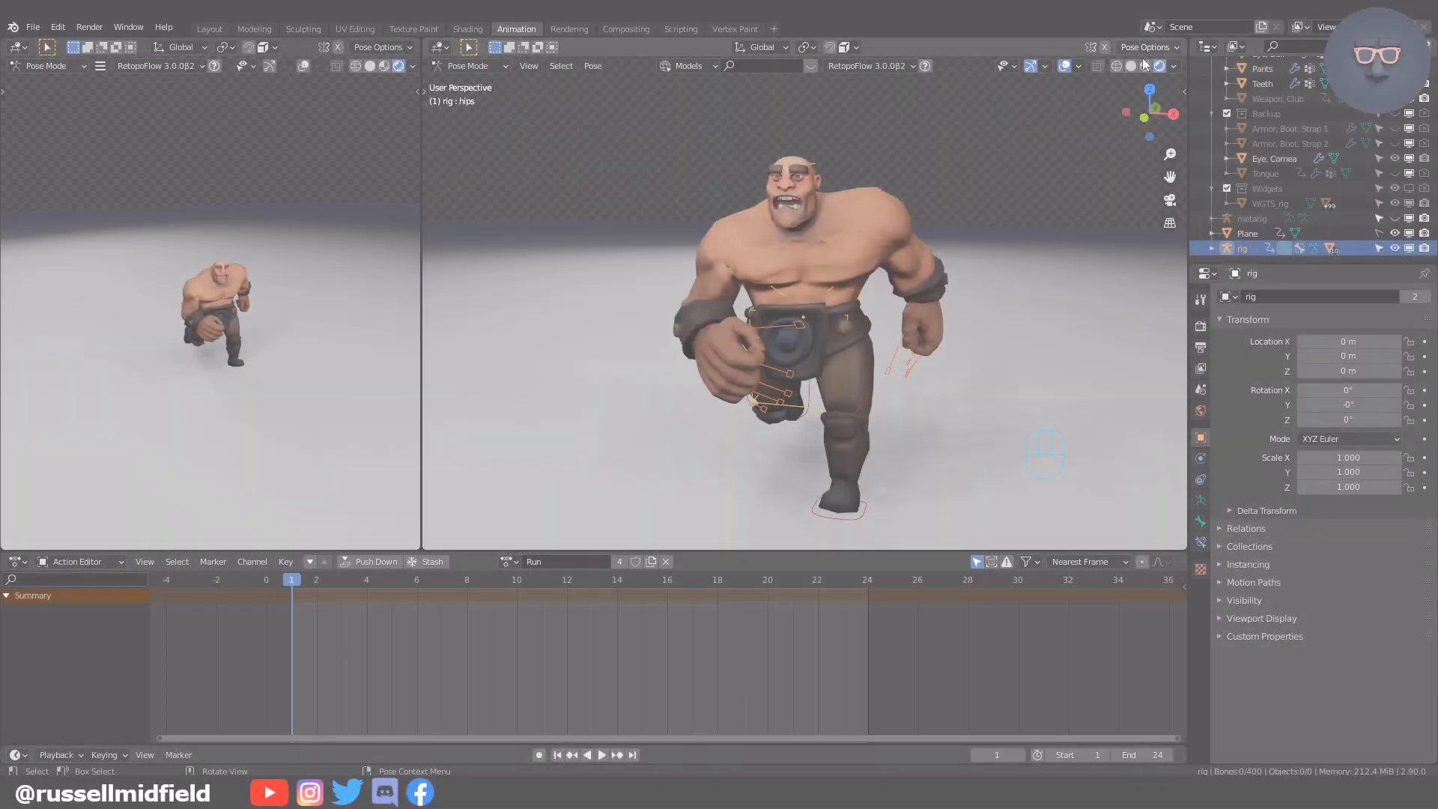
pyautogui.moveTo(1066, 293); pyautogui.dragTo(1018, 277, button='middle')
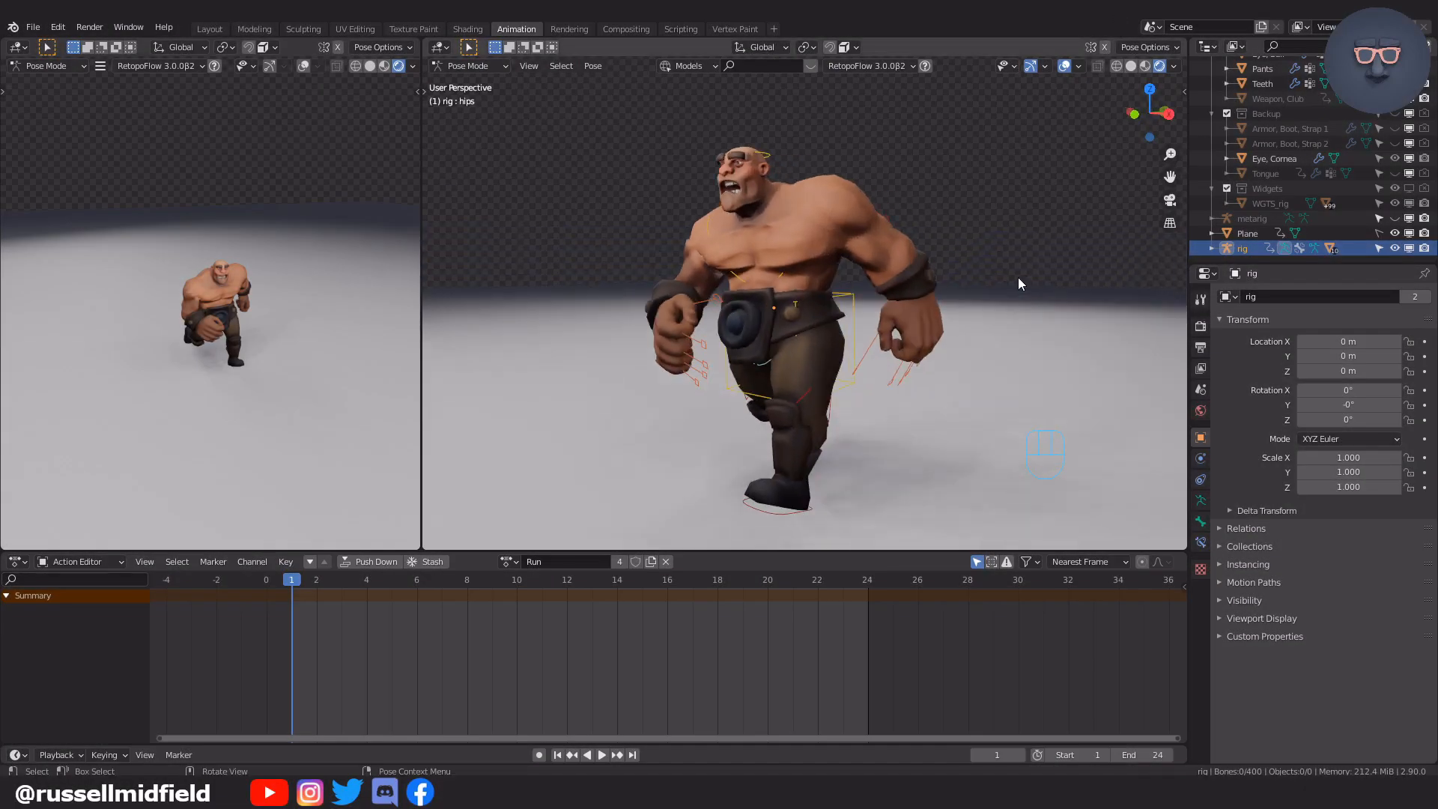
pyautogui.press('a')
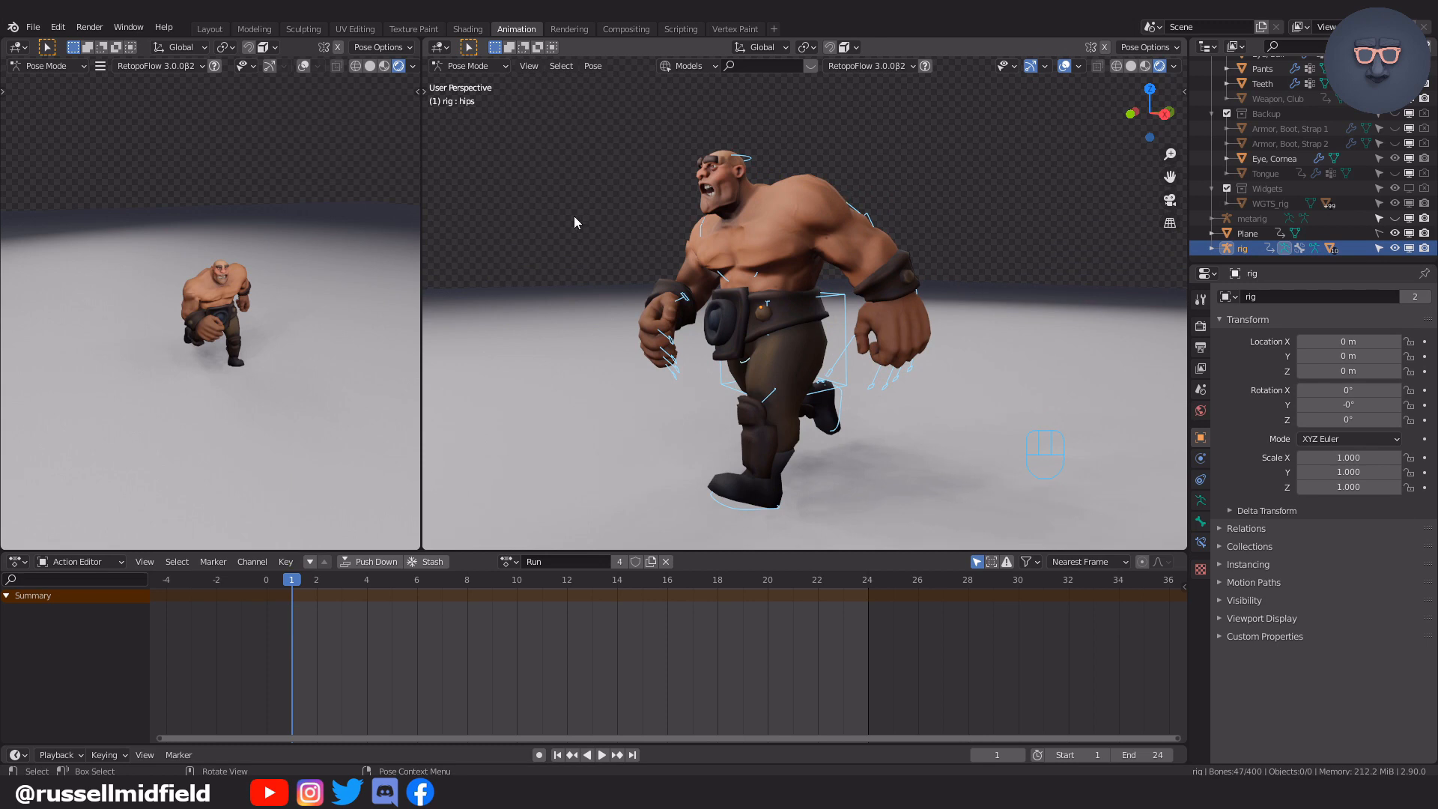
pyautogui.press('i')
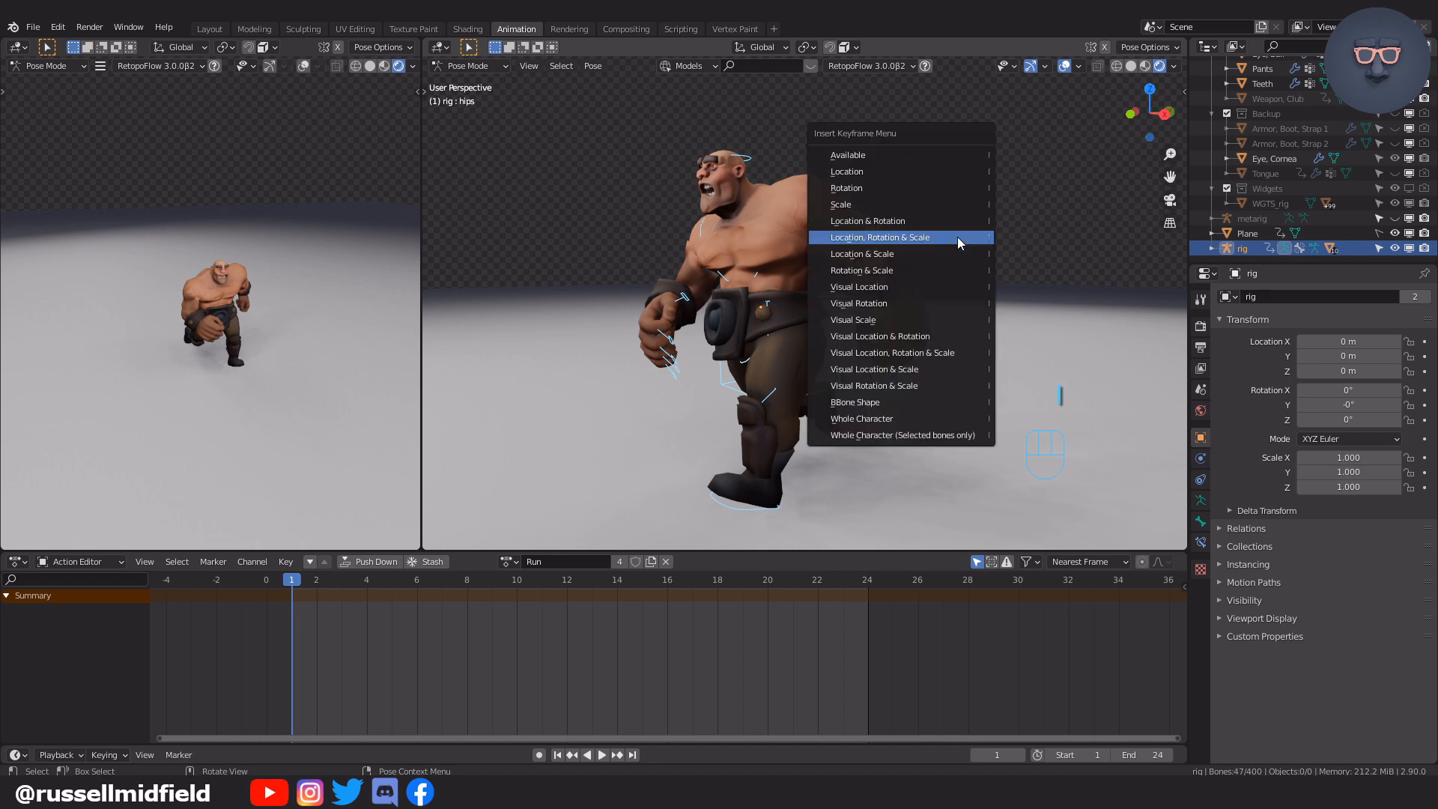
pyautogui.click(920, 240)
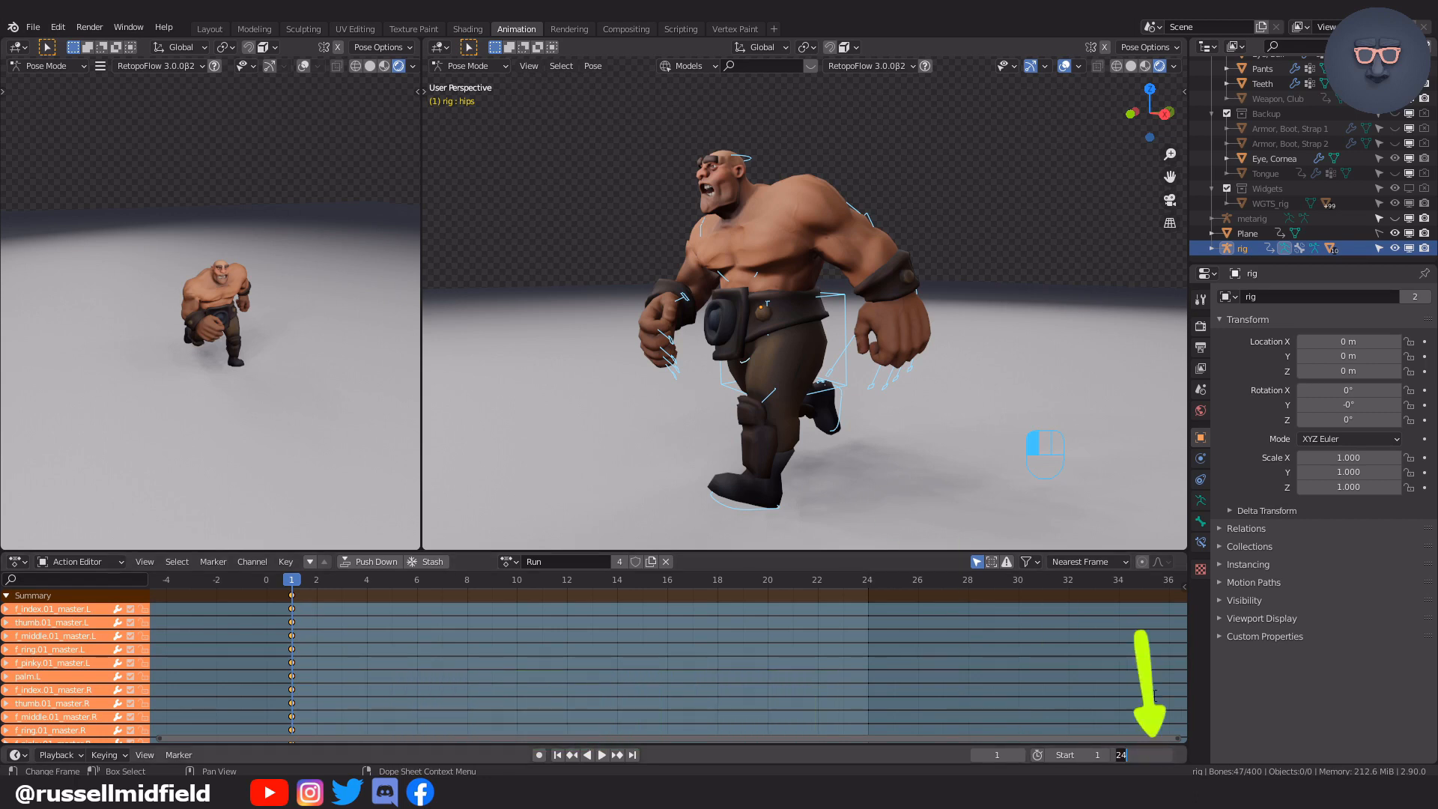
pyautogui.press('Return')
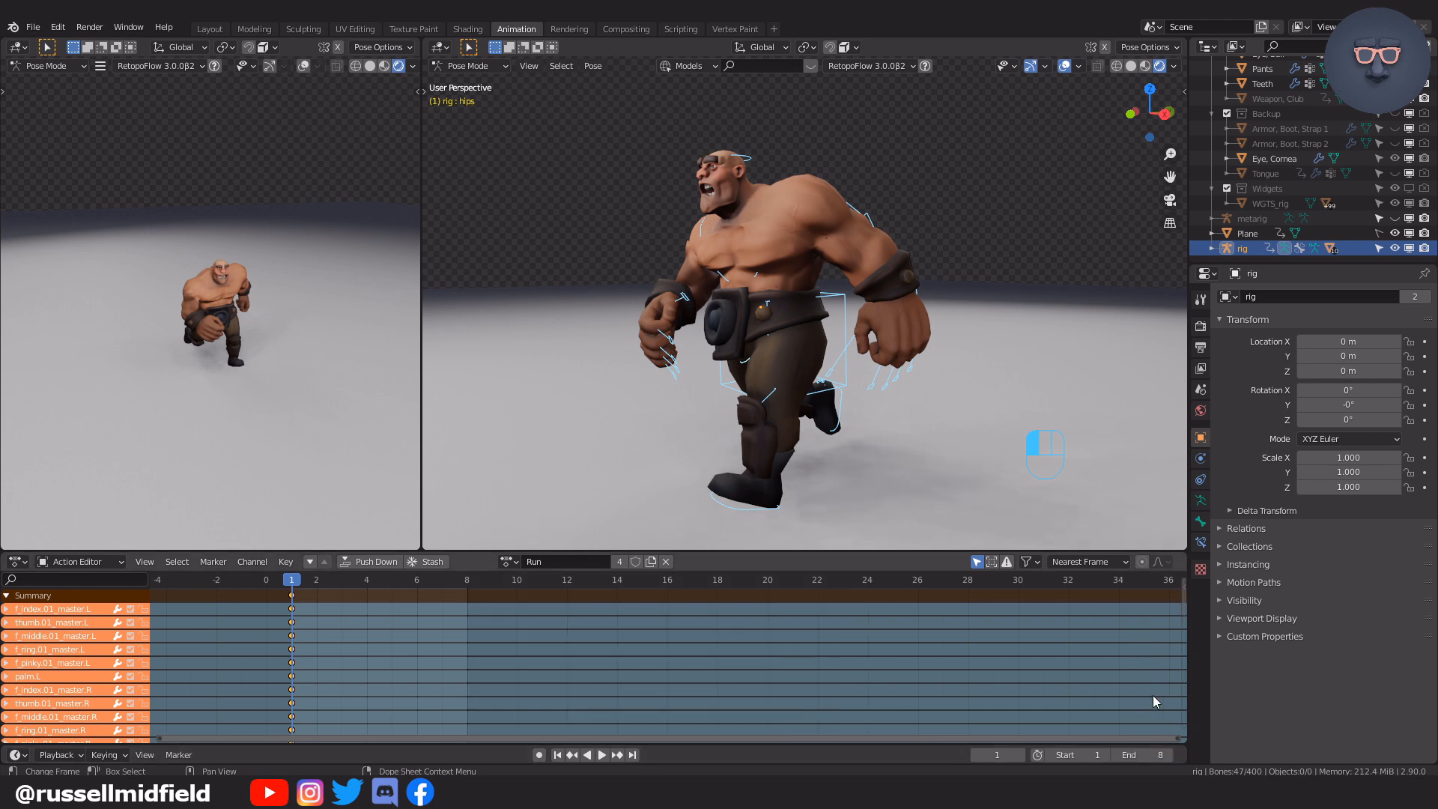
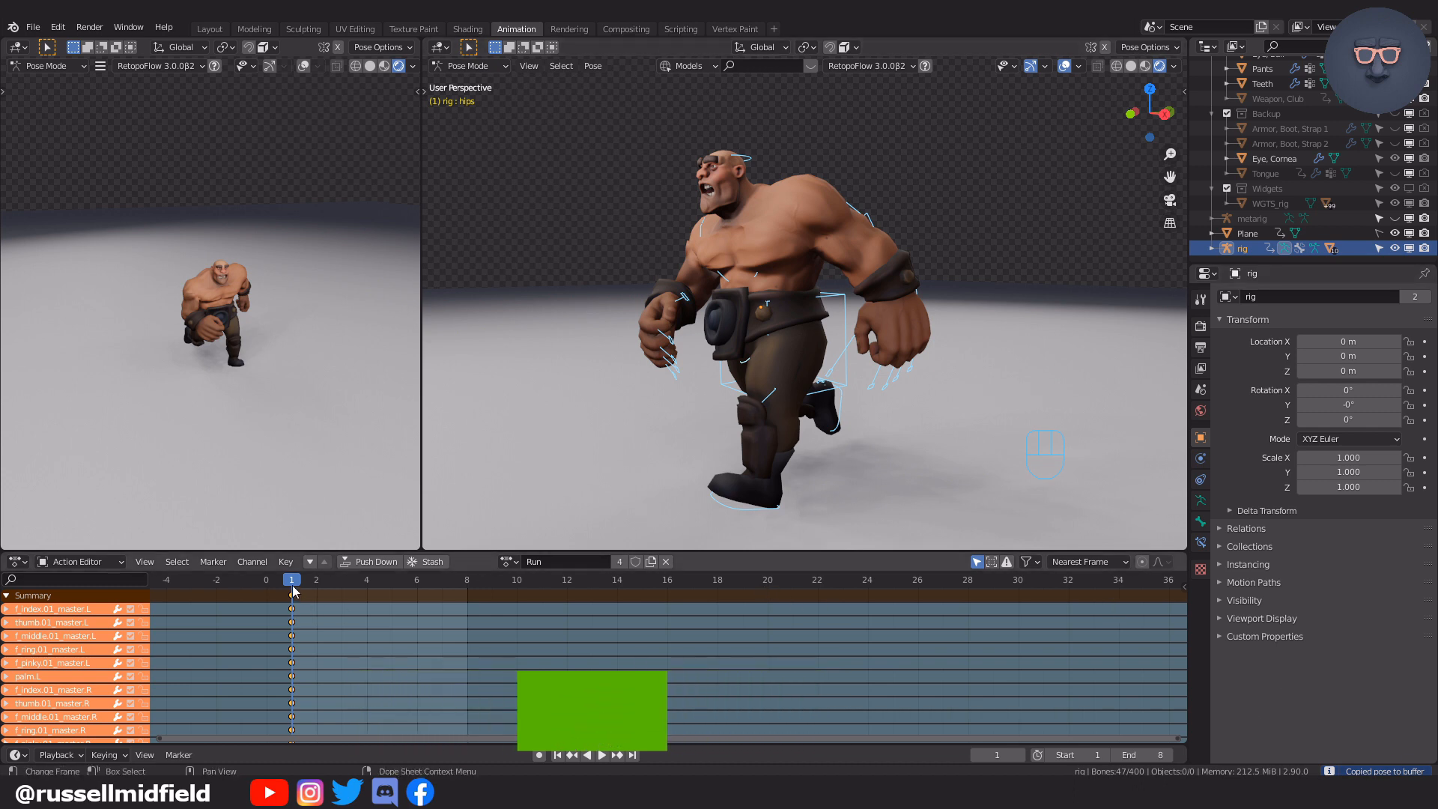
# Paste the copied frame 1 pose flipped on the X axis at frame 9, and keyframe its location, rotation and scale.
pyautogui.moveTo(292, 583); pyautogui.dragTo(352, 583)
pyautogui.moveTo(454, 585); pyautogui.dragTo(494, 588)
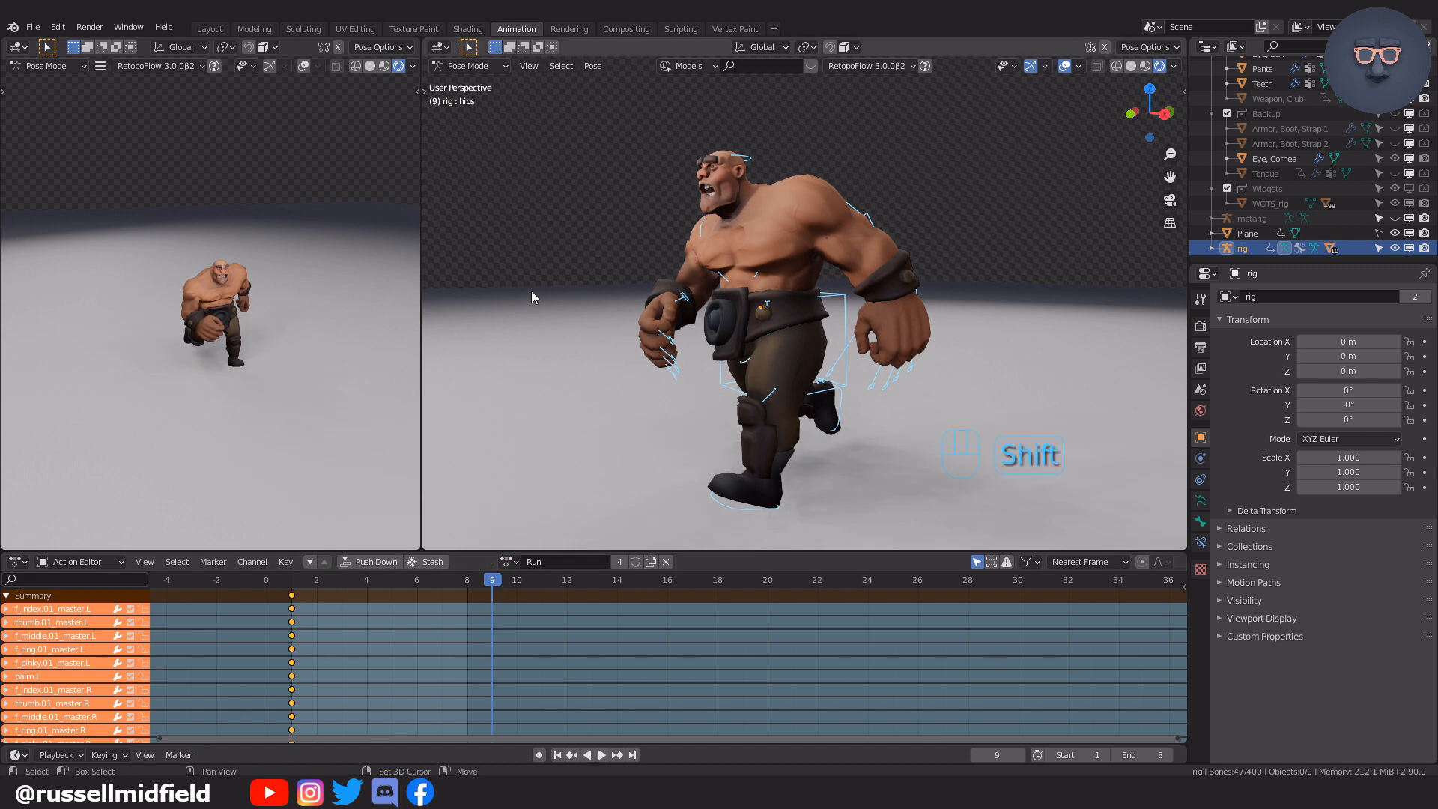
pyautogui.hotkey('ctrl', 'shift', 'v')
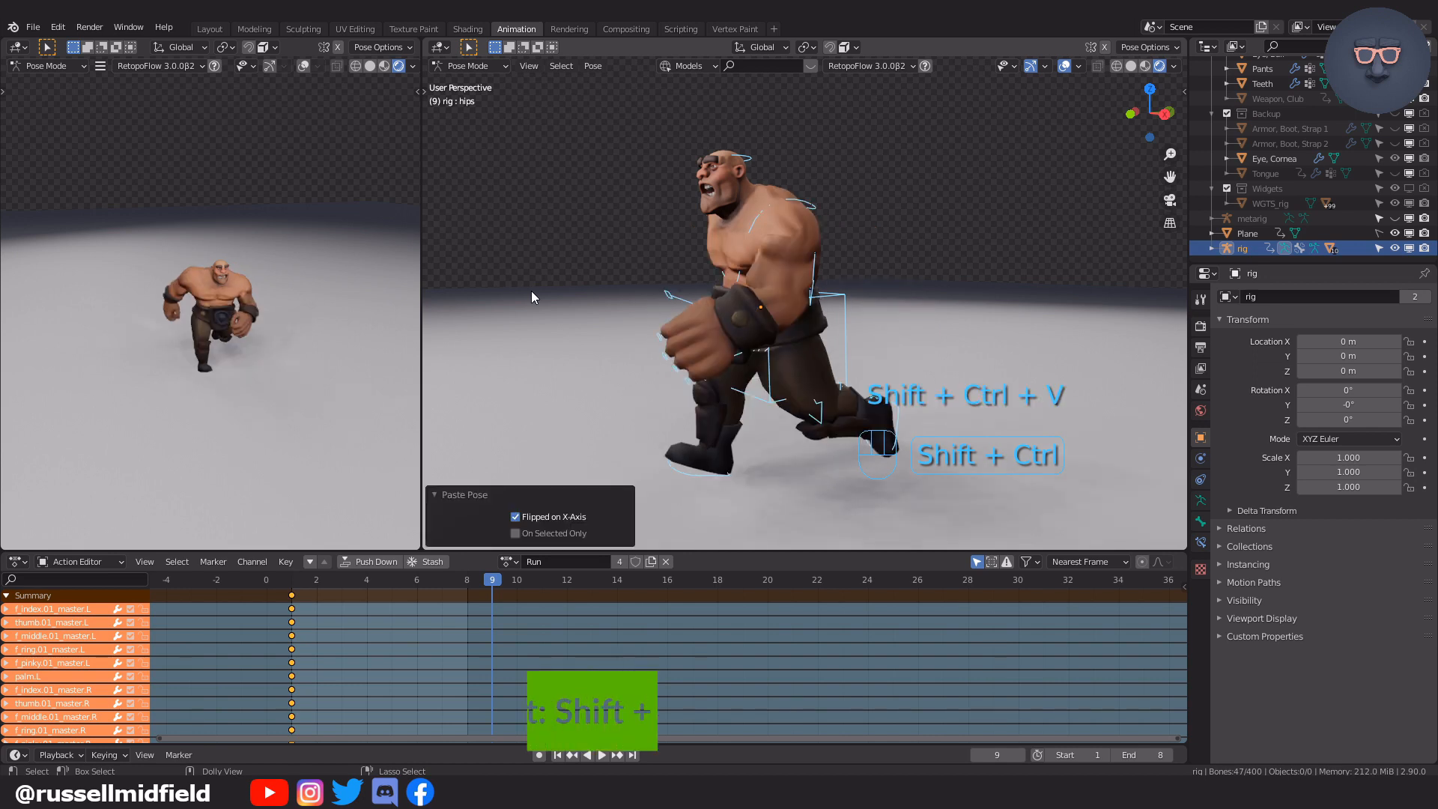
pyautogui.moveTo(566, 393); pyautogui.dragTo(605, 420, button='middle')
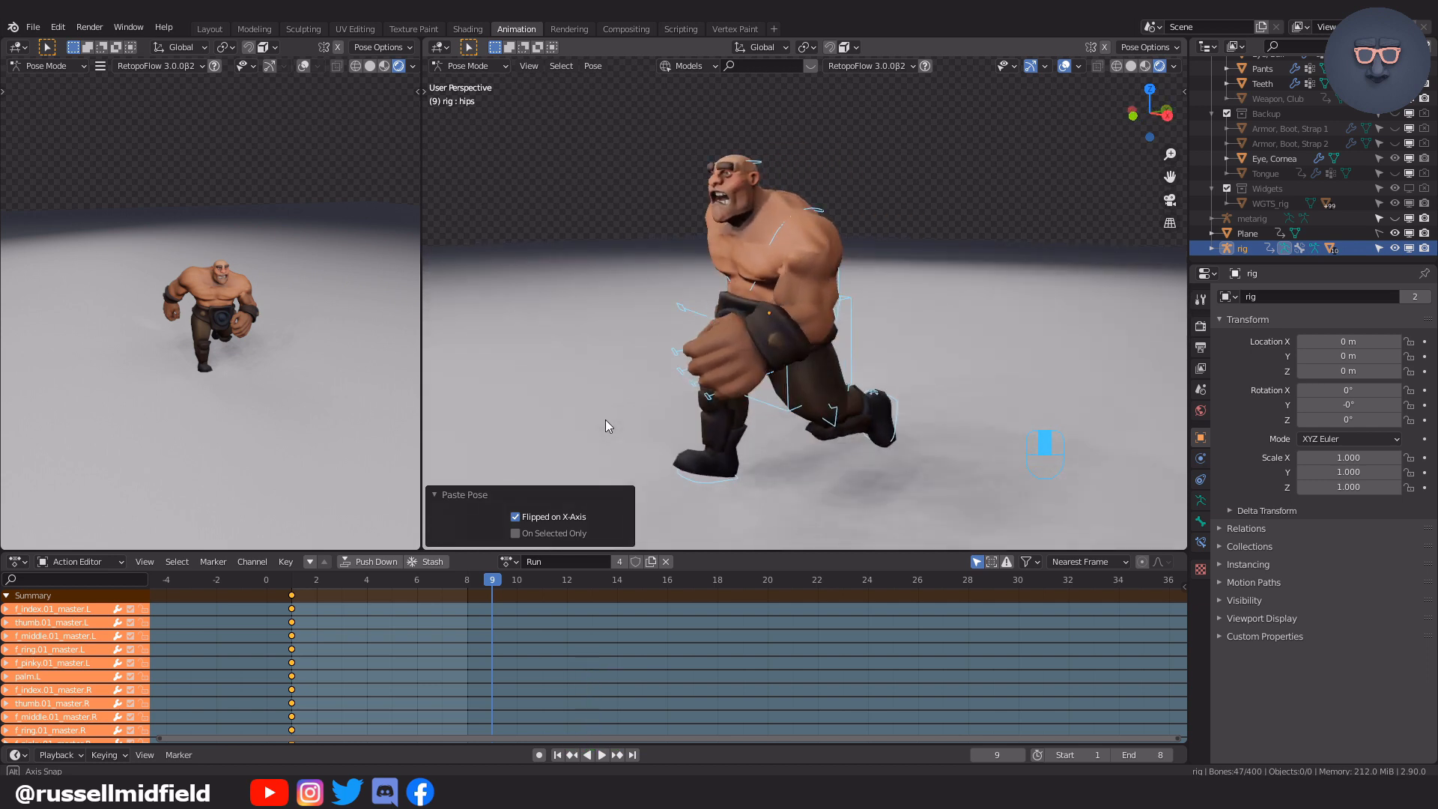
pyautogui.press('i')
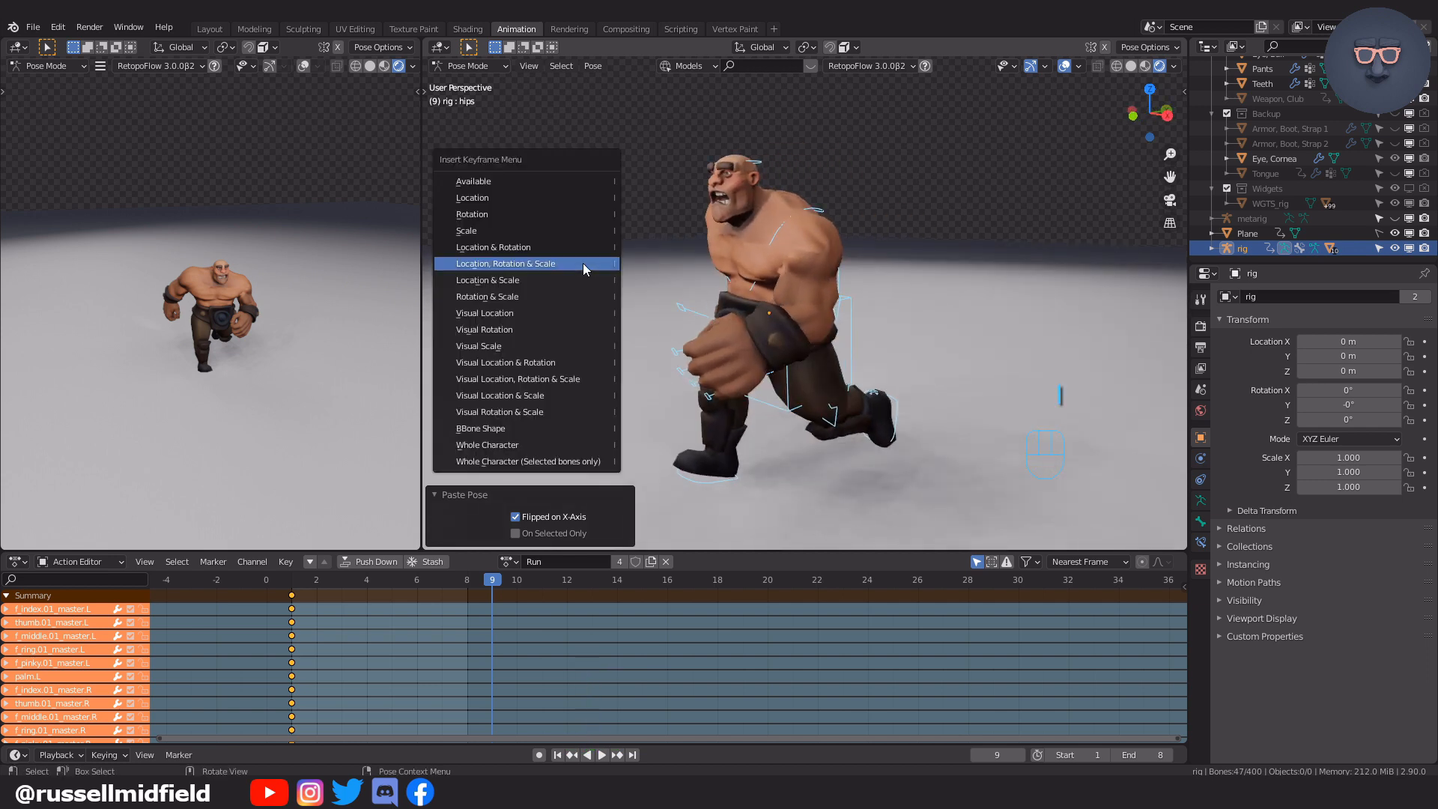
pyautogui.click(583, 263)
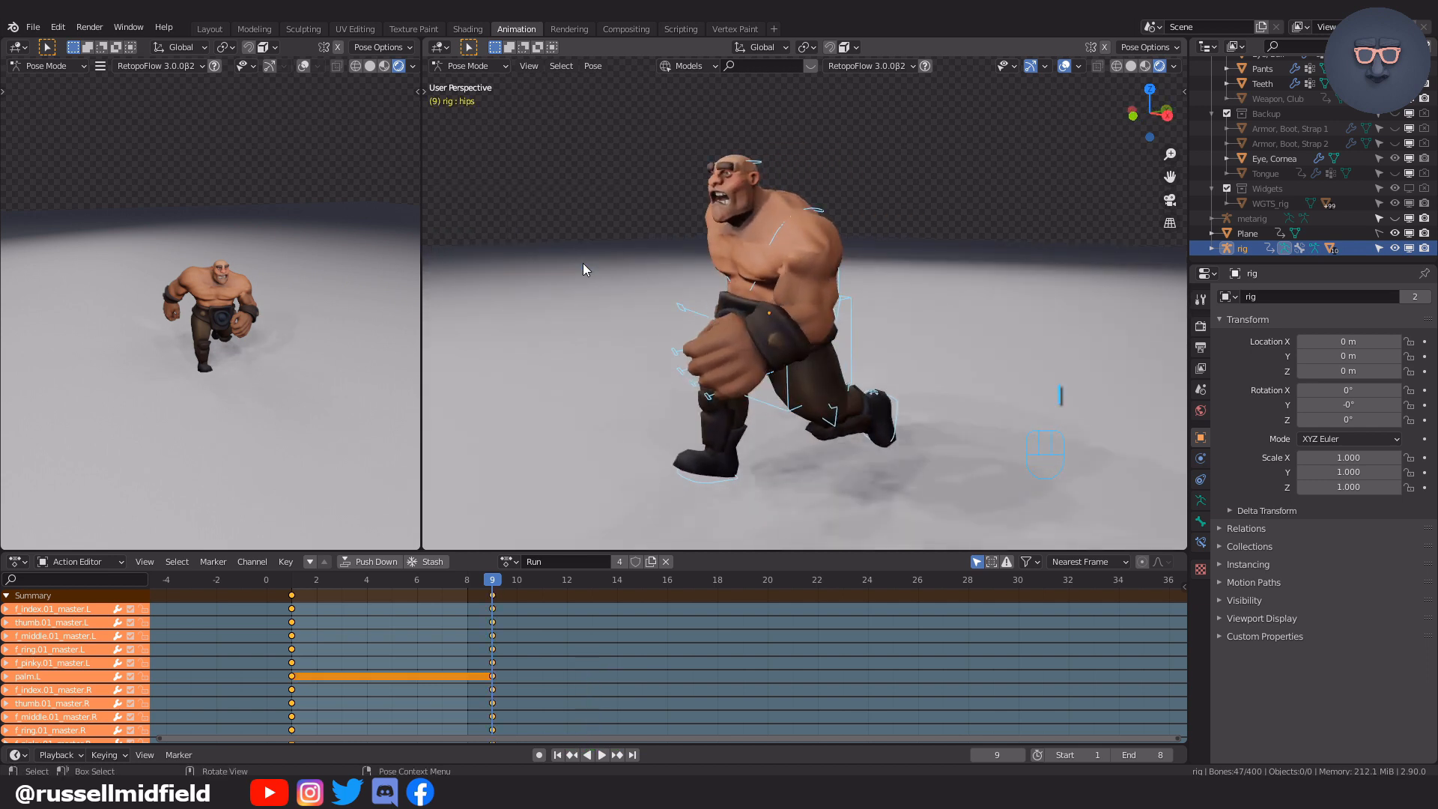
# Play back the run loop, check it from the right side view, and return to frame 1.
pyautogui.click(600, 755)
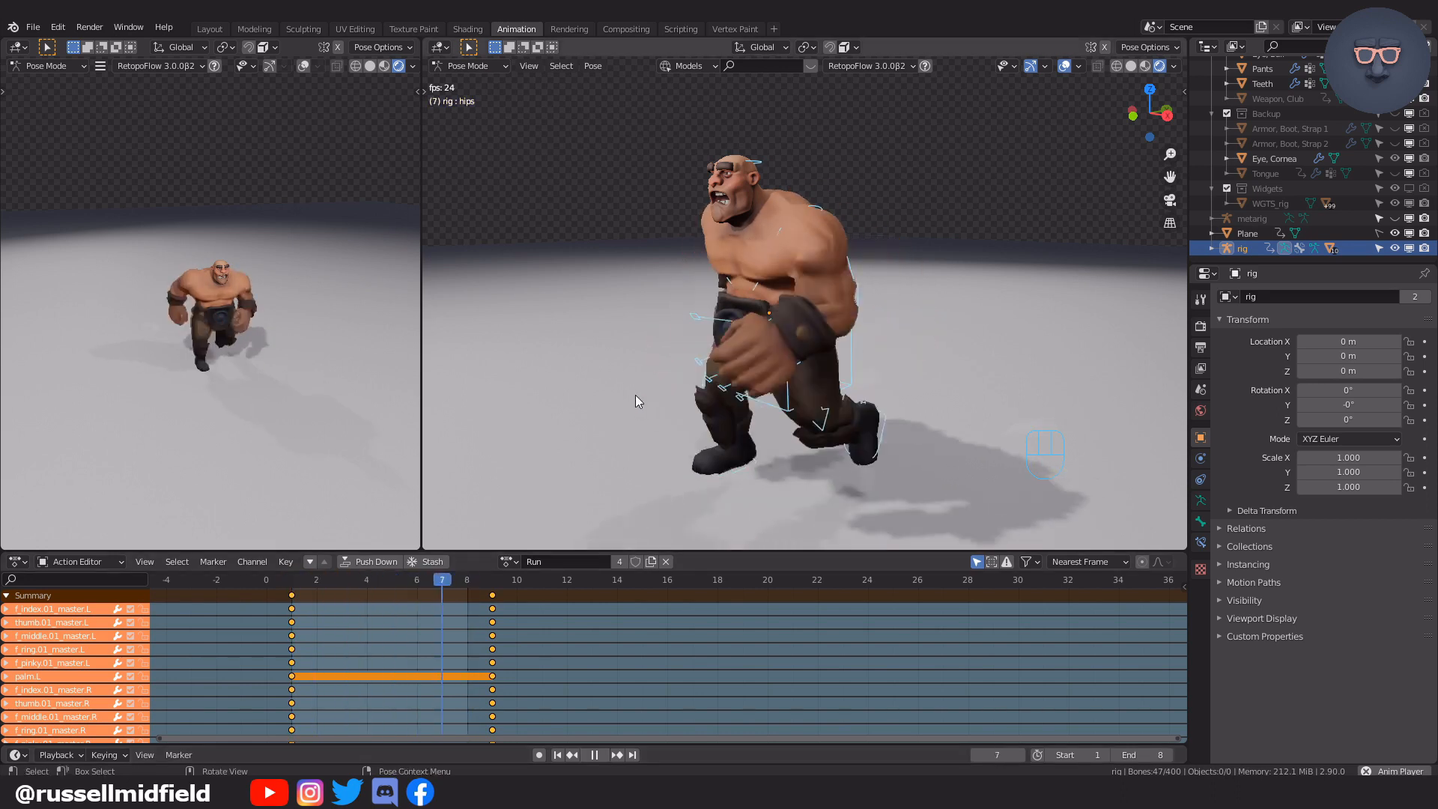
pyautogui.press('KP_3')
pyautogui.press('space')
pyautogui.click(291, 580)
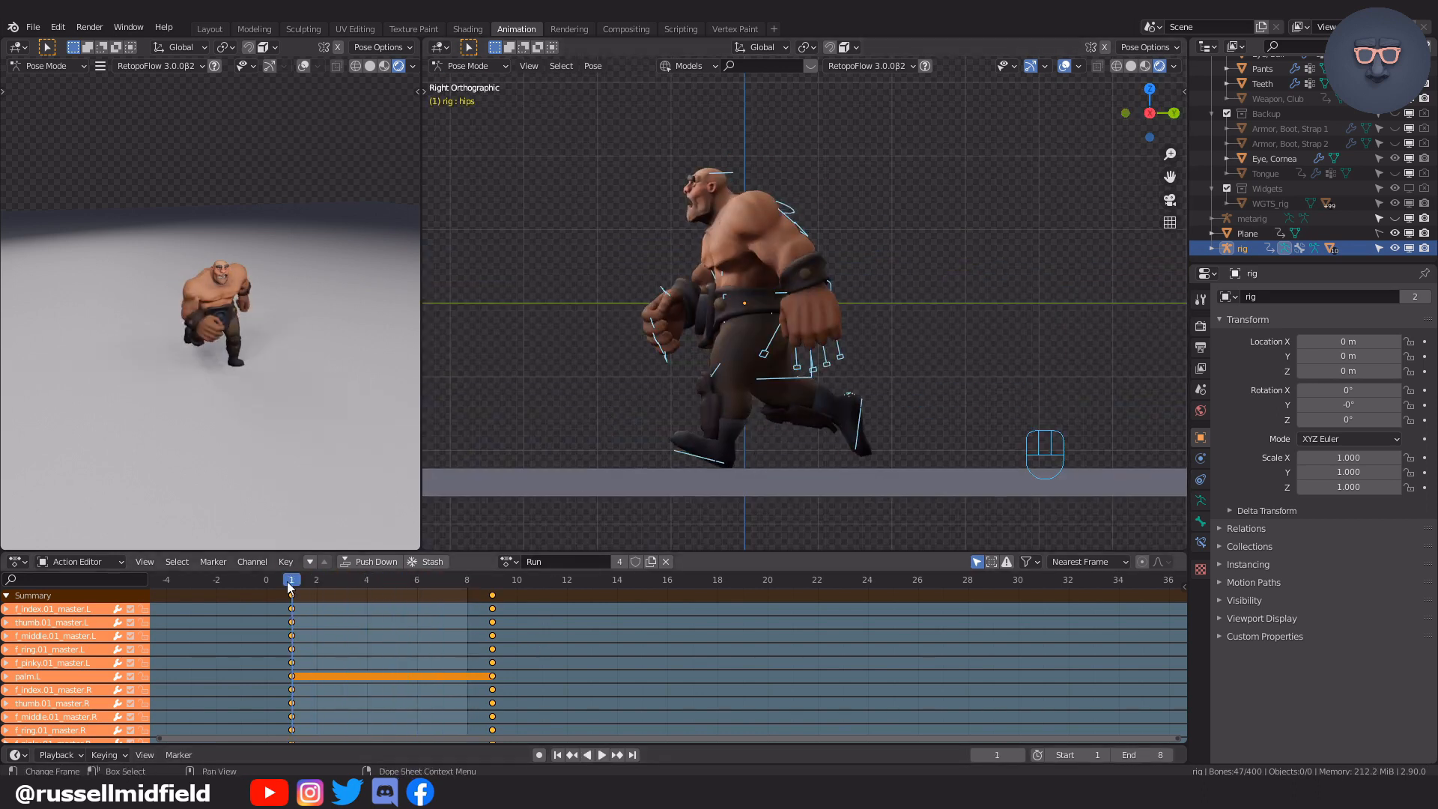
# At frame 5, move the left foot IK control backward, away from the right foot, in the right side view.
pyautogui.moveTo(294, 584); pyautogui.dragTo(388, 587)
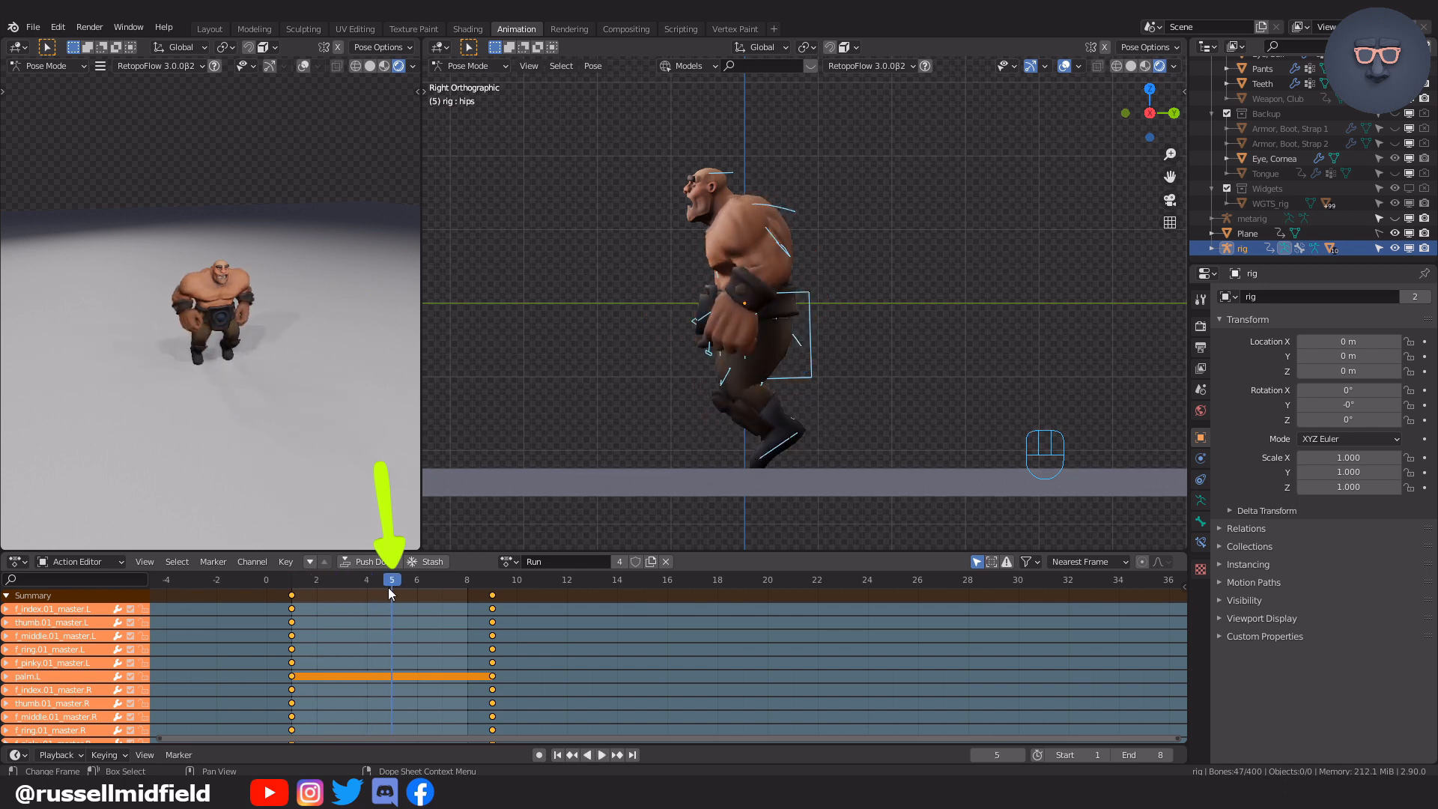
pyautogui.click(790, 437)
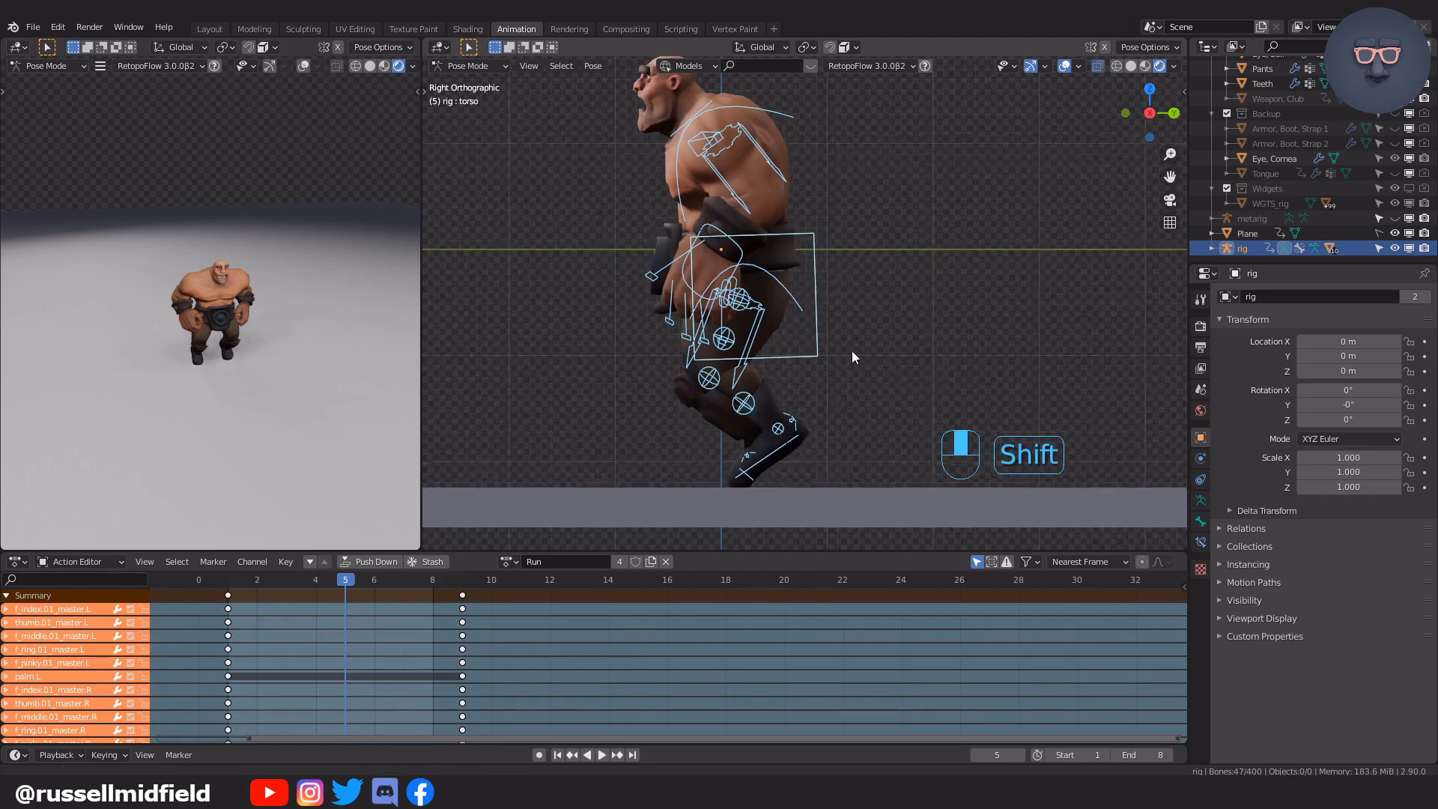
pyautogui.click(788, 441)
pyautogui.keyDown('shift'); pyautogui.moveTo(883, 432); pyautogui.dragTo(846, 402, button='middle'); pyautogui.keyUp('shift')
pyautogui.scroll(3, 882, 374)
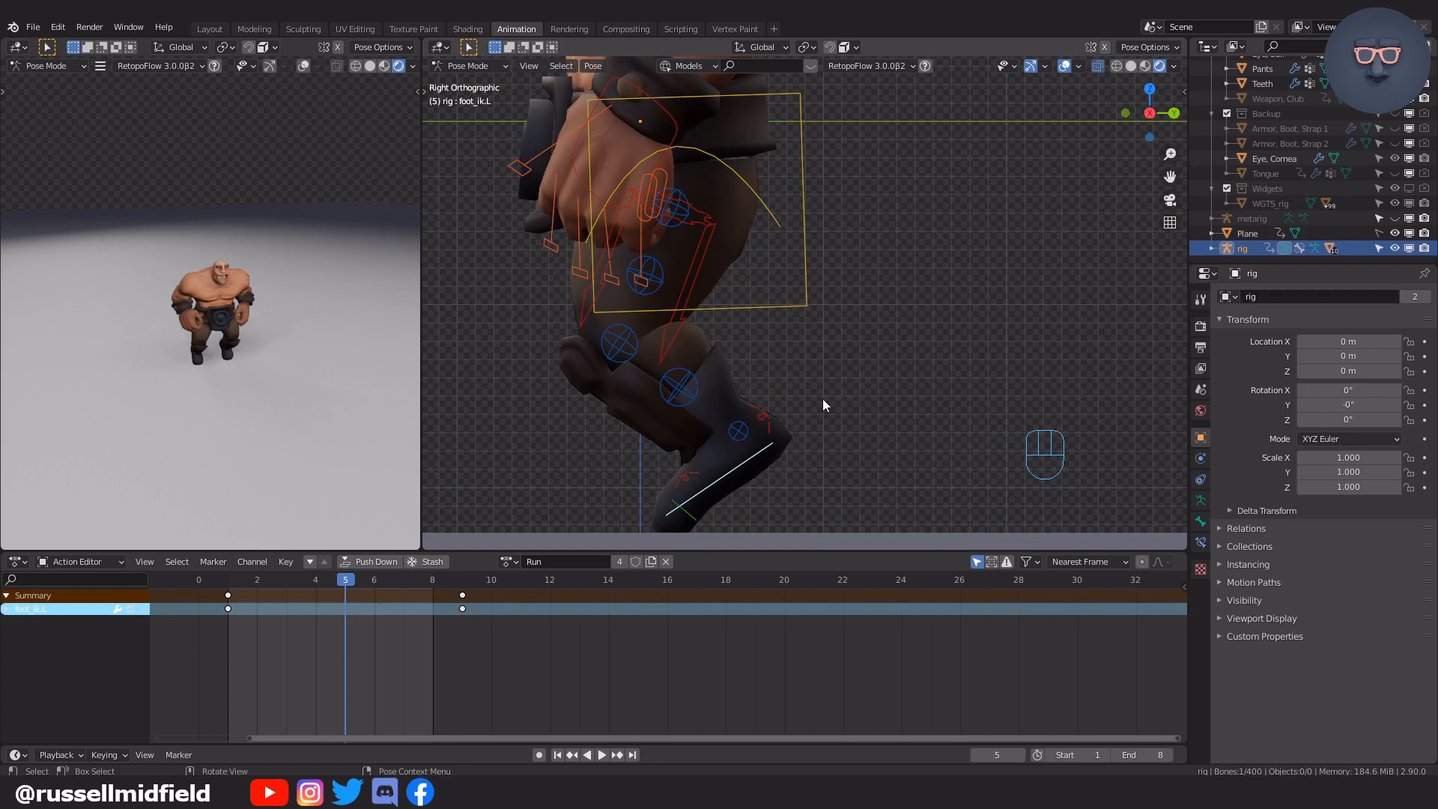
pyautogui.press('g')
pyautogui.click(934, 414)
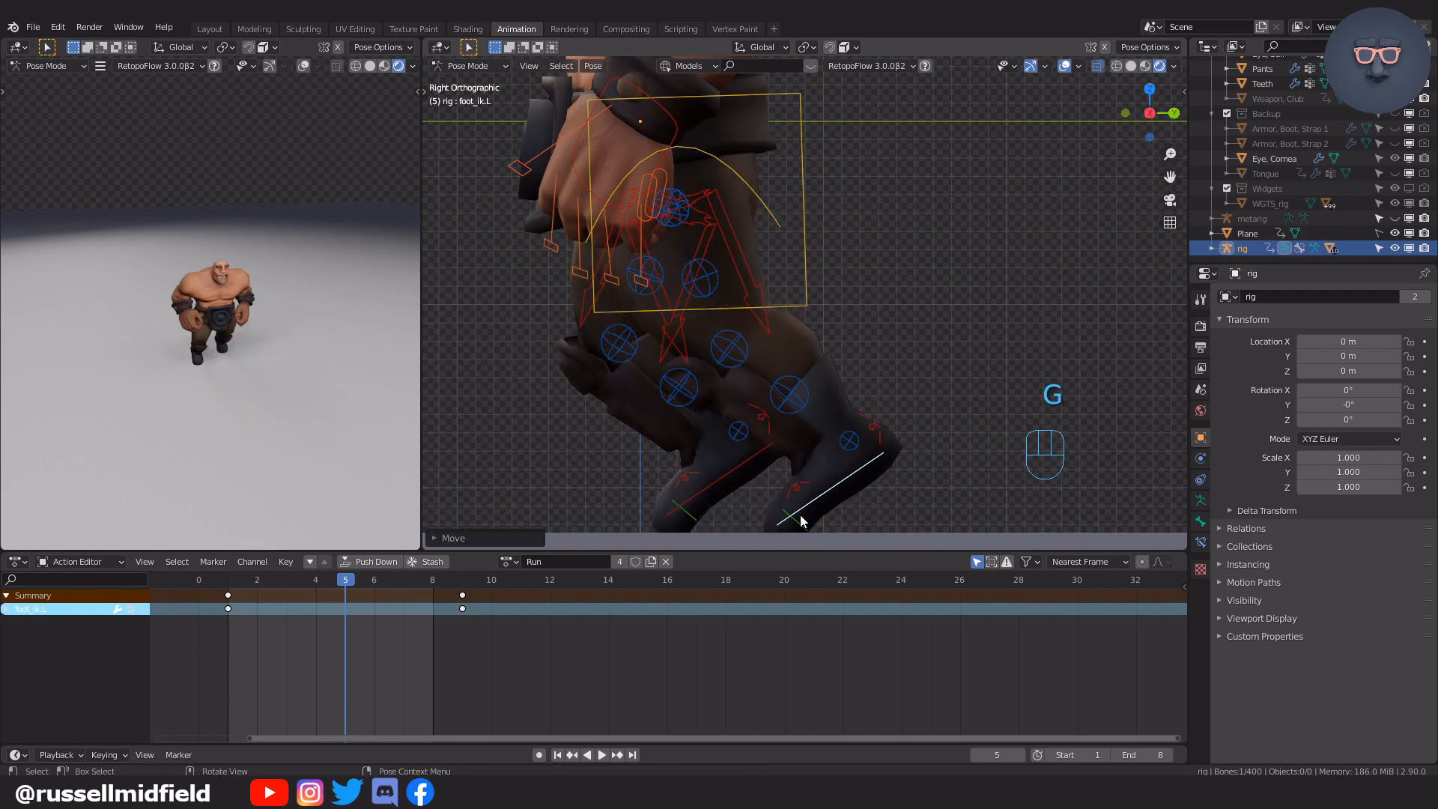
# Rotate the left toe control about 36°, and move the left foot IK control about 0.01 m in Y and -0.045 m in Z.
pyautogui.press('r')
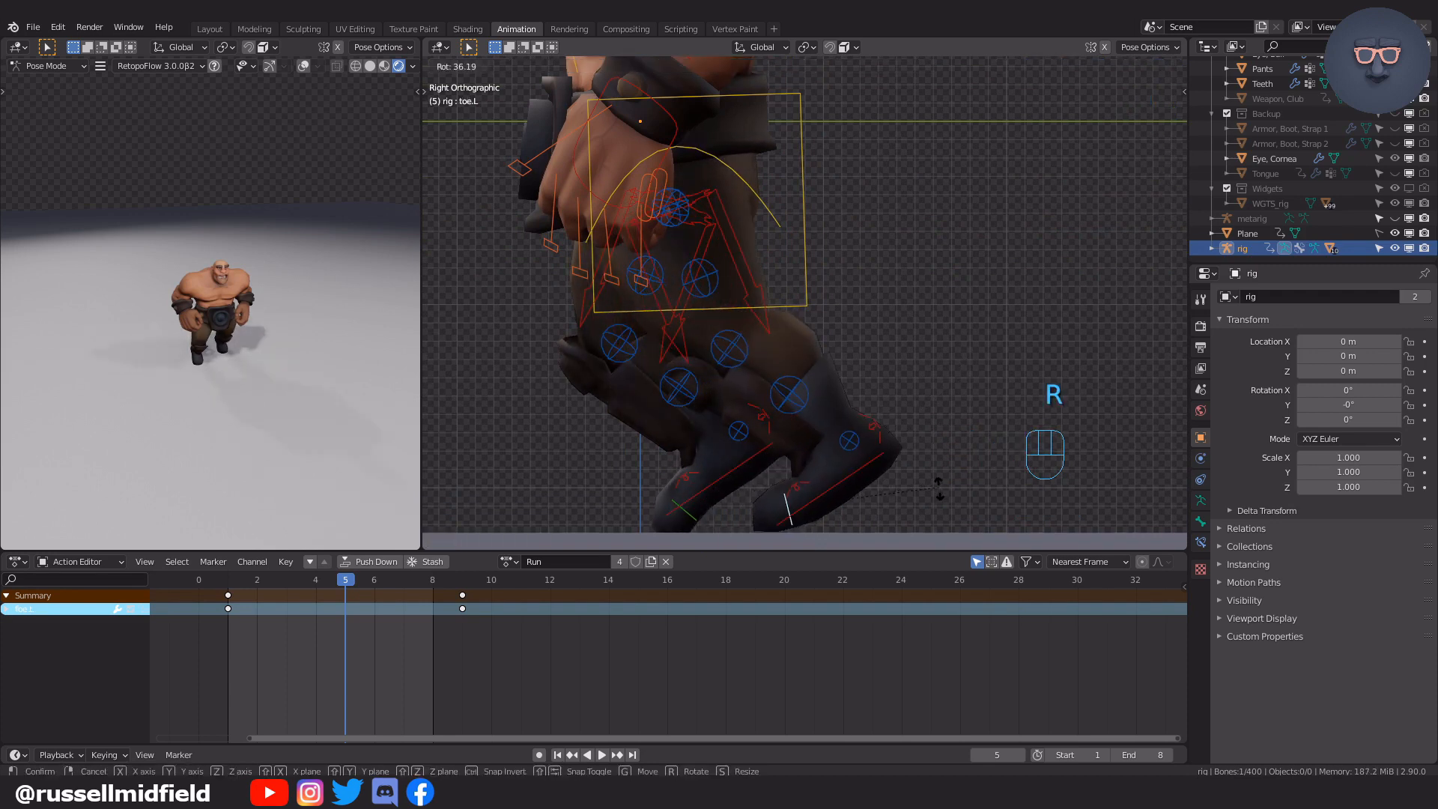
pyautogui.click(939, 503)
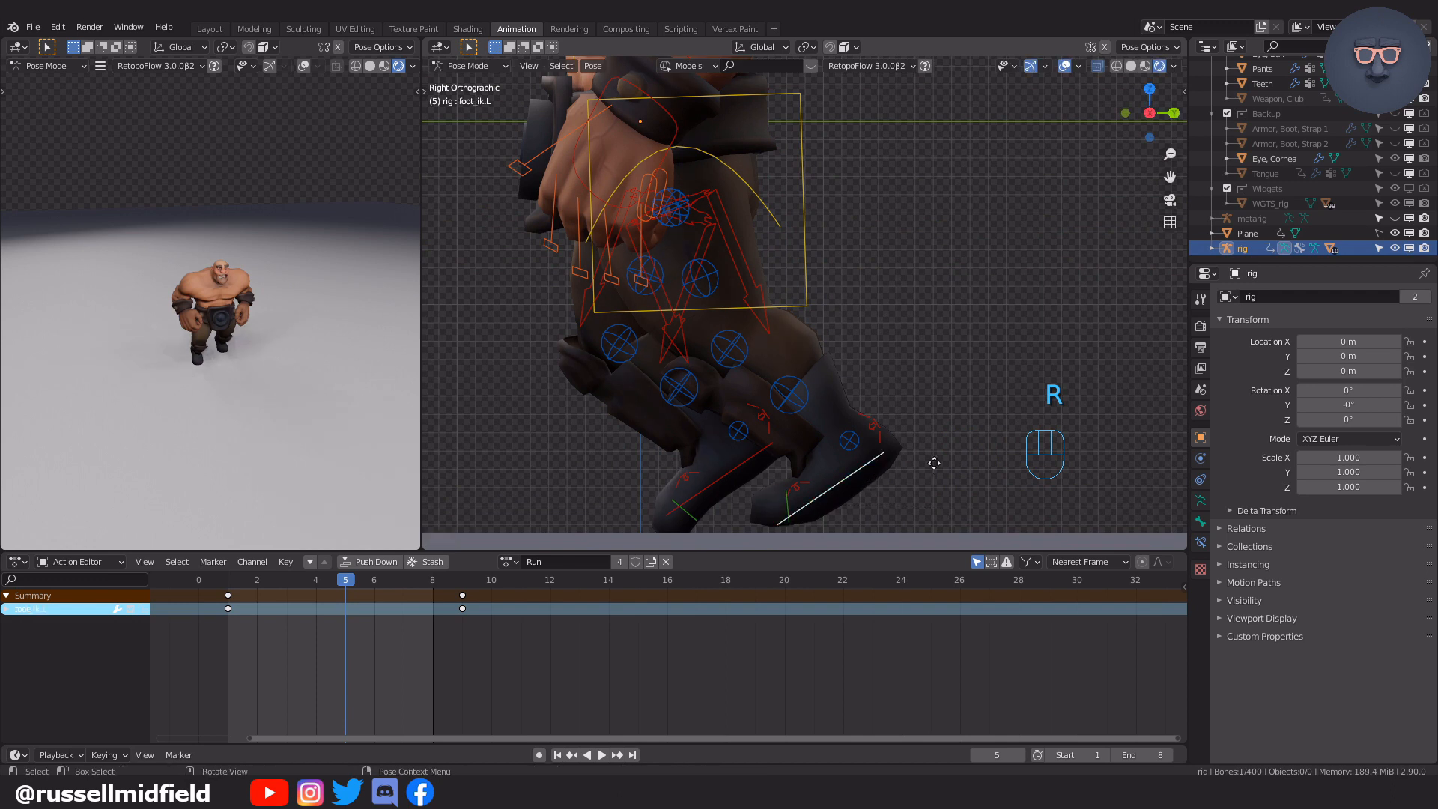
pyautogui.press('g')
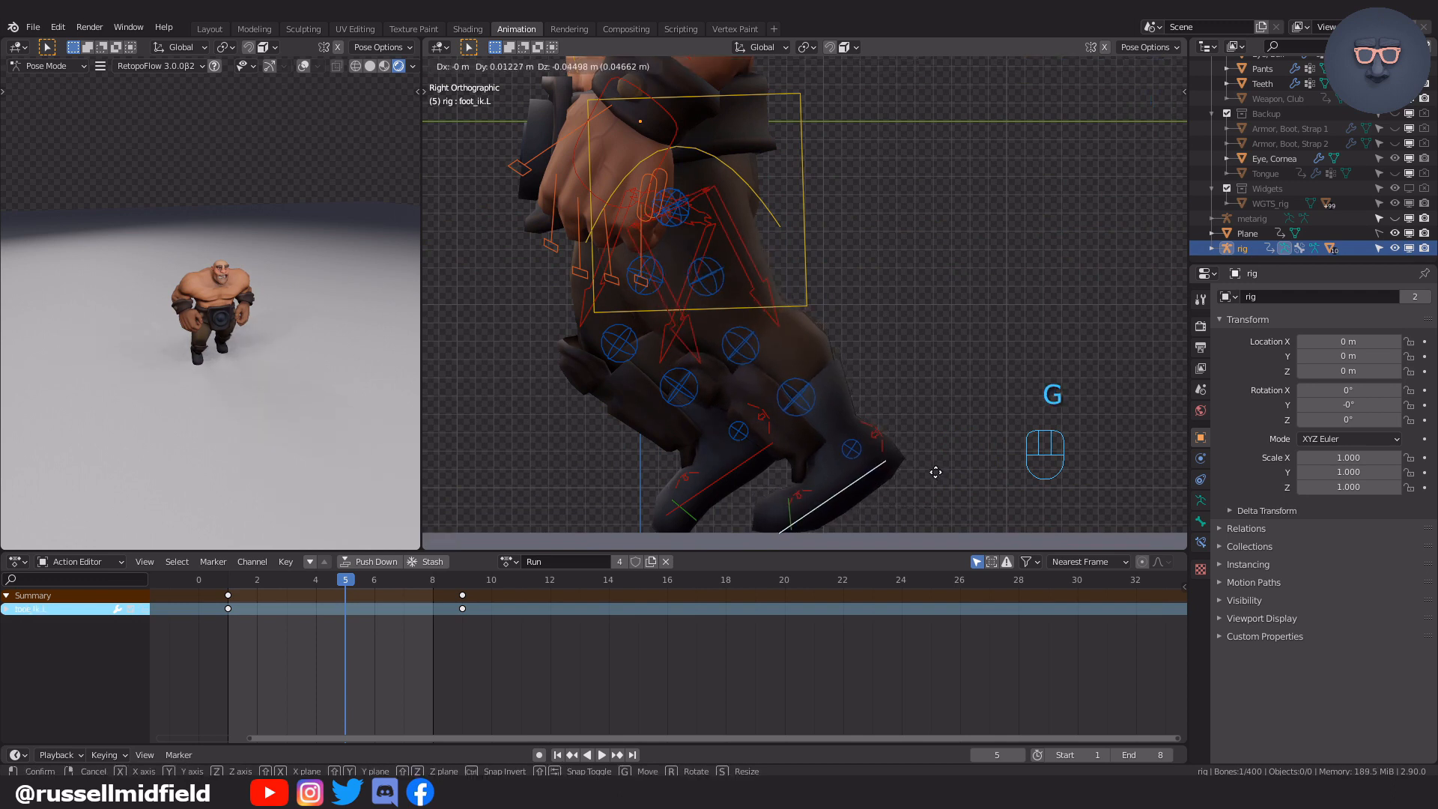
pyautogui.click(936, 472)
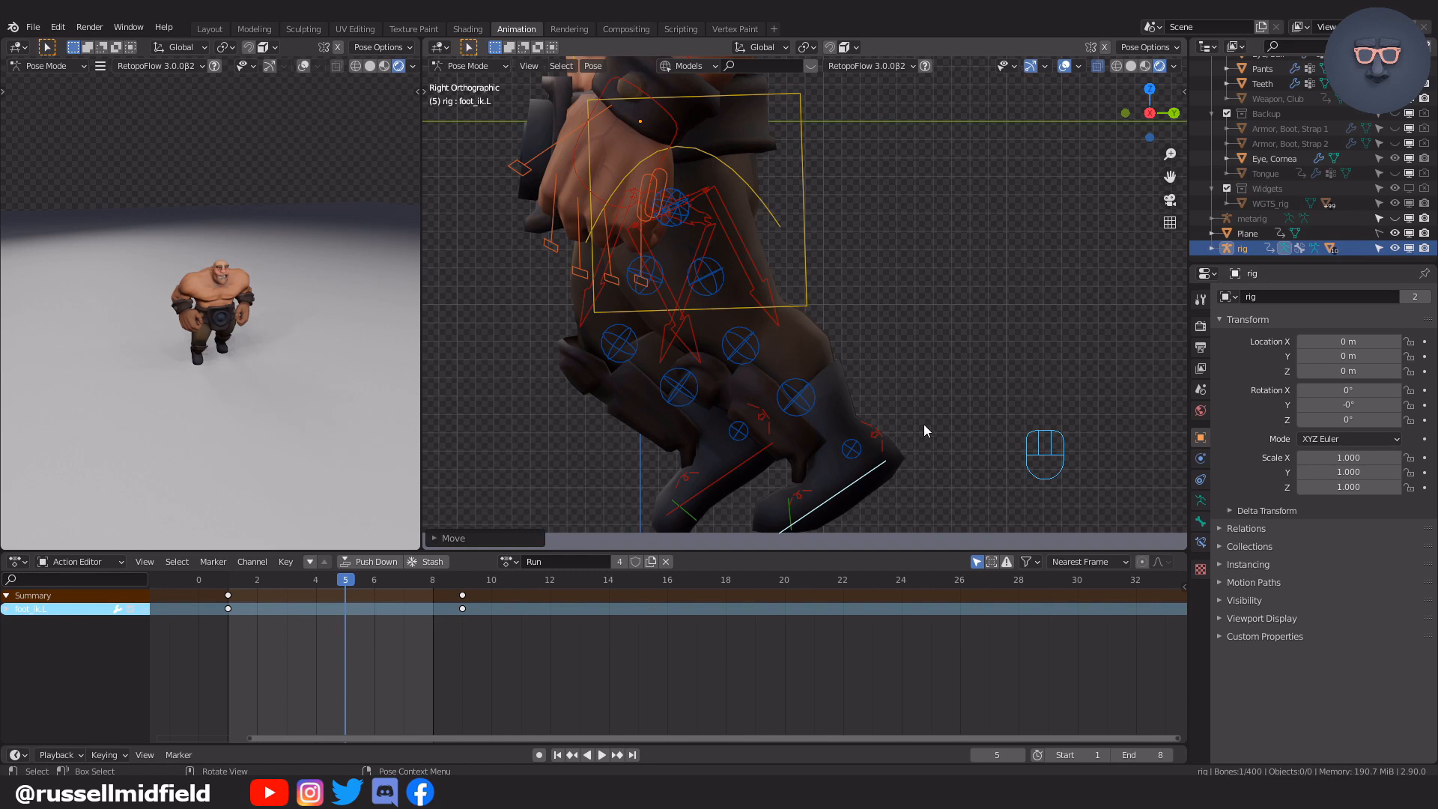
# At frame 5, rotate the left toe control slightly and nudge the left foot IK control in the right side view.
pyautogui.scroll(2, 924, 424)
pyautogui.keyDown('shift'); pyautogui.moveTo(906, 405); pyautogui.dragTo(786, 397, button='middle'); pyautogui.keyUp('shift')
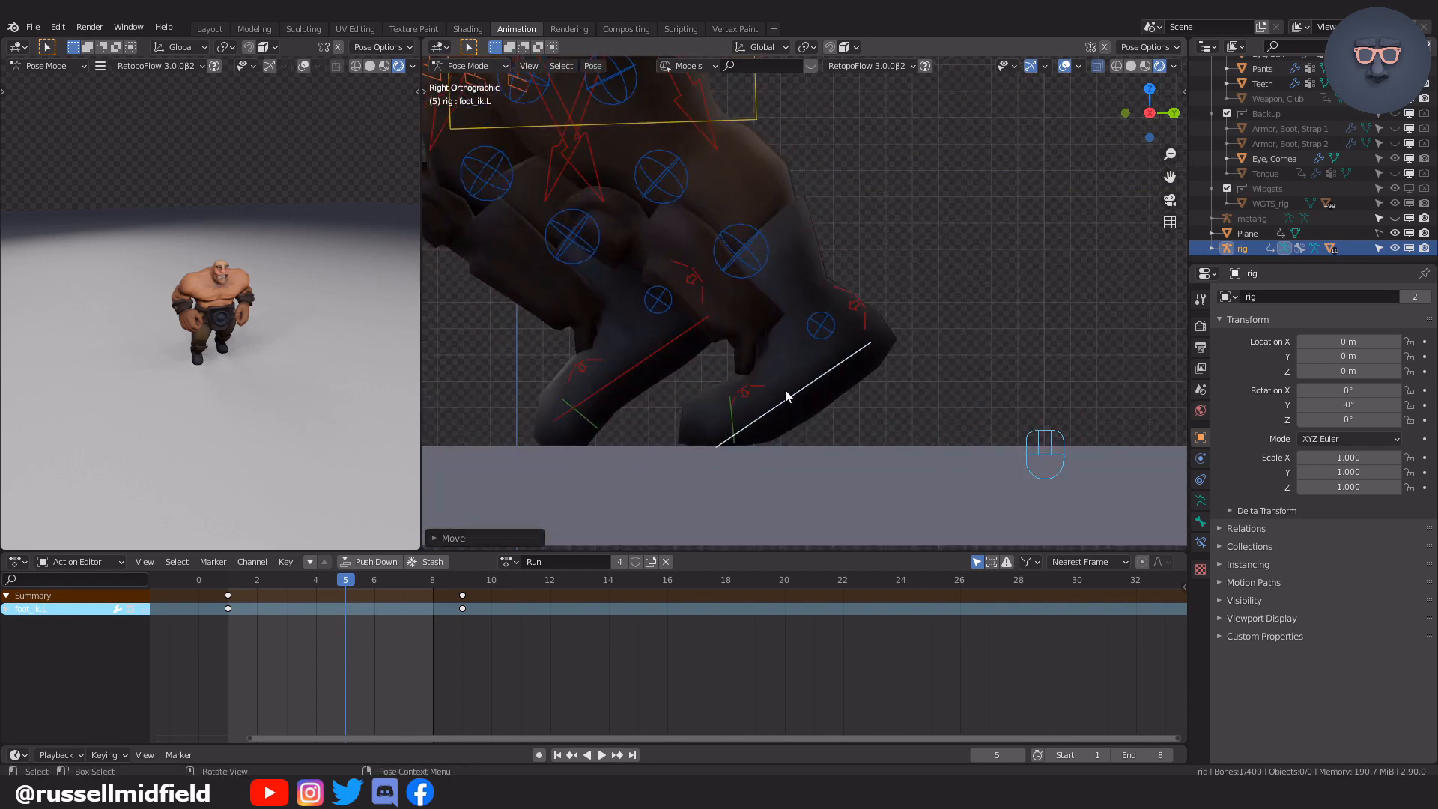
pyautogui.click(730, 400)
pyautogui.press('r')
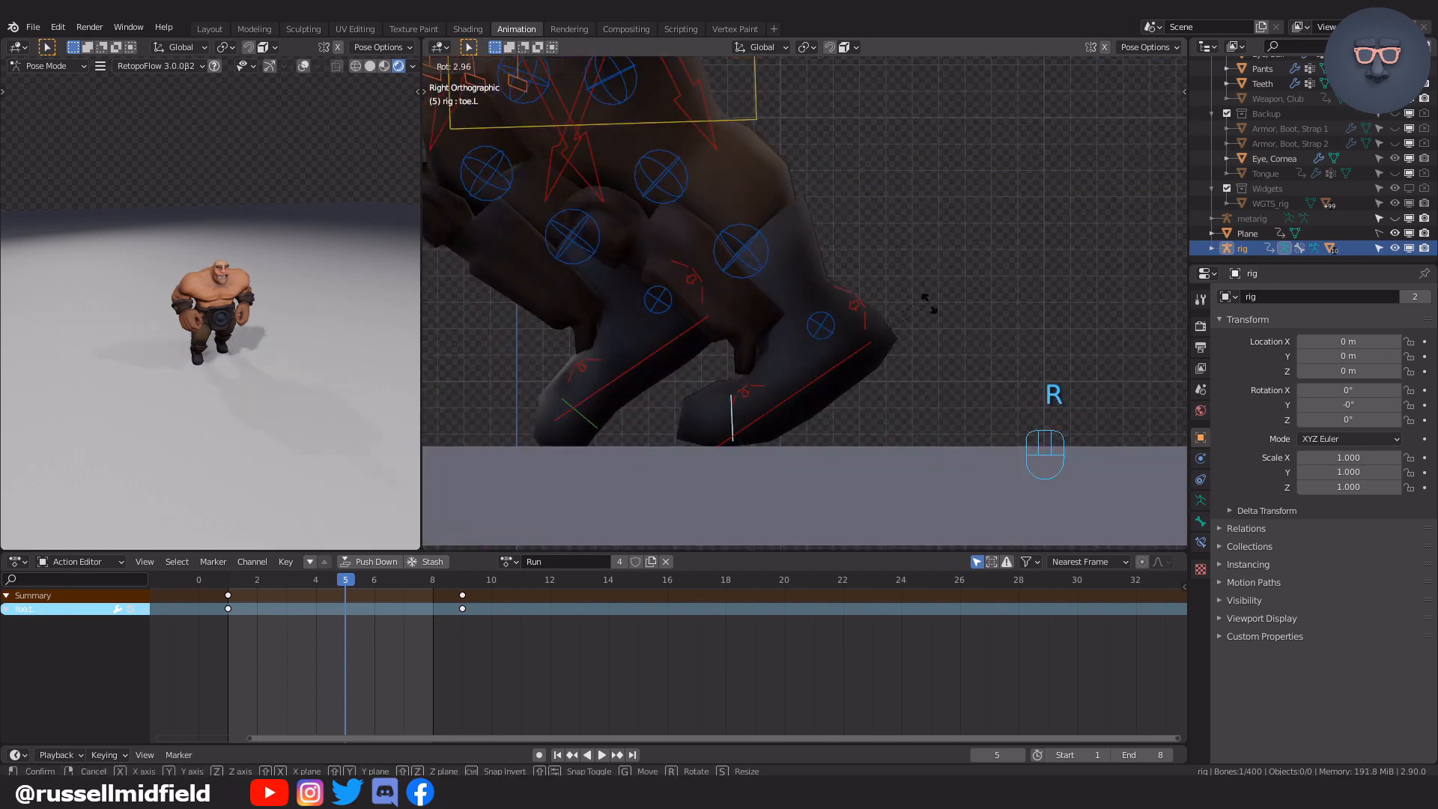
pyautogui.click(849, 370)
pyautogui.click(838, 366)
pyautogui.press('g')
pyautogui.click(802, 355)
# Move the right foot IK control about -0.10 m in Y and 0.07 m in Z, and rotate it to a steeper angle.
pyautogui.keyDown('shift'); pyautogui.moveTo(793, 353); pyautogui.dragTo(857, 445, button='middle'); pyautogui.keyUp('shift')
pyautogui.press('g')
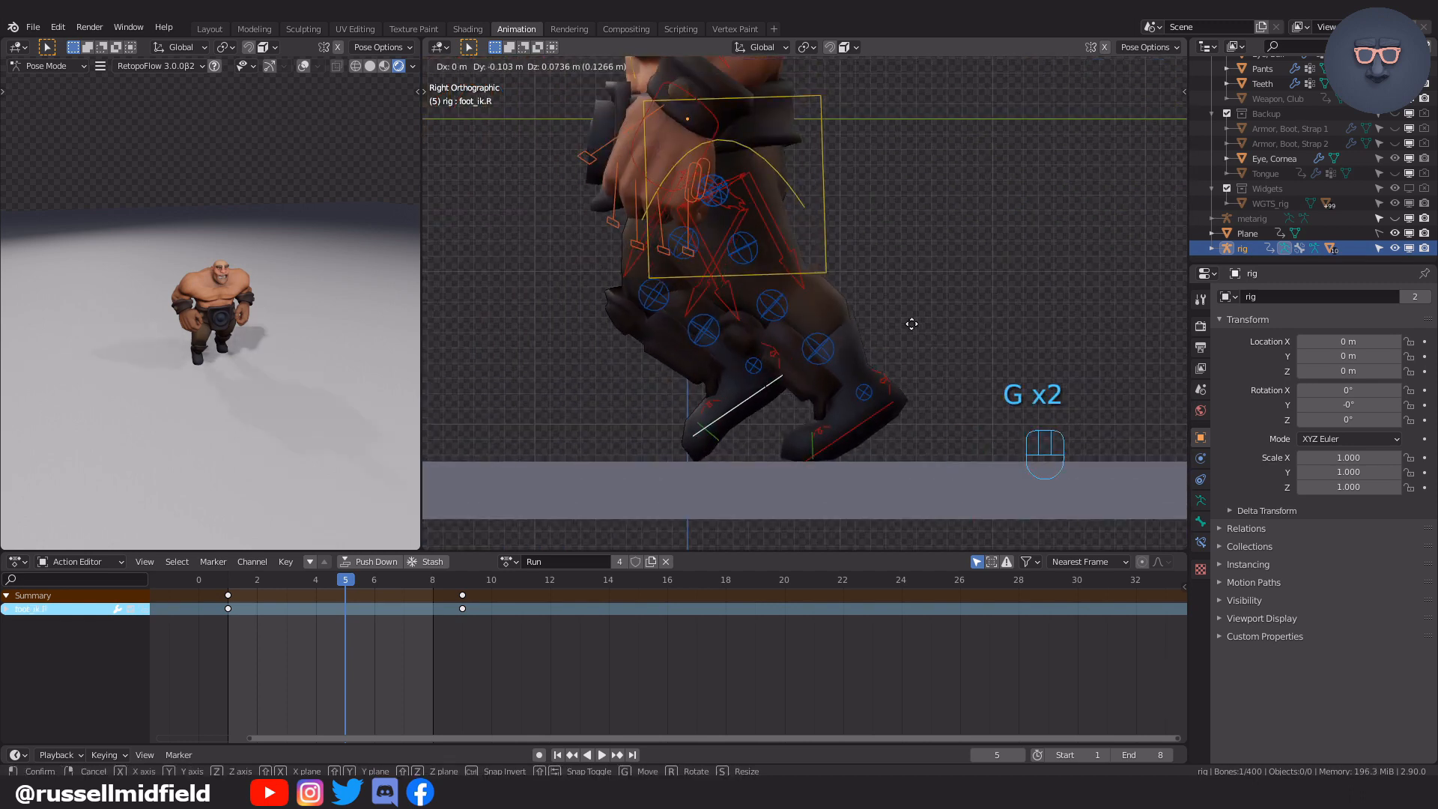
pyautogui.click(907, 323)
pyautogui.press('r')
pyautogui.click(780, 346)
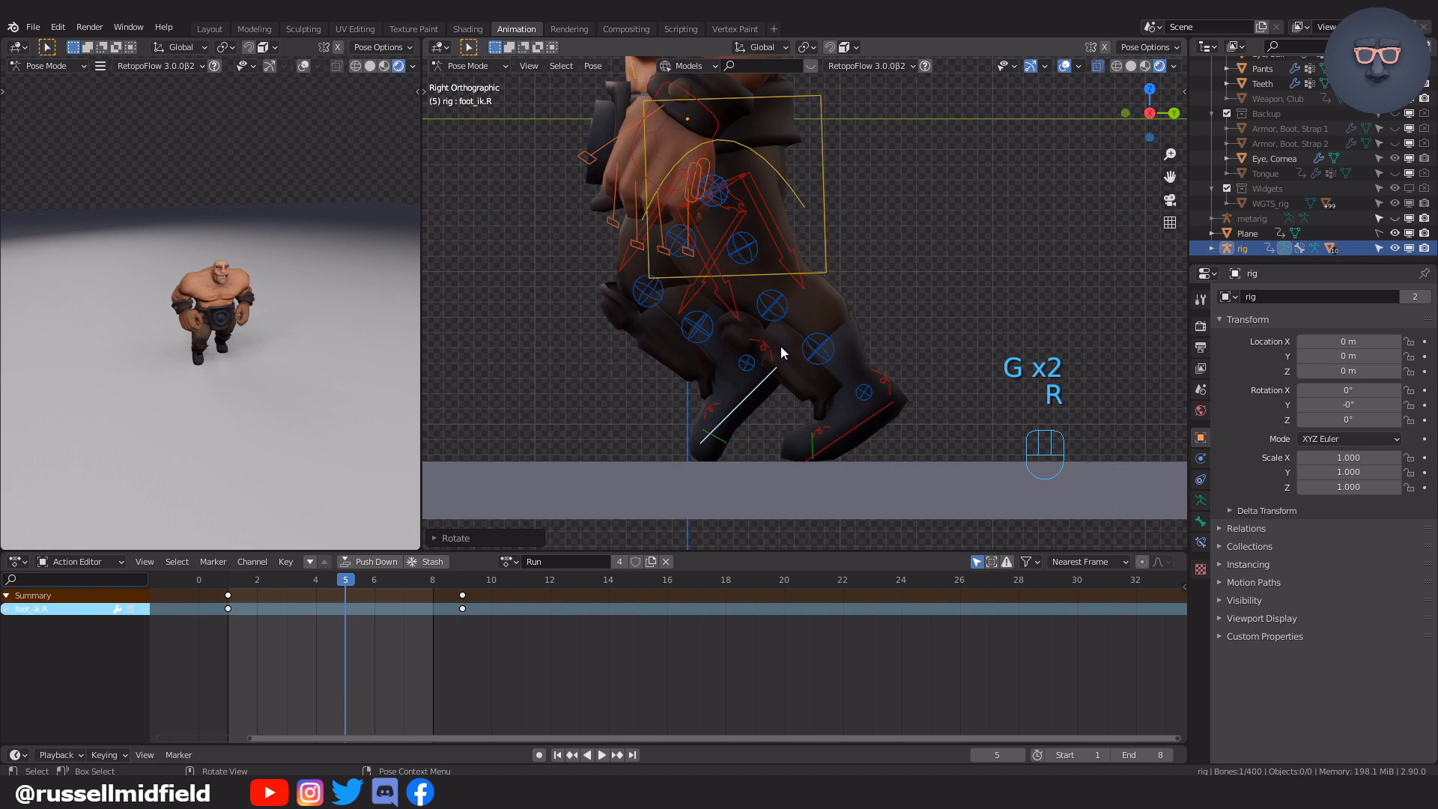
# Rotate the right heel control about -23° and adjust the rotation of the right toe control.
pyautogui.click(767, 345)
pyautogui.press('r')
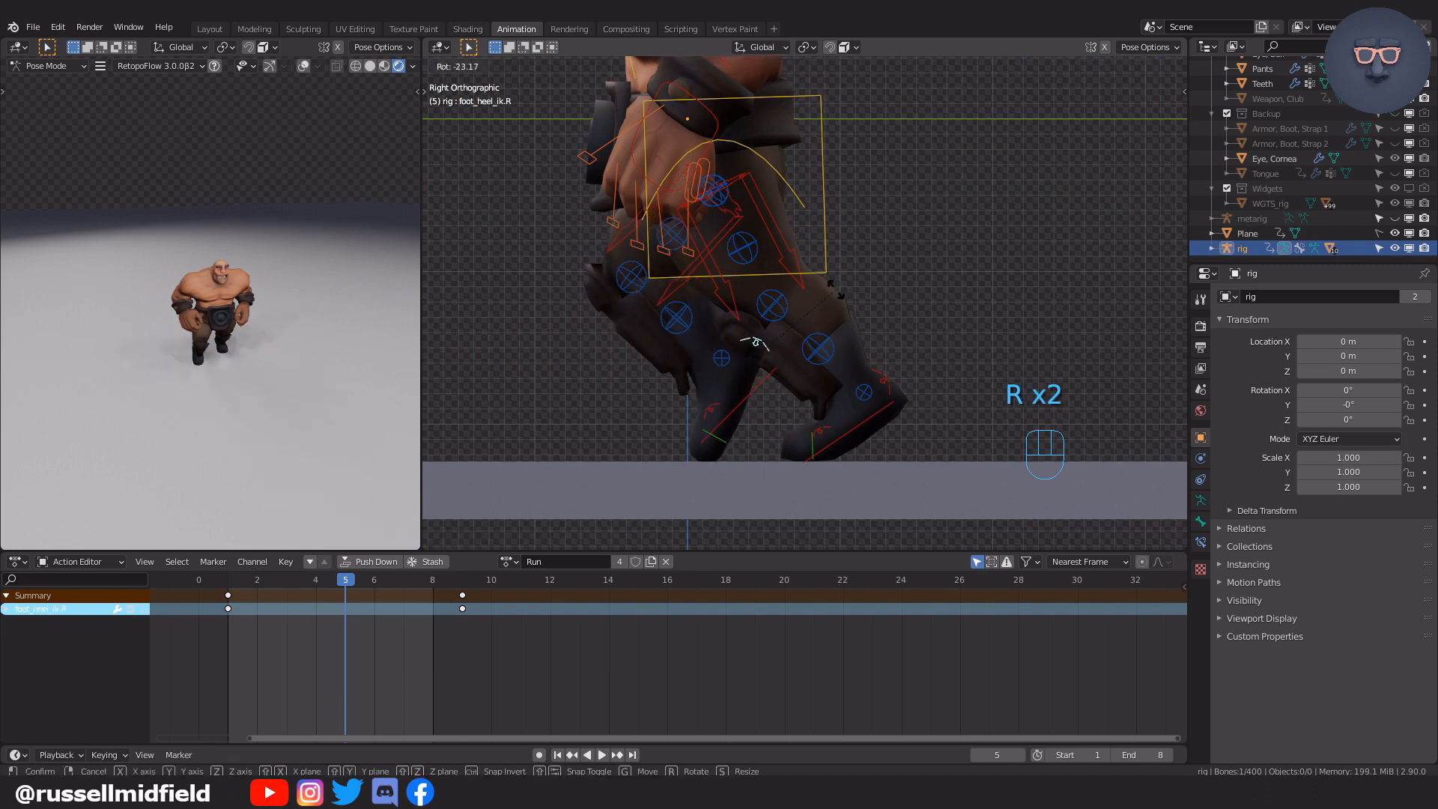
pyautogui.click(826, 293)
pyautogui.keyDown('shift'); pyautogui.moveTo(826, 294); pyautogui.dragTo(837, 376, button='middle'); pyautogui.keyUp('shift')
pyautogui.click(754, 529)
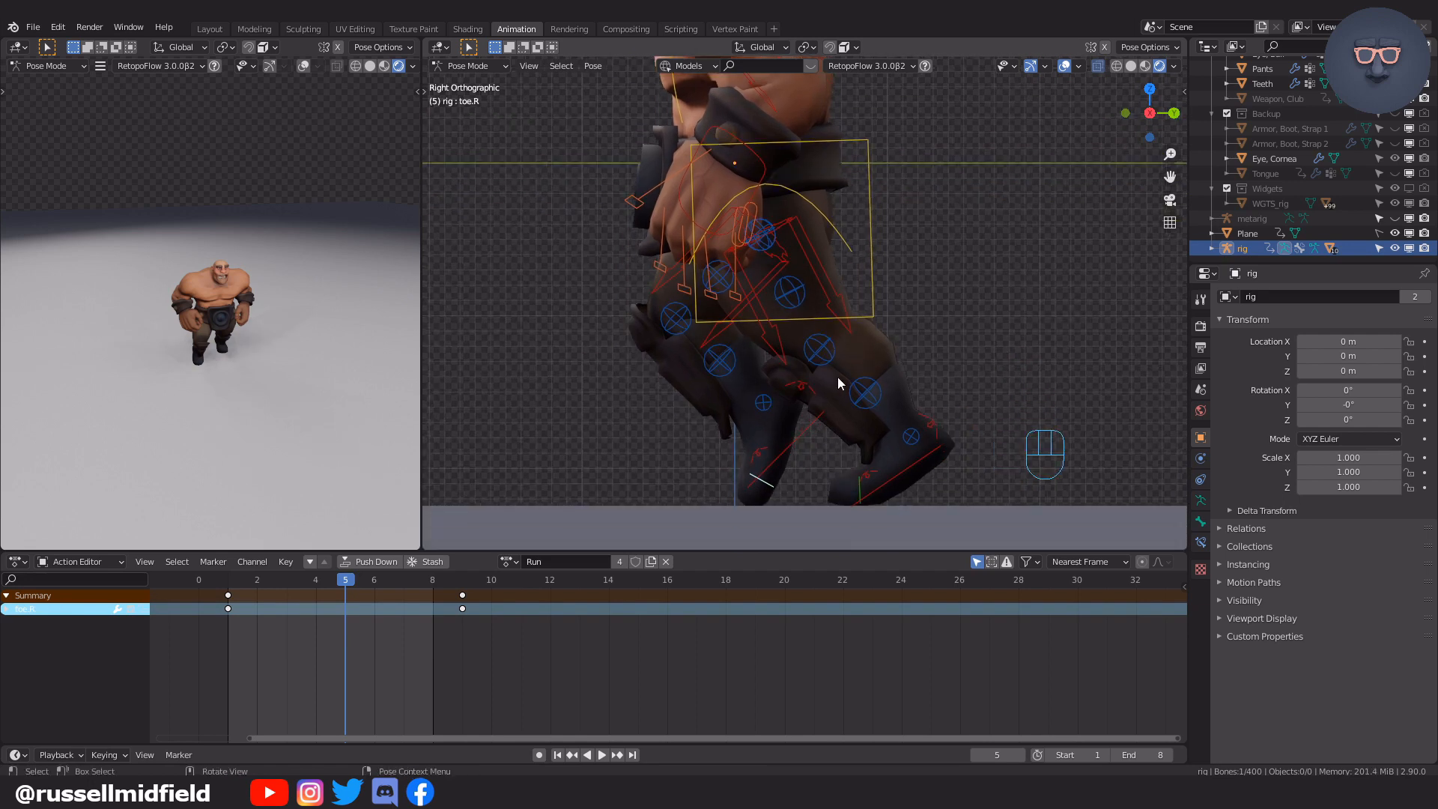
pyautogui.press('r')
pyautogui.click(815, 425)
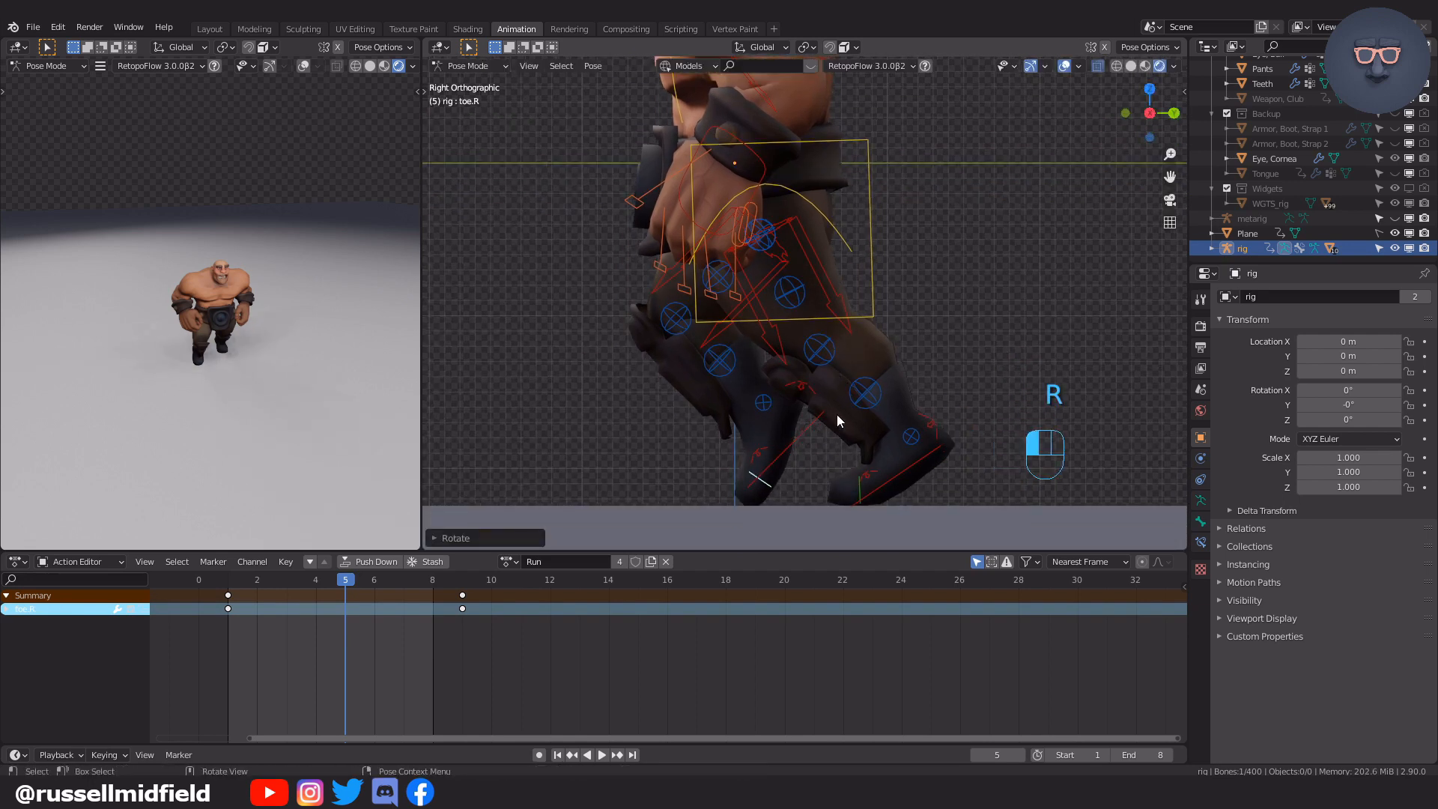
# Move the right foot IK control slightly up and forward, and rotate the right heel control a few more degrees.
pyautogui.click(837, 422)
pyautogui.press('g')
pyautogui.click(867, 363)
pyautogui.click(788, 381)
pyautogui.press('r')
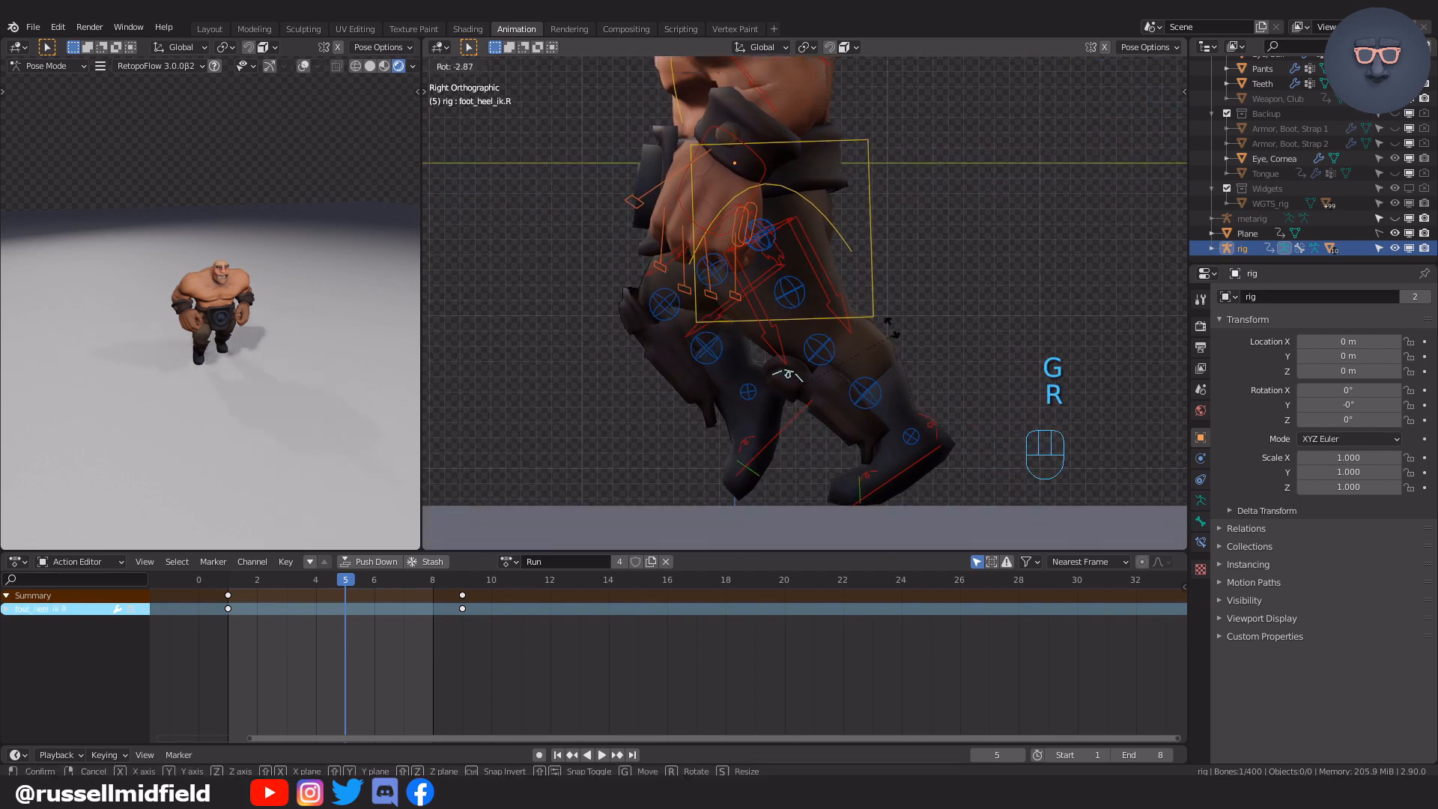
pyautogui.click(888, 318)
# Rotate the right foot IK control further, and move it about -0.12 m in Y and 0.04 m in Z.
pyautogui.click(796, 417)
pyautogui.press('r')
pyautogui.click(878, 361)
pyautogui.keyDown('shift'); pyautogui.moveTo(883, 346); pyautogui.dragTo(890, 370, button='middle'); pyautogui.keyUp('shift')
pyautogui.press('g')
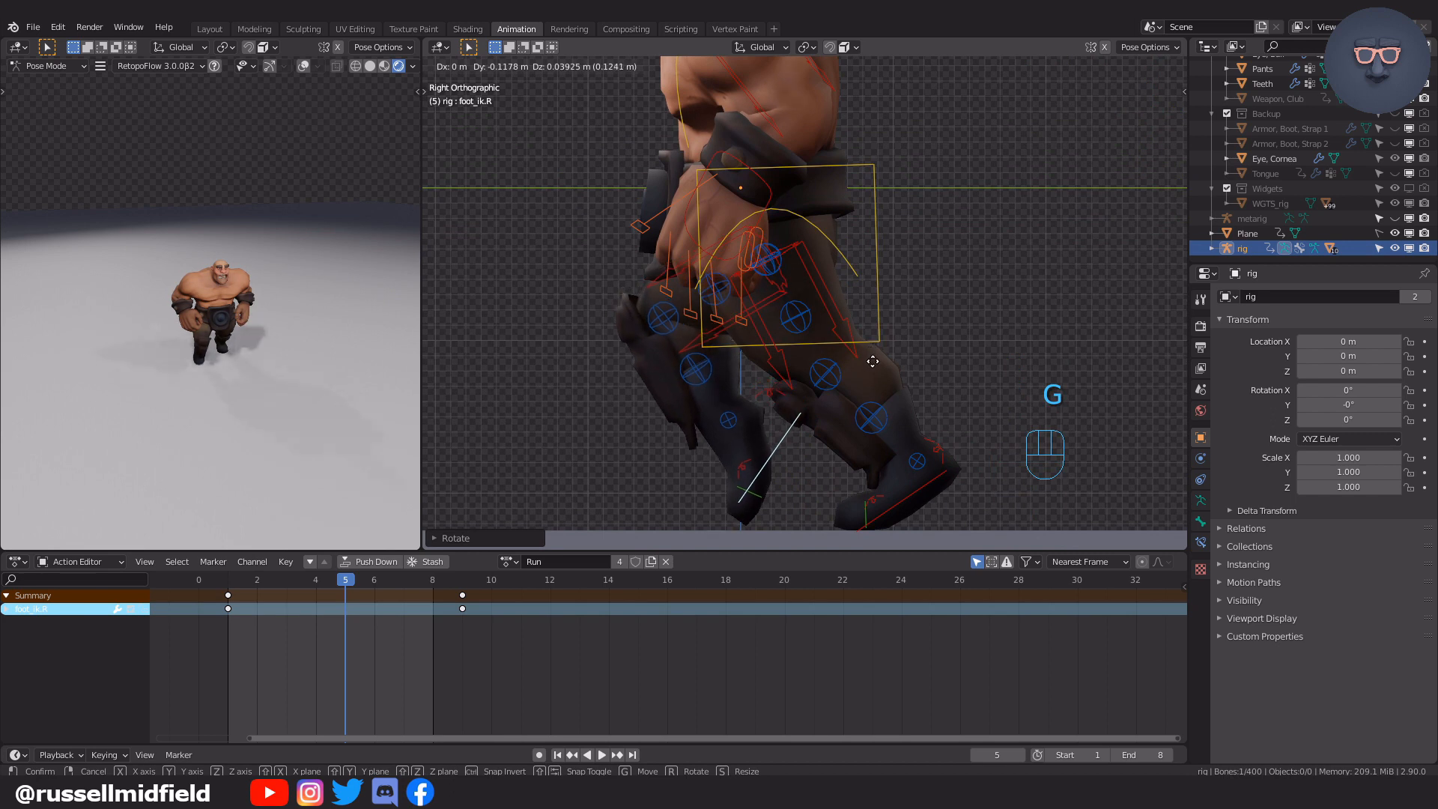
pyautogui.click(873, 361)
# Lower the torso control about 0.064 m along the global Z axis at frame 5.
pyautogui.scroll(-3, 873, 364)
pyautogui.keyDown('shift'); pyautogui.moveTo(873, 366); pyautogui.dragTo(878, 381, button='middle'); pyautogui.keyUp('shift')
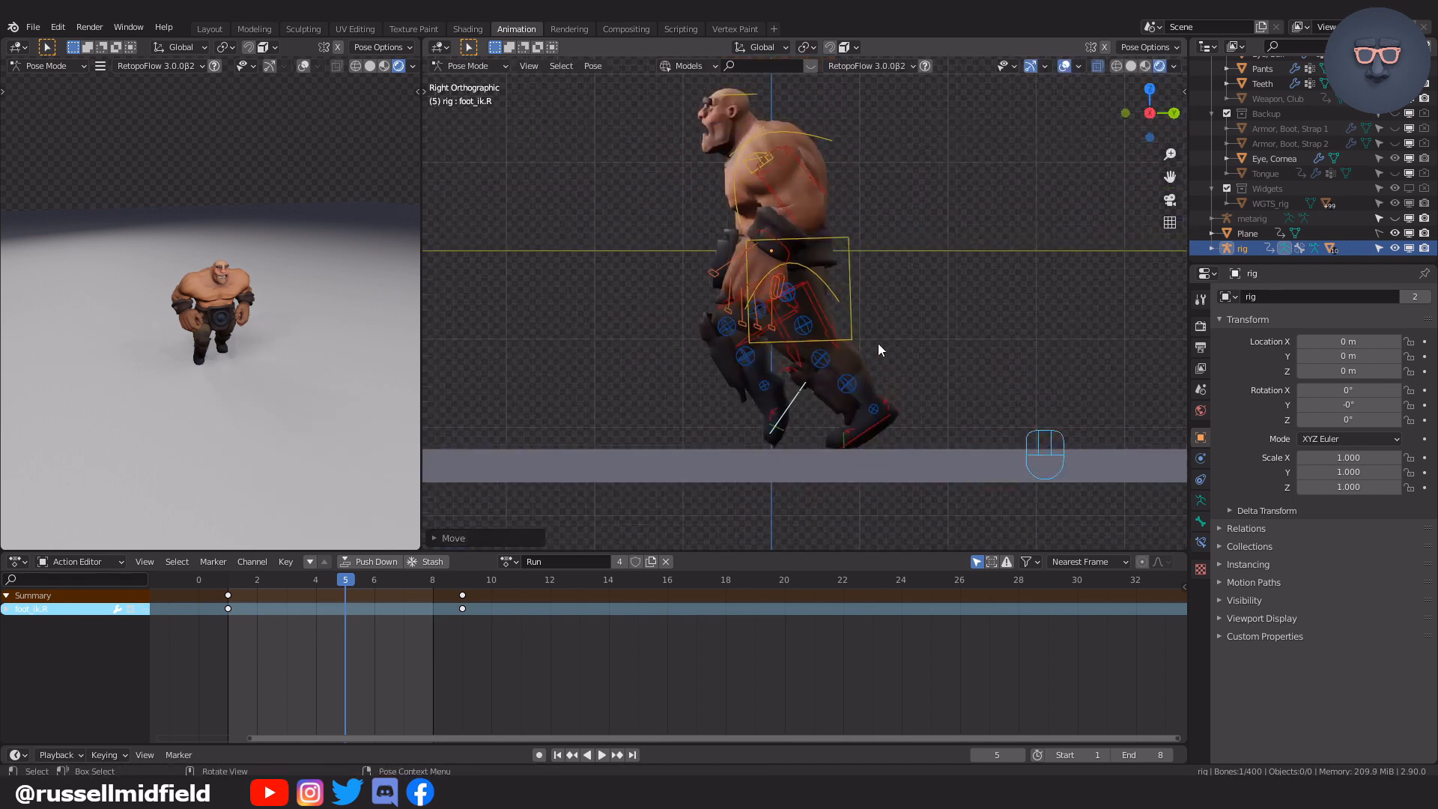
pyautogui.scroll(1, 872, 330)
pyautogui.click(859, 296)
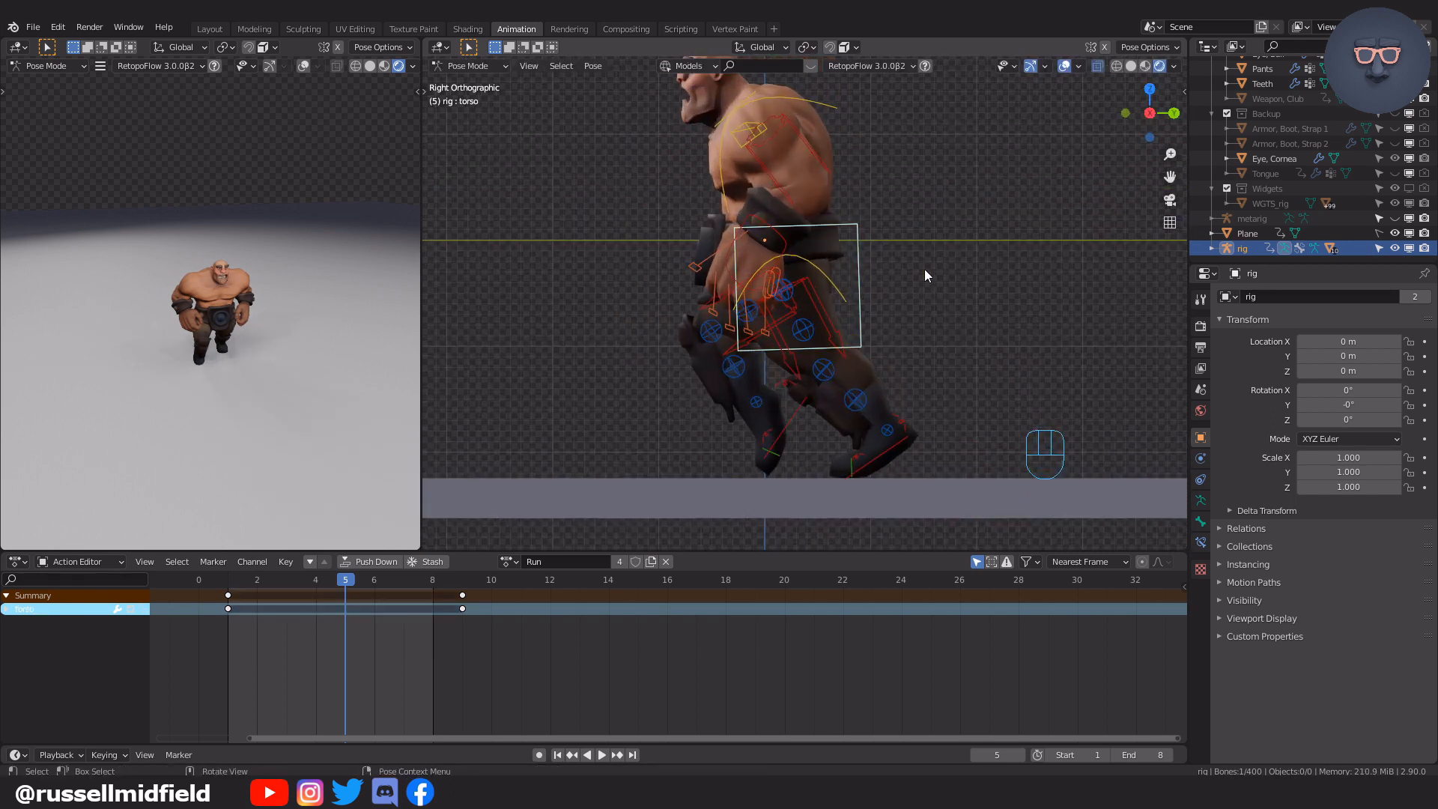
pyautogui.press('g')
pyautogui.press('z')
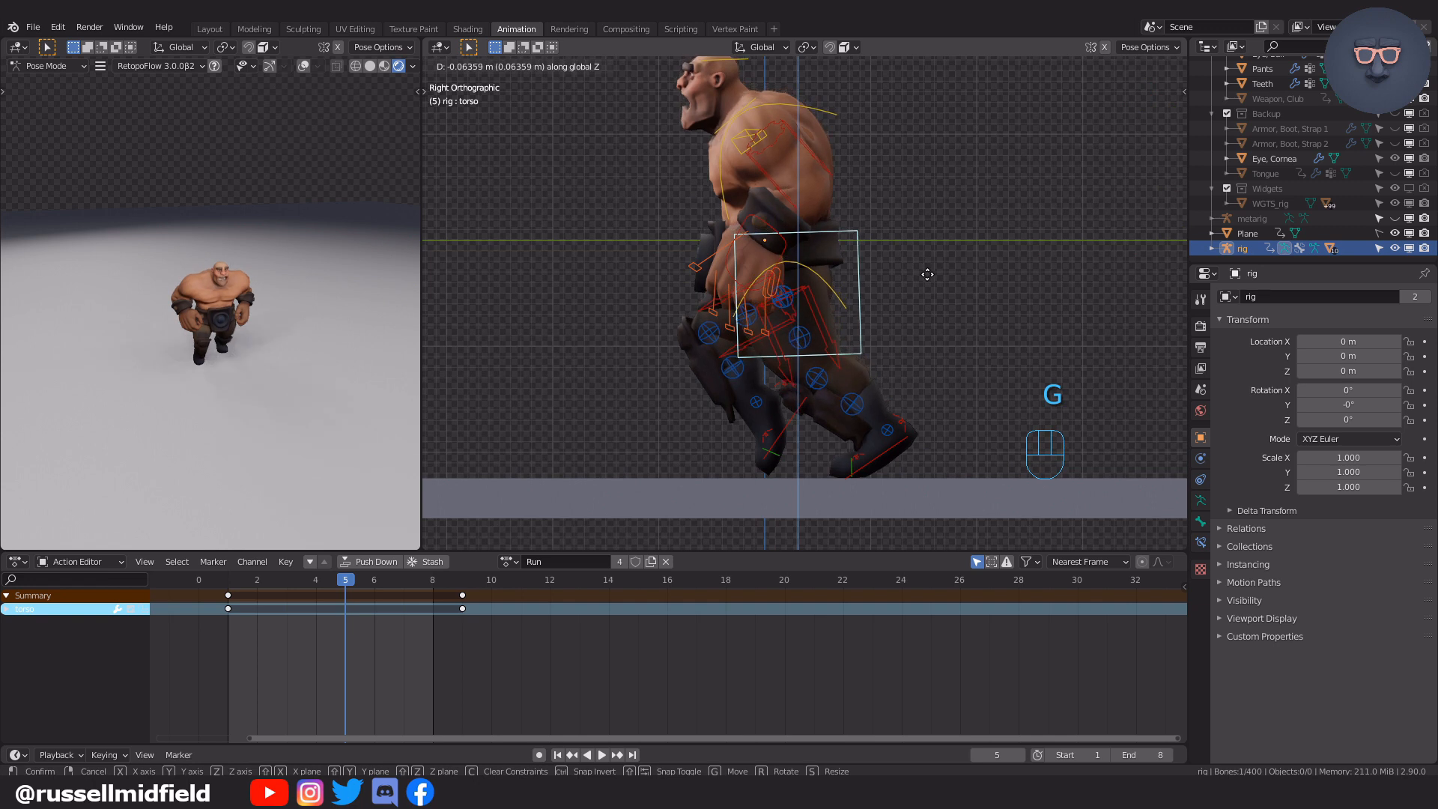
pyautogui.click(927, 274)
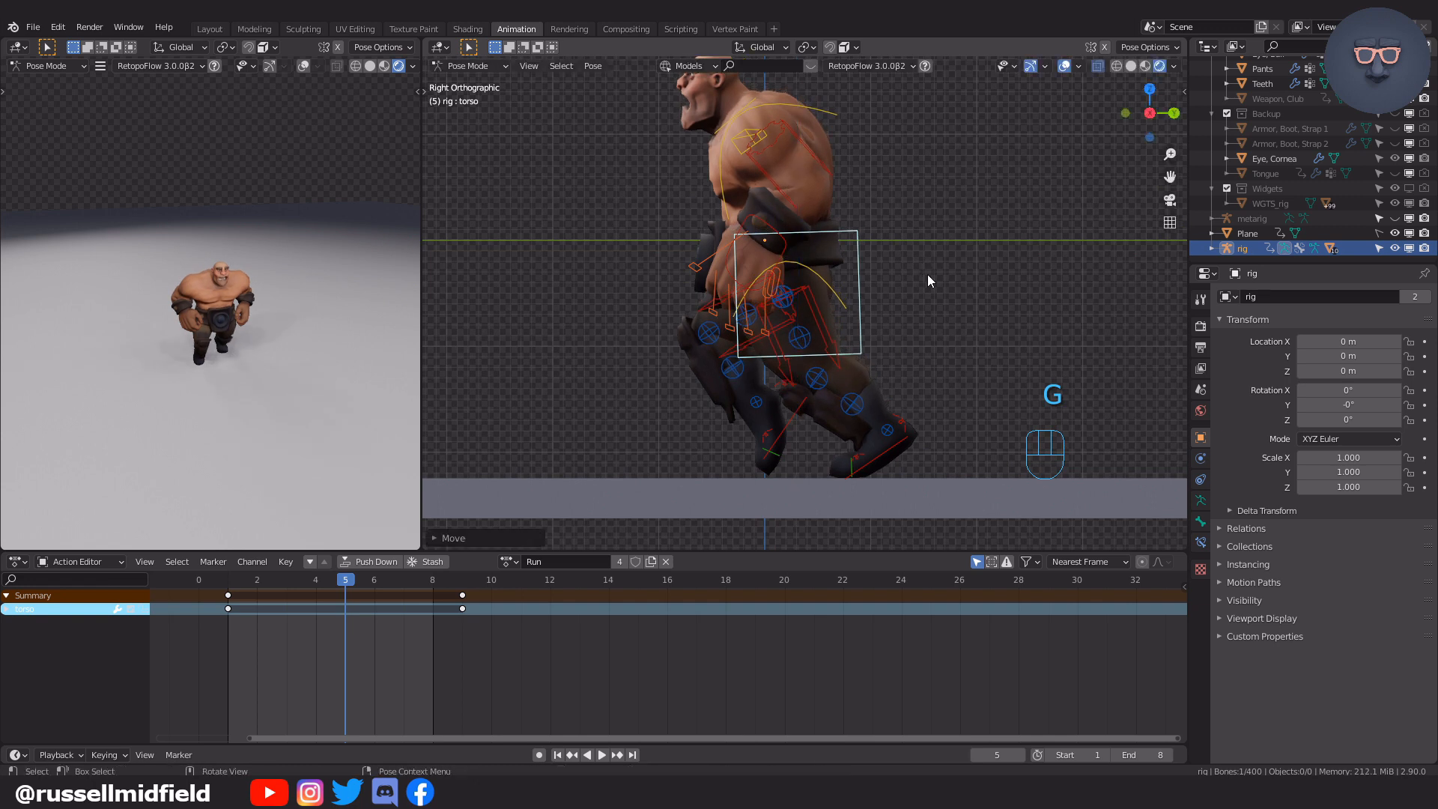
# Shift the right foot IK control slightly forward and up to suit the lowered torso.
pyautogui.click(785, 433)
pyautogui.press('g')
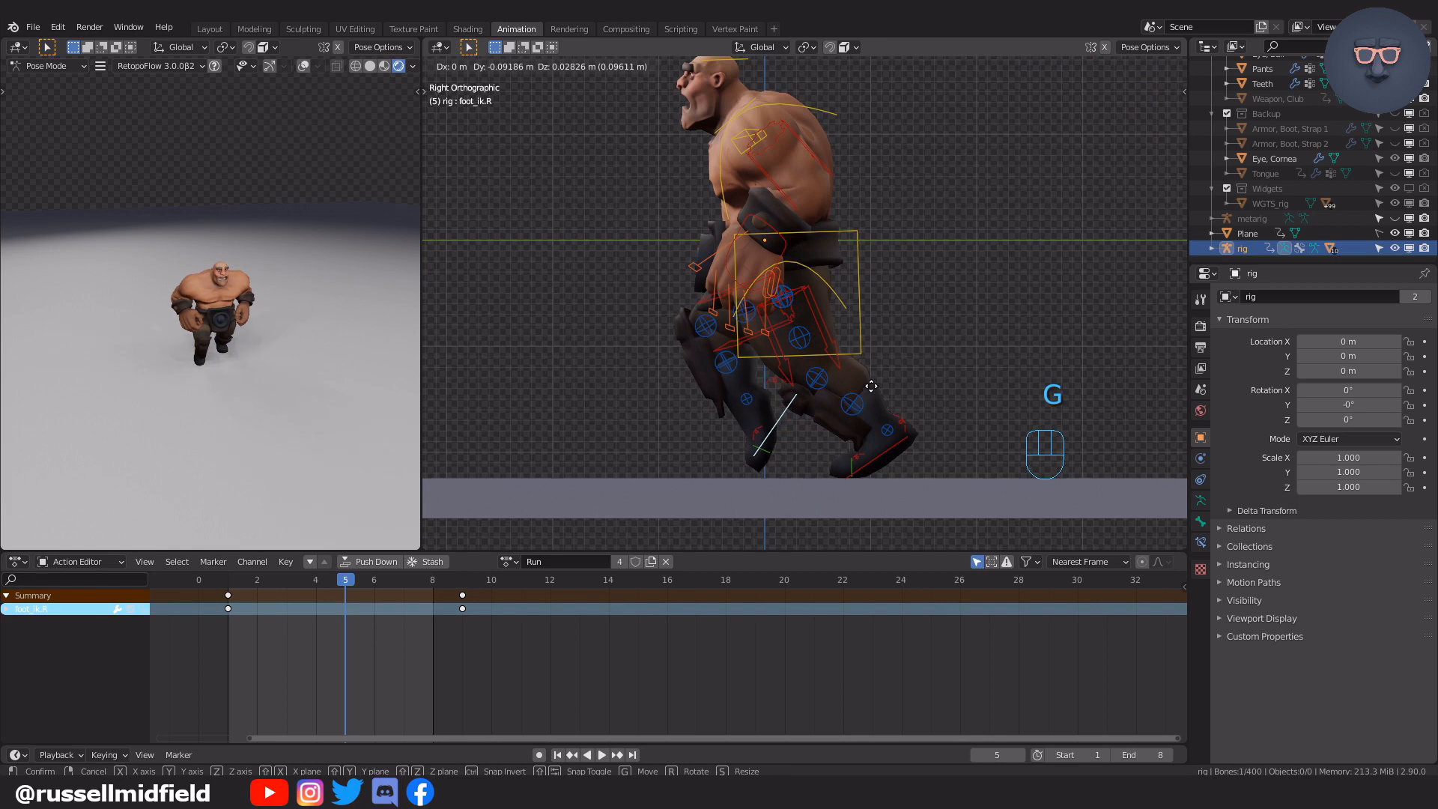
pyautogui.click(876, 392)
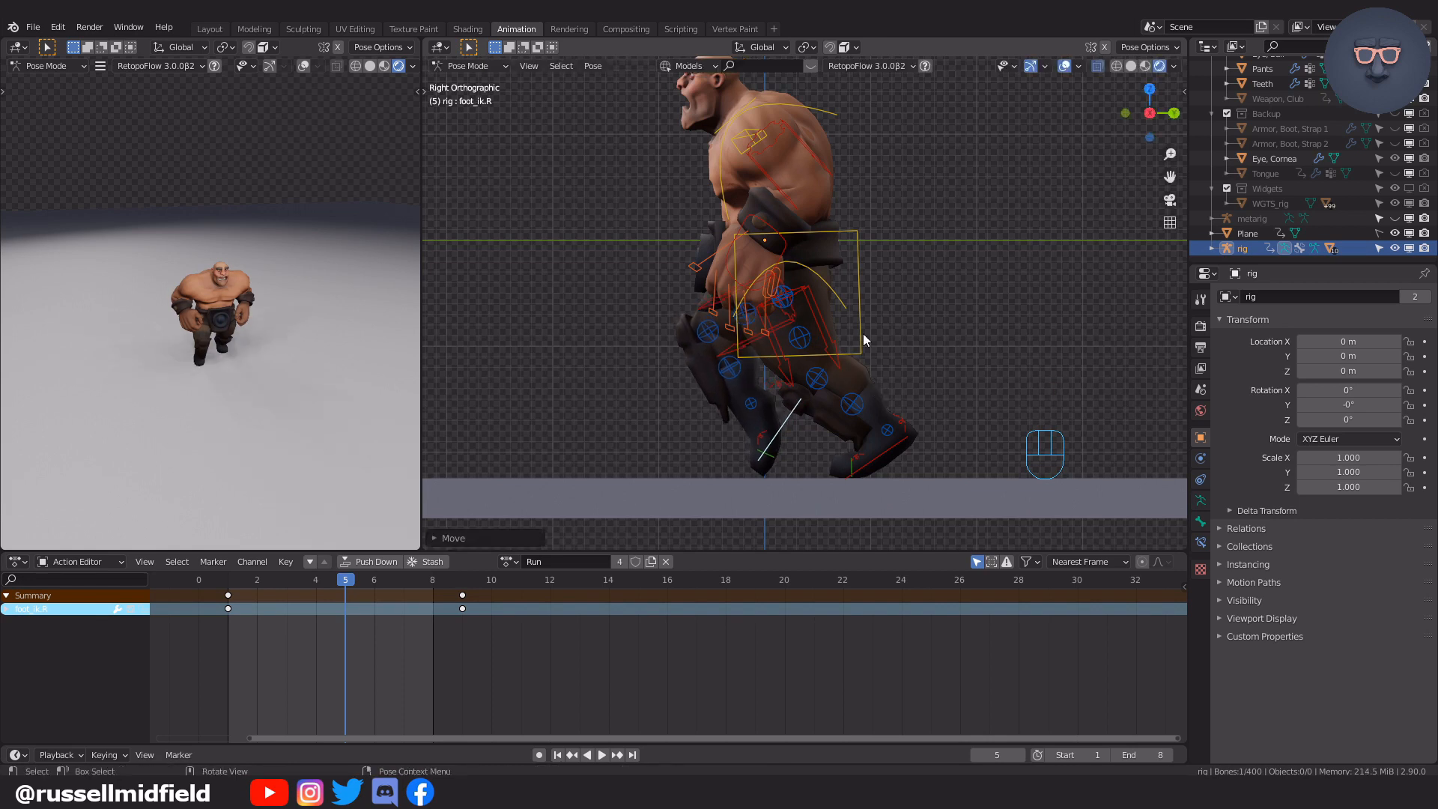
# Select the toe, foot IK, spin and heel controls of both feet plus the torso, and keyframe them at frame 5.
pyautogui.press('KP_3')
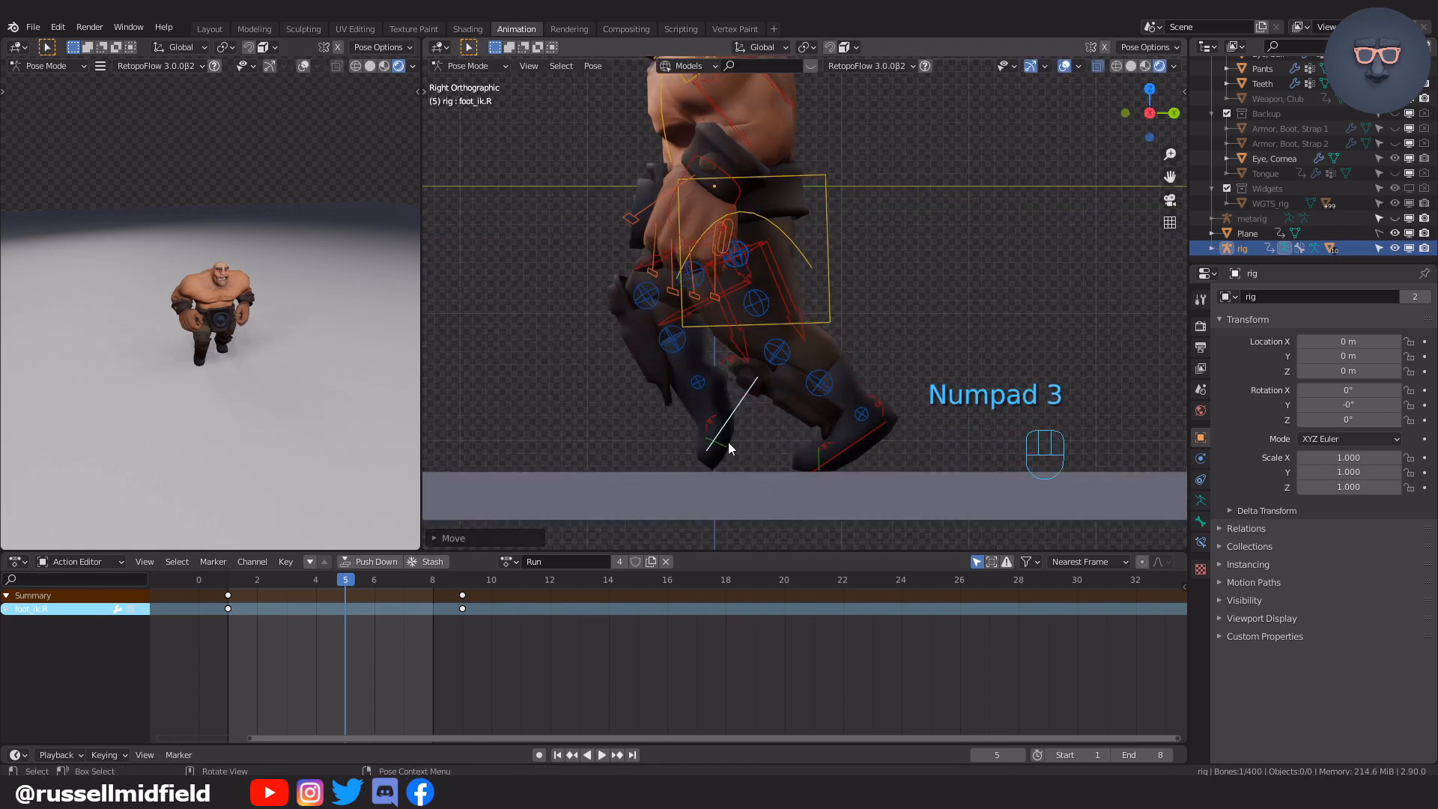
pyautogui.keyDown('shift'); pyautogui.click(725, 450); pyautogui.keyUp('shift')
pyautogui.keyDown('shift'); pyautogui.click(725, 399); pyautogui.keyUp('shift')
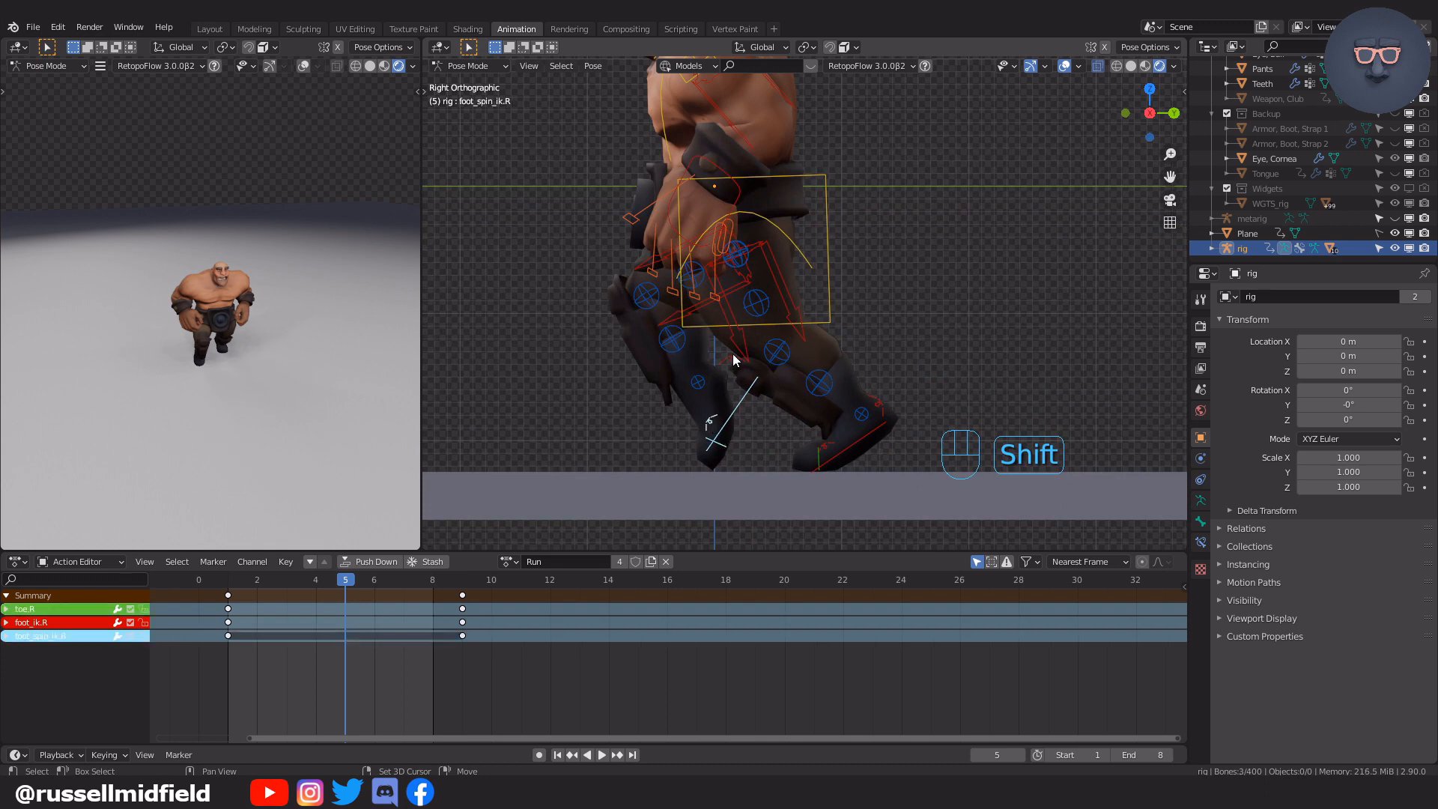
pyautogui.keyDown('shift'); pyautogui.click(732, 360); pyautogui.keyUp('shift')
pyautogui.keyDown('shift'); pyautogui.click(820, 455); pyautogui.keyUp('shift')
pyautogui.keyDown('shift'); pyautogui.click(837, 449); pyautogui.keyUp('shift')
pyautogui.keyDown('shift'); pyautogui.click(874, 427); pyautogui.keyUp('shift')
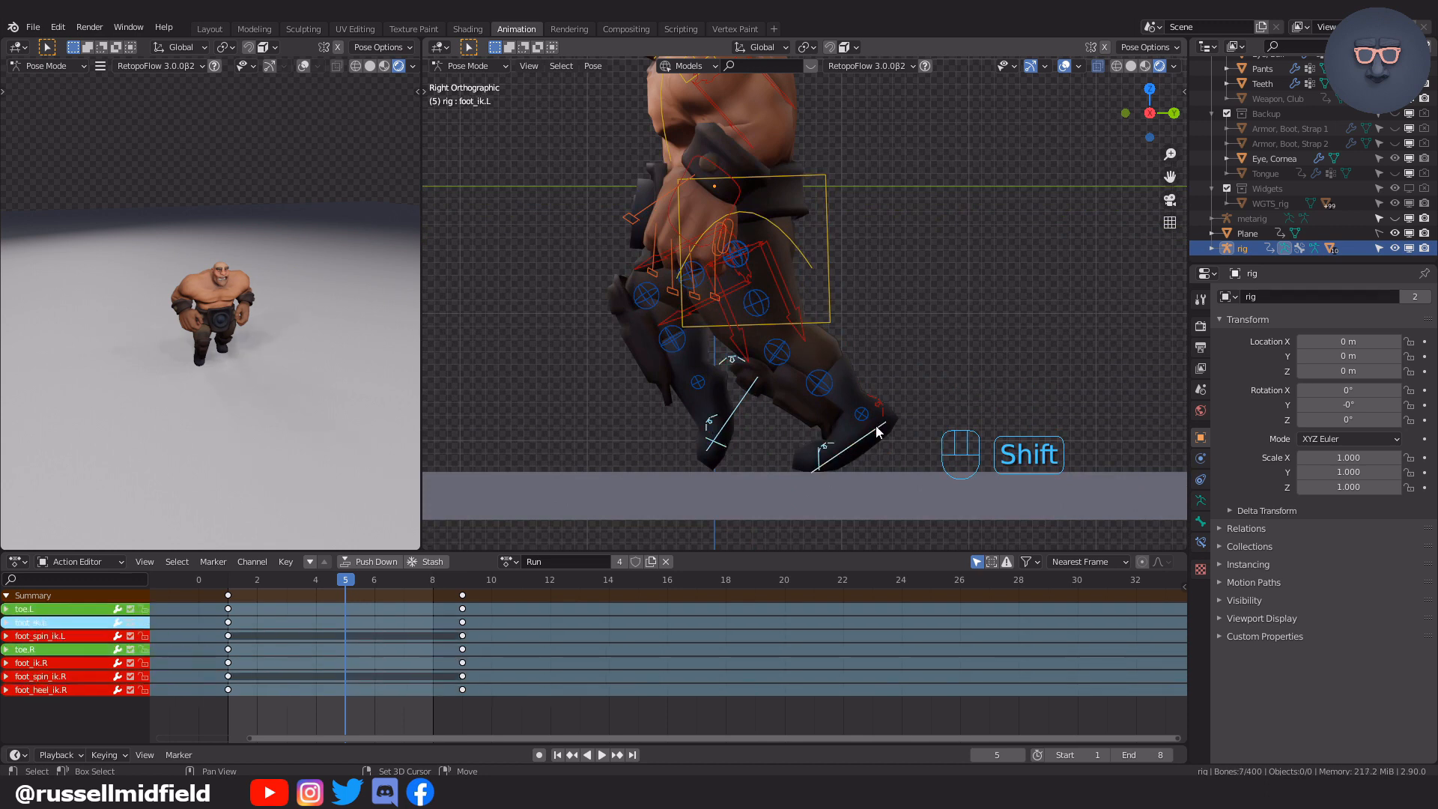
pyautogui.keyDown('shift'); pyautogui.click(885, 409); pyautogui.keyUp('shift')
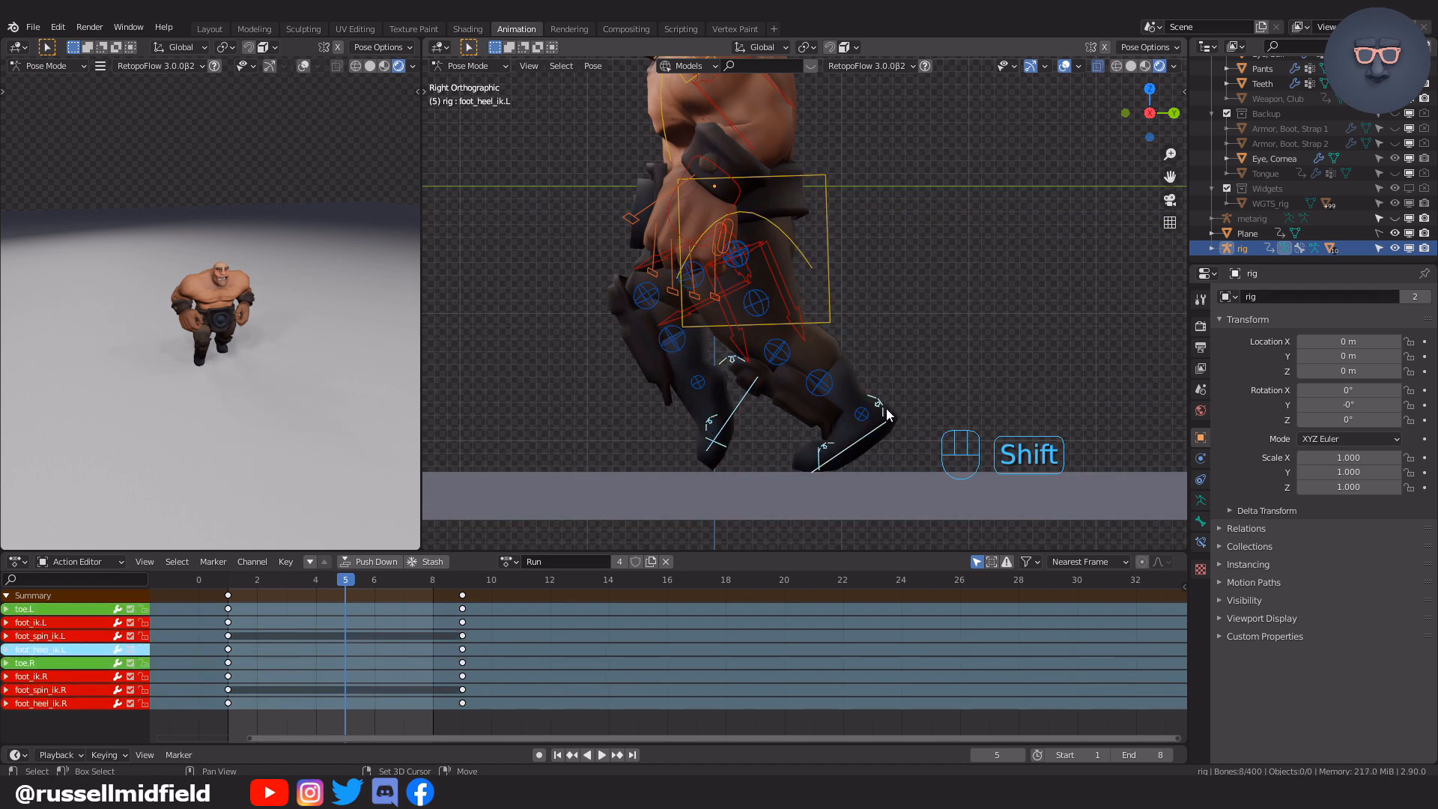
pyautogui.keyDown('shift'); pyautogui.click(825, 297); pyautogui.keyUp('shift')
pyautogui.scroll(-2, 891, 345)
pyautogui.keyDown('shift'); pyautogui.moveTo(888, 350); pyautogui.dragTo(894, 343, button='middle'); pyautogui.keyUp('shift')
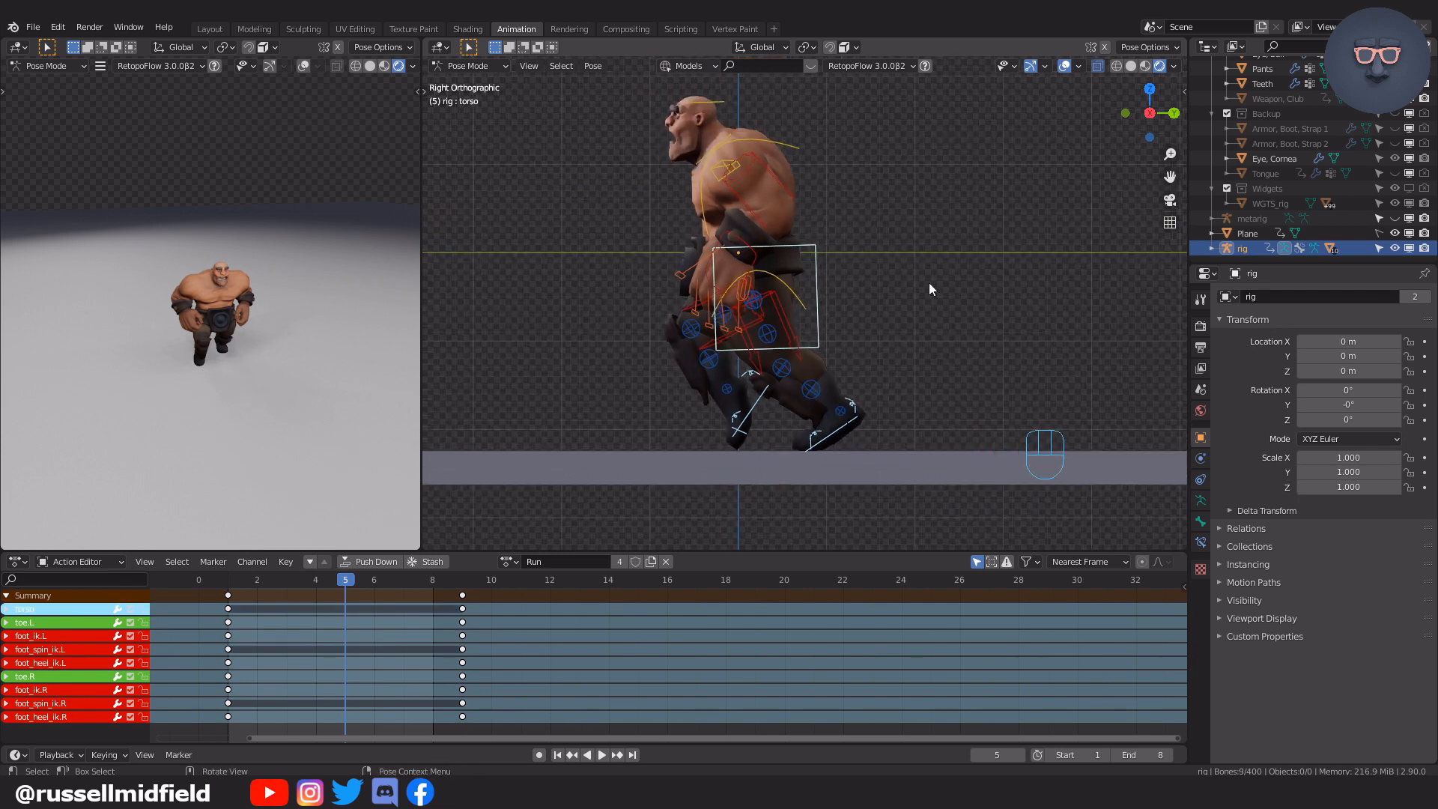
pyautogui.press('i')
pyautogui.click(929, 241)
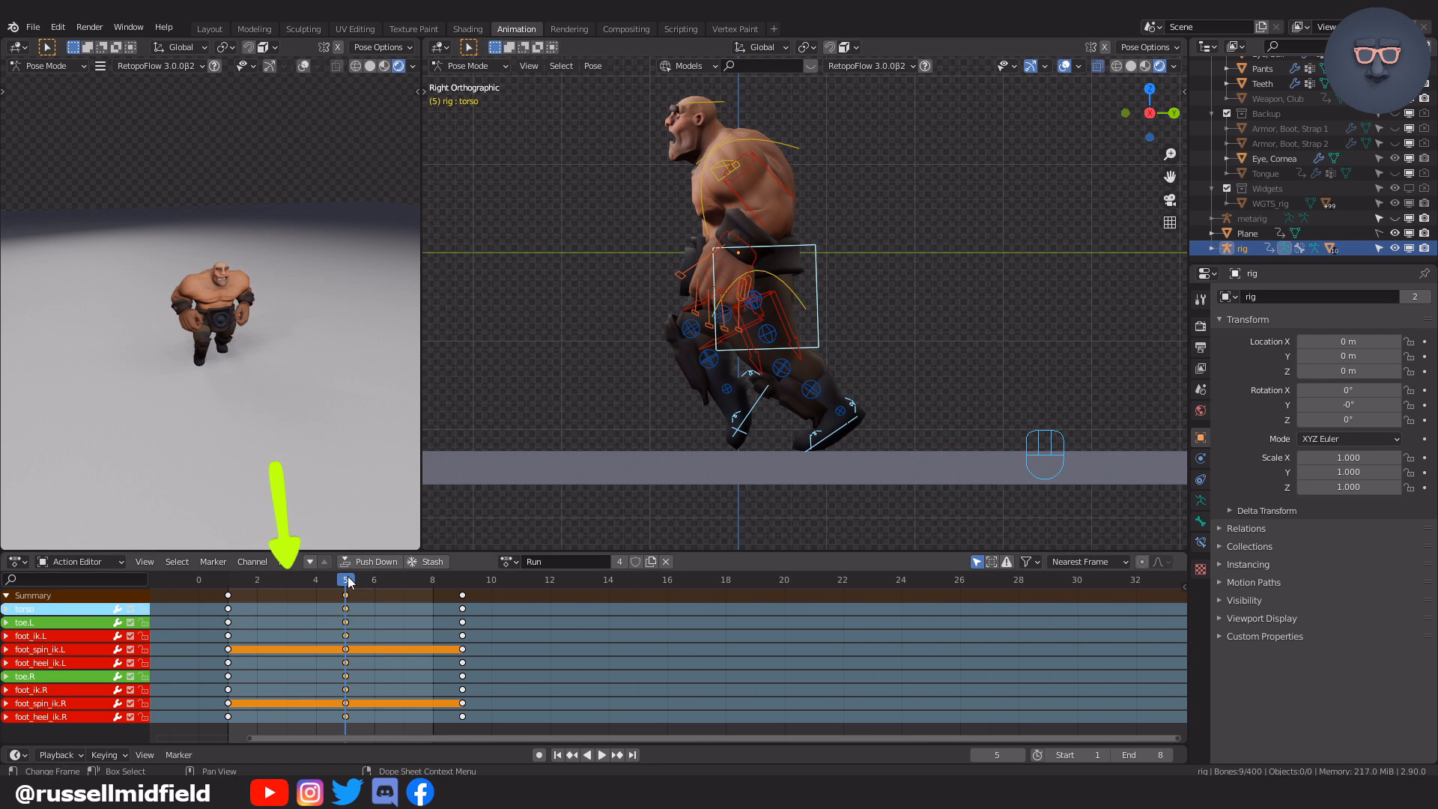
# At frame 3, move the left foot IK control forward and down to plant the left foot on the ground.
pyautogui.moveTo(346, 584); pyautogui.dragTo(289, 581)
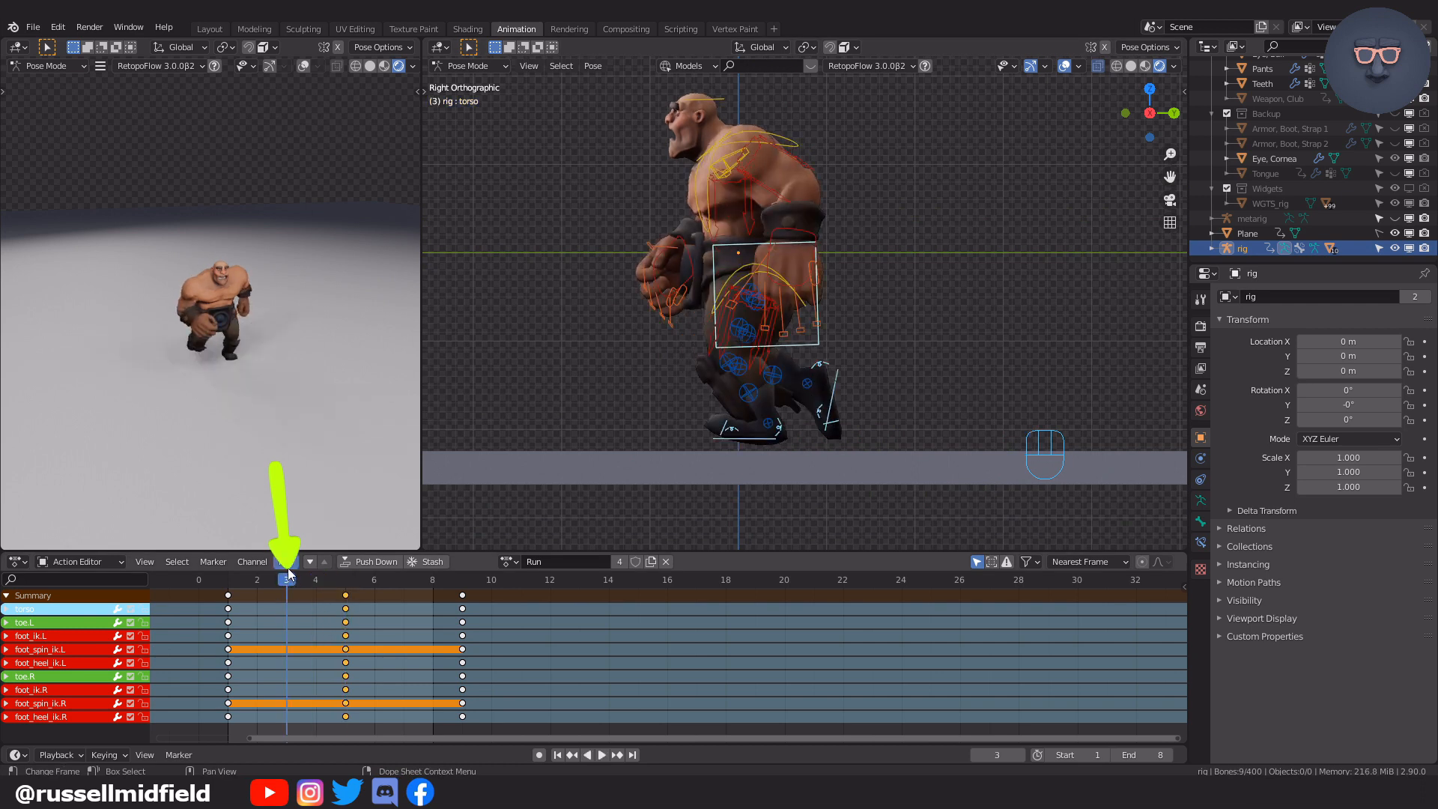
pyautogui.scroll(3, 797, 308)
pyautogui.keyDown('shift'); pyautogui.moveTo(865, 379); pyautogui.dragTo(871, 288, button='middle'); pyautogui.keyUp('shift')
pyautogui.scroll(1, 843, 325)
pyautogui.click(737, 438)
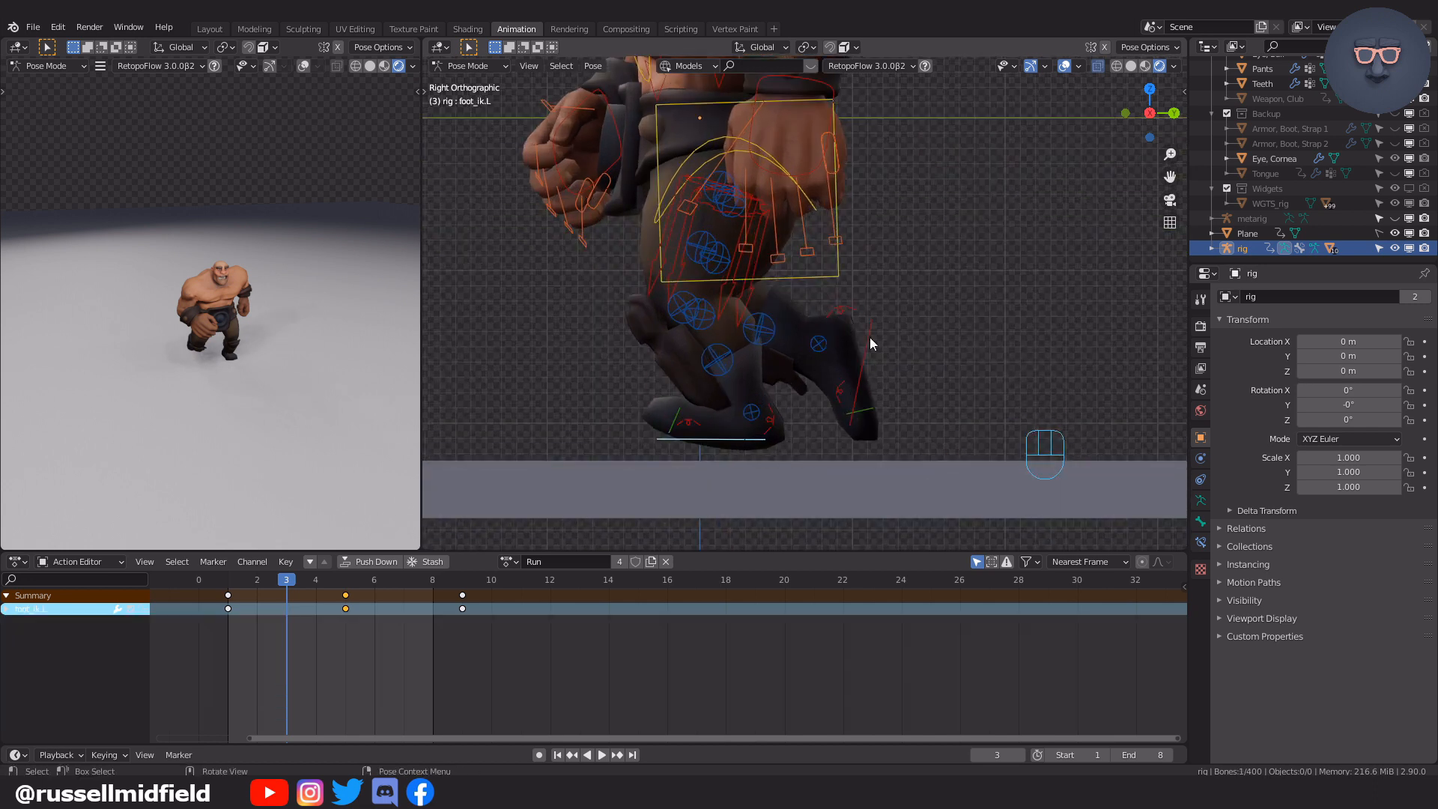
pyautogui.press('g')
pyautogui.click(870, 352)
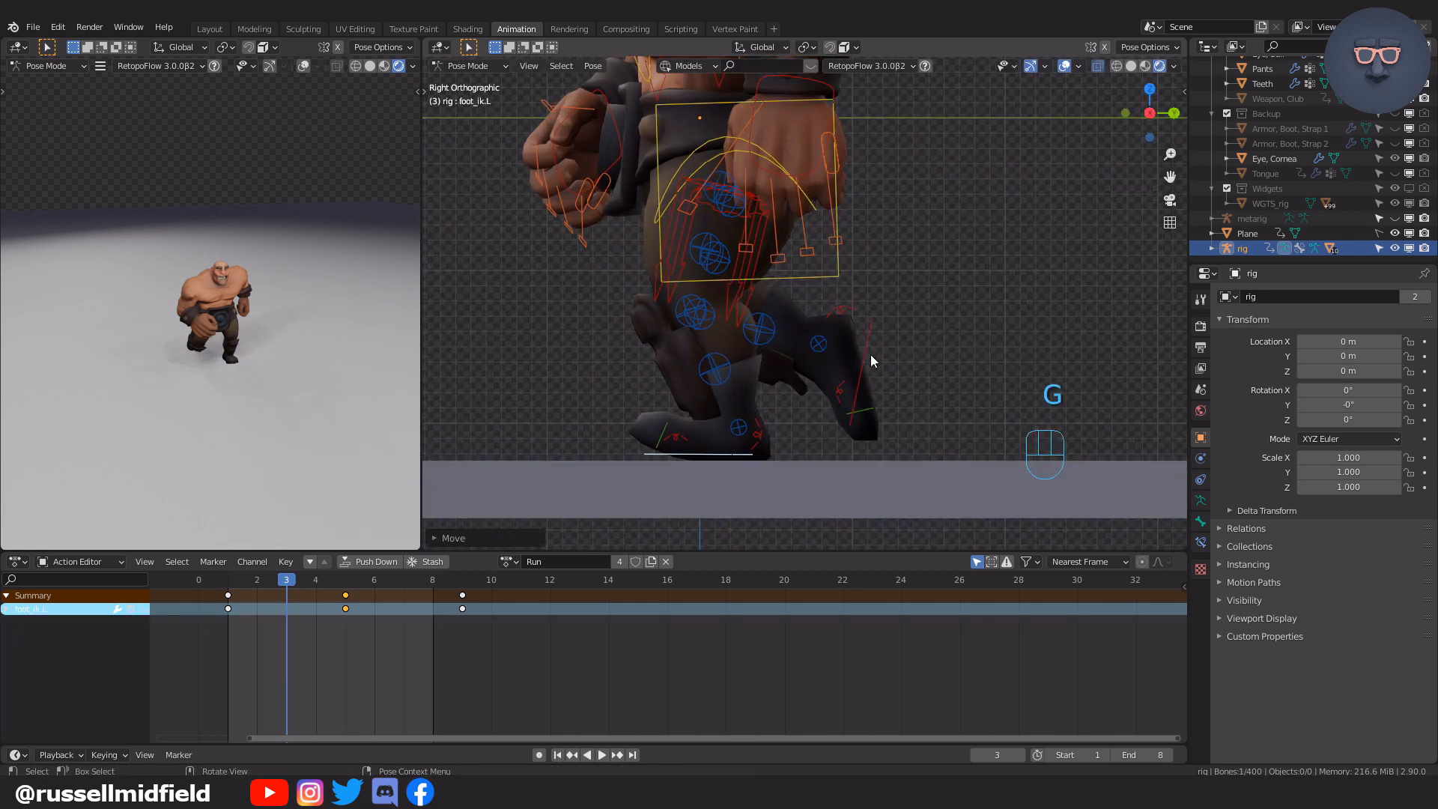
pyautogui.scroll(2, 843, 352)
pyautogui.press('g')
pyautogui.click(797, 406)
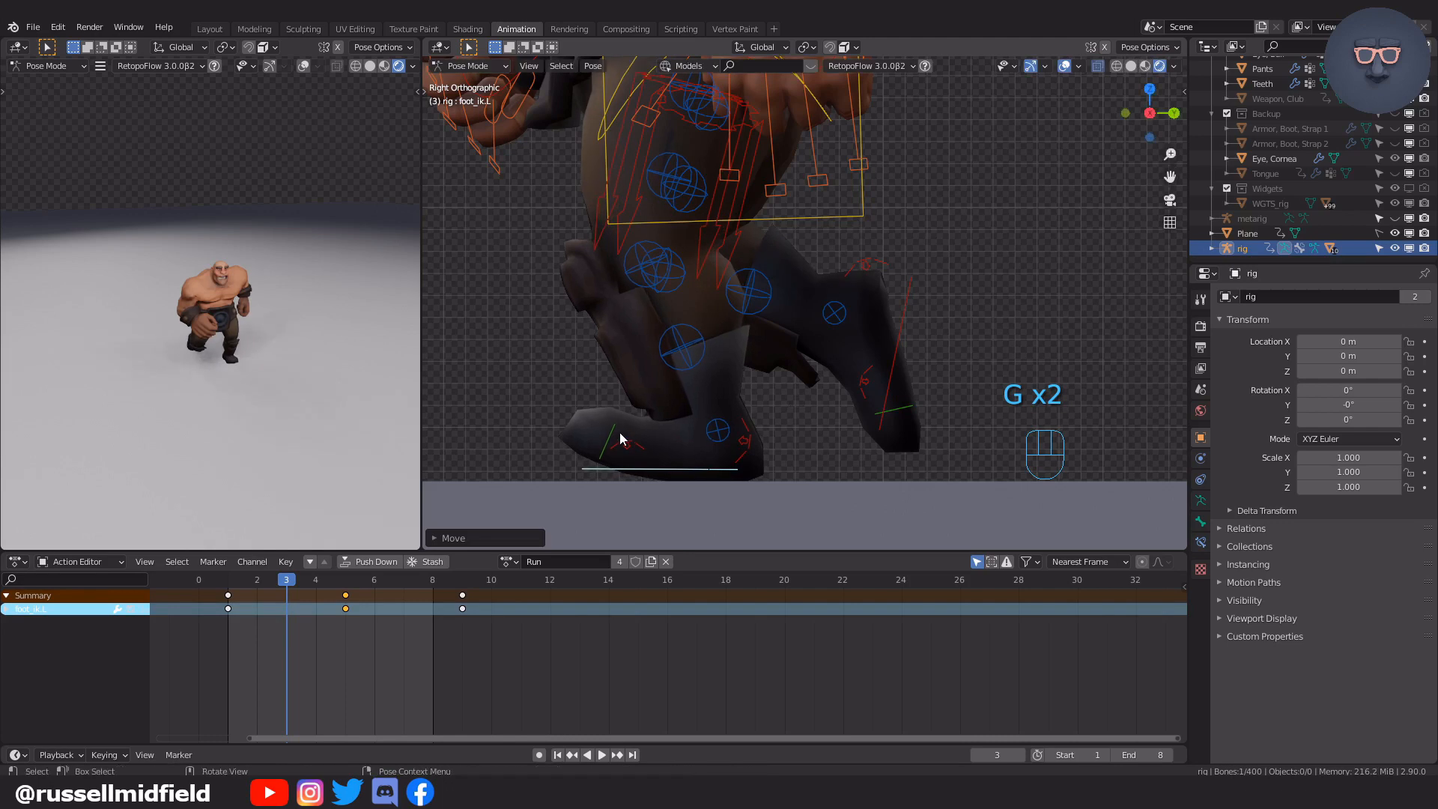
# Rotate the left toe control about -30° to flatten the toes, and the left heel control about -4°.
pyautogui.click(633, 433)
pyautogui.press('r')
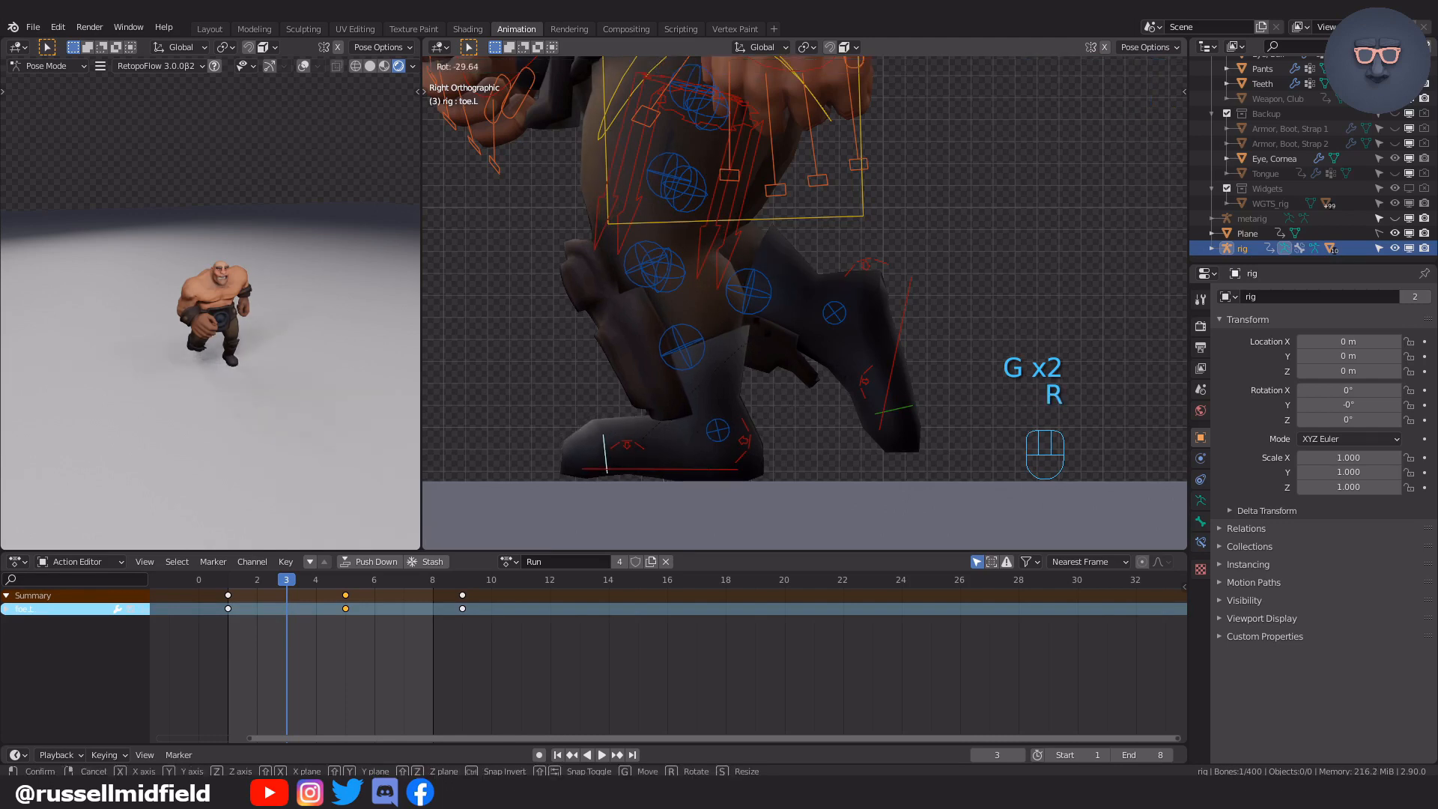
pyautogui.click(793, 361)
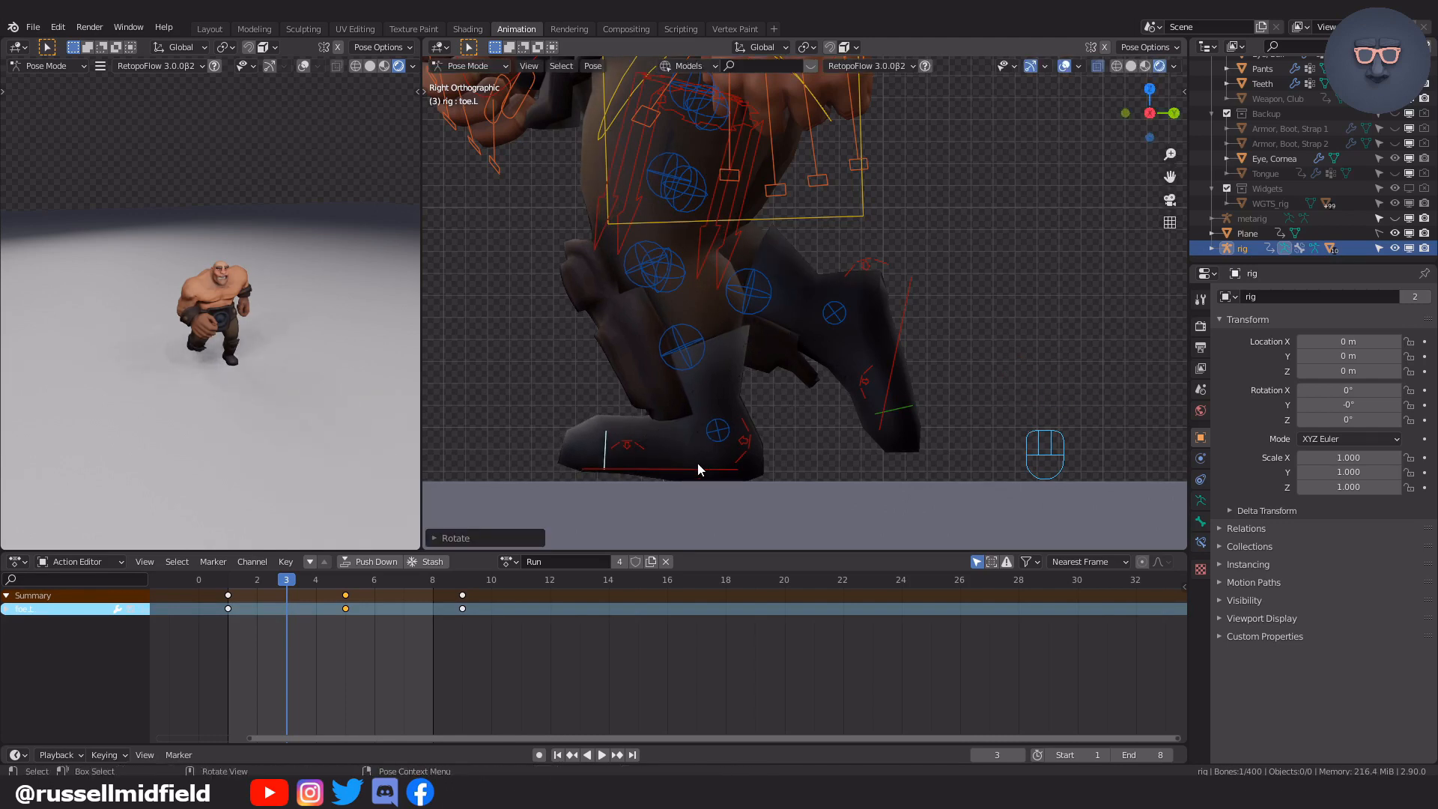
pyautogui.click(746, 443)
pyautogui.press('r')
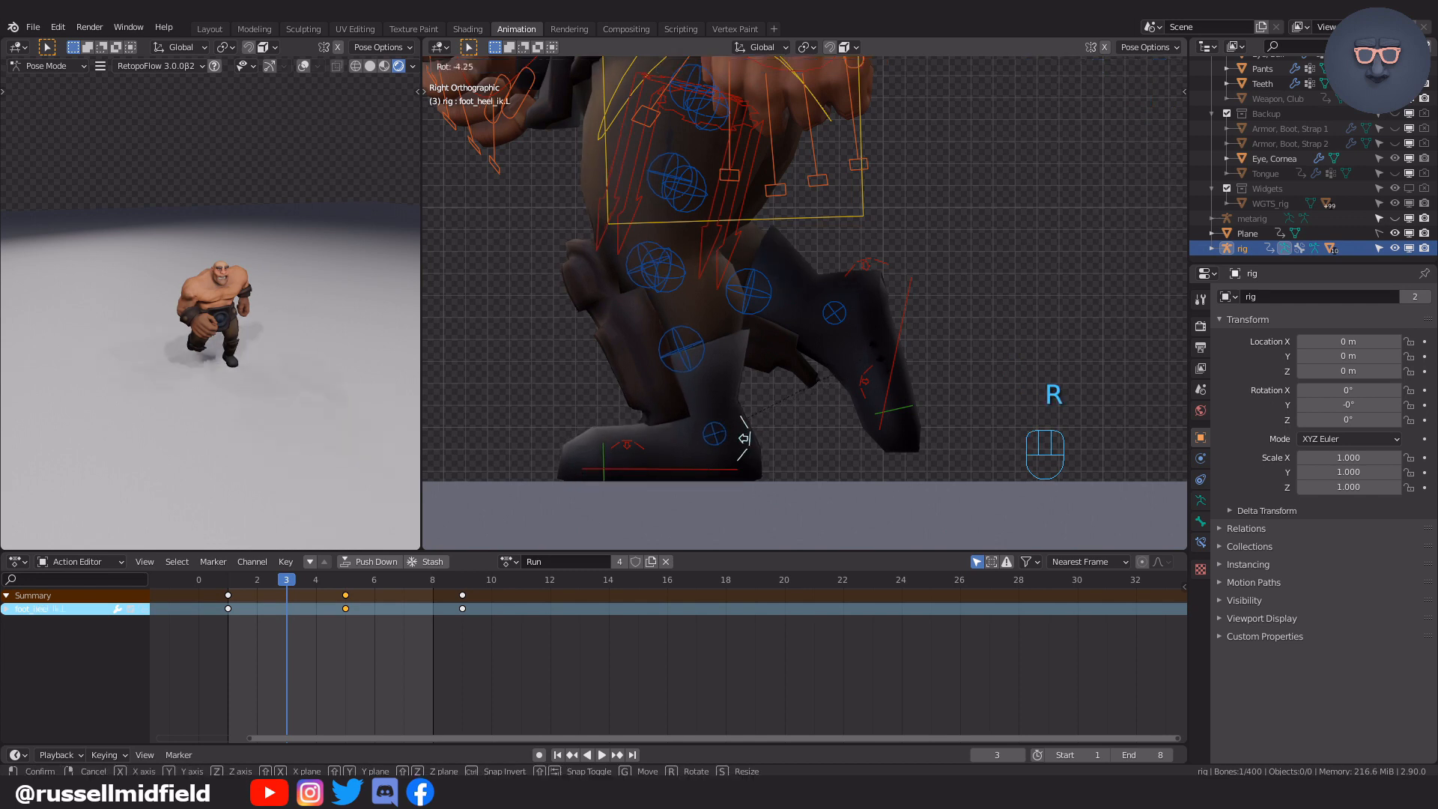
pyautogui.click(878, 348)
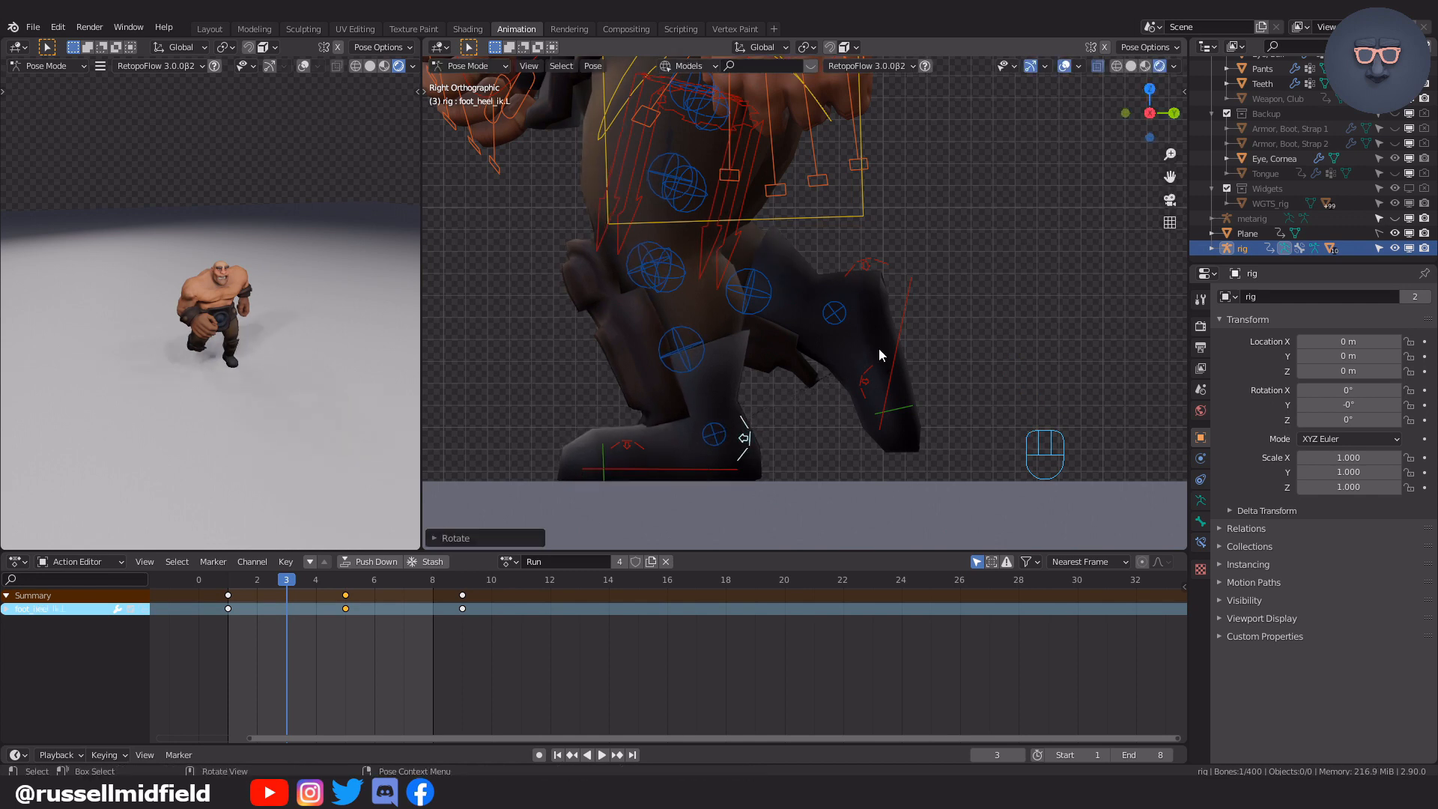
# Lower the torso control along the global Z axis at frame 3 so that both knees bend more.
pyautogui.keyDown('shift'); pyautogui.moveTo(815, 387); pyautogui.dragTo(817, 417, button='middle'); pyautogui.keyUp('shift')
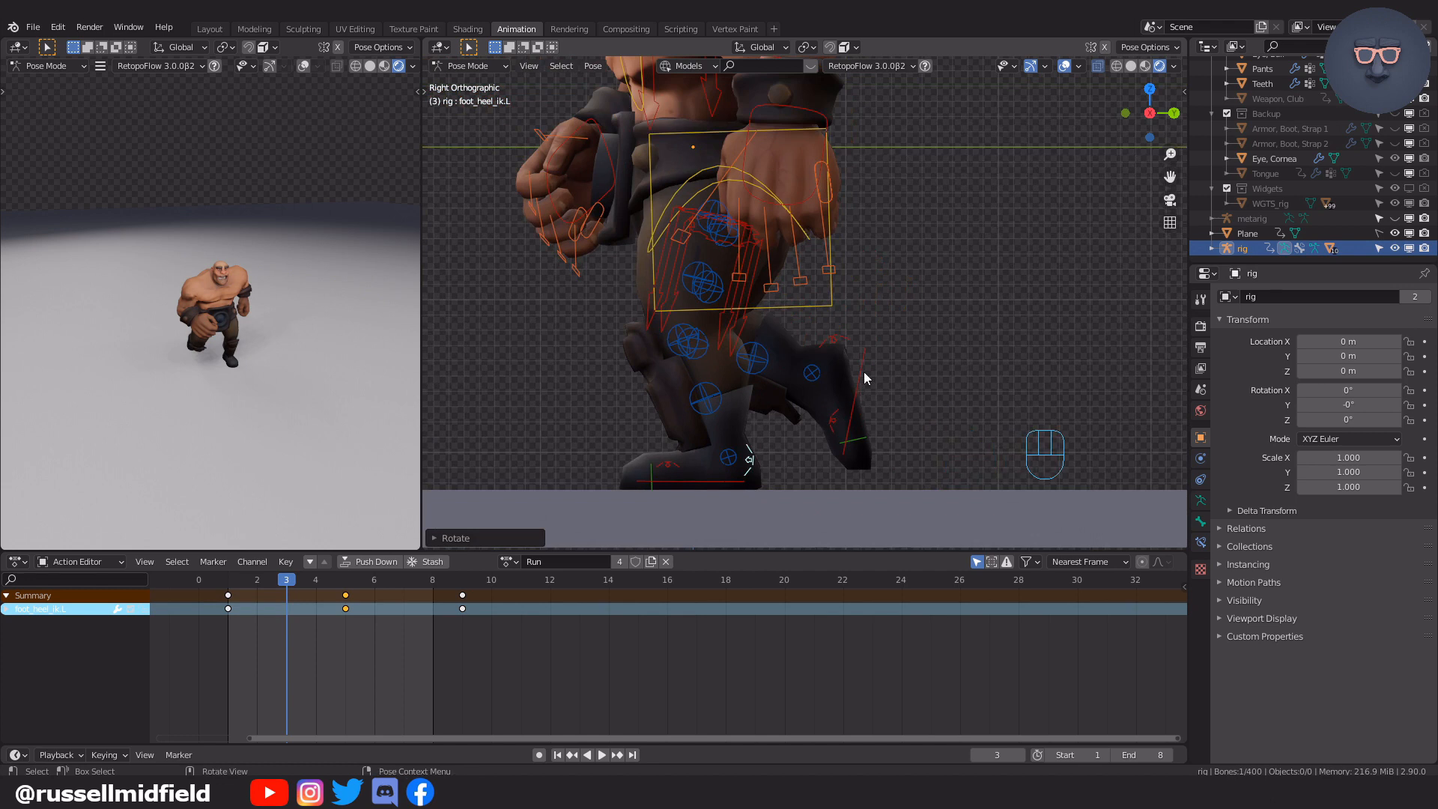
pyautogui.click(822, 307)
pyautogui.press('g')
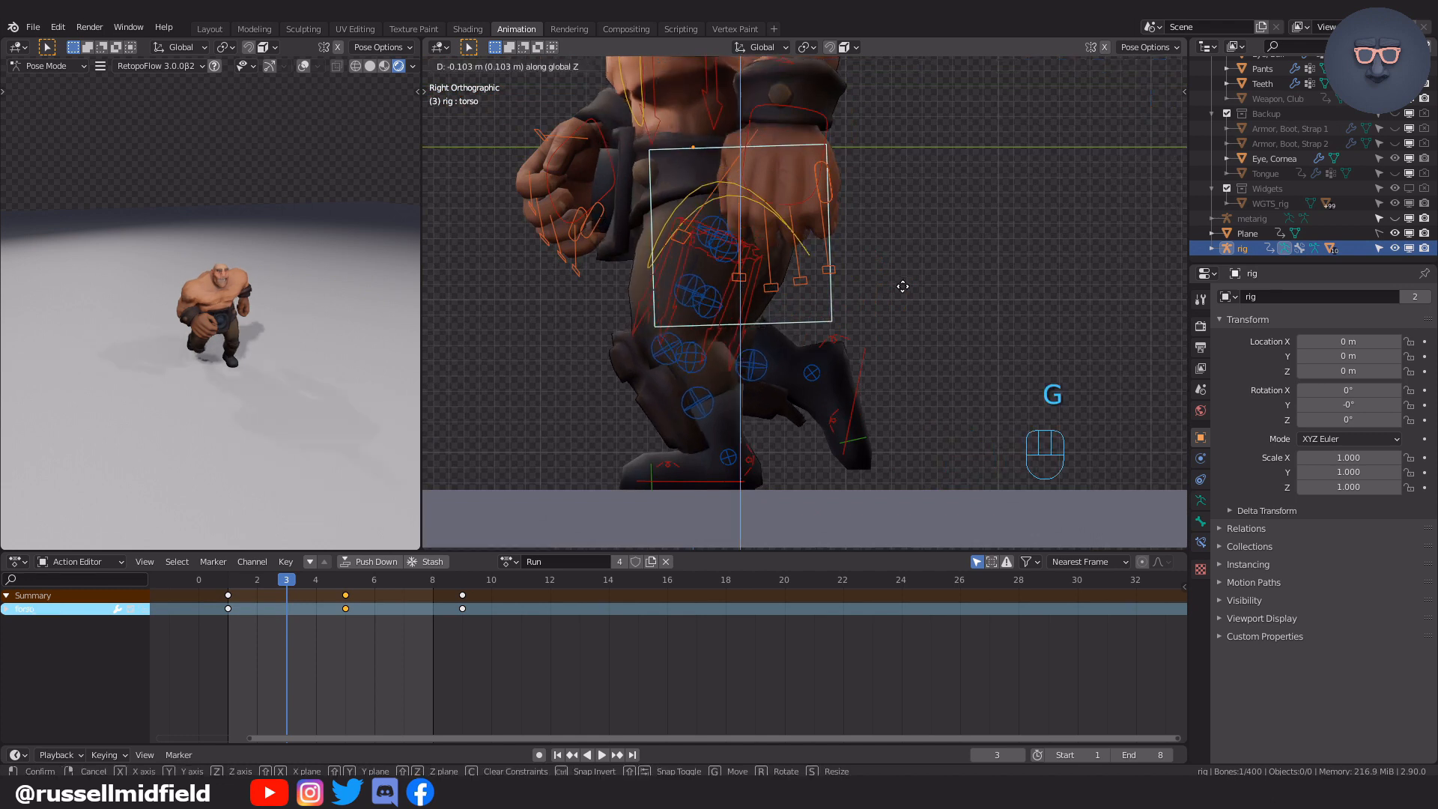
pyautogui.click(905, 303)
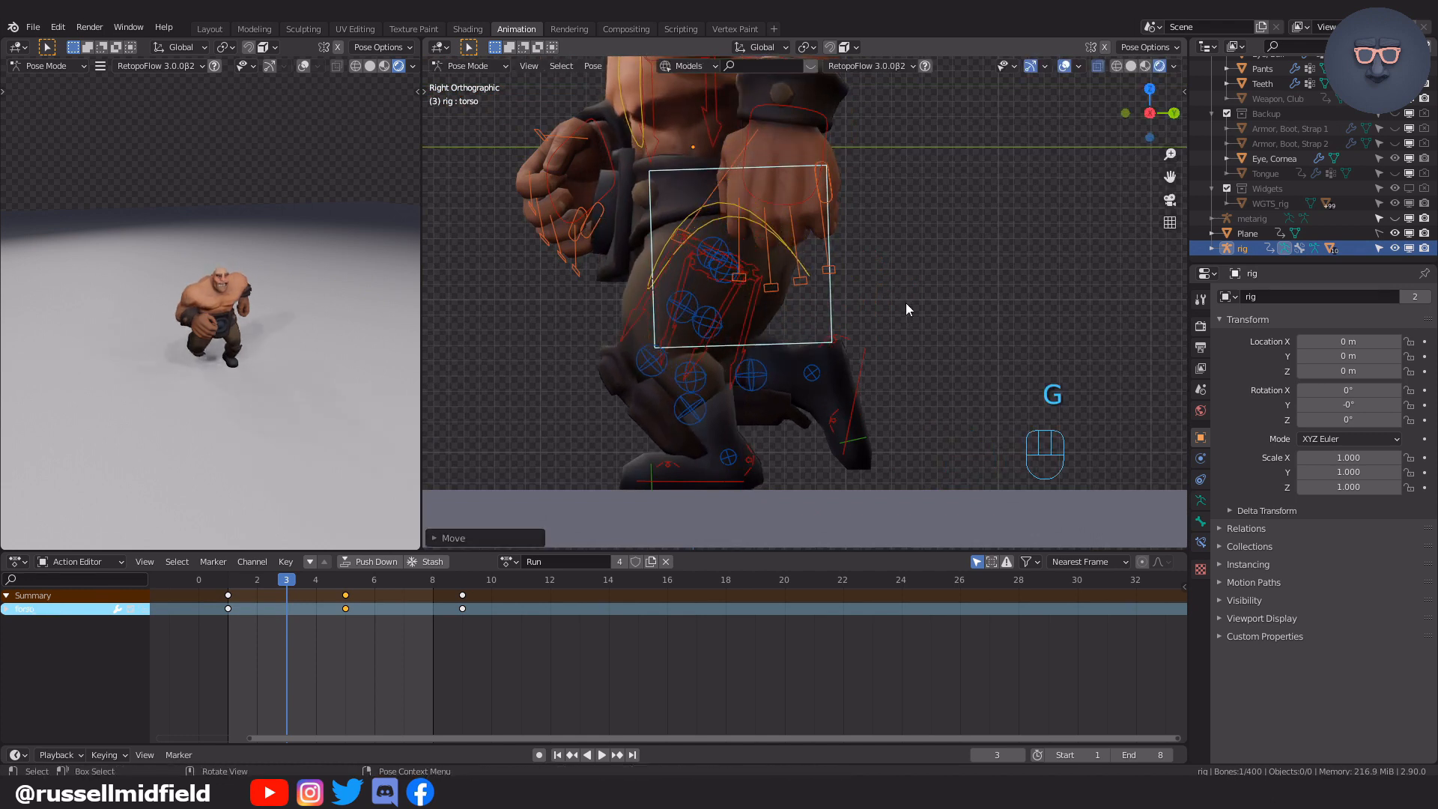
# Move the right foot IK control about 0.45 m in Y and -0.09 m in Z, and rotate the right heel control slightly.
pyautogui.click(876, 369)
pyautogui.press('g')
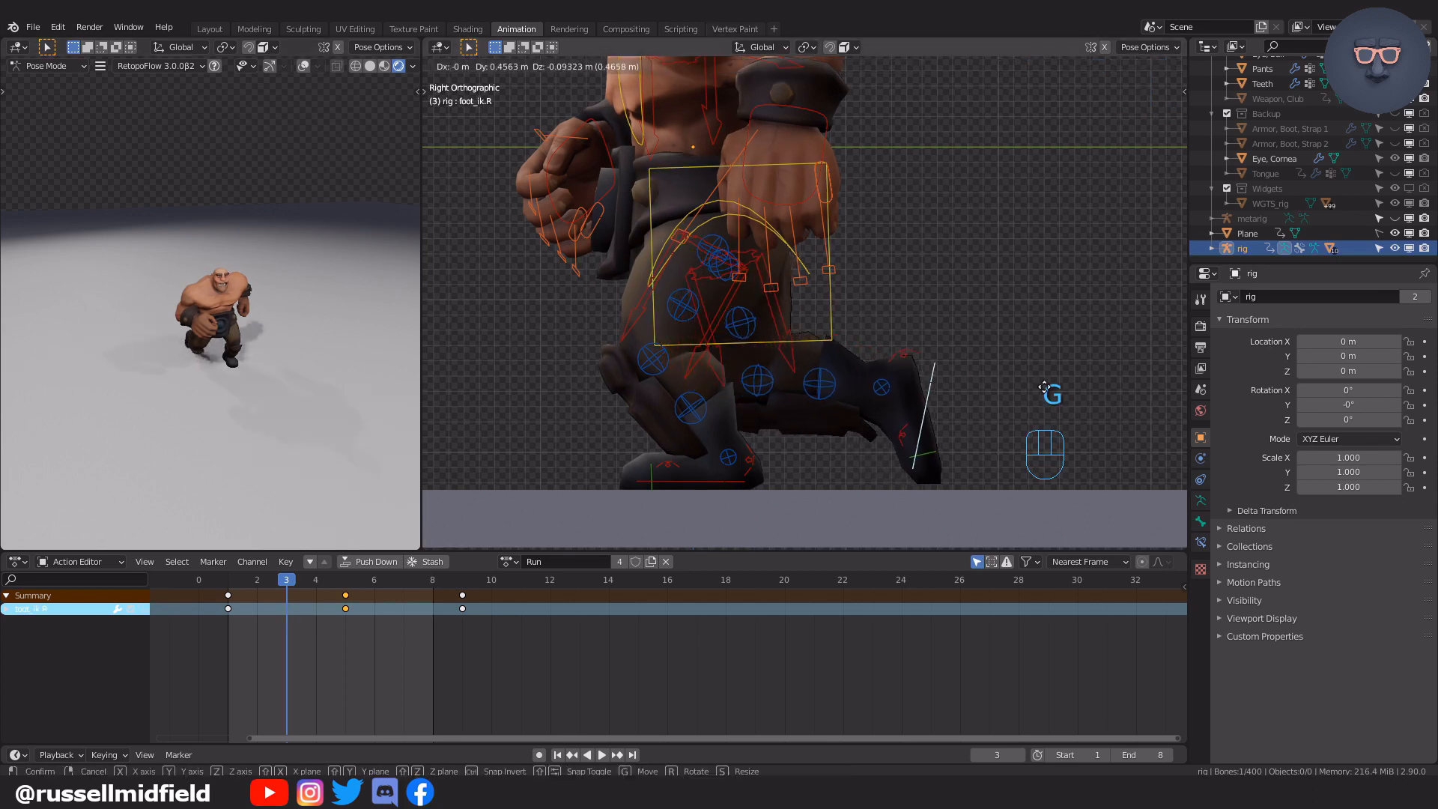
pyautogui.click(1026, 386)
pyautogui.click(933, 367)
pyautogui.press('r')
pyautogui.click(987, 330)
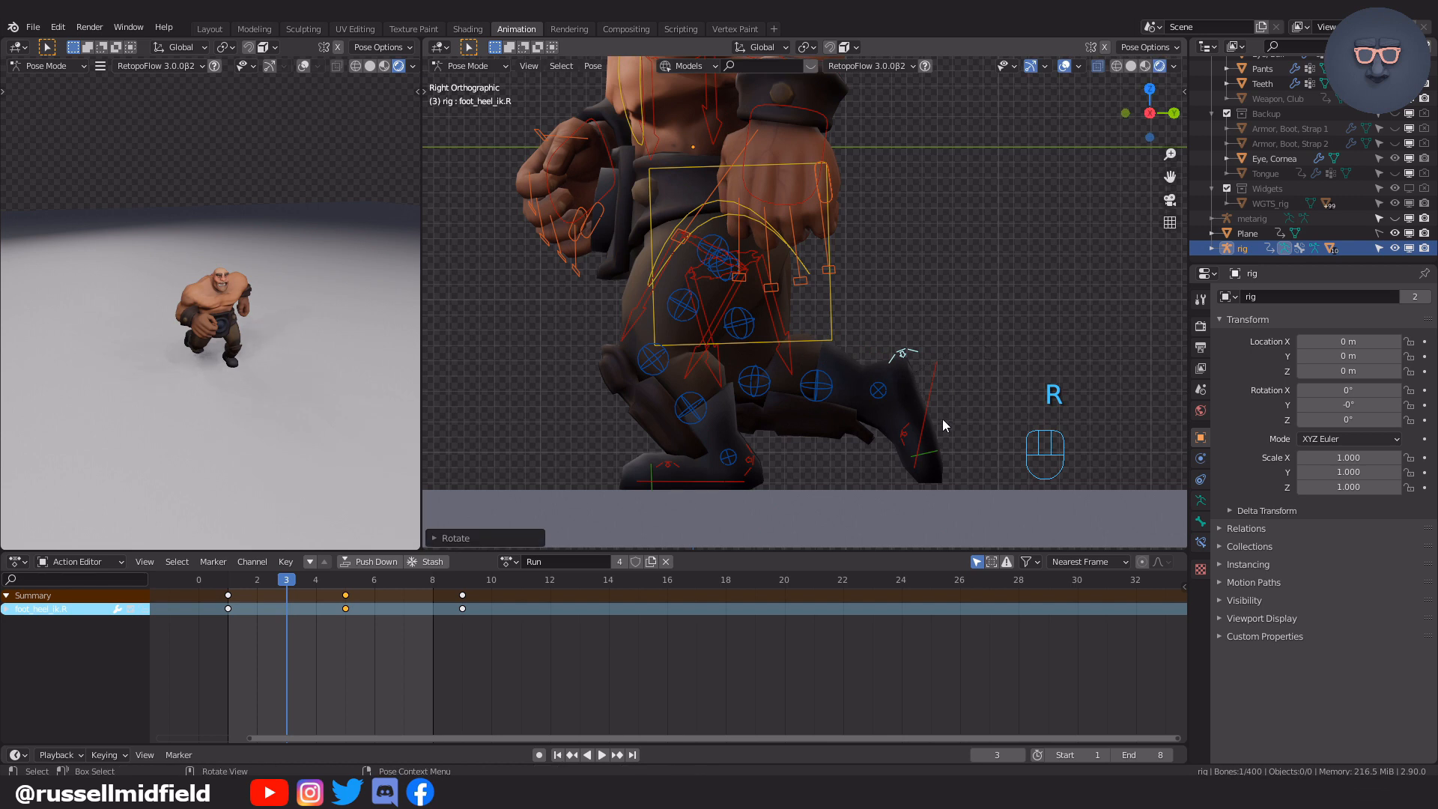
# Rotate the right toe control to bend the toes, and nudge the right foot IK control slightly backward.
pyautogui.click(932, 453)
pyautogui.press('r')
pyautogui.click(998, 417)
pyautogui.click(934, 381)
pyautogui.press('g')
pyautogui.click(969, 368)
# Insert Location, Rotation & Scale keyframes at frame 3 for the torso, both feet's IK, spin and heel controls, and the right toe control.
pyautogui.keyDown('shift'); pyautogui.click(907, 357); pyautogui.keyUp('shift')
pyautogui.keyDown('shift'); pyautogui.click(907, 356); pyautogui.keyUp('shift')
pyautogui.keyDown('shift'); pyautogui.click(932, 450); pyautogui.keyUp('shift')
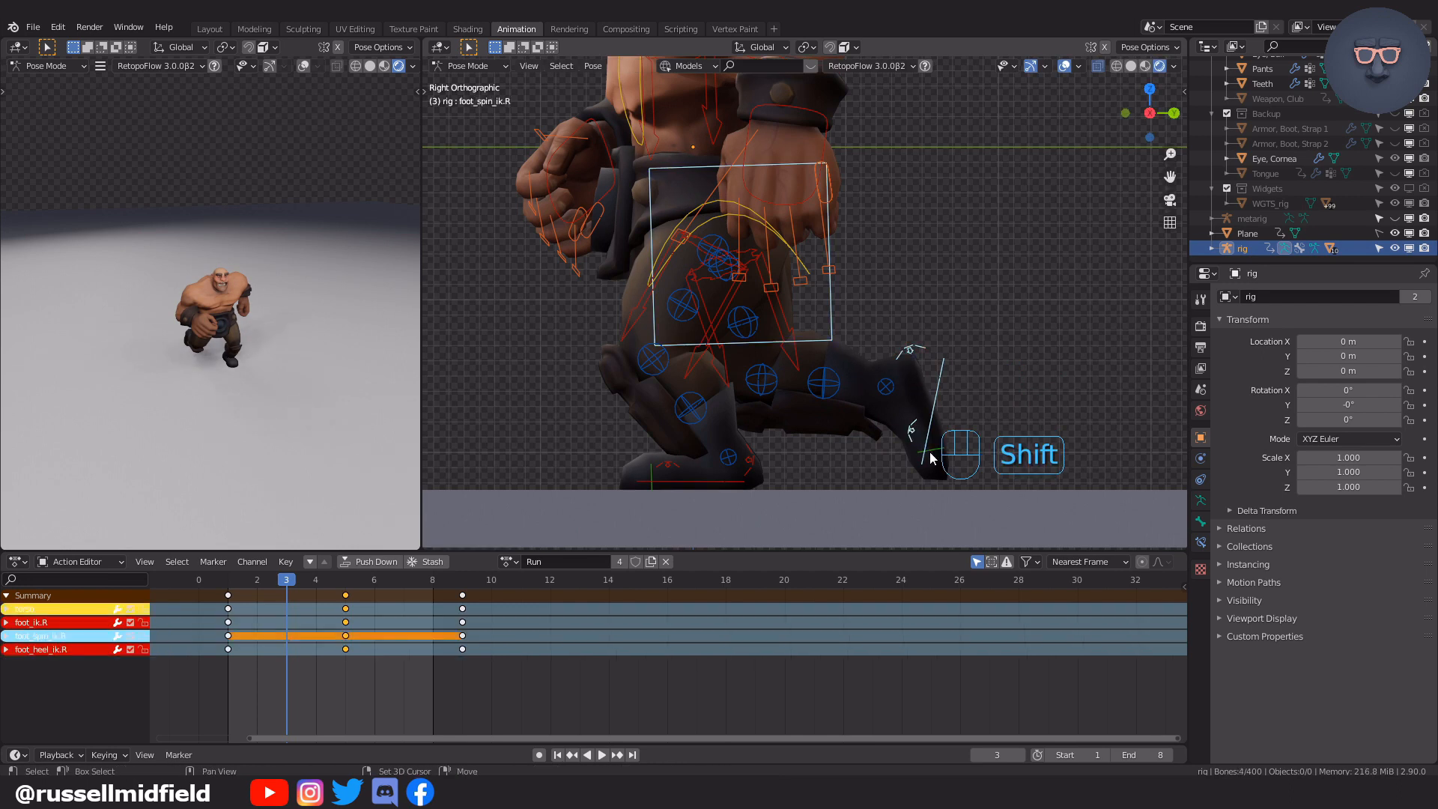
pyautogui.keyDown('shift'); pyautogui.click(749, 470); pyautogui.keyUp('shift')
pyautogui.keyDown('shift'); pyautogui.click(748, 472); pyautogui.keyUp('shift')
pyautogui.keyDown('shift'); pyautogui.click(668, 469); pyautogui.keyUp('shift')
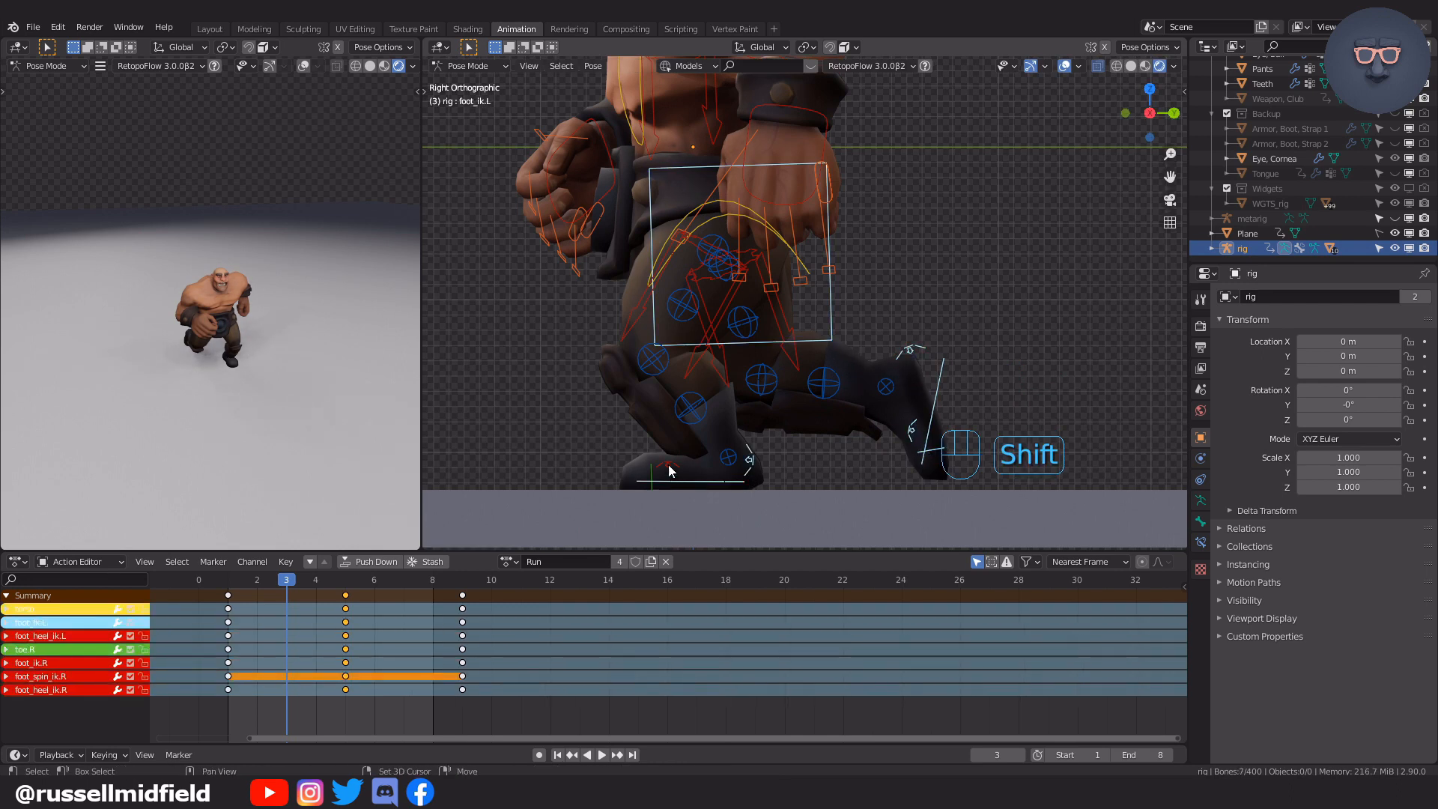
pyautogui.keyDown('shift'); pyautogui.click(669, 469); pyautogui.keyUp('shift')
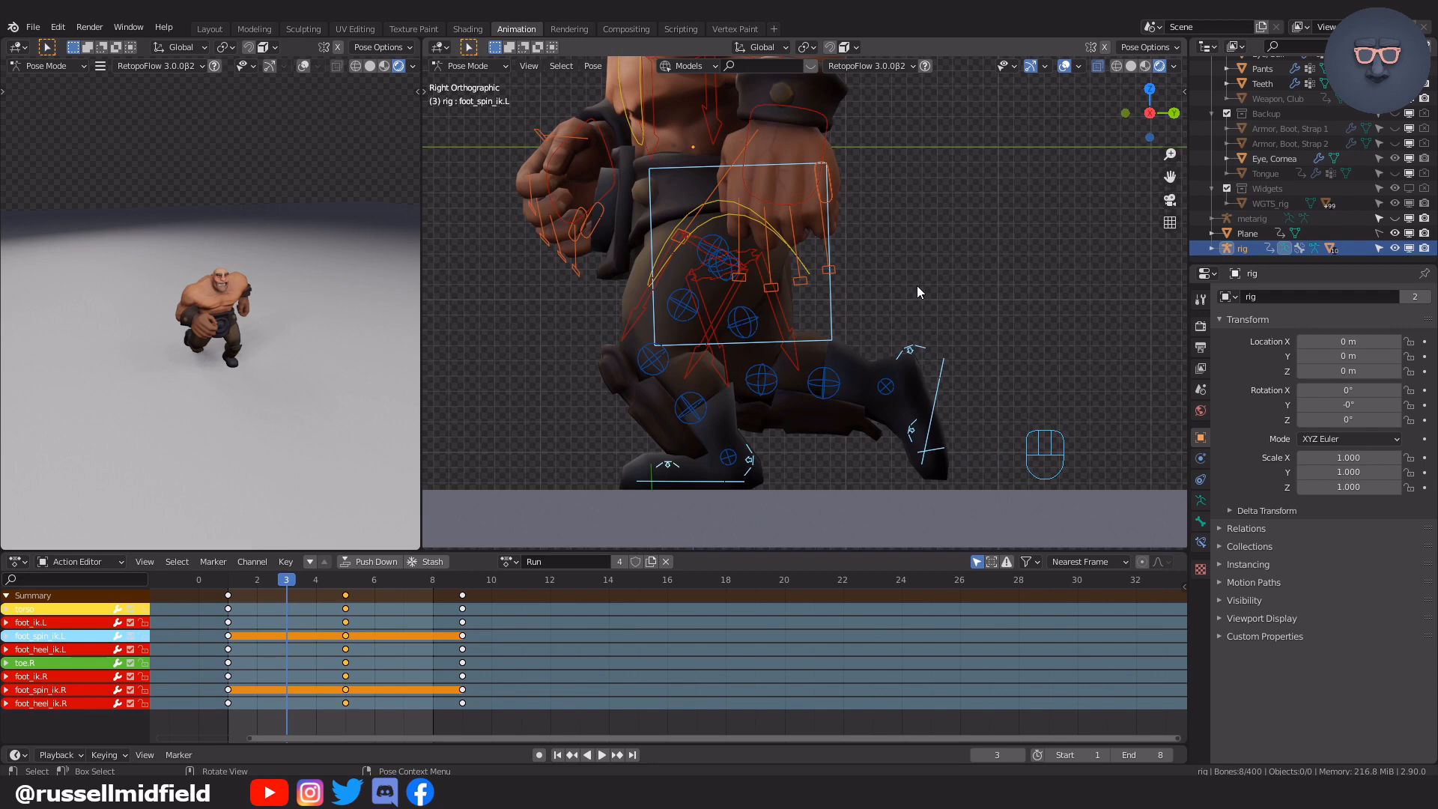
pyautogui.press('i')
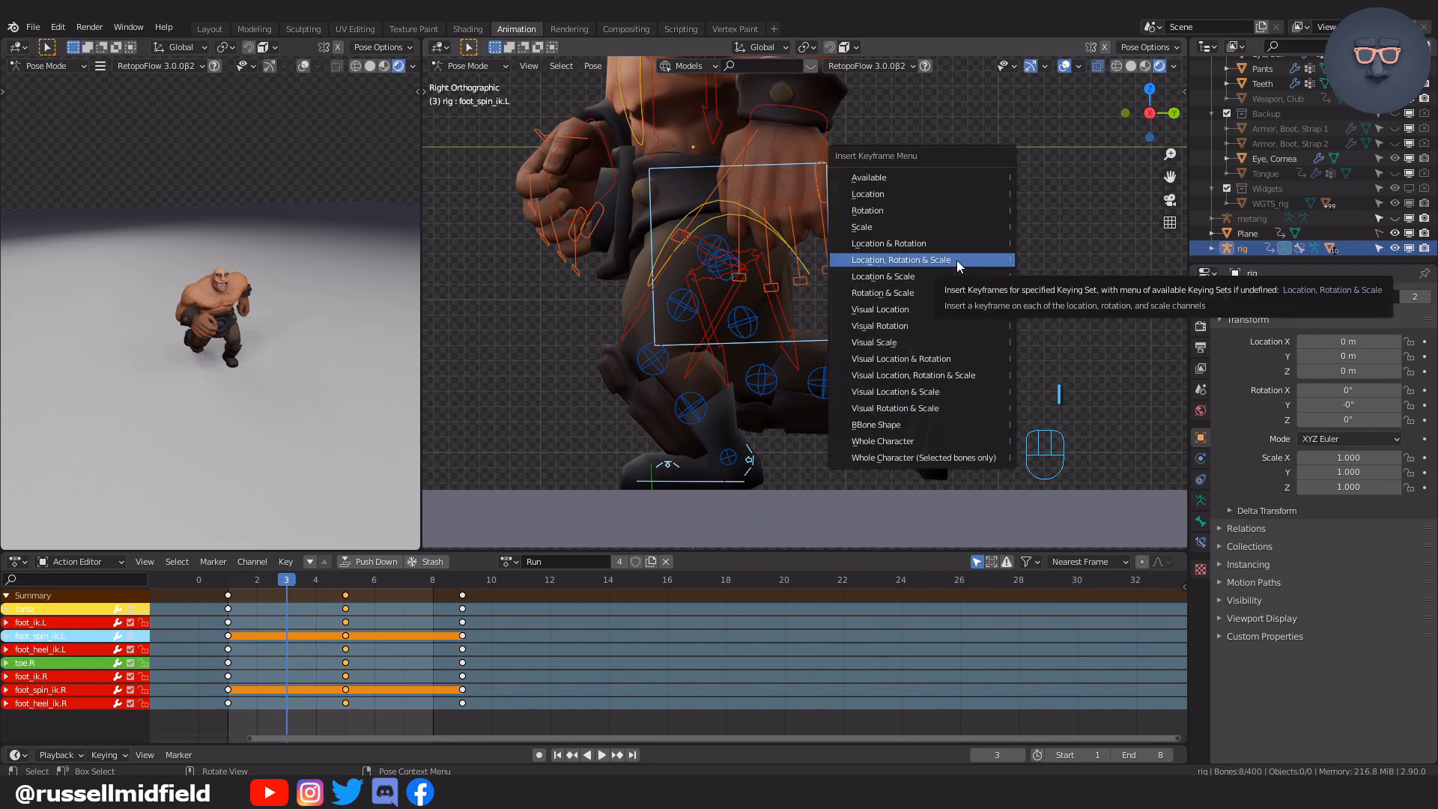
pyautogui.click(956, 260)
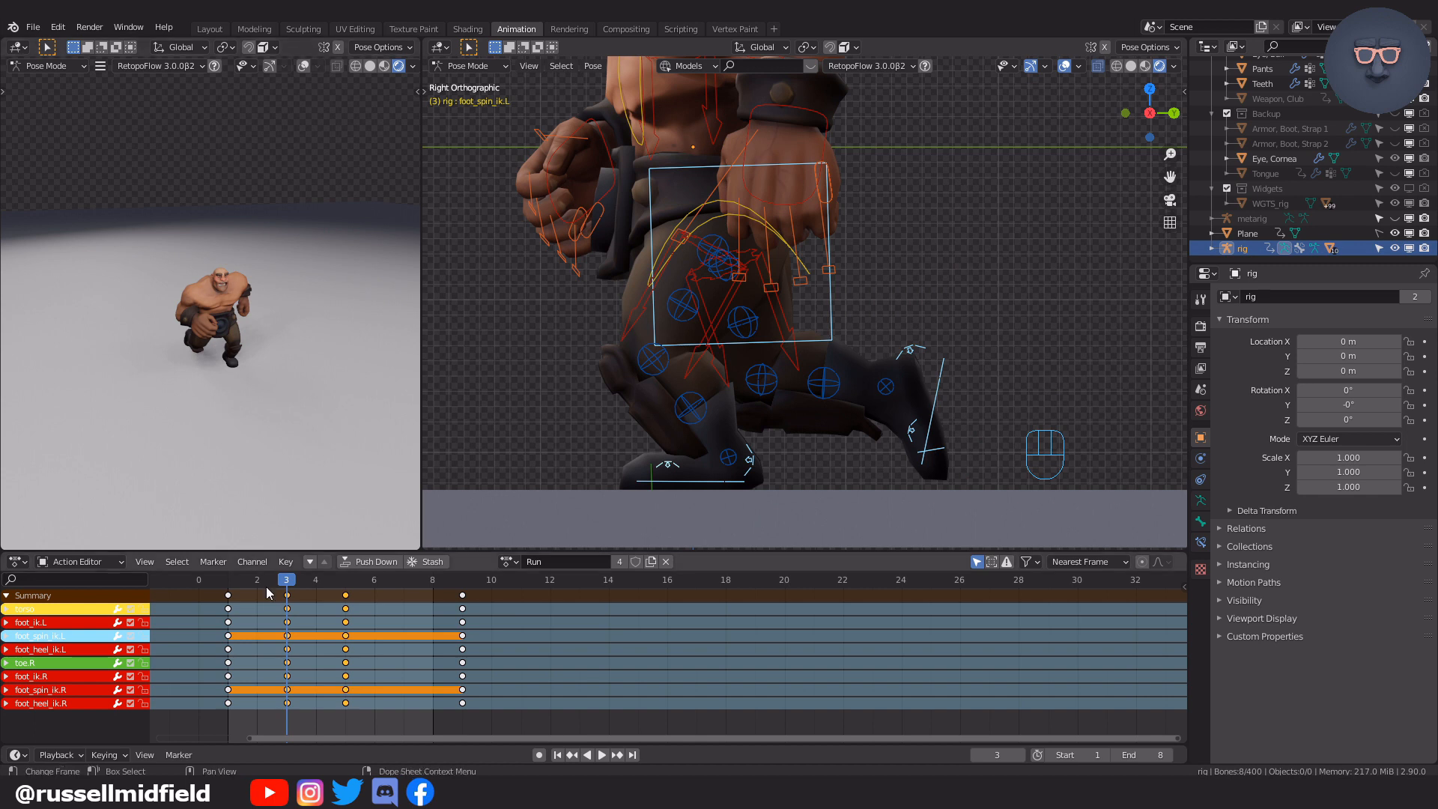
# At frame 8, raise the torso control about 0.08 m along the global Z axis.
pyautogui.moveTo(288, 585); pyautogui.dragTo(432, 591)
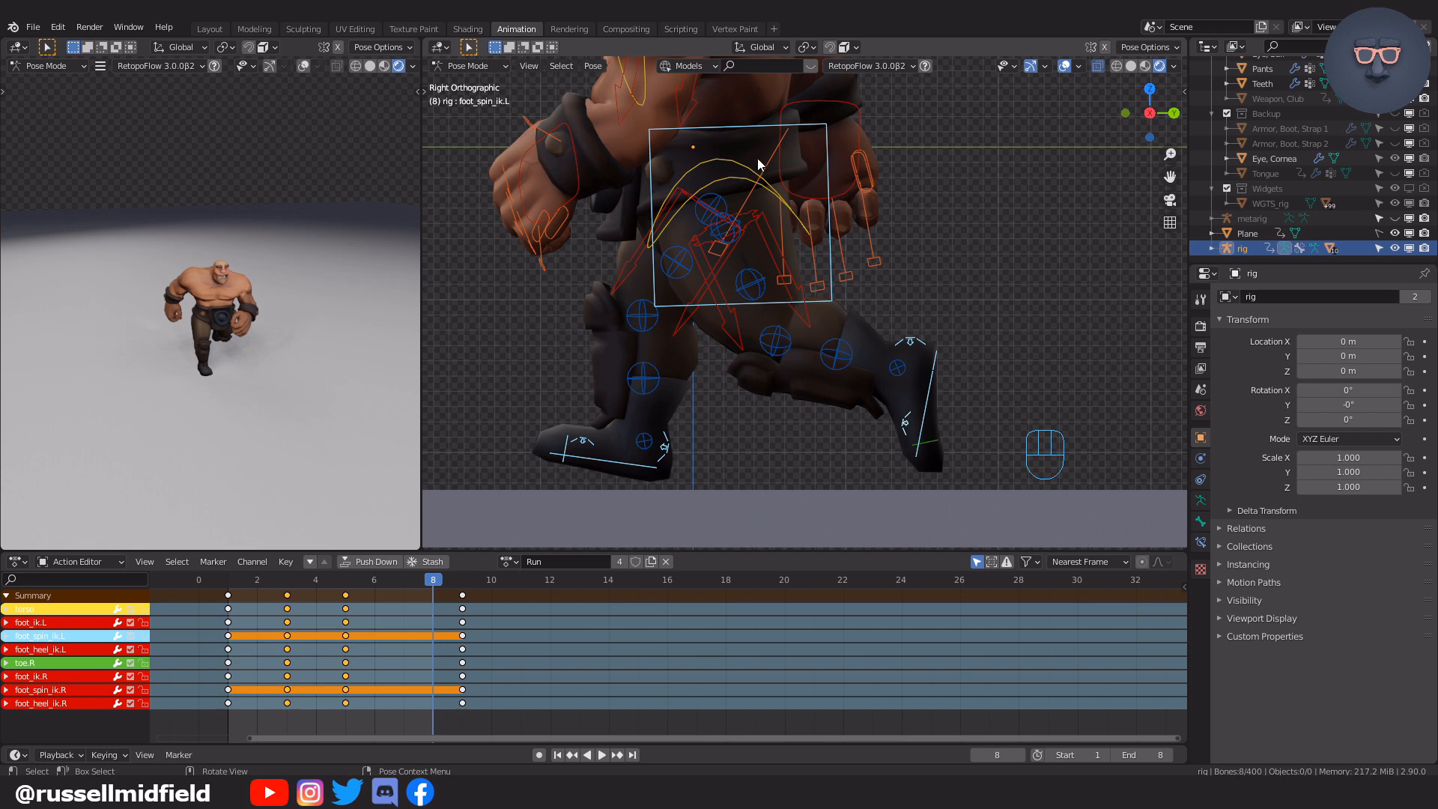
pyautogui.click(746, 131)
pyautogui.press('g')
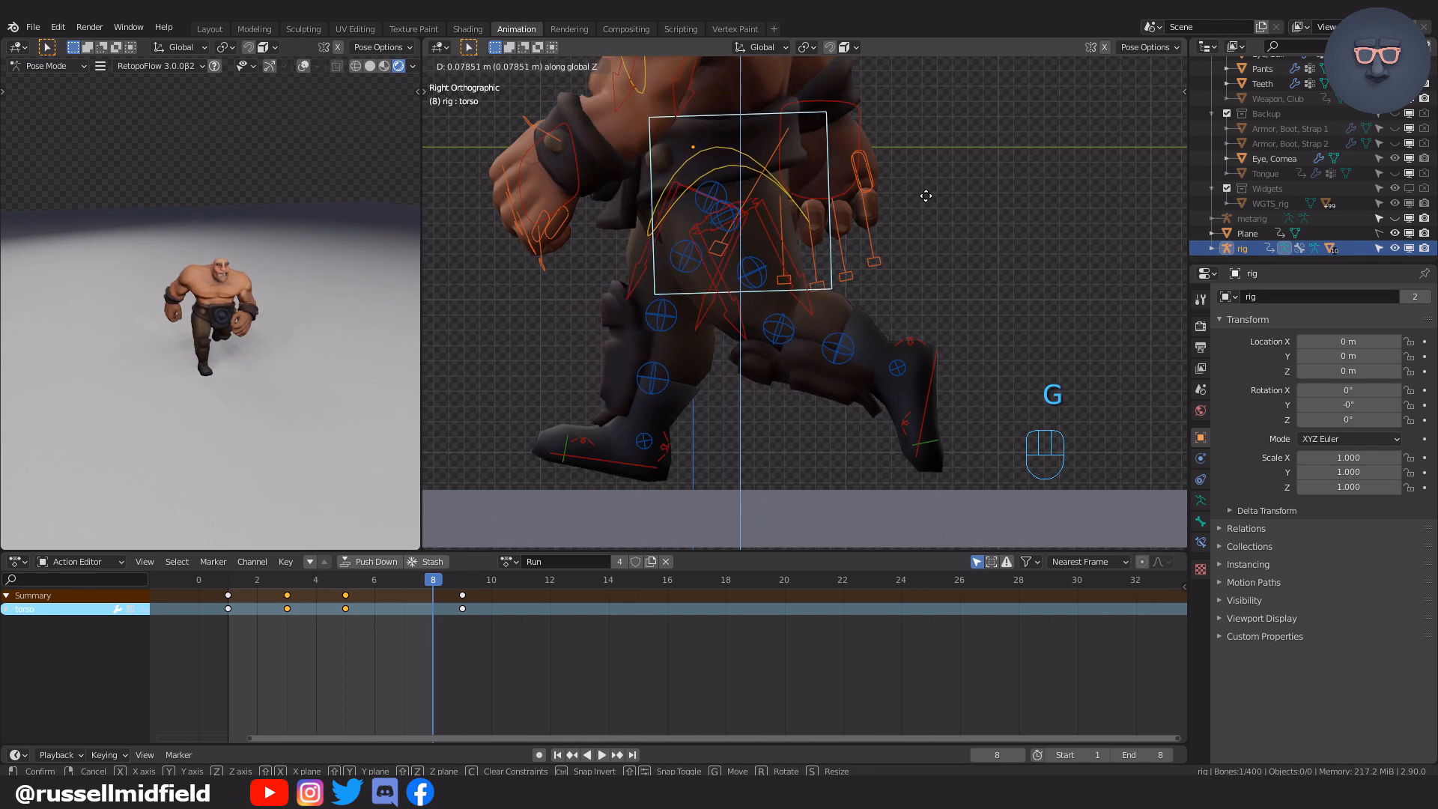
pyautogui.click(926, 196)
# Move the right foot IK control forward and up at frame 8, and the left foot IK control slightly forward and down.
pyautogui.click(931, 384)
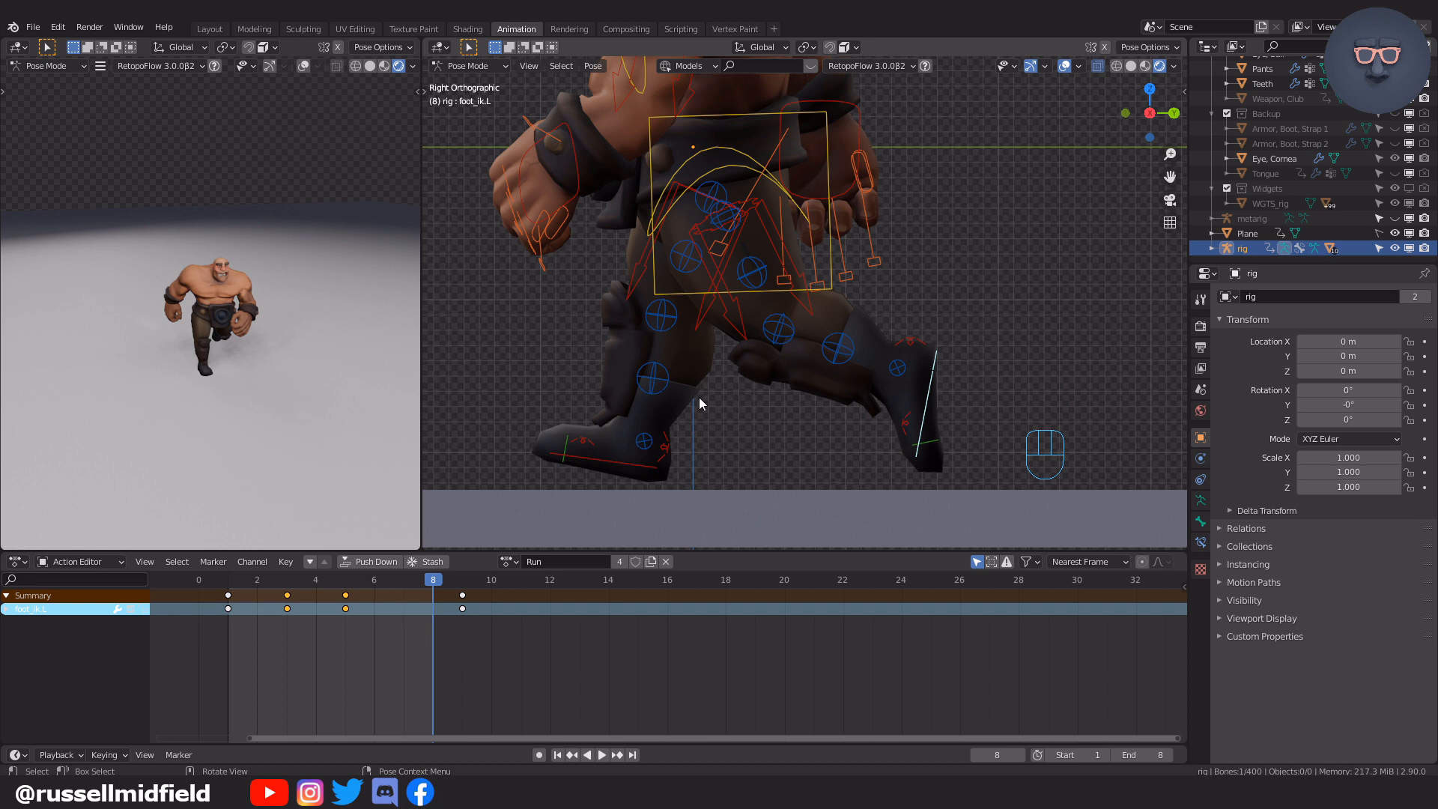
pyautogui.click(620, 465)
pyautogui.press('g')
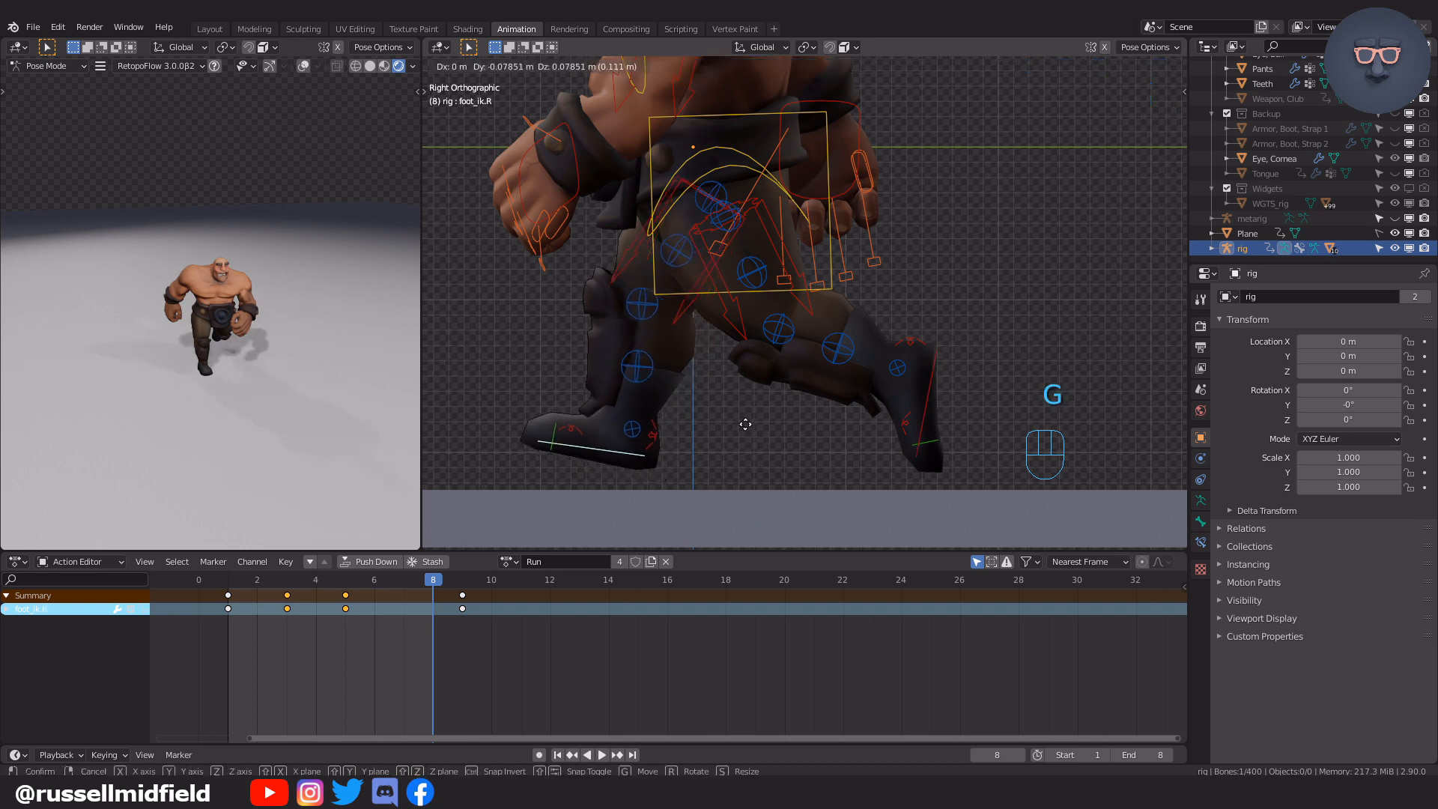
pyautogui.click(725, 417)
pyautogui.click(931, 384)
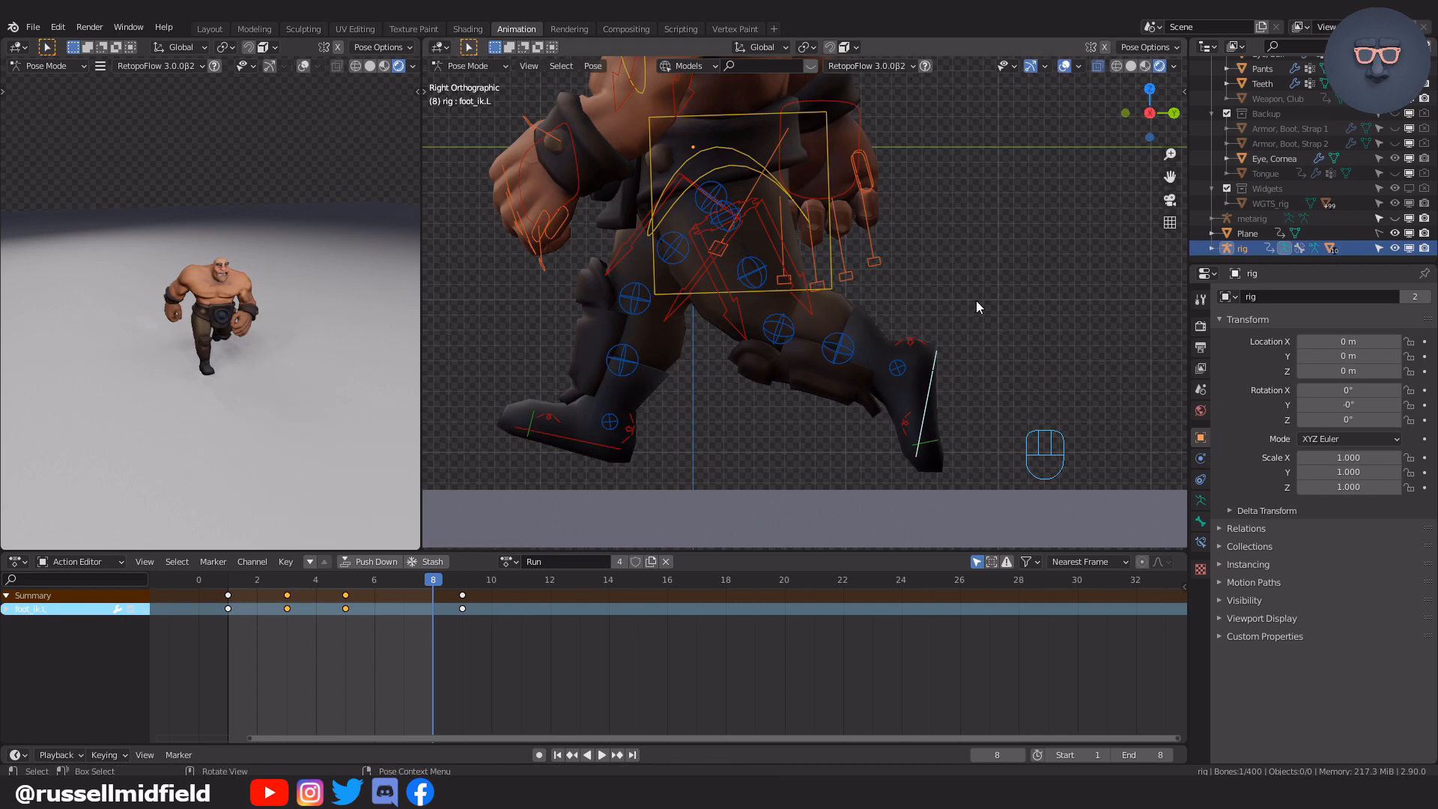
pyautogui.press('g')
pyautogui.click(861, 344)
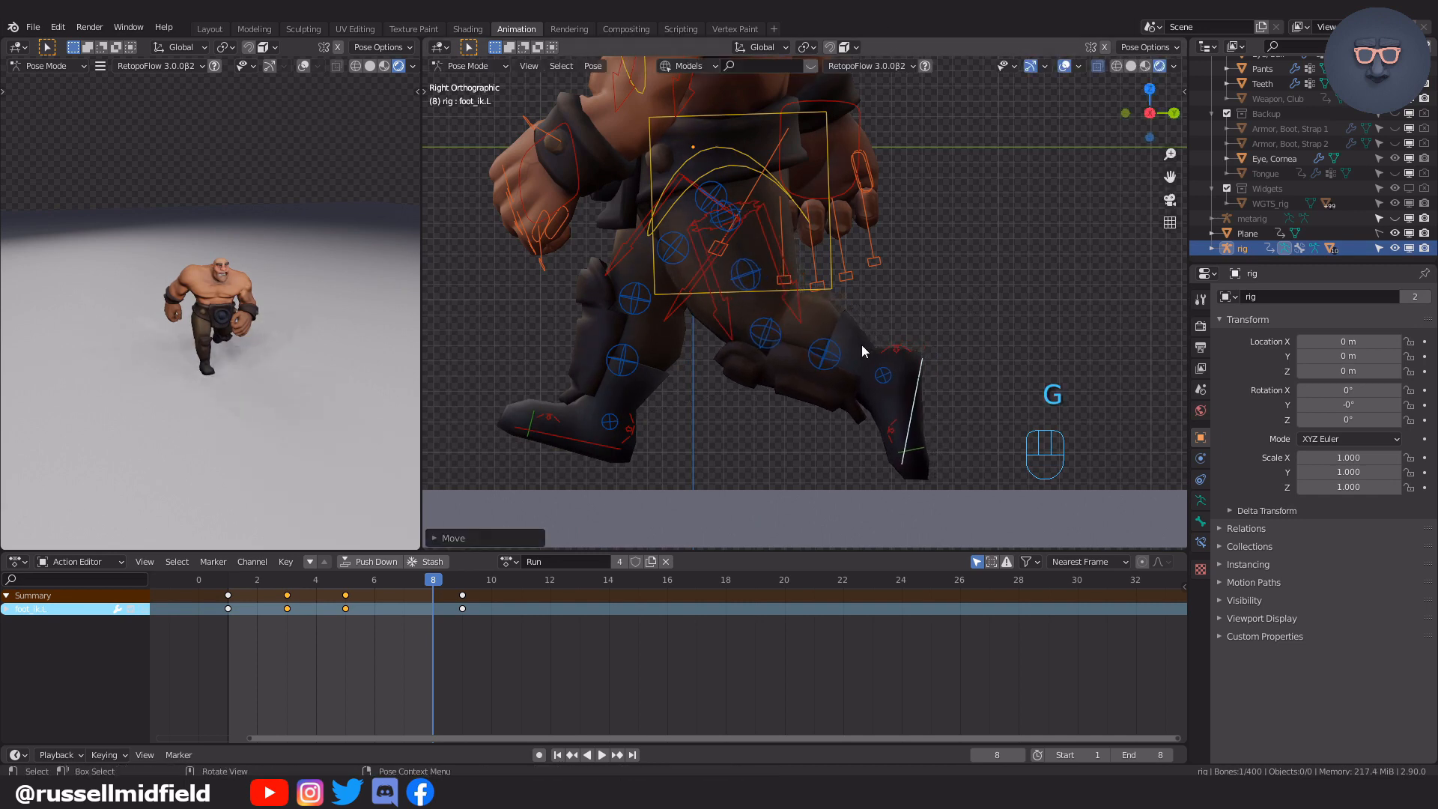
# Move the right foot IK control about -0.04 m in Y and 0.09 m in Z at frame 8.
pyautogui.click(576, 442)
pyautogui.press('g')
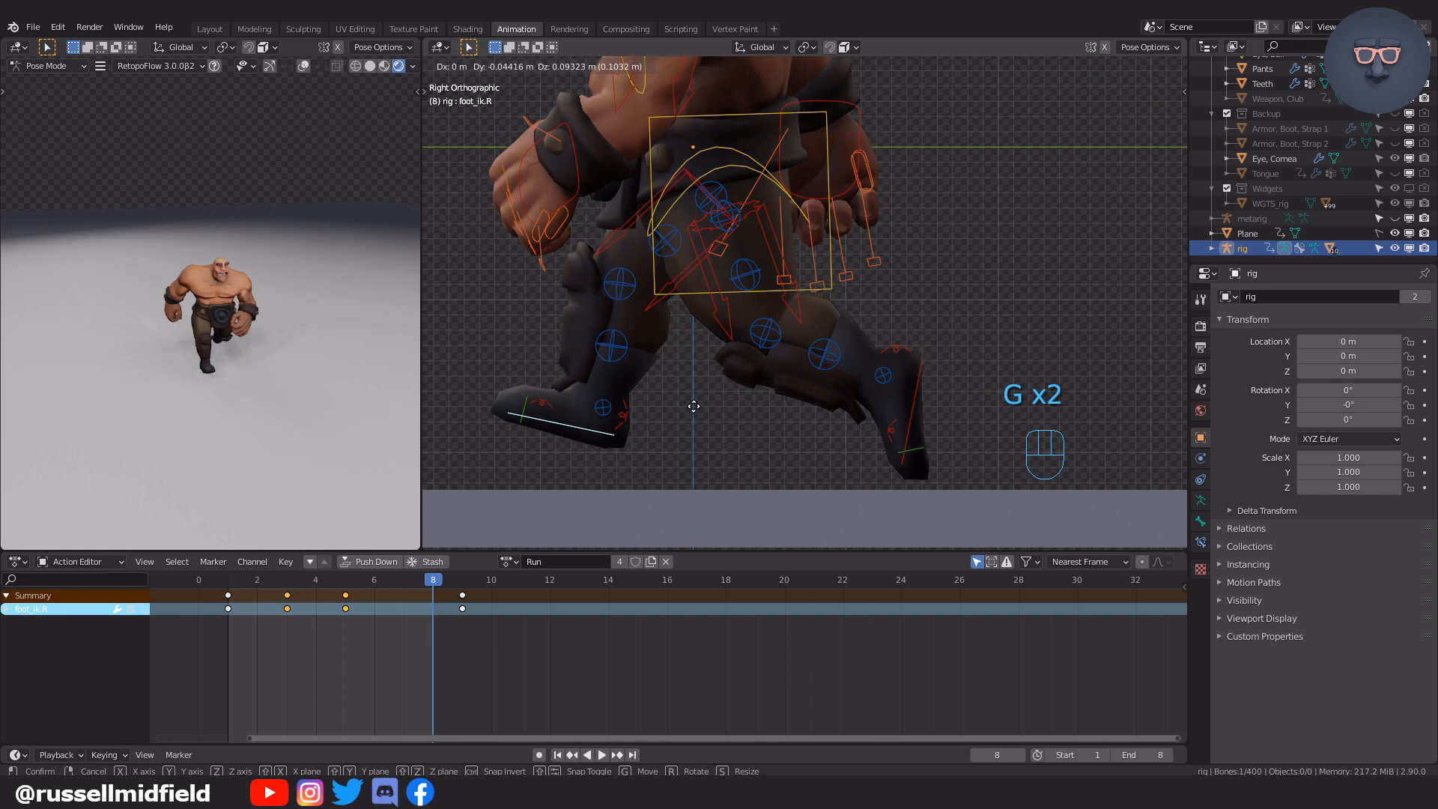
pyautogui.click(693, 406)
# Insert Location, Rotation & Scale keyframes at frame 8 for the torso and all IK, spin, heel and toe controls of both feet.
pyautogui.click(527, 404)
pyautogui.keyDown('shift'); pyautogui.click(541, 404); pyautogui.keyUp('shift')
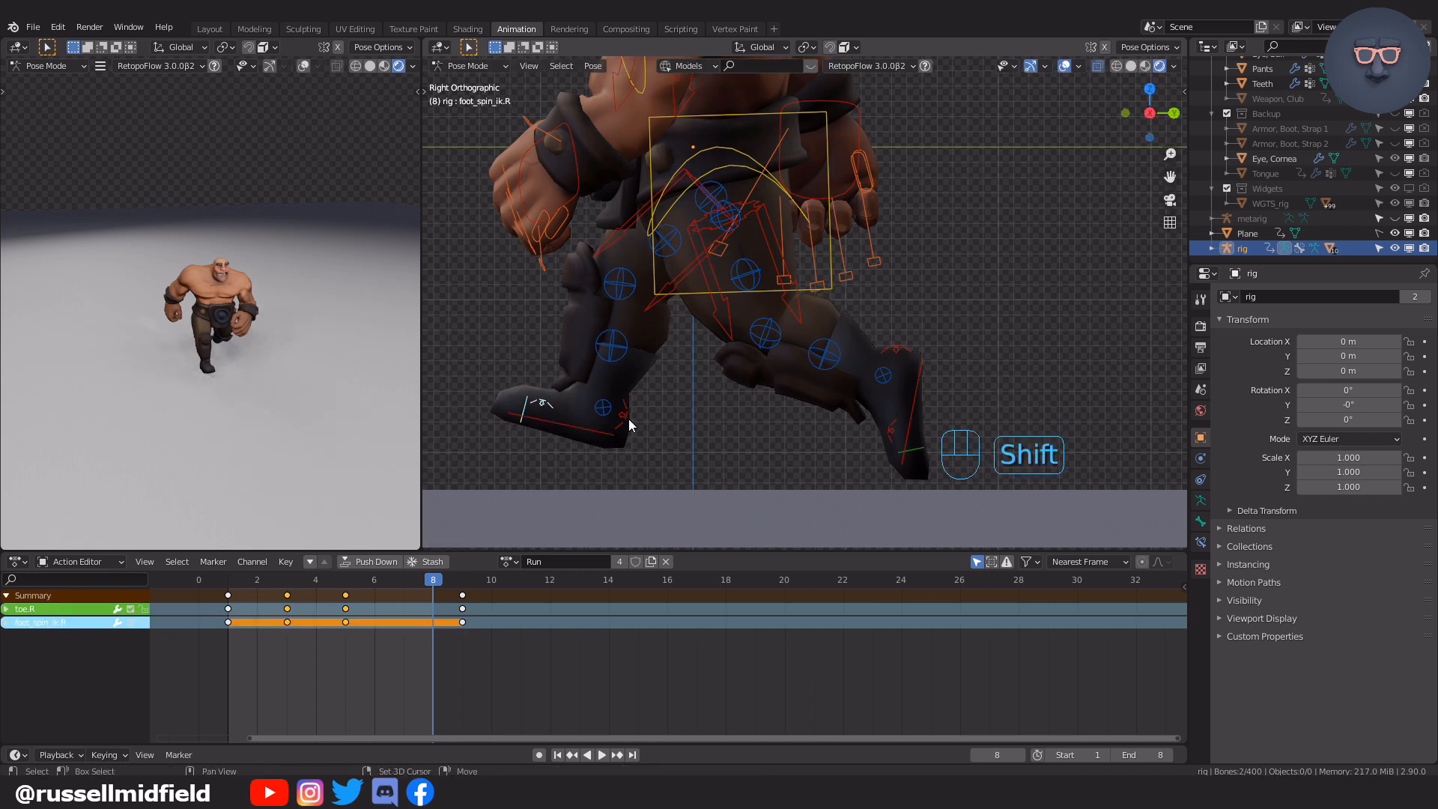
pyautogui.keyDown('shift'); pyautogui.click(627, 421); pyautogui.keyUp('shift')
pyautogui.keyDown('shift'); pyautogui.click(603, 436); pyautogui.keyUp('shift')
pyautogui.keyDown('shift'); pyautogui.click(906, 442); pyautogui.keyUp('shift')
pyautogui.keyDown('shift'); pyautogui.click(908, 450); pyautogui.keyUp('shift')
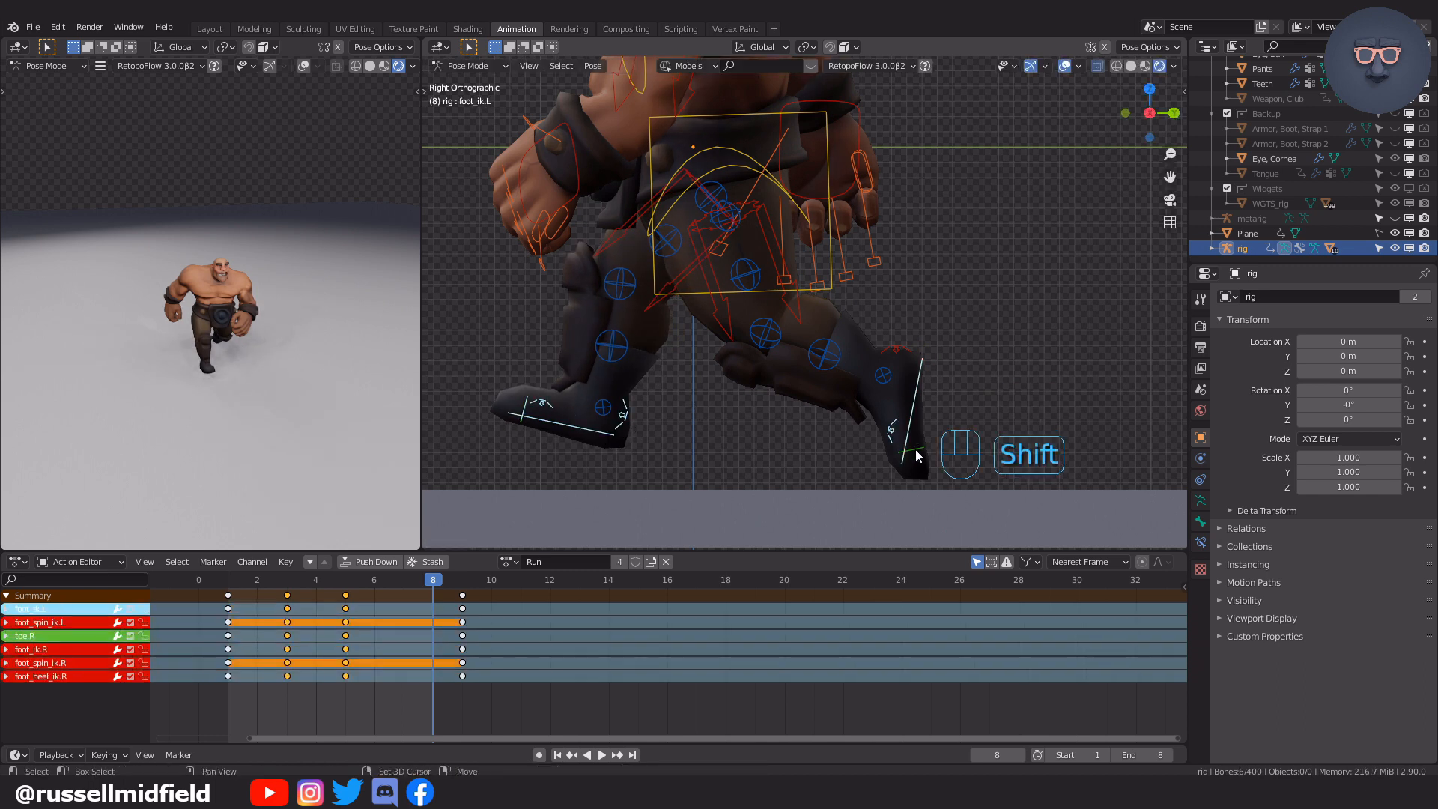
pyautogui.keyDown('shift'); pyautogui.click(908, 389); pyautogui.keyUp('shift')
pyautogui.keyDown('shift'); pyautogui.click(897, 348); pyautogui.keyUp('shift')
pyautogui.keyDown('shift'); pyautogui.click(829, 281); pyautogui.keyUp('shift')
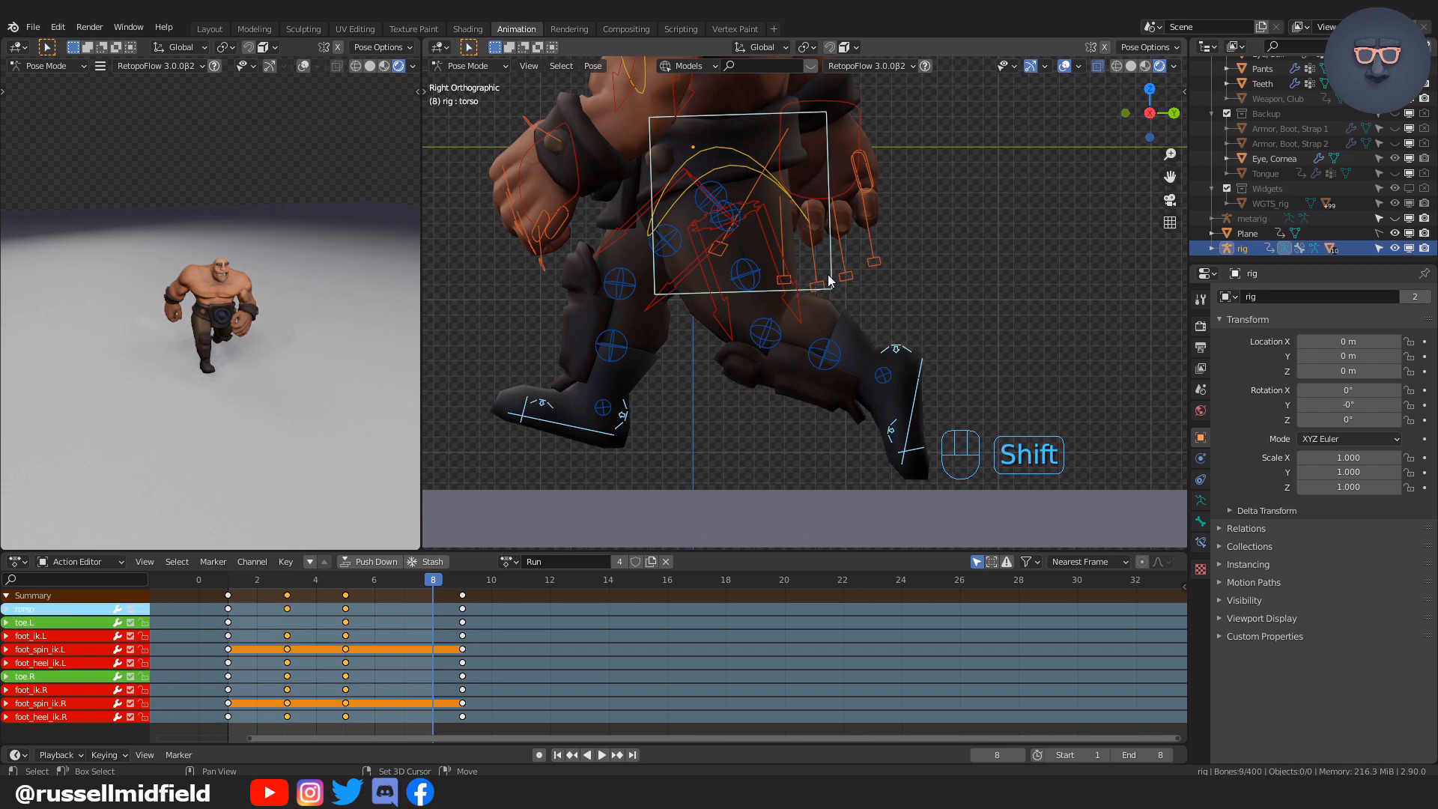
pyautogui.press('i')
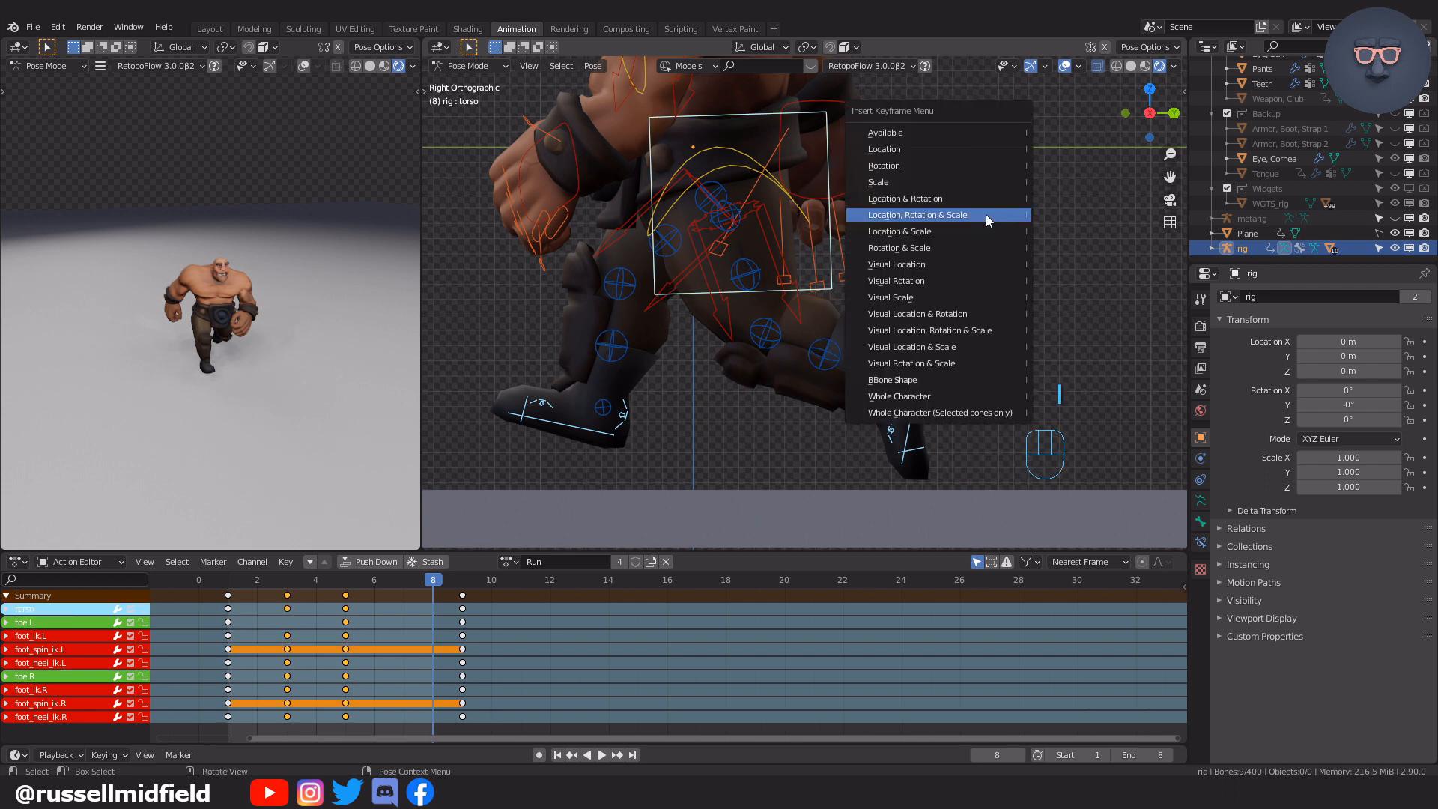
pyautogui.click(985, 214)
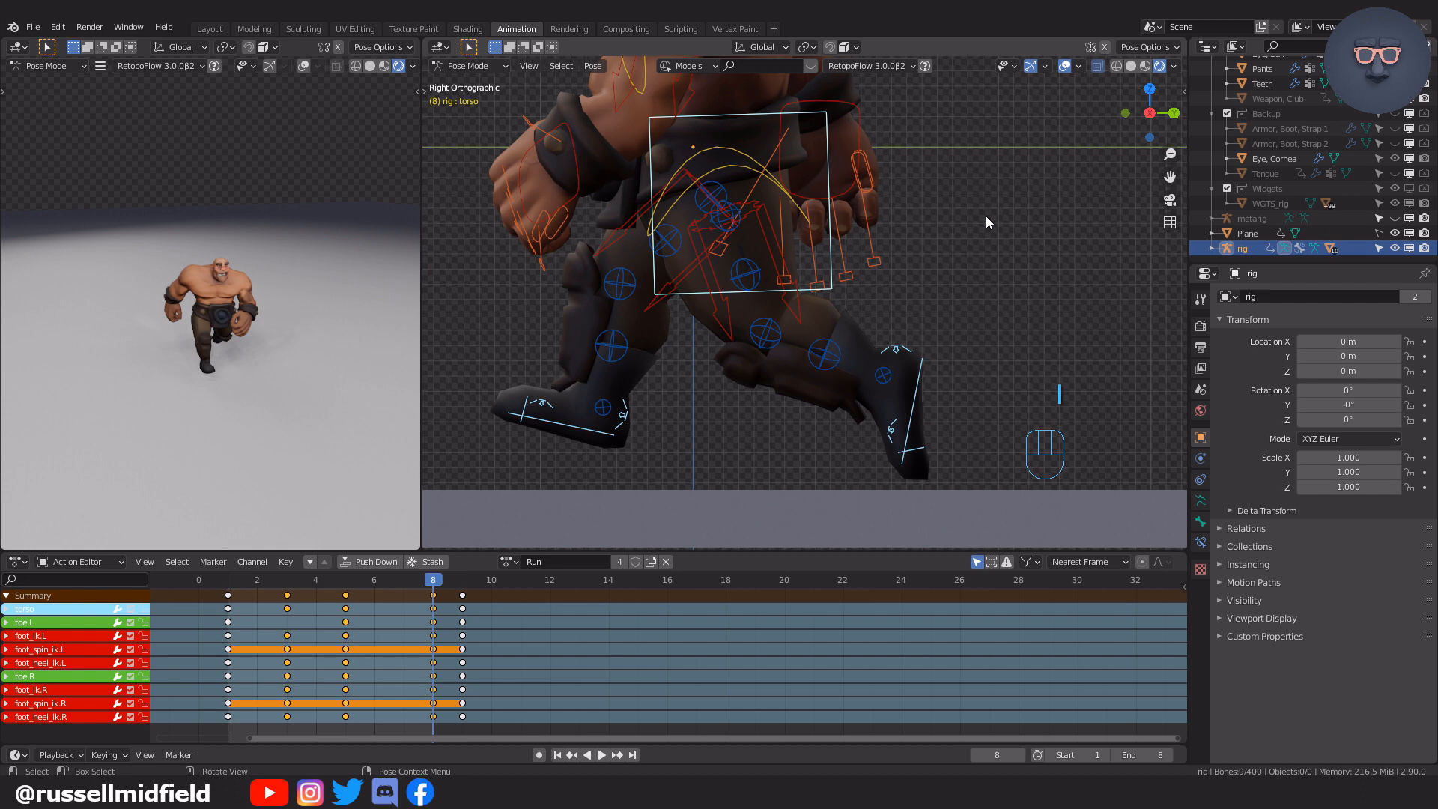
# Play the Run action to review the motion with the new in-between poses.
pyautogui.click(603, 755)
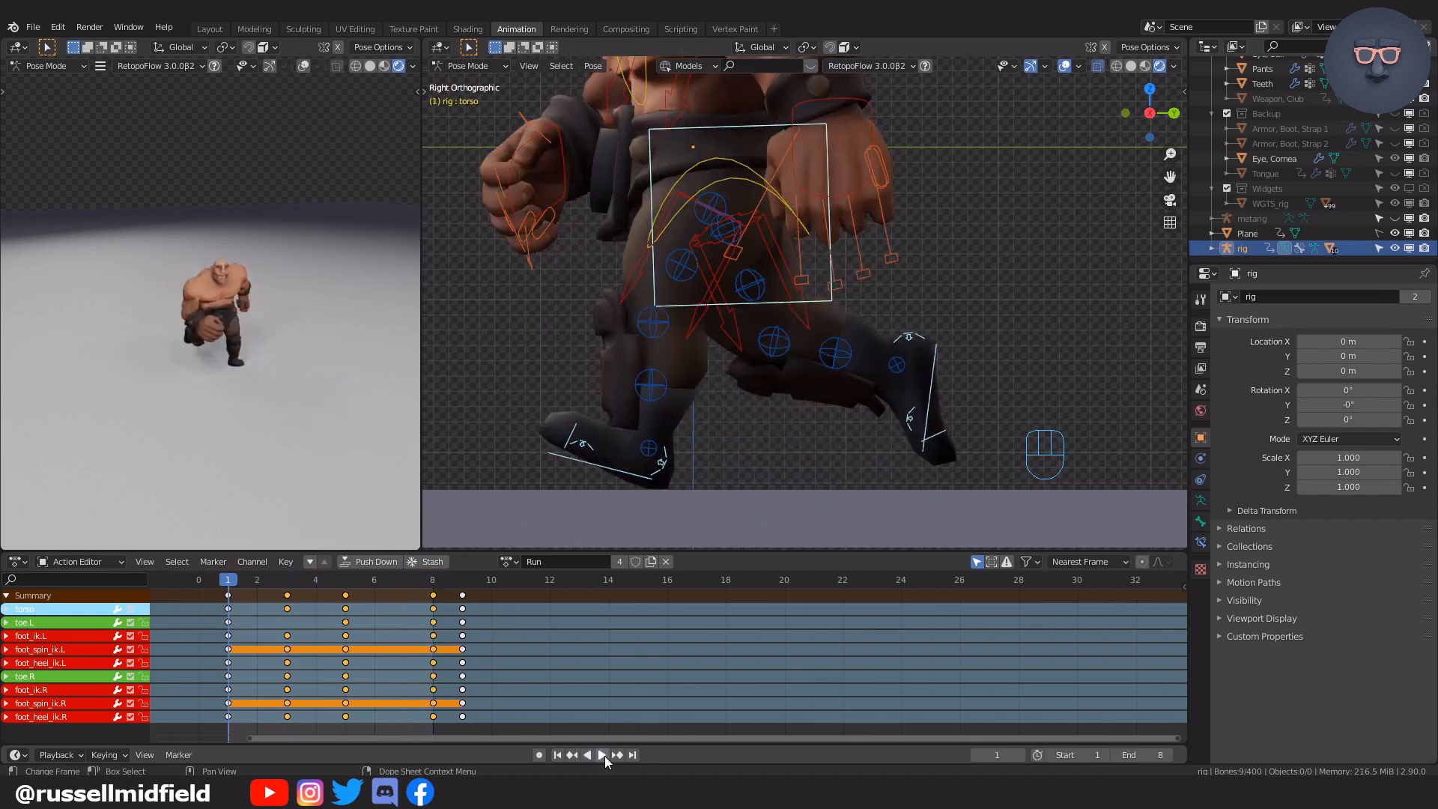
pyautogui.click(604, 755)
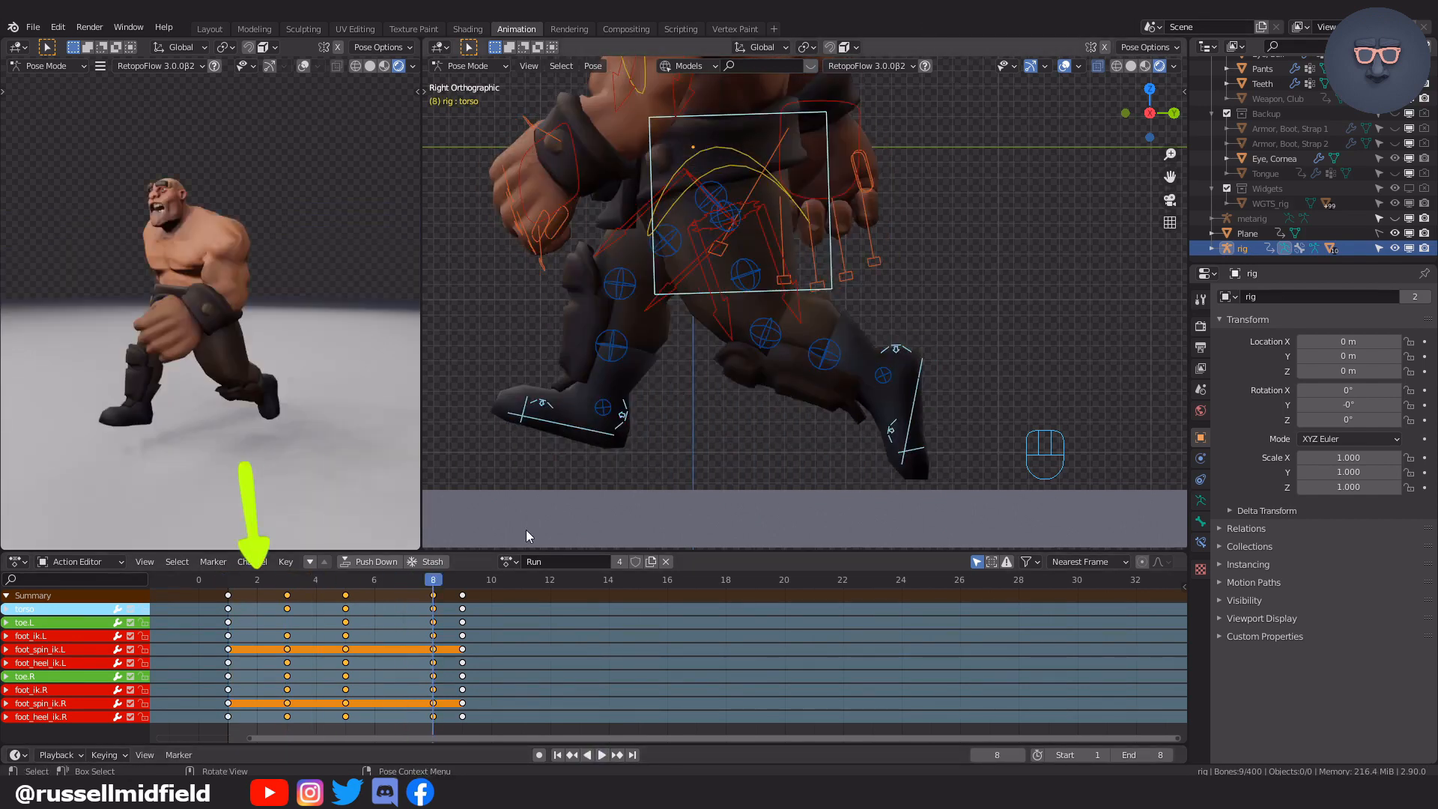
pyautogui.press('space')
# At frame 2, rotate the left foot IK control and the left heel control to flatten the foot onto the floor.
pyautogui.moveTo(268, 581)
pyautogui.mouseDown()
pyautogui.moveTo(239, 581)
pyautogui.moveTo(258, 579)
pyautogui.mouseUp()
pyautogui.press('space')
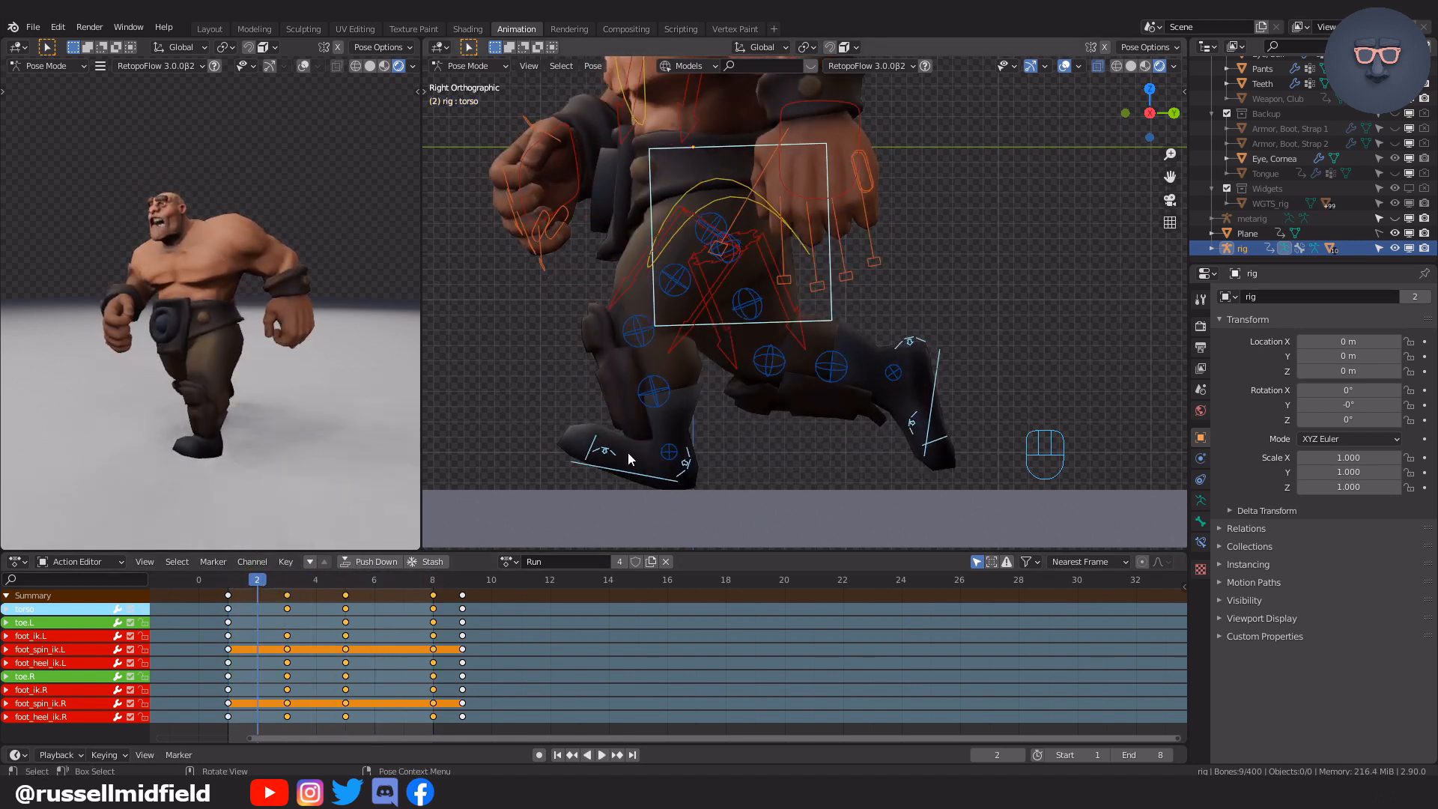
pyautogui.click(656, 479)
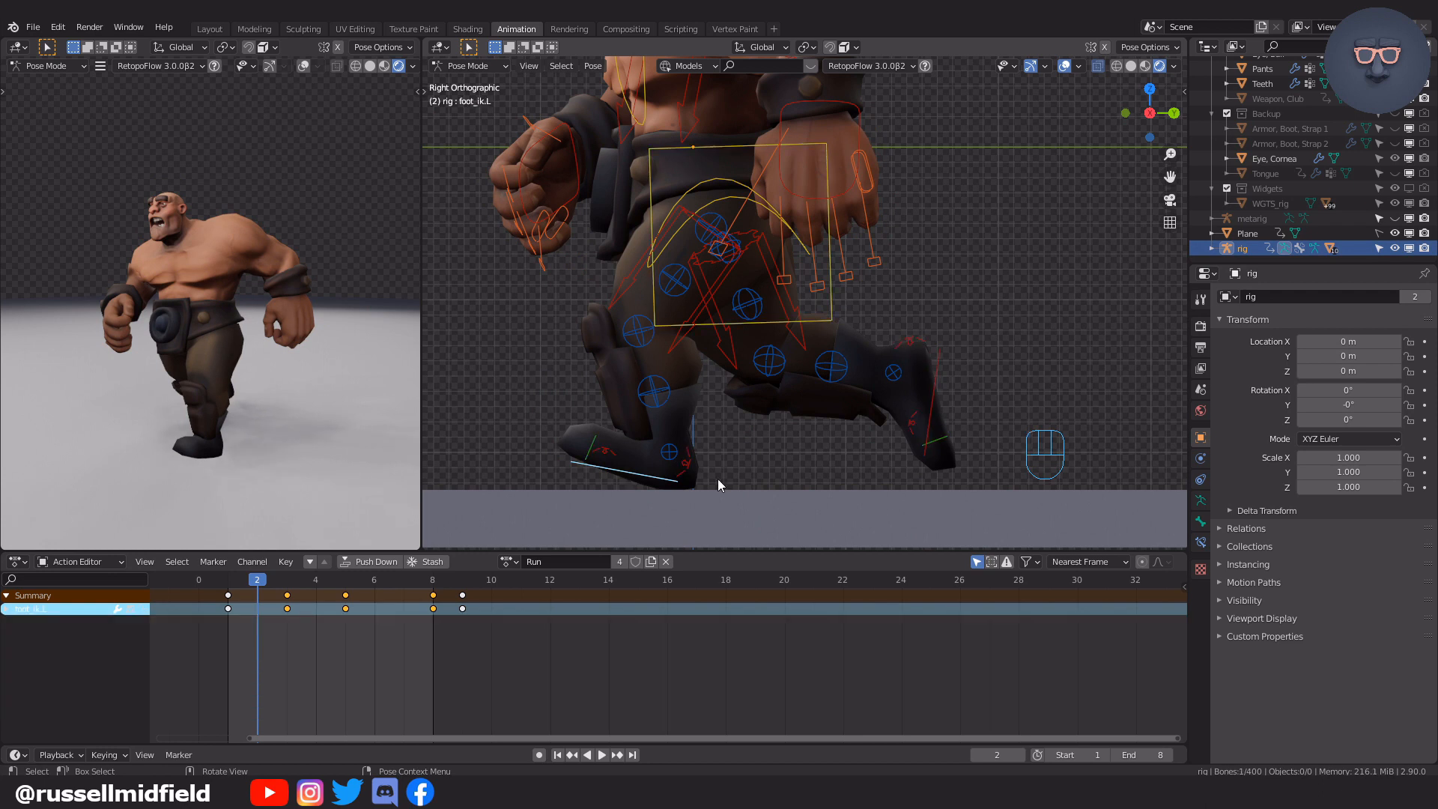
pyautogui.keyDown('shift'); pyautogui.moveTo(718, 479); pyautogui.dragTo(721, 453, button='middle'); pyautogui.keyUp('shift')
pyautogui.press('r')
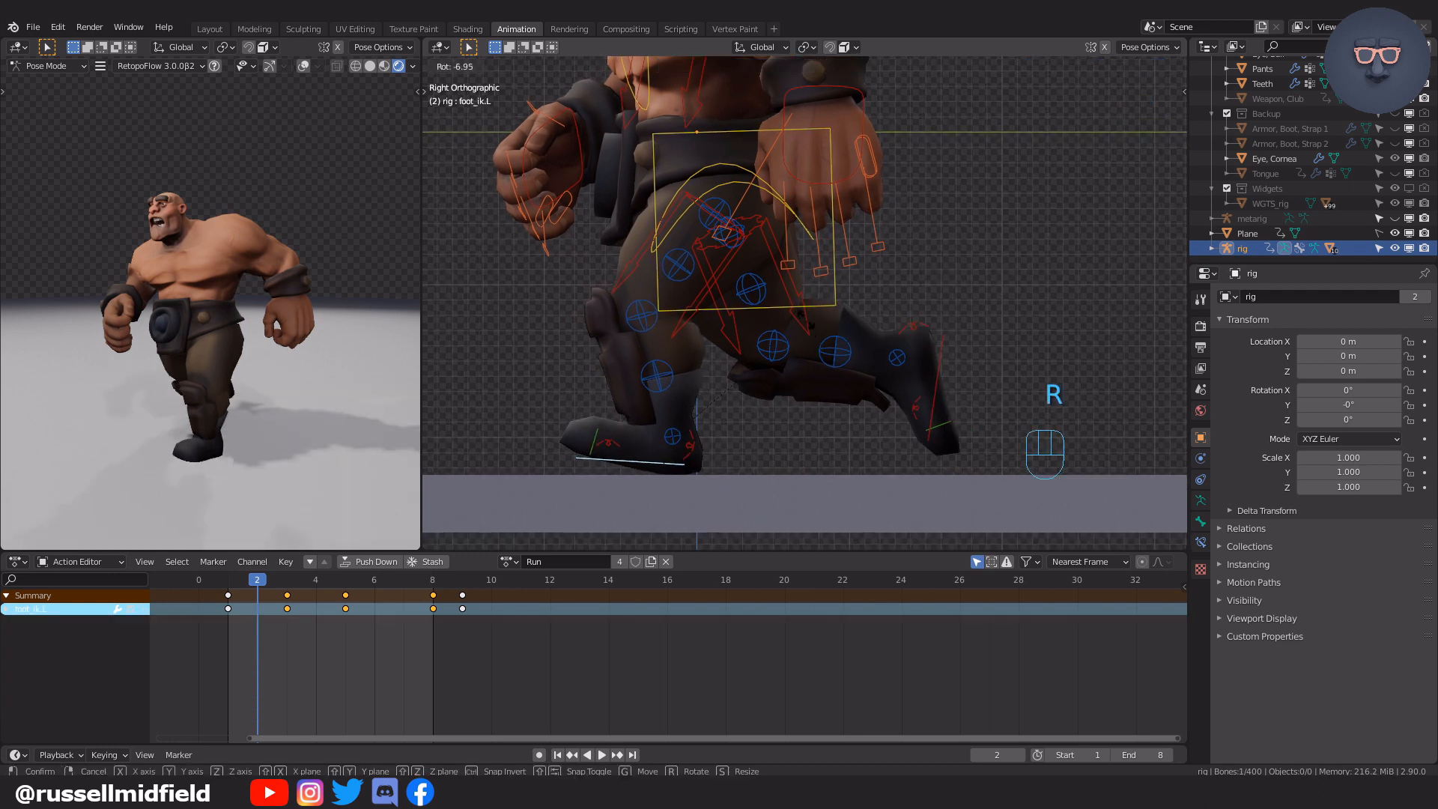
pyautogui.click(801, 325)
pyautogui.click(690, 446)
pyautogui.press('r')
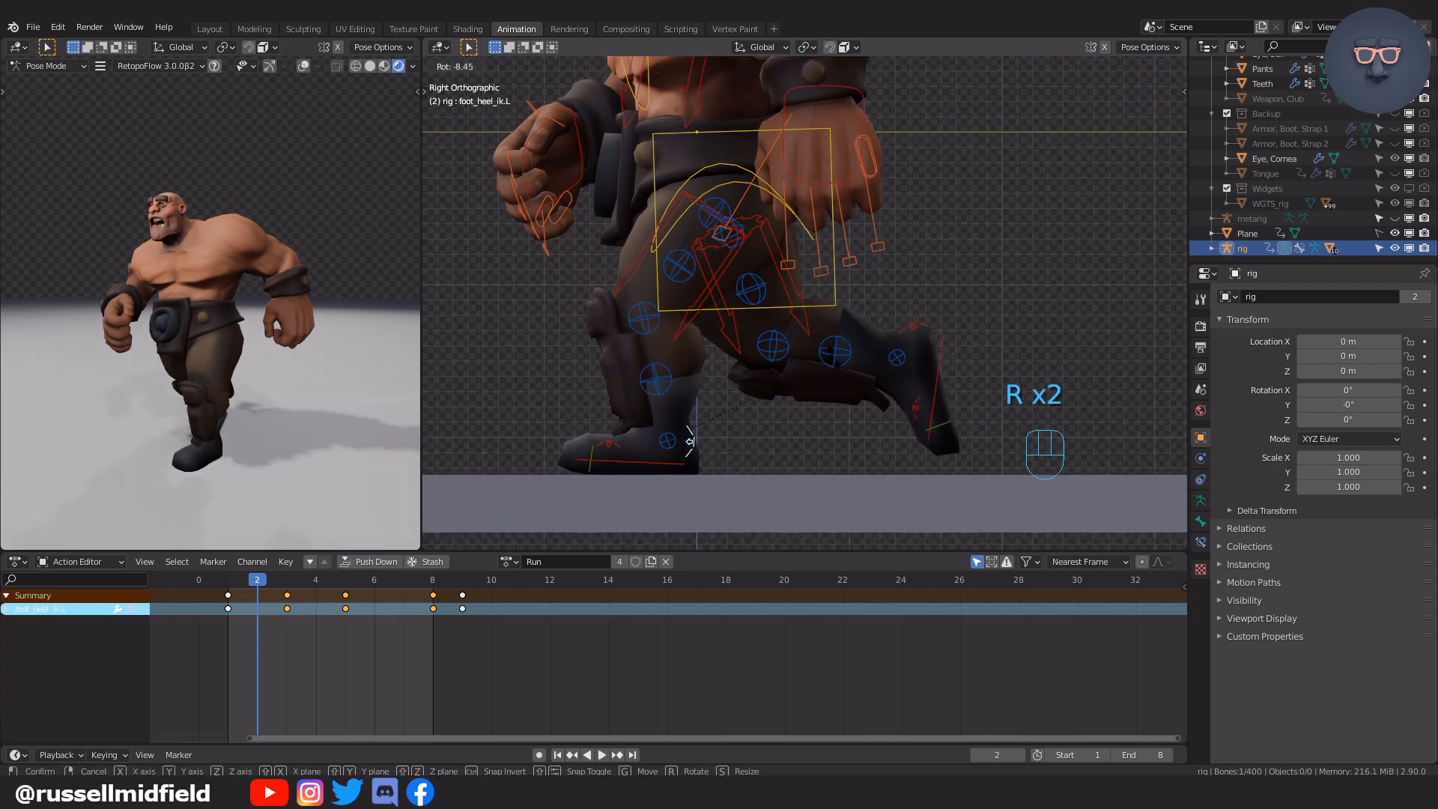
pyautogui.click(690, 440)
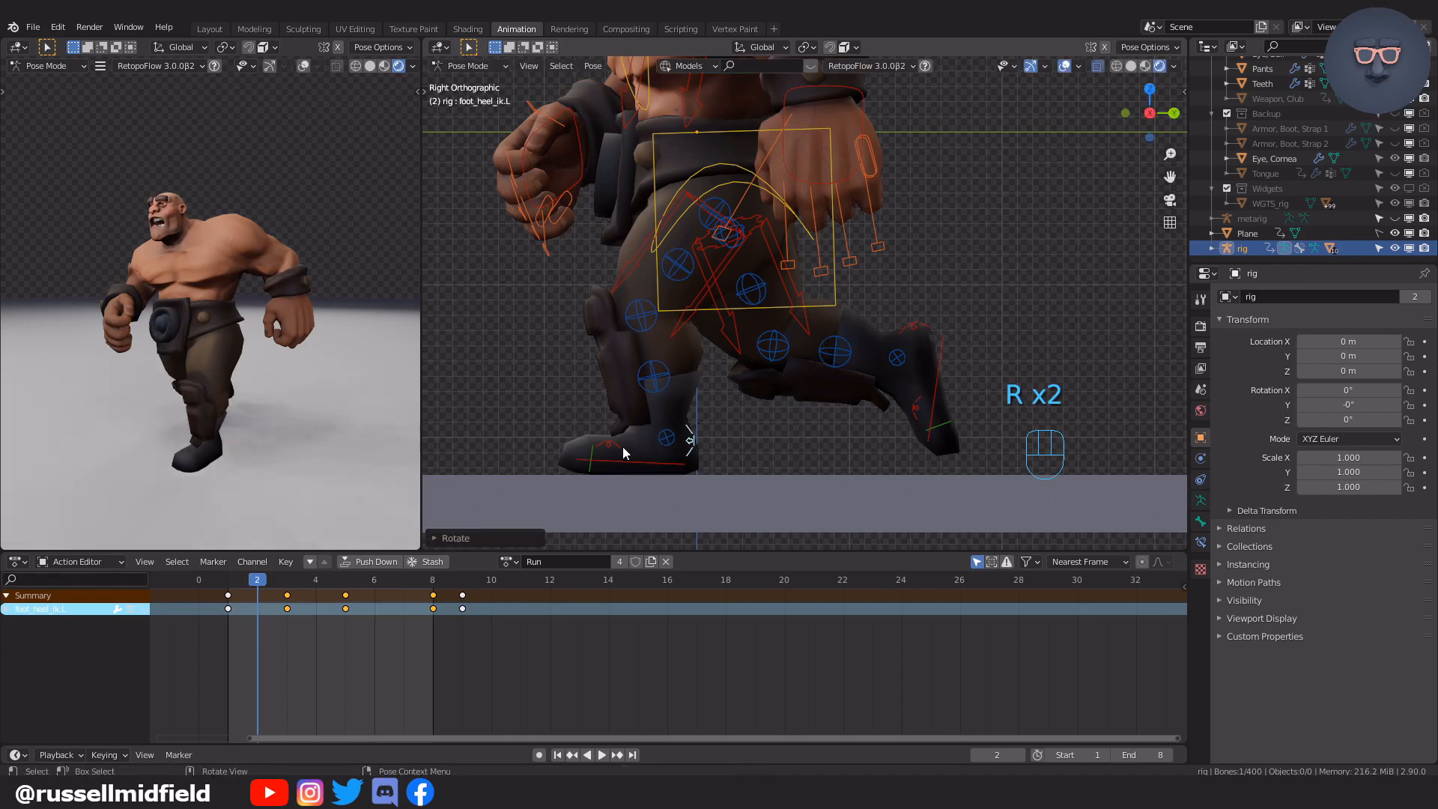
# Rotate the left toe control about 9° at frame 2, and rotate the left foot IK control so the sole lies level.
pyautogui.click(591, 457)
pyautogui.press('r')
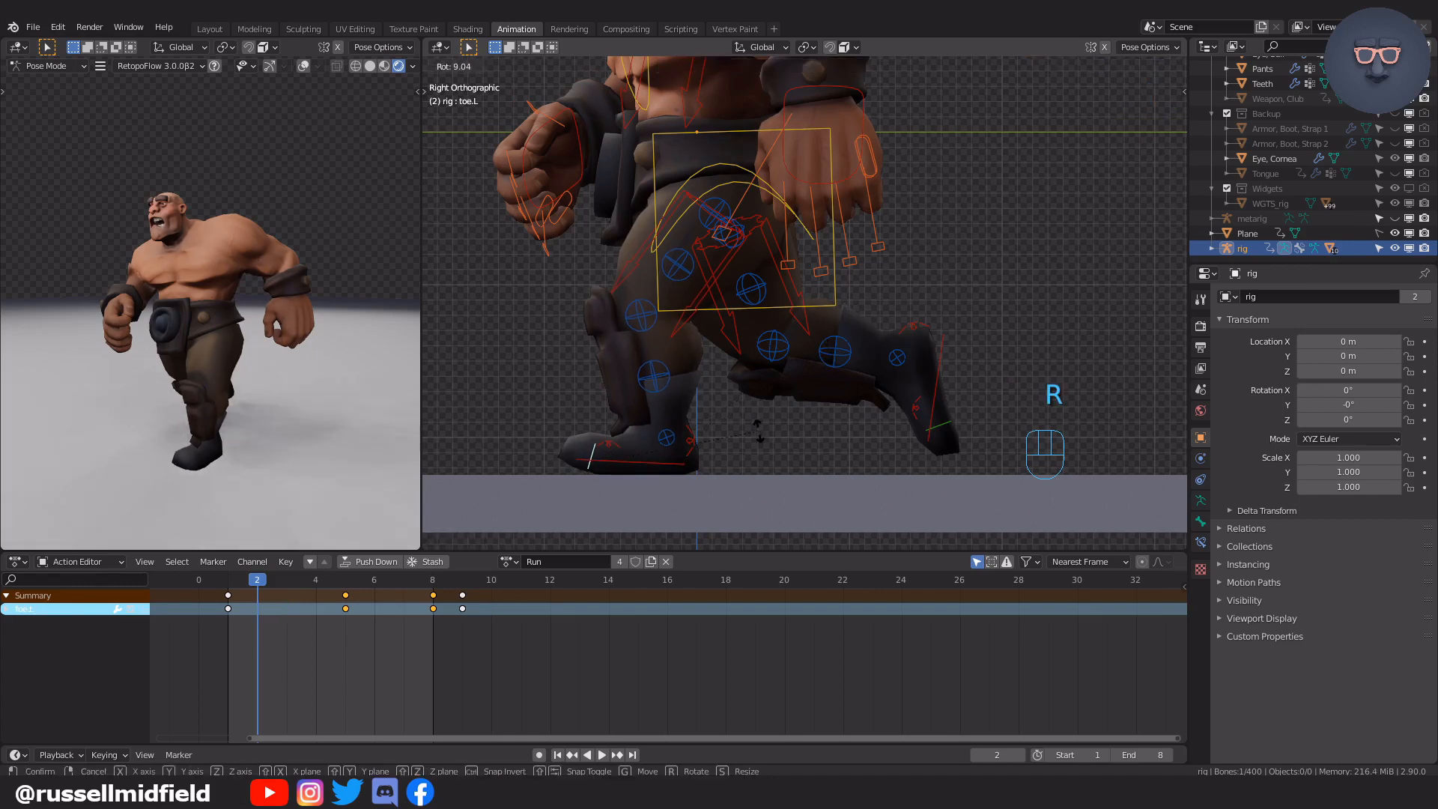
pyautogui.click(757, 421)
pyautogui.click(641, 459)
pyautogui.press('r')
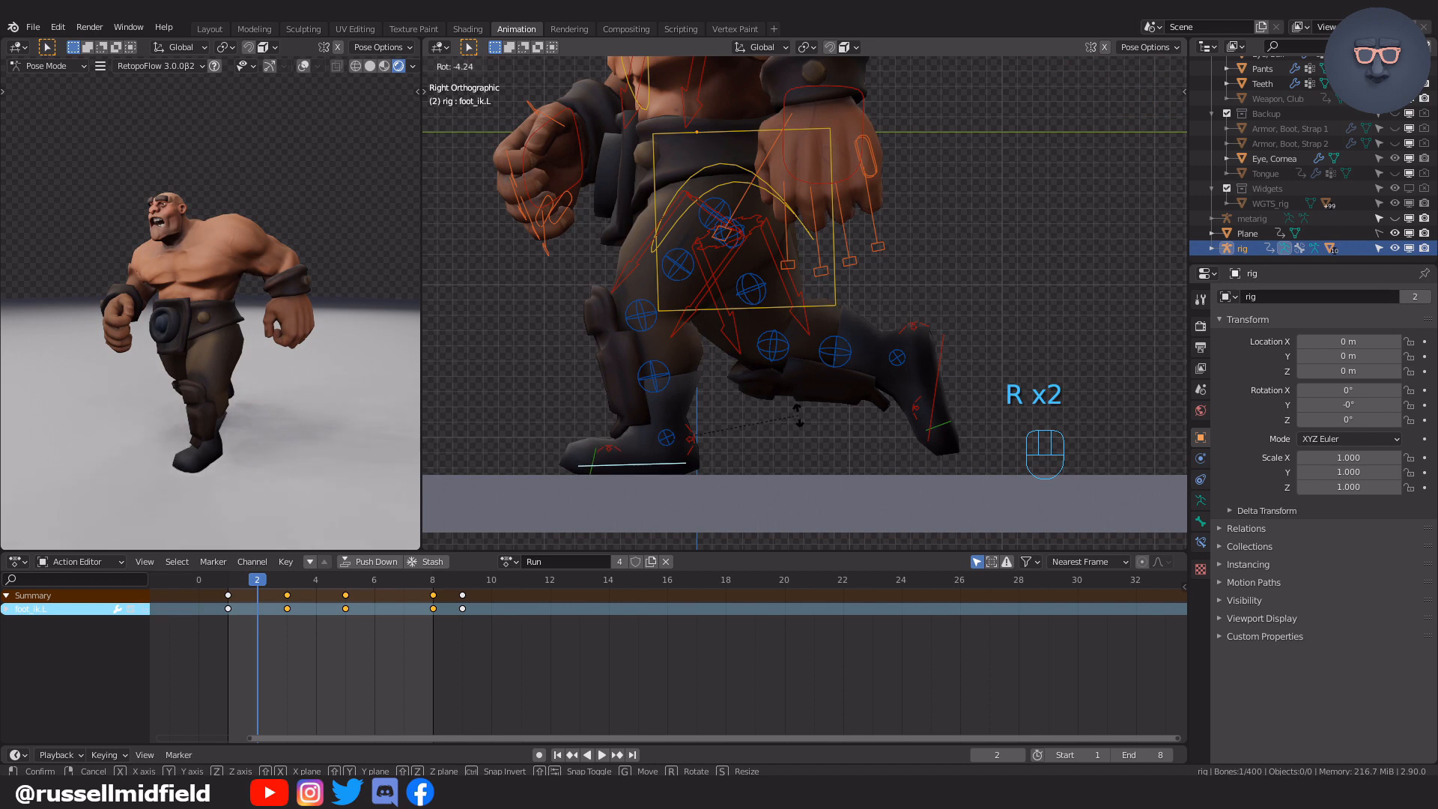
pyautogui.click(802, 424)
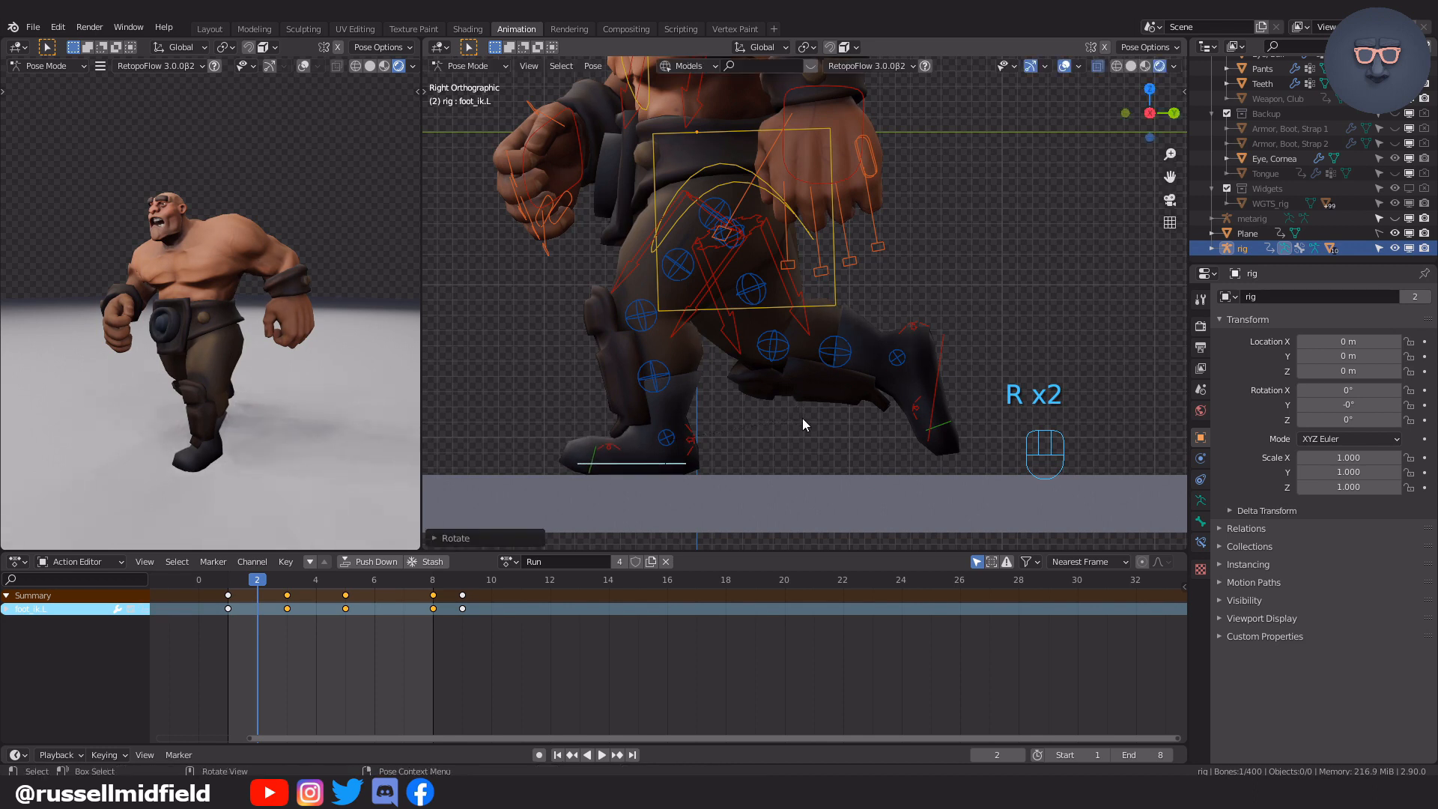
# Insert Location, Rotation & Scale keyframes at frame 2 for the left foot's IK, toe, spin and heel controls.
pyautogui.keyDown('shift'); pyautogui.click(596, 455); pyautogui.keyUp('shift')
pyautogui.keyDown('shift'); pyautogui.click(608, 448); pyautogui.keyUp('shift')
pyautogui.keyDown('shift'); pyautogui.click(690, 441); pyautogui.keyUp('shift')
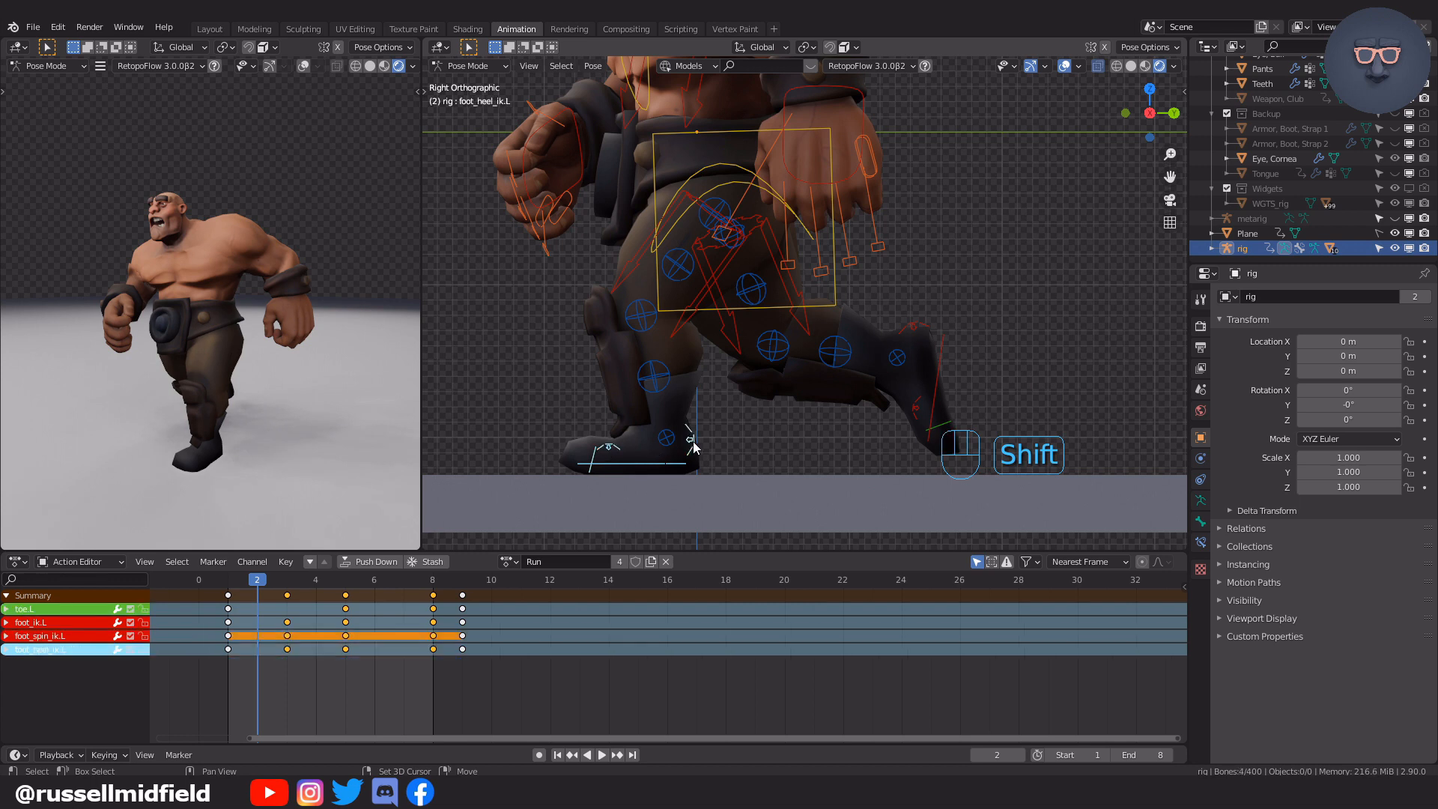
pyautogui.press('i')
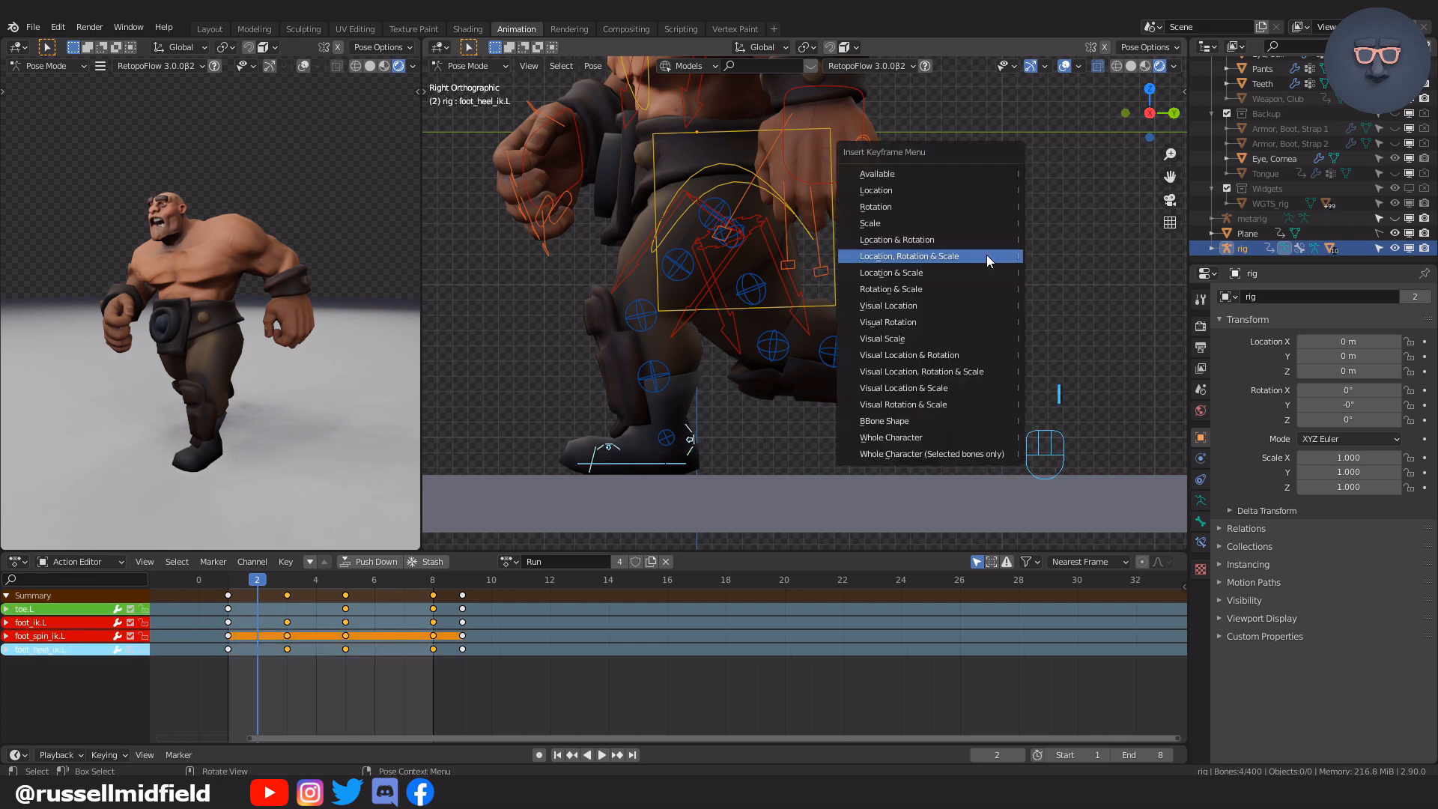
pyautogui.click(982, 255)
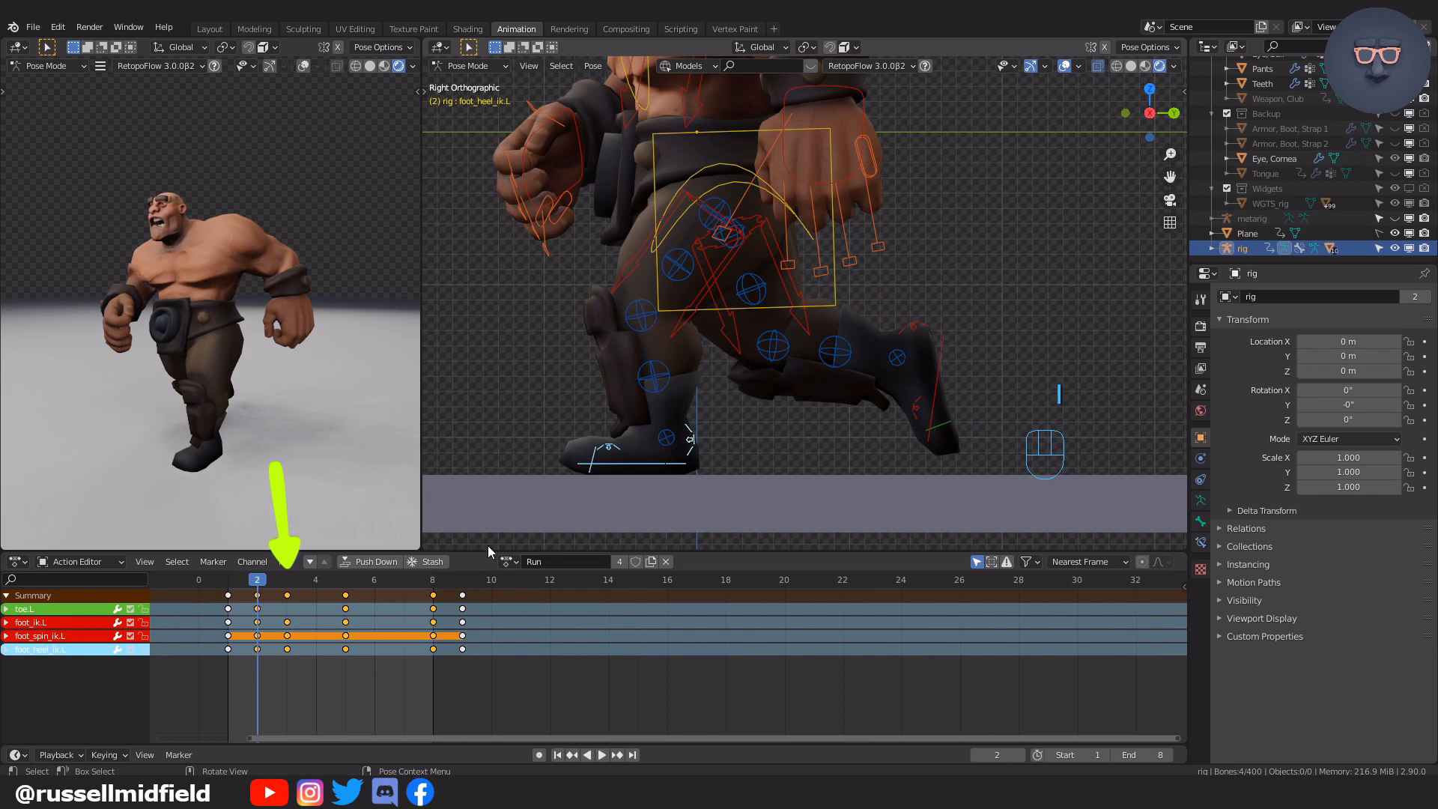
# At frame 3, rotate the right toe control to bend the toes backward, and keyframe it.
pyautogui.press('Right')
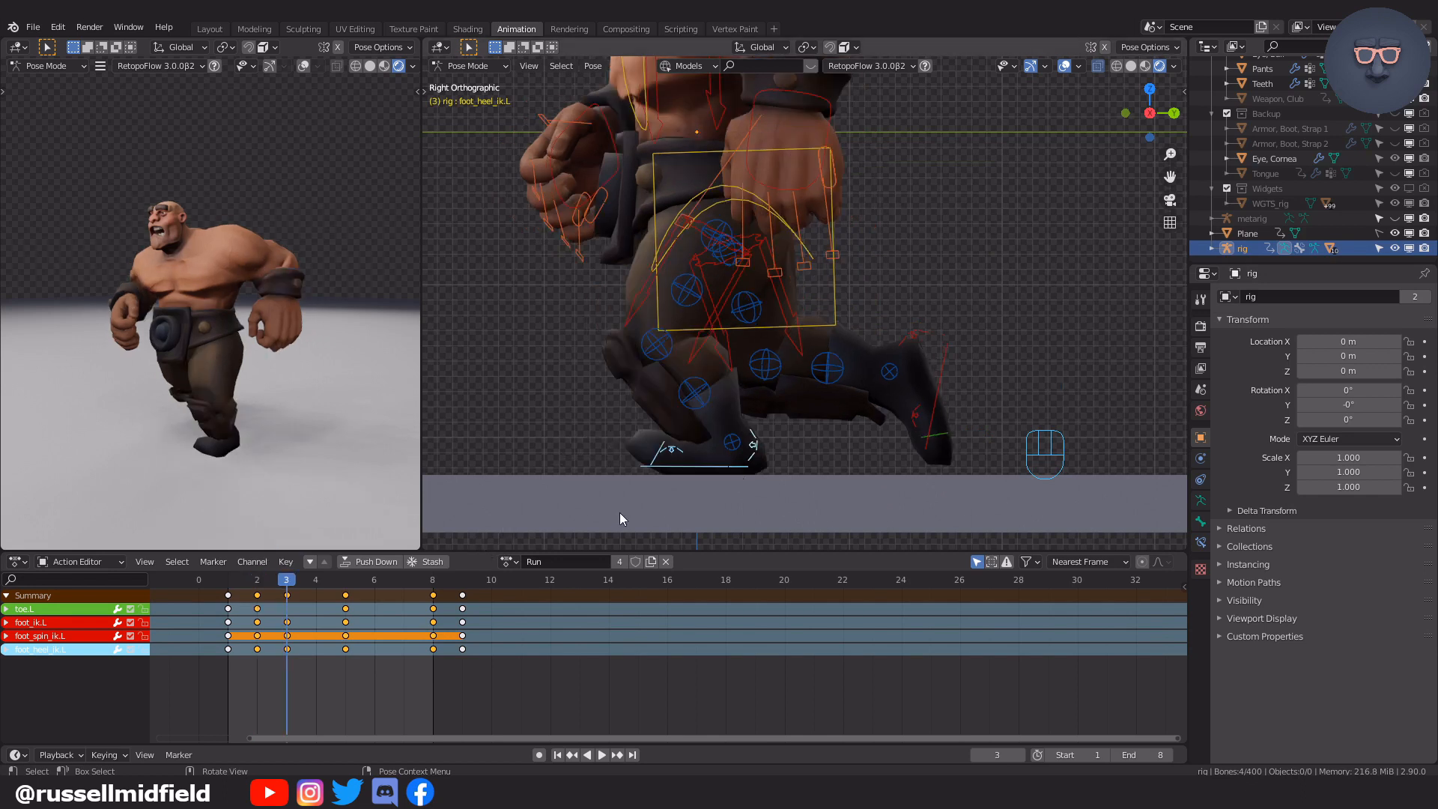
pyautogui.click(932, 445)
pyautogui.press('r')
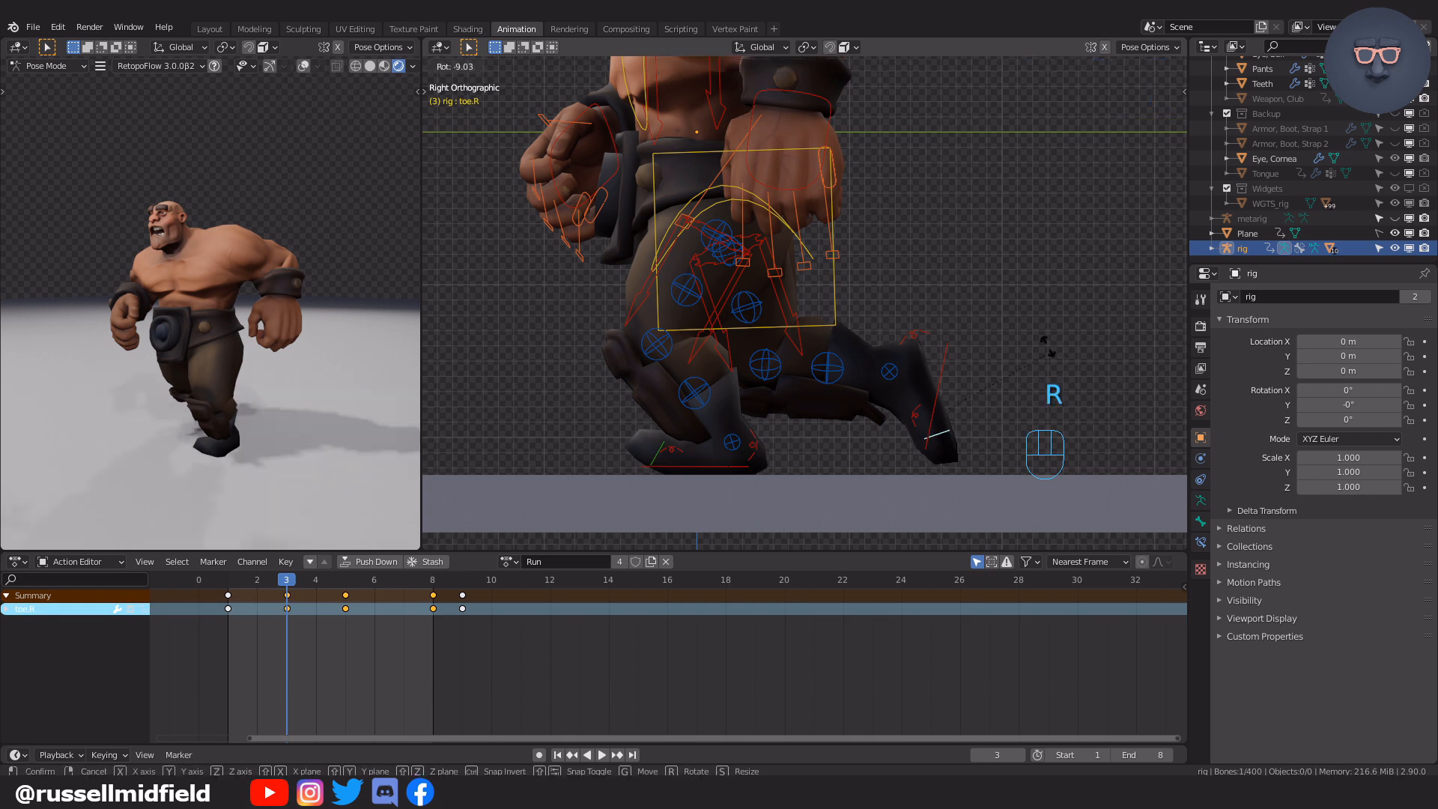
pyautogui.click(1020, 324)
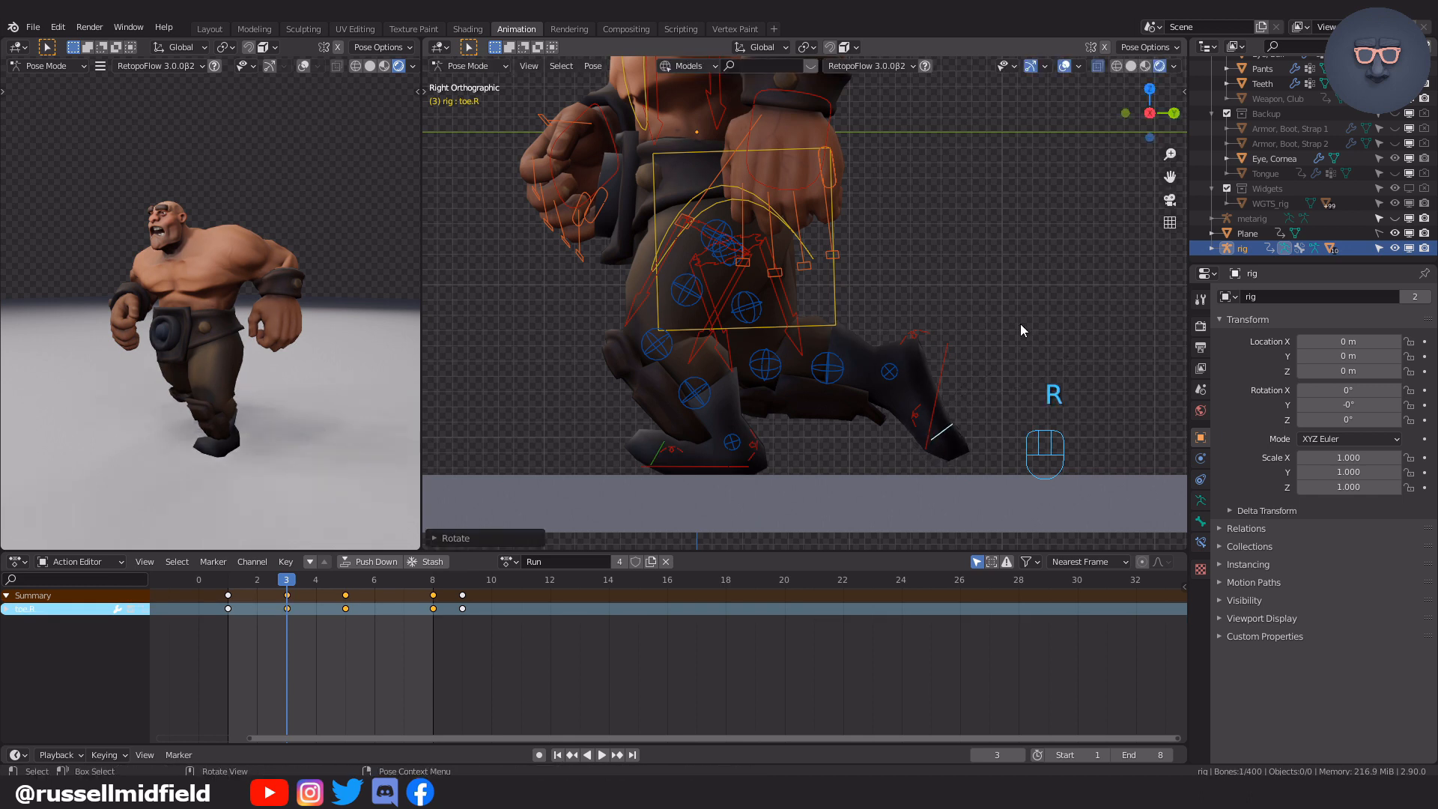
pyautogui.press('i')
pyautogui.click(1009, 261)
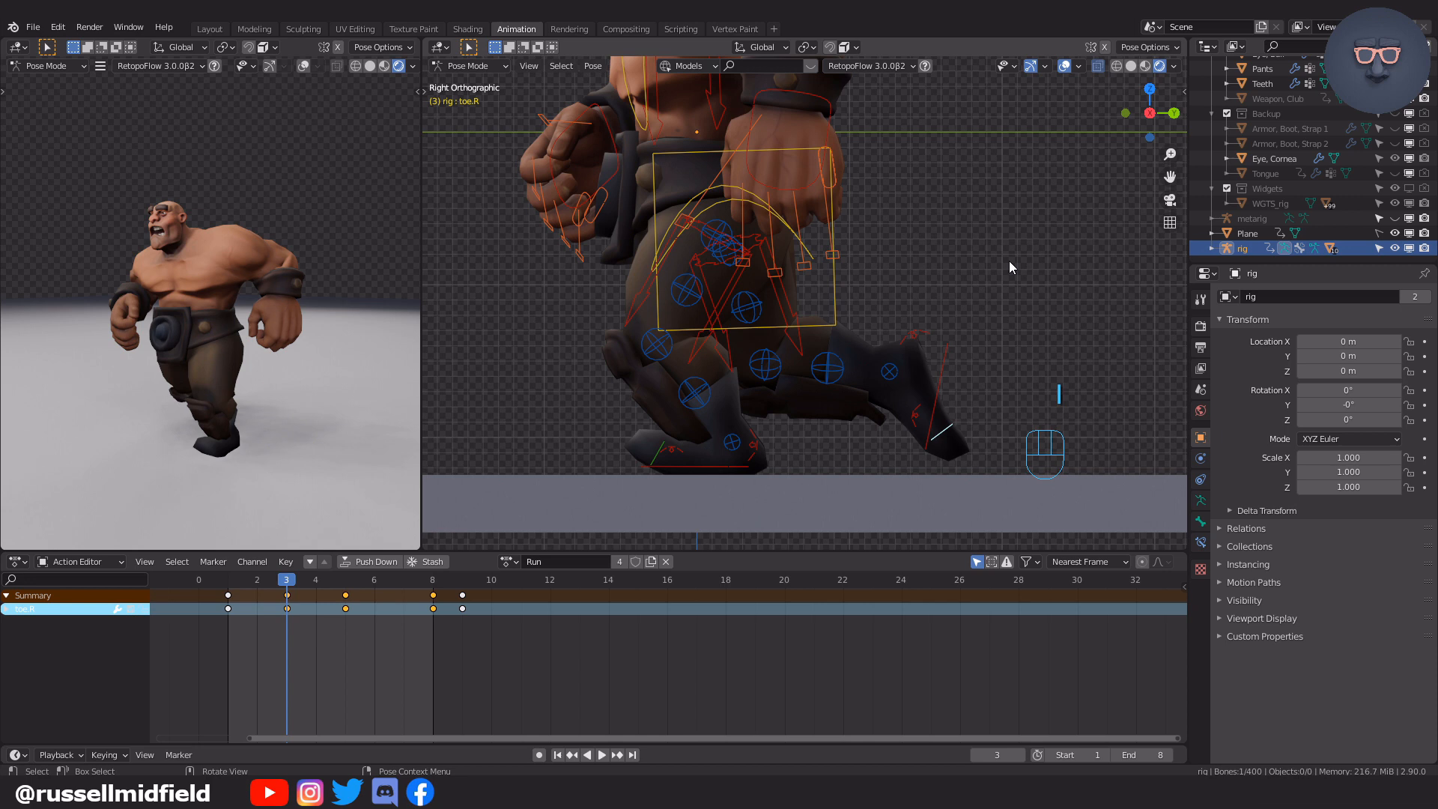
# Scrub through the timeline from frame 3 and play back the Run action to check the leg motion.
pyautogui.moveTo(285, 579); pyautogui.dragTo(424, 585)
pyautogui.press('Down')
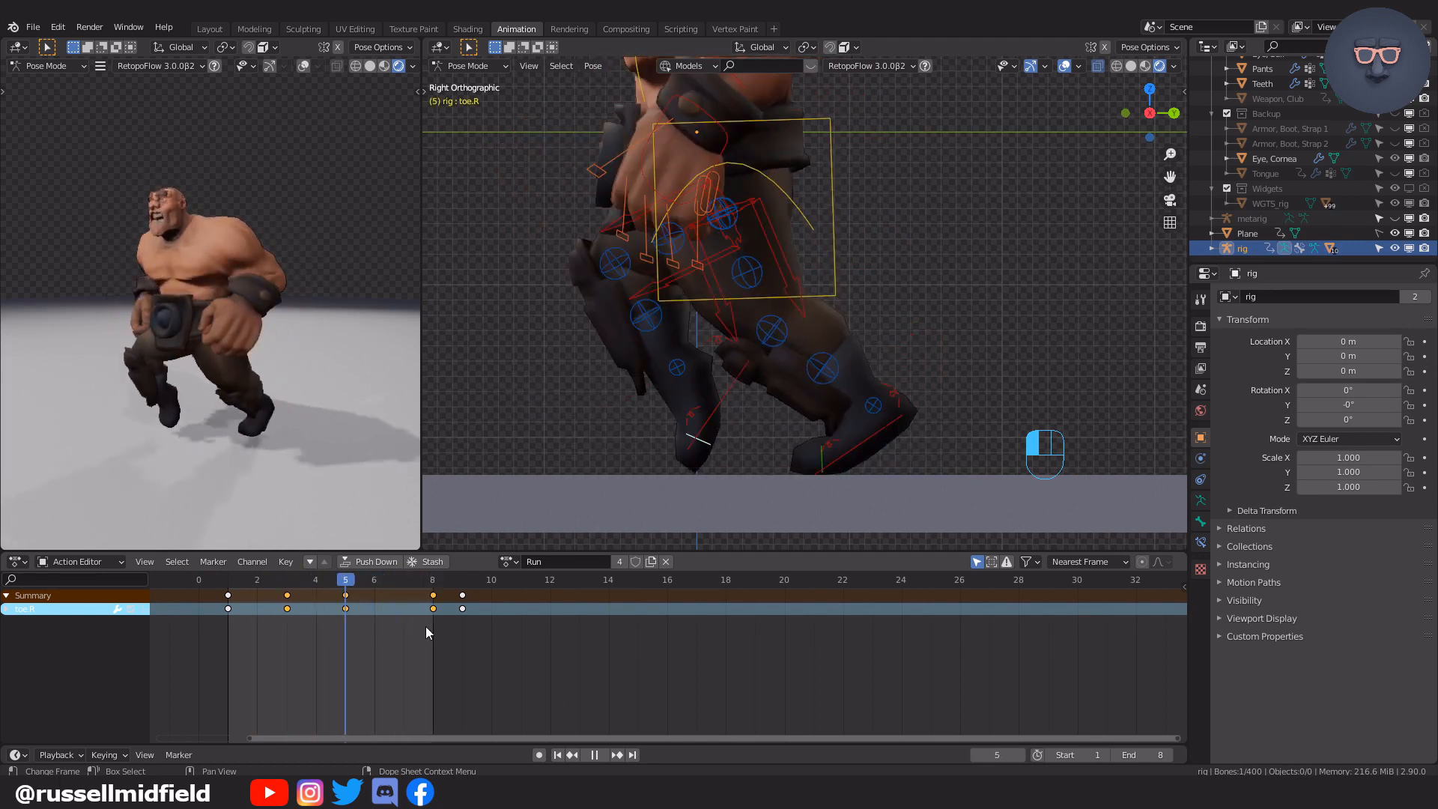
# Copy all keyframes of every rig control in the Run action and paste them flipped starting at frame 9.
pyautogui.click(603, 755)
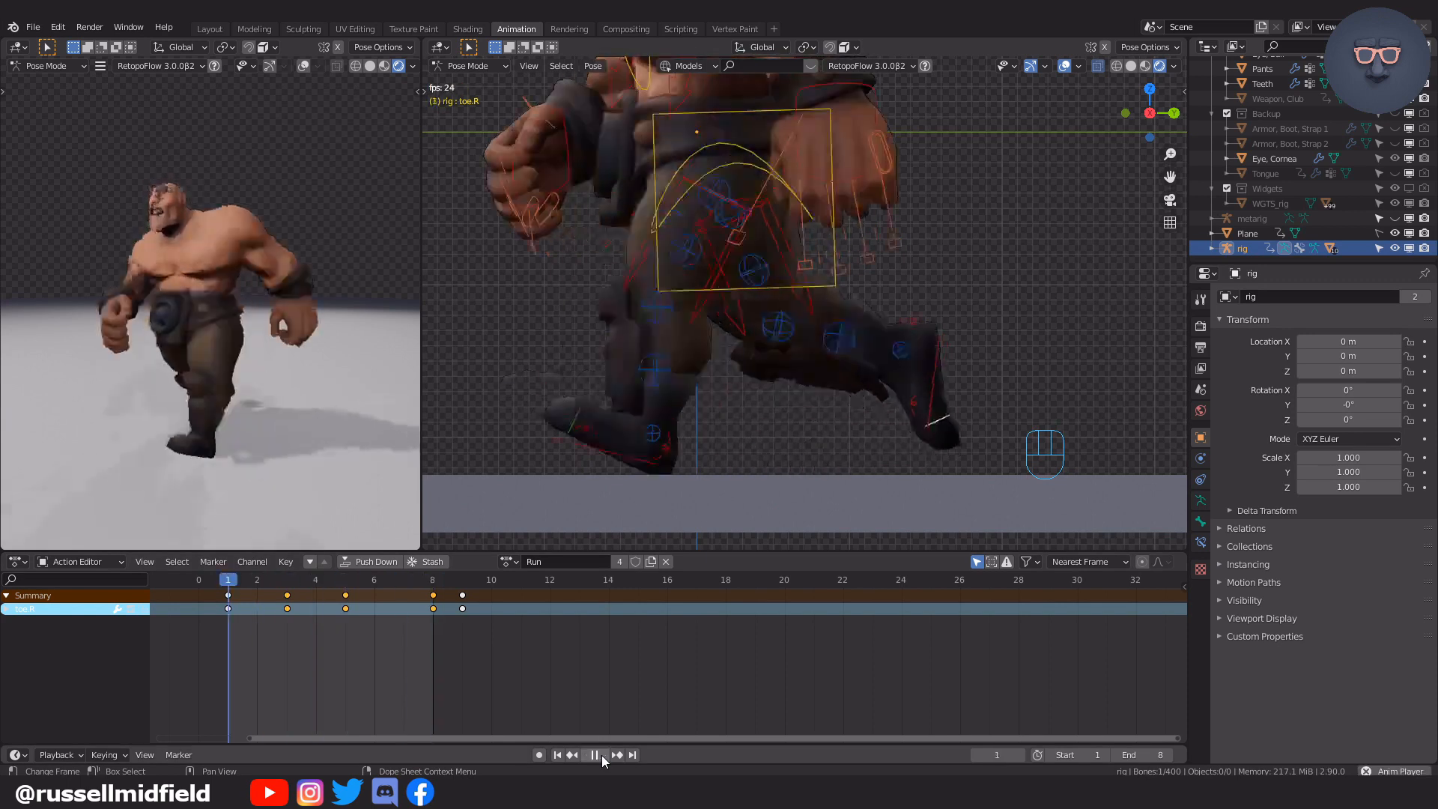
pyautogui.click(596, 755)
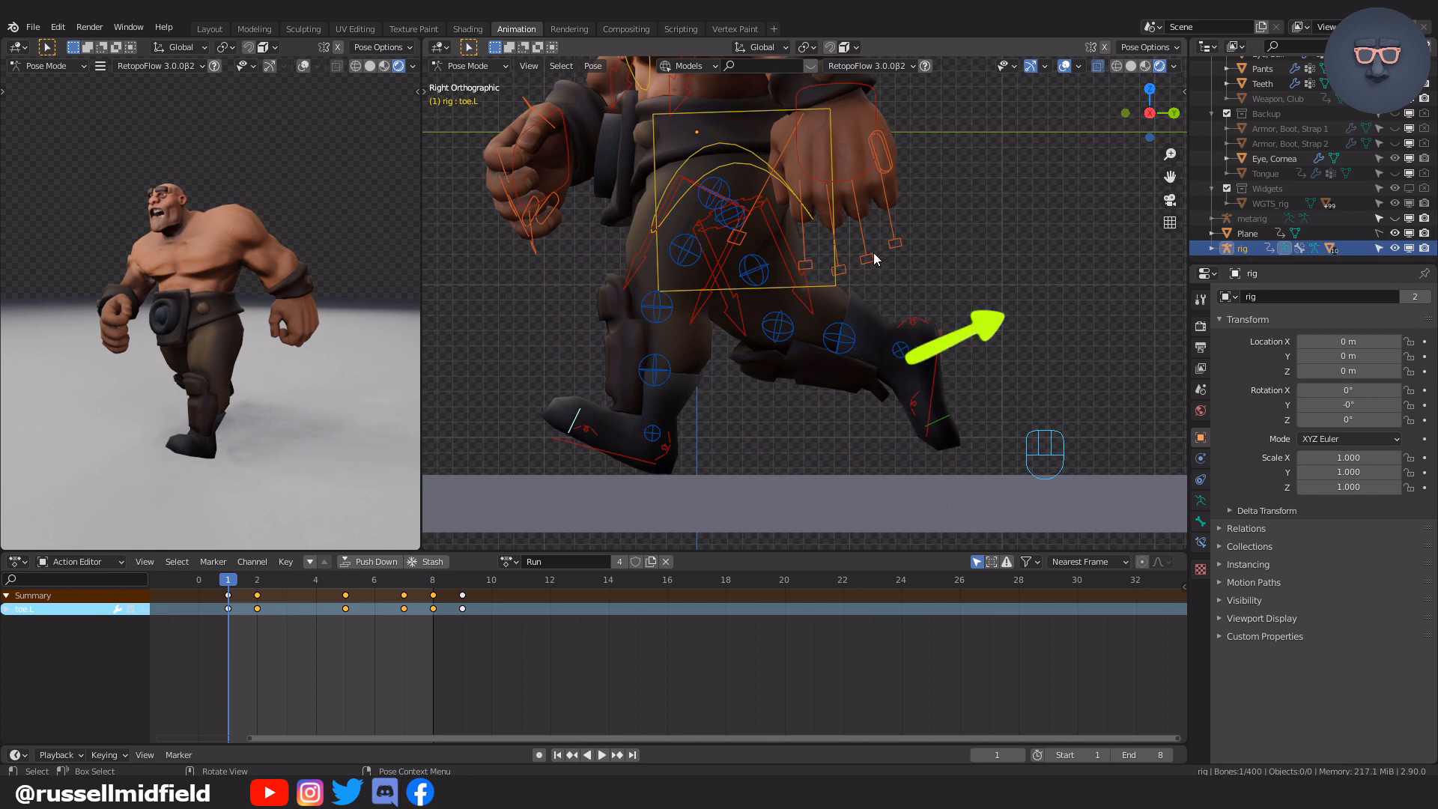
pyautogui.press('a')
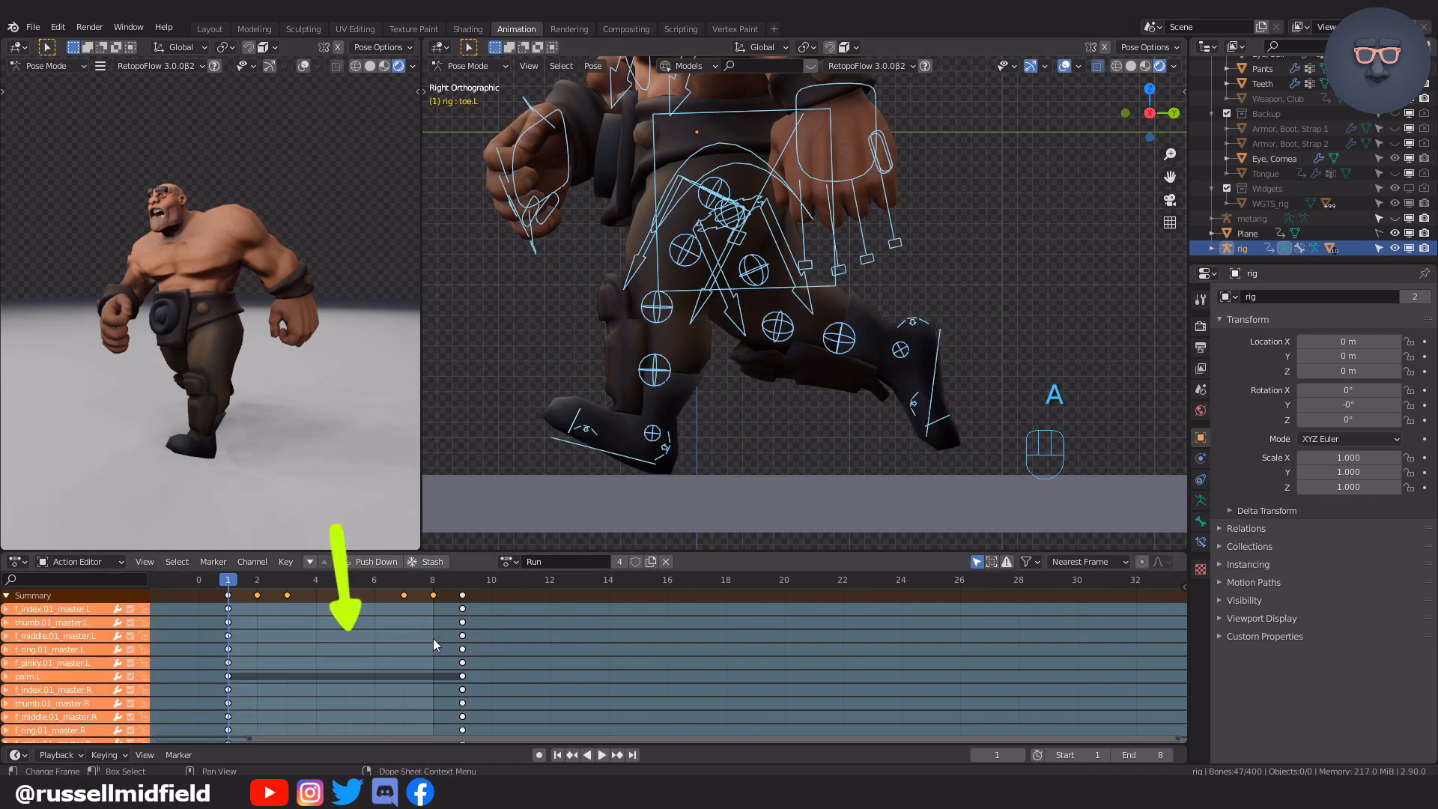
pyautogui.press('a')
pyautogui.press('a')
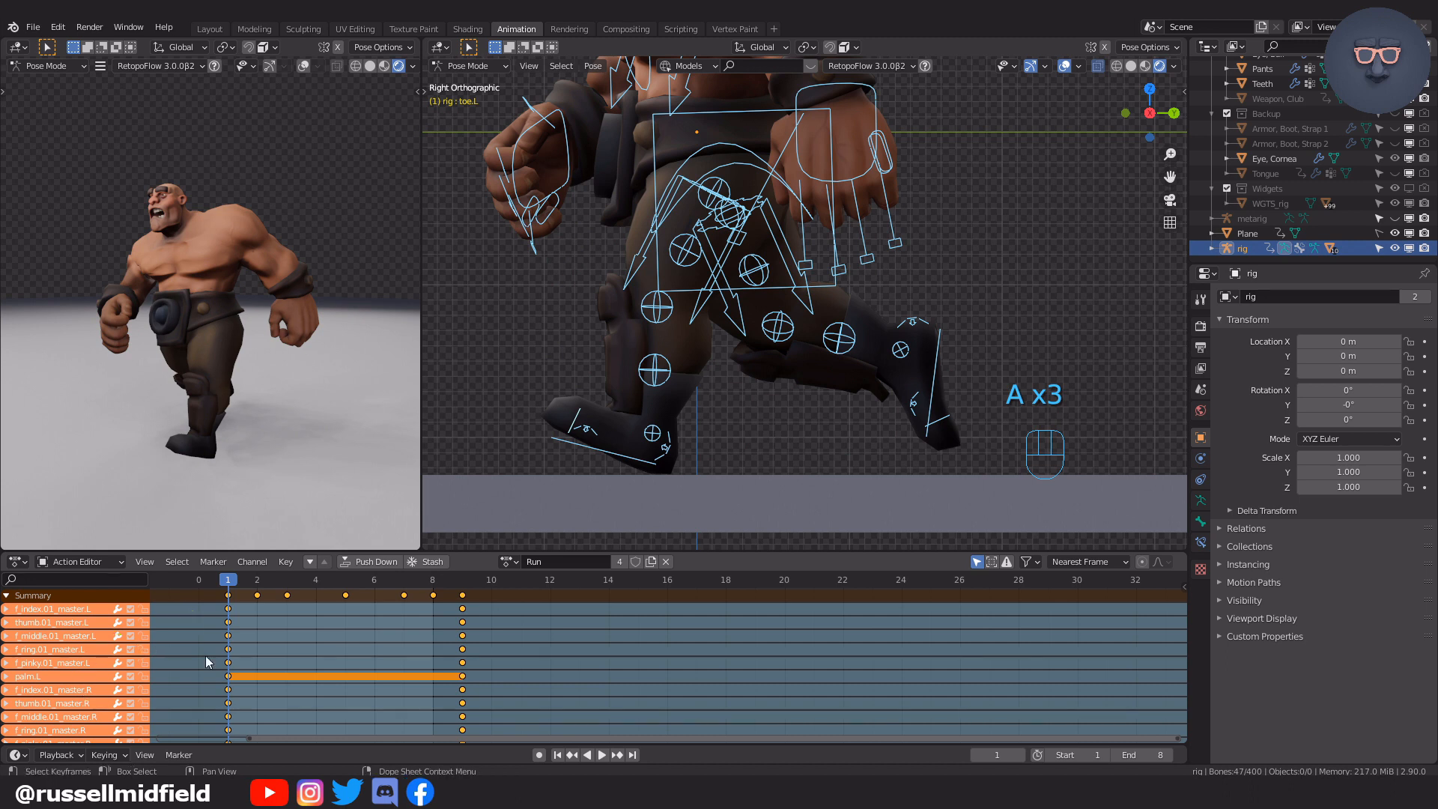
pyautogui.hotkey('ctrl', 'c')
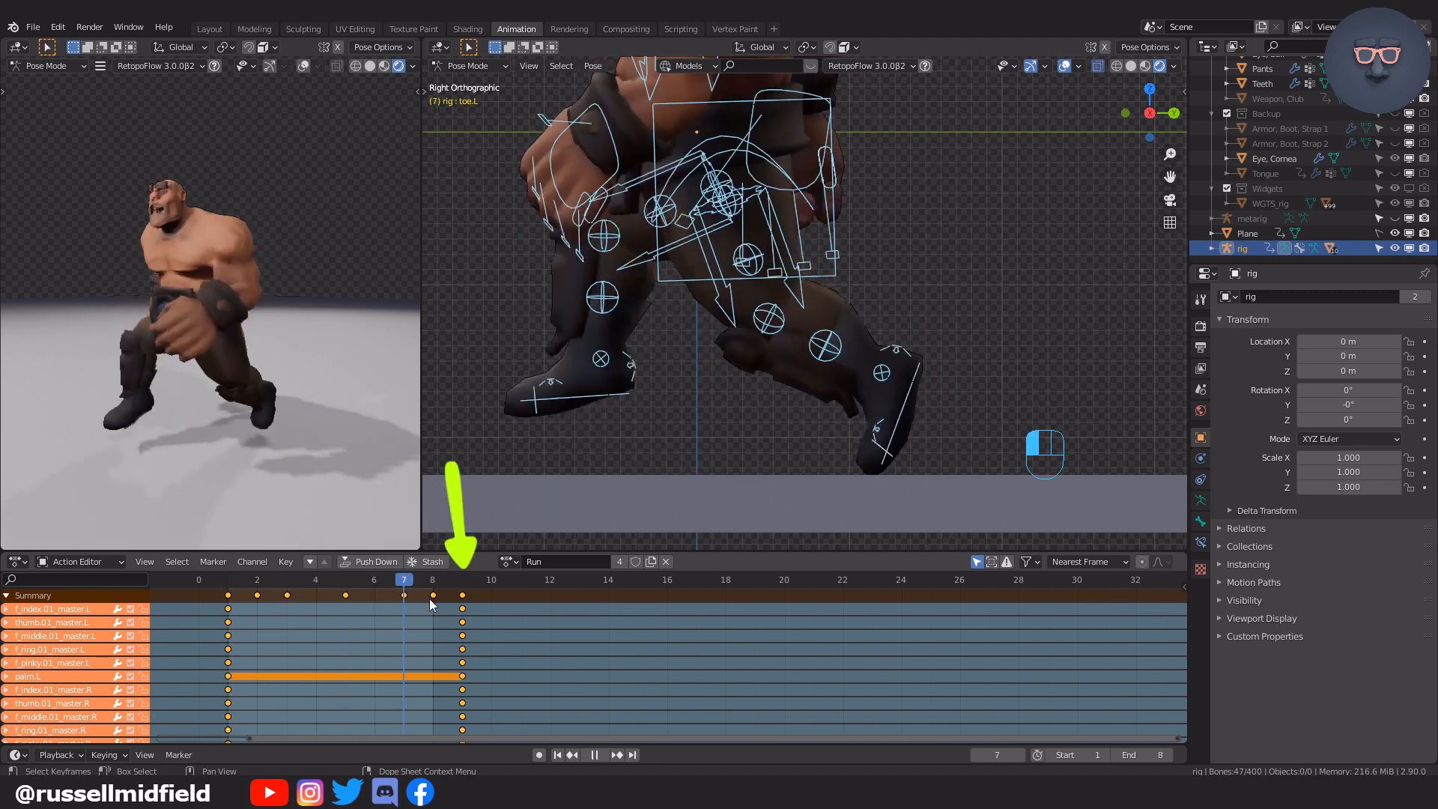
pyautogui.press('space')
pyautogui.hotkey('ctrl', 'shift', 'v')
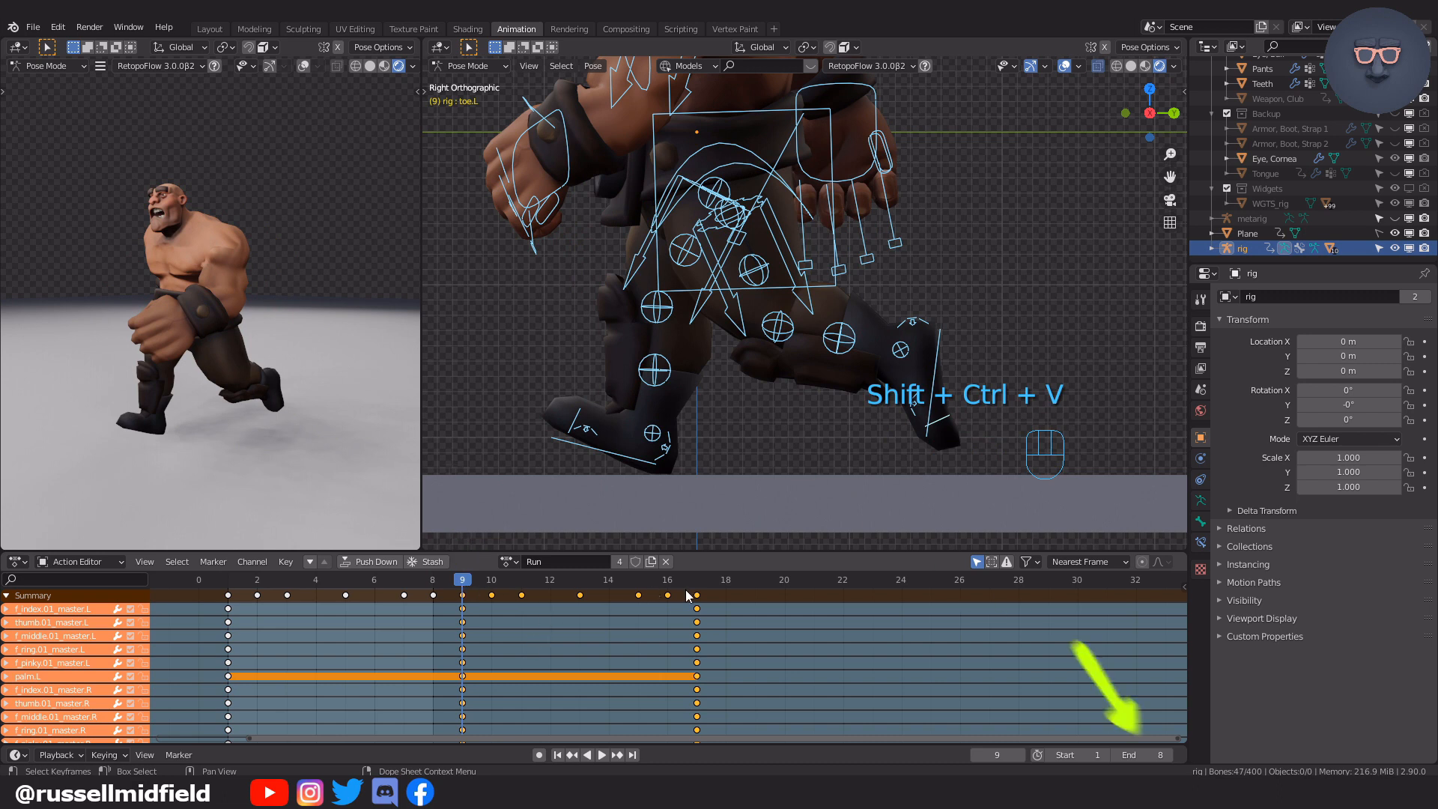
# Set the end frame of the animation range to 16.
pyautogui.click(1168, 755)
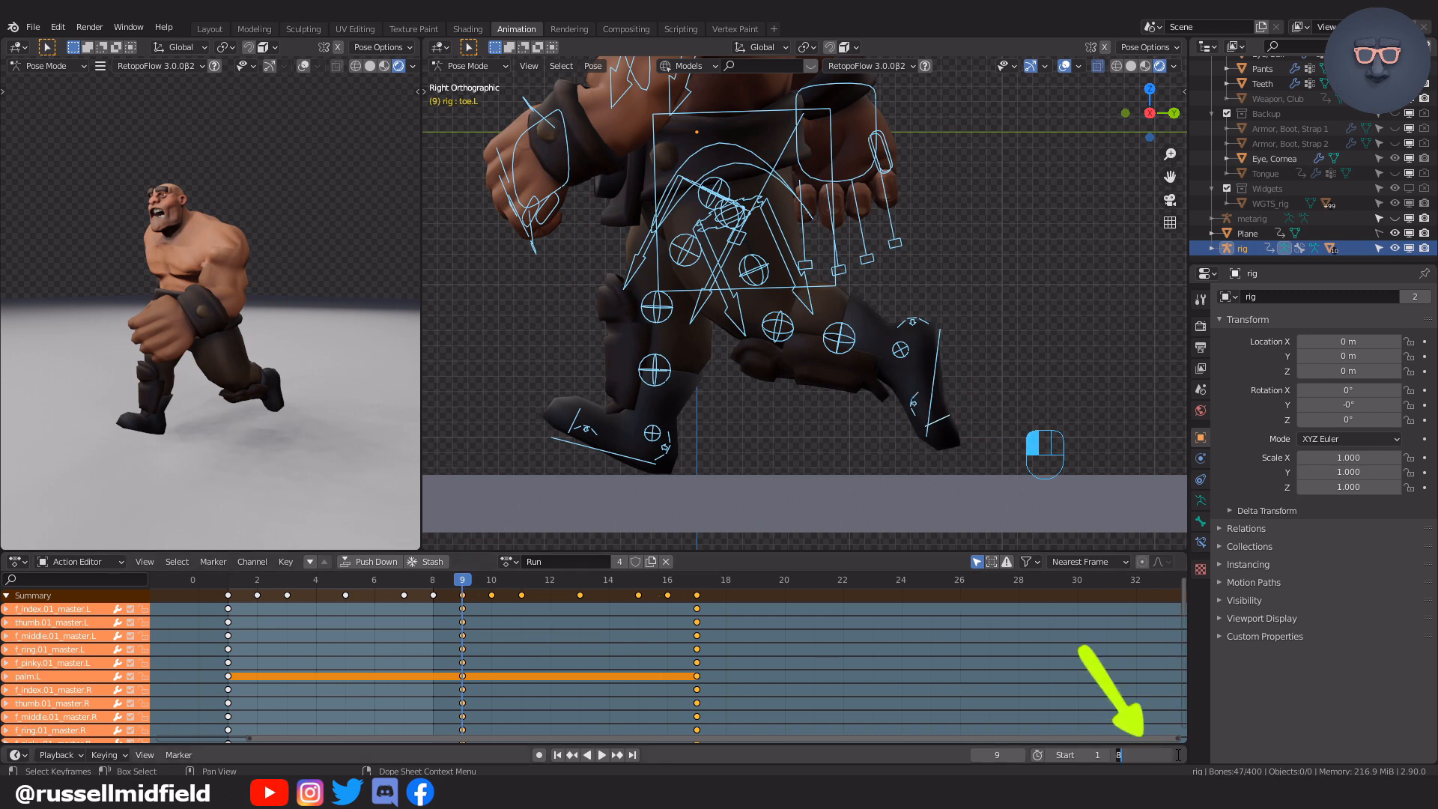
pyautogui.write('16')
pyautogui.press('Return')
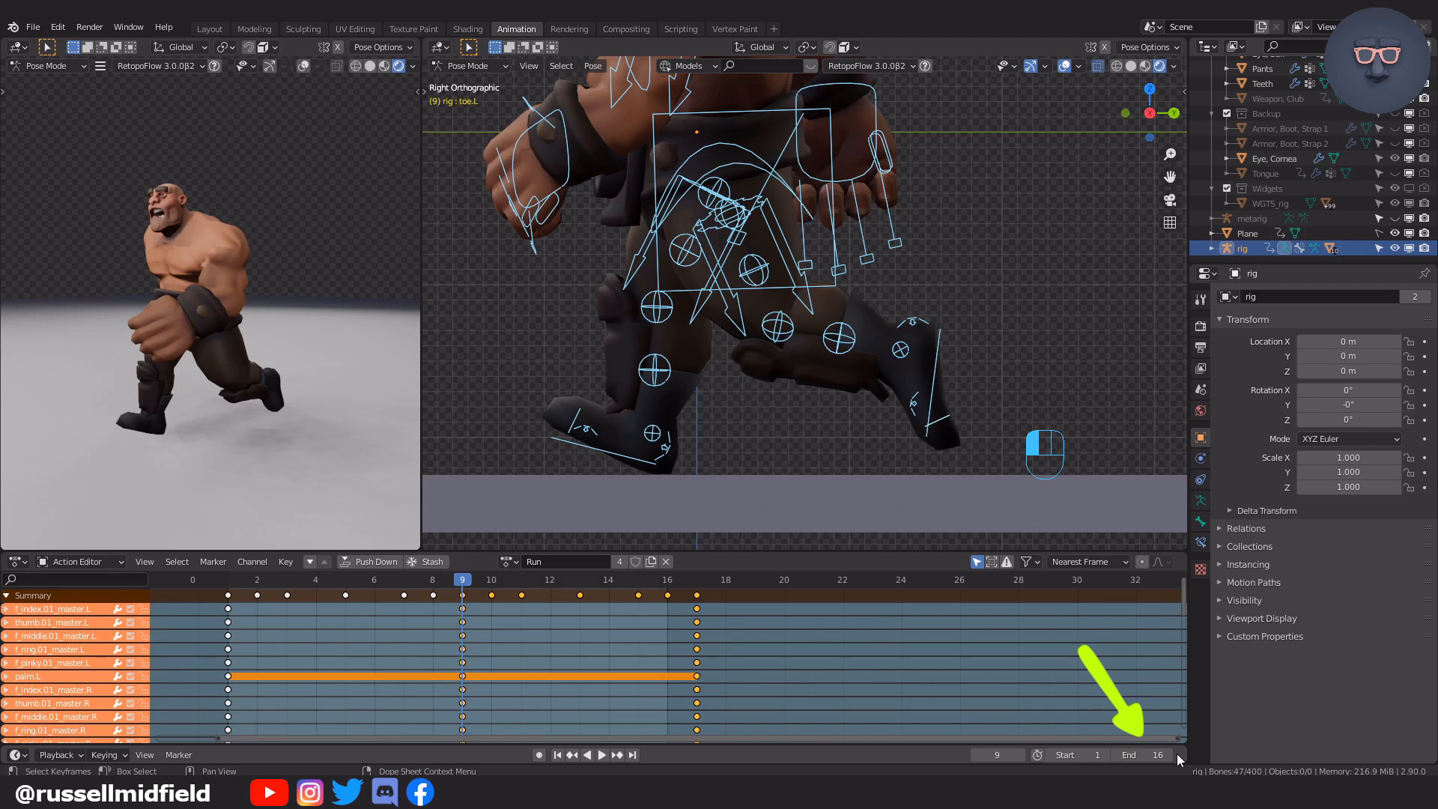
# Play back the full run cycle and examine the ogre's motion from several angles and distances.
pyautogui.click(603, 754)
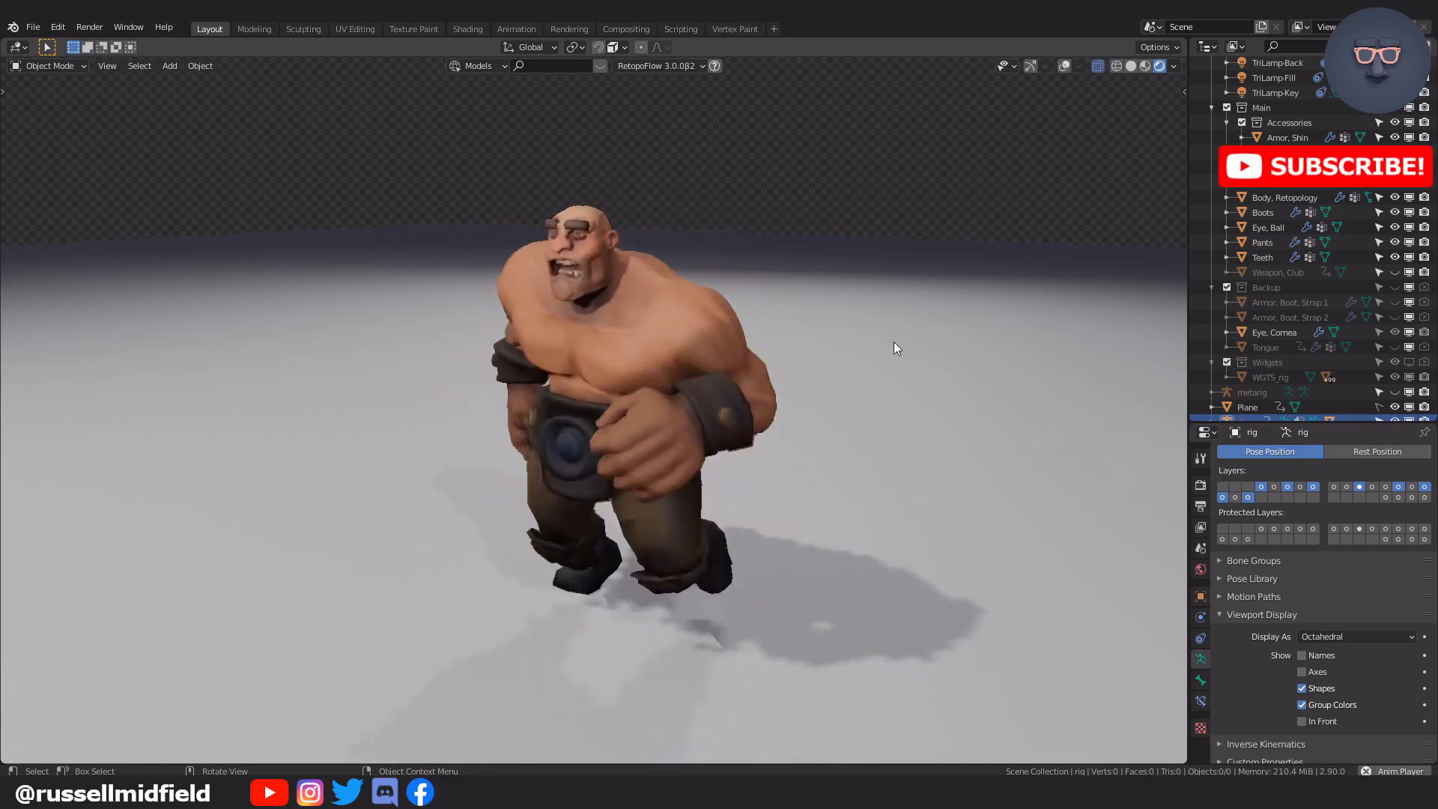
pyautogui.scroll(-5, 894, 342)
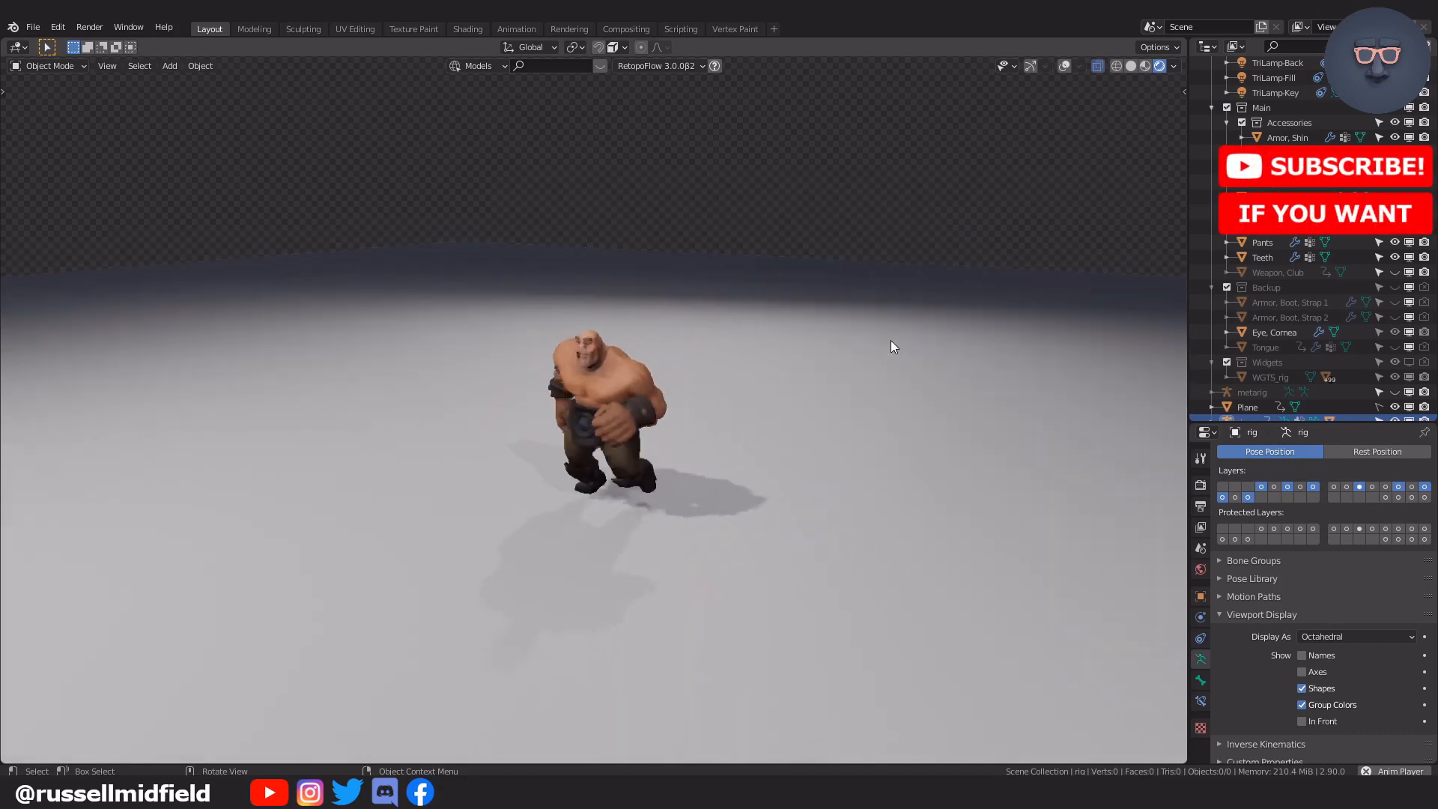
pyautogui.moveTo(813, 360); pyautogui.dragTo(933, 368, button='middle')
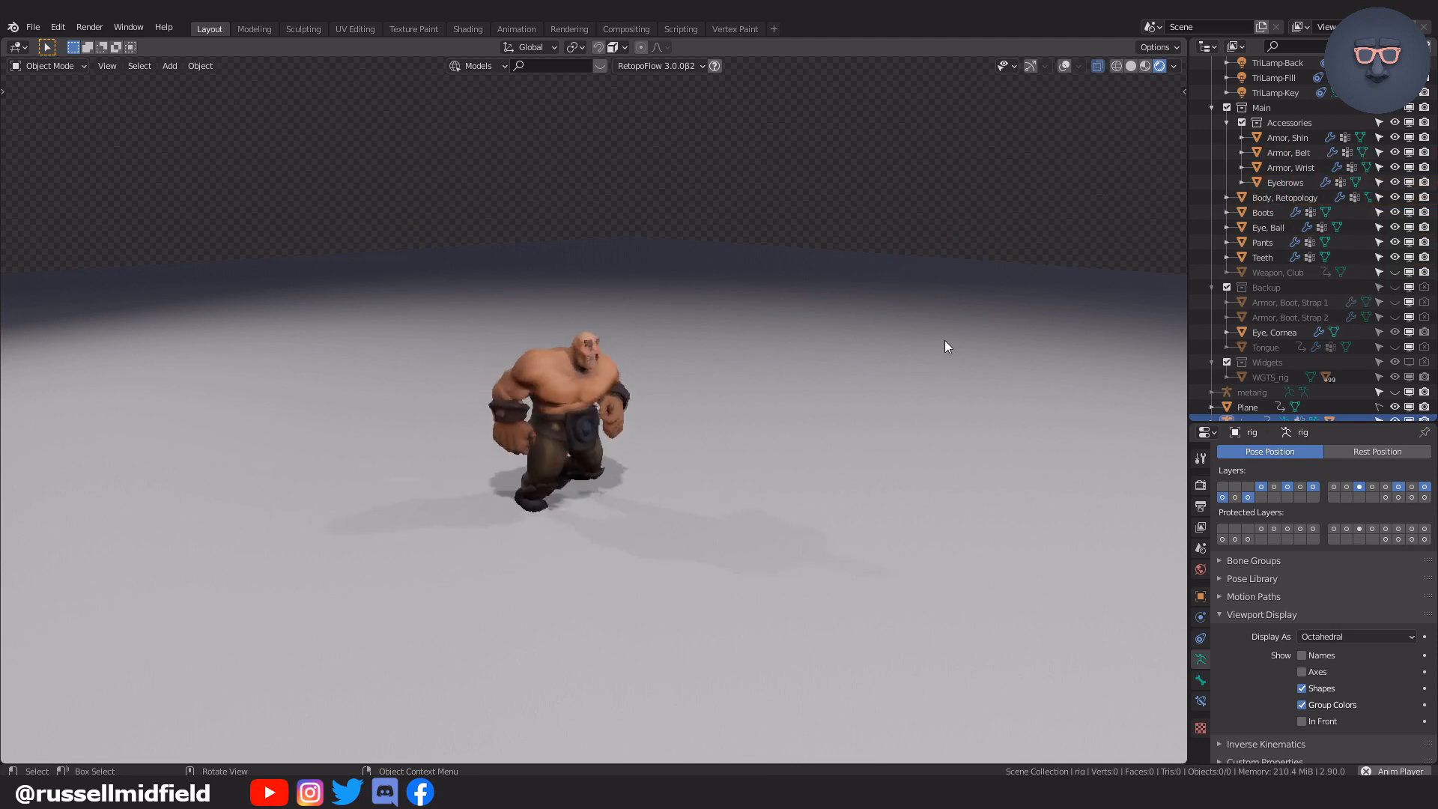
pyautogui.scroll(4, 936, 348)
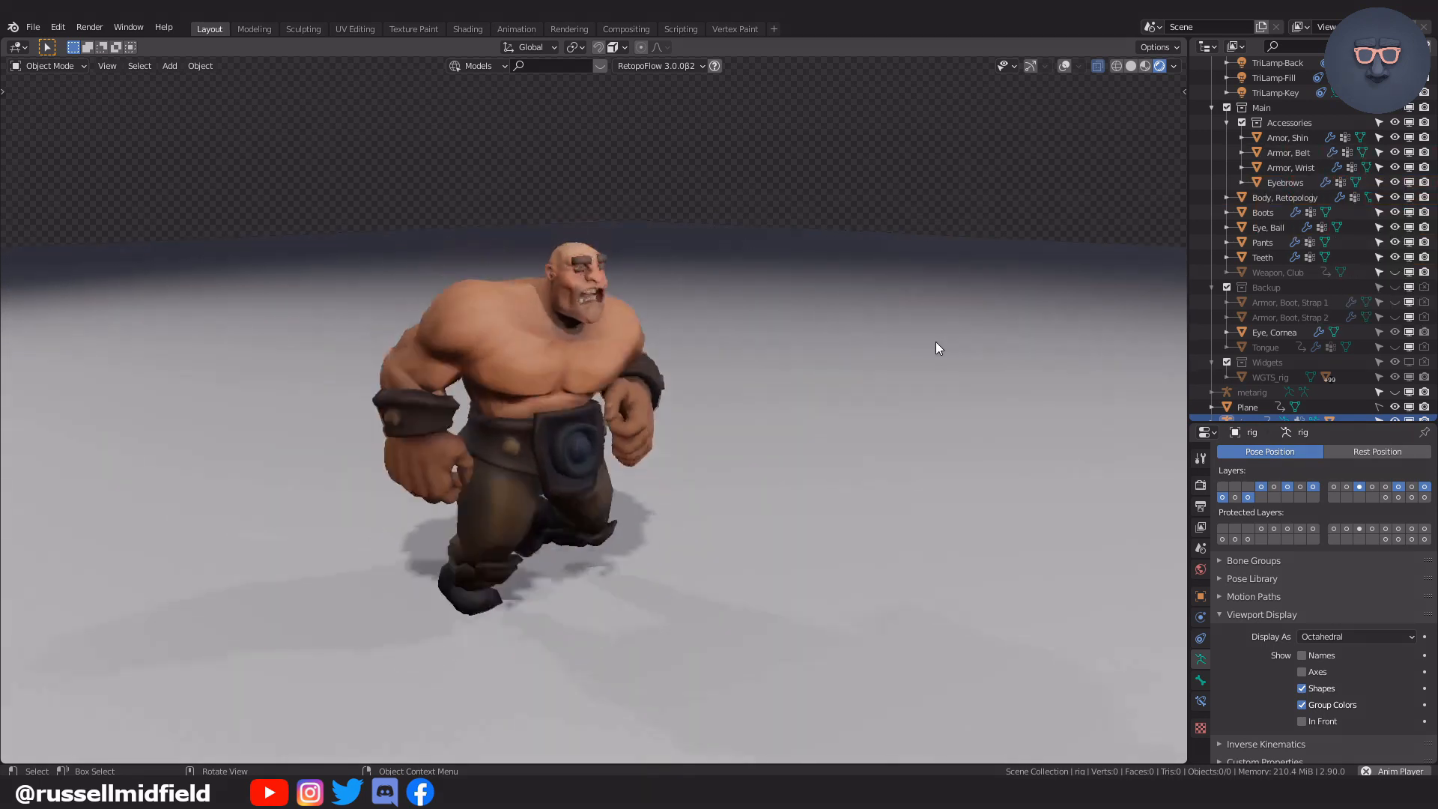
pyautogui.moveTo(936, 342); pyautogui.dragTo(1085, 374, button='middle')
pyautogui.moveTo(779, 352); pyautogui.dragTo(8, 232, button='middle')
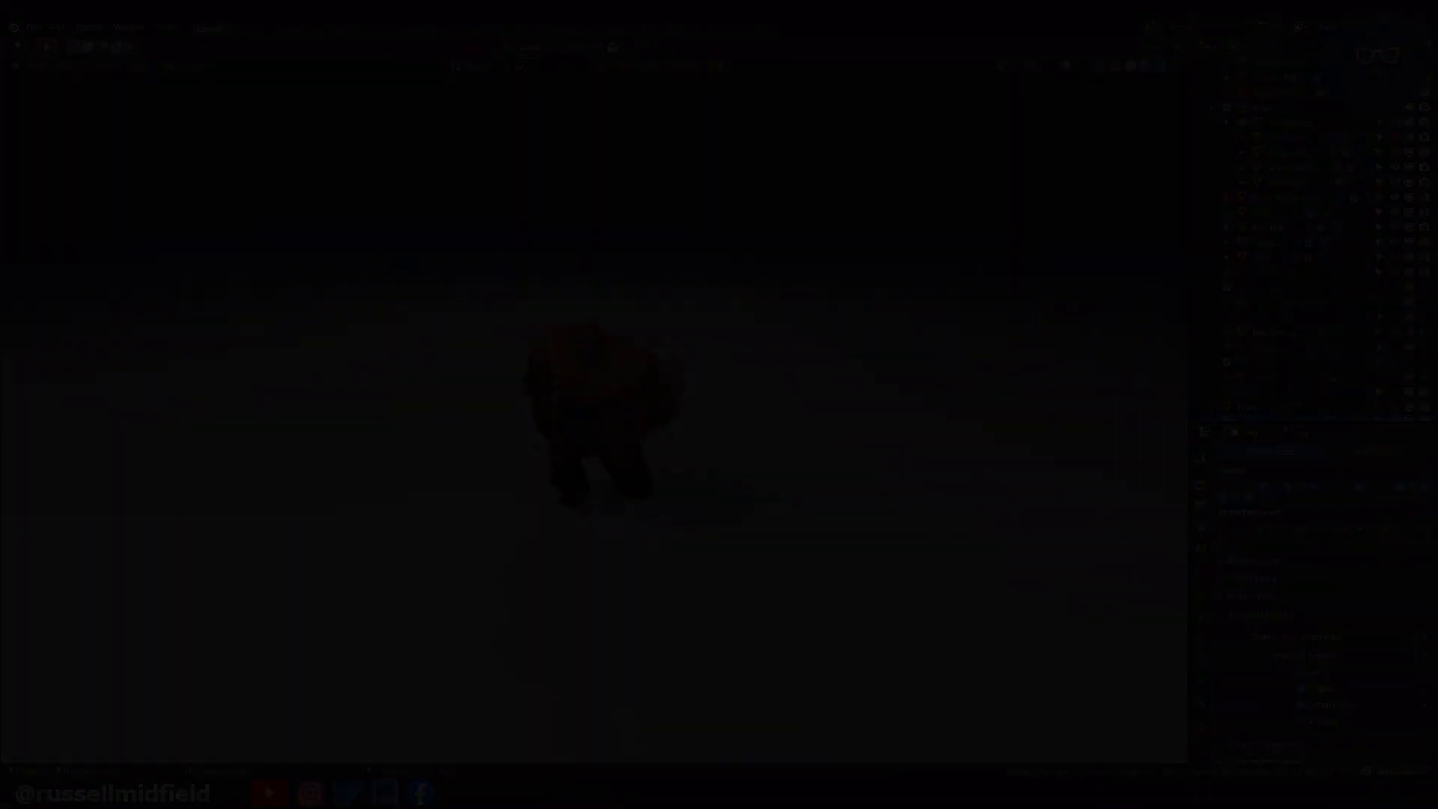